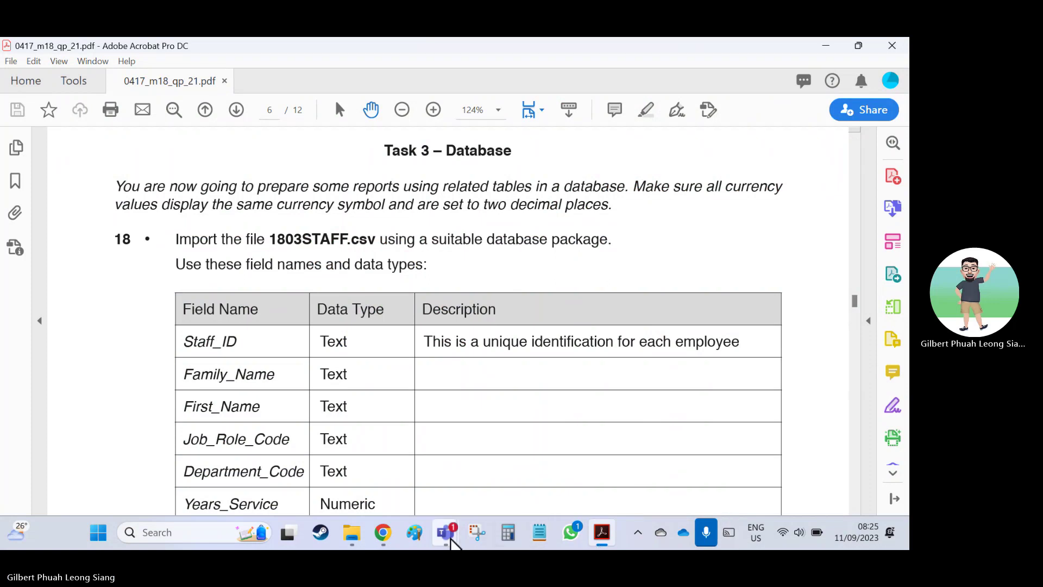
Highlight Task 3's opening sentence about reports from related tables, then select the 1803STAFF.csv import line.
mouse_move(450, 538)
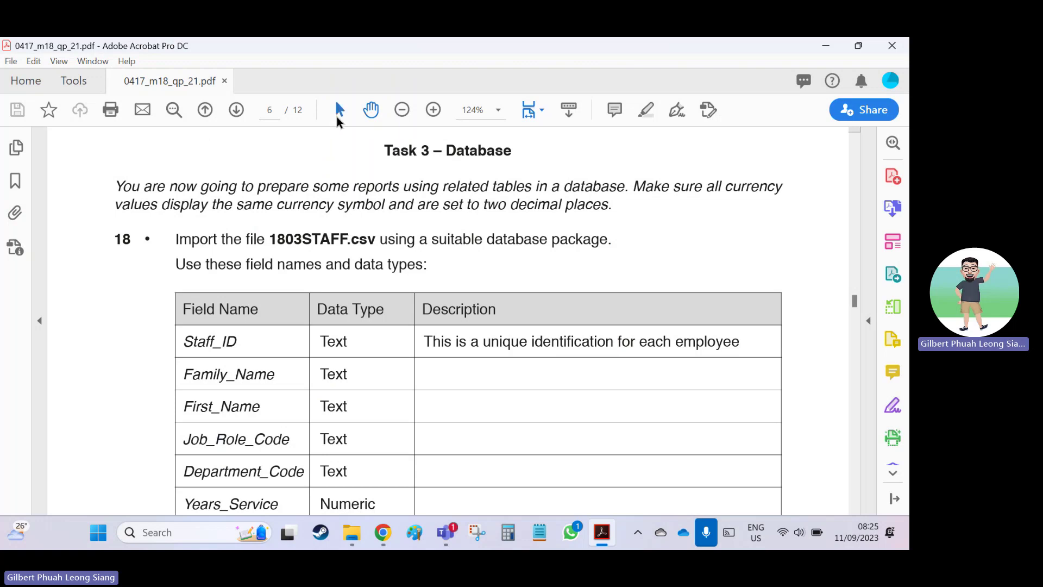
mouse_move(635, 187)
mouse_down()
mouse_move(745, 180)
mouse_move(129, 202)
mouse_move(552, 205)
mouse_move(611, 216)
mouse_up()
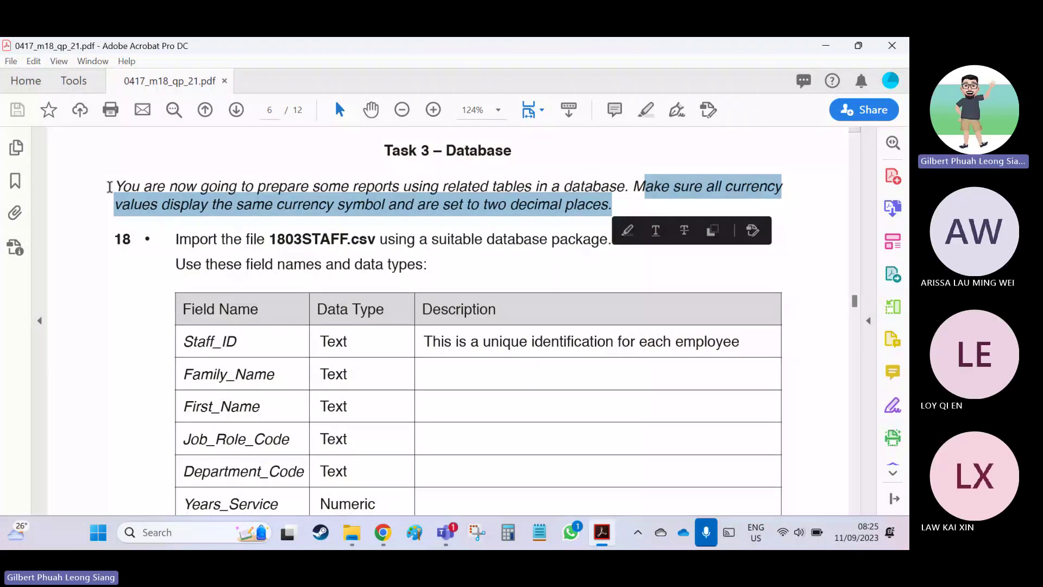
drag(109, 187, 627, 188)
scroll(622, 208, down, 1)
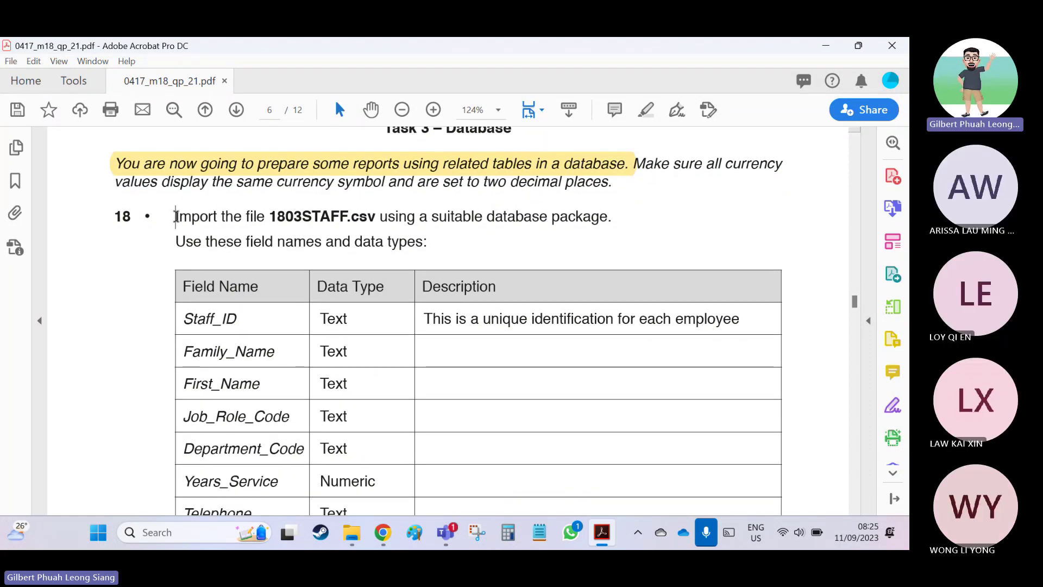
drag(176, 217, 577, 218)
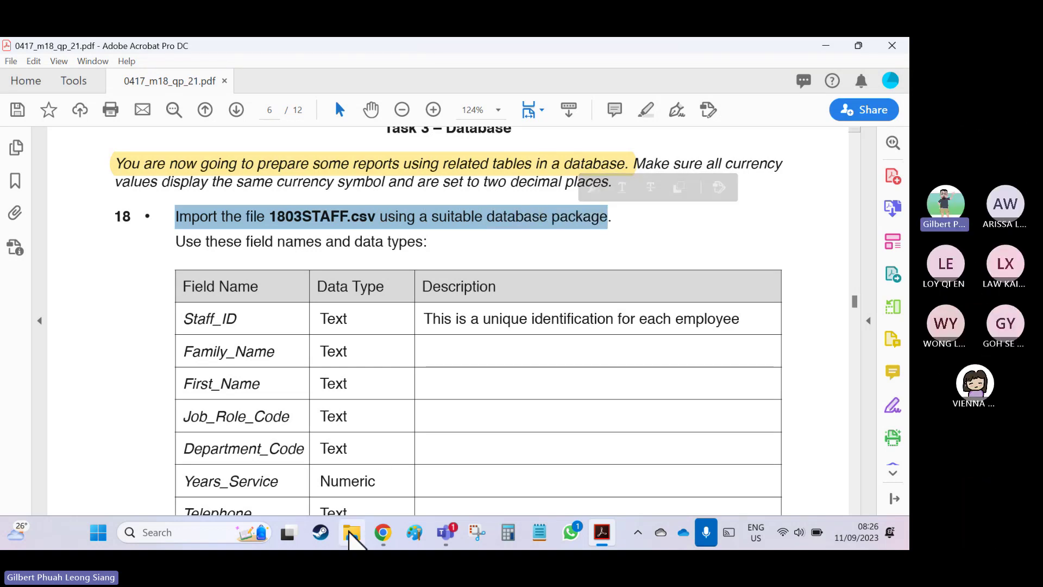
click(352, 532)
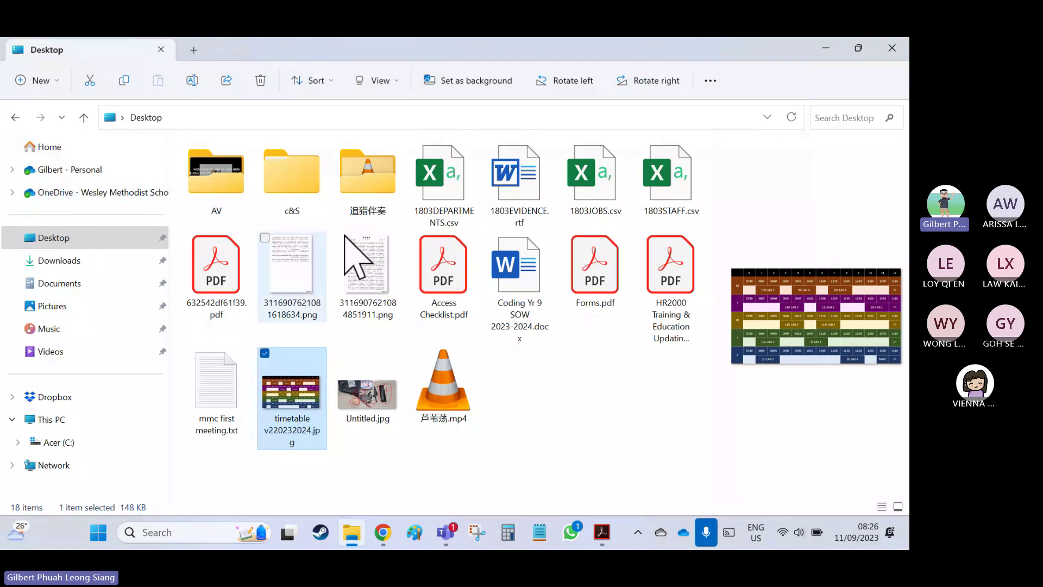
double_click(649, 177)
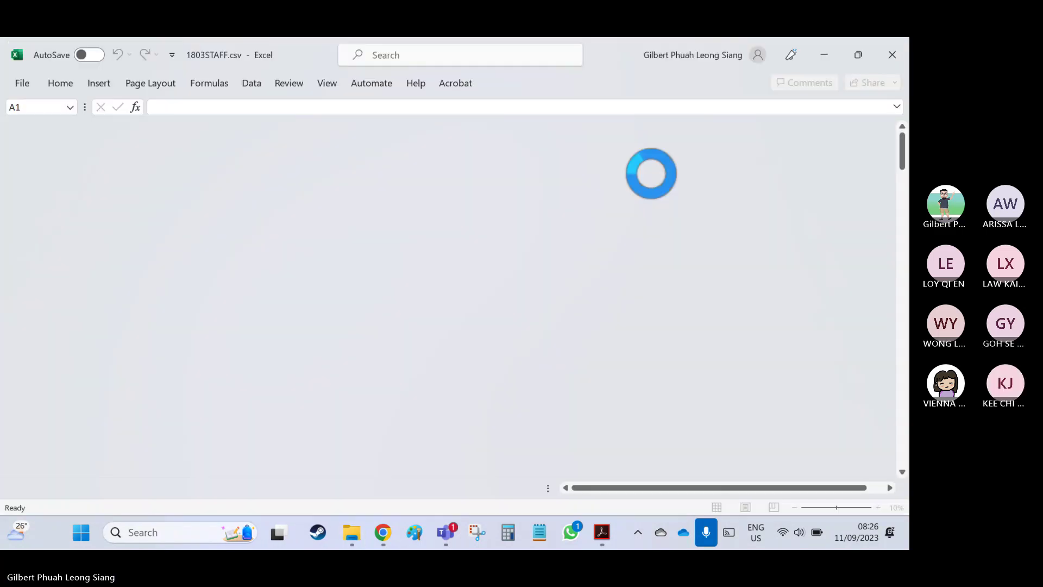
scroll(296, 296, down, 4)
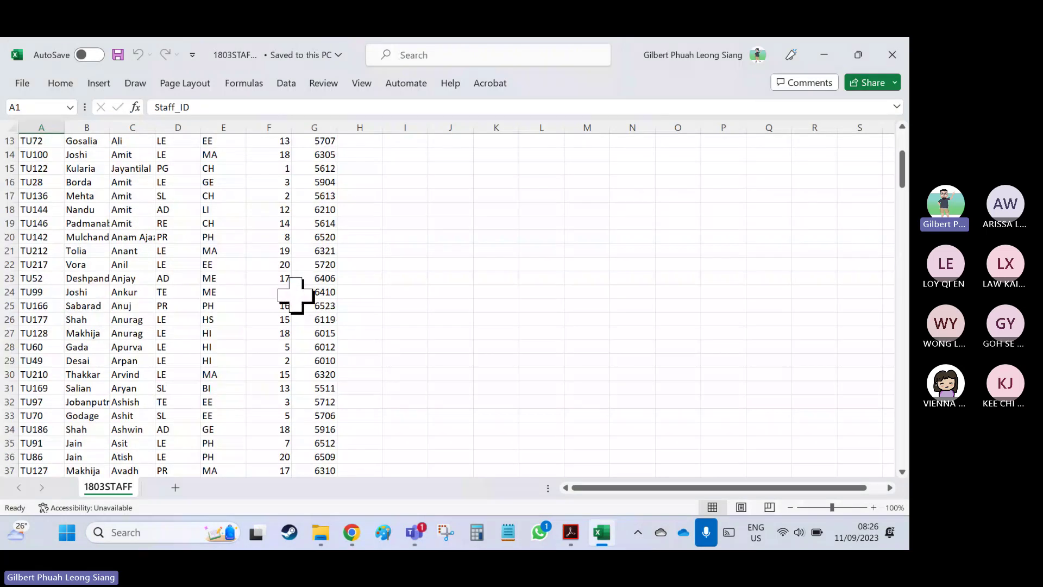
mouse_move(902, 170)
mouse_down()
mouse_move(885, 477)
mouse_move(901, 158)
mouse_up()
click(892, 55)
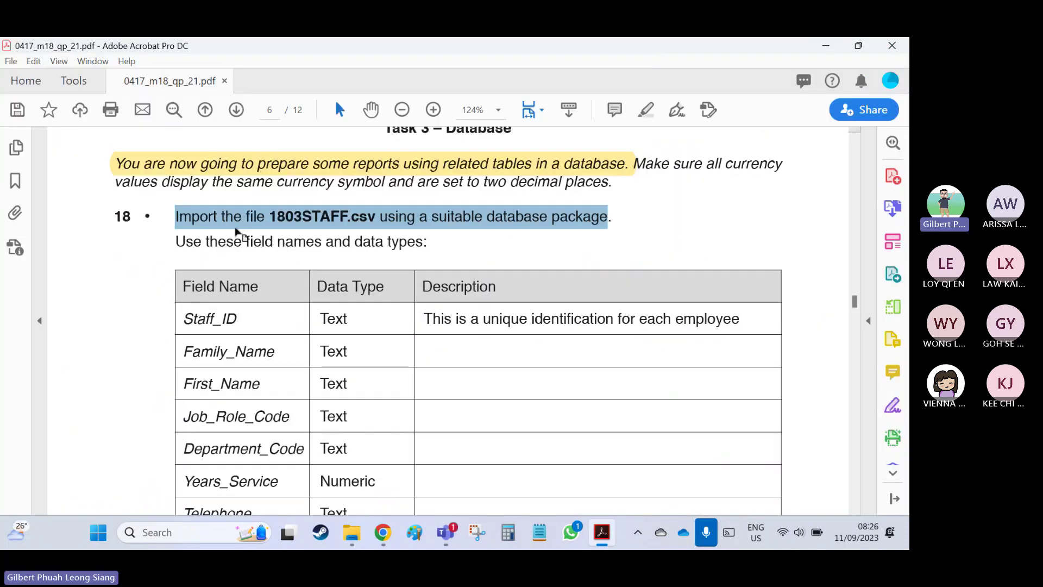
Highlight the import instruction in yellow in Acrobat, then launch Microsoft Access.
right_click(237, 228)
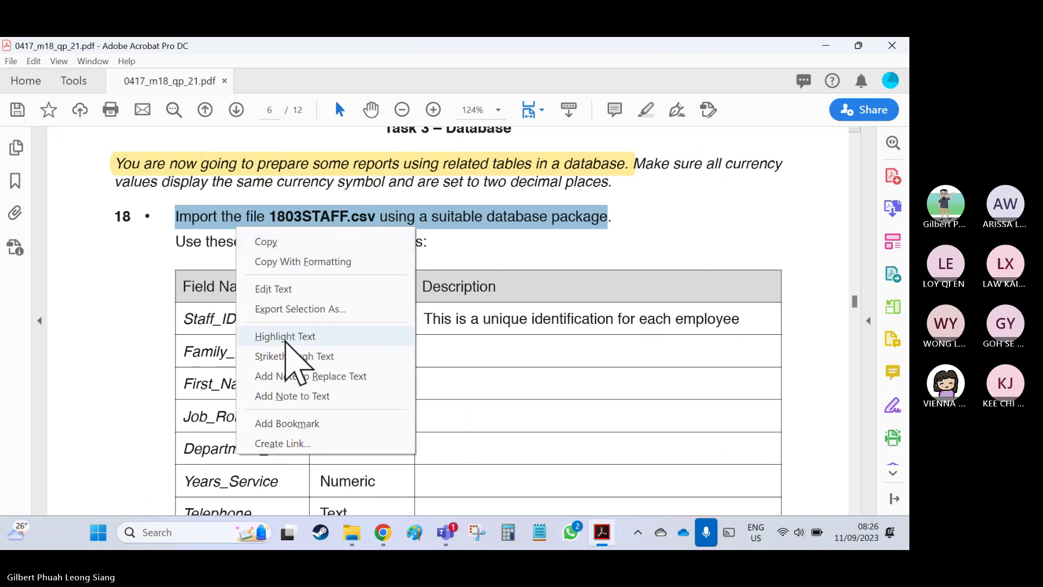
click(286, 341)
click(198, 544)
text(access)
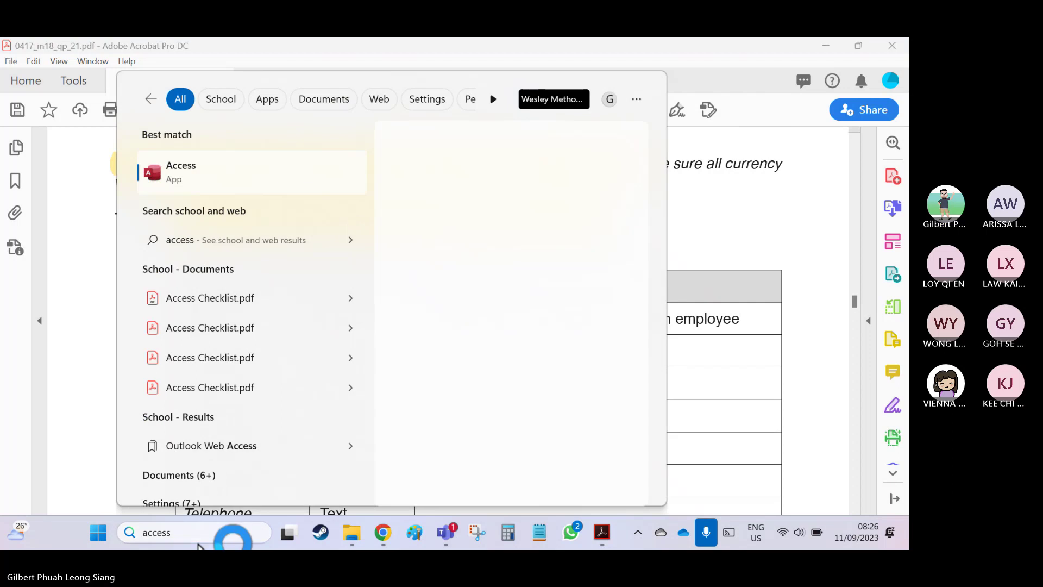
key(Return)
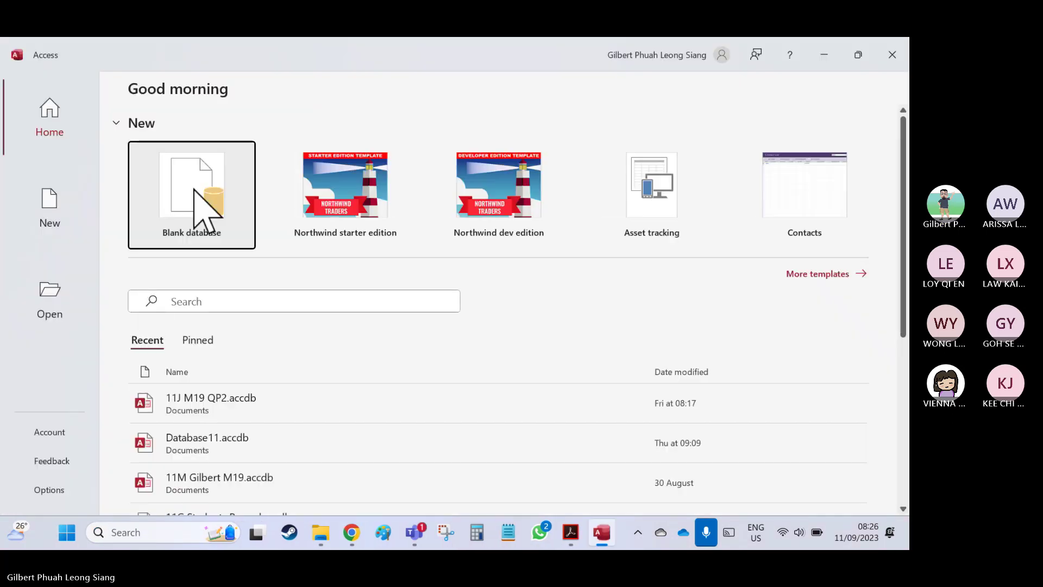
Create a blank database named 11D M18.
click(195, 191)
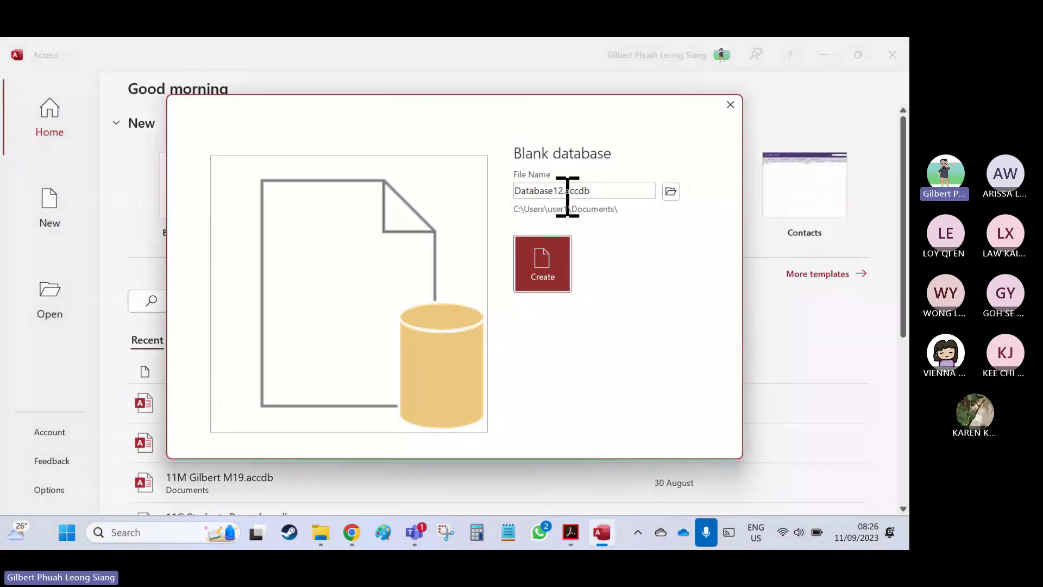
click(626, 195)
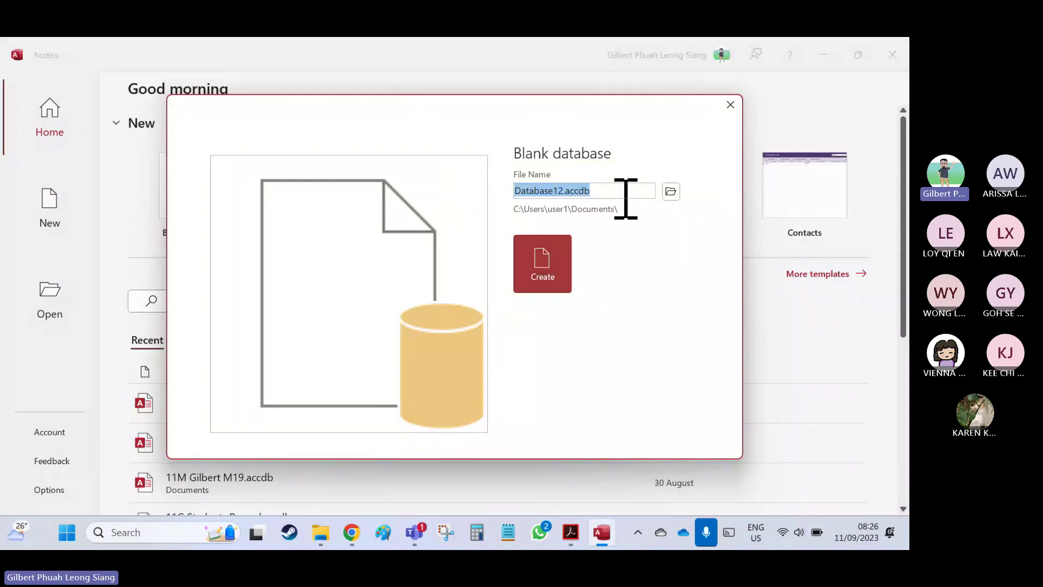
text(11D M)
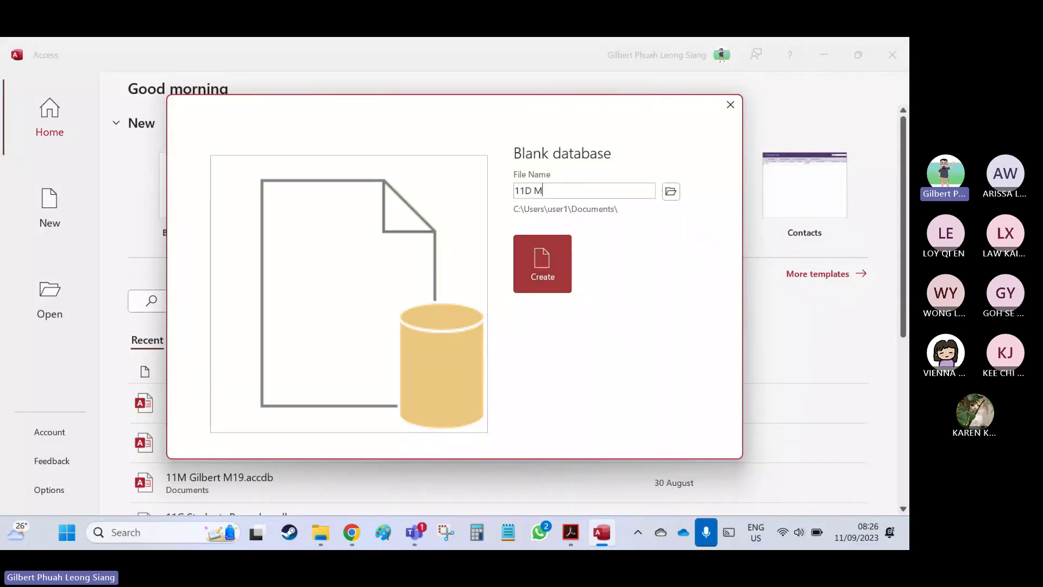
text(18)
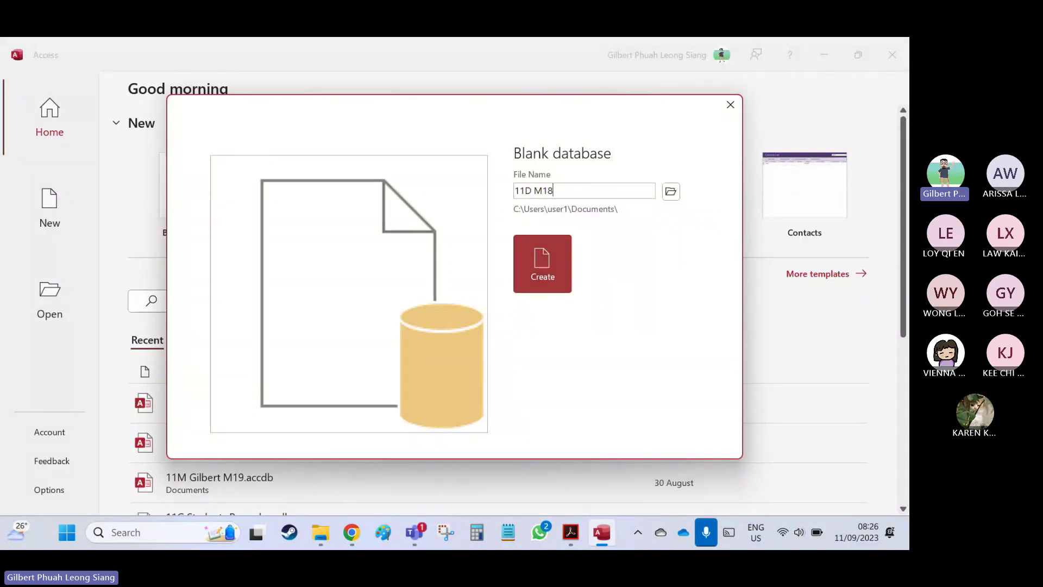
click(546, 249)
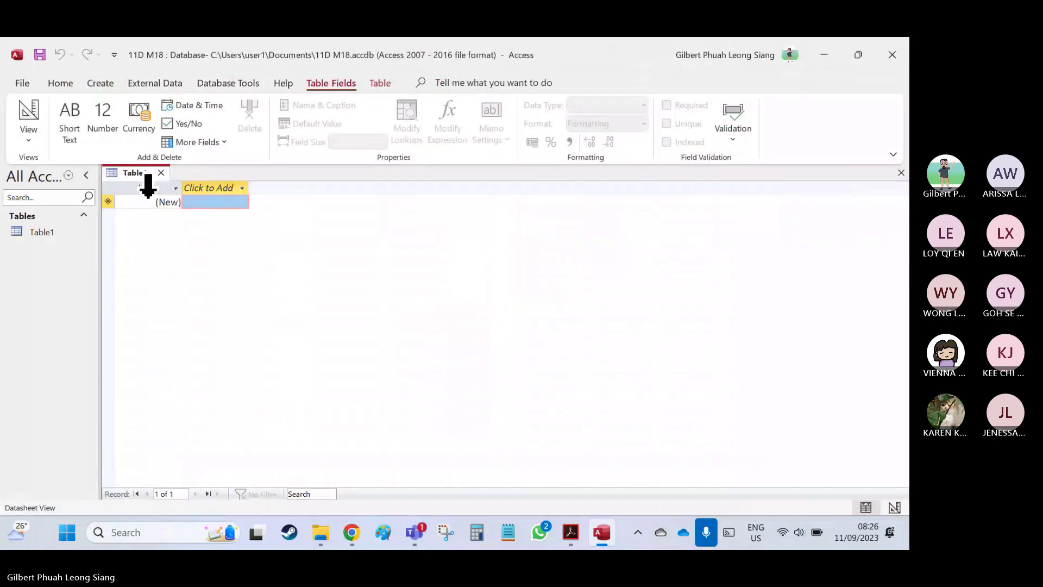
Close Table1 and import Desktop\1803STAFF.csv into a new table as delimited text.
click(161, 173)
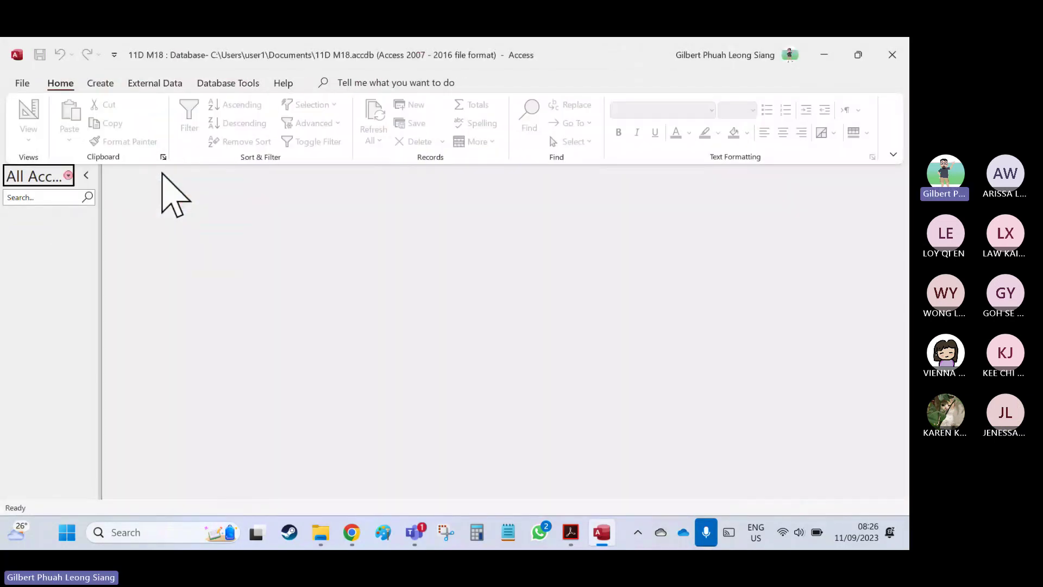
click(155, 82)
click(34, 122)
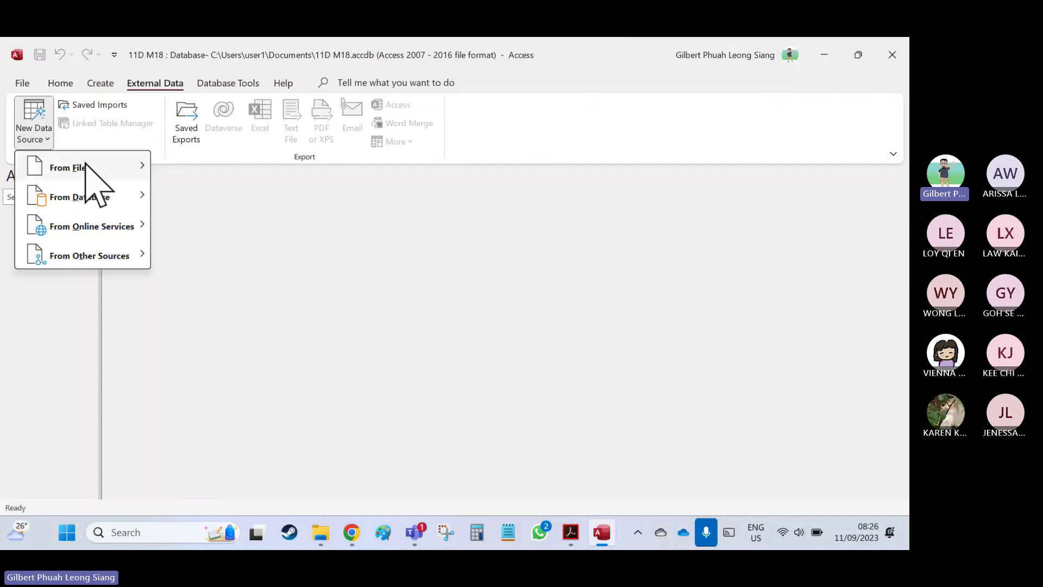
mouse_move(89, 172)
click(211, 260)
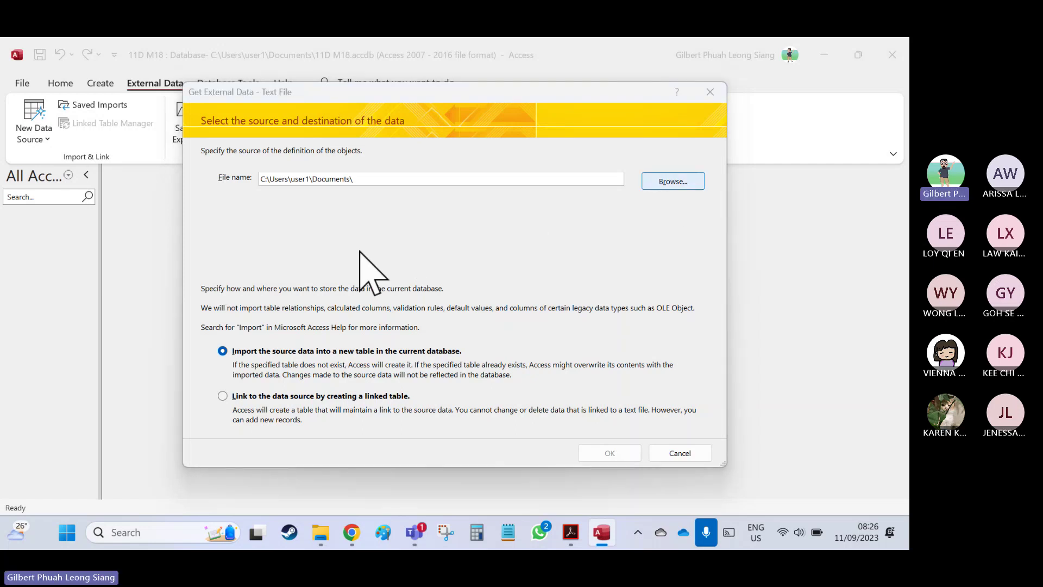
click(673, 180)
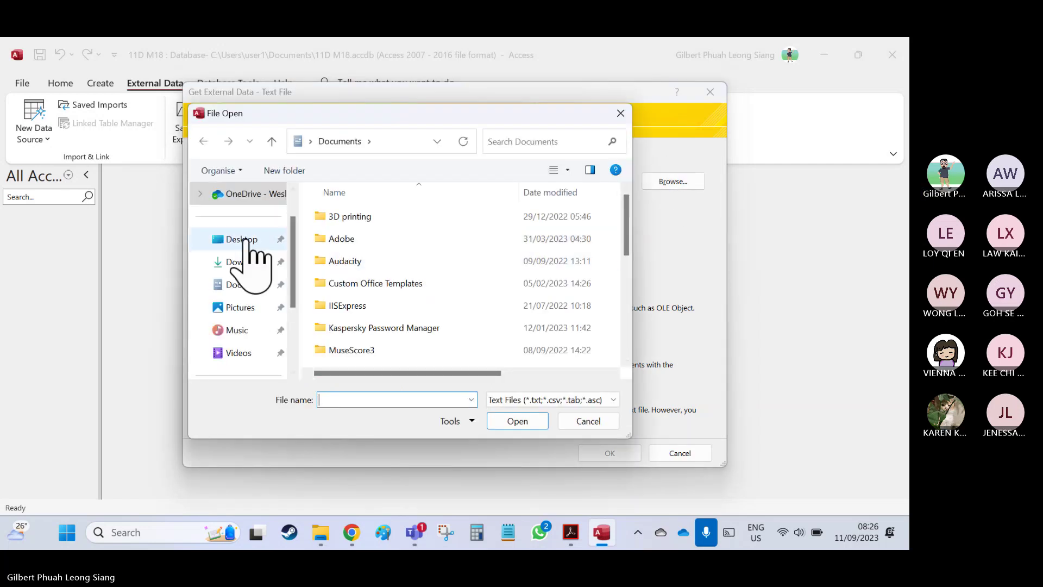
click(242, 240)
double_click(365, 327)
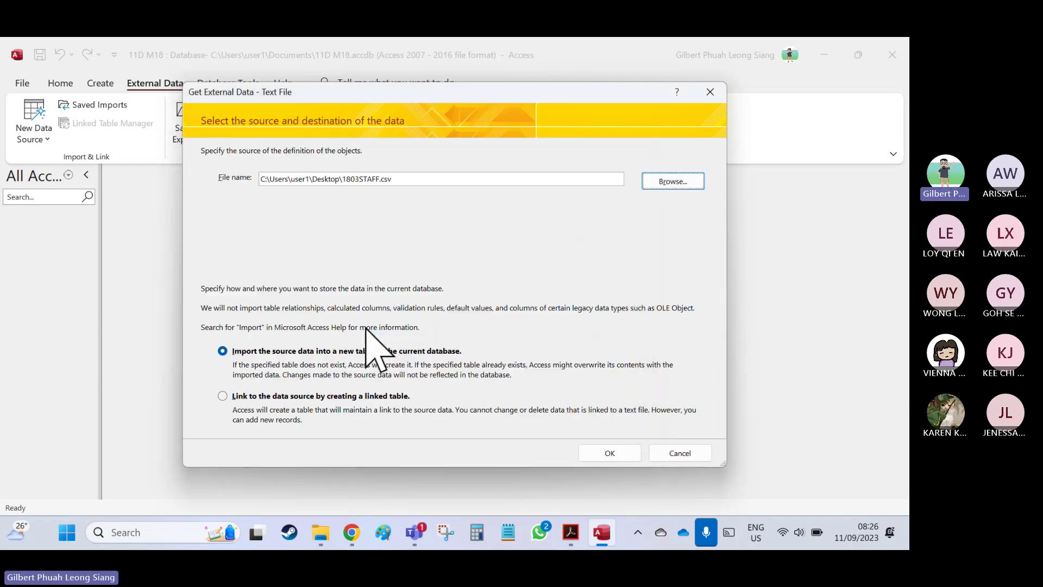
click(610, 454)
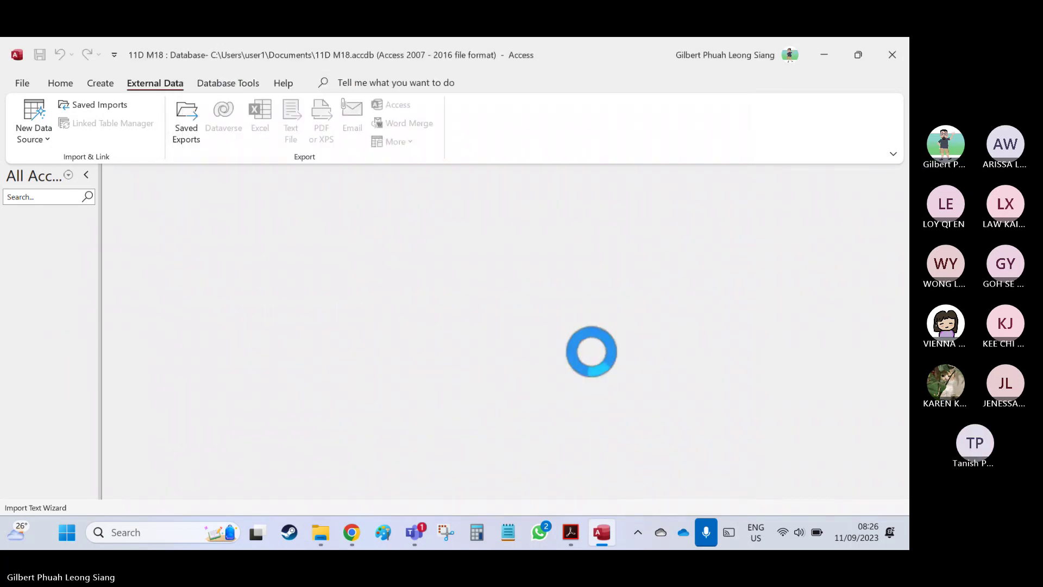
click(596, 430)
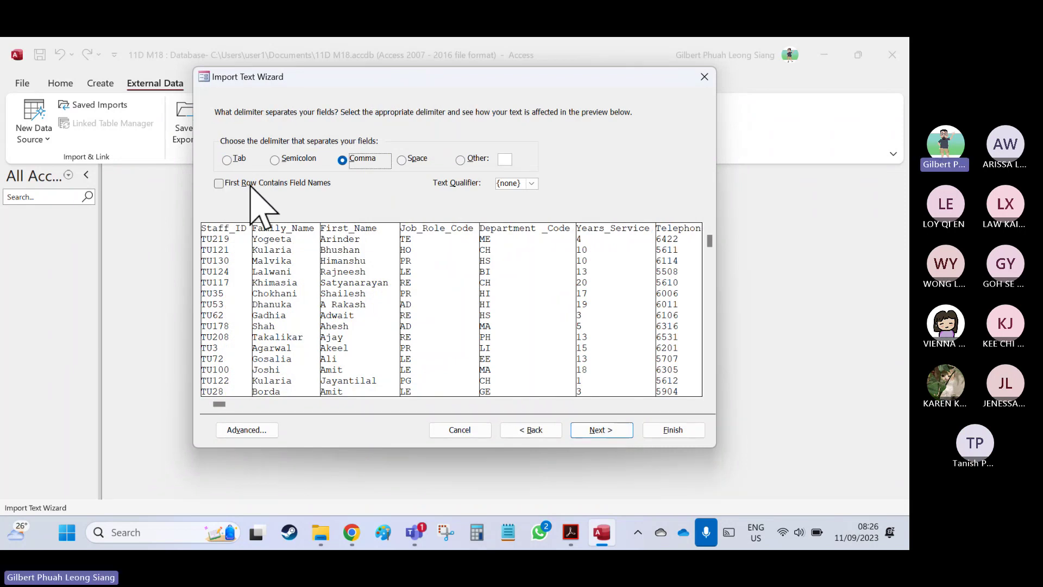
Use the first row as field names and index Staff_ID as Yes (No Duplicates).
click(332, 185)
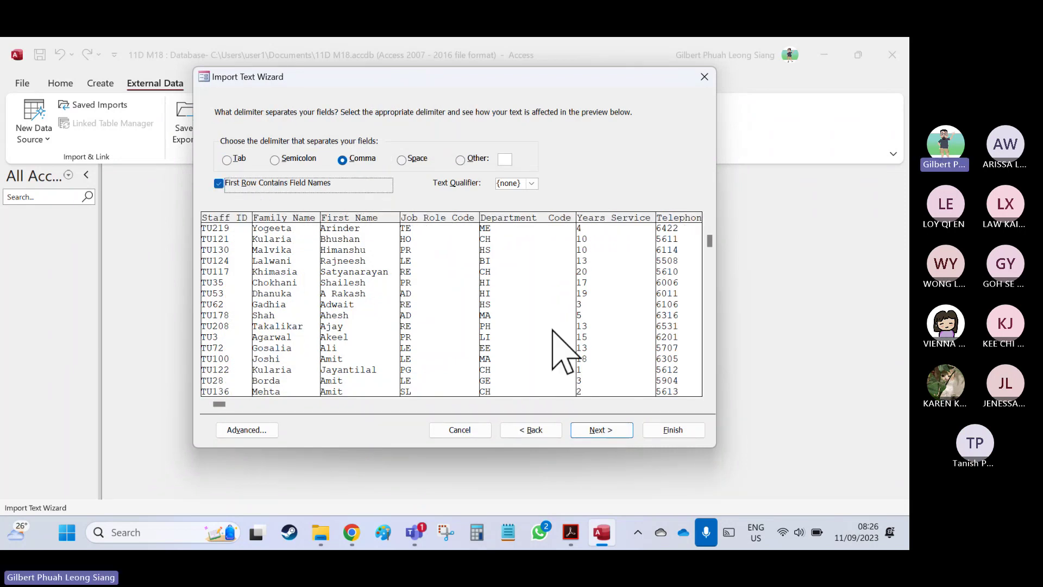
click(600, 428)
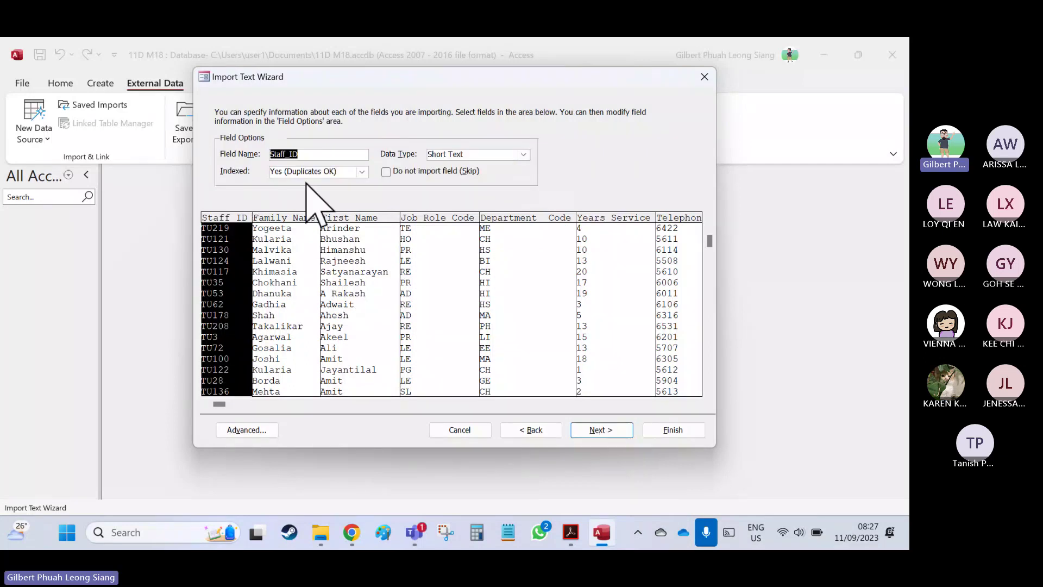
key(alt+Tab)
scroll(498, 273, down, 3)
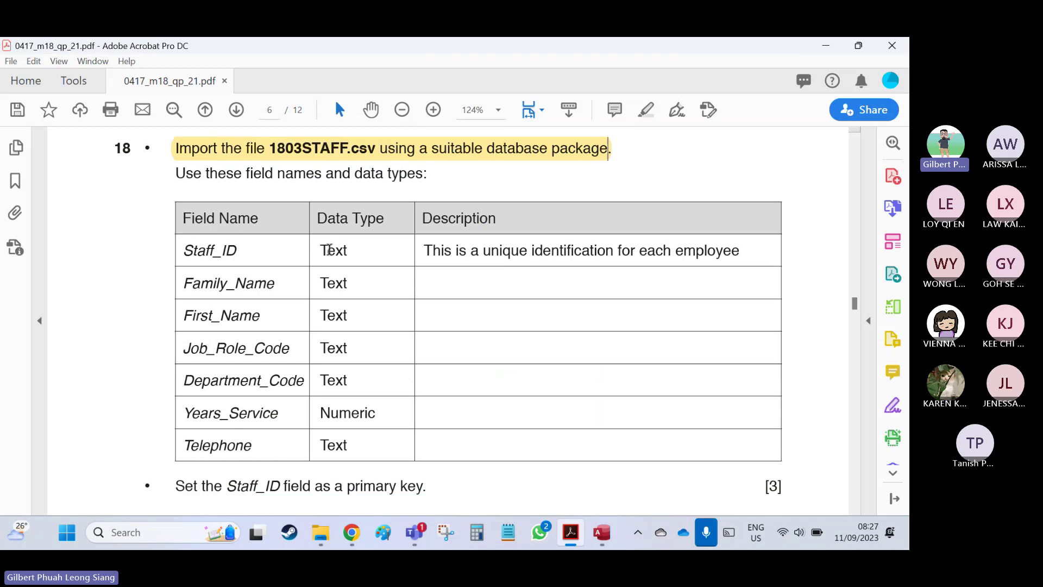
double_click(333, 250)
drag(452, 250, 629, 257)
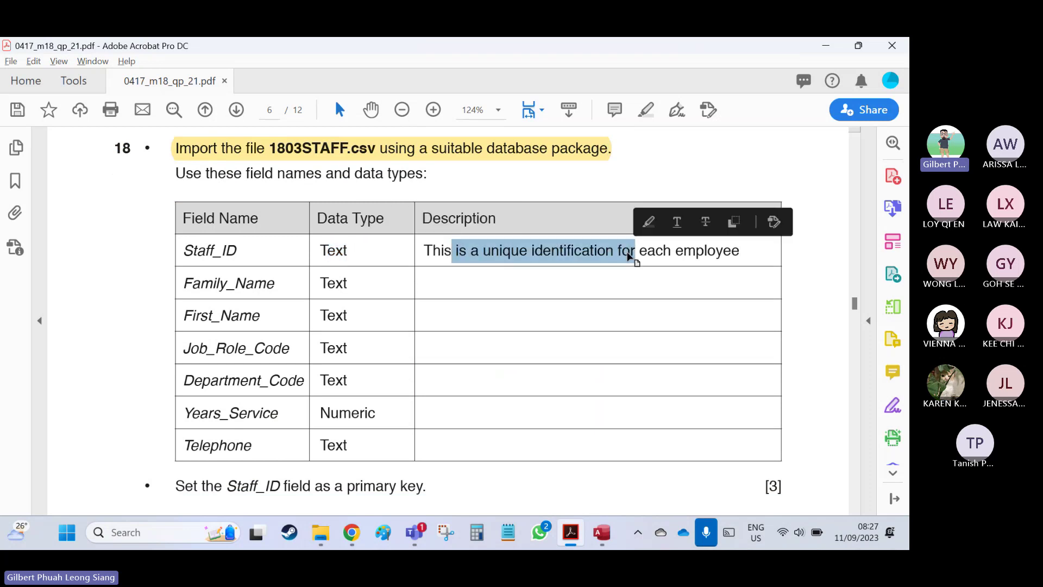
key(alt+Tab)
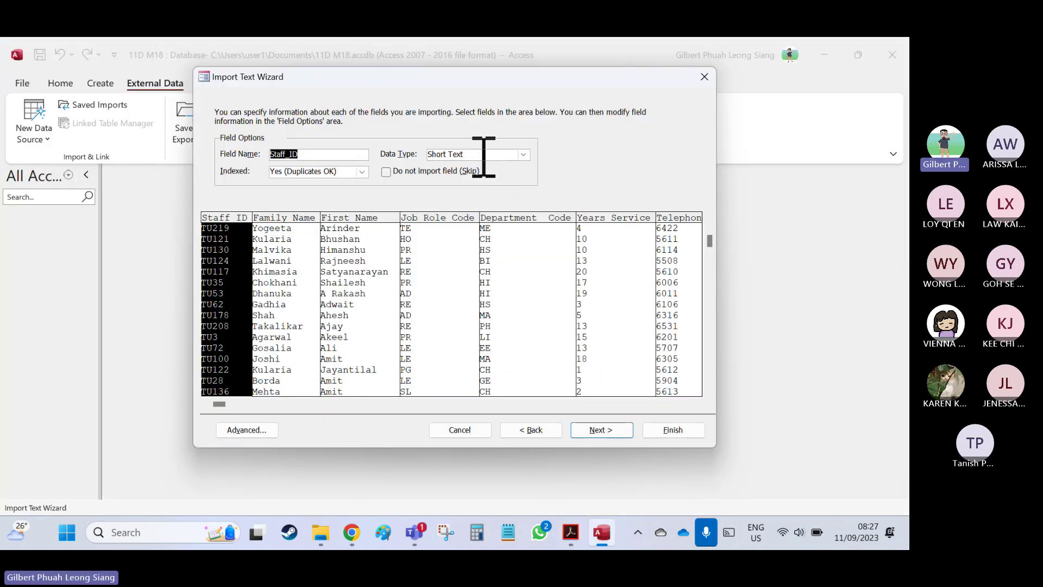
click(362, 171)
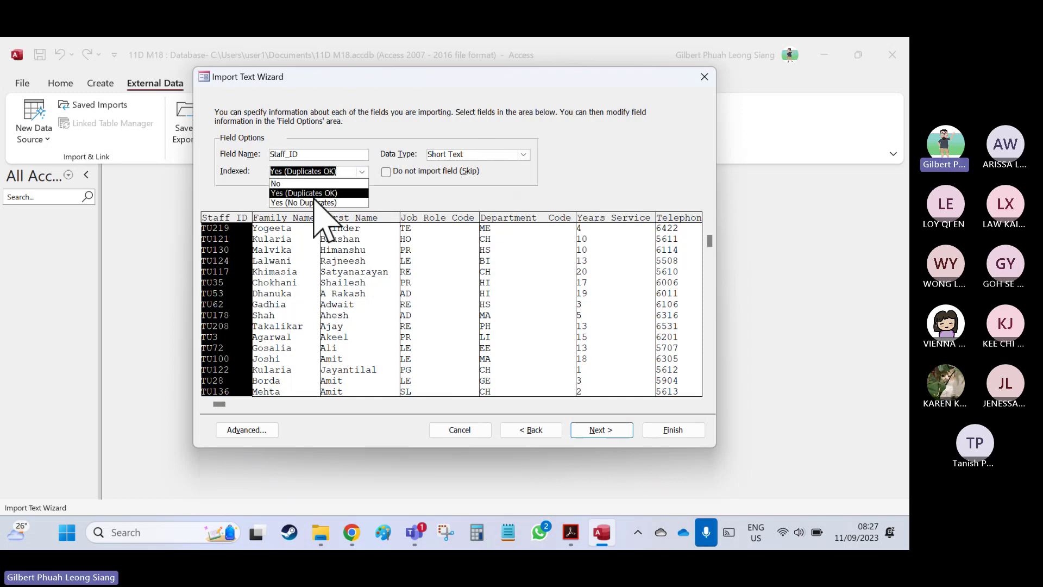
click(307, 199)
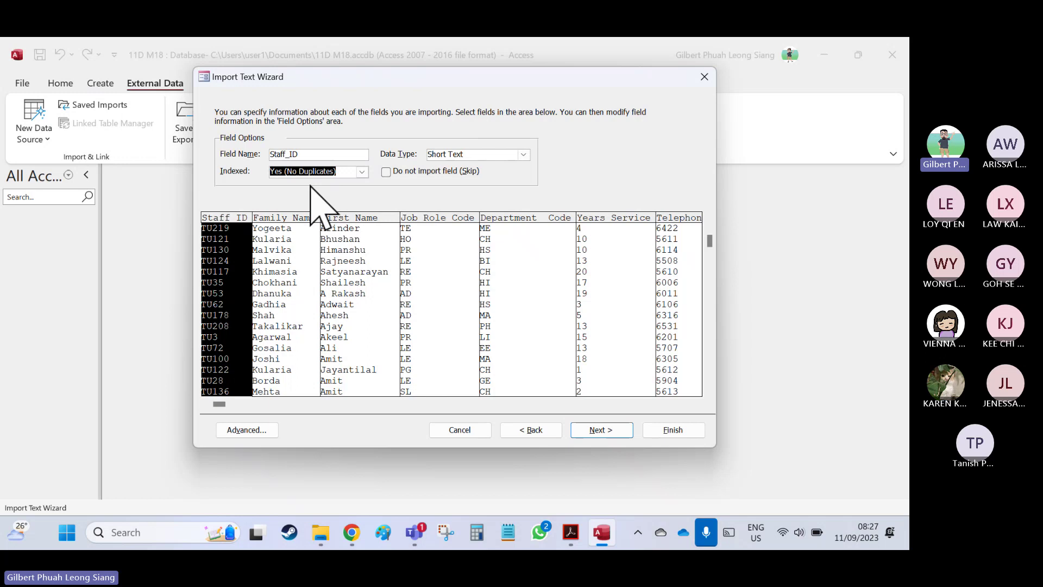
Mark the Family_Name, First_Name and Department_Code requirements in the question paper.
key(alt+Tab)
drag(193, 282, 339, 284)
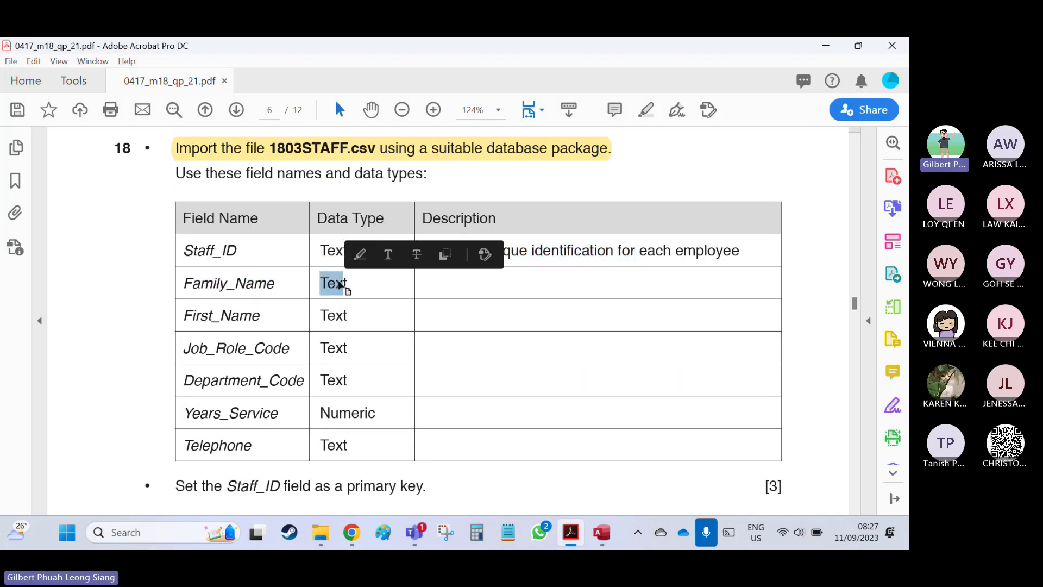
key(alt+Tab)
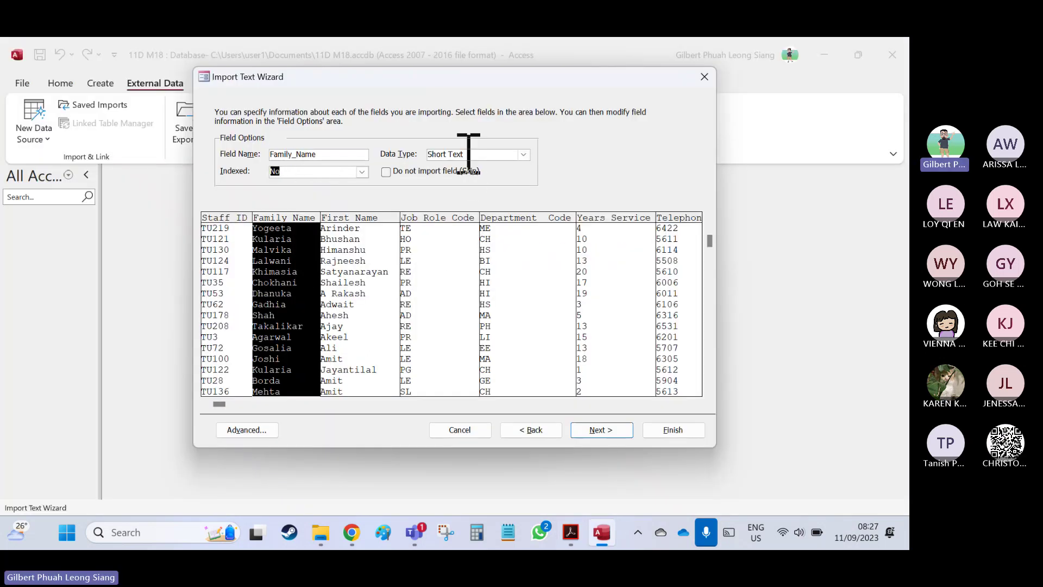
key(alt+Tab)
drag(219, 315, 208, 349)
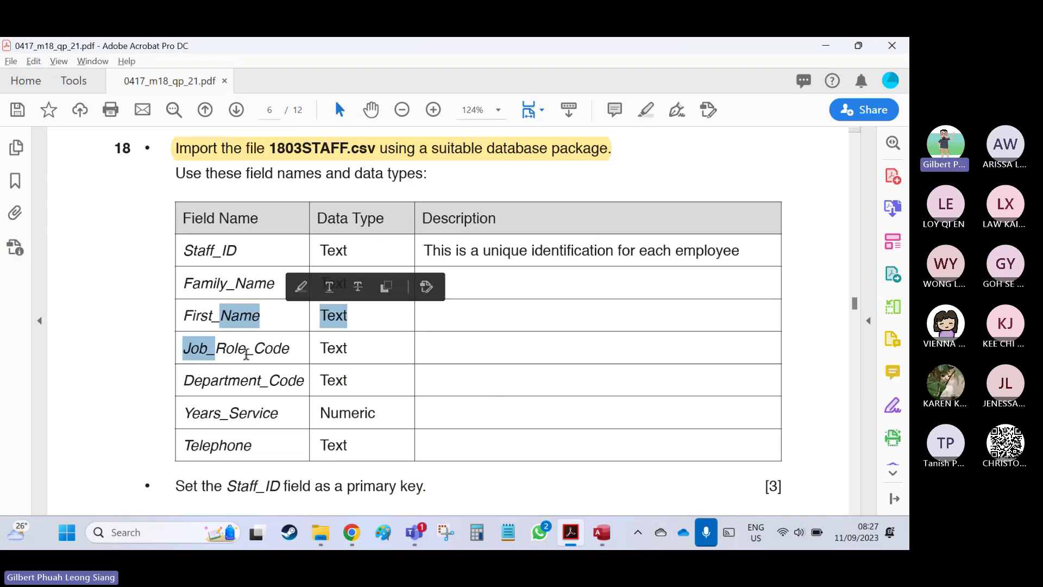
click(250, 357)
drag(244, 383, 302, 382)
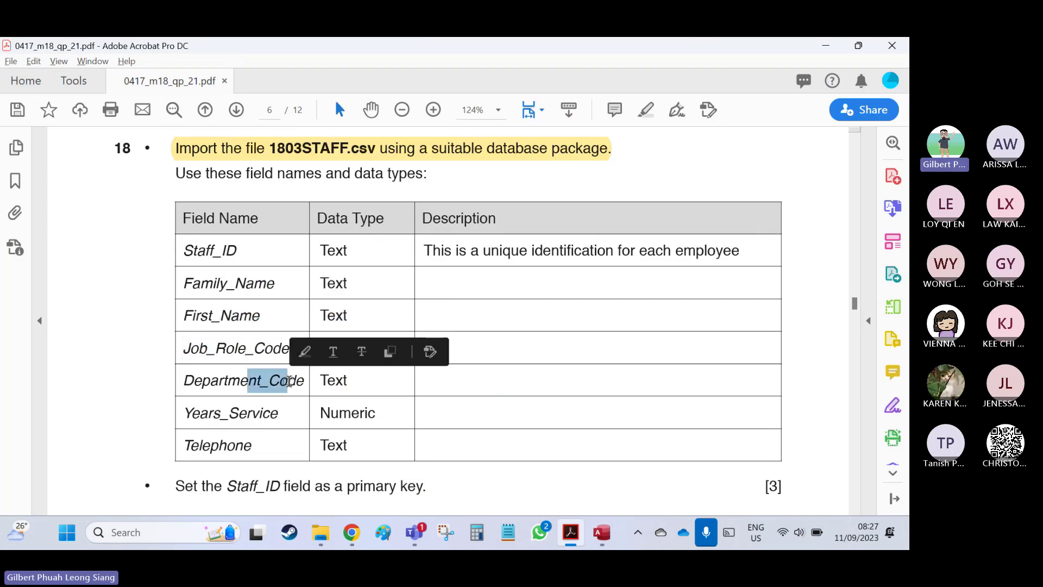
key(alt+Tab)
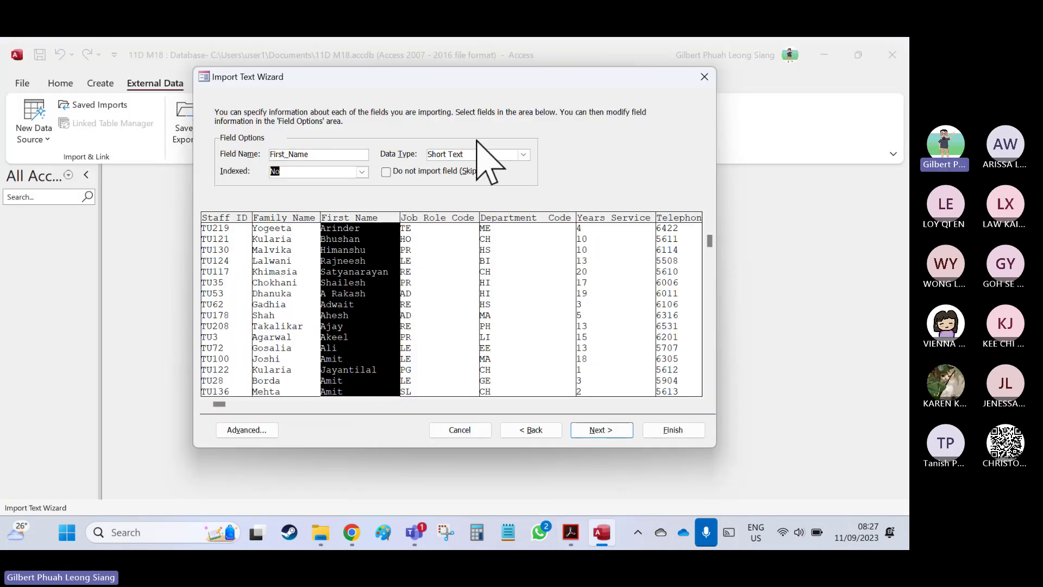
Review the Job Role and Department Code columns, and make Years_Service an Integer field.
click(439, 304)
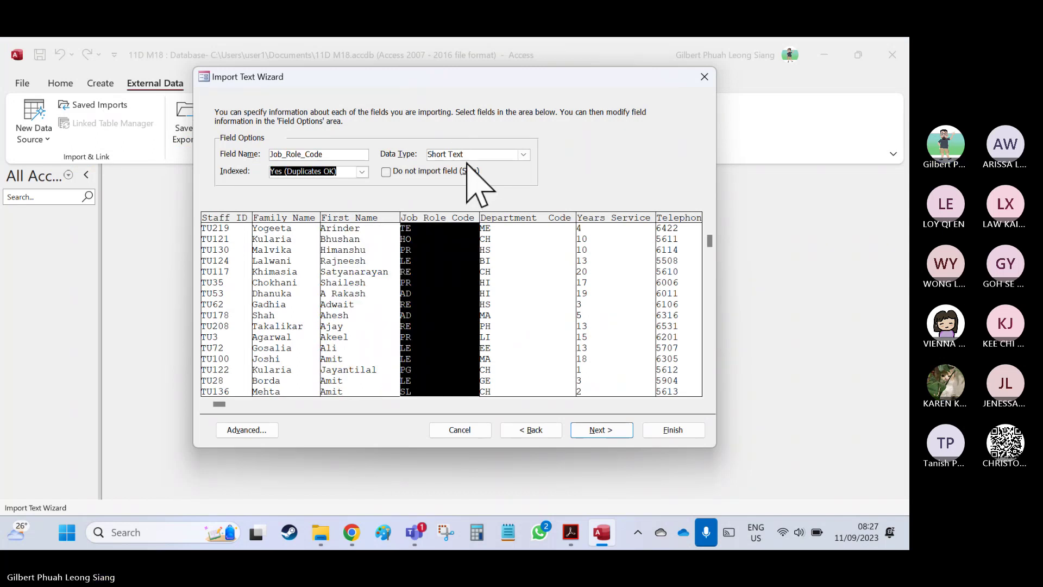
click(529, 266)
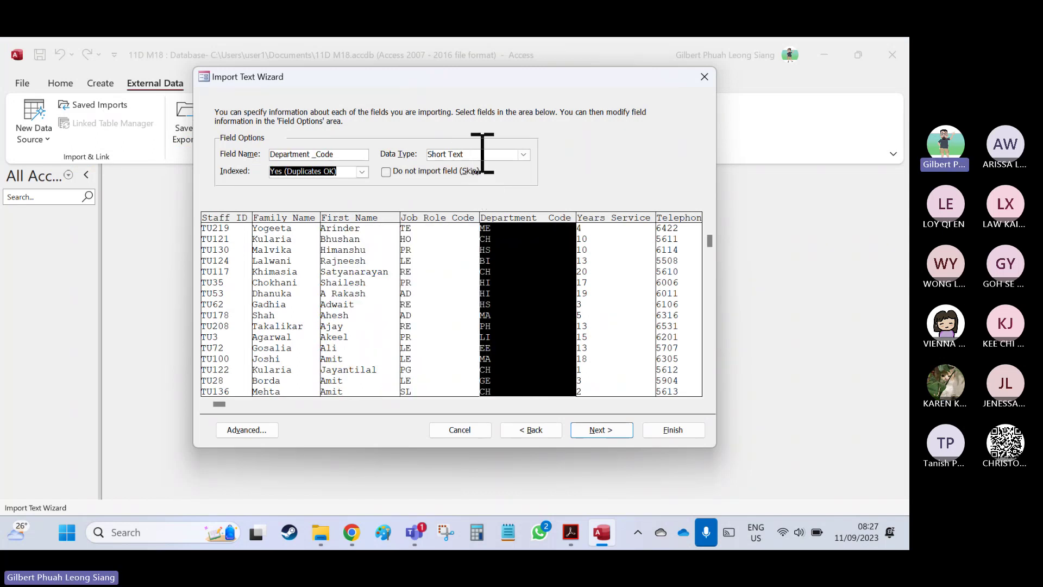
key(alt+Tab)
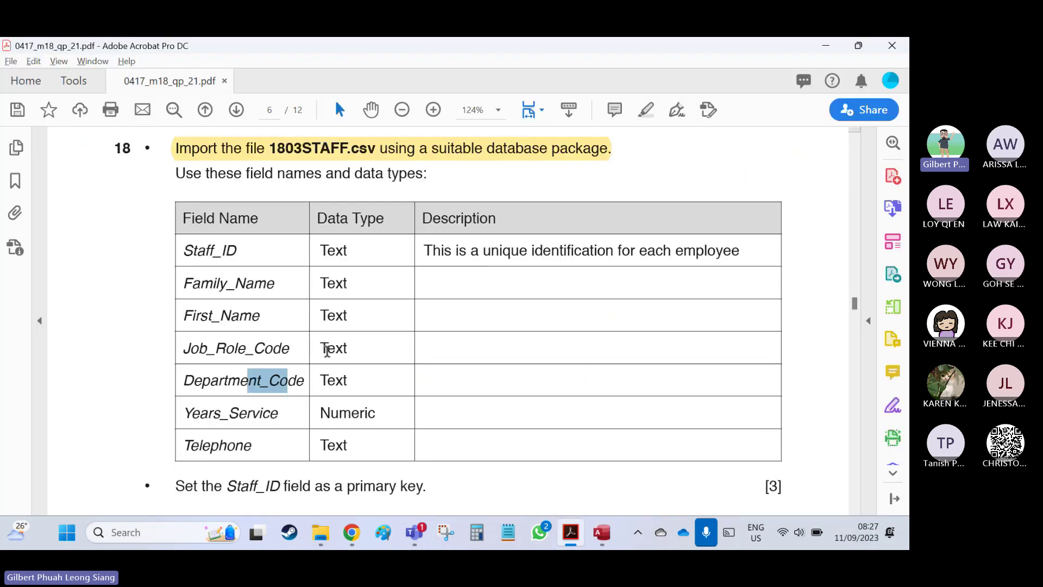
drag(184, 411, 283, 414)
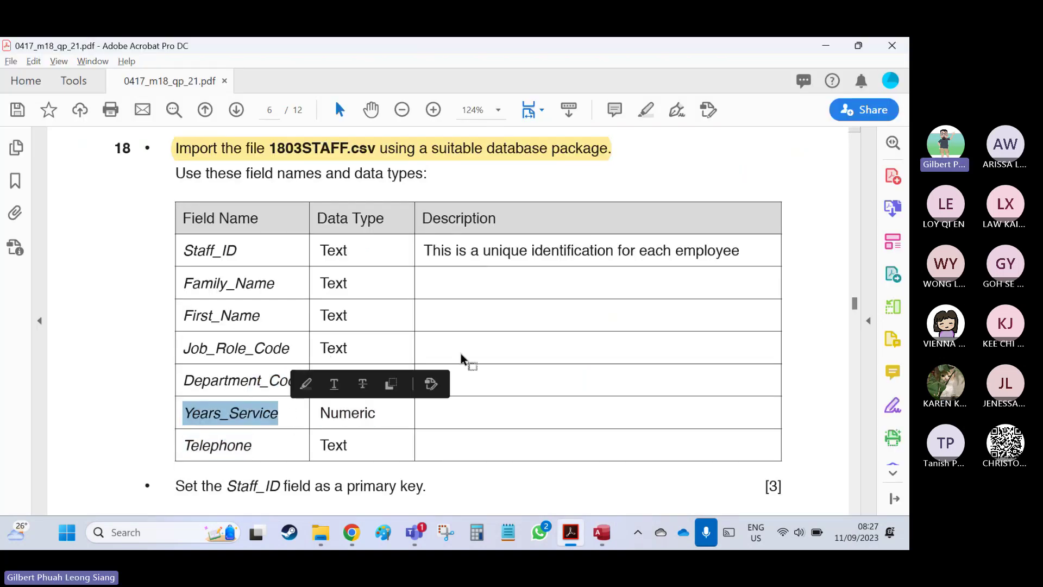
key(alt+Tab)
click(584, 244)
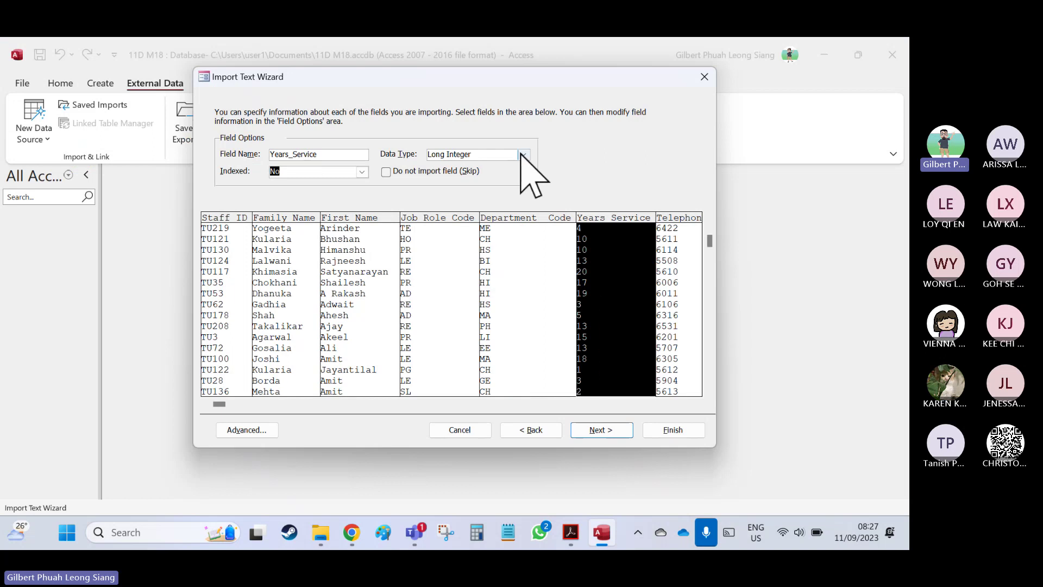
click(523, 154)
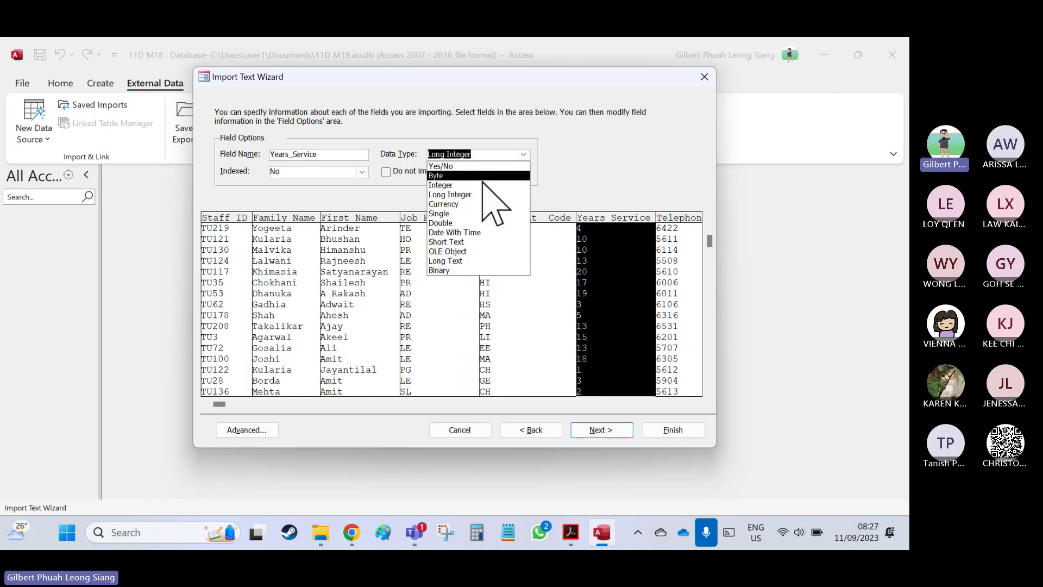
click(447, 185)
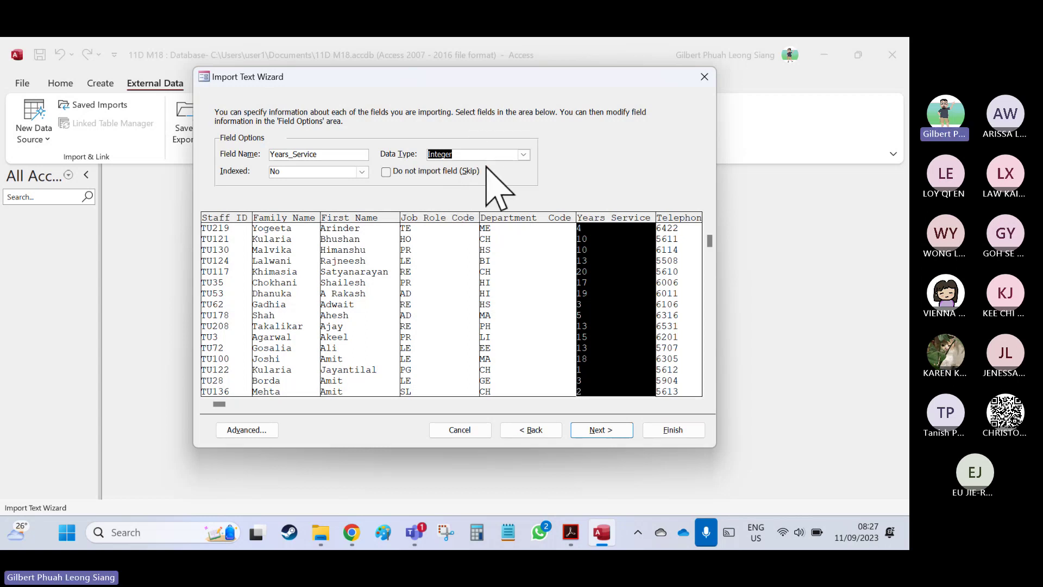
Check Telephone's required type in the paper and change Telephone to Short Text.
key(alt+Tab)
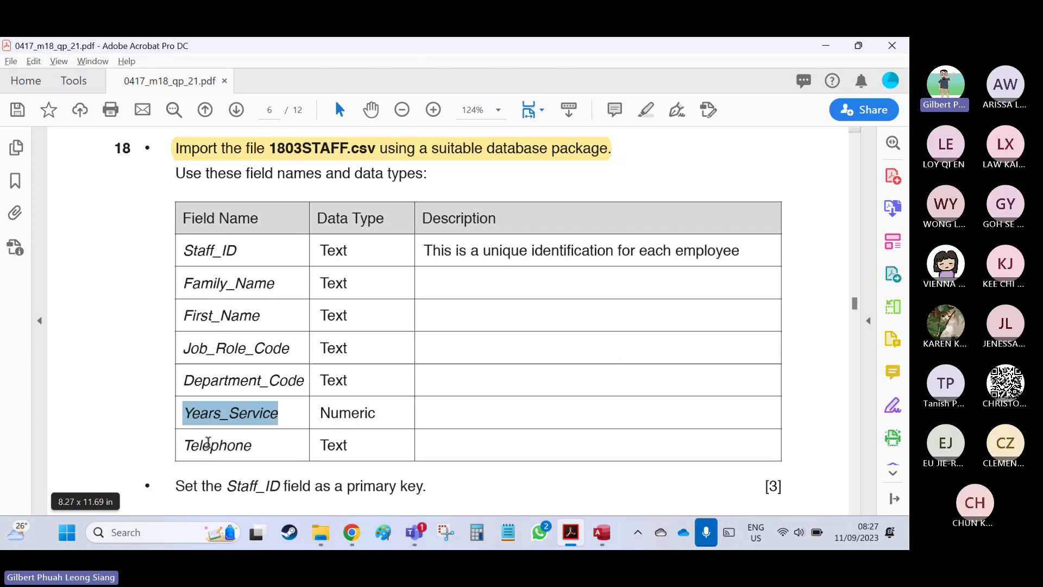
click(209, 446)
key(alt+Tab)
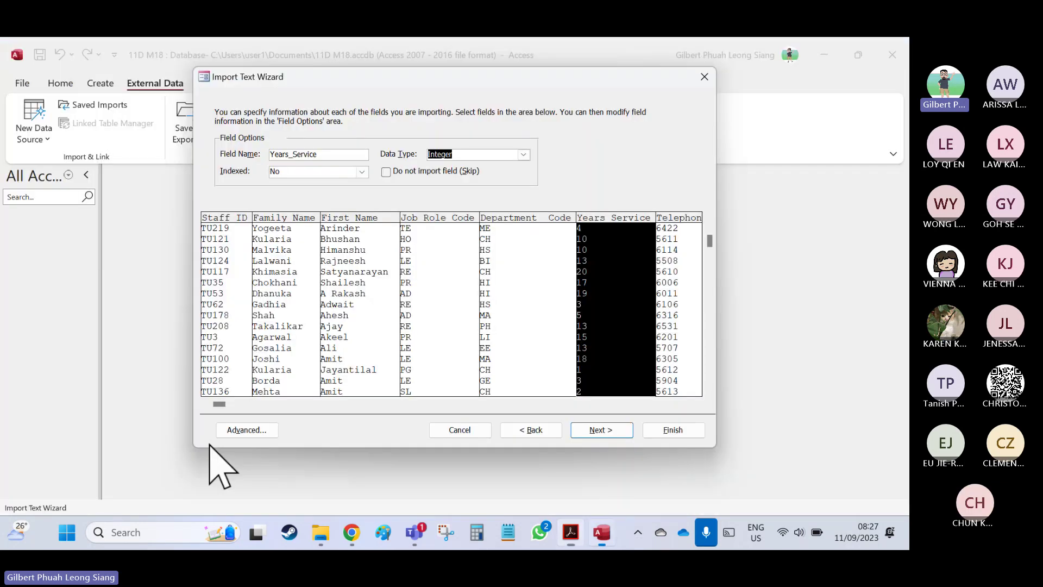
click(679, 282)
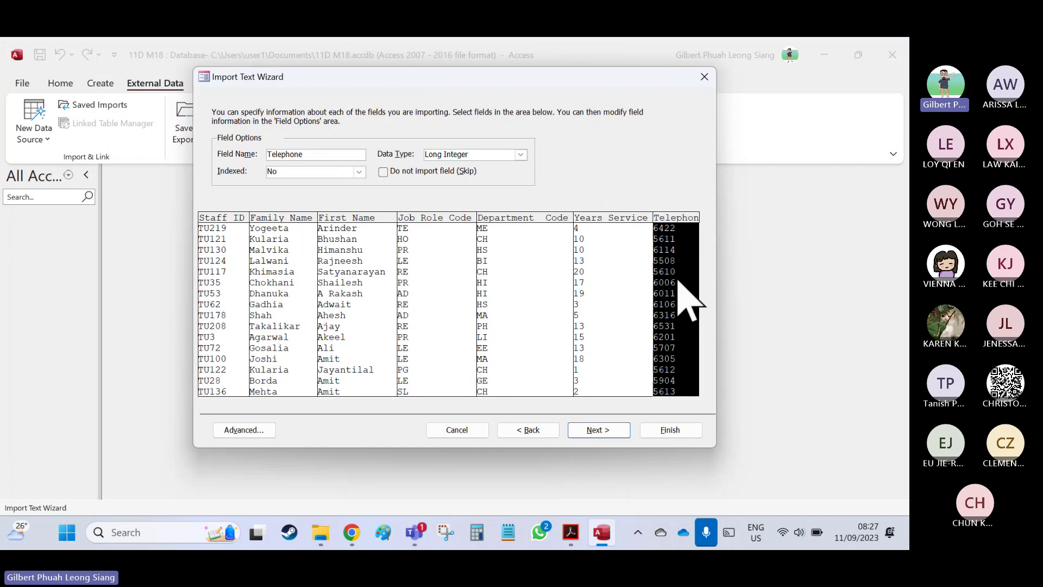
click(478, 154)
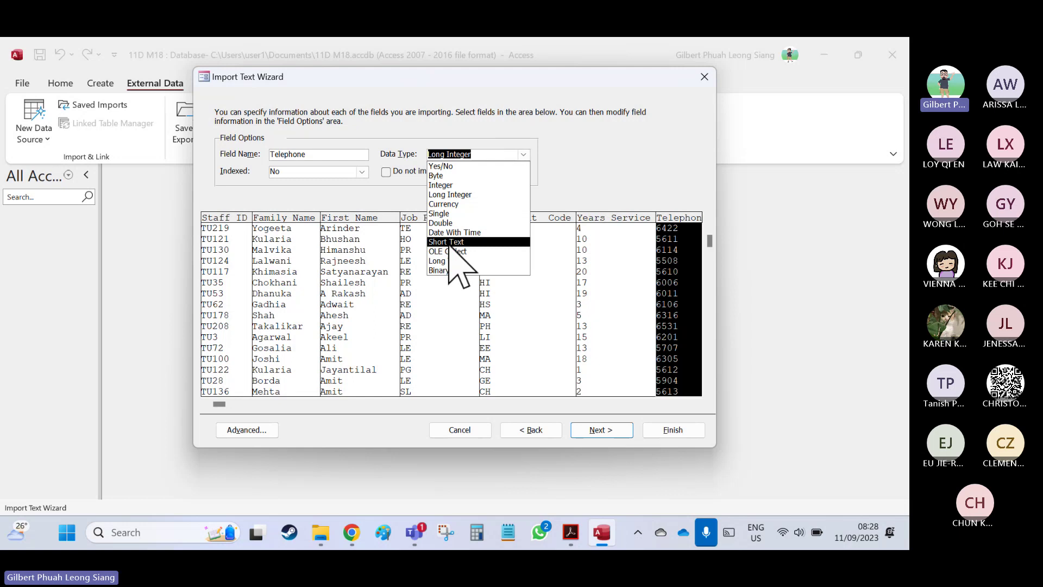
click(451, 241)
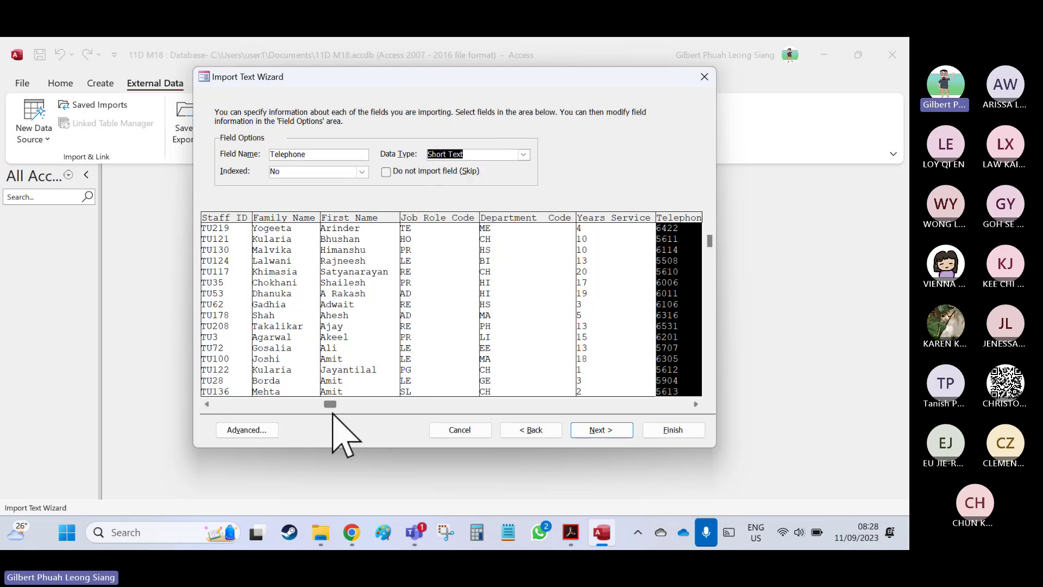
click(697, 404)
click(697, 404)
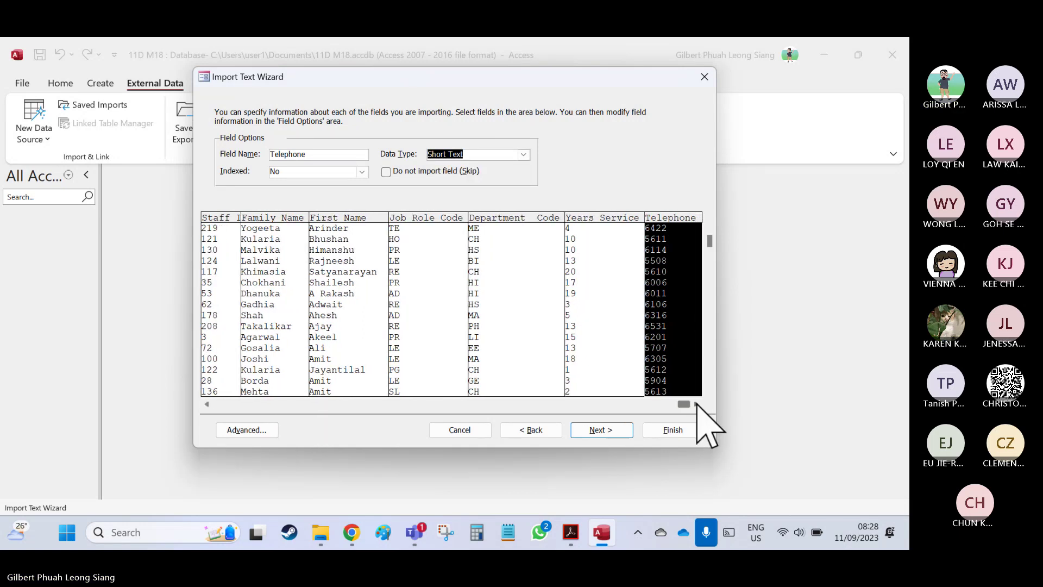
click(667, 405)
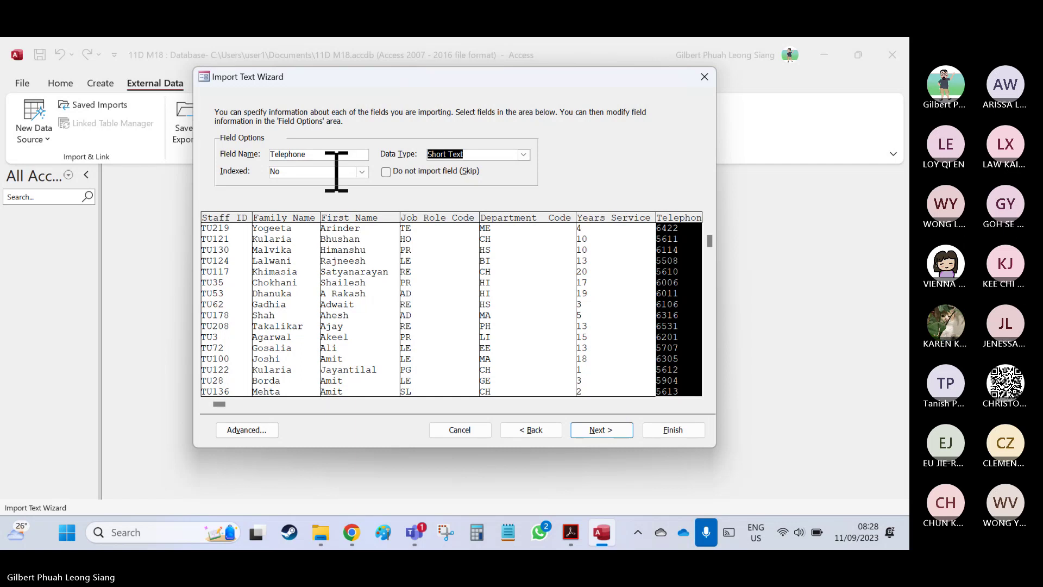
Review the field settings in the import specification, including Telephone, and advance to the primary key step.
click(246, 429)
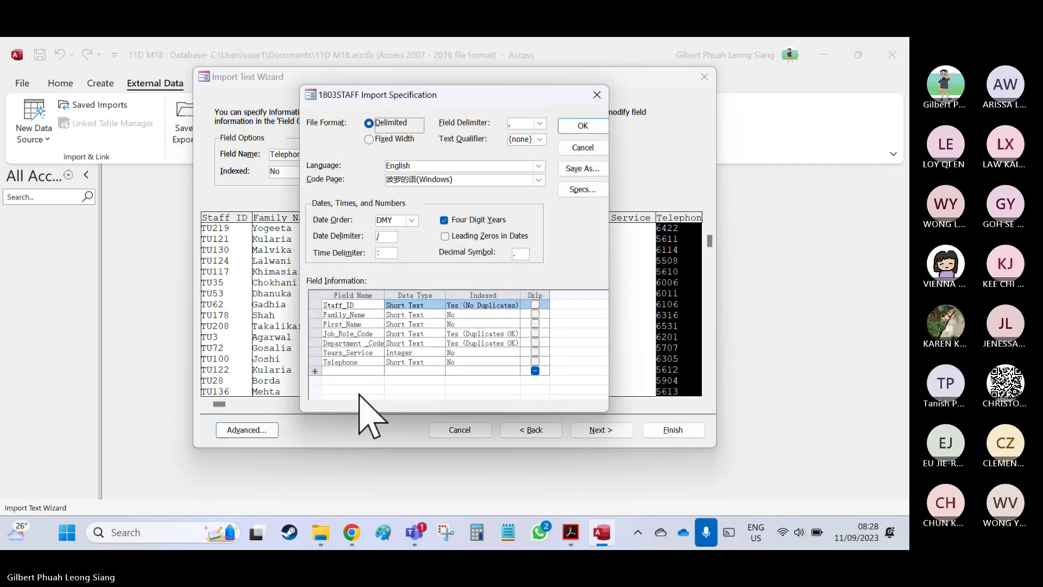
click(362, 363)
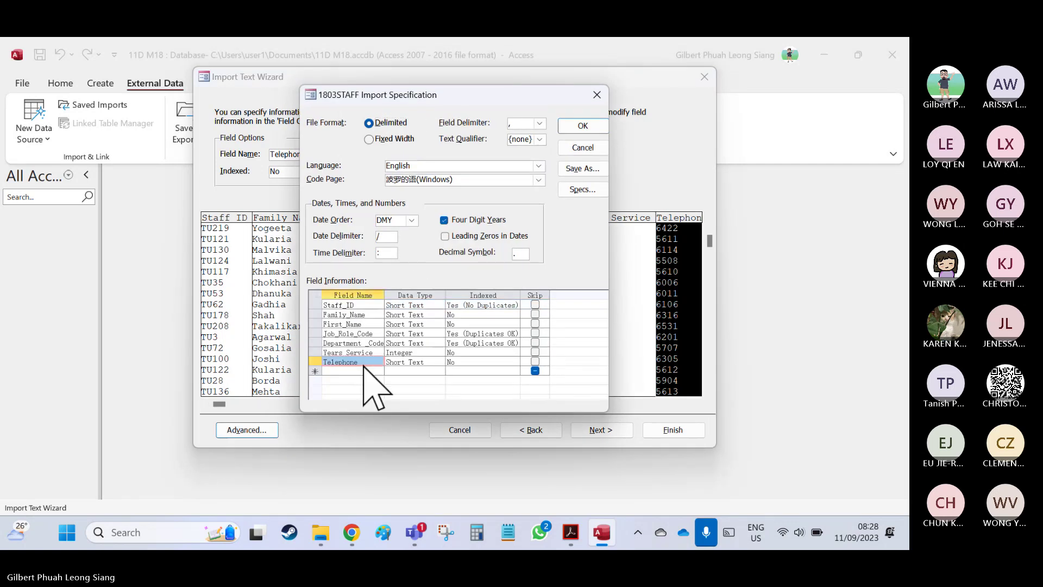
click(583, 126)
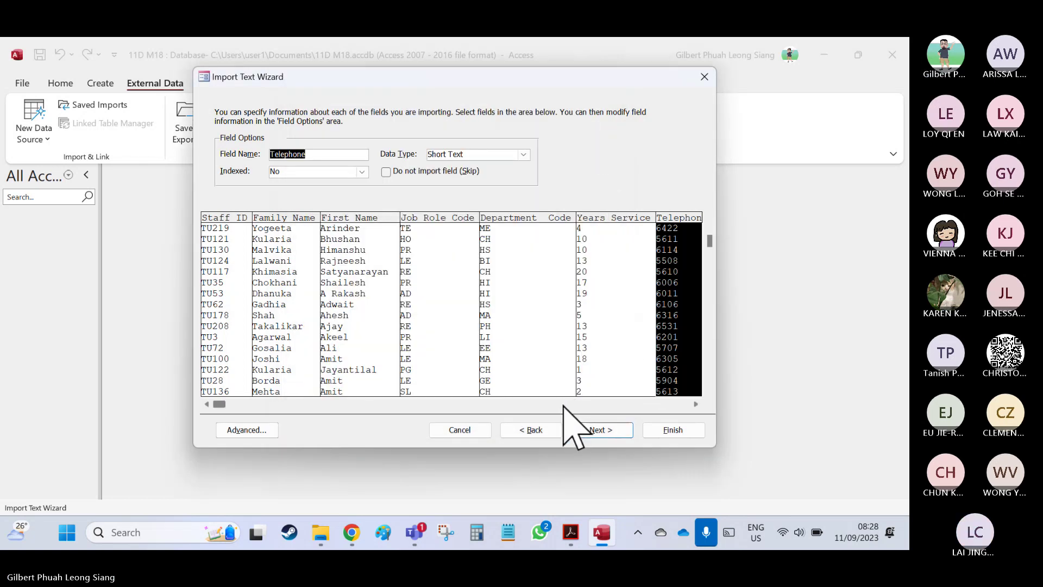
click(609, 433)
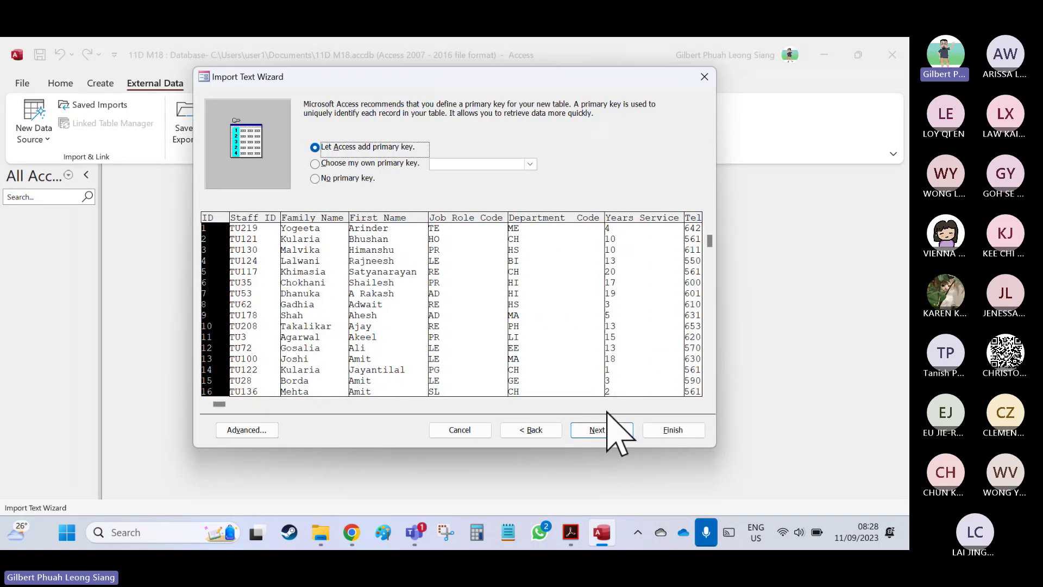
click(614, 405)
click(393, 405)
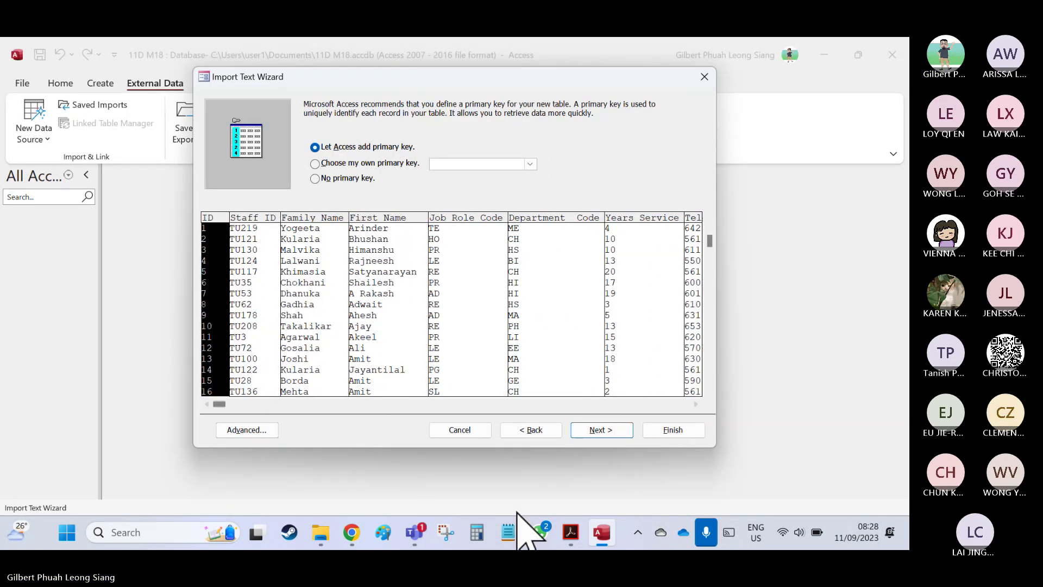
Open 1803STAFF.csv from the Desktop to inspect its data, then close it.
click(321, 532)
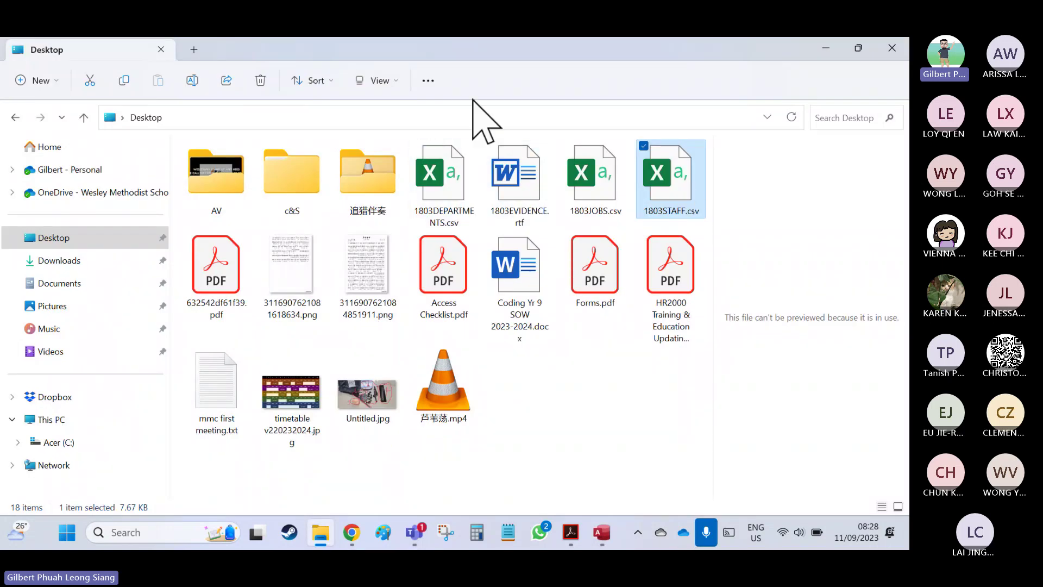
click(677, 181)
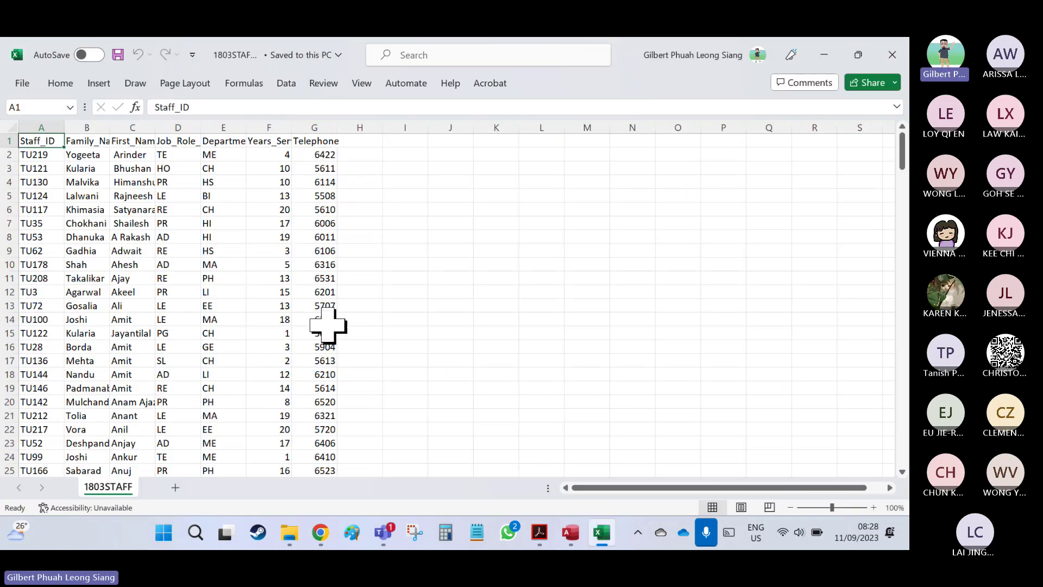
click(892, 54)
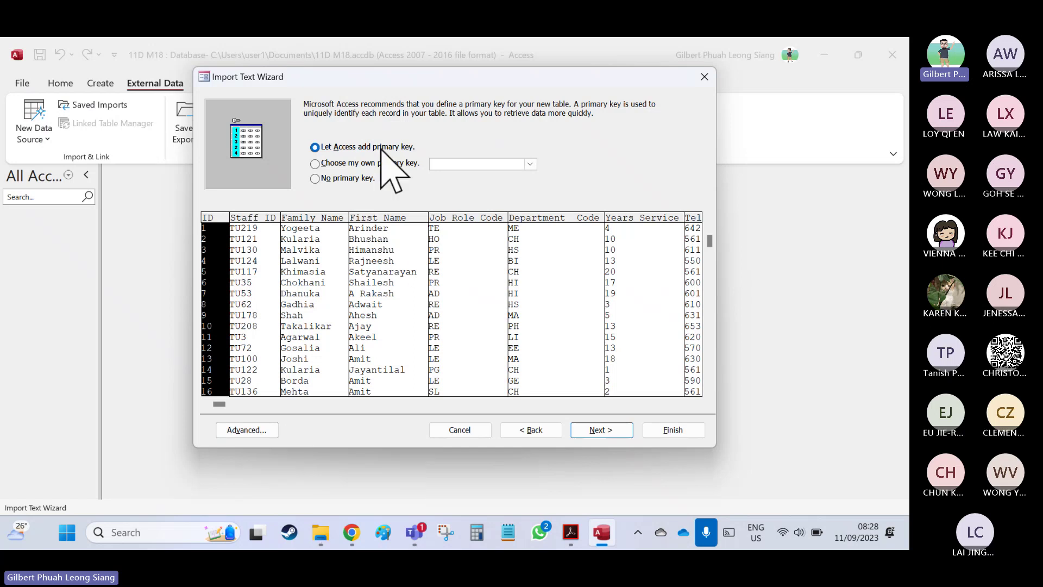
Highlight the Staff_ID primary key instruction in the question paper.
key(alt+Tab)
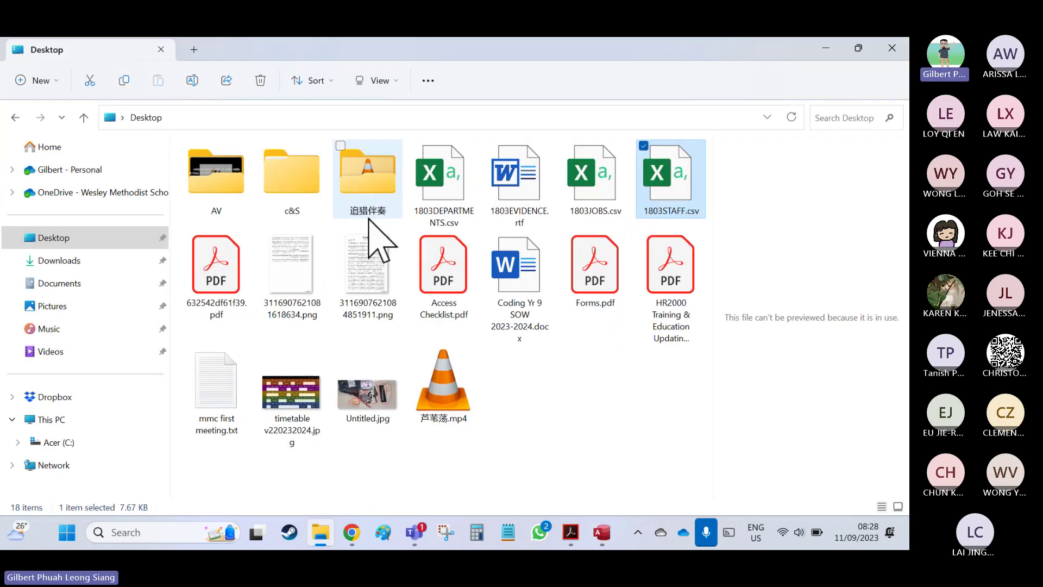
key(alt+Tab)
key(alt+Tab)
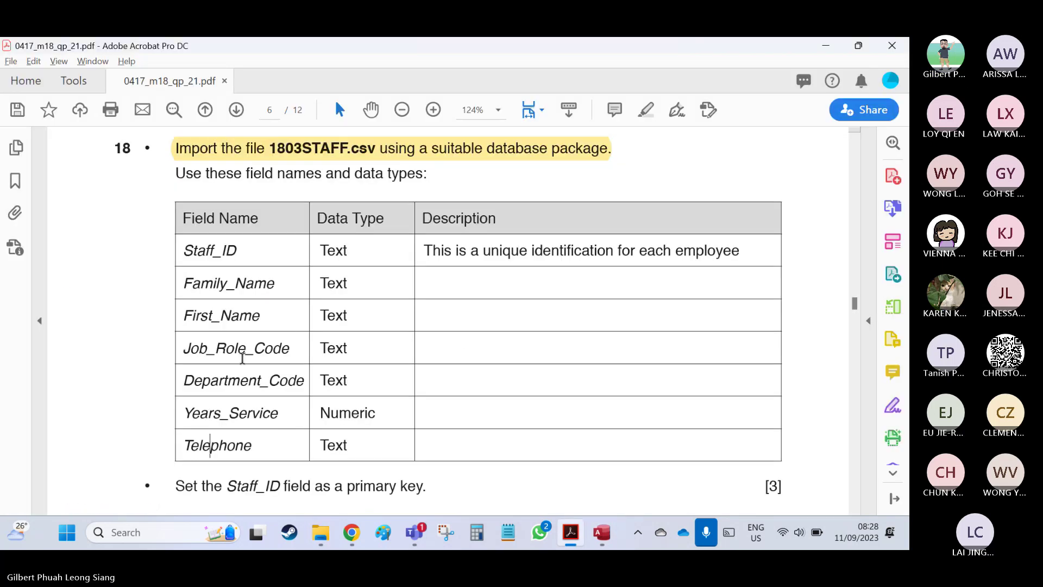
scroll(243, 358, down, 5)
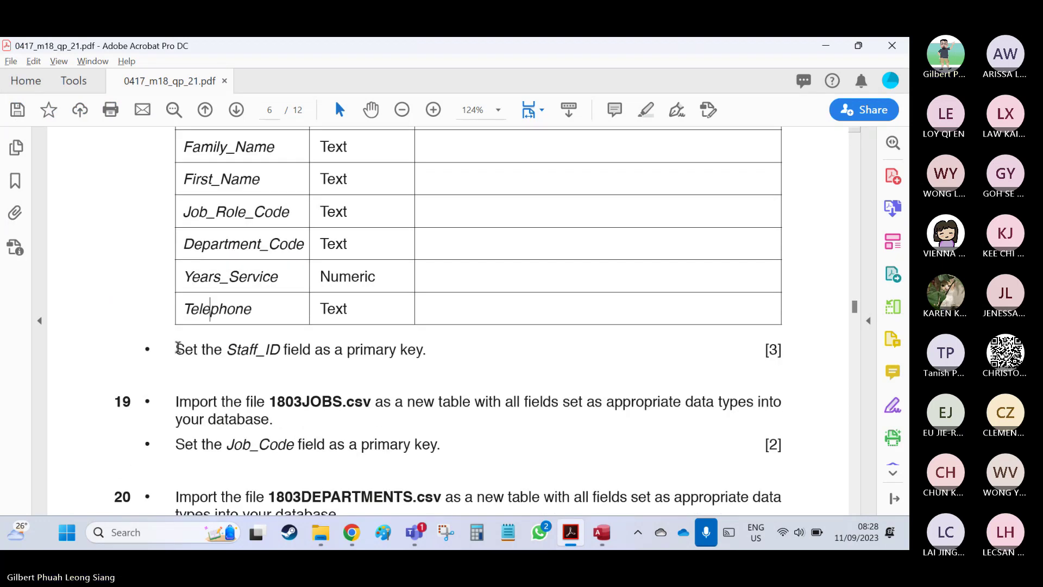
drag(177, 347, 256, 350)
drag(331, 348, 395, 350)
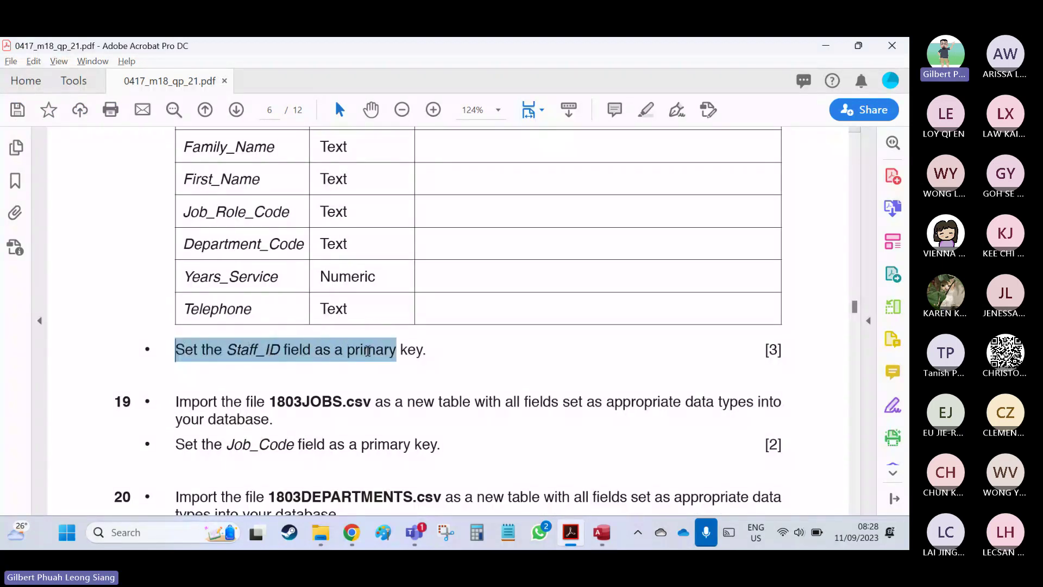
key(alt+Tab)
key(alt+Tab)
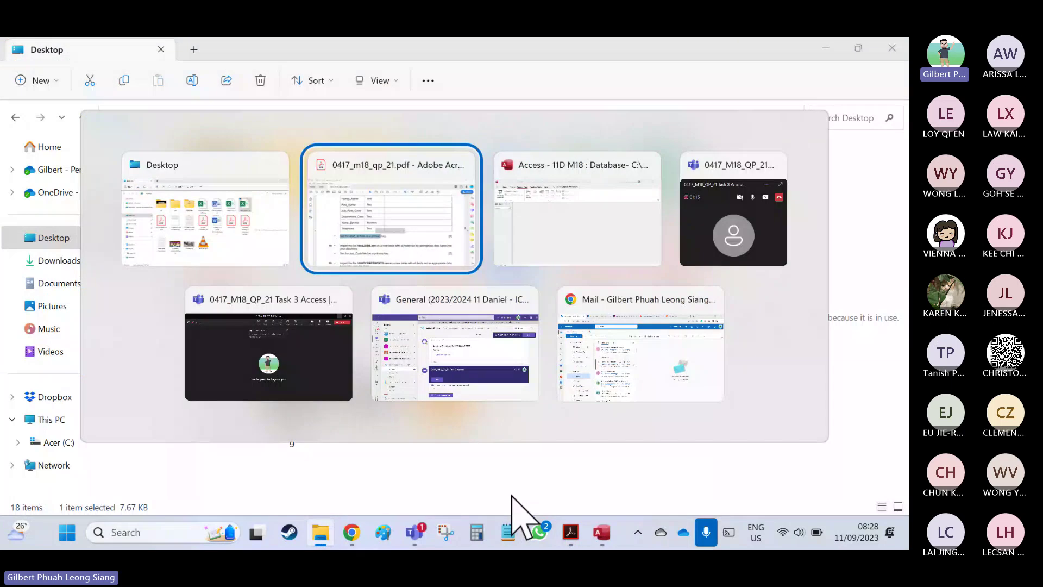
key(alt+Tab)
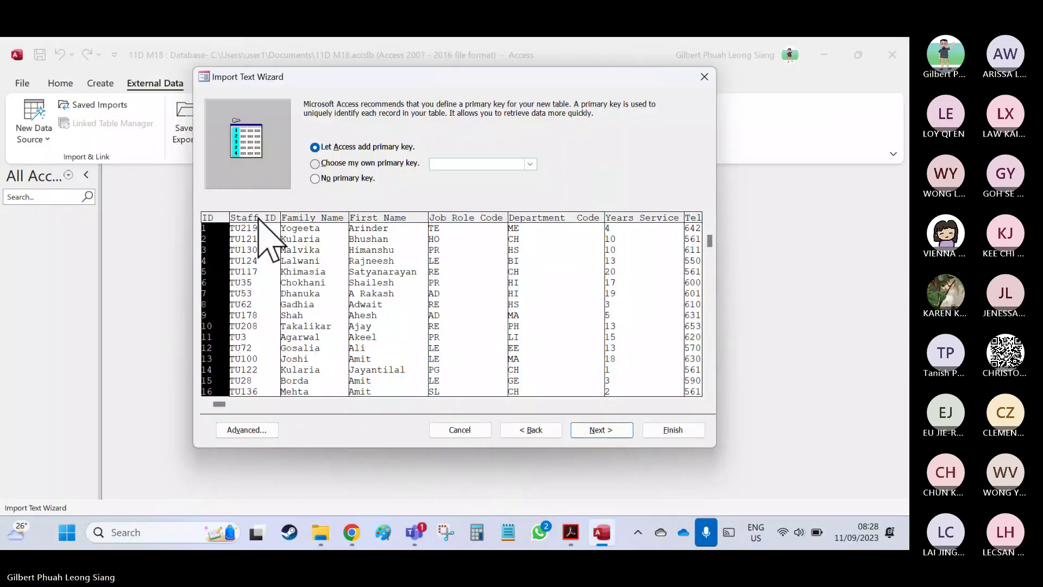
Choose Staff_ID as the primary key and finish importing table 1803STAFF without saving import steps.
click(386, 162)
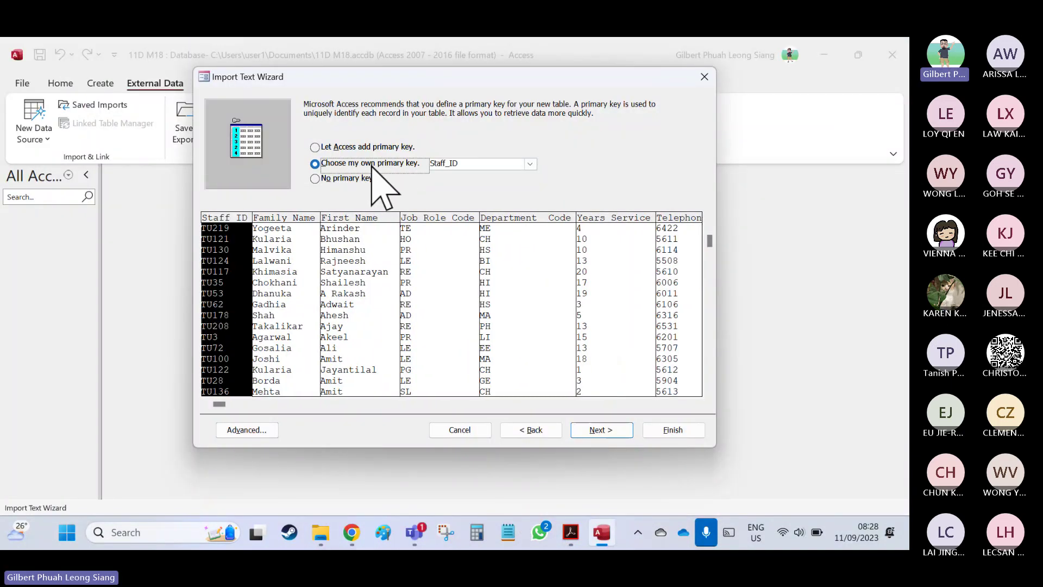
click(489, 267)
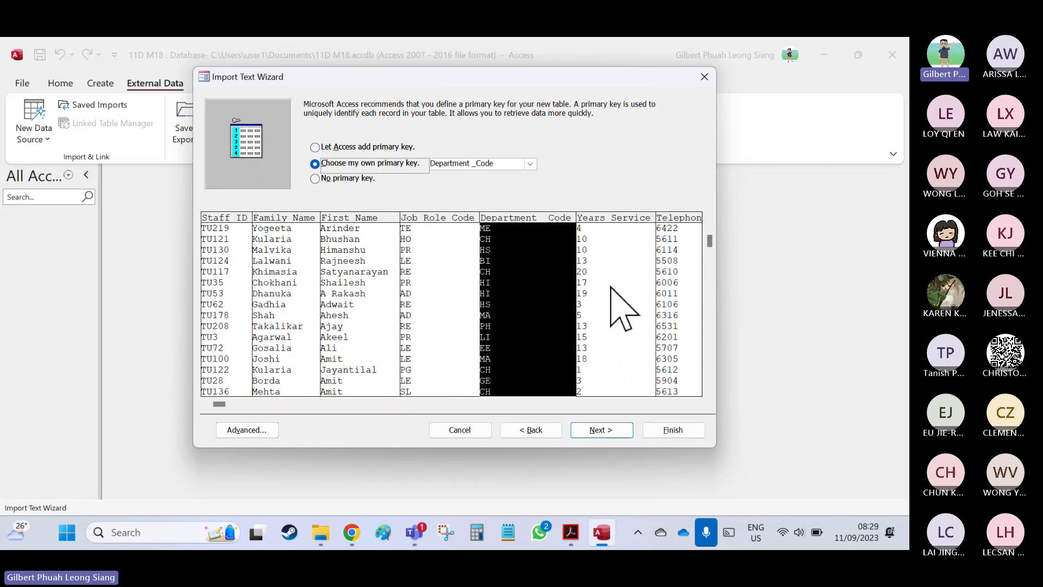
click(614, 288)
click(209, 326)
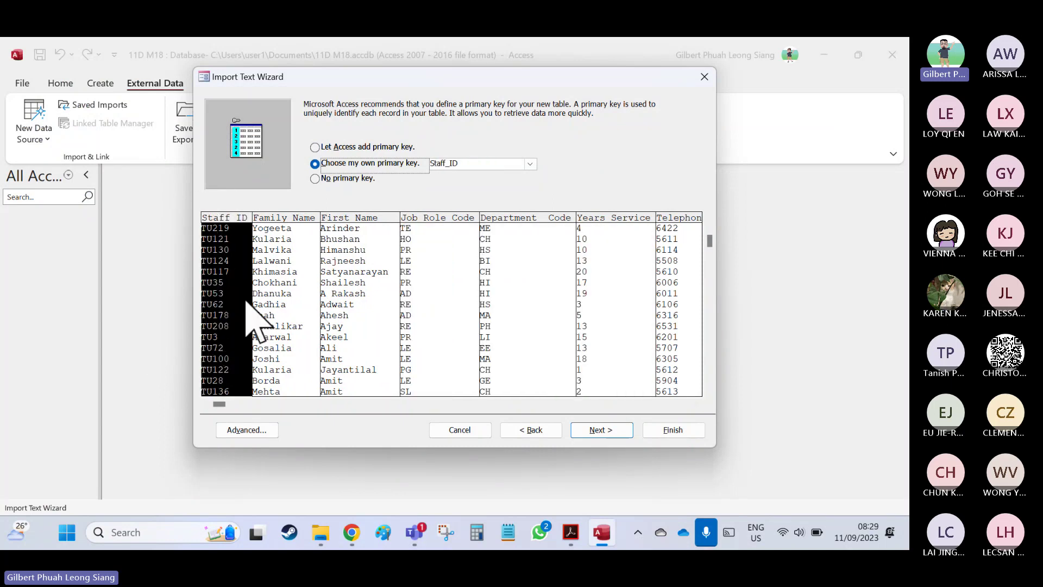
click(621, 429)
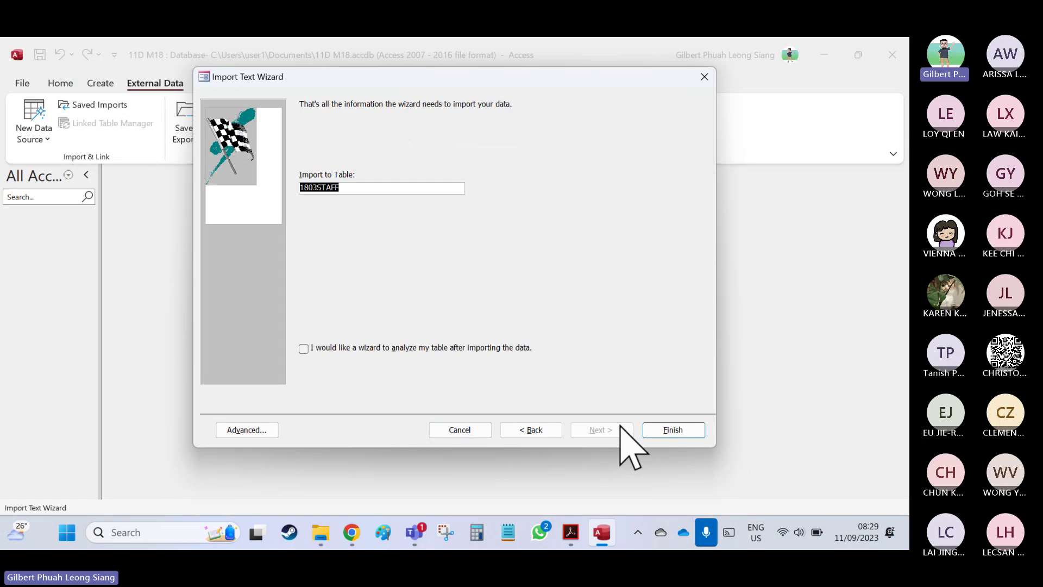
key(alt+Tab)
key(alt+Tab)
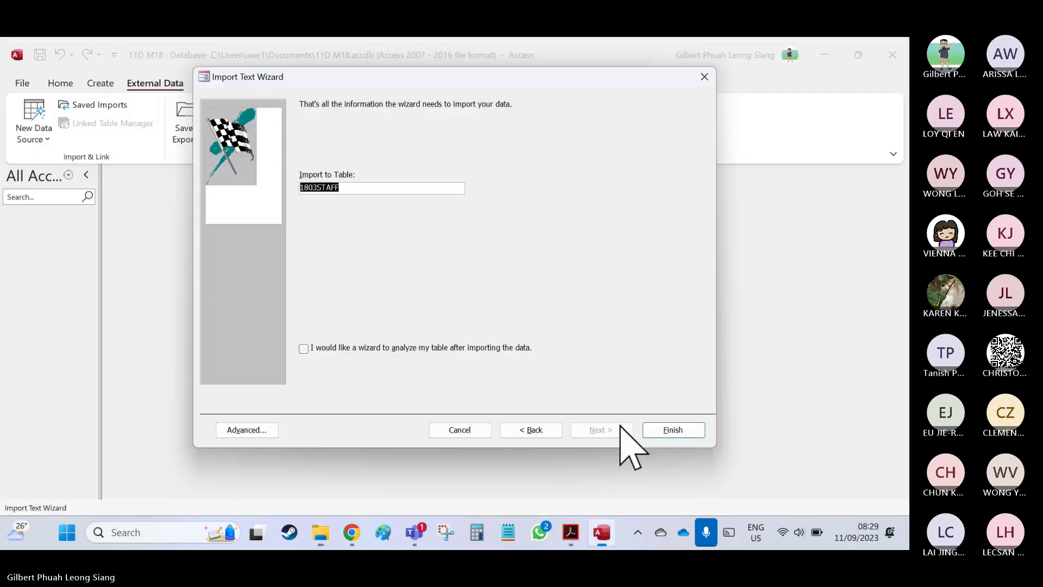
key(alt+Tab)
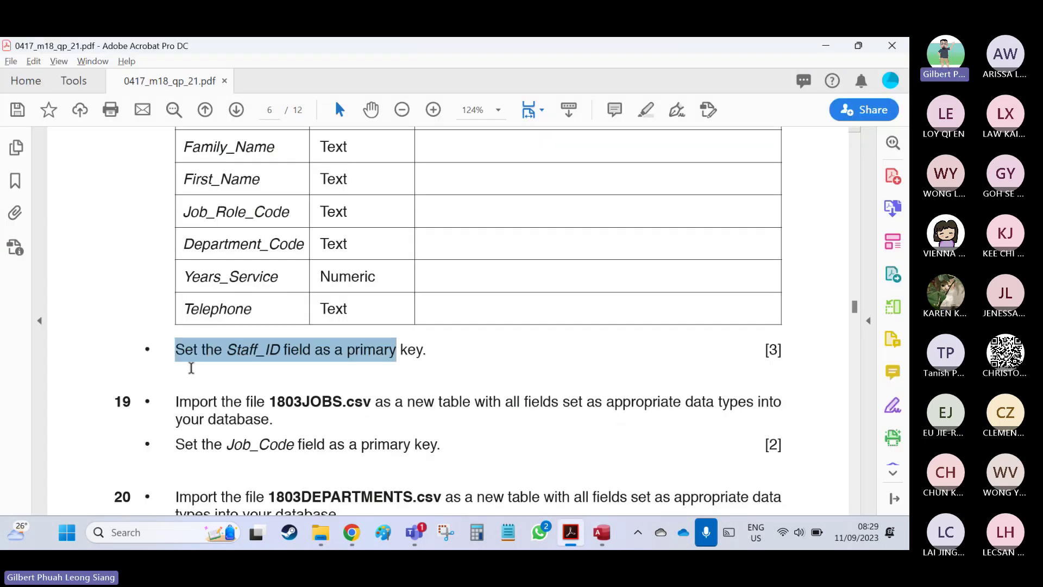
key(alt+Tab)
click(659, 431)
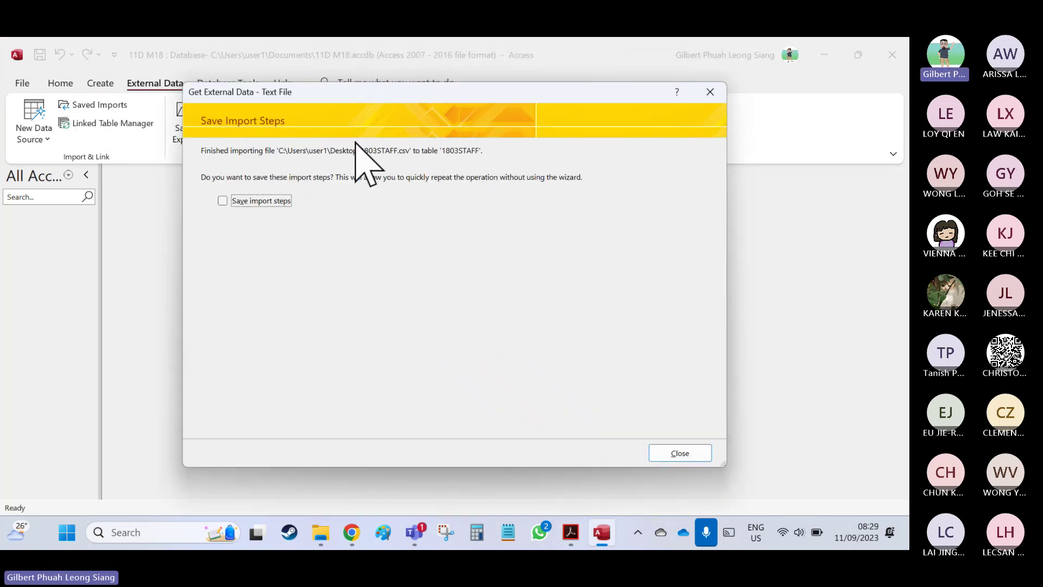
click(696, 455)
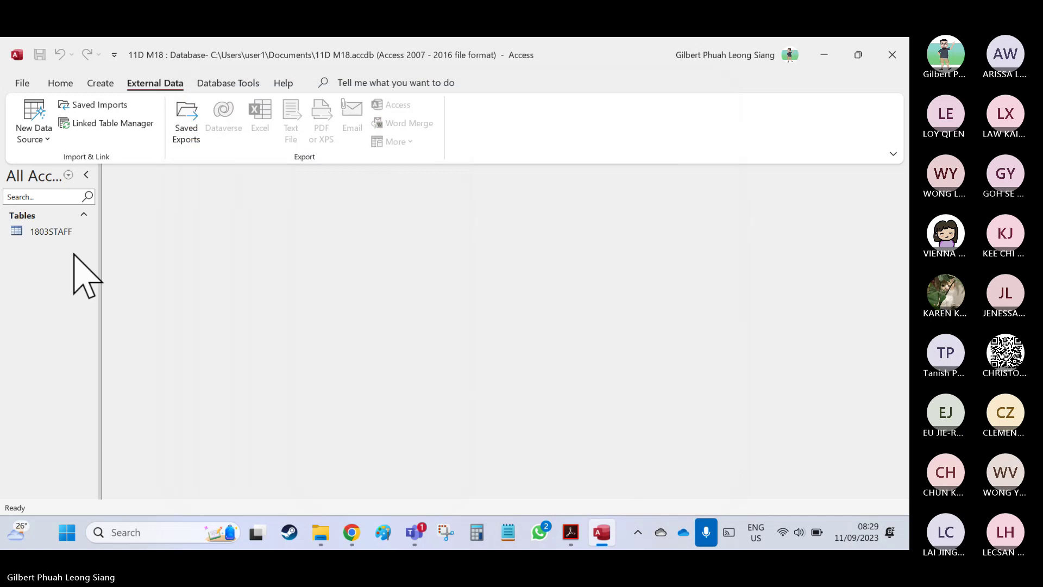
Open 1803STAFF to check it, highlight question 18's field table in the PDF, then close the table.
double_click(46, 232)
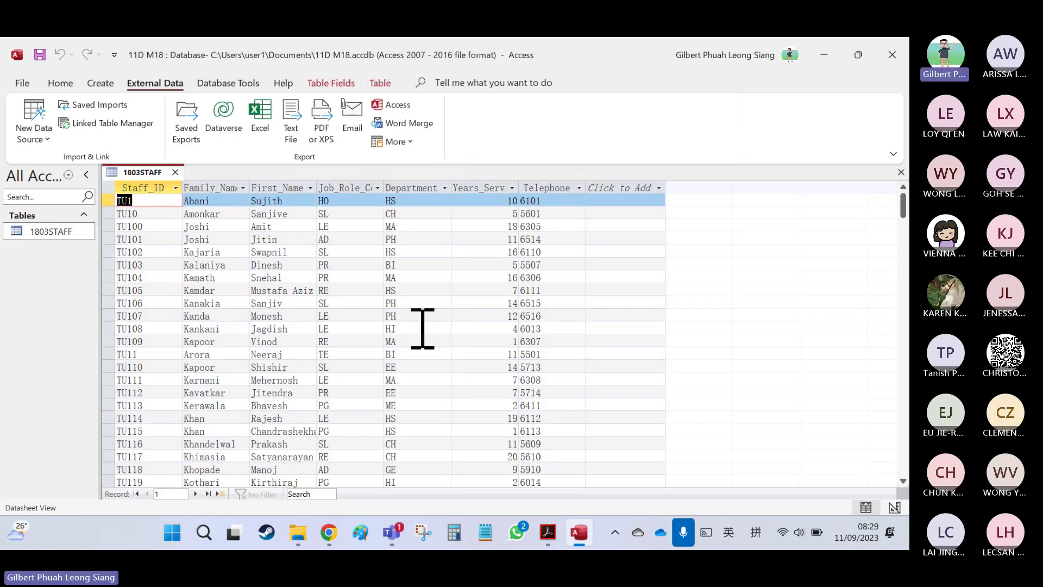
key(alt+Tab)
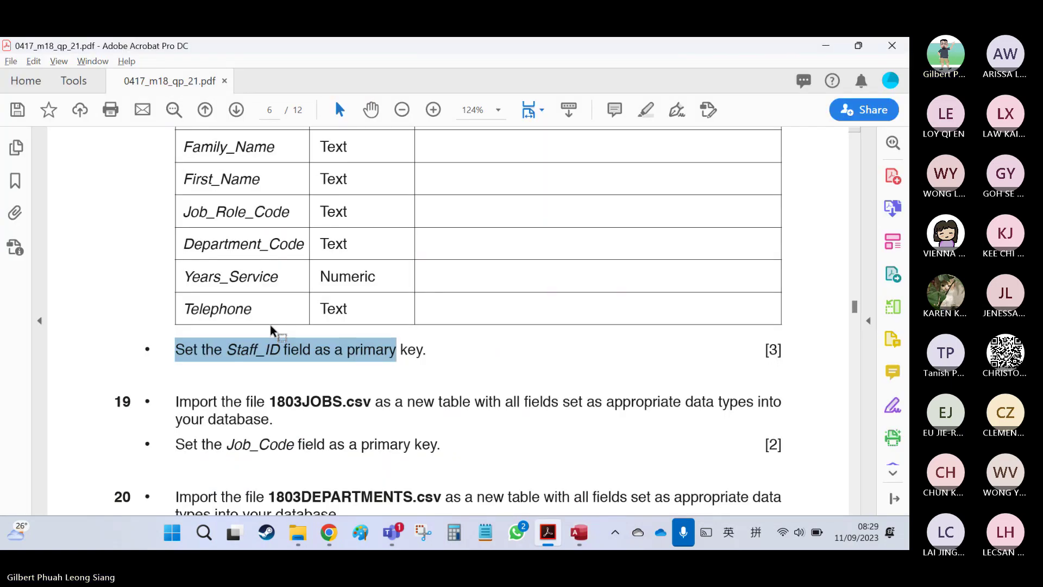
scroll(272, 330, up, 2)
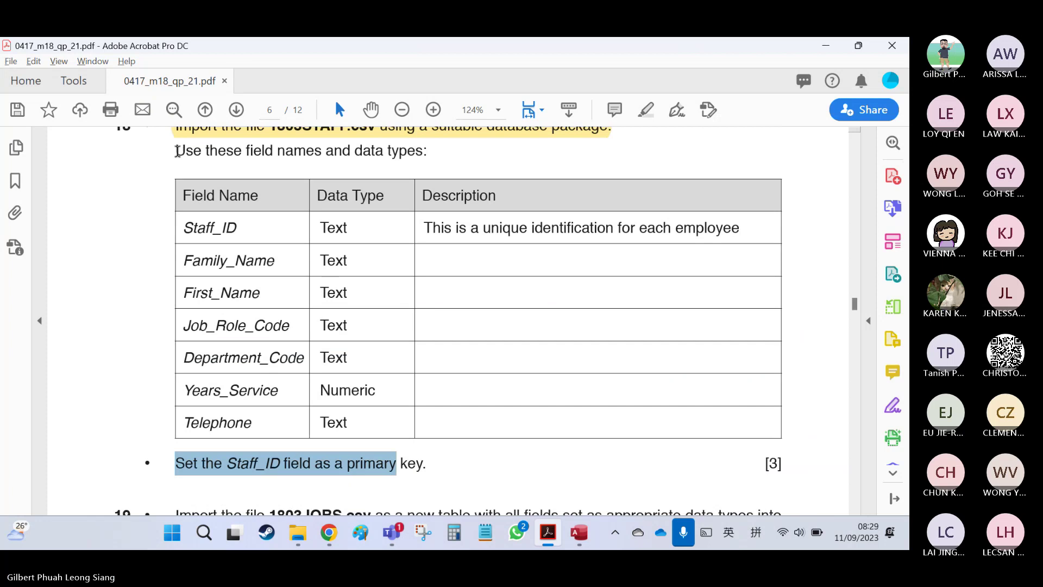
drag(175, 150, 427, 463)
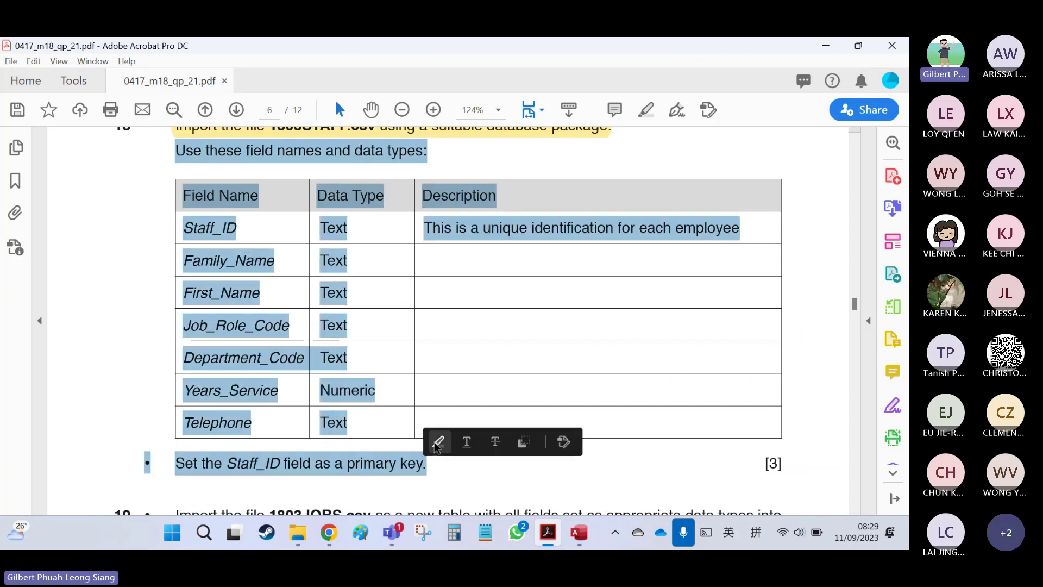
click(436, 440)
scroll(343, 342, down, 1)
scroll(342, 342, down, 3)
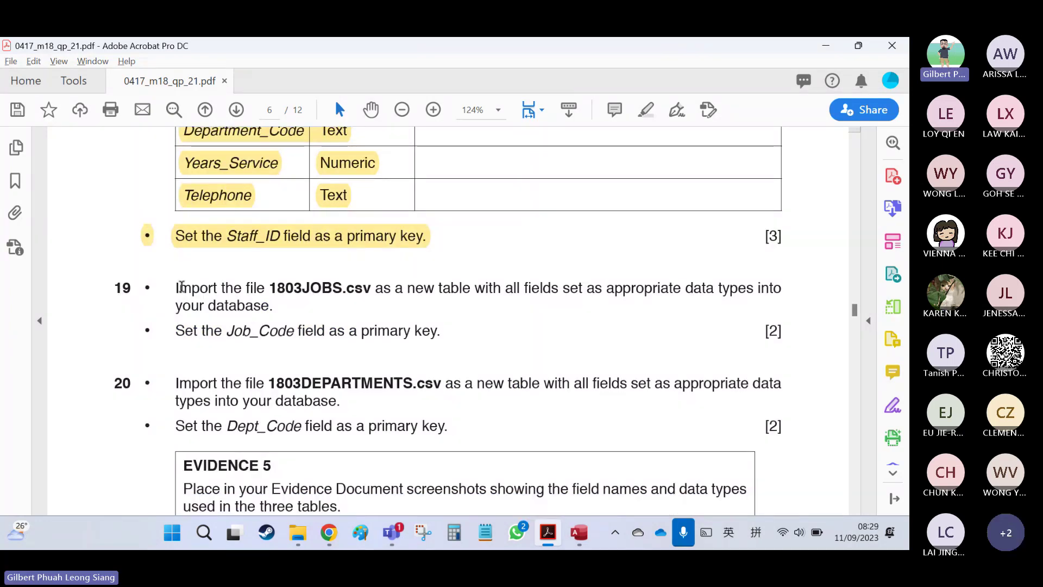
drag(175, 288, 273, 306)
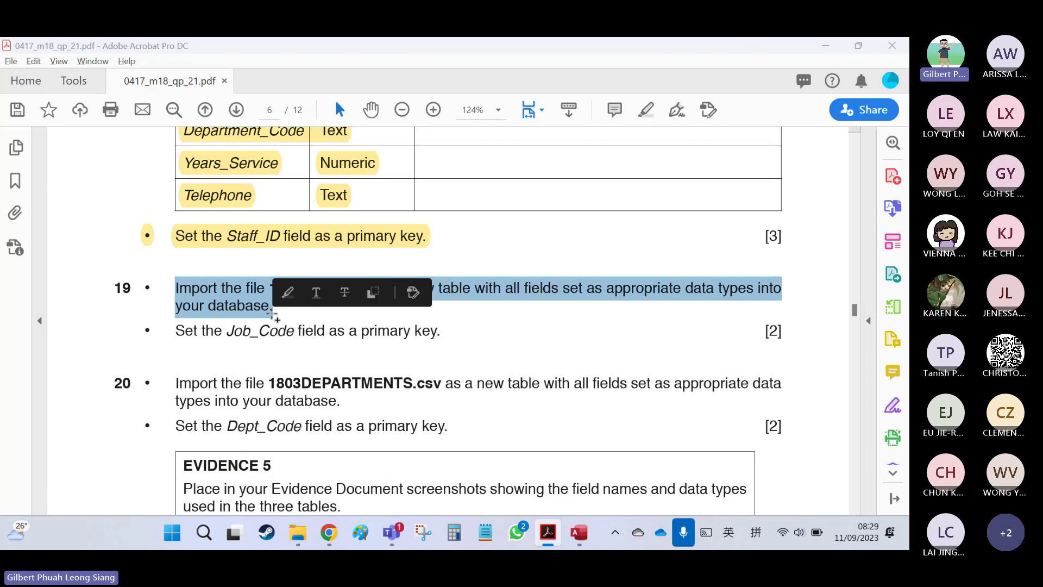
key(alt+Tab)
click(175, 172)
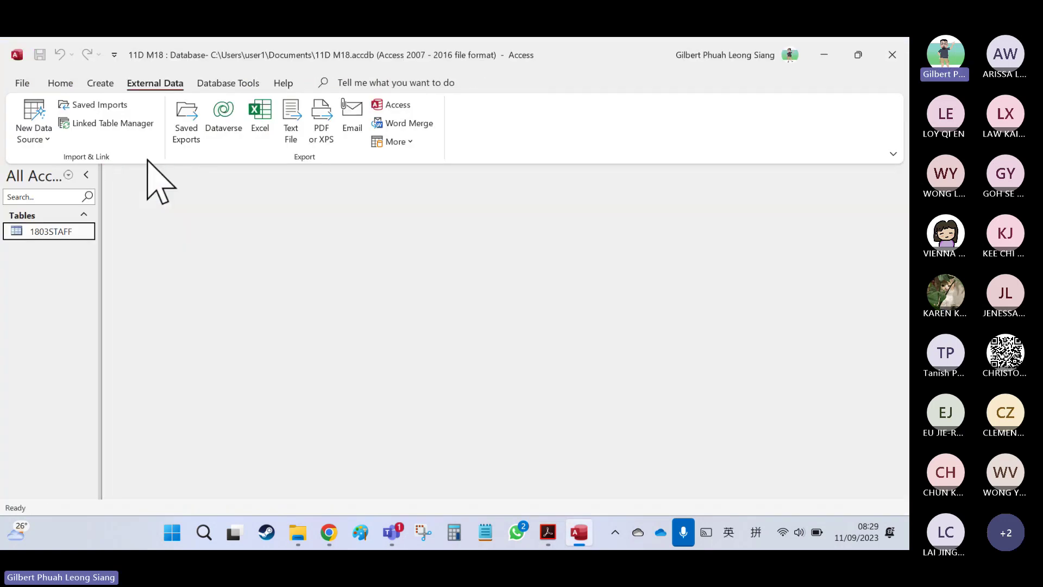
Start a delimited text import of 1803JOBS.csv into a new table.
click(33, 127)
mouse_move(70, 165)
click(203, 256)
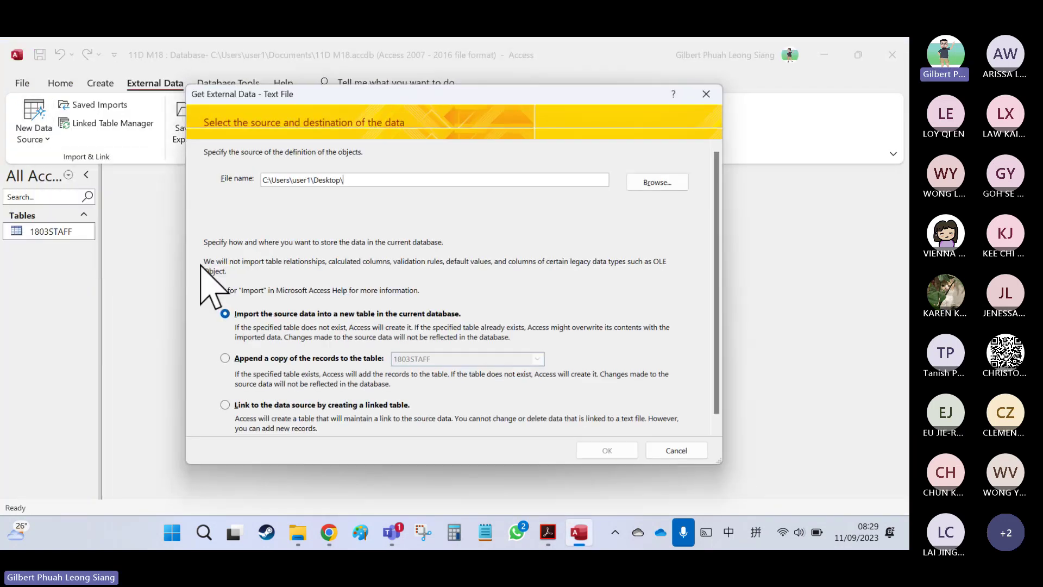
click(660, 182)
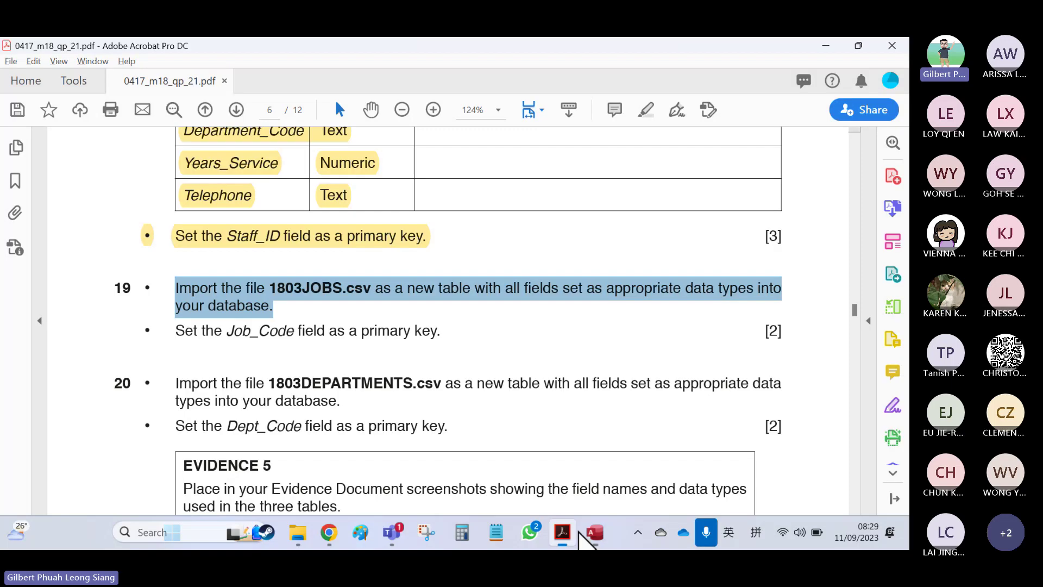
key(alt+Tab)
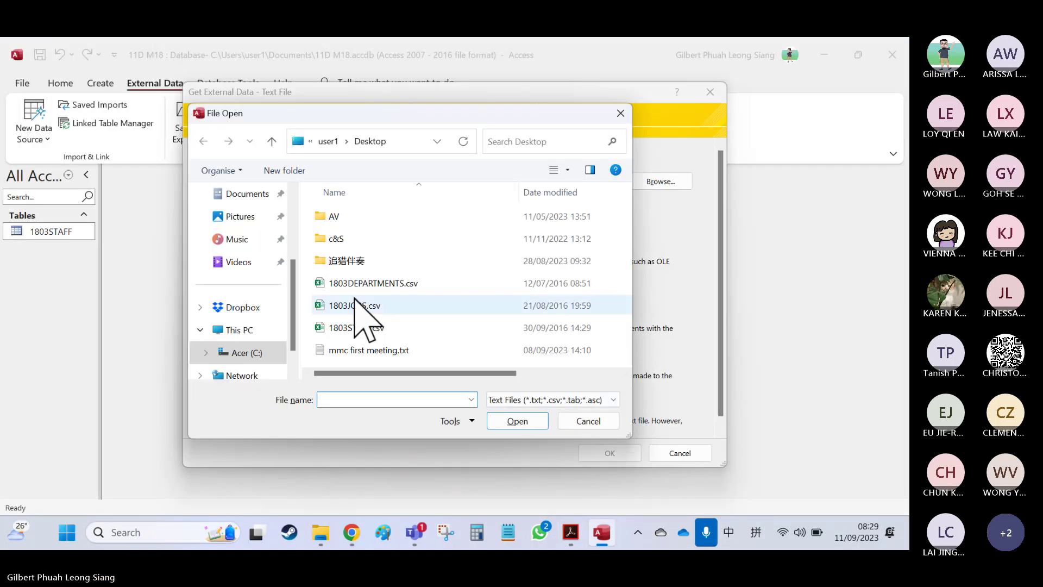
click(361, 306)
click(518, 422)
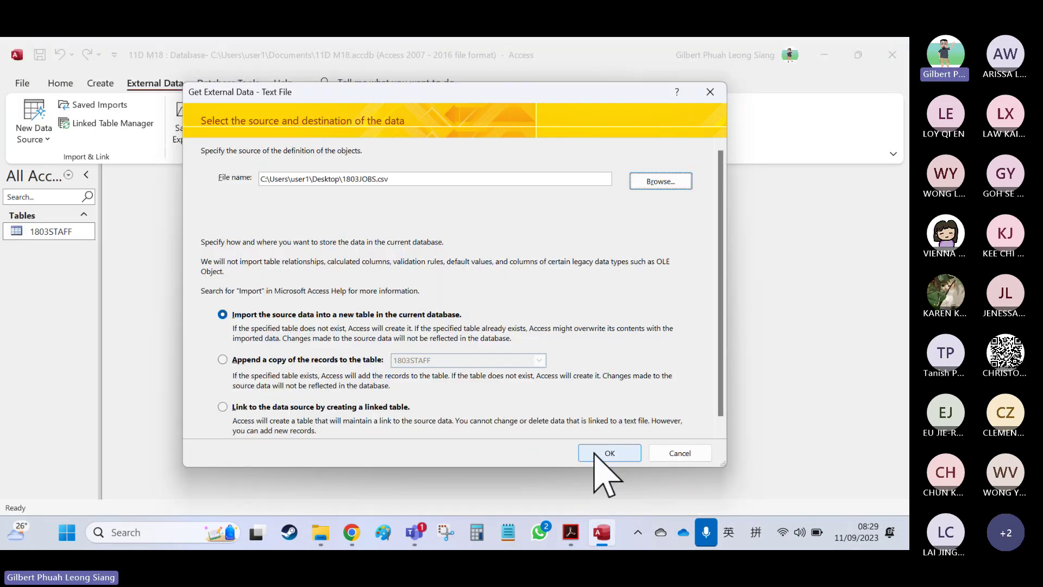
click(608, 453)
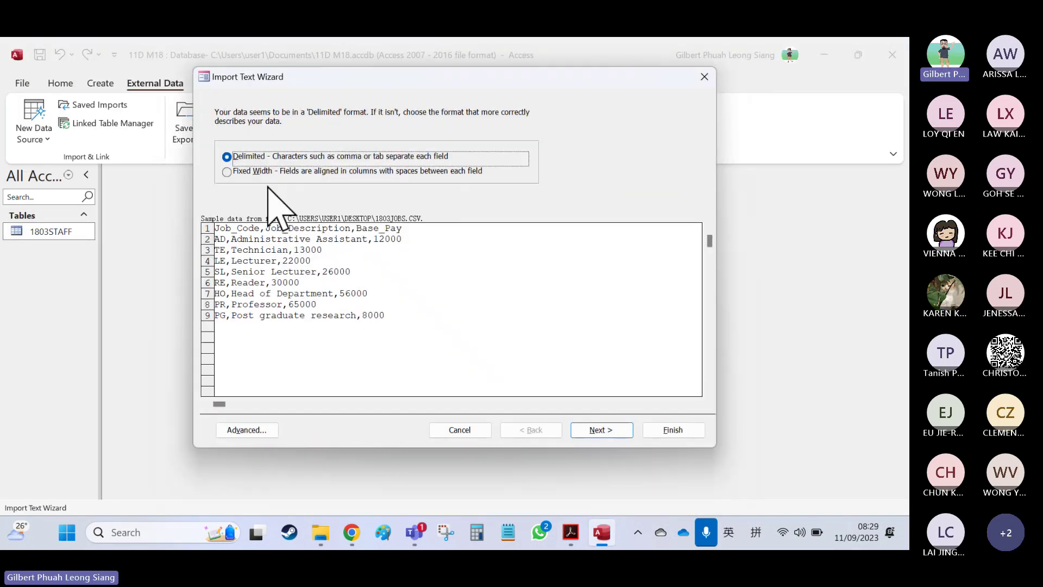
click(596, 430)
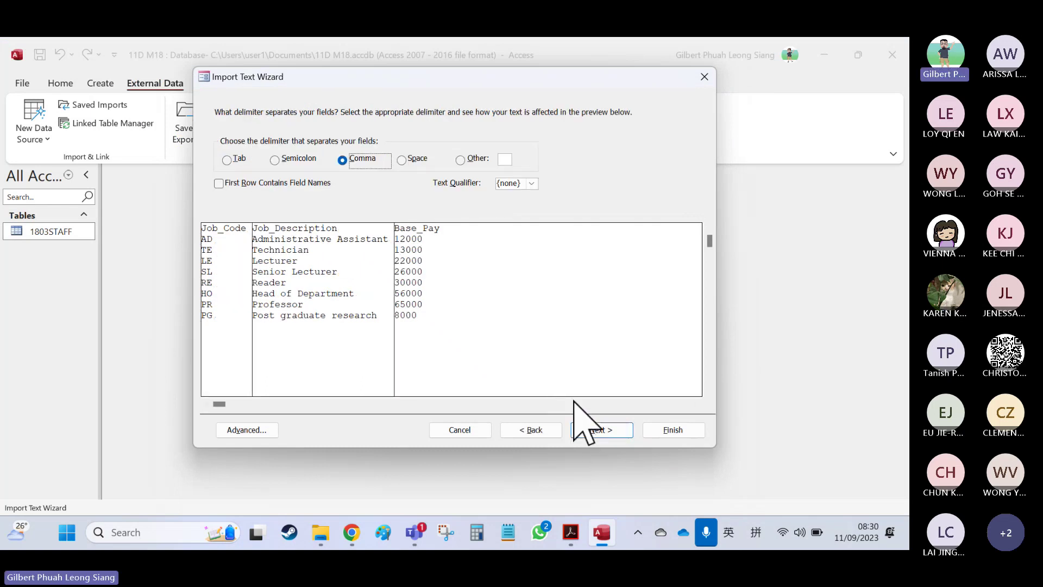
Use the first row as field names and set Base_Pay's data type to Currency.
click(233, 182)
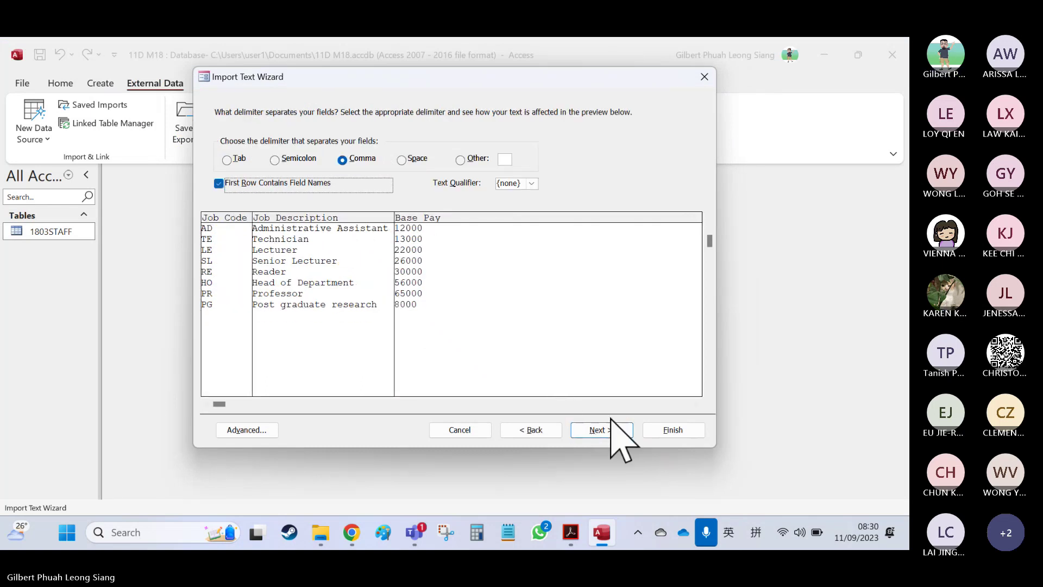
click(598, 429)
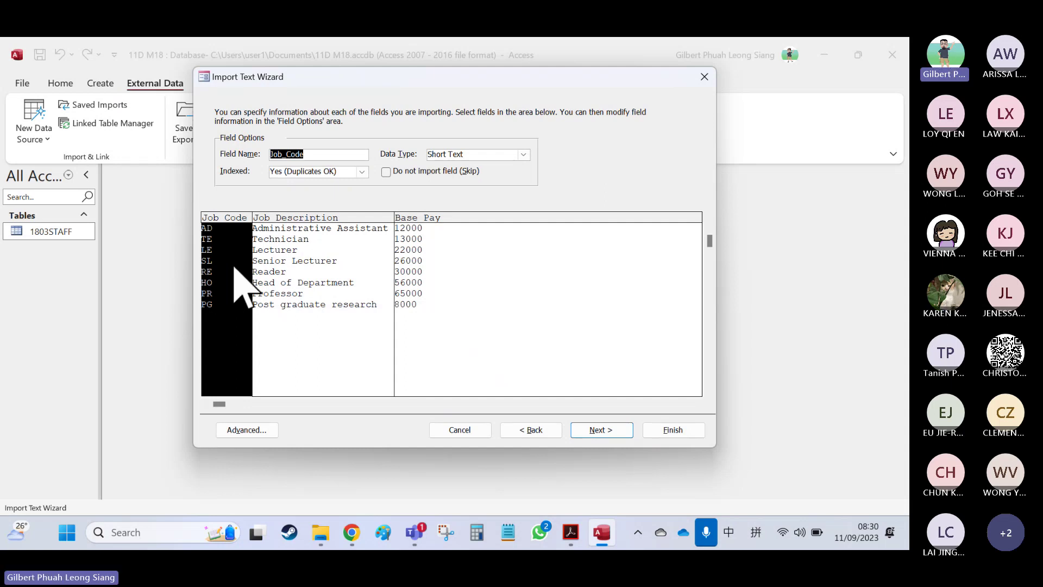
click(336, 247)
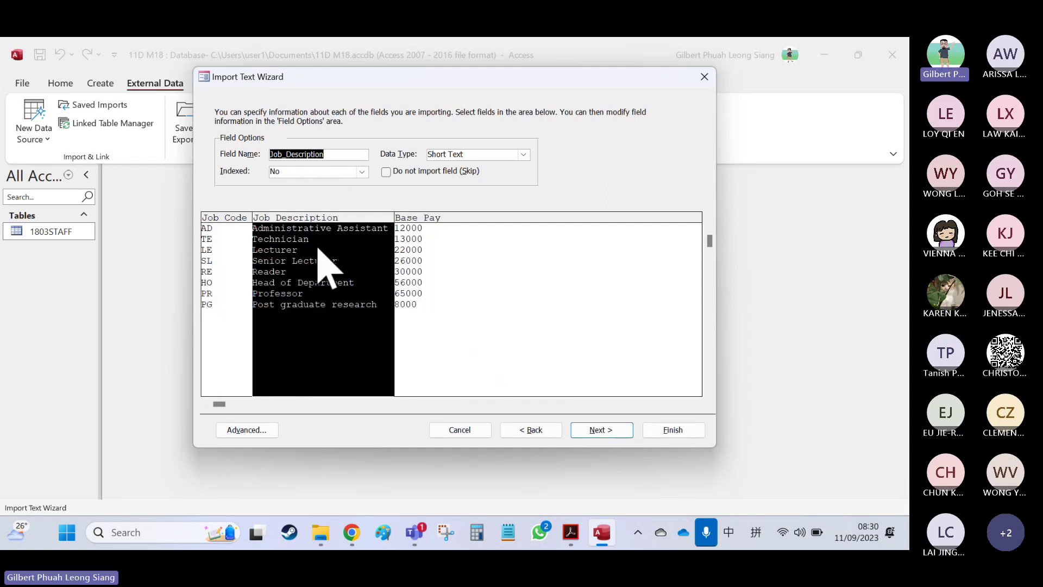
click(450, 248)
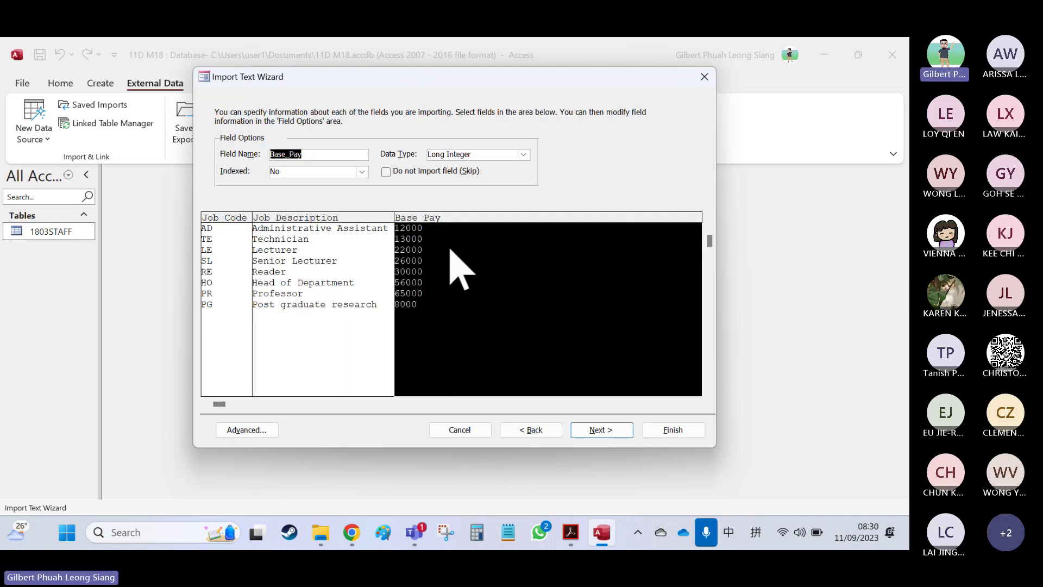
click(523, 155)
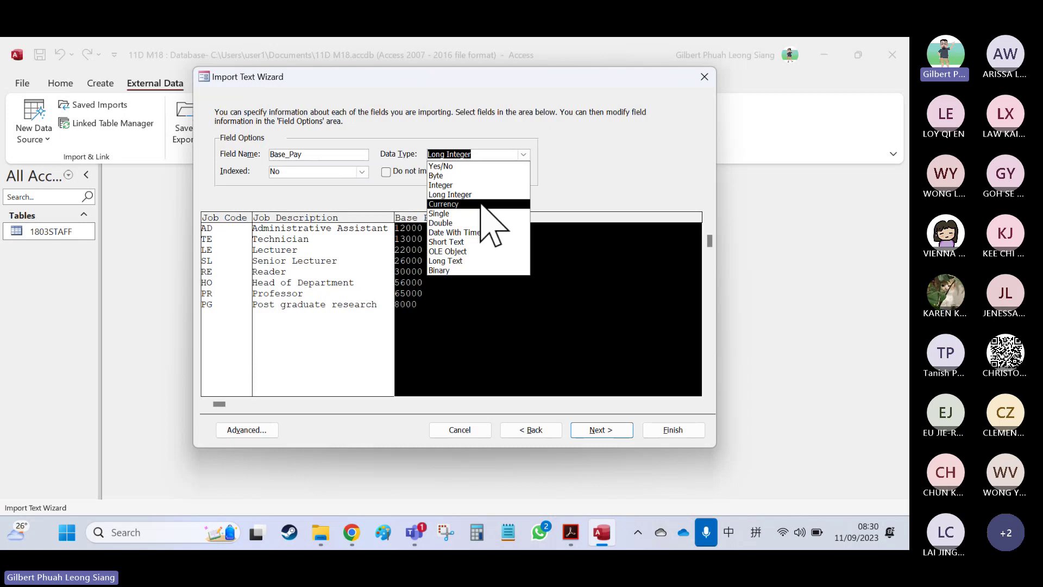
click(472, 241)
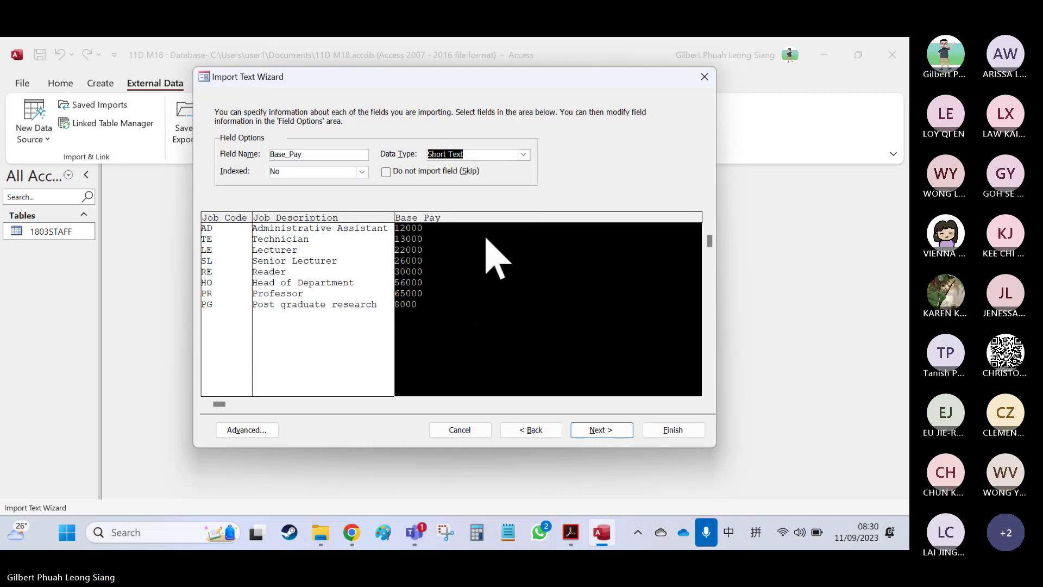
click(523, 155)
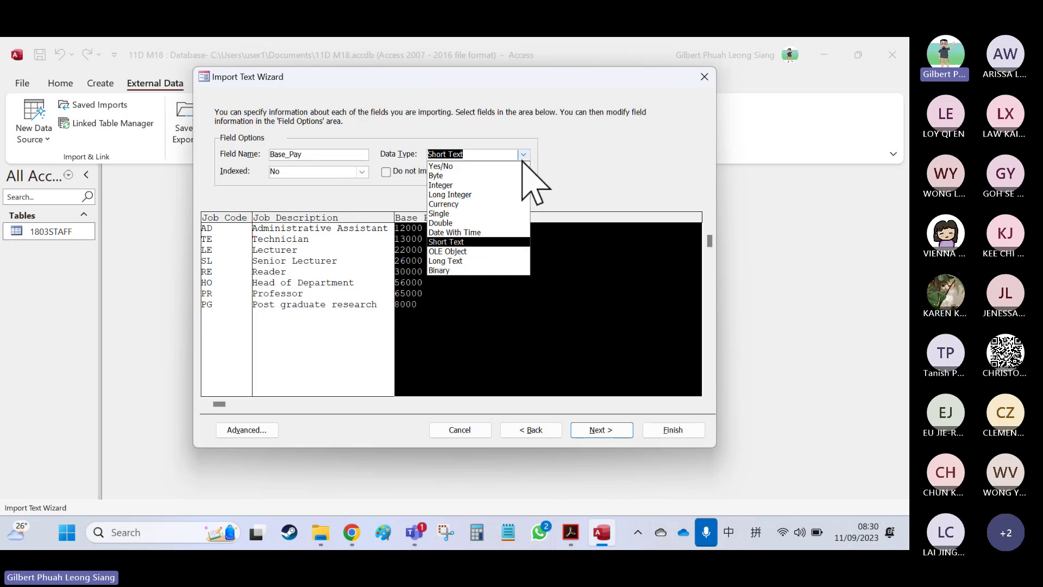
click(488, 204)
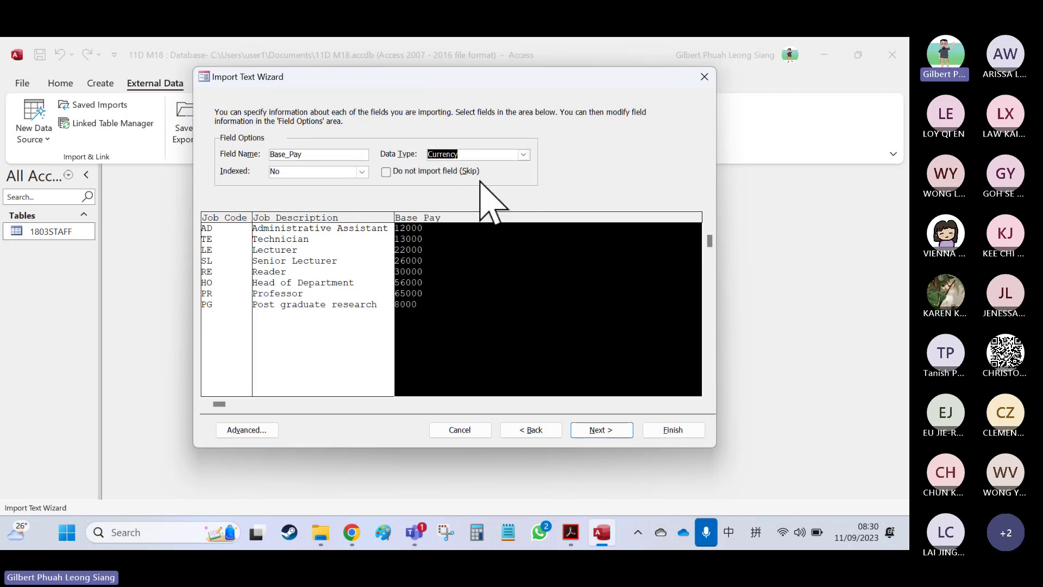
Index Job_Code as Yes (No Duplicates).
click(210, 263)
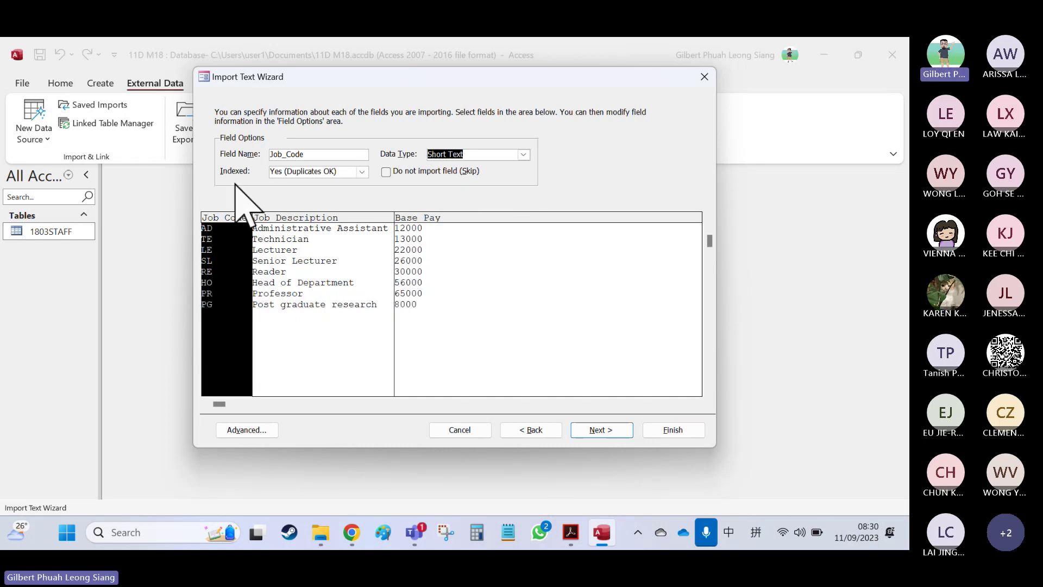
click(362, 172)
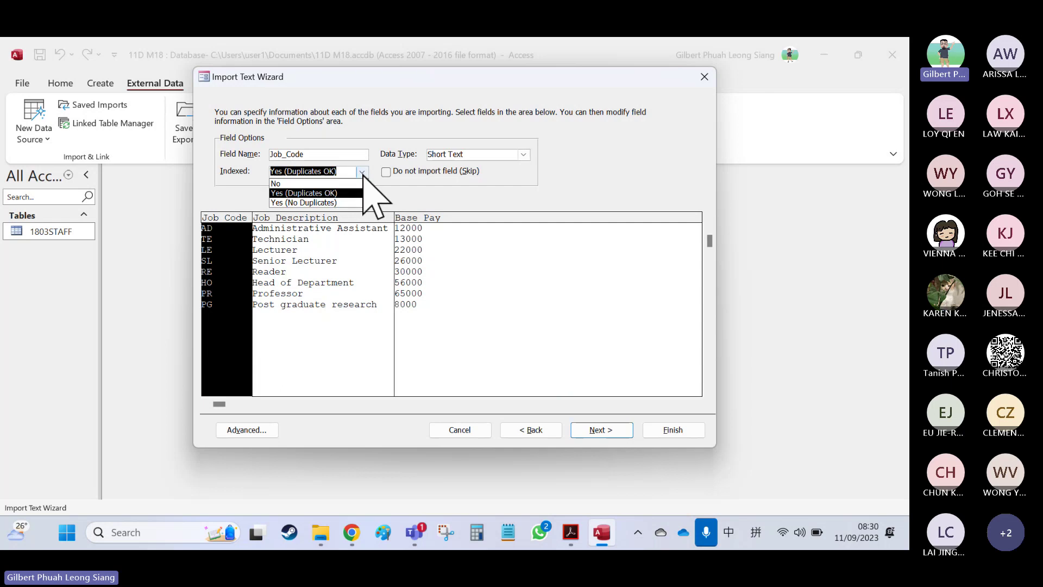
click(300, 202)
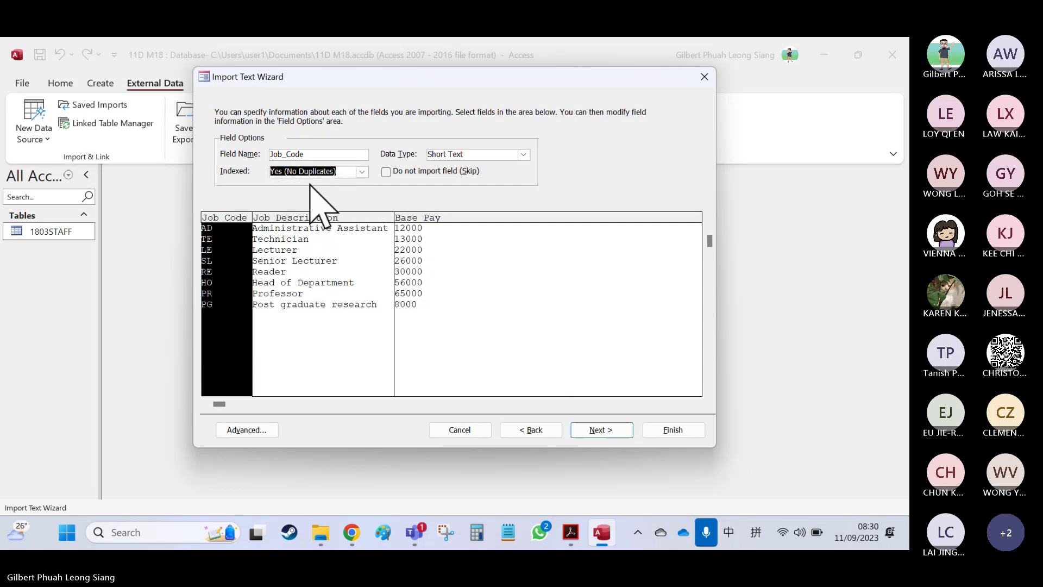
click(593, 424)
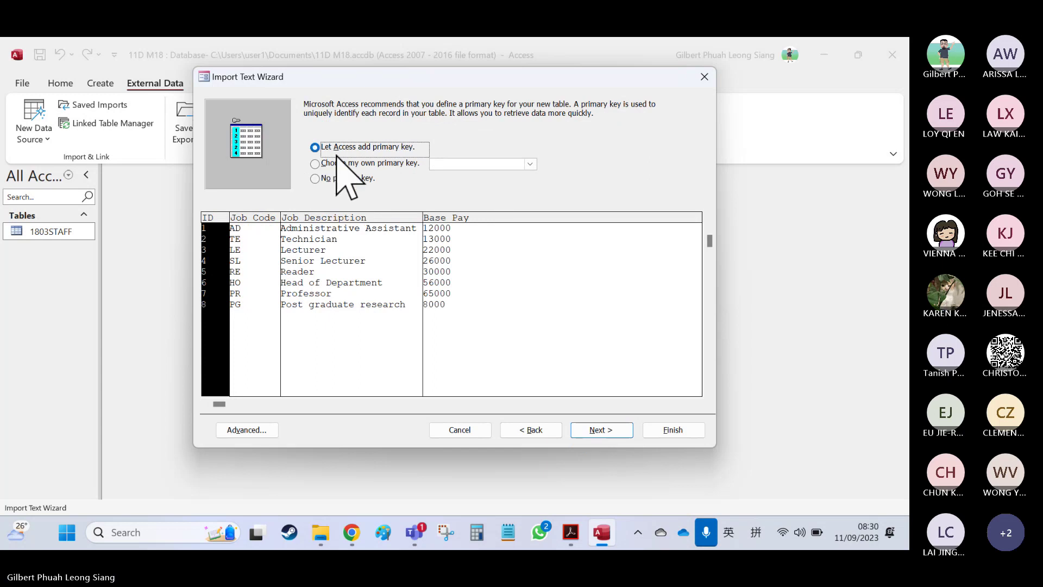
Set Job_Code as the primary key and finish importing 1803JOBS without saving import steps.
key(alt+Tab)
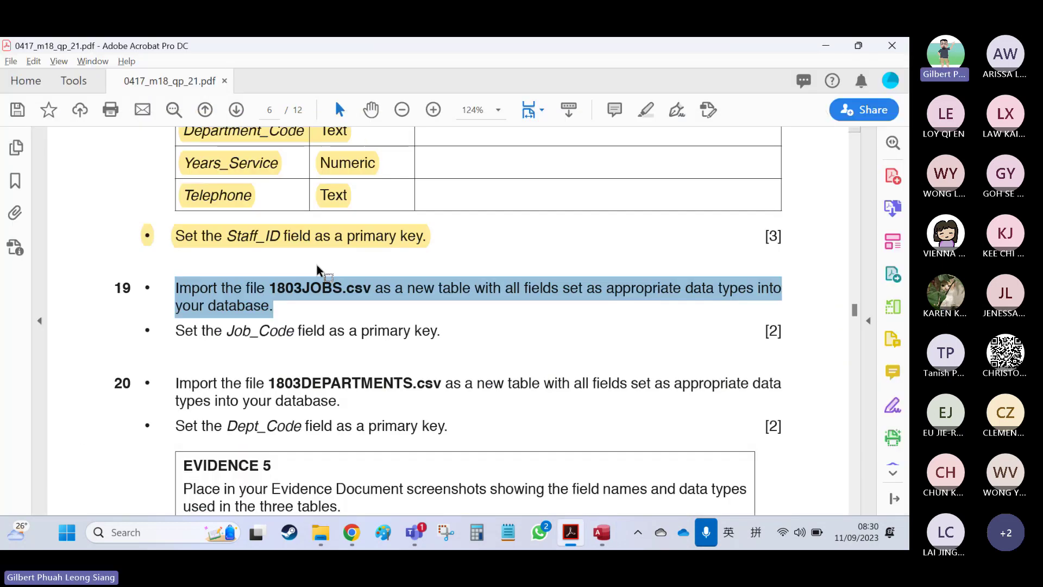
mouse_move(228, 333)
mouse_down()
mouse_move(314, 332)
mouse_move(295, 332)
mouse_up()
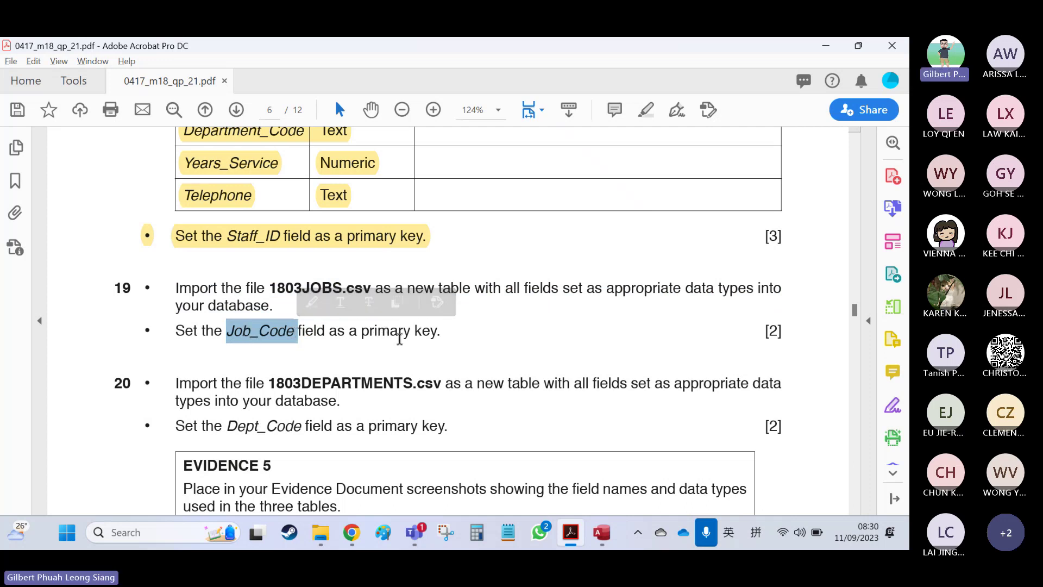
key(alt+Tab)
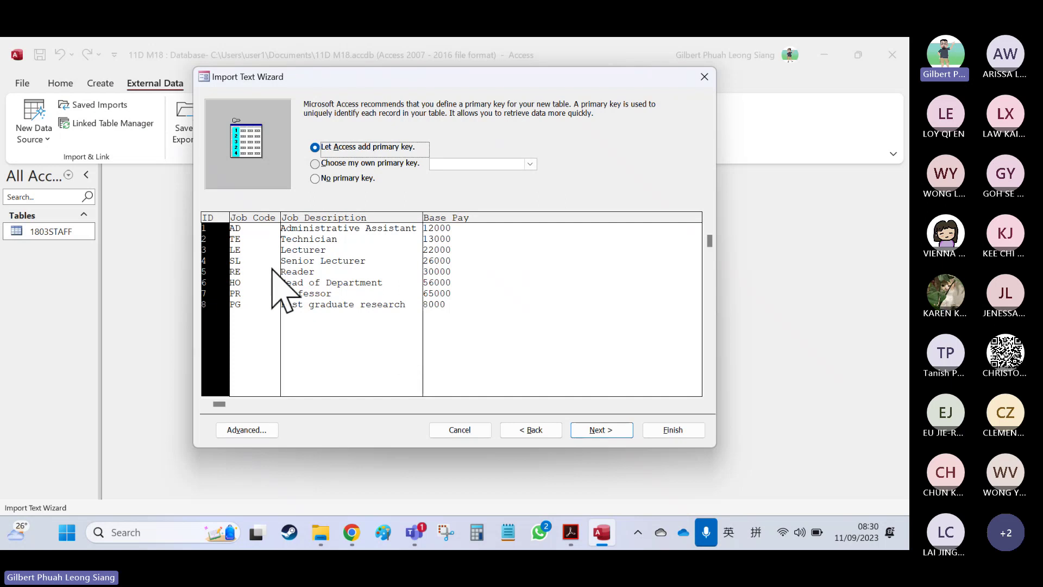
click(414, 163)
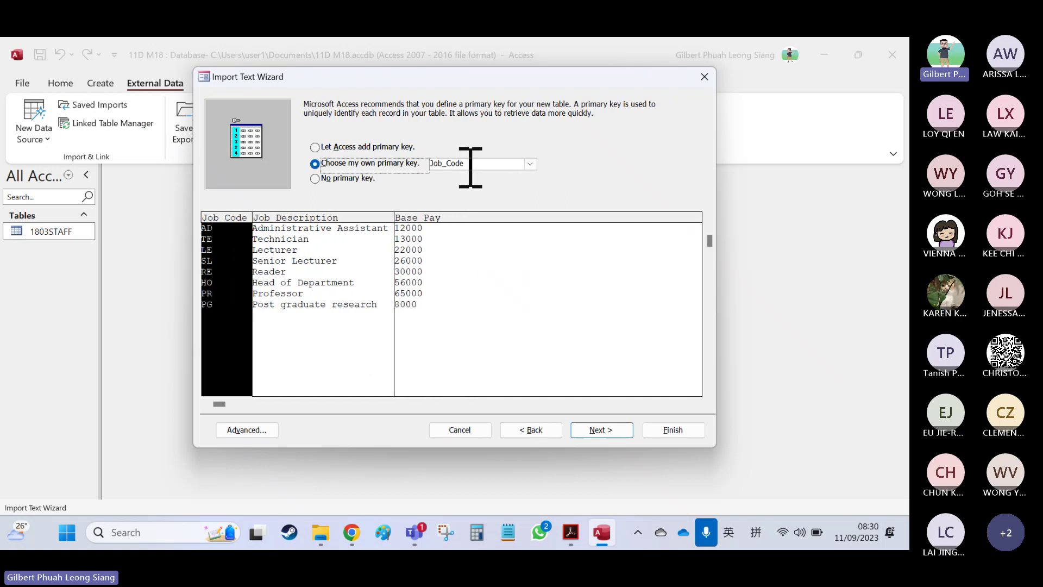
click(597, 429)
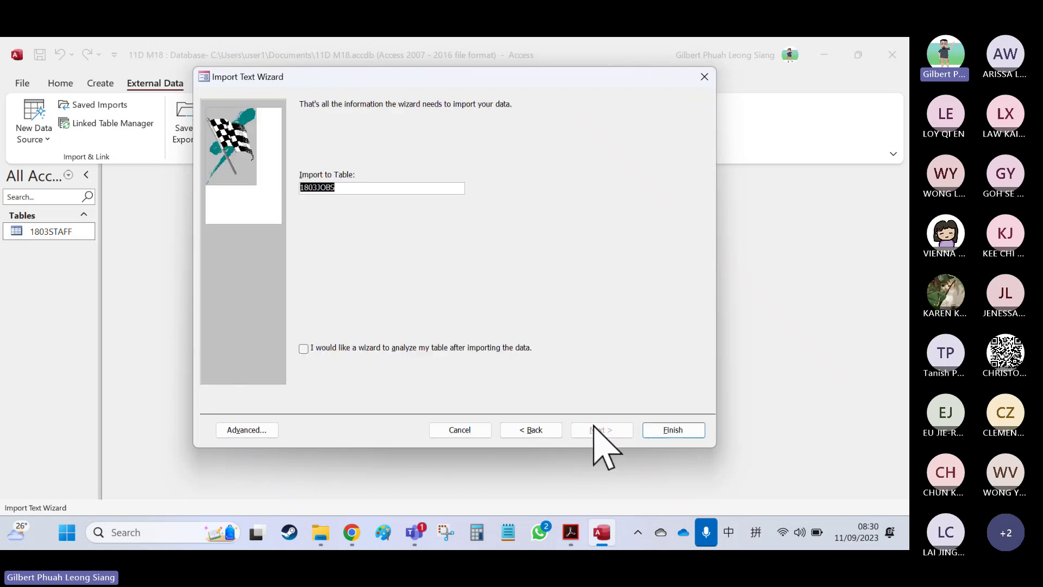
key(alt+Tab)
key(alt+Tab)
click(672, 429)
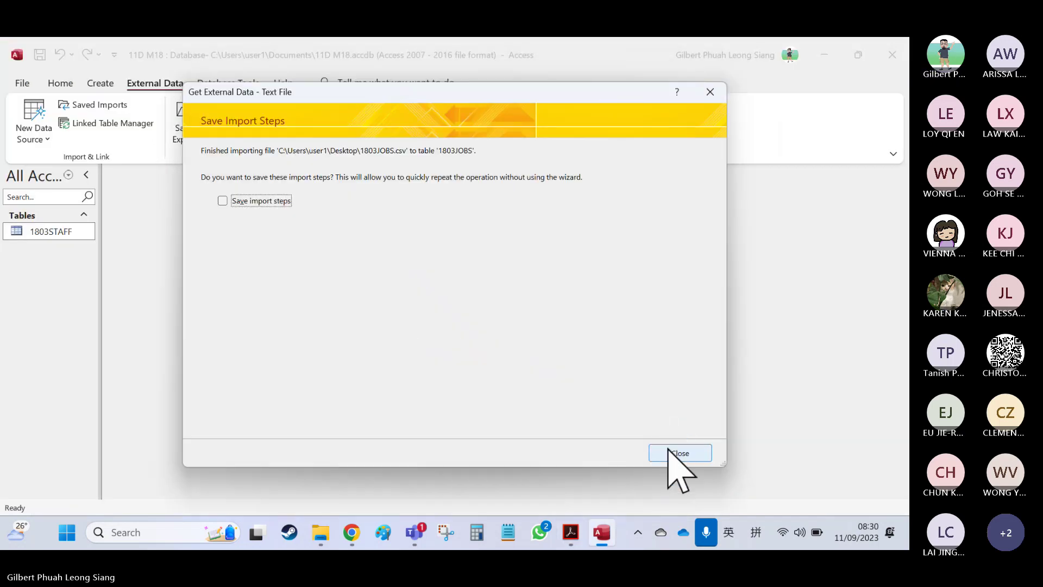
click(668, 454)
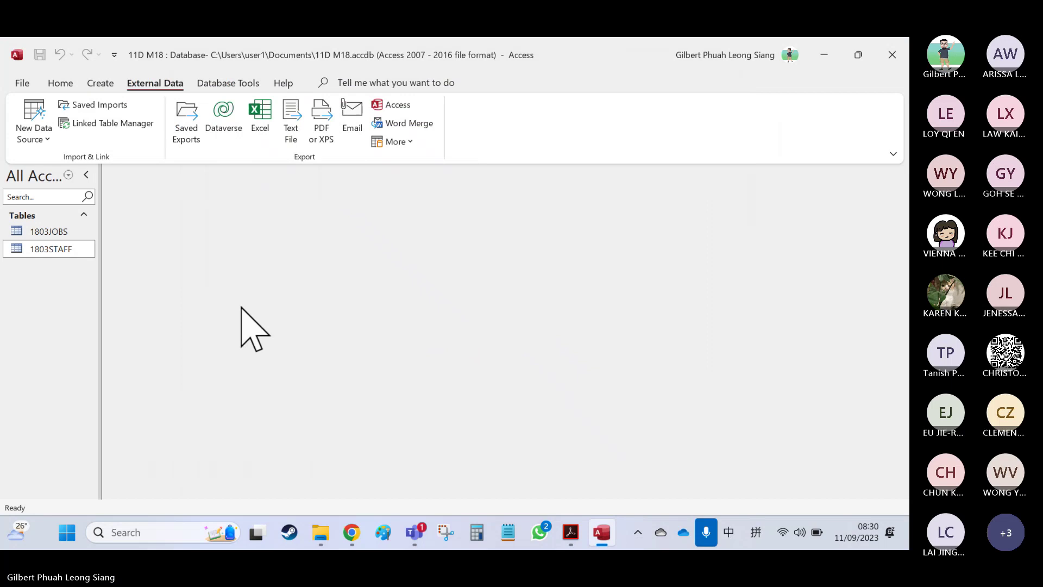
Highlight question 19 in yellow and select the 1803DEPARTMENTS file name in question 20.
key(alt+Tab)
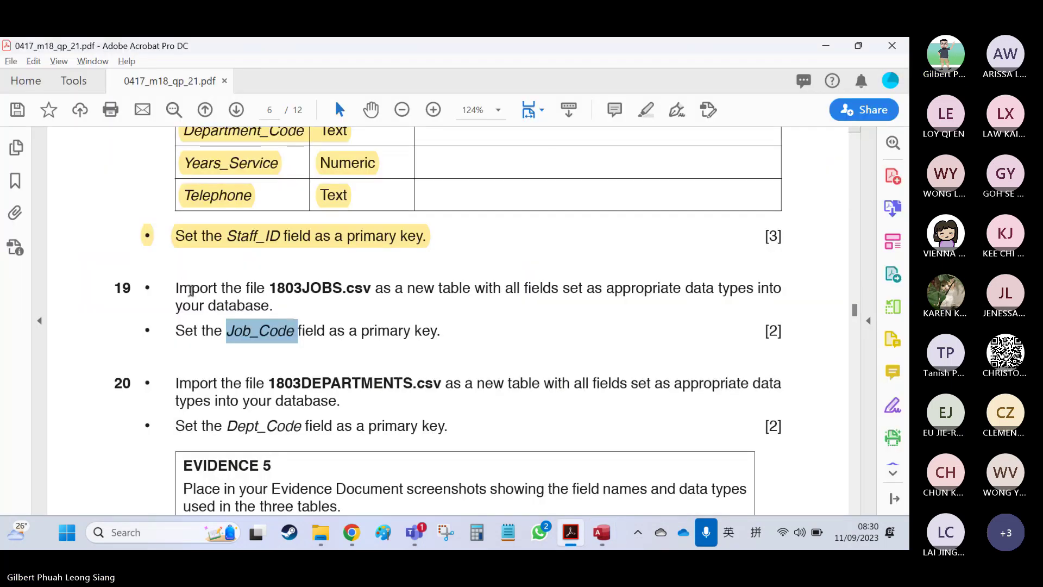
drag(176, 287, 441, 332)
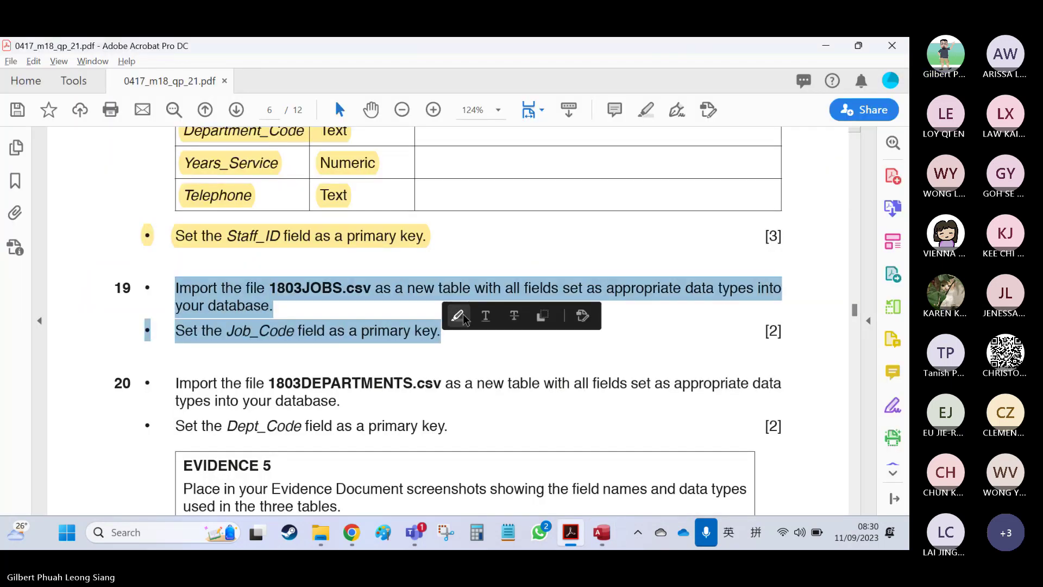
click(457, 316)
scroll(318, 299, down, 3)
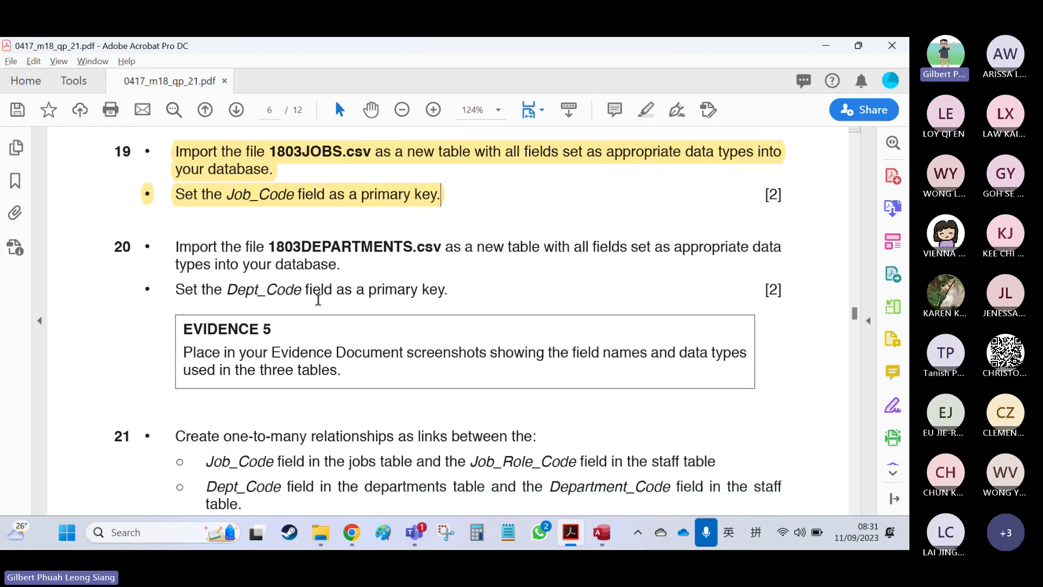
drag(266, 247, 411, 247)
key(alt+Tab)
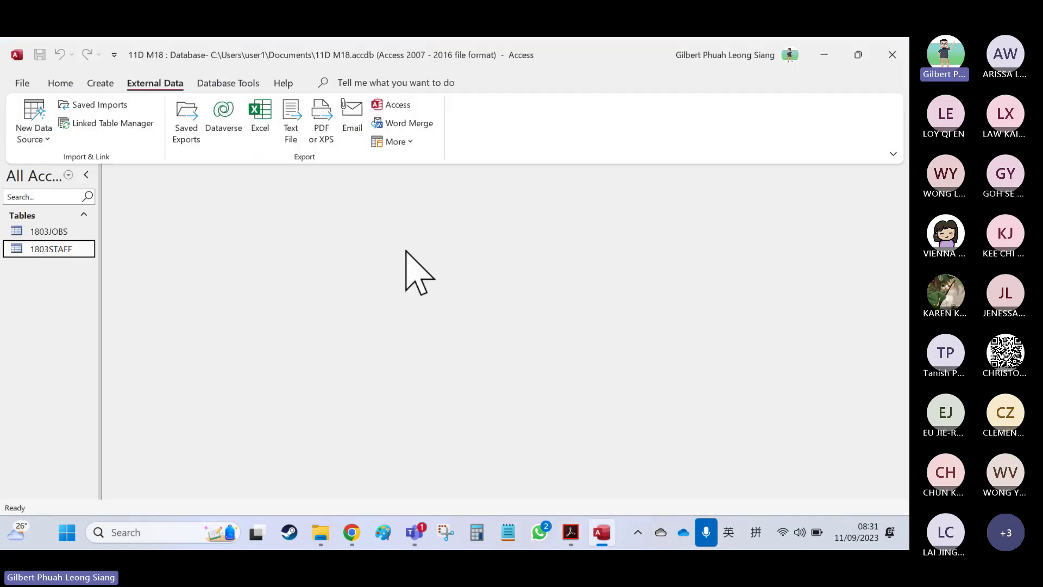
Import 1803DEPARTMENTS.csv as a delimited text file whose first row holds the field names.
click(43, 136)
mouse_move(140, 177)
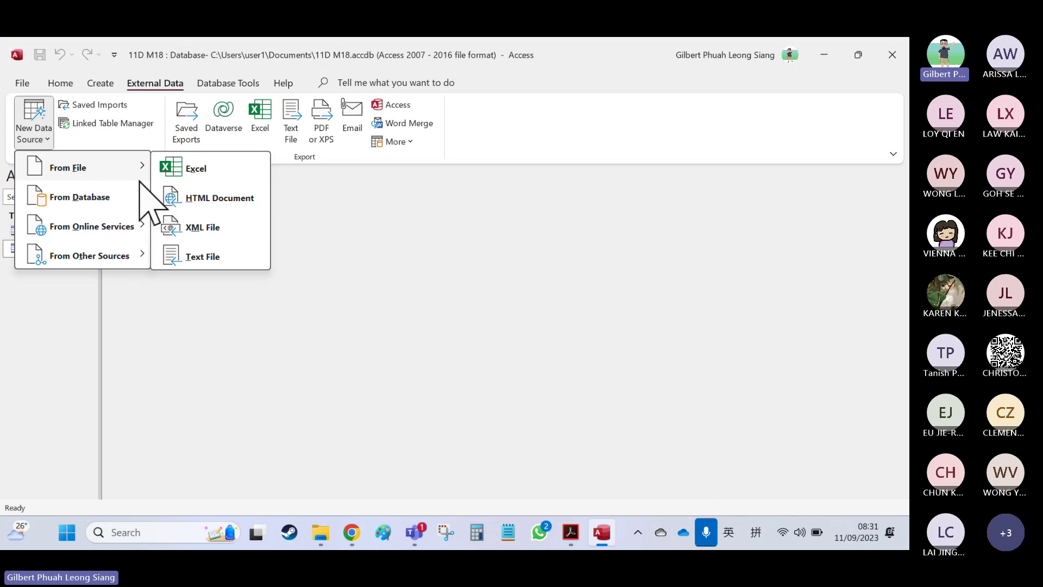
click(215, 258)
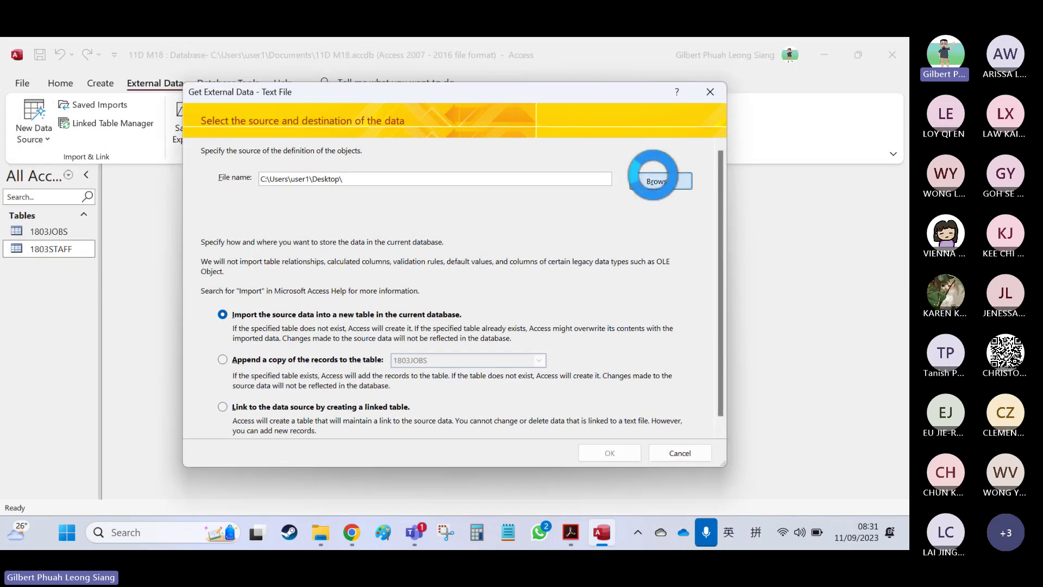
click(655, 179)
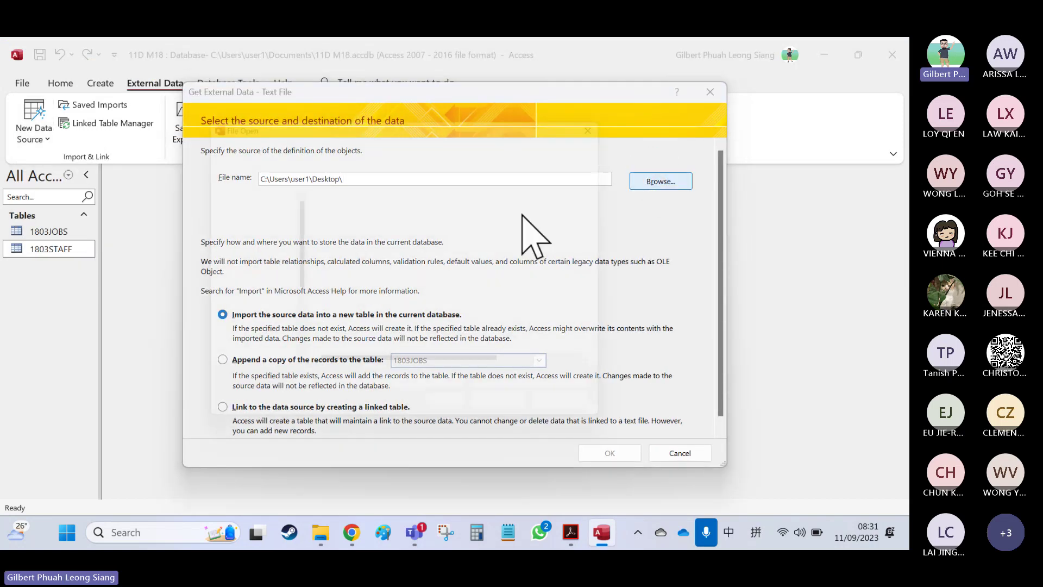
click(602, 450)
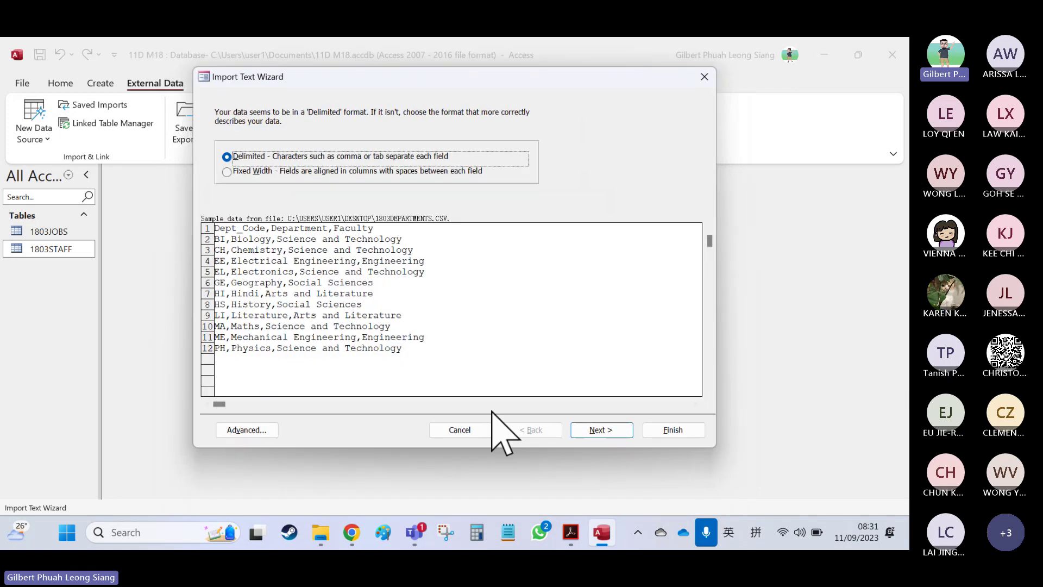
click(602, 428)
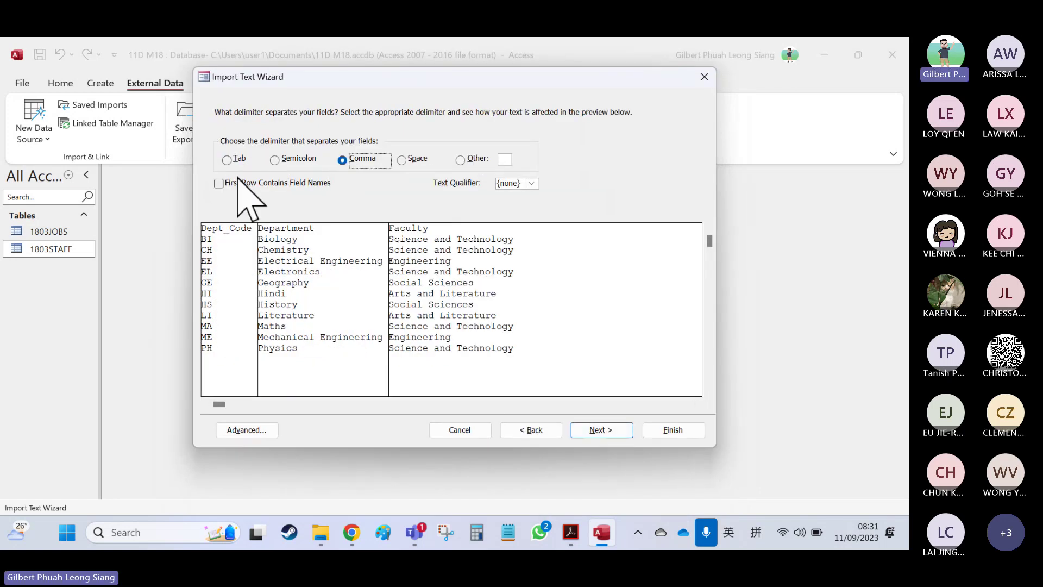
click(238, 181)
click(602, 430)
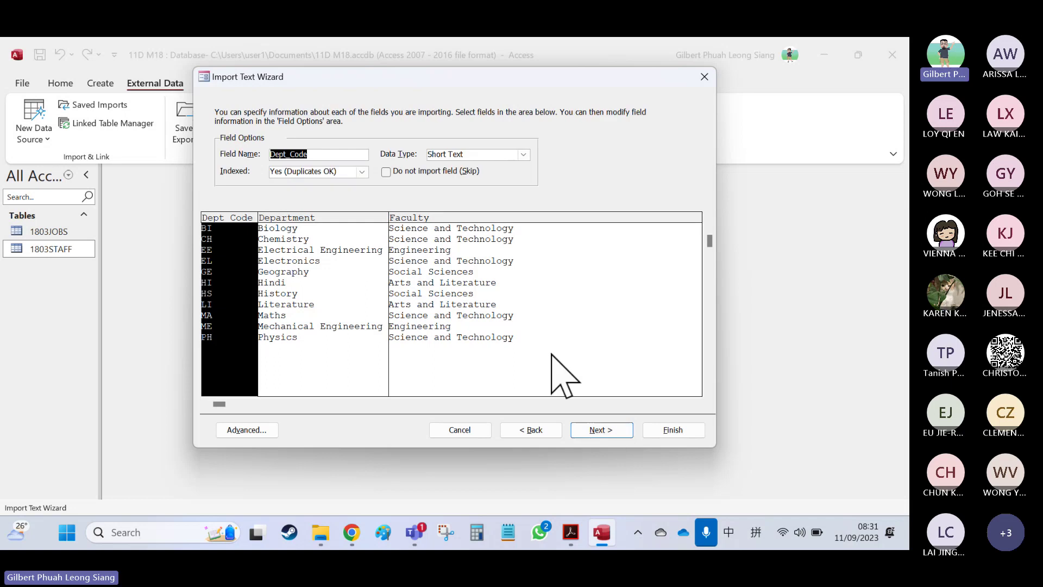
Check question 20 in the exam paper, then set Dept_Code to Indexed (No Duplicates).
key(alt+Tab)
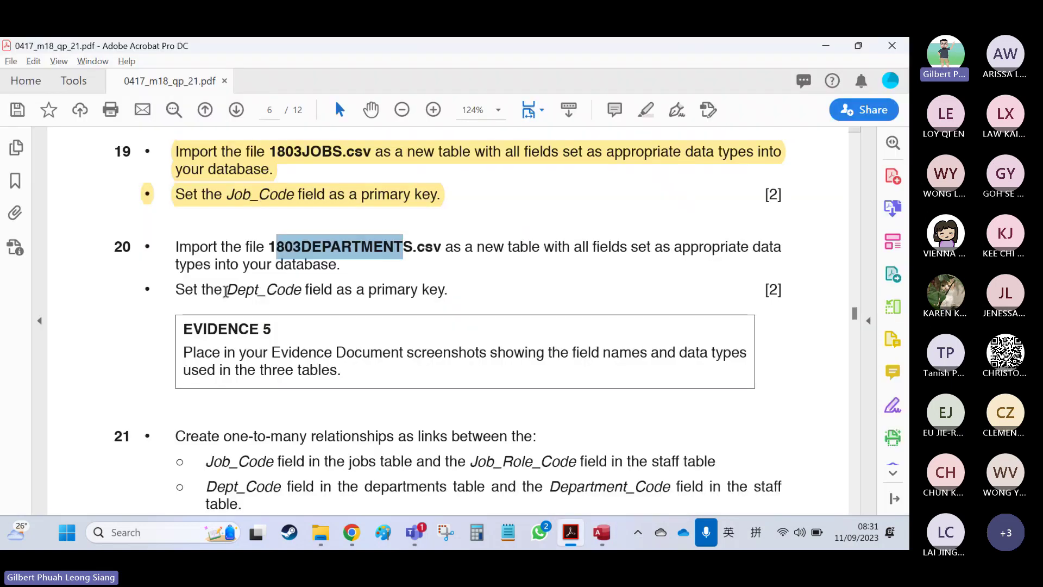
click(228, 290)
double_click(228, 289)
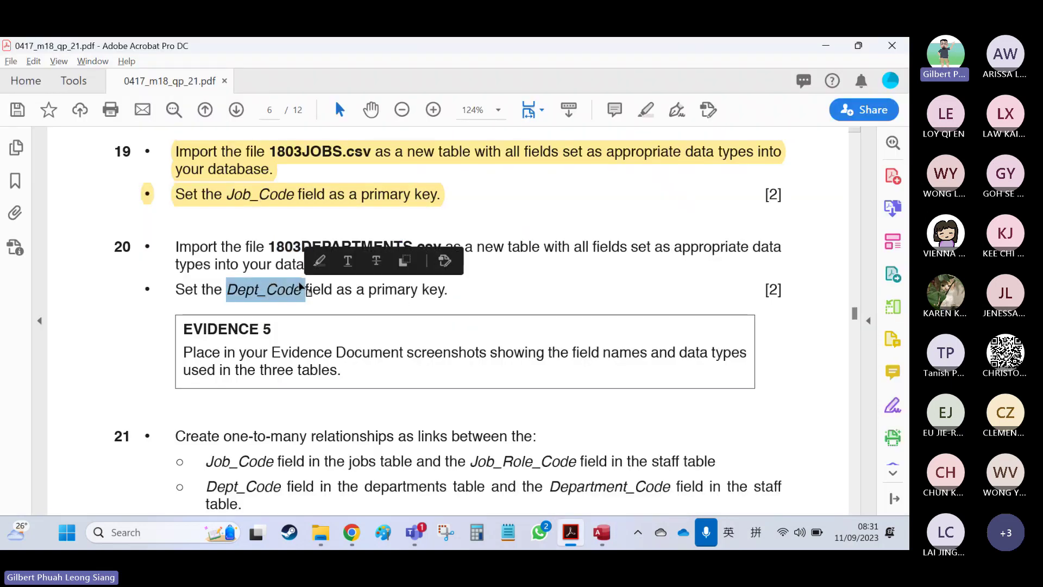
key(alt+Tab)
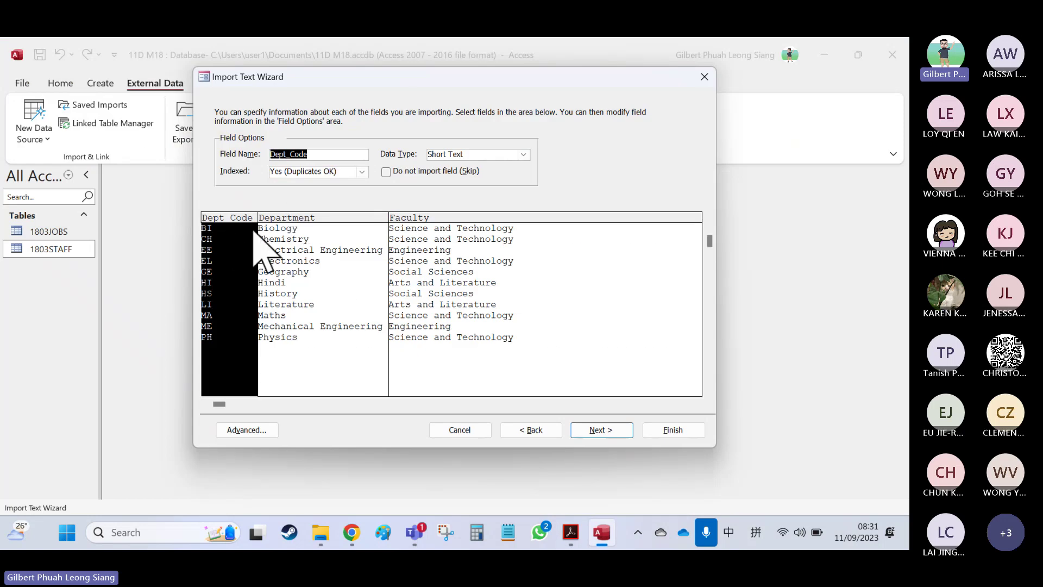
click(361, 171)
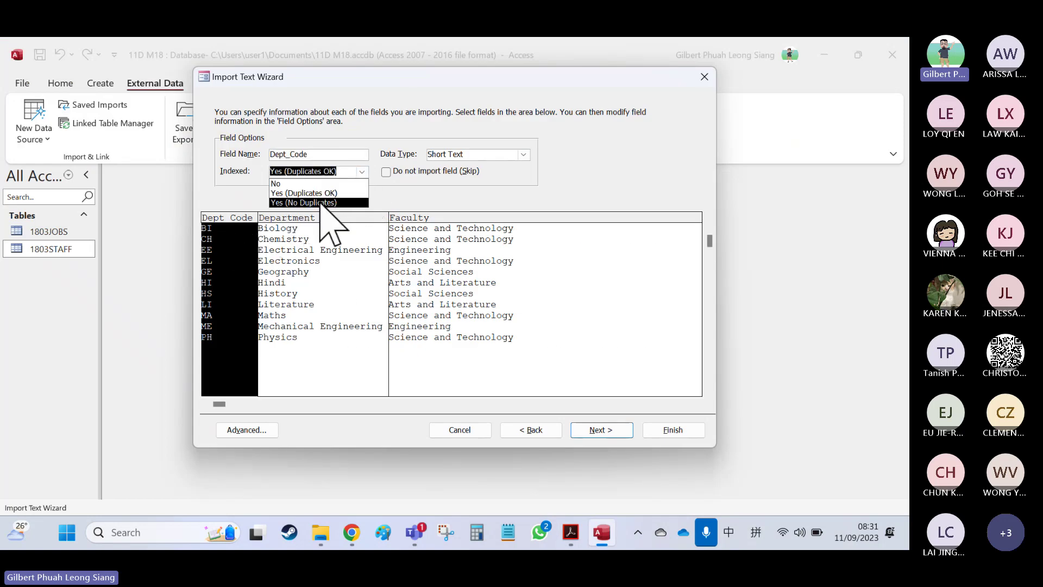
click(326, 200)
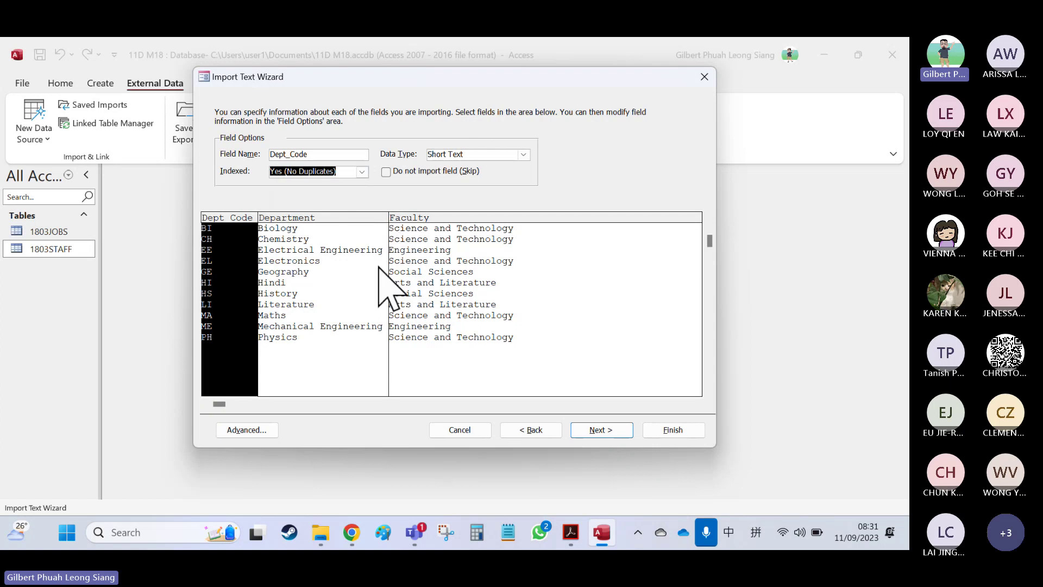
click(321, 303)
click(461, 288)
click(220, 296)
click(454, 315)
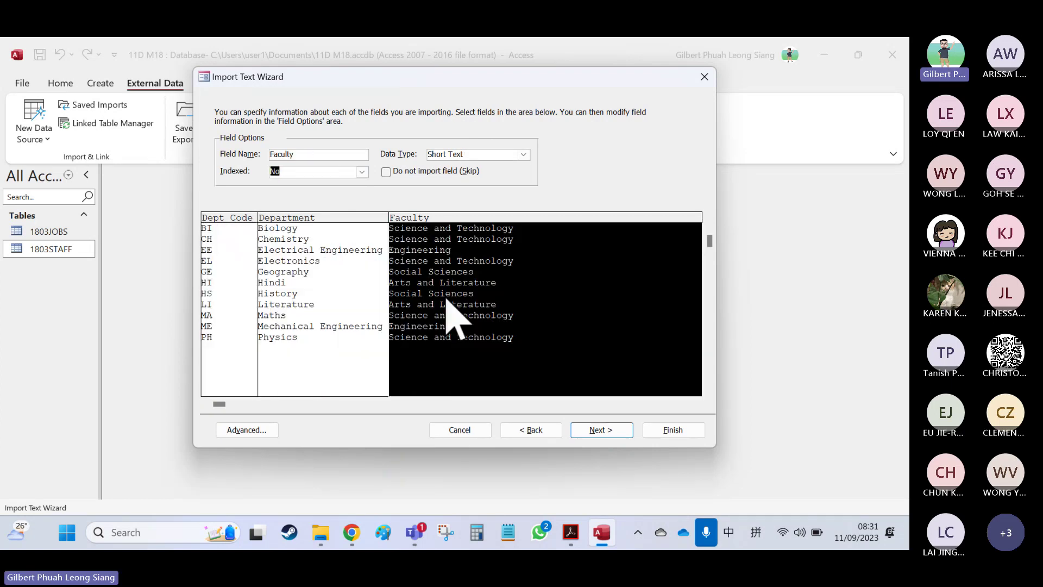
Make Dept_Code the primary key, highlight question 20 yellow, and reach the final wizard step.
click(595, 431)
click(366, 164)
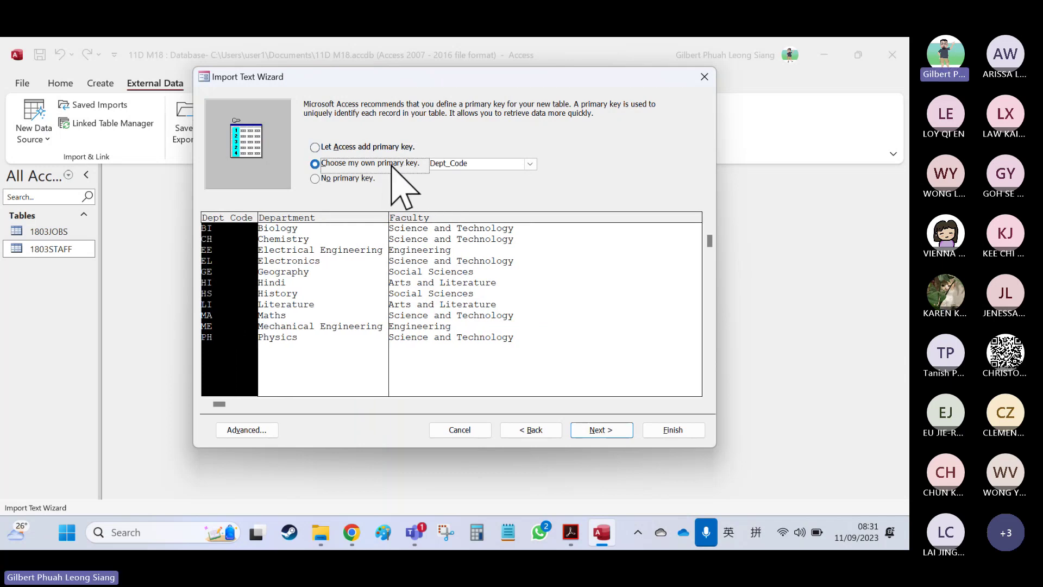
key(alt+Tab)
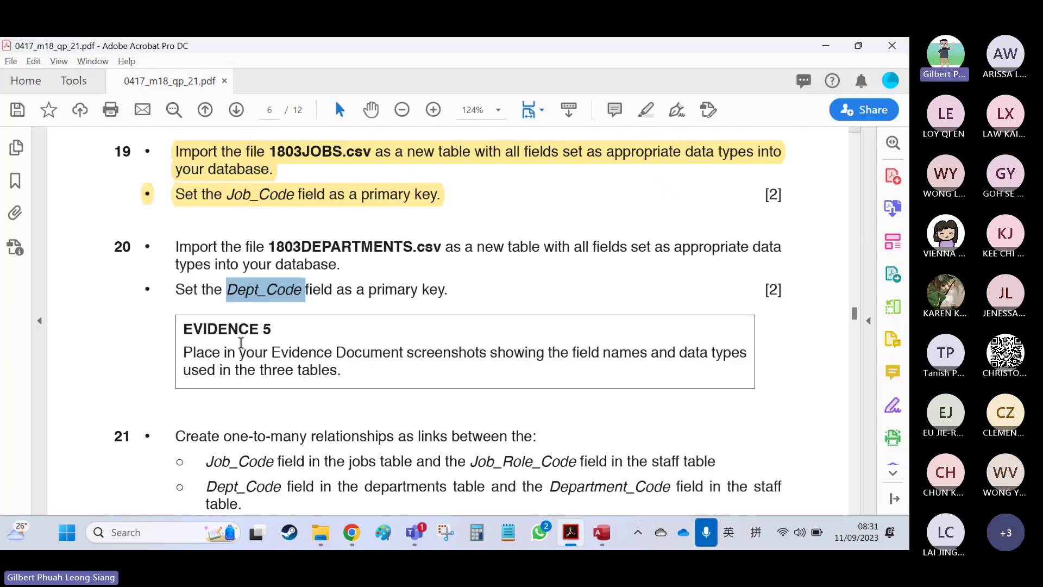
drag(442, 293, 179, 248)
click(196, 218)
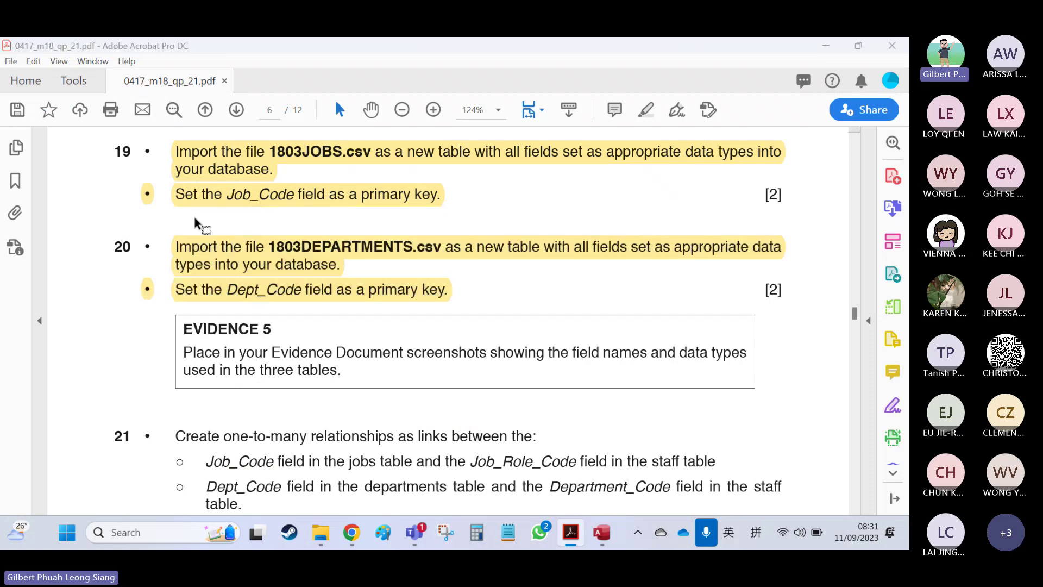
key(alt+Tab)
click(600, 430)
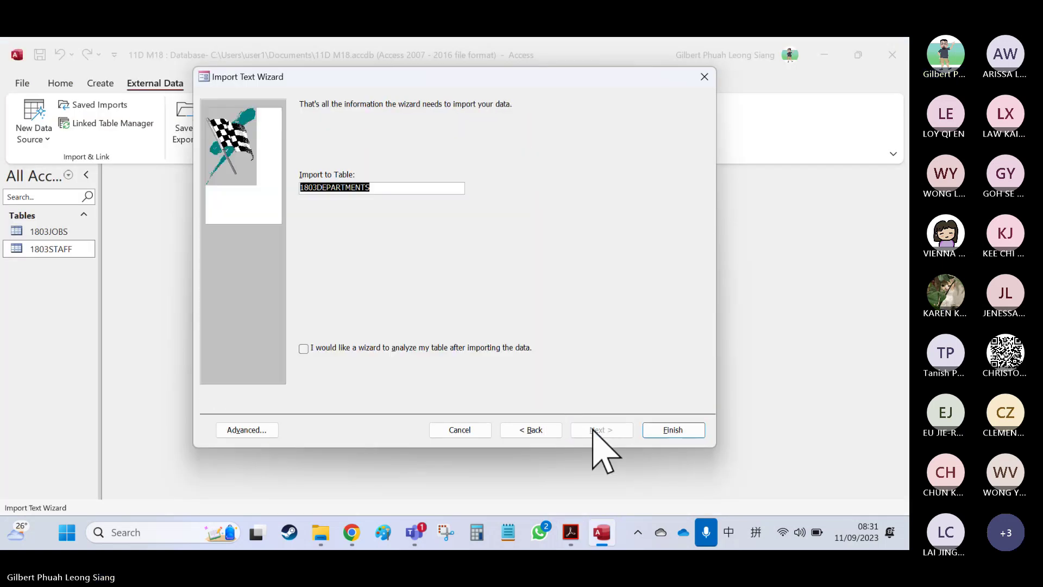
Finish the 1803DEPARTMENTS import, close the wizard, and bring up the Cast panel.
click(672, 430)
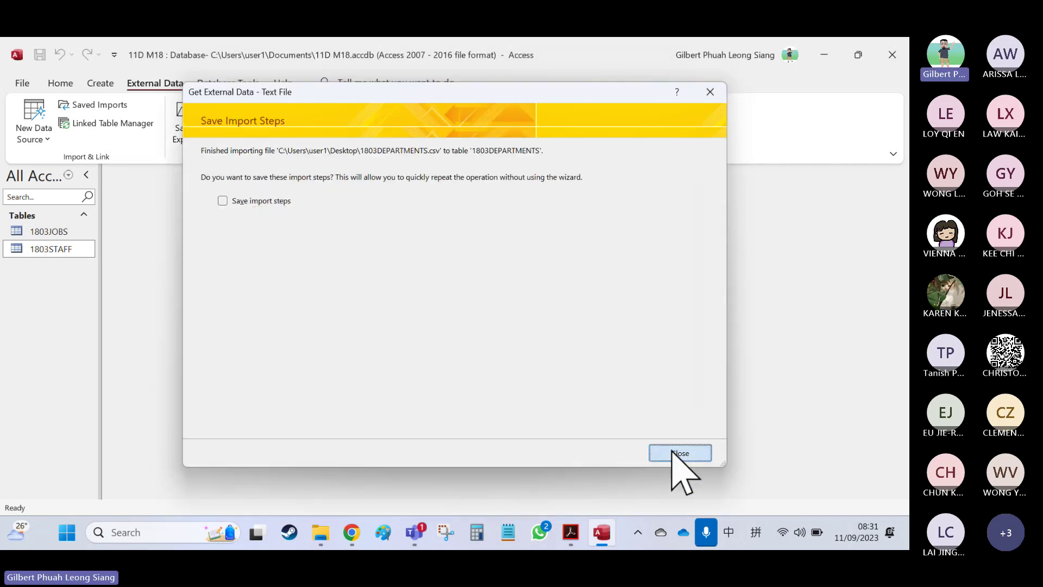
click(676, 453)
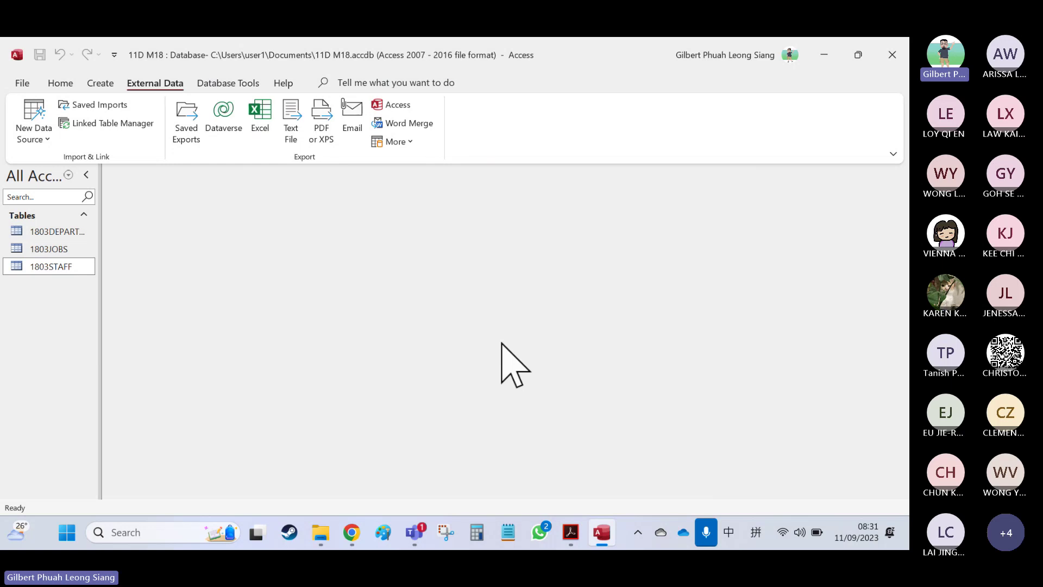
key(super+k)
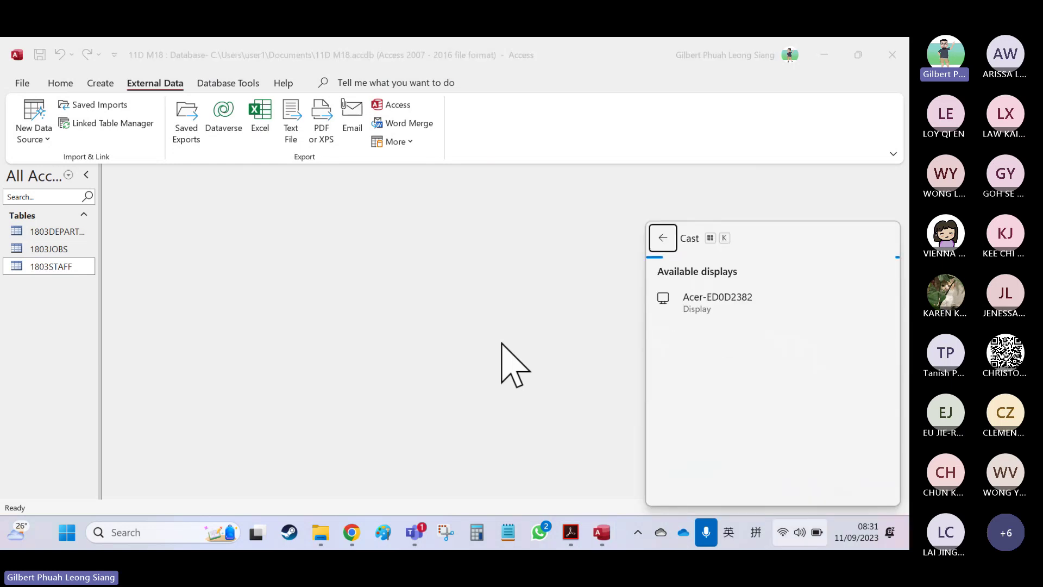
Cast the screen to Acer-ED0D2382, close the panel, and bring the exam paper forward.
click(683, 309)
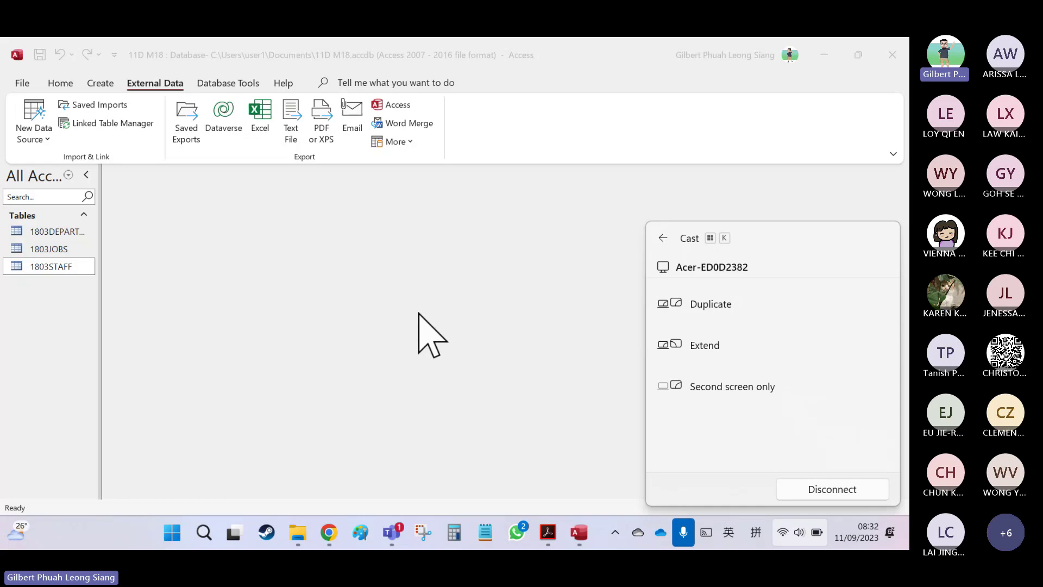
click(419, 314)
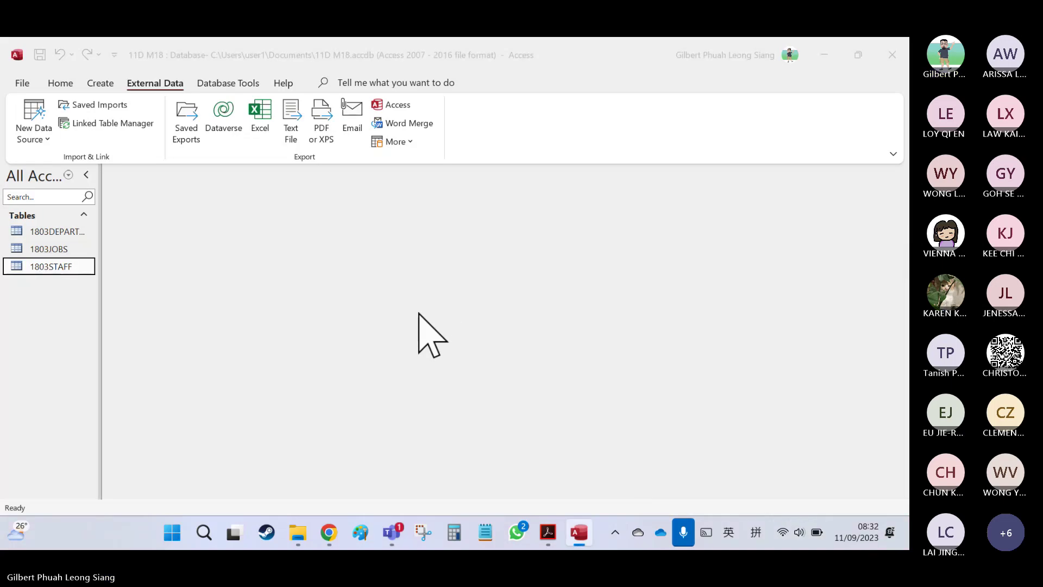
key(alt+Tab)
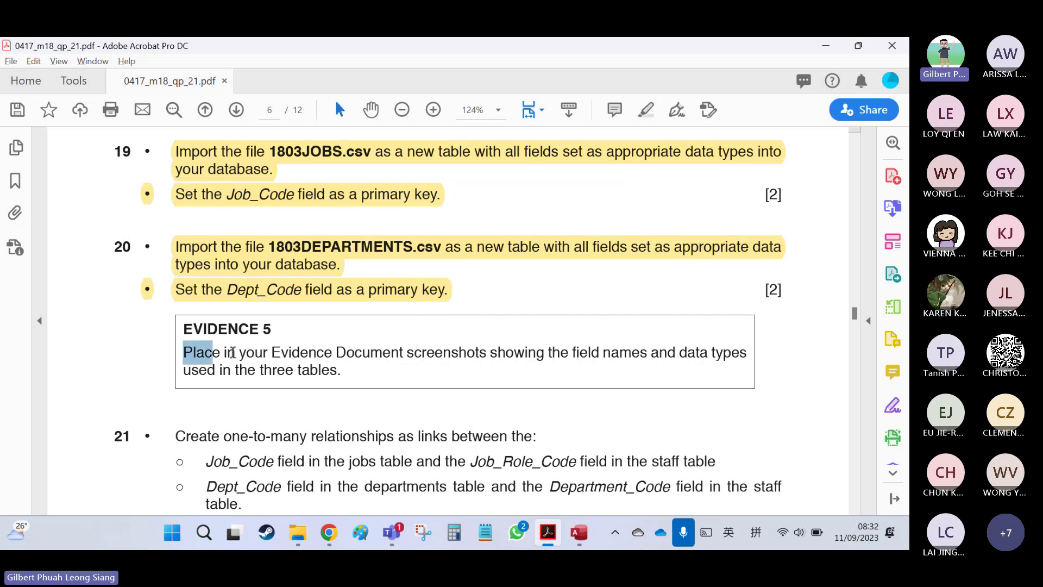
Select the Evidence 5 instruction text, then open the 1803DEPARTMENTS table in Access.
drag(233, 353, 325, 374)
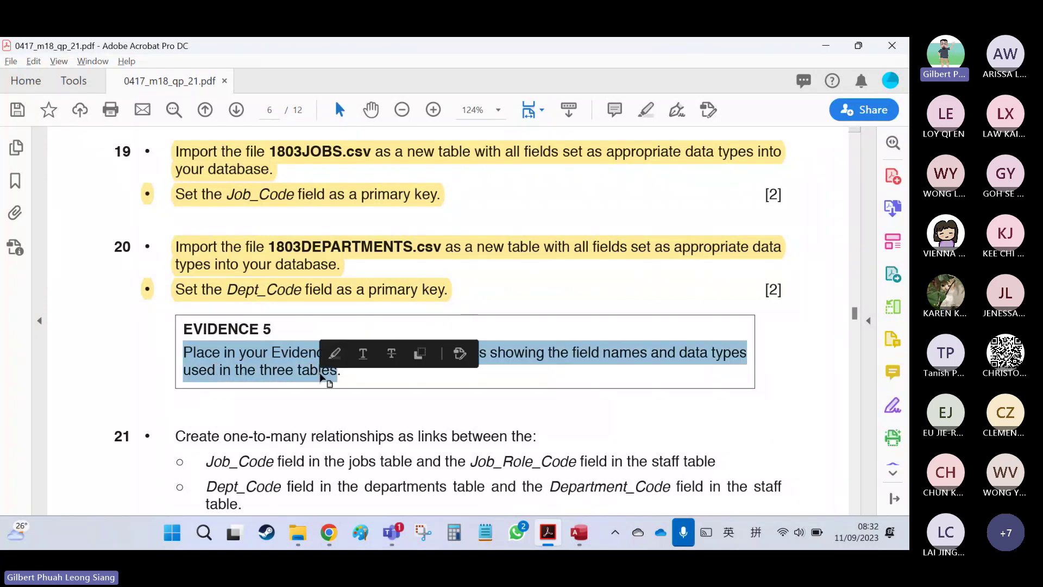
key(alt+Tab)
double_click(54, 231)
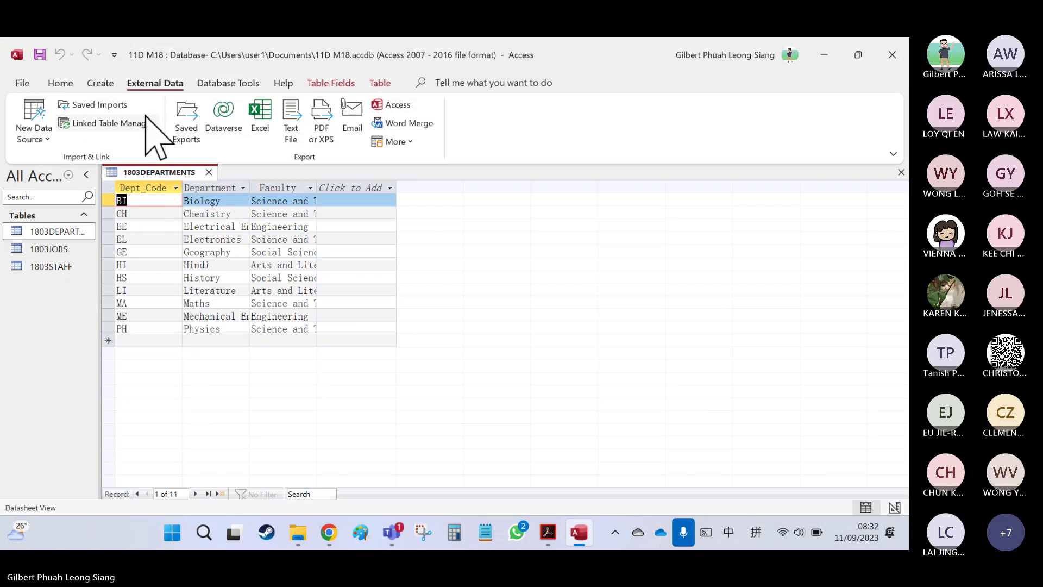
Snip the 1803DEPARTMENTS field names and data types in Design View.
click(60, 83)
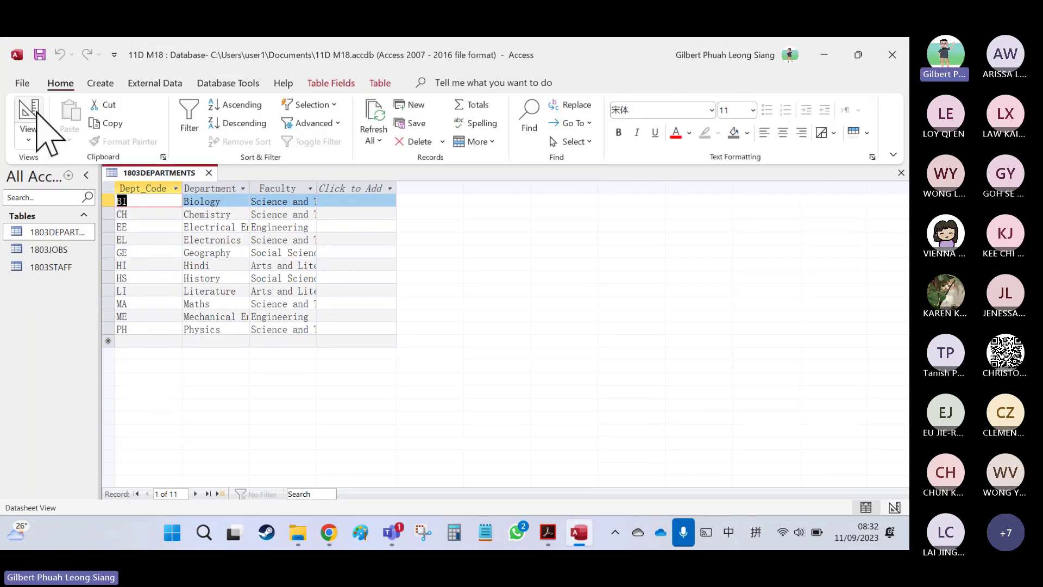
click(31, 109)
click(28, 139)
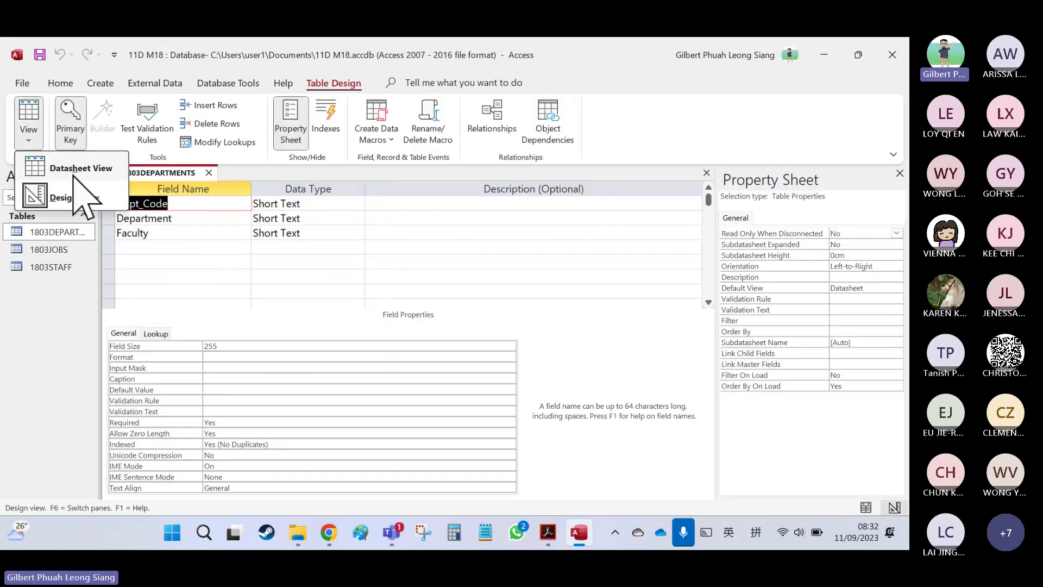
click(252, 300)
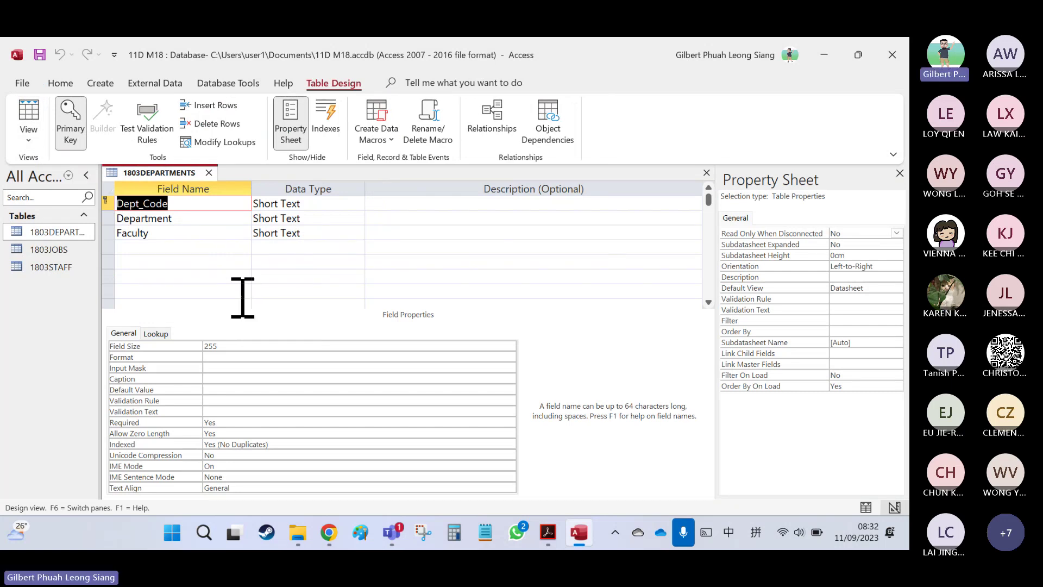
key(super+shift+s)
drag(97, 160, 385, 500)
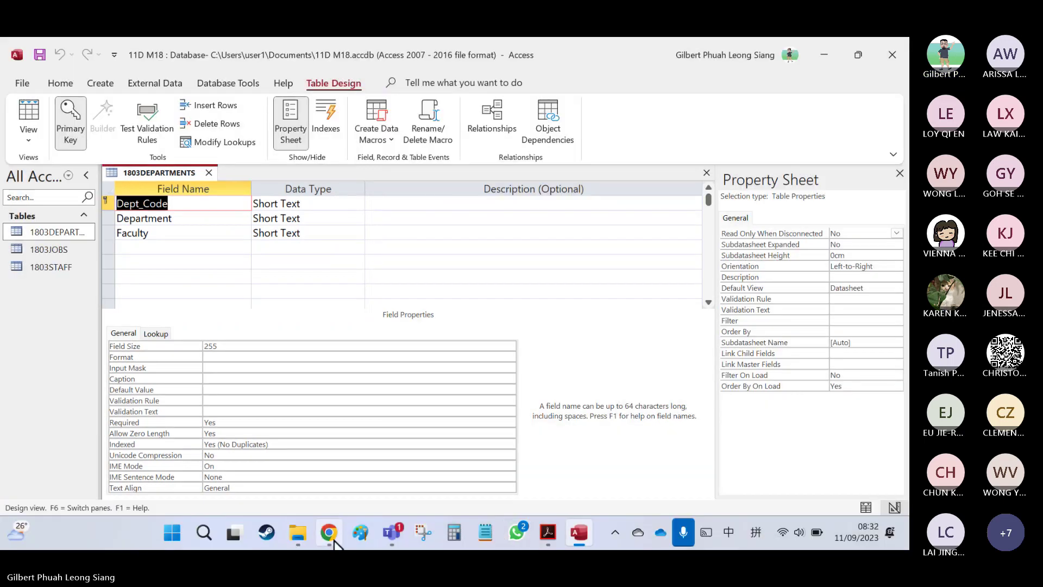
Open 1803EVIDENCE.rtf from the Desktop, then open the 1803JOBS table in Access.
click(329, 534)
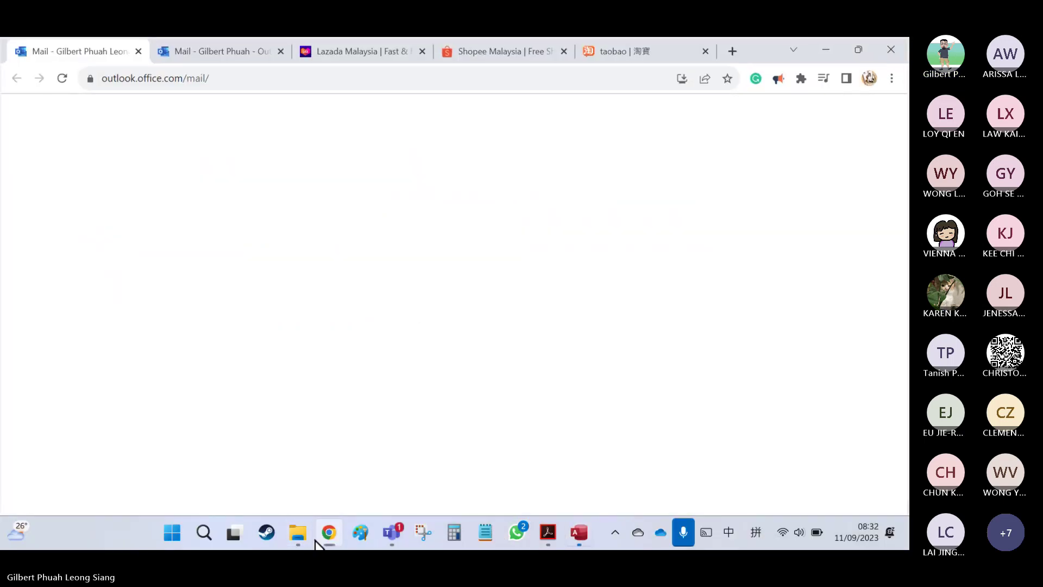
click(300, 539)
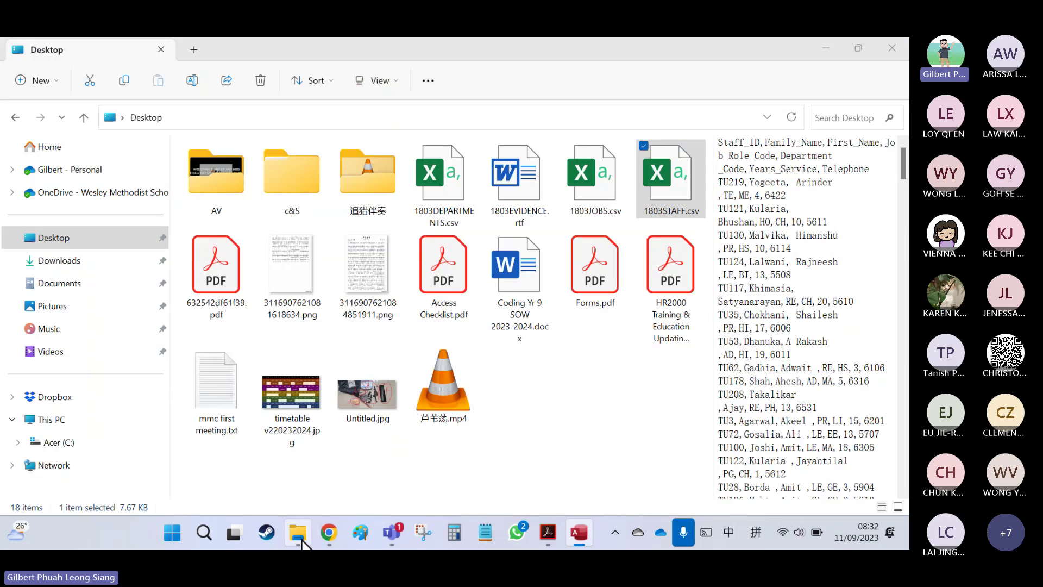
double_click(529, 194)
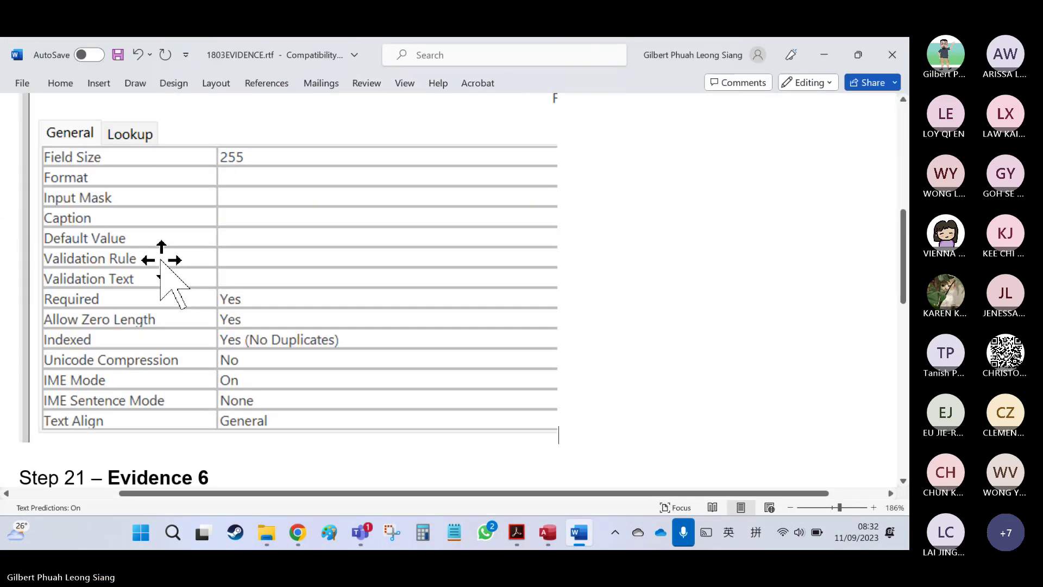
key(alt+Tab)
key(Tab)
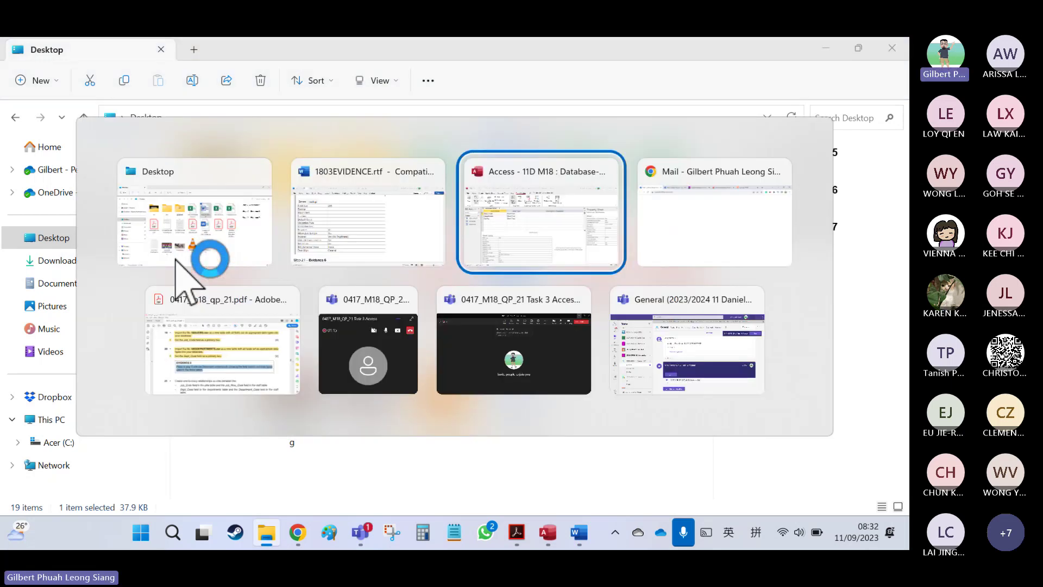
double_click(51, 249)
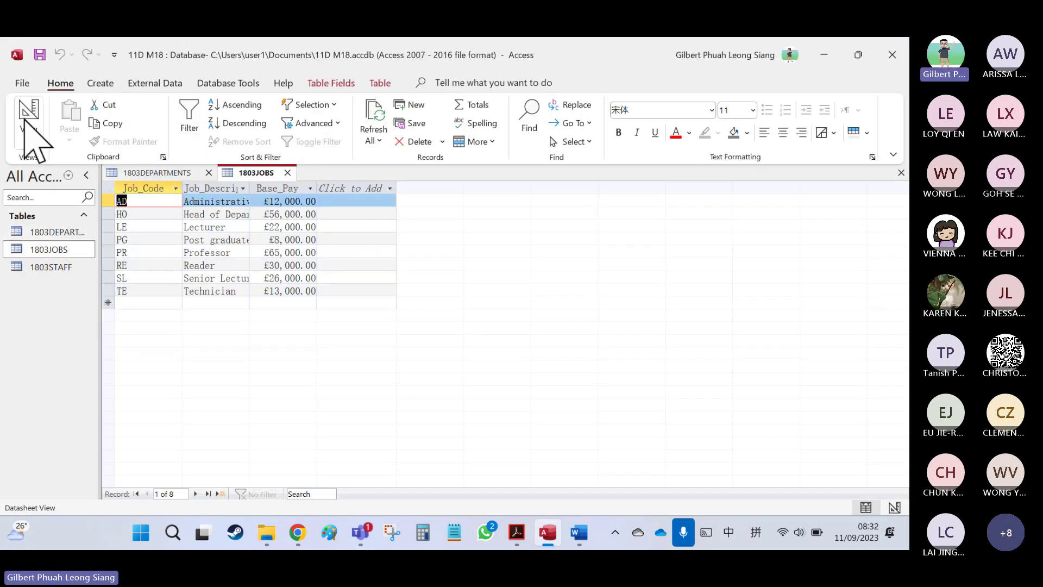
Snip the 1803JOBS design view and paste it into the evidence document.
click(33, 105)
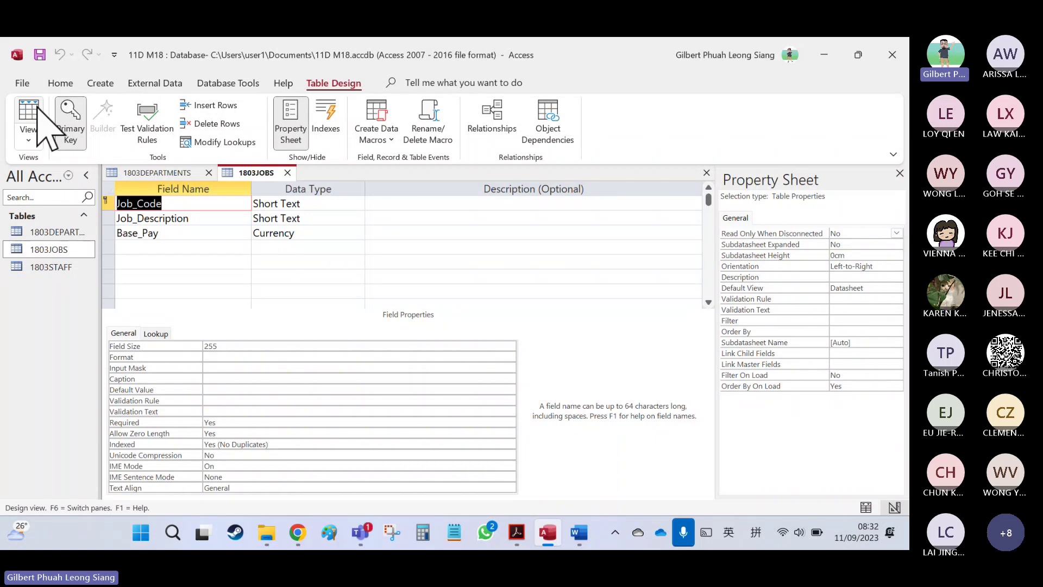
key(super+shift+s)
drag(97, 151, 363, 503)
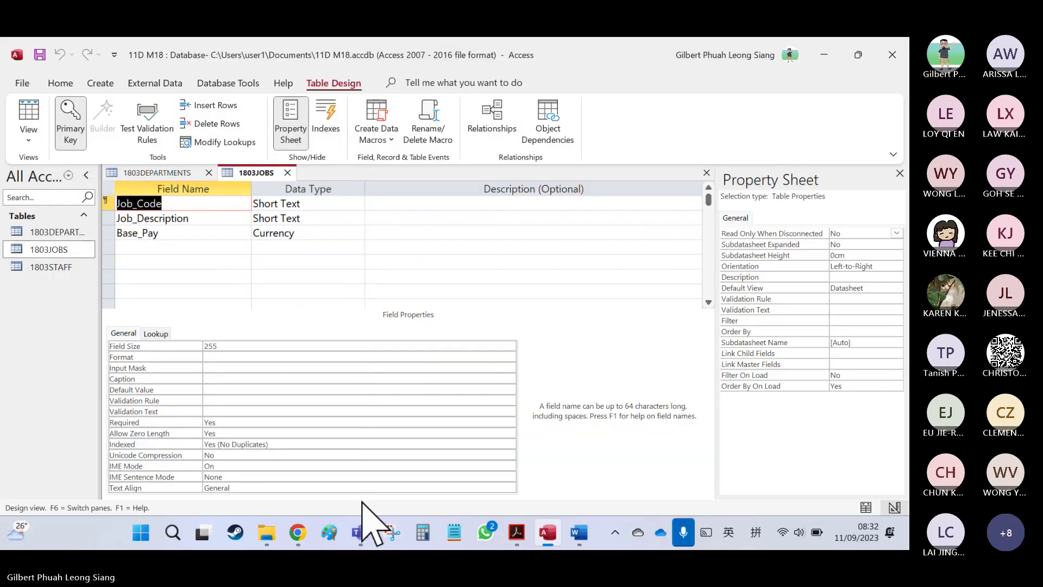
key(alt+Tab)
key(alt+Tab)
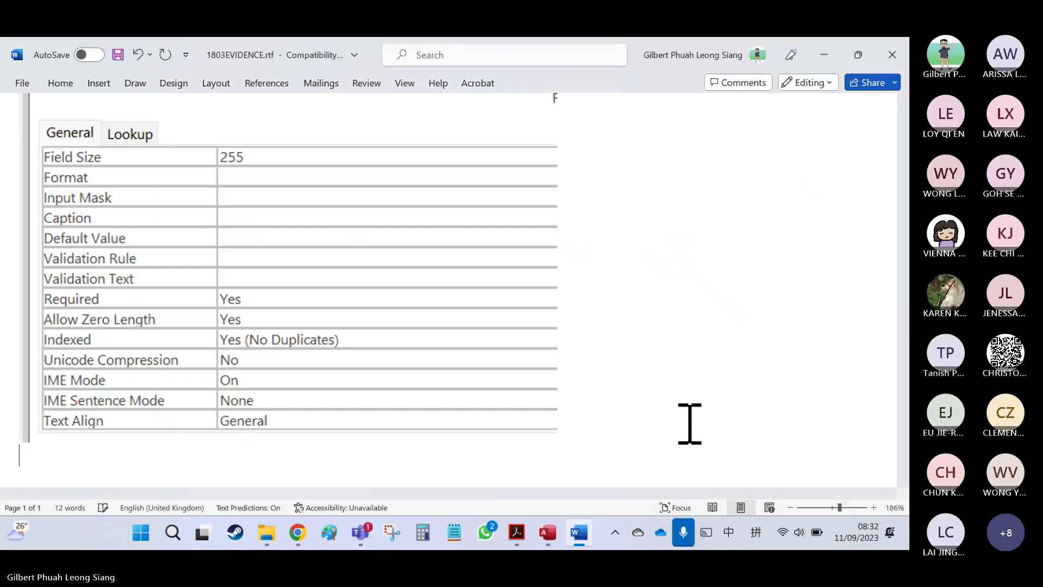
key(ctrl+v)
key(alt+Tab)
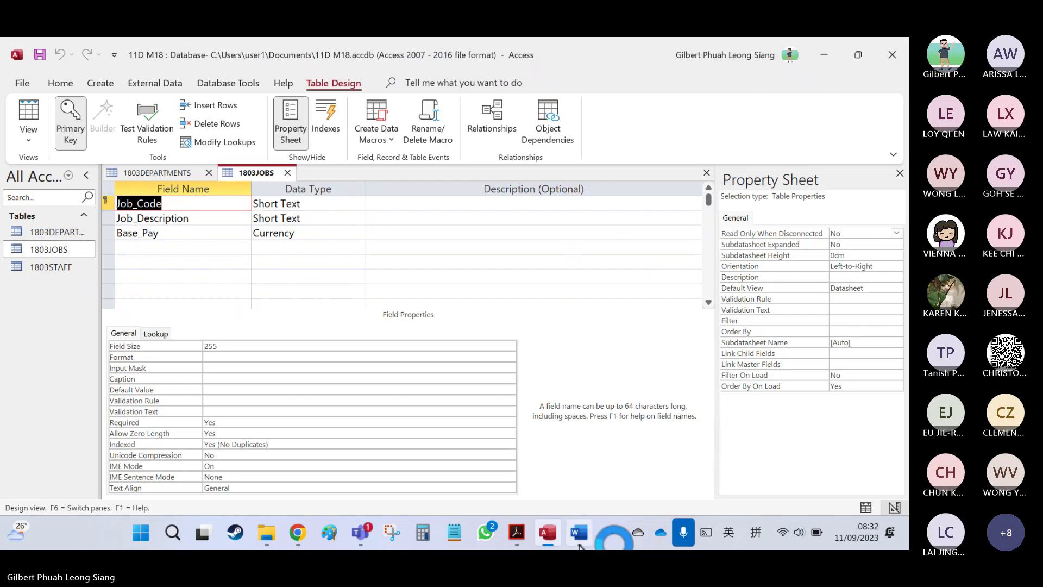
Snip the 1803STAFF design view and paste it into the evidence document.
click(516, 532)
click(548, 532)
click(49, 266)
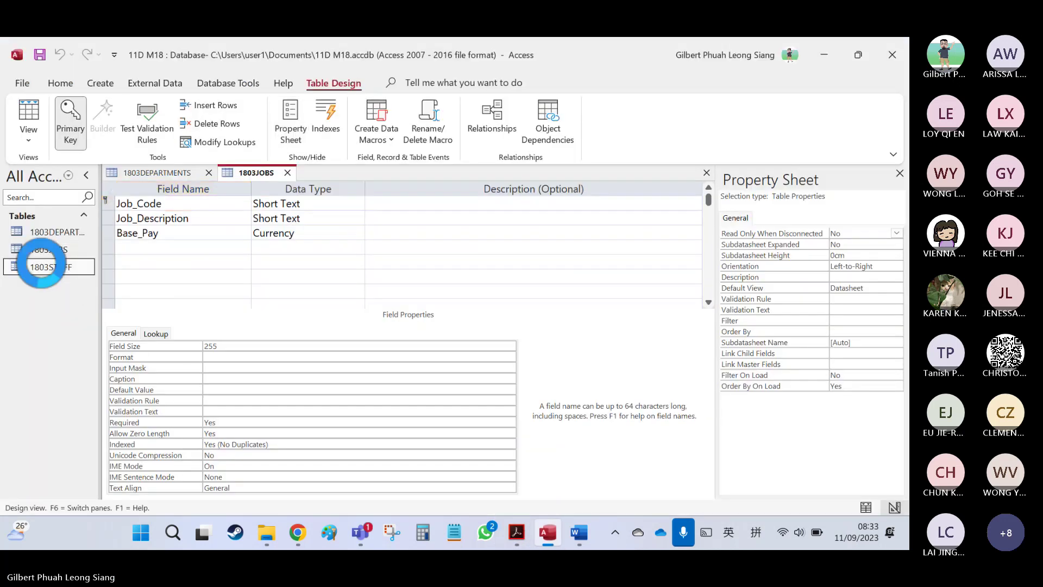
double_click(42, 264)
click(28, 107)
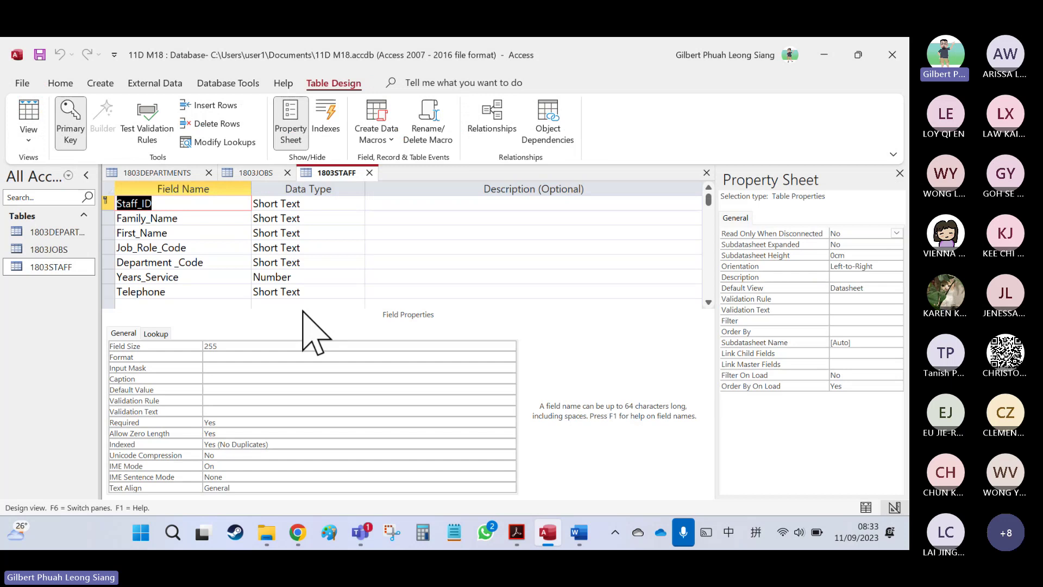
key(super+shift+s)
drag(99, 154, 425, 497)
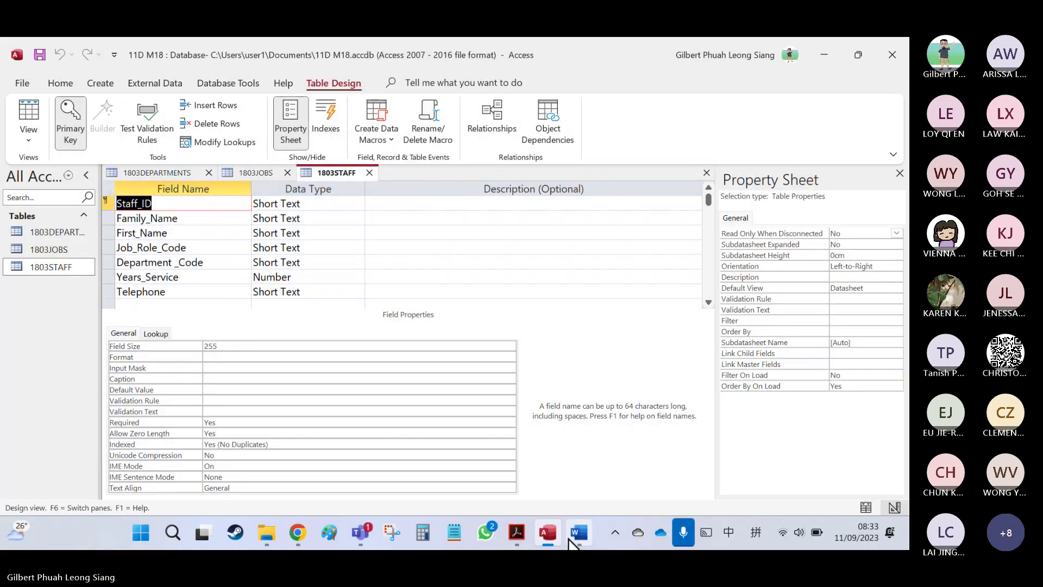
click(579, 538)
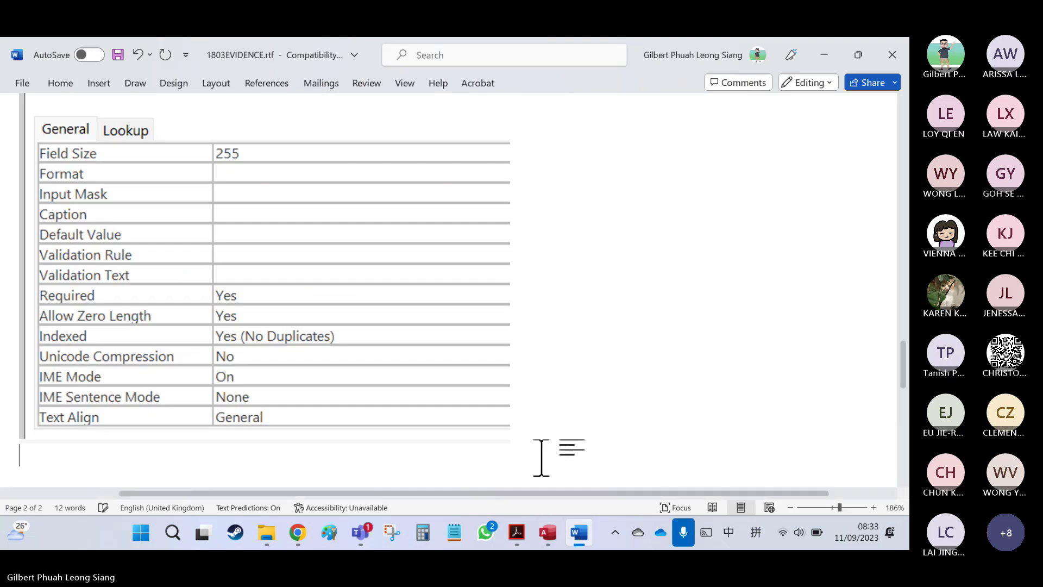
key(ctrl+v)
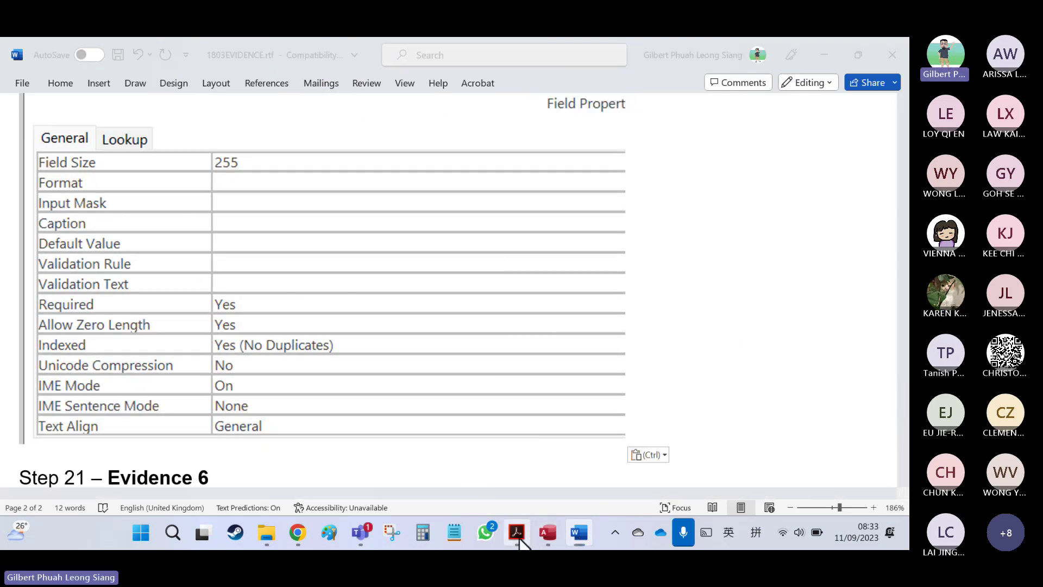
click(516, 534)
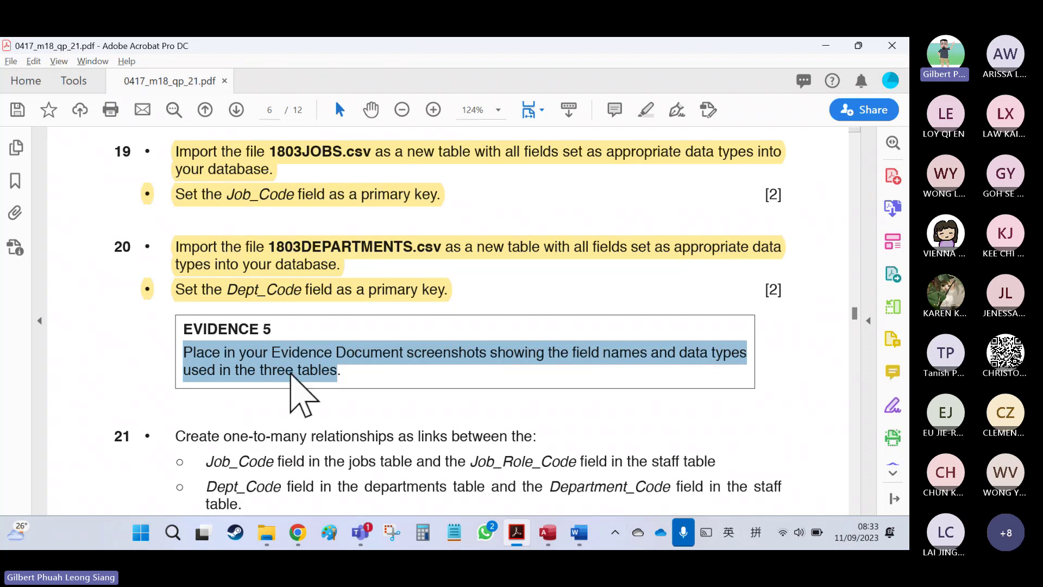
Highlight the Evidence 5 text yellow and select task 21's one-to-many wording before returning to Access.
right_click(291, 374)
click(373, 223)
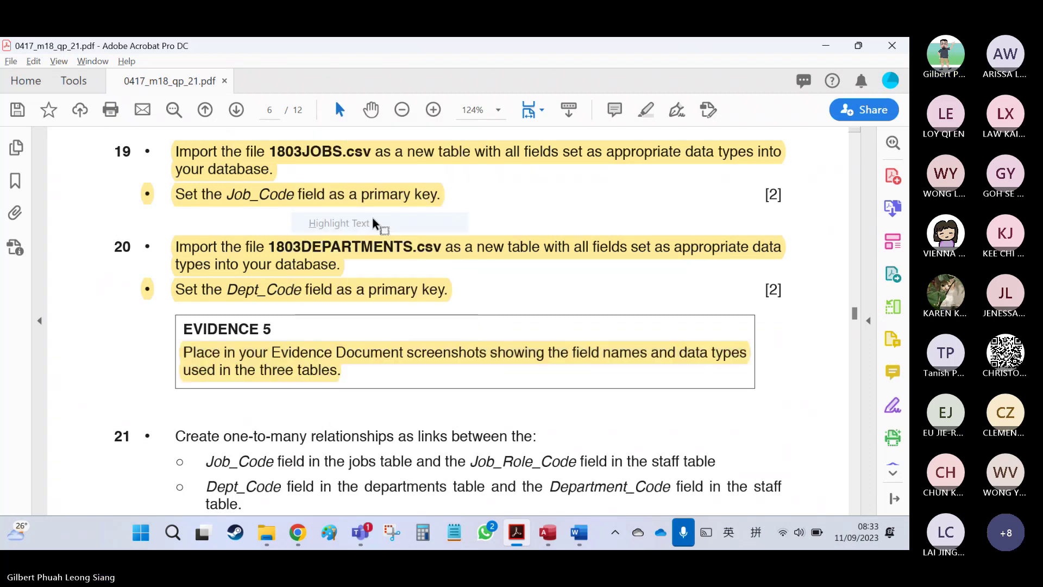
scroll(333, 345, down, 3)
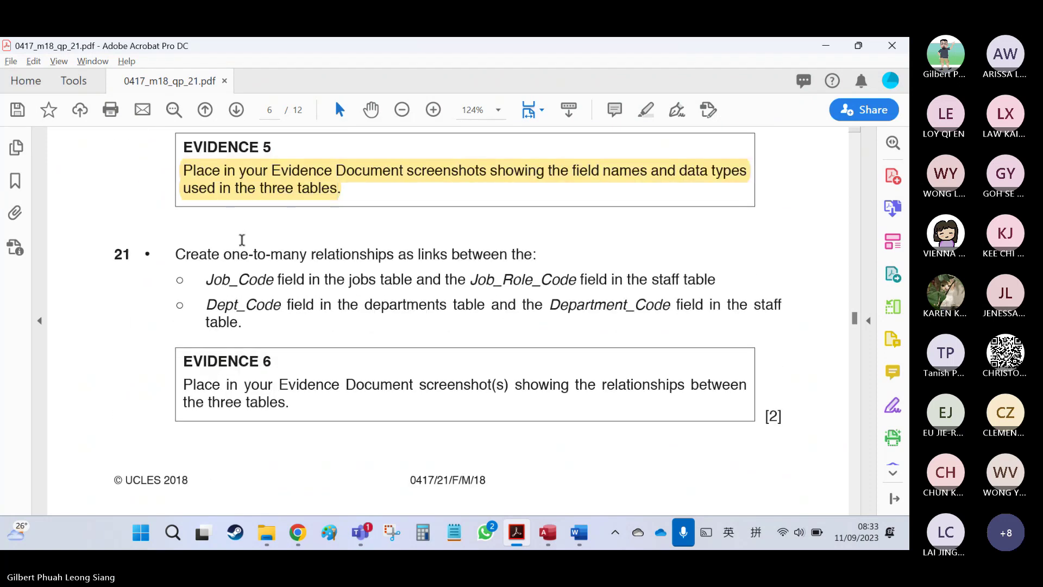
drag(224, 254, 472, 253)
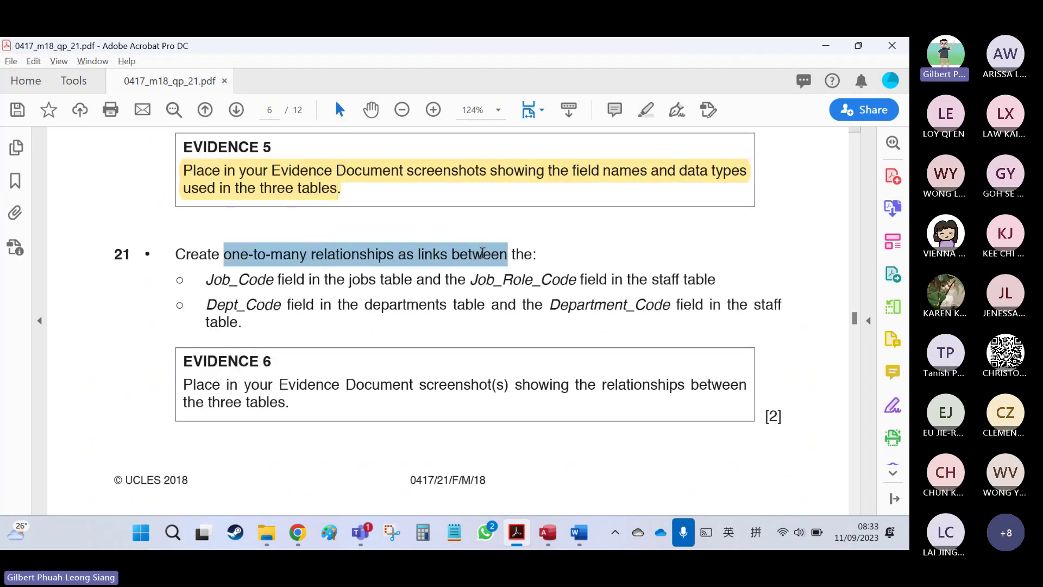
key(alt+Tab)
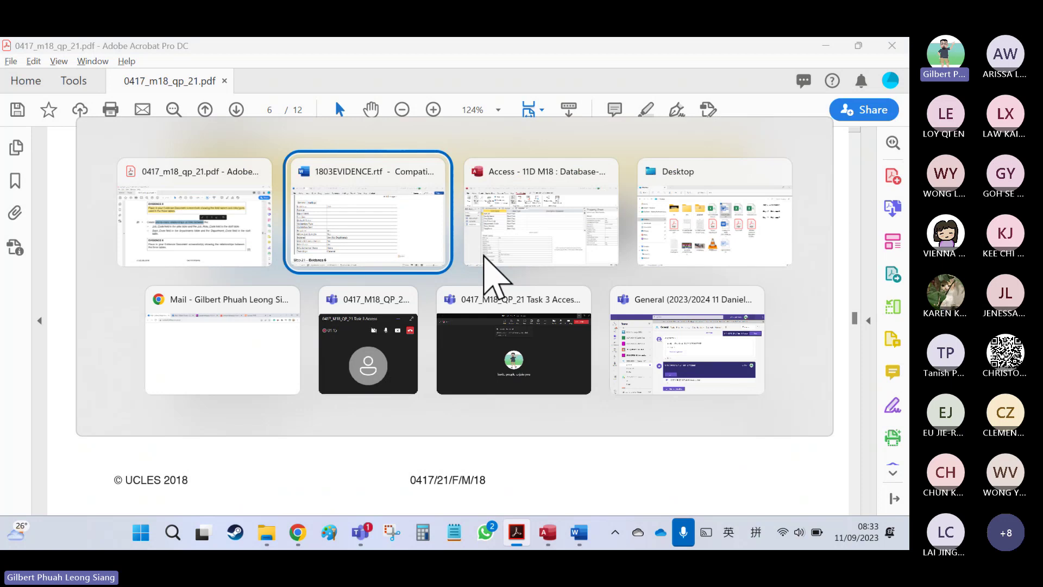
key(alt+Tab)
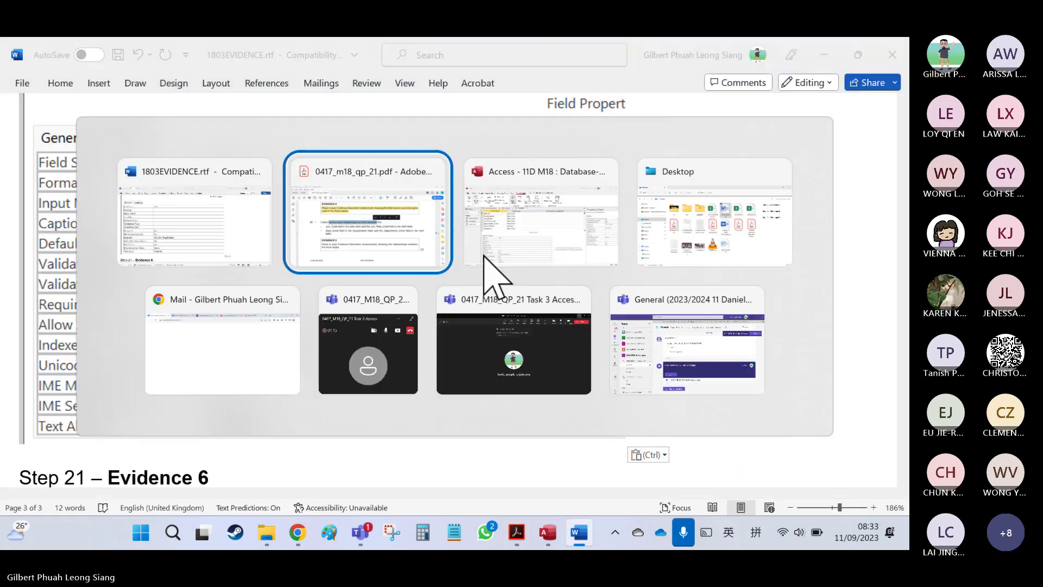
click(484, 255)
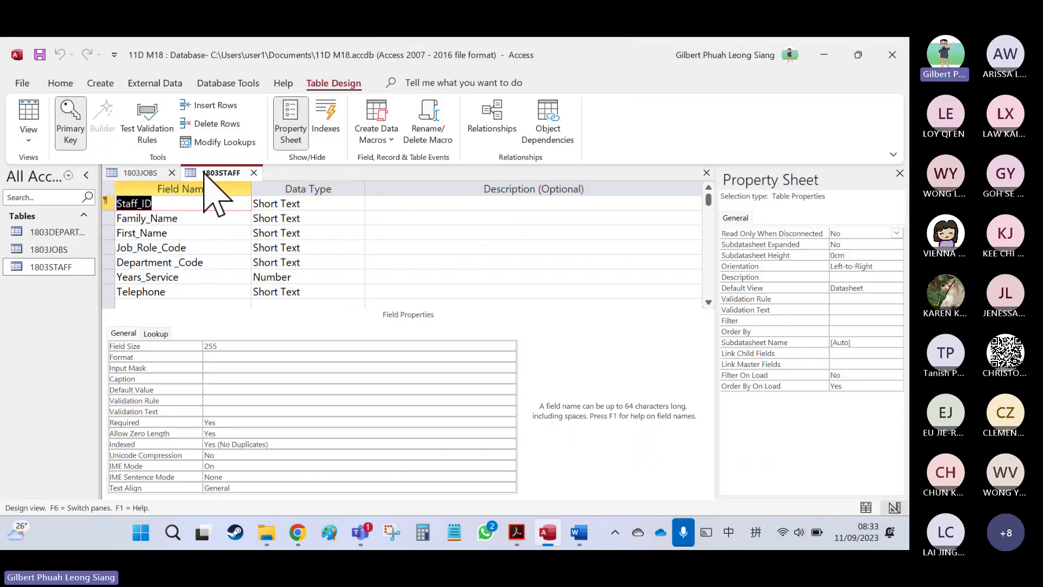
Close the open tables and add 1803DEPARTMENTS, 1803JOBS and 1803STAFF to the Relationships window.
click(171, 173)
click(174, 172)
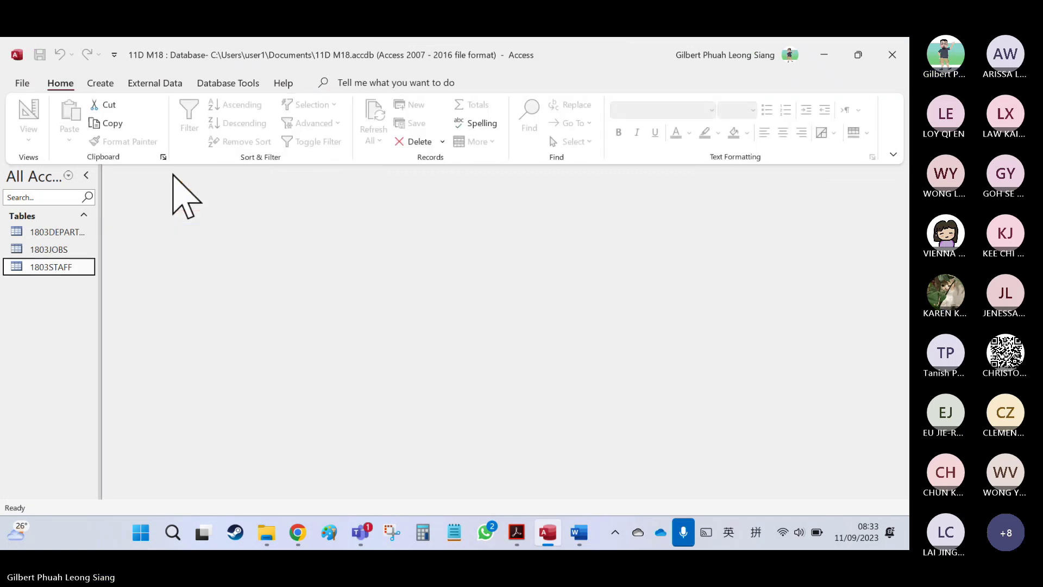
click(102, 79)
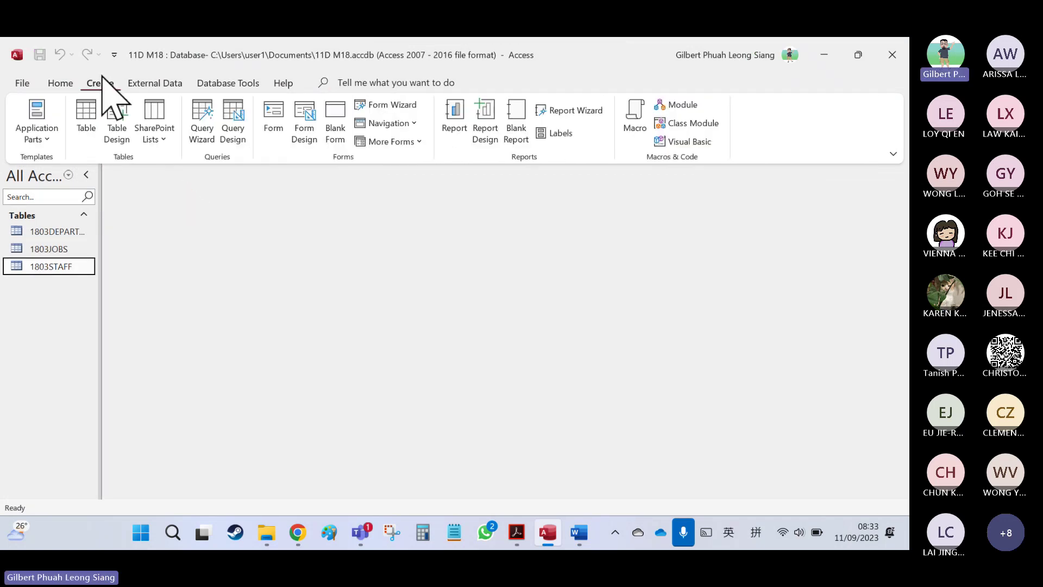
click(160, 82)
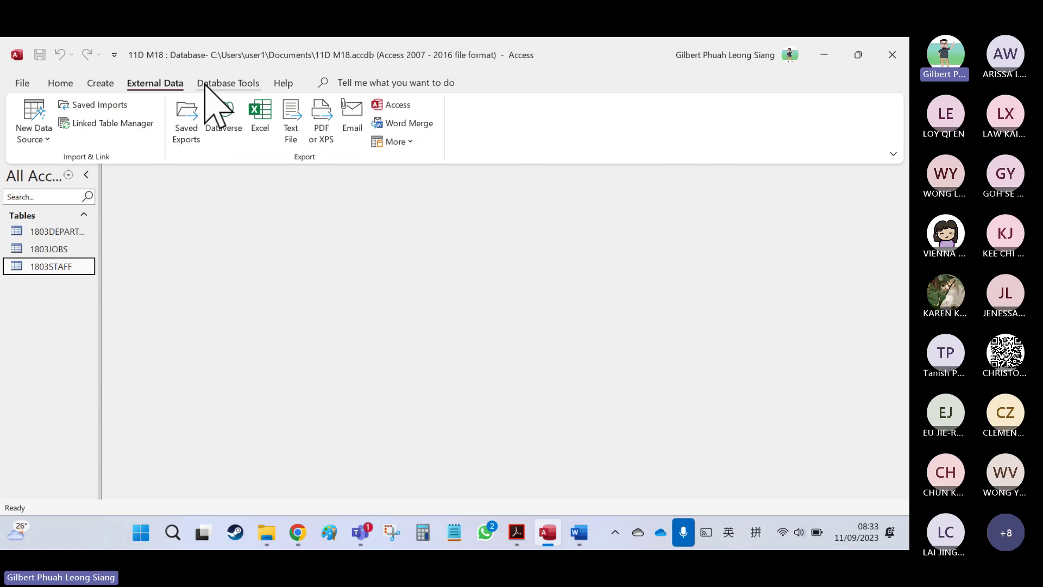
click(205, 84)
click(186, 121)
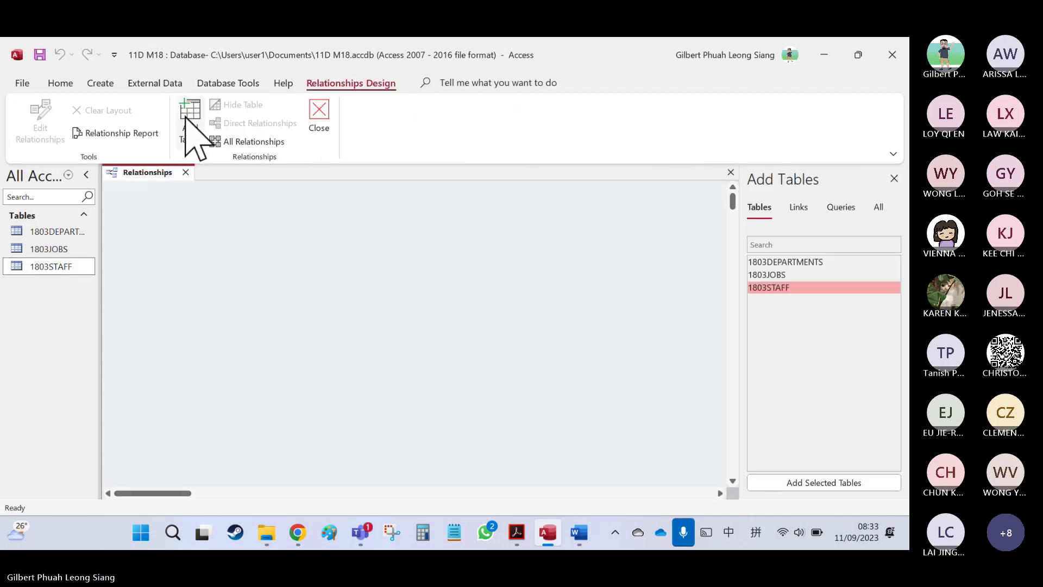
double_click(798, 261)
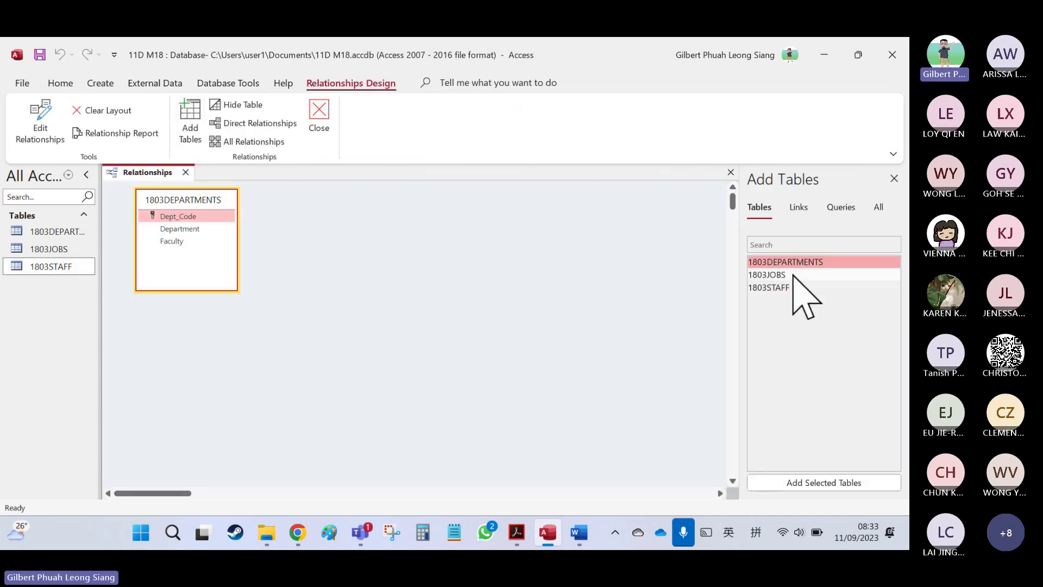
double_click(793, 274)
double_click(794, 287)
Mark Job_Code and Job_Role_Code in the exam paper, then select 1803JOBS in the layout.
key(alt+Tab)
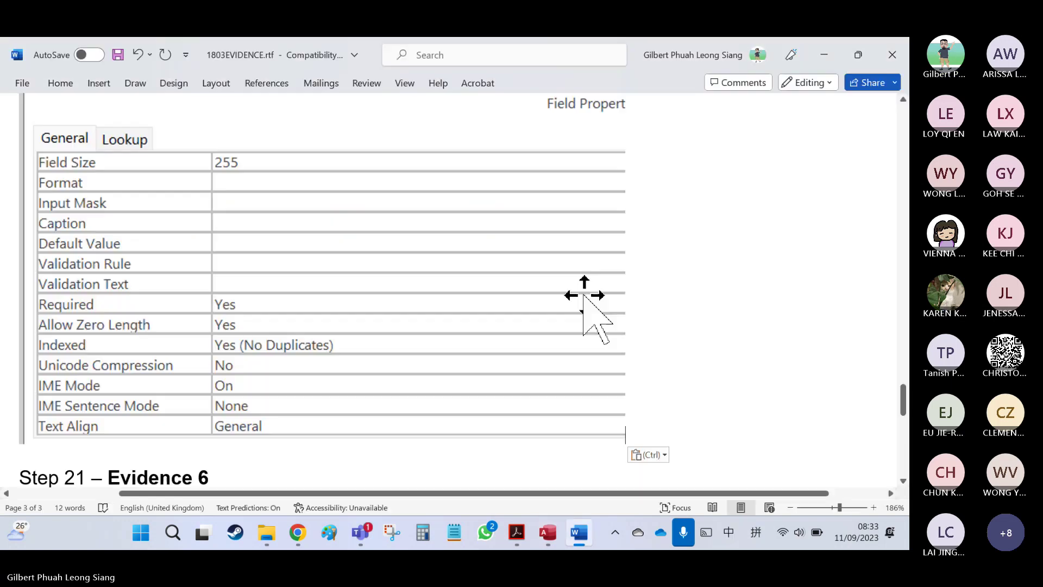
click(834, 58)
click(516, 534)
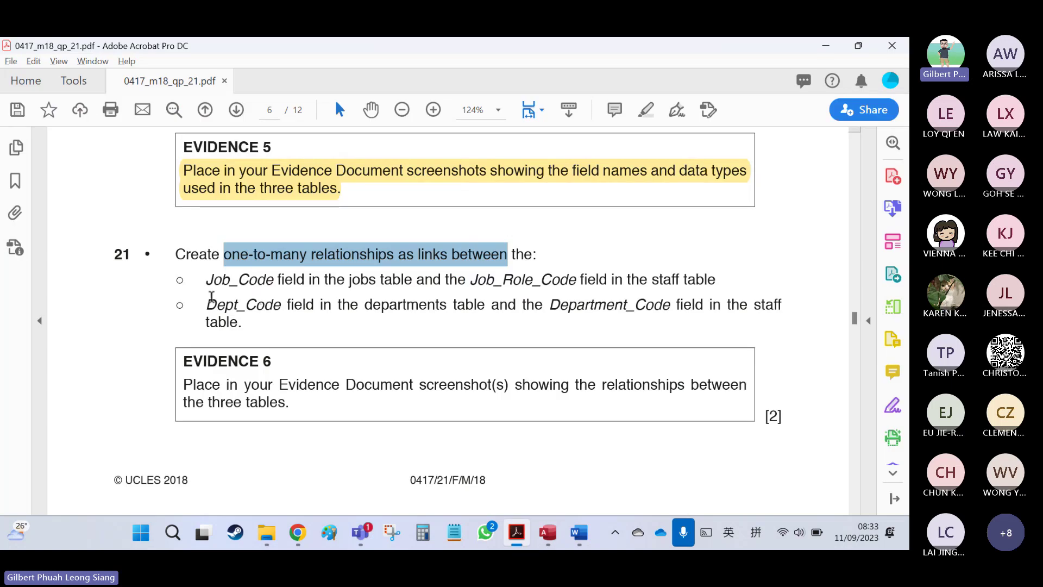
drag(211, 279, 274, 279)
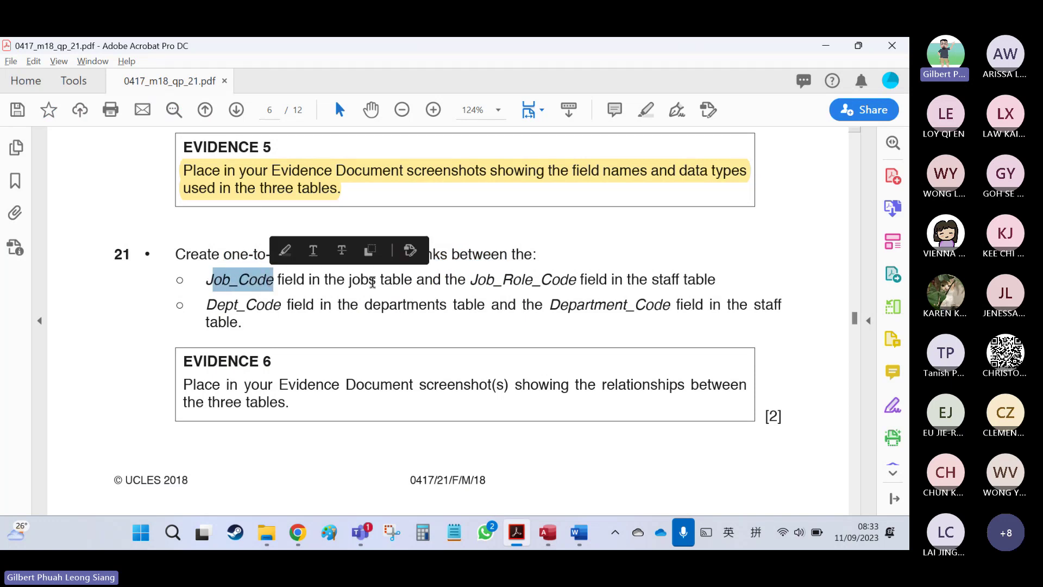
drag(340, 281, 582, 283)
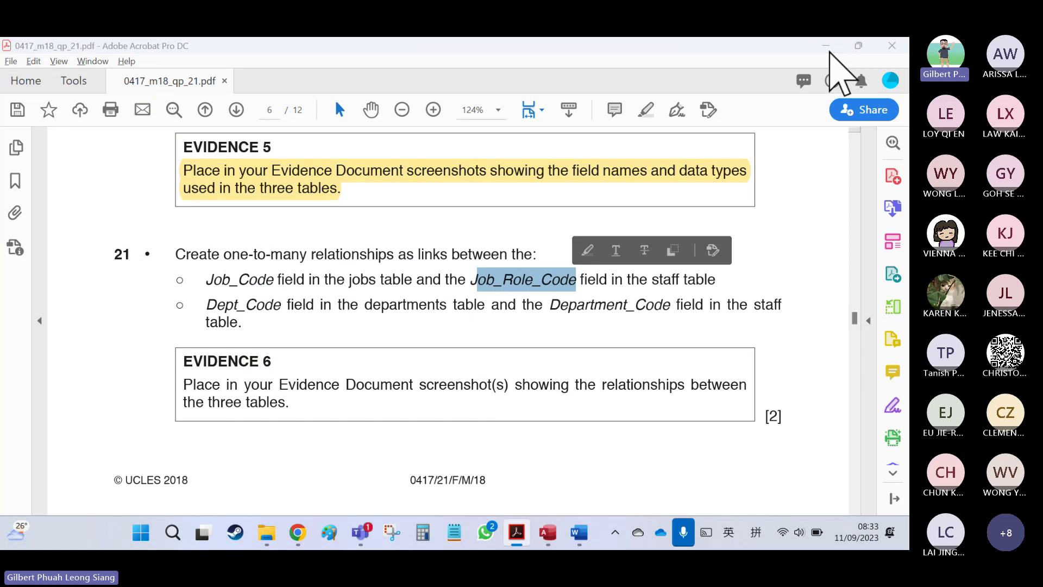
click(826, 48)
click(353, 197)
Link 1803JOBS Job_Code to 1803STAFF Job_Role_Code one-to-many with referential integrity enforced.
click(470, 217)
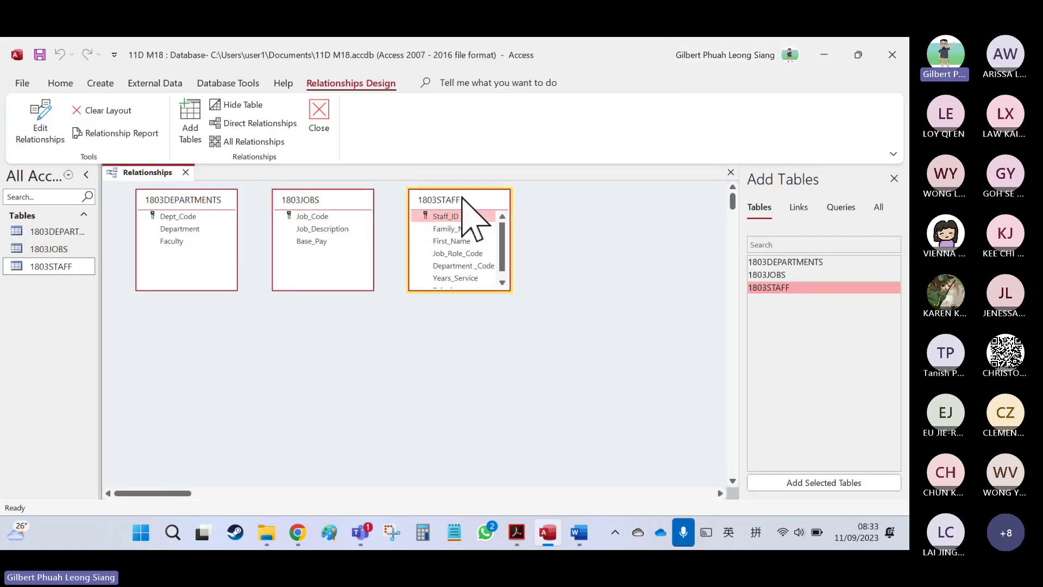
drag(472, 291, 472, 332)
click(295, 217)
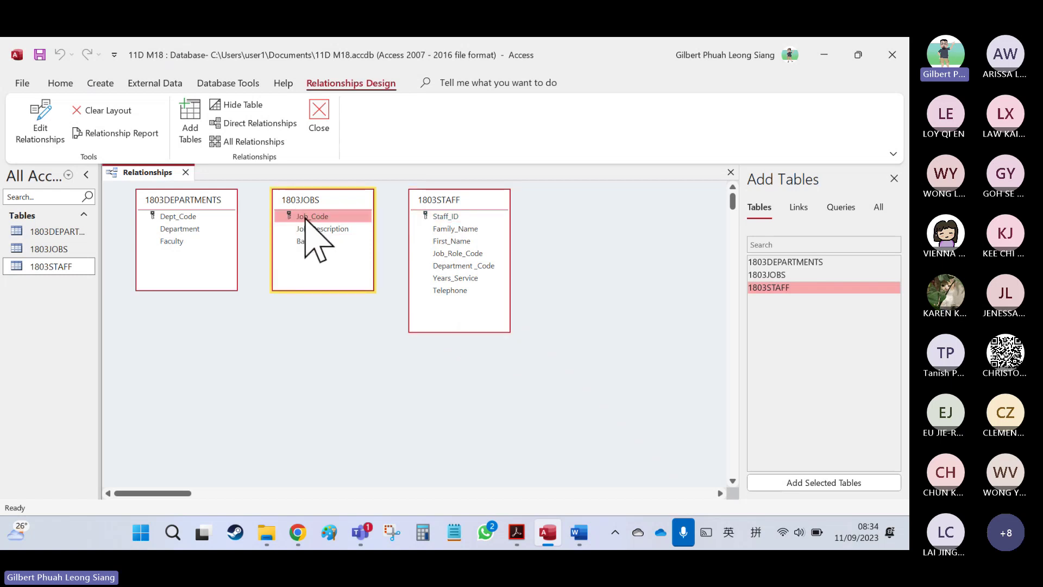
drag(305, 217, 445, 256)
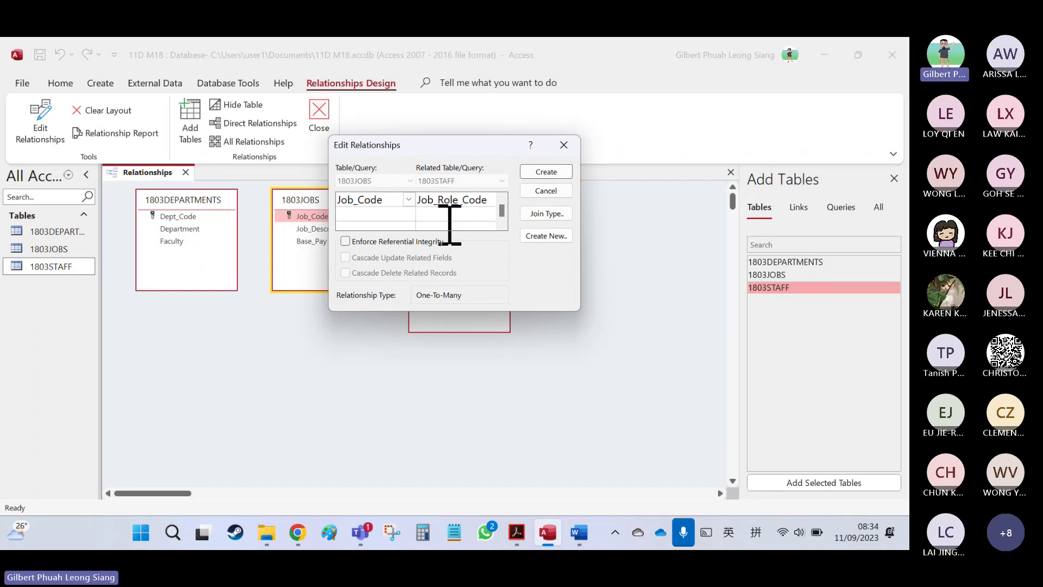
click(429, 241)
click(535, 173)
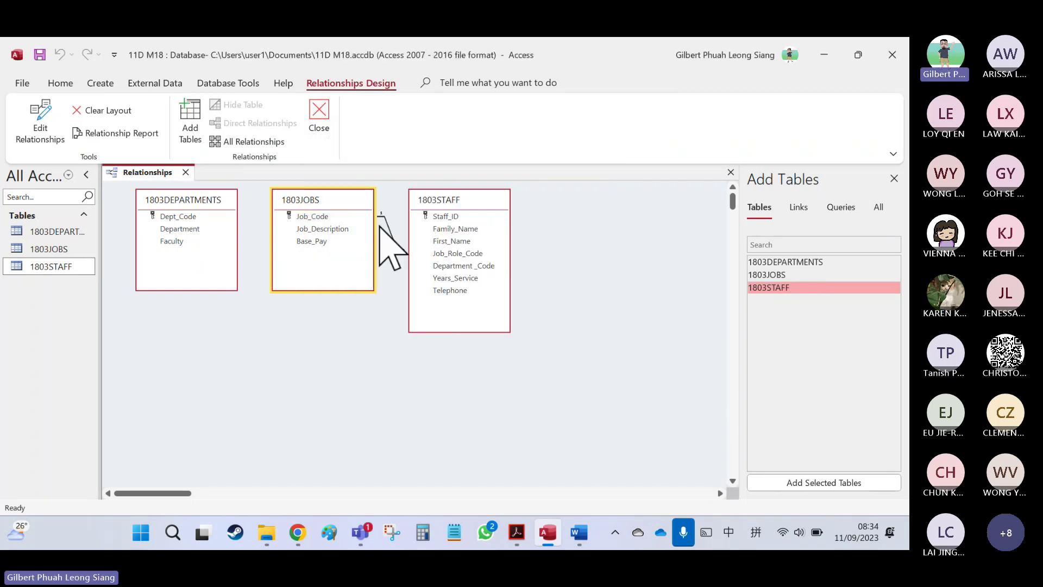
key(alt+Tab)
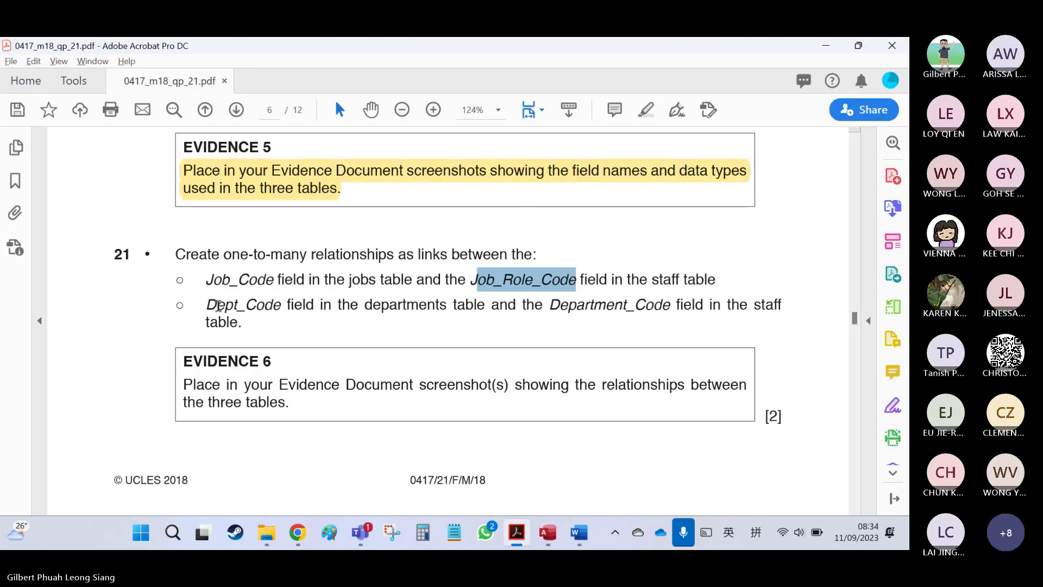
Check the Dept_Code link requirement, then place 1803STAFF between 1803DEPARTMENTS and 1803JOBS.
drag(209, 304, 547, 307)
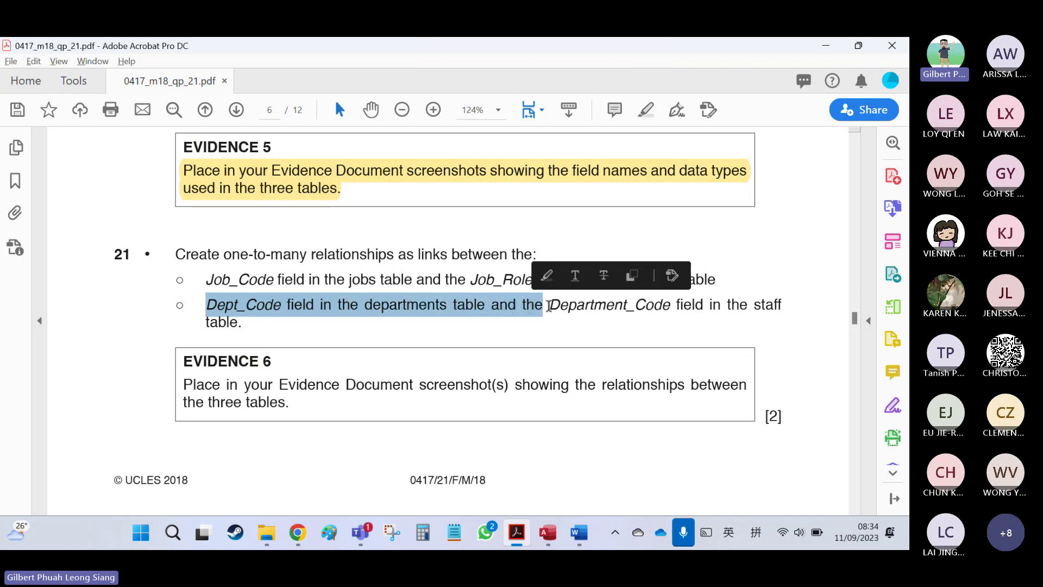
click(538, 305)
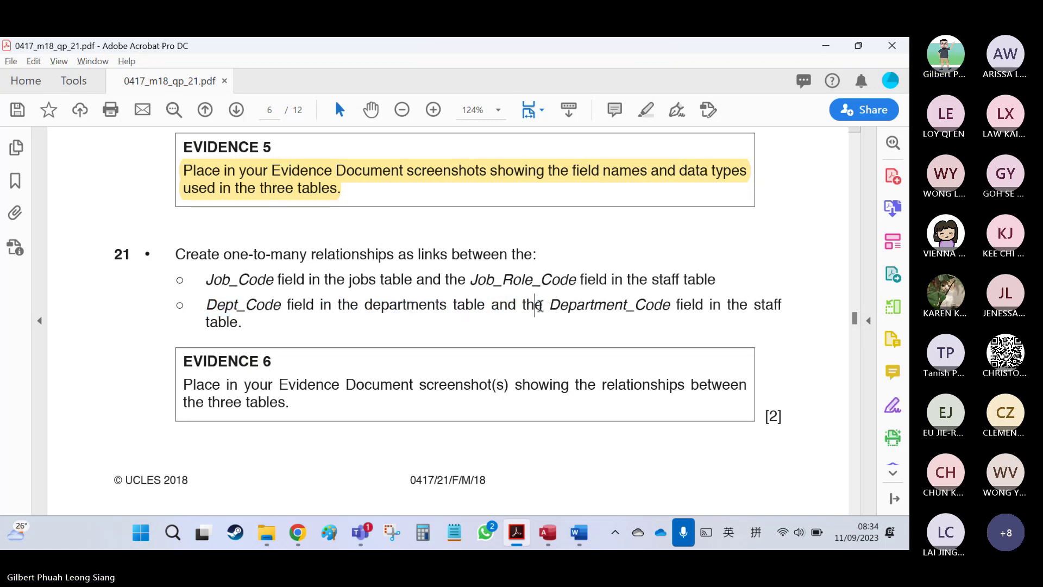
key(alt+Tab)
drag(335, 202, 624, 199)
drag(492, 215, 415, 241)
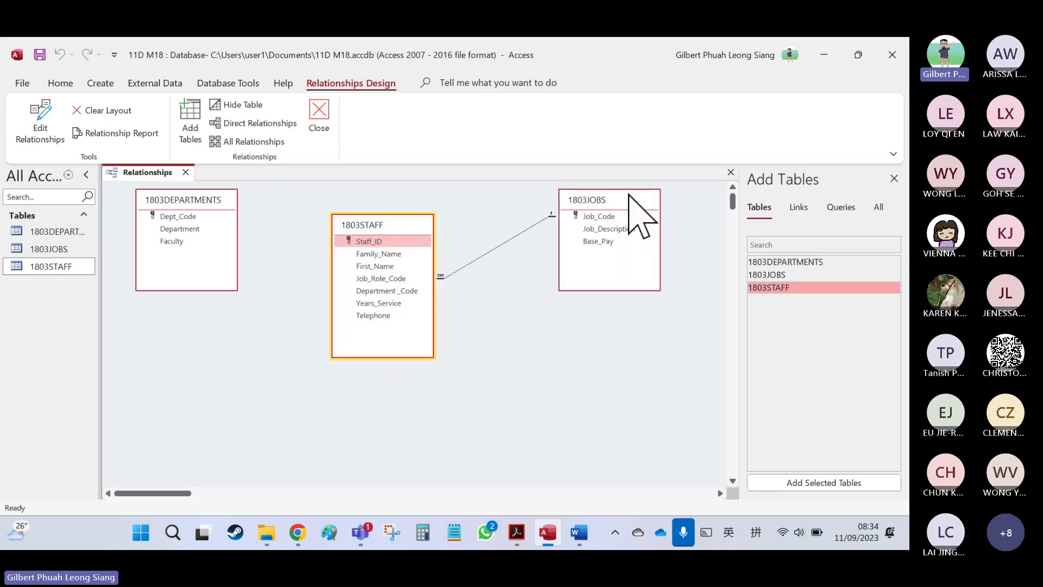
Place the tables side by side and link Dept_Code to Department _Code with integrity, cascade update and cascade delete.
drag(628, 194, 543, 199)
drag(174, 201, 233, 195)
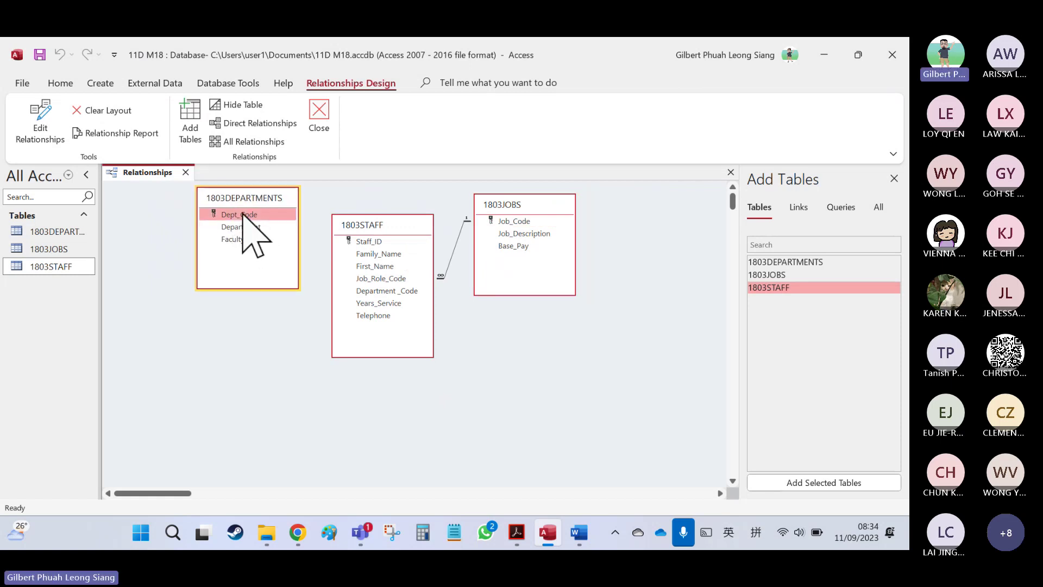
drag(243, 213, 366, 295)
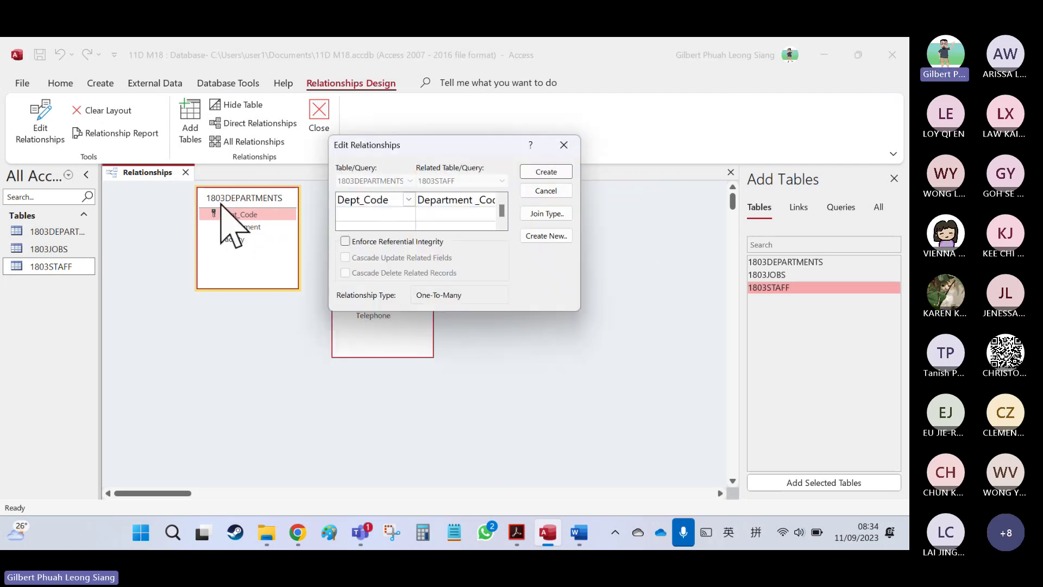
click(390, 242)
click(391, 258)
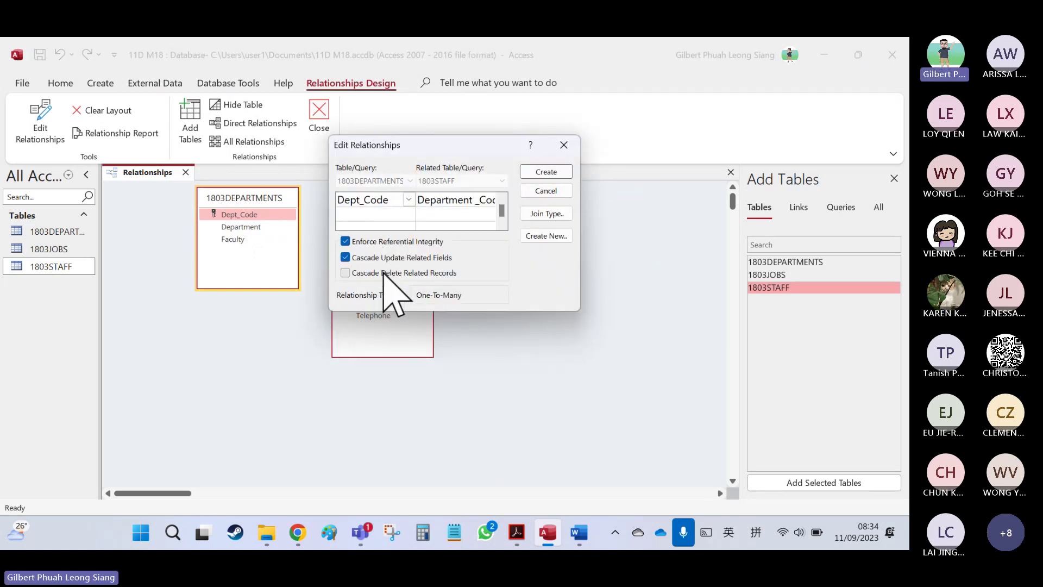
click(391, 273)
click(534, 172)
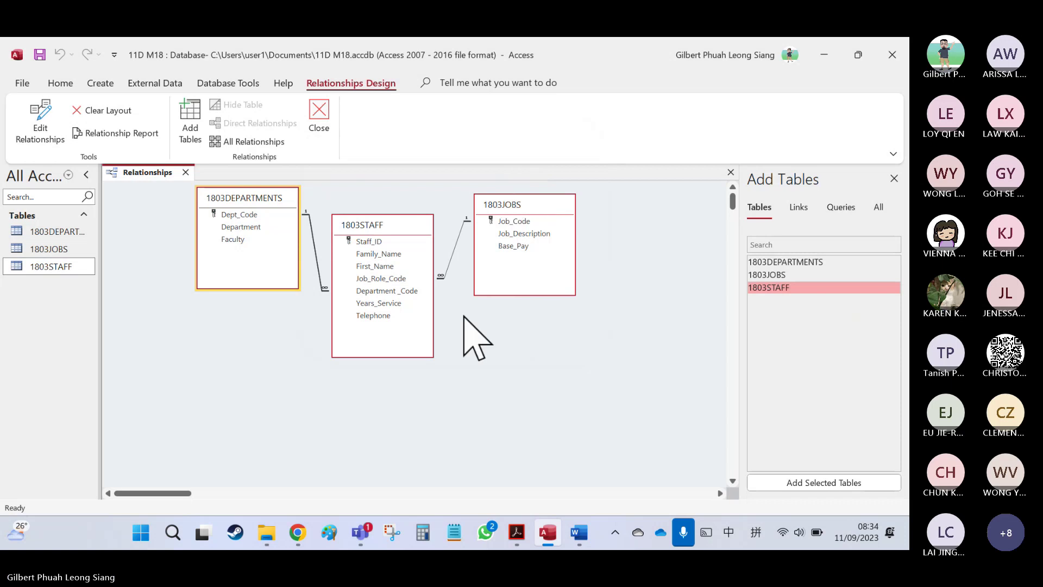
key(super+shift+s)
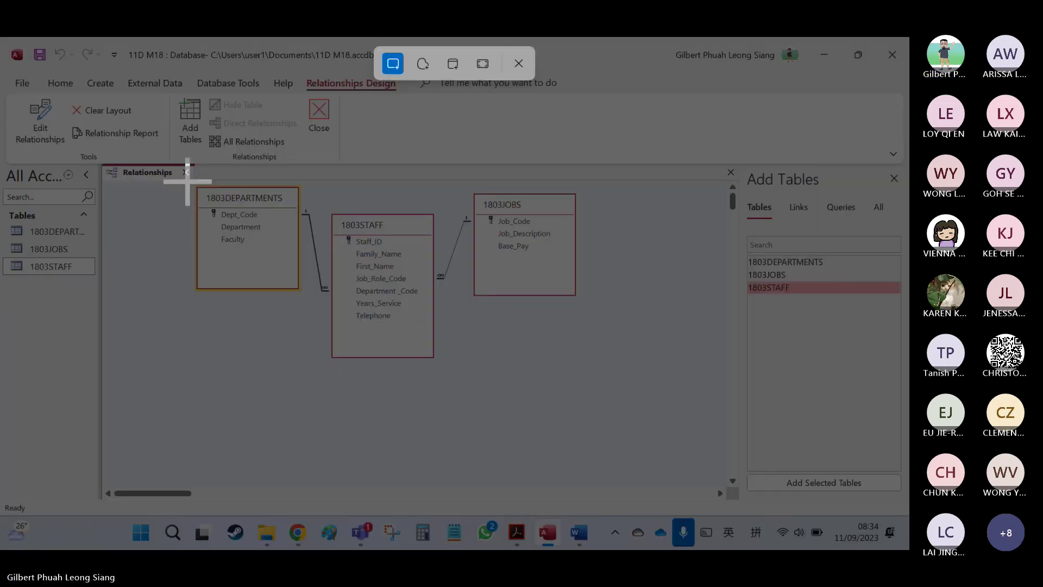
Paste a snip of the relationships diagram into the Word evidence document.
drag(188, 178, 592, 373)
click(582, 533)
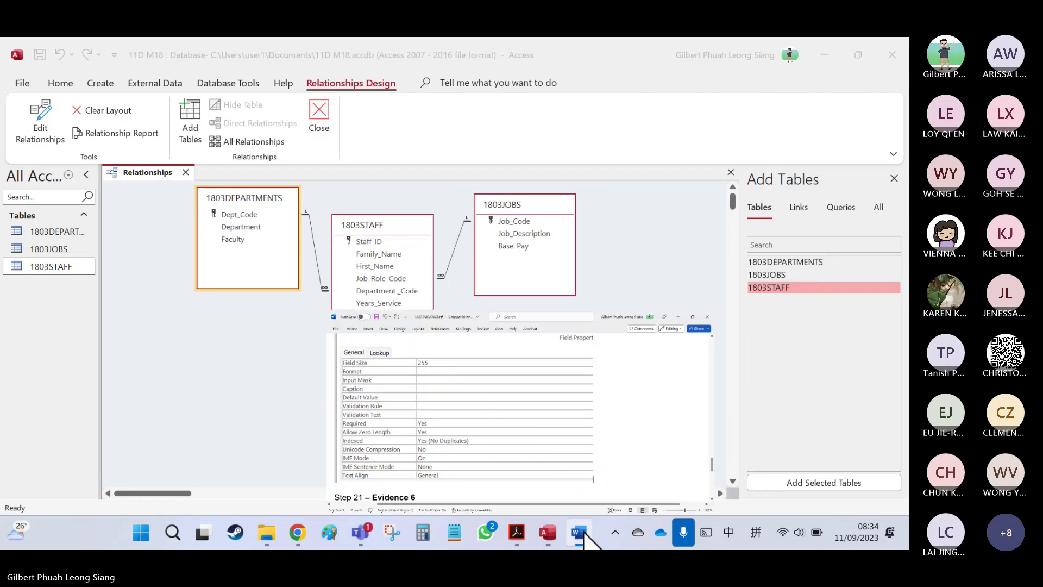
scroll(221, 220, down, 5)
key(ctrl+v)
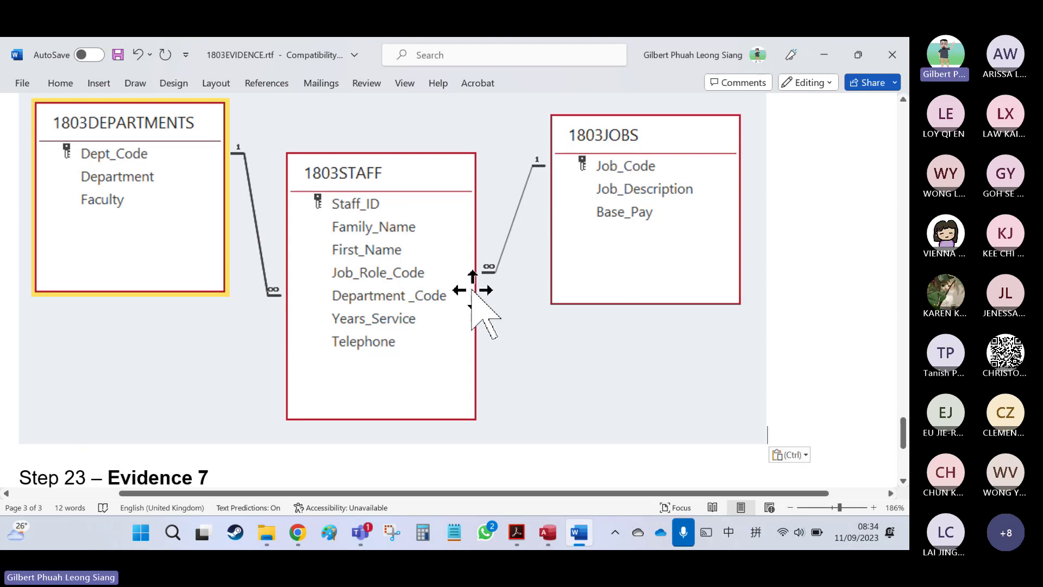
key(alt+Tab)
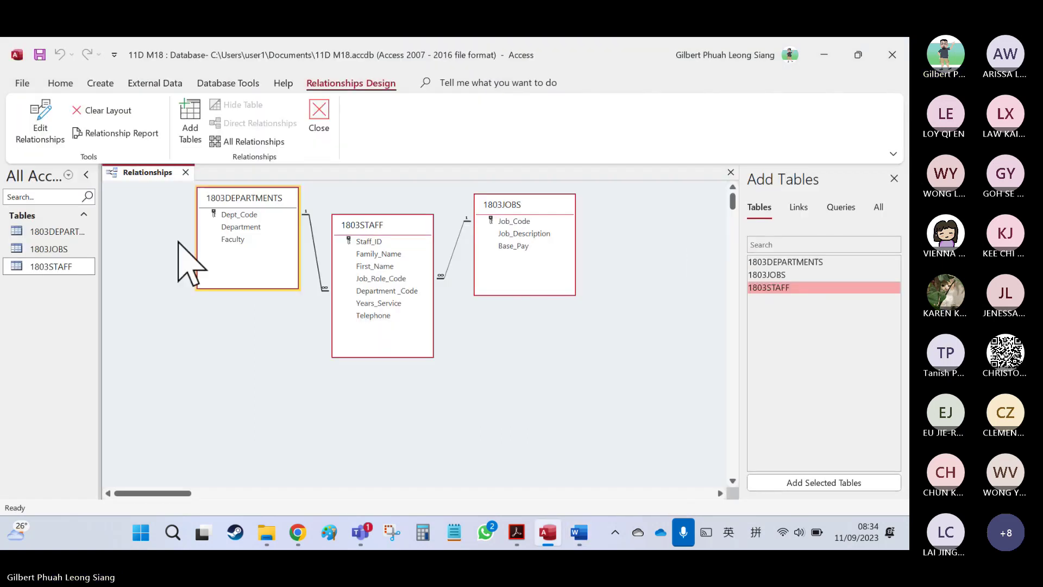
Add a screenshot of the departments–staff relationship settings to the evidence document.
double_click(309, 225)
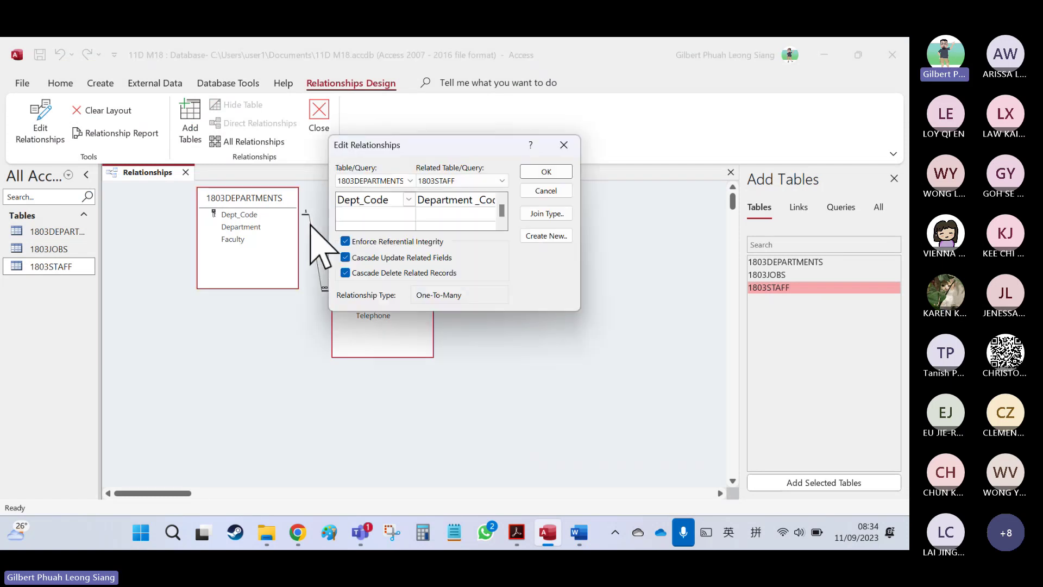
key(super+shift+s)
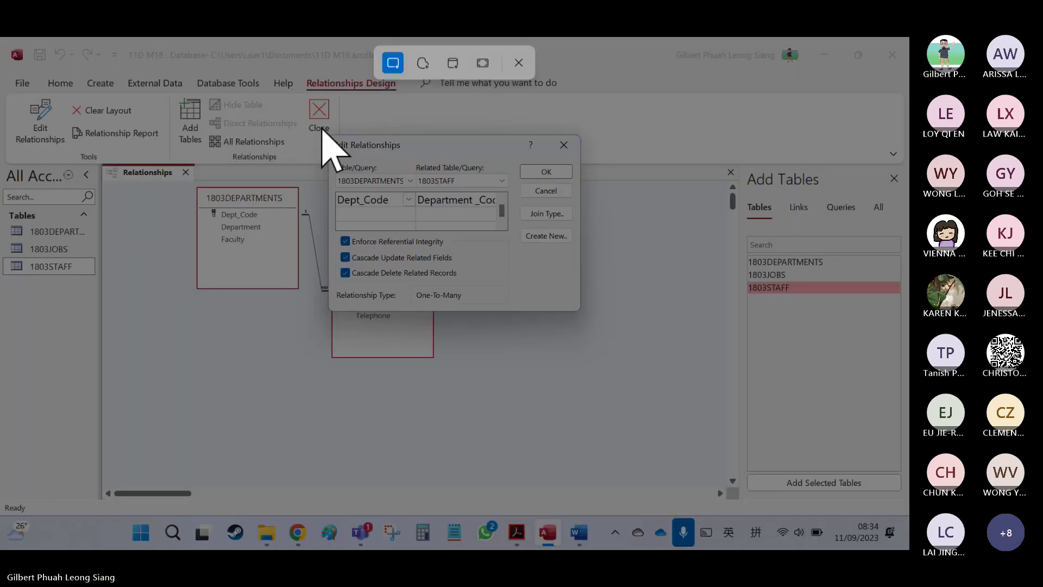
drag(322, 128, 584, 322)
click(579, 535)
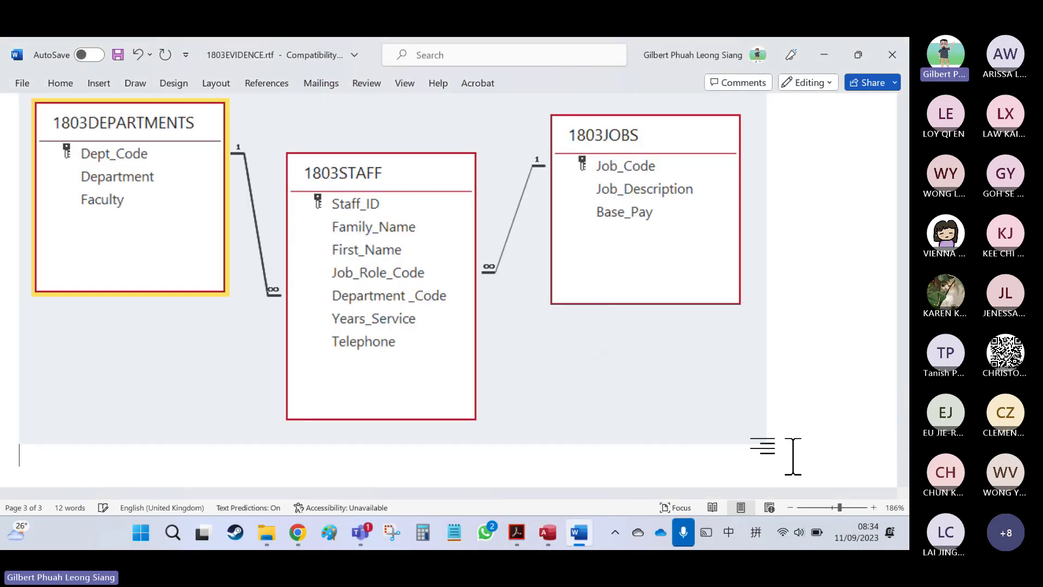
key(ctrl+v)
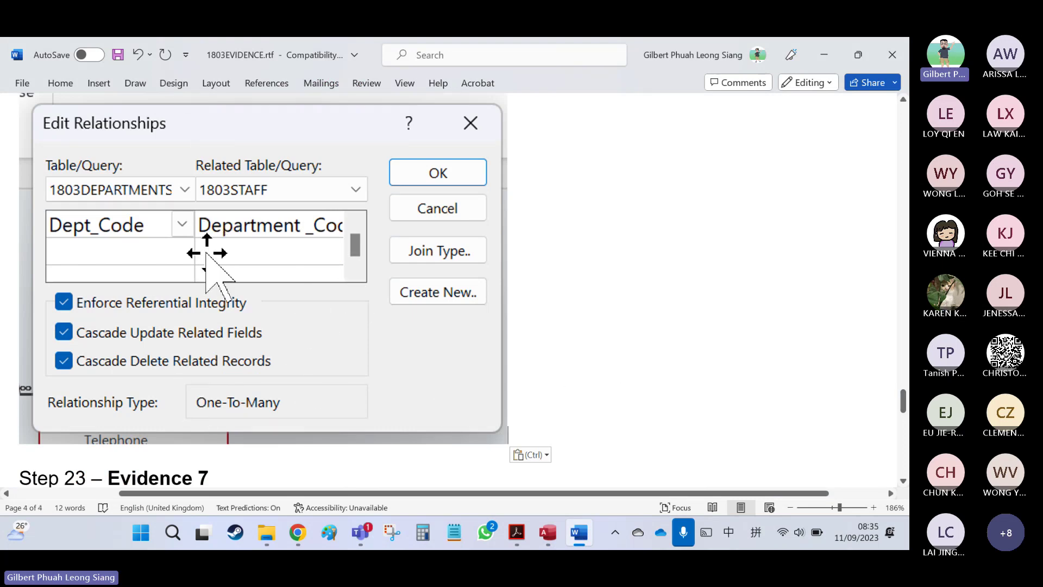
key(alt+Tab)
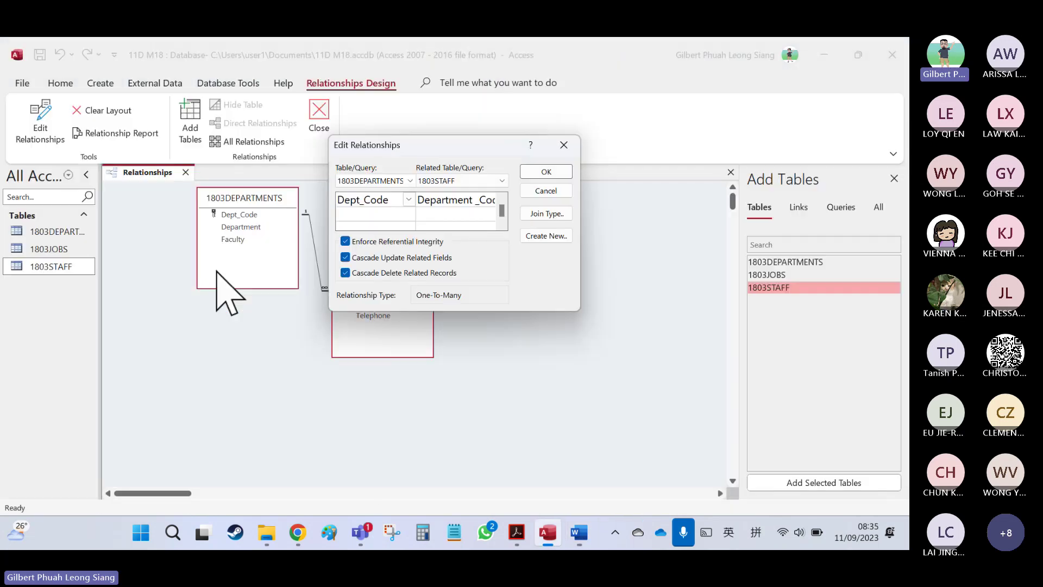
click(562, 146)
Add a screenshot of the jobs–staff relationship settings to the evidence document.
double_click(452, 256)
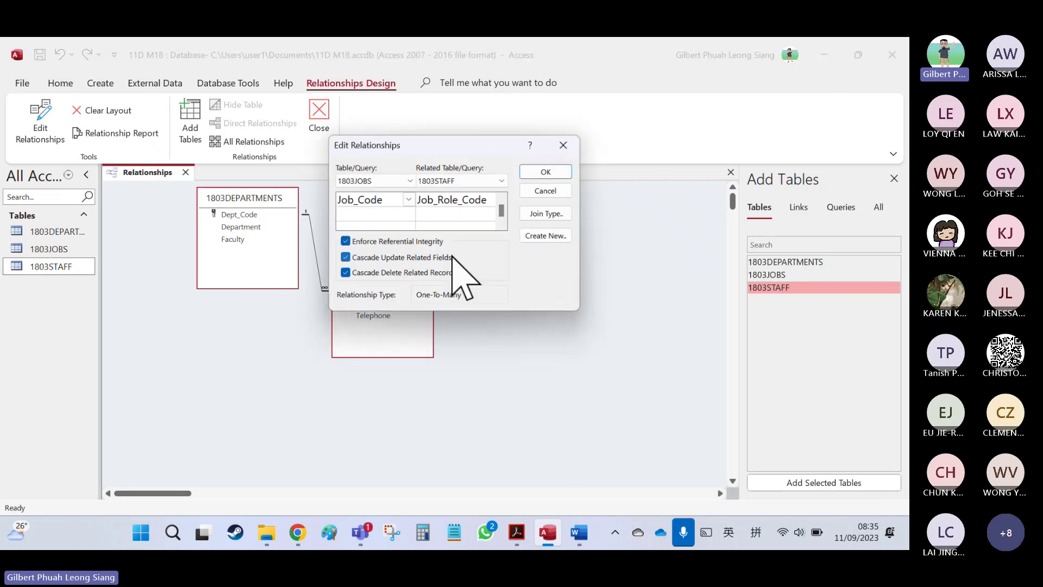
key(super+shift+s)
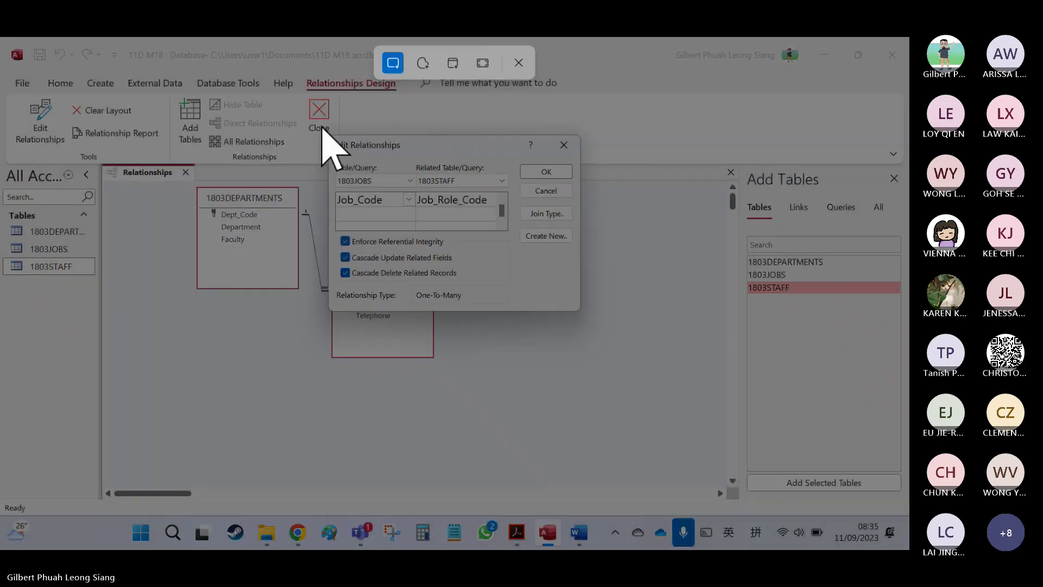
drag(326, 128, 585, 315)
click(563, 145)
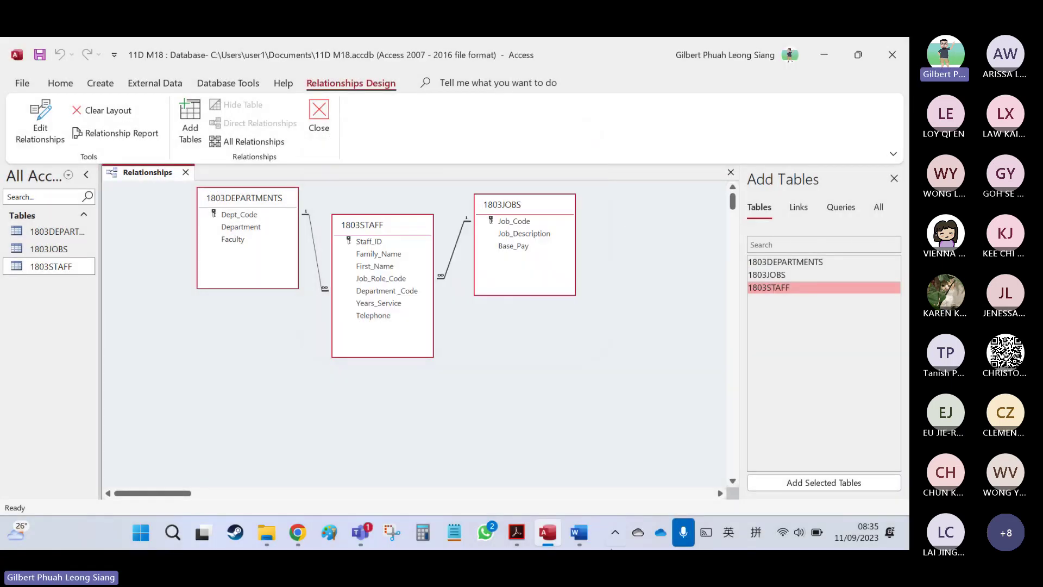
mouse_move(580, 538)
click(537, 413)
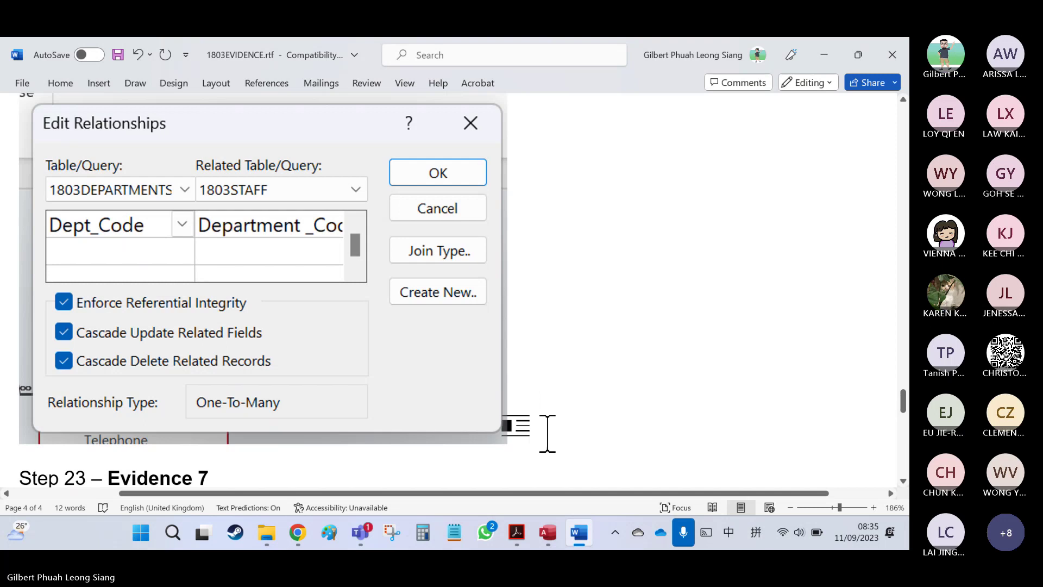
key(ctrl+v)
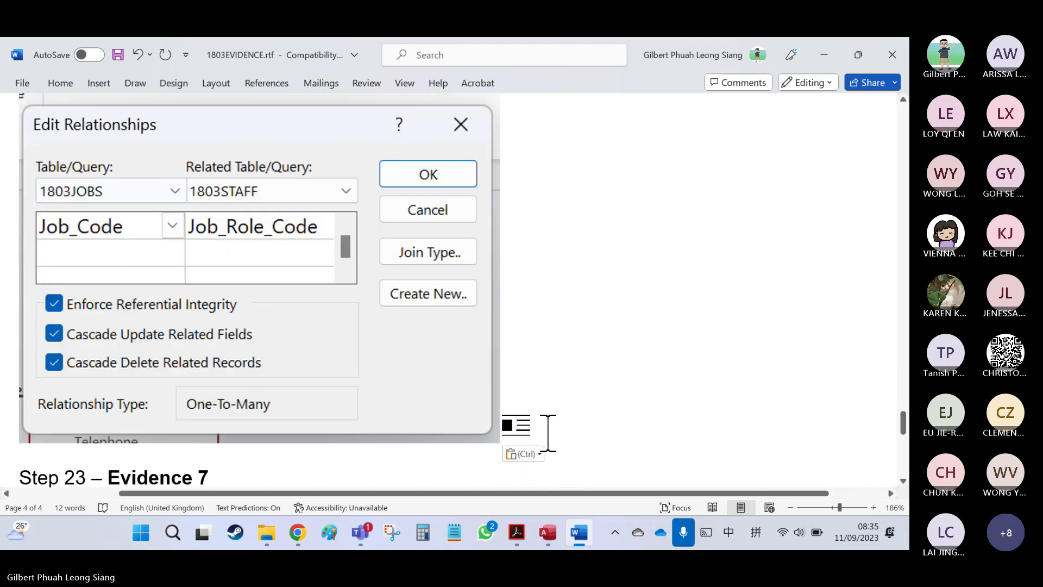
key(alt+Tab)
key(alt+Tab)
Select question 21's text and the Evidence 6 box, then highlight them yellow.
key(Tab)
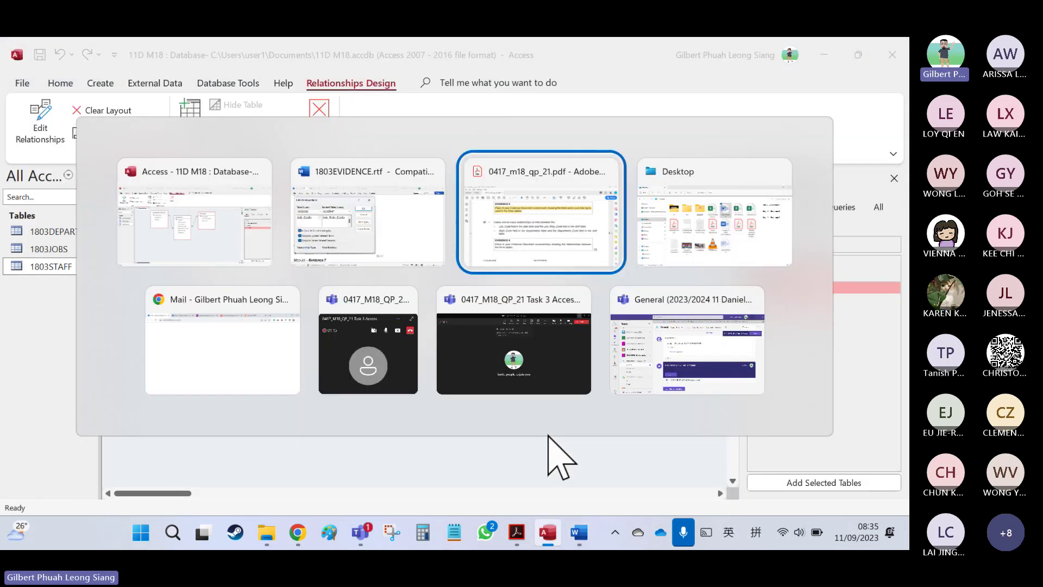
drag(174, 252, 301, 403)
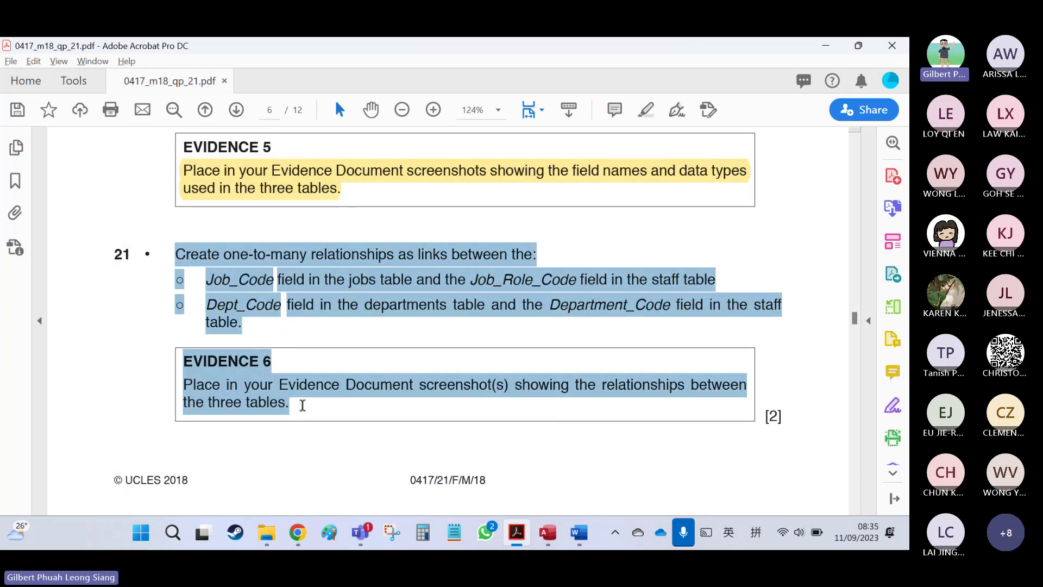
click(270, 413)
drag(298, 407, 231, 346)
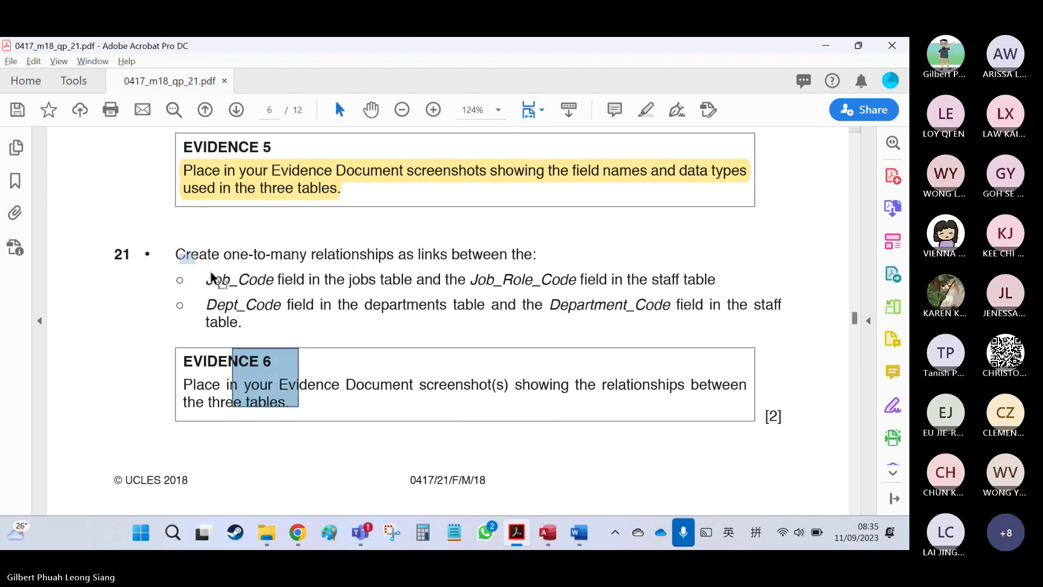
drag(211, 273, 301, 339)
click(328, 298)
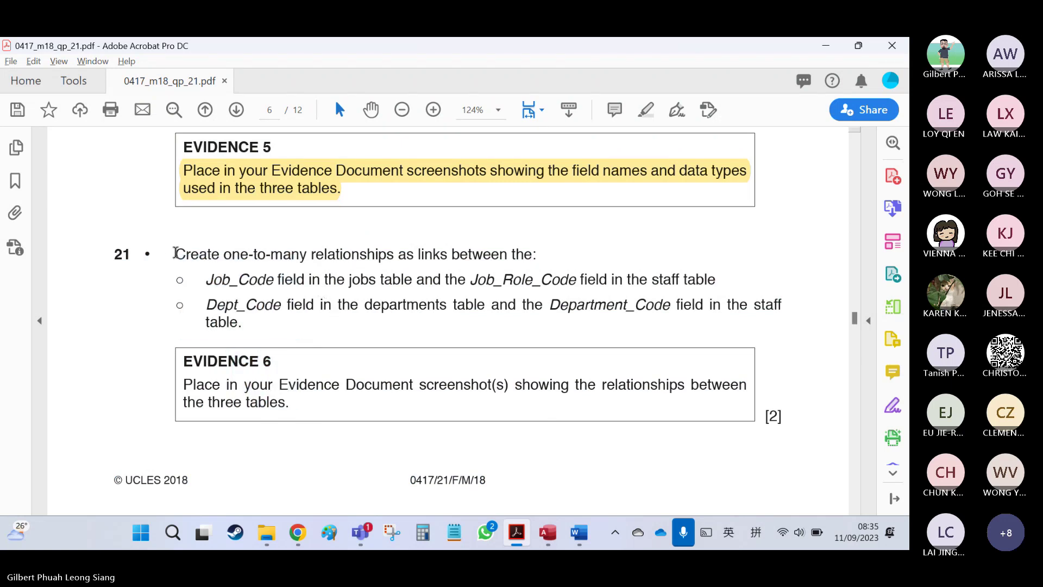
drag(174, 253, 280, 407)
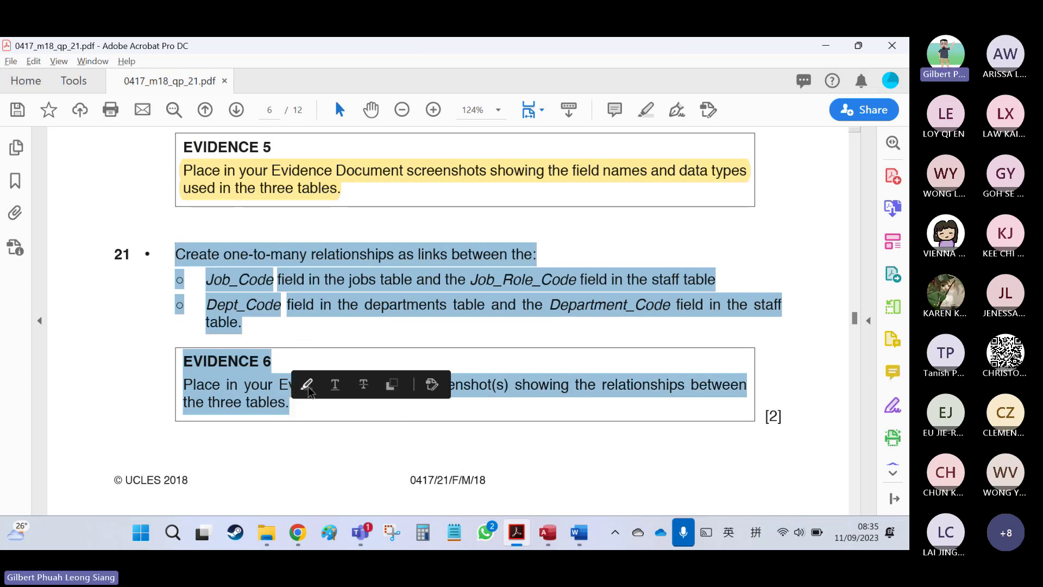
click(305, 387)
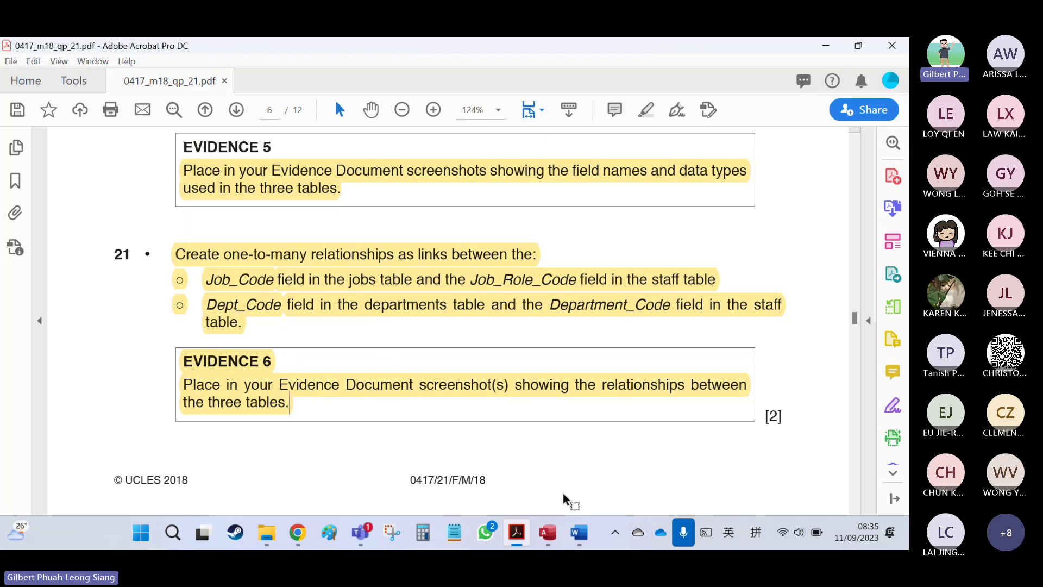
click(579, 533)
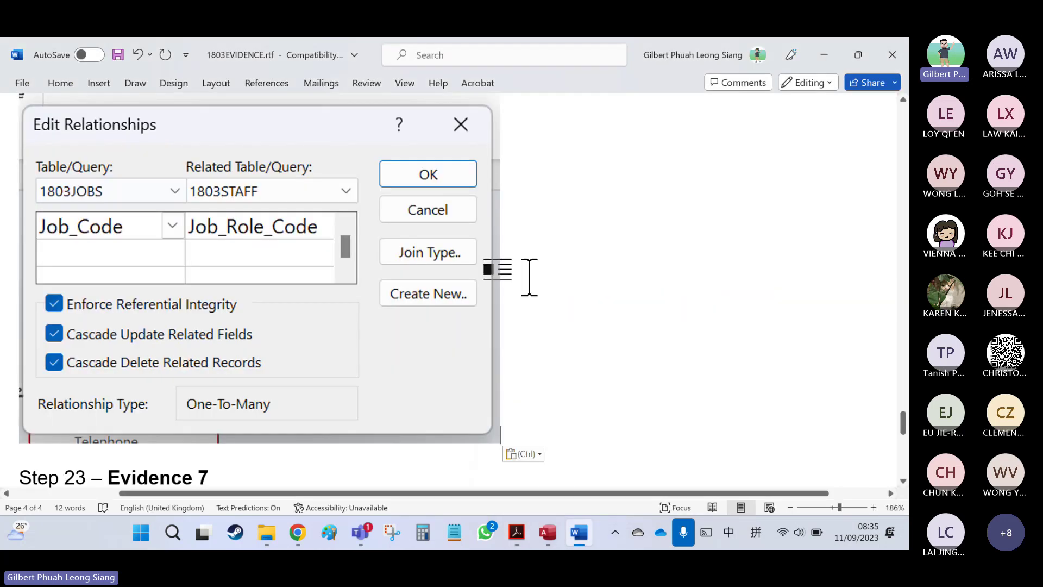
ctrl+scroll(530, 277, down, 7)
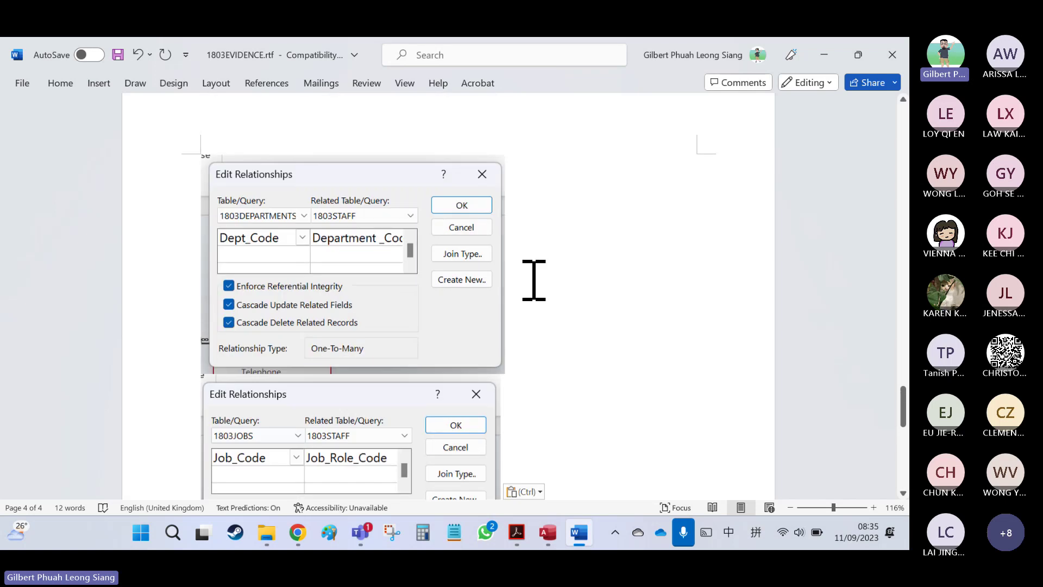
scroll(534, 280, up, 15)
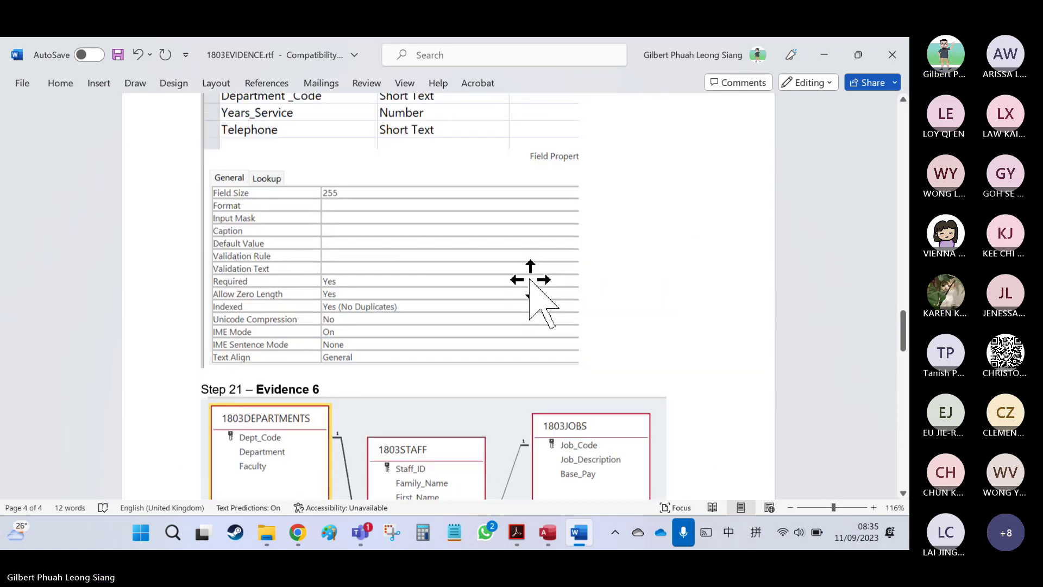
scroll(532, 280, up, 15)
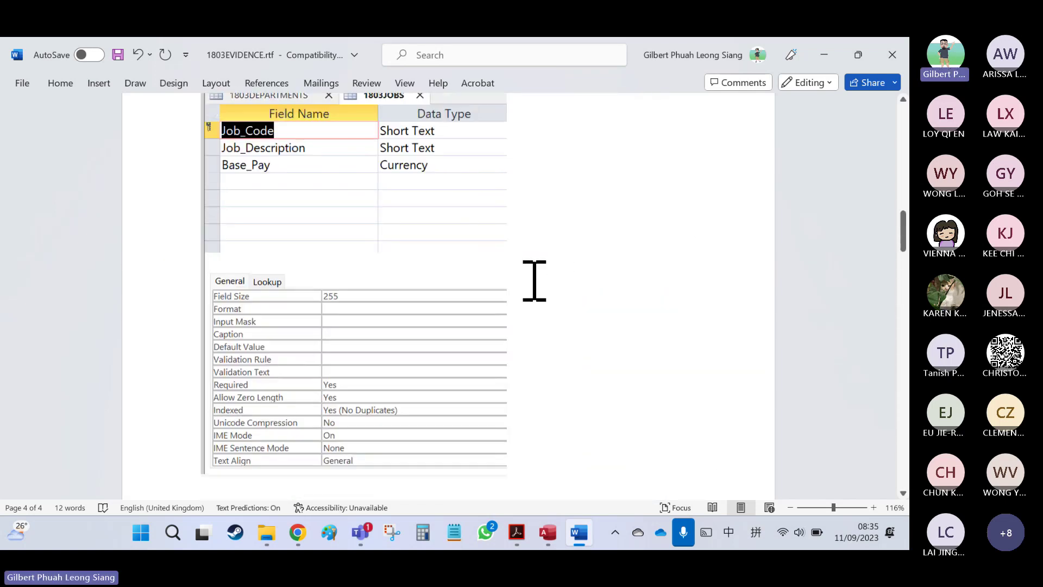
scroll(534, 280, up, 20)
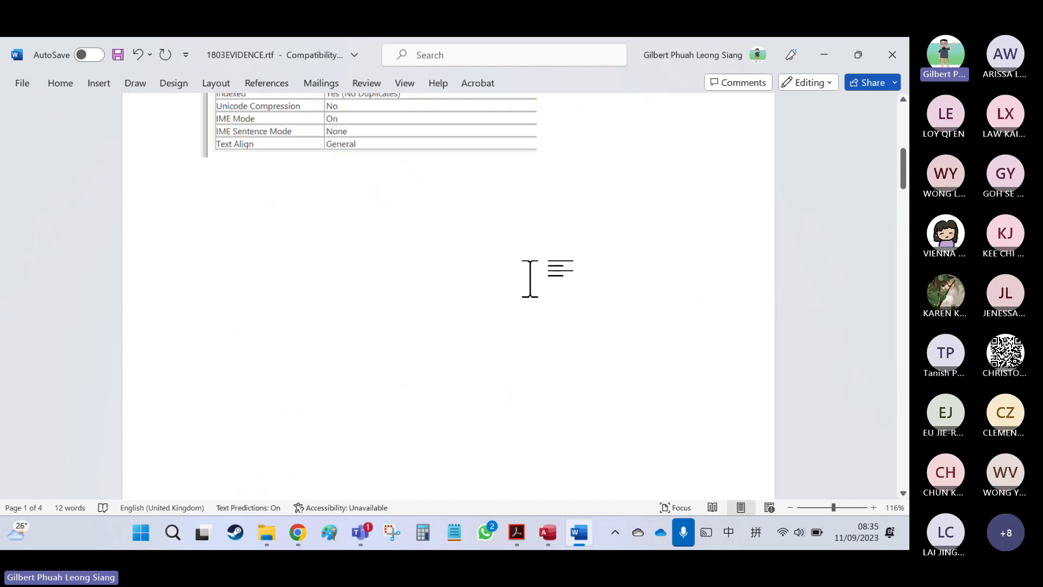
scroll(530, 279, down, 2)
scroll(530, 279, up, 4)
scroll(531, 279, down, 5)
scroll(530, 280, down, 6)
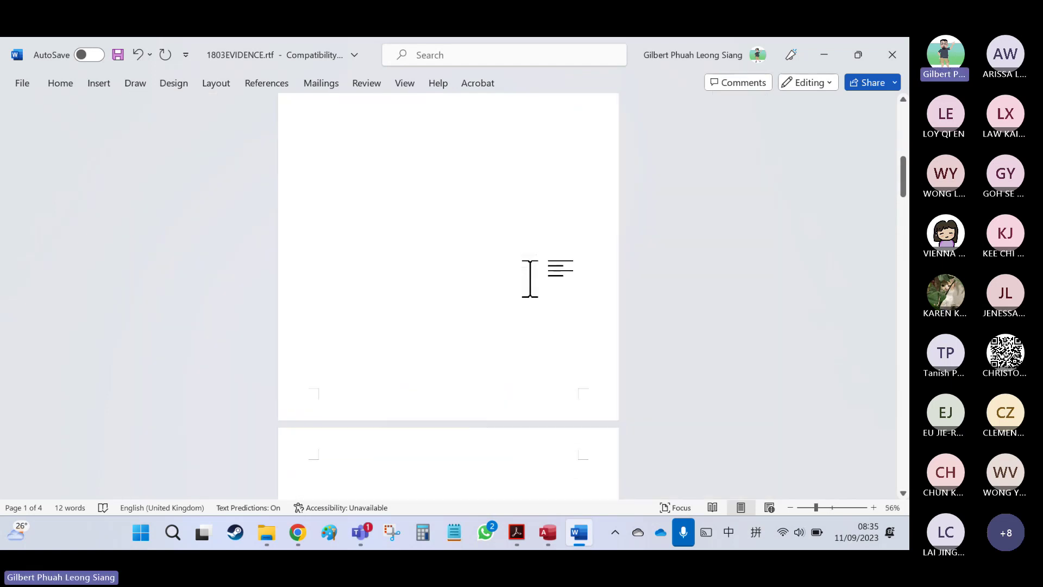
scroll(531, 280, down, 5)
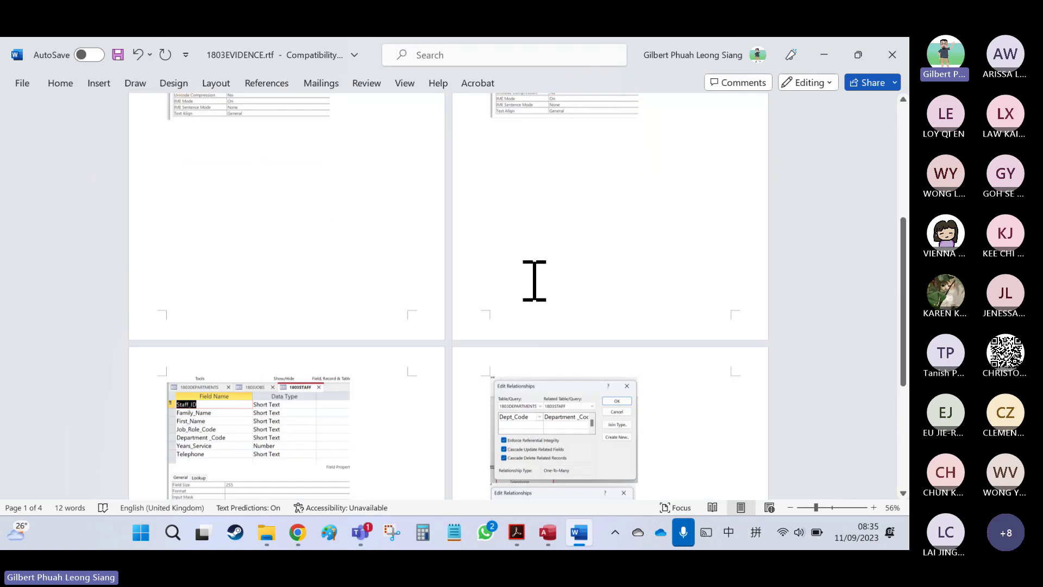
scroll(534, 280, down, 5)
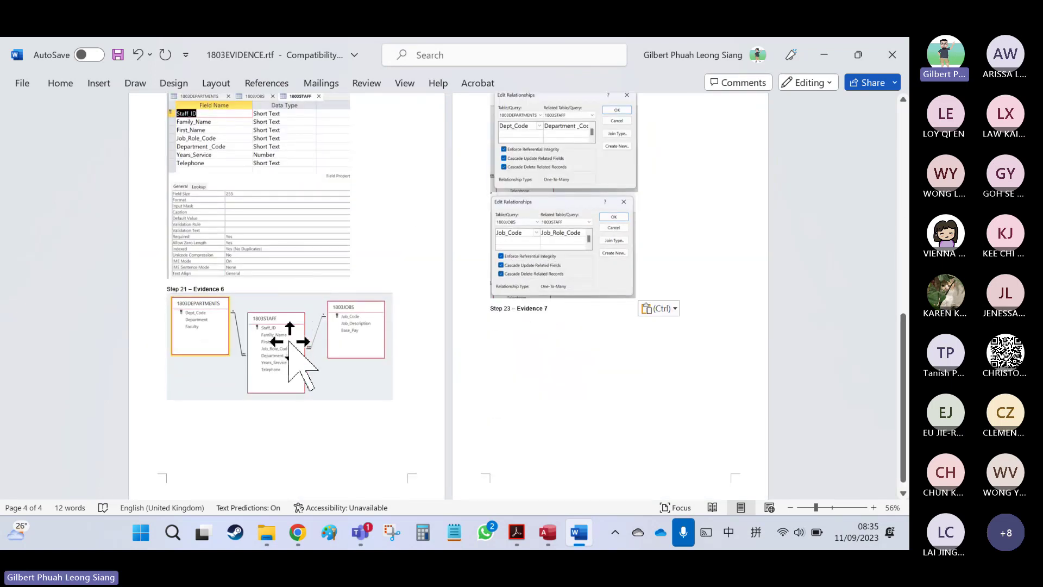
click(289, 341)
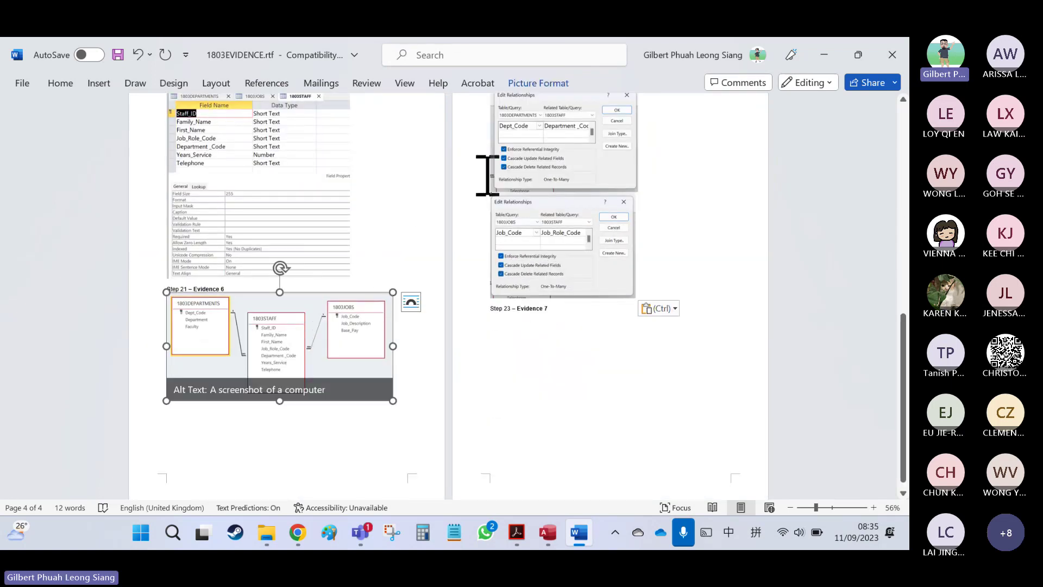
click(554, 174)
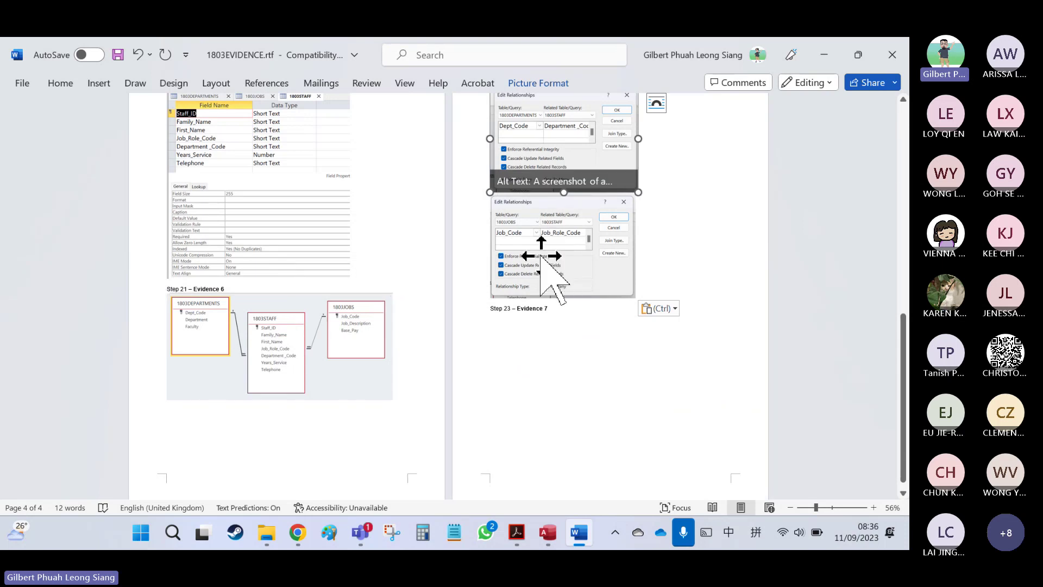
click(427, 312)
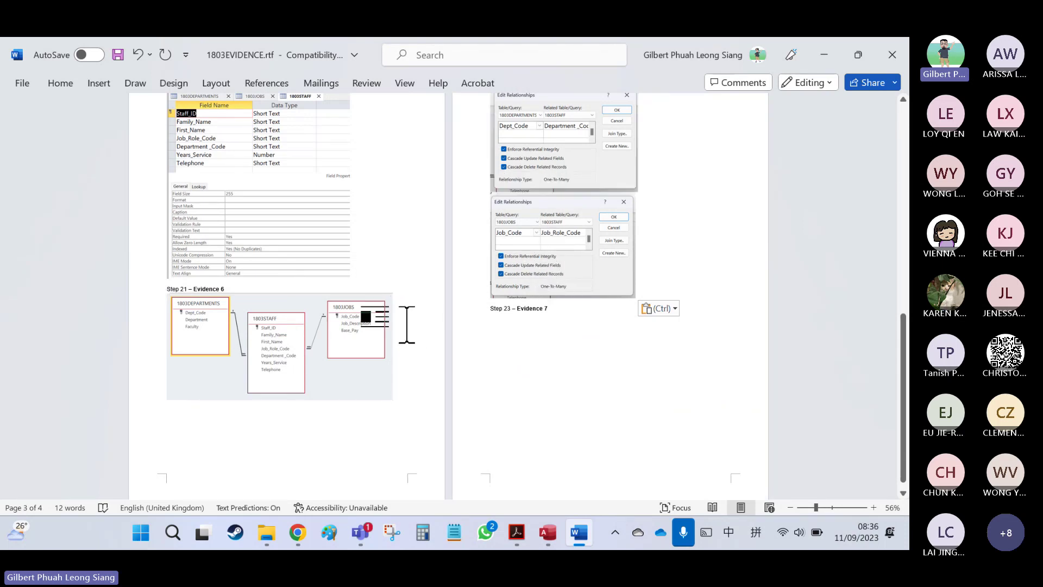
click(259, 333)
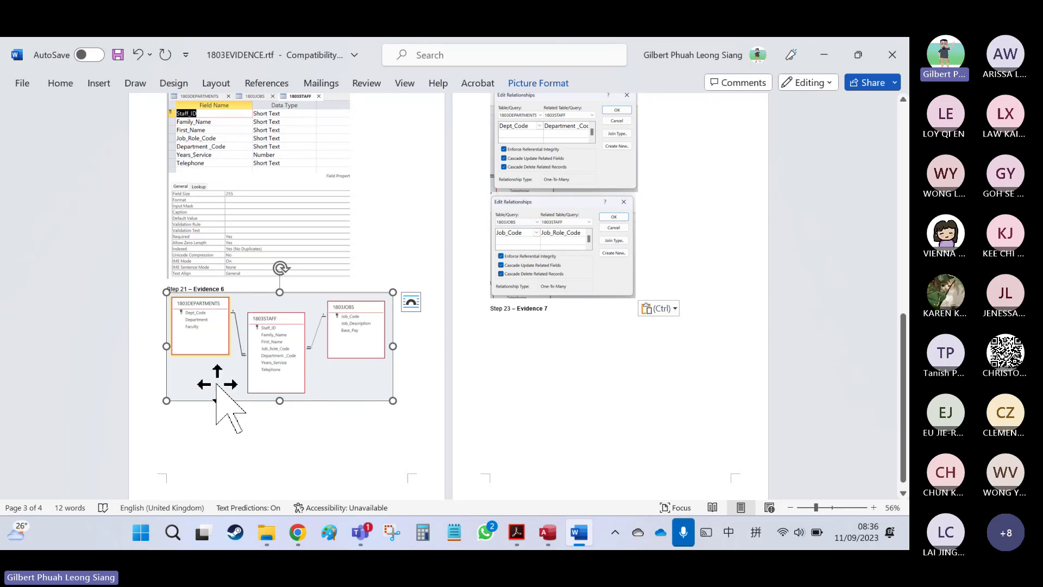
click(547, 152)
click(538, 243)
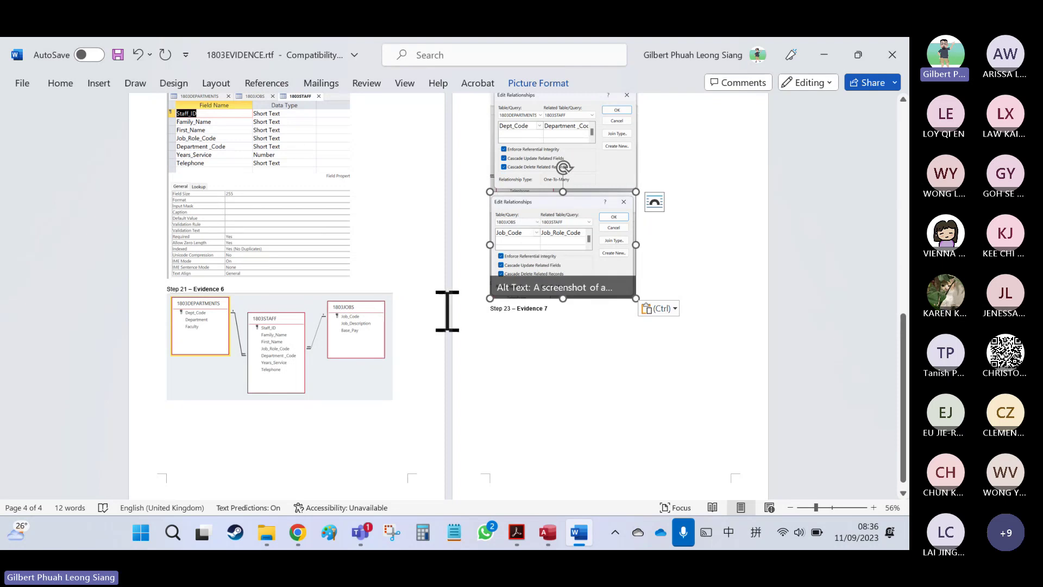
click(429, 333)
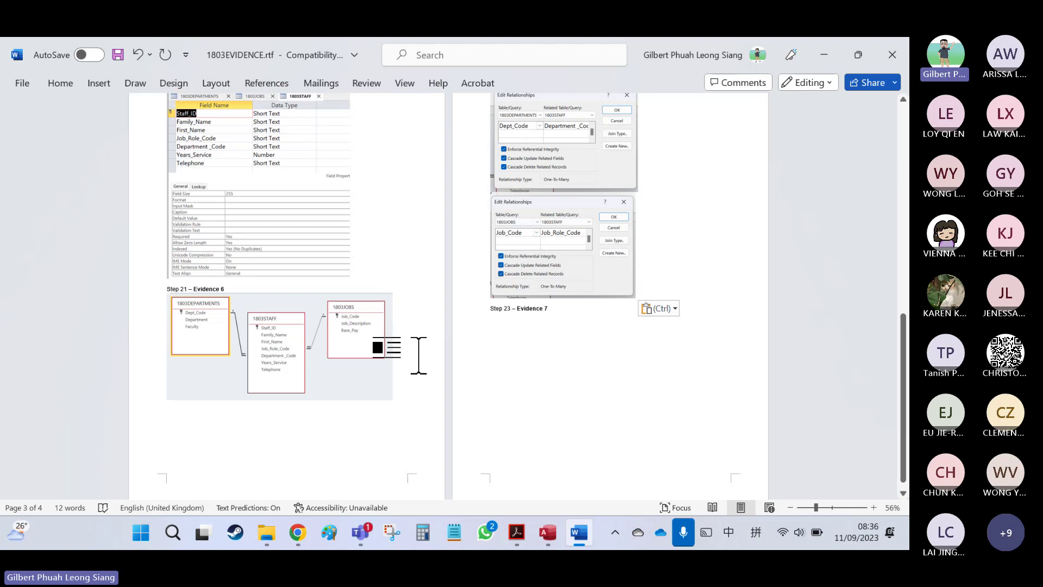
click(328, 346)
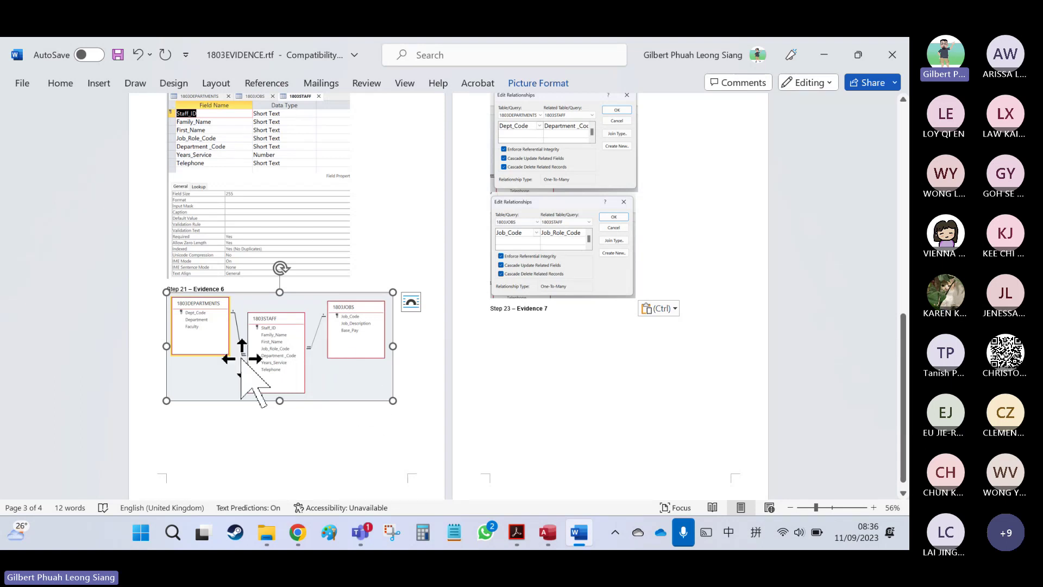
click(546, 166)
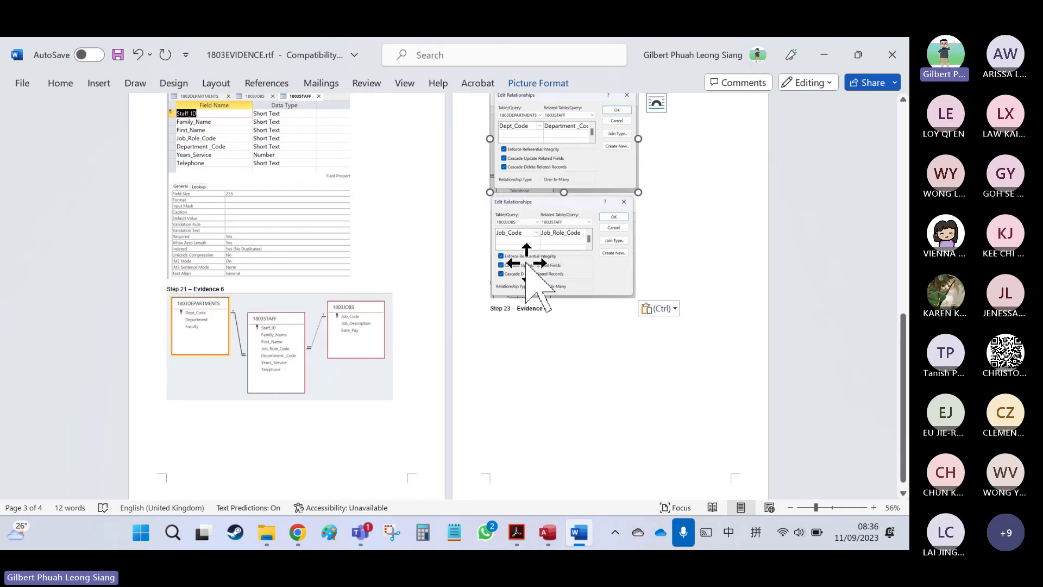
click(527, 263)
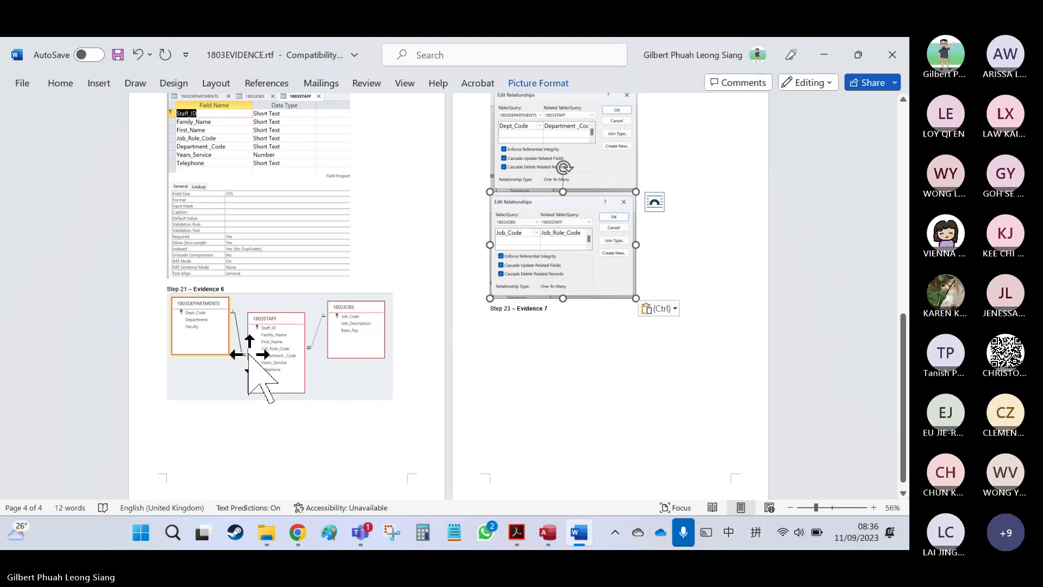
key(alt+Tab)
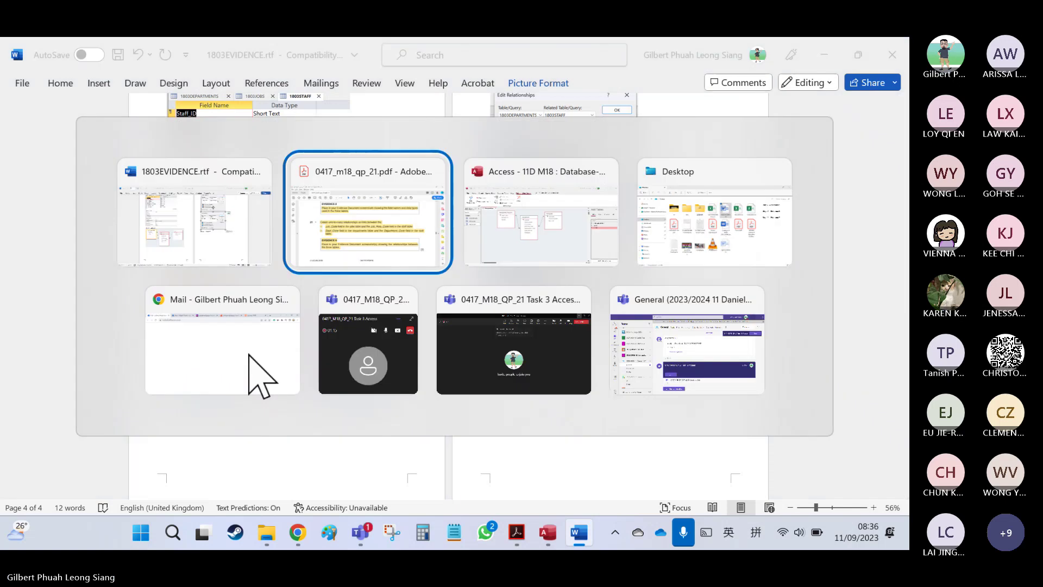
Scroll to question 22 about the staff data entry form and select its text.
scroll(249, 356, down, 5)
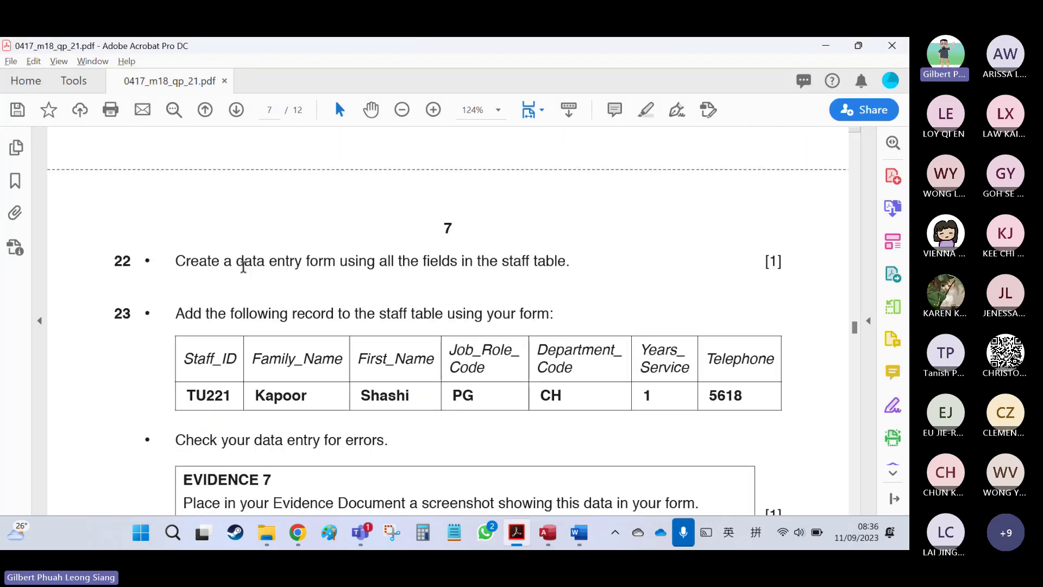
drag(178, 262, 541, 261)
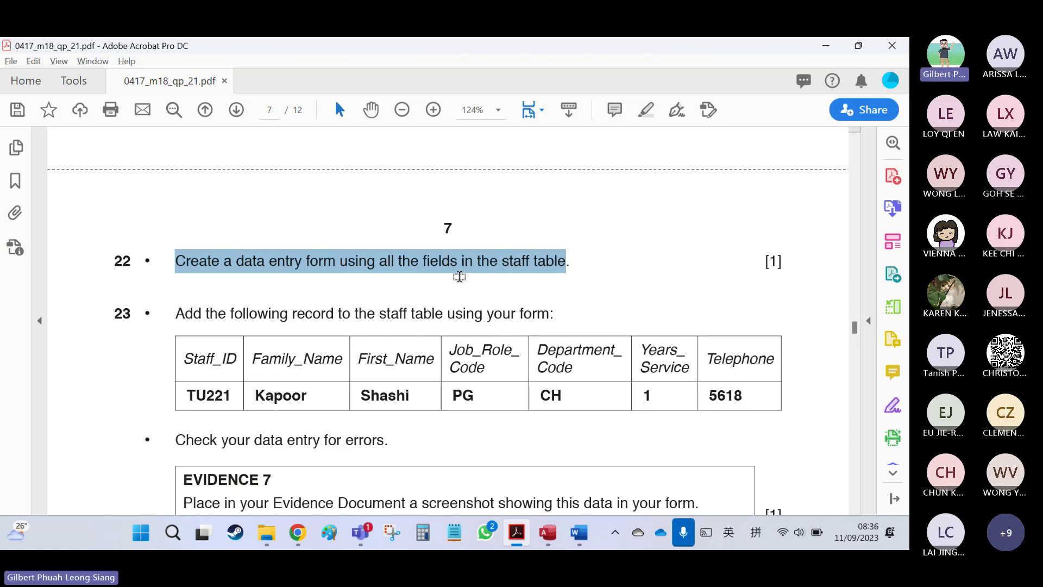
key(alt+Tab)
key(alt+Tab)
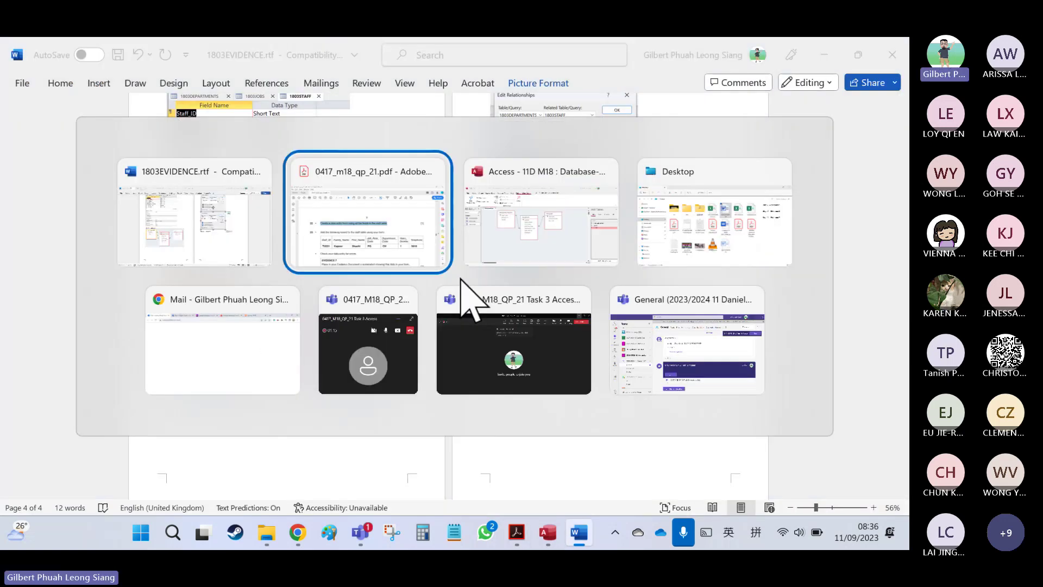
key(alt+Tab)
Close the relationships view, saving its layout, and launch the Form Wizard.
click(320, 129)
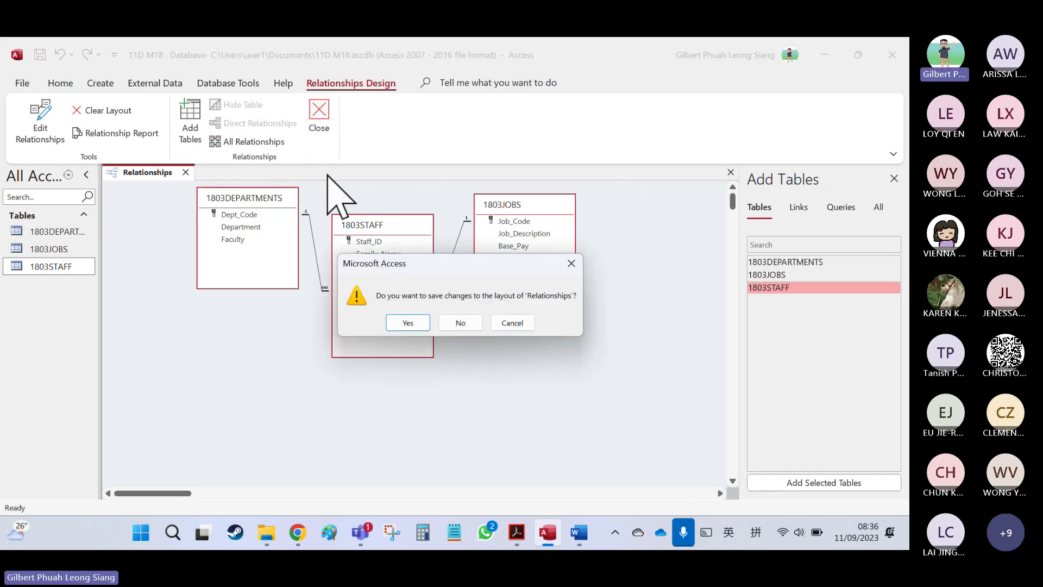
click(405, 322)
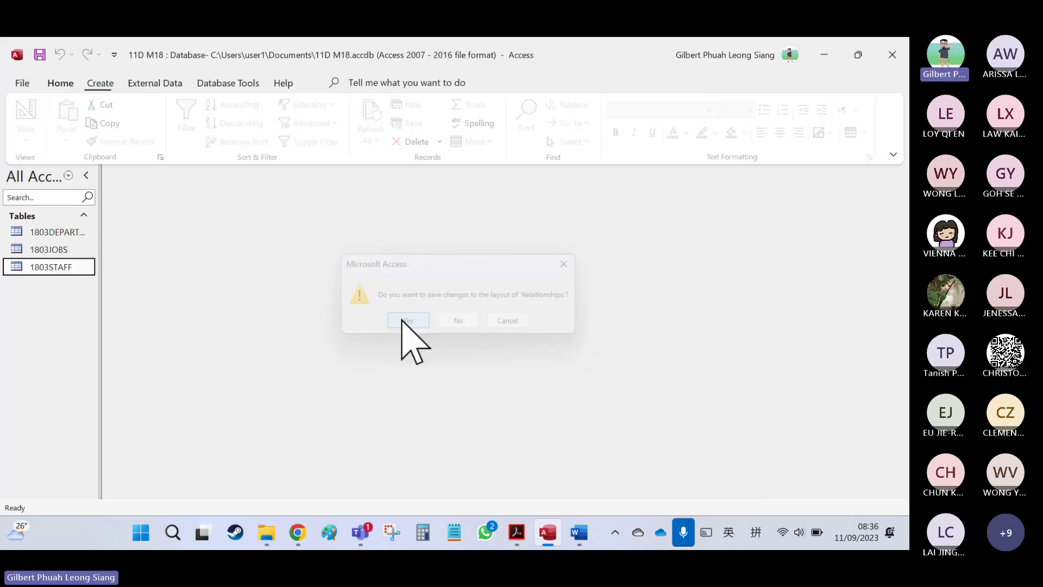
click(101, 83)
click(377, 104)
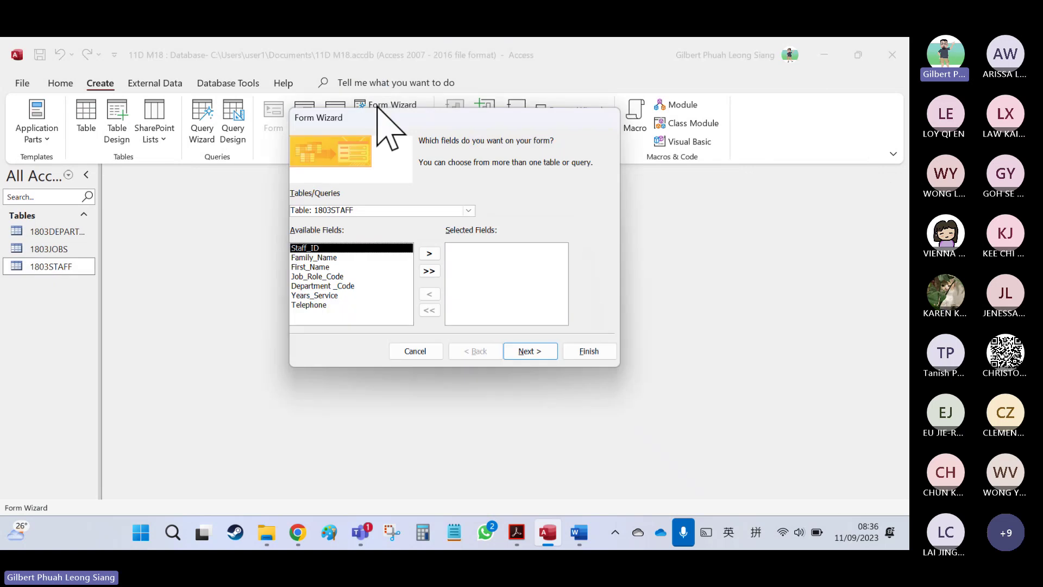
Add all fields from 1803STAFF, 1803JOBS and 1803DEPARTMENTS, keeping the columnar layout.
click(429, 271)
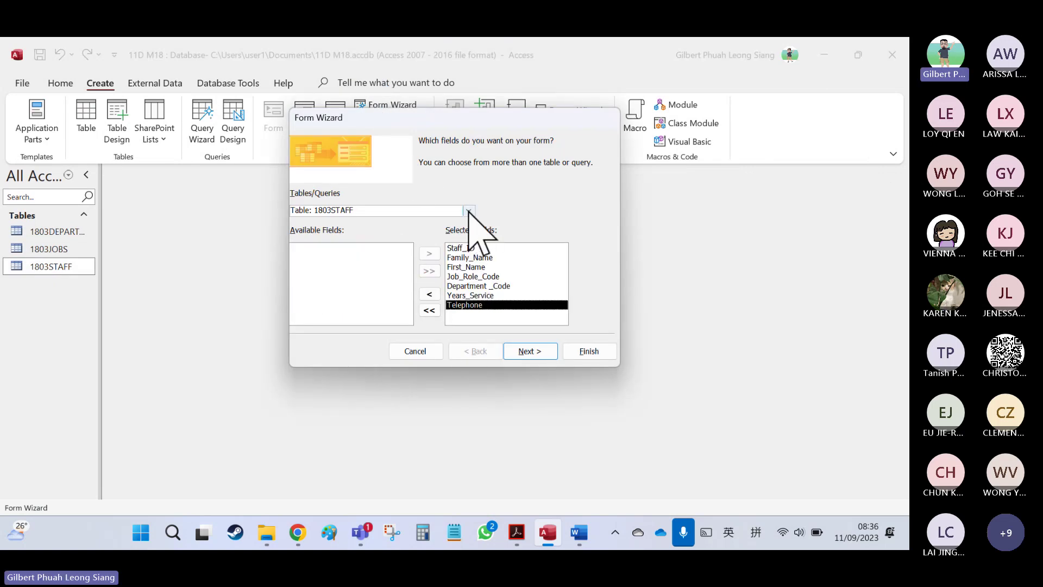
click(468, 210)
click(387, 232)
click(429, 270)
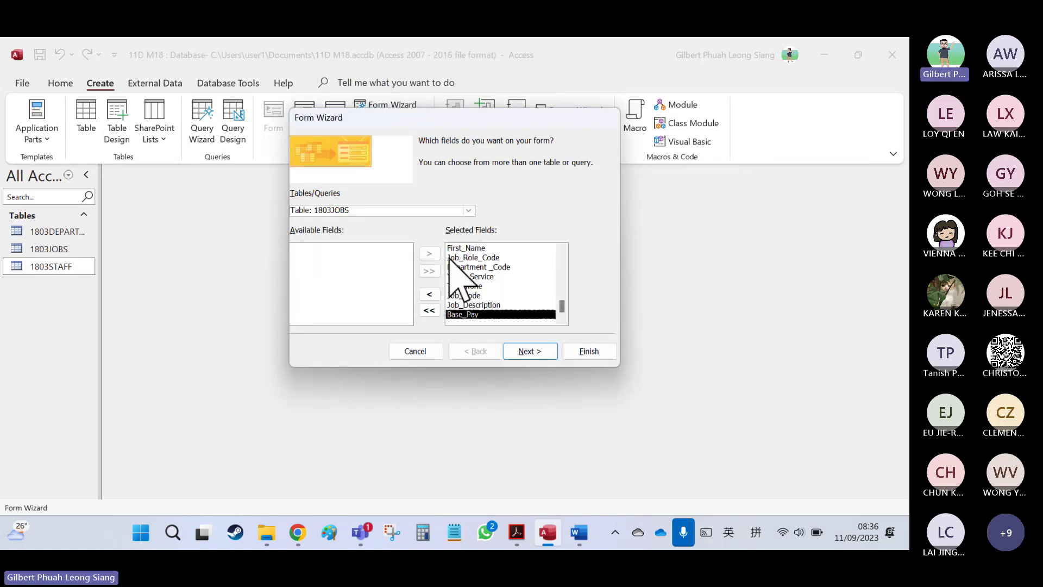
click(468, 210)
click(459, 221)
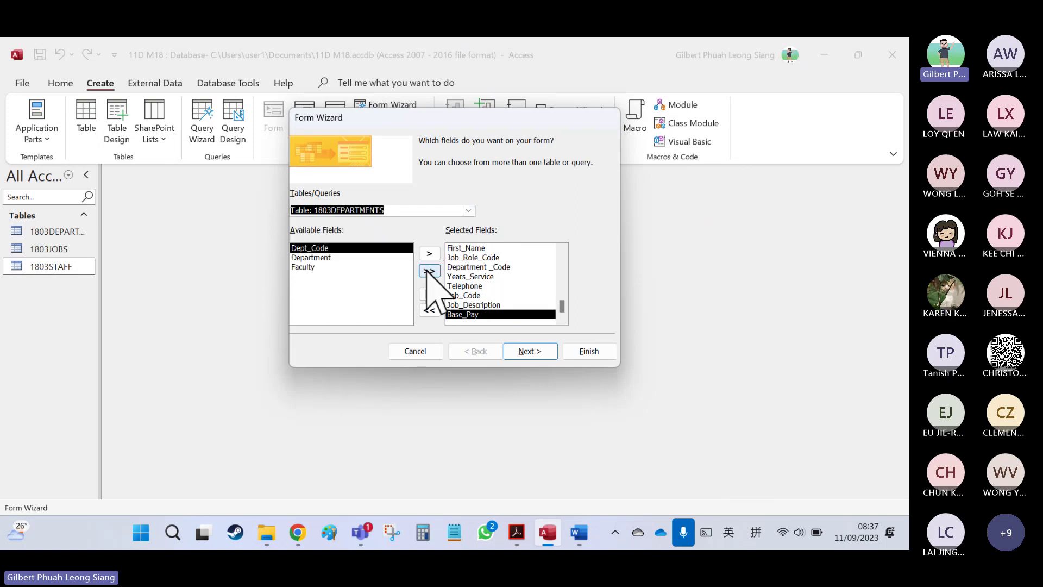
click(429, 270)
click(535, 351)
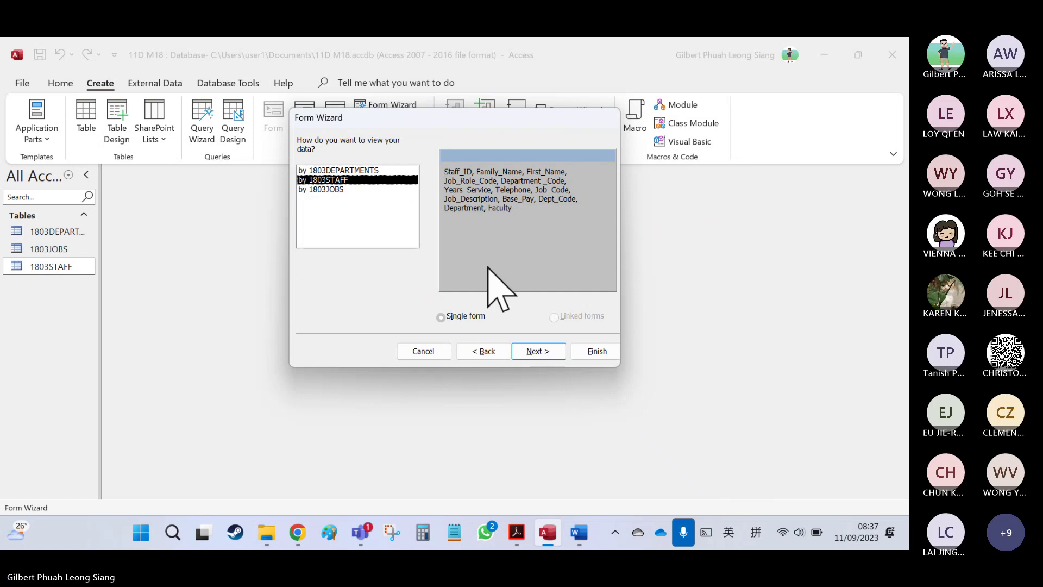
click(537, 355)
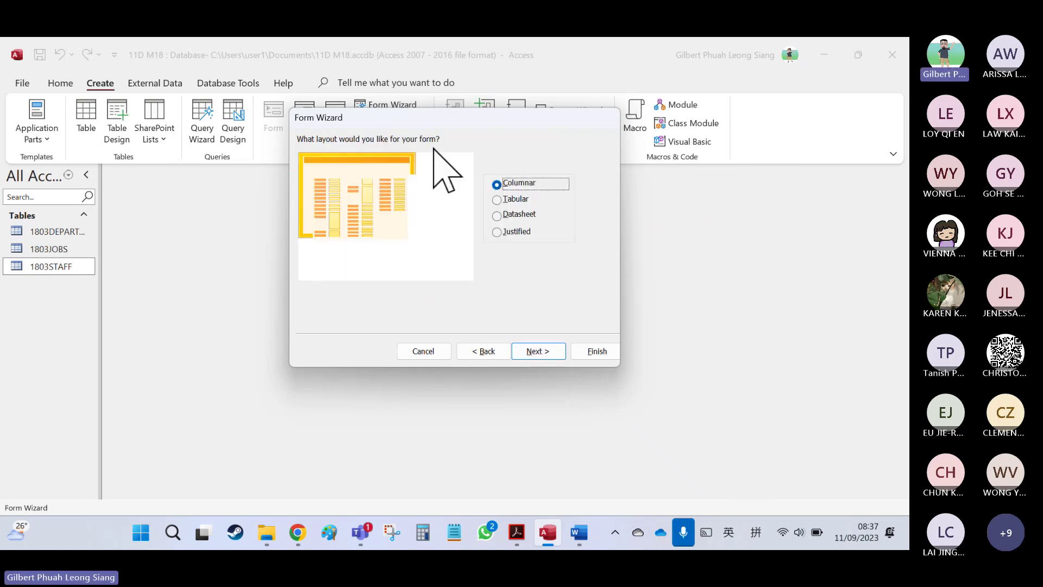
click(534, 351)
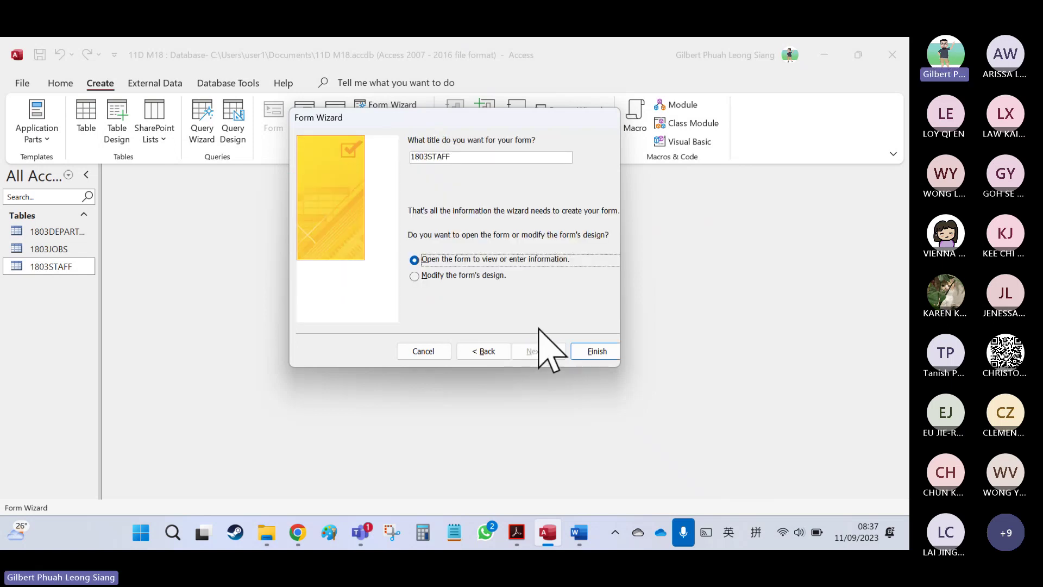
key(alt+Tab)
key(alt+Tab)
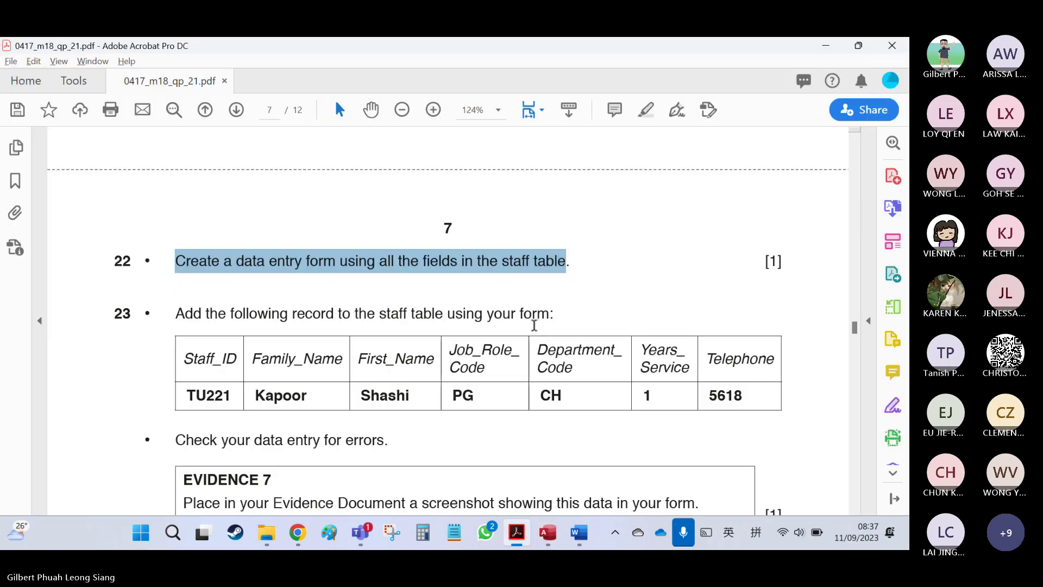
Replace the chosen fields with only the 1803STAFF fields, keeping the columnar layout.
key(alt+Tab)
key(alt+Tab)
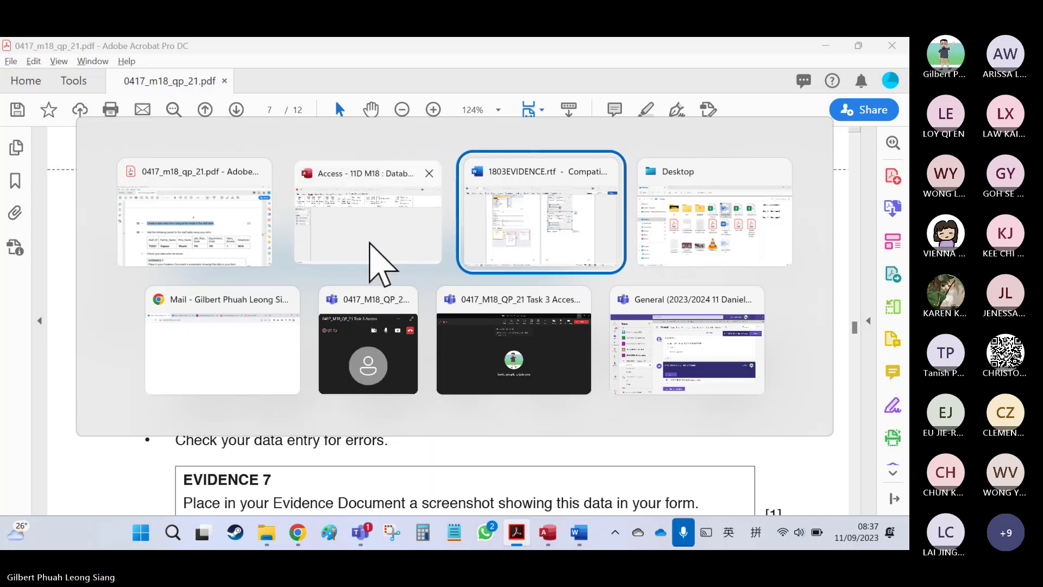
click(370, 244)
click(486, 352)
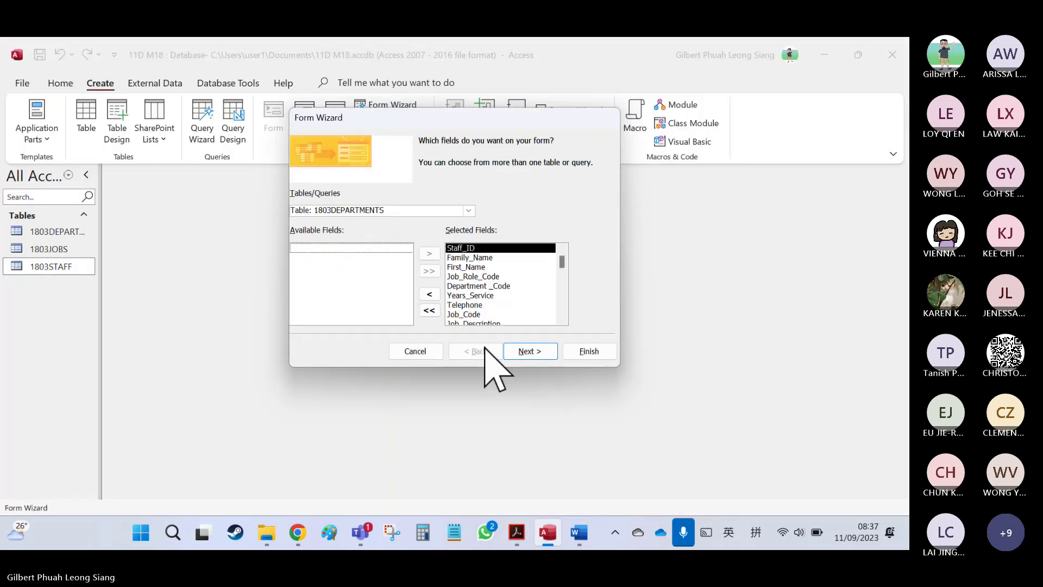
click(429, 310)
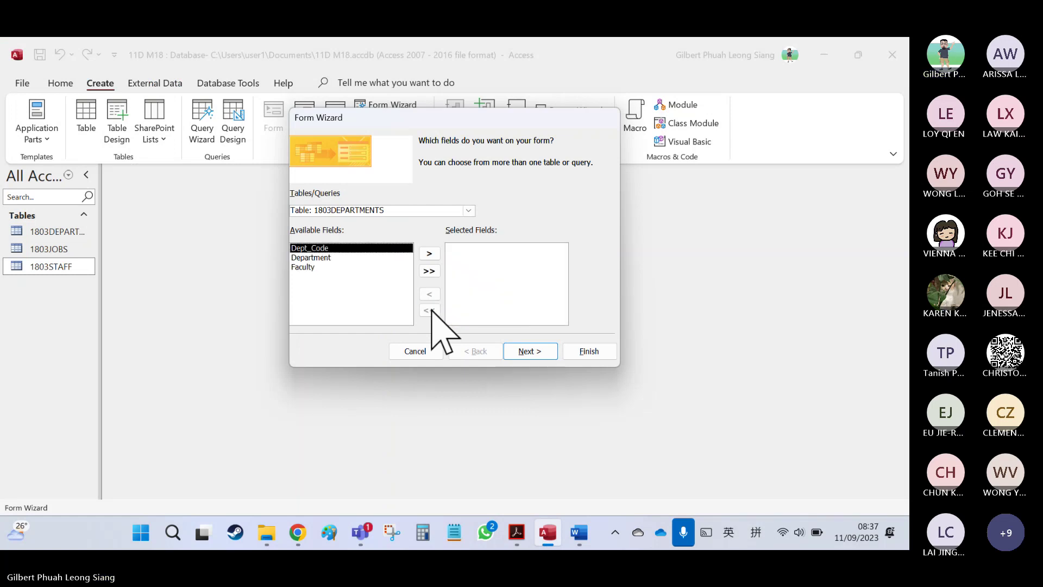
click(469, 210)
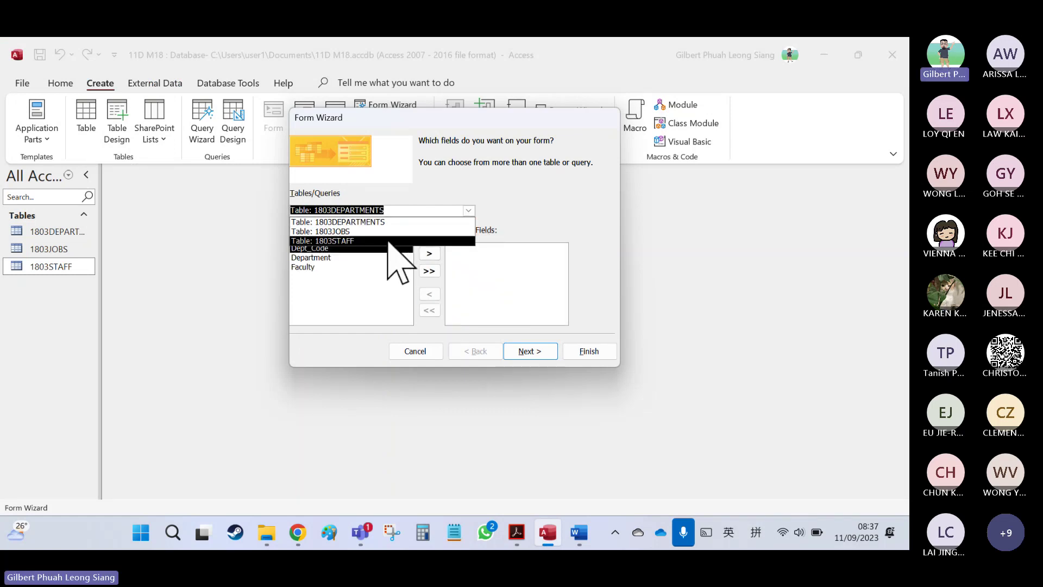
click(389, 241)
click(429, 271)
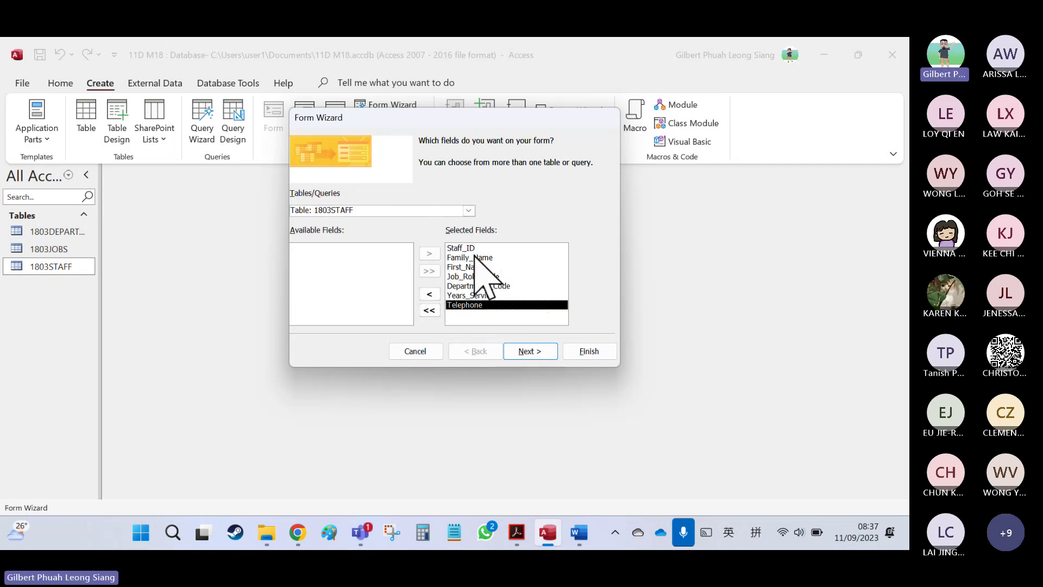
click(532, 352)
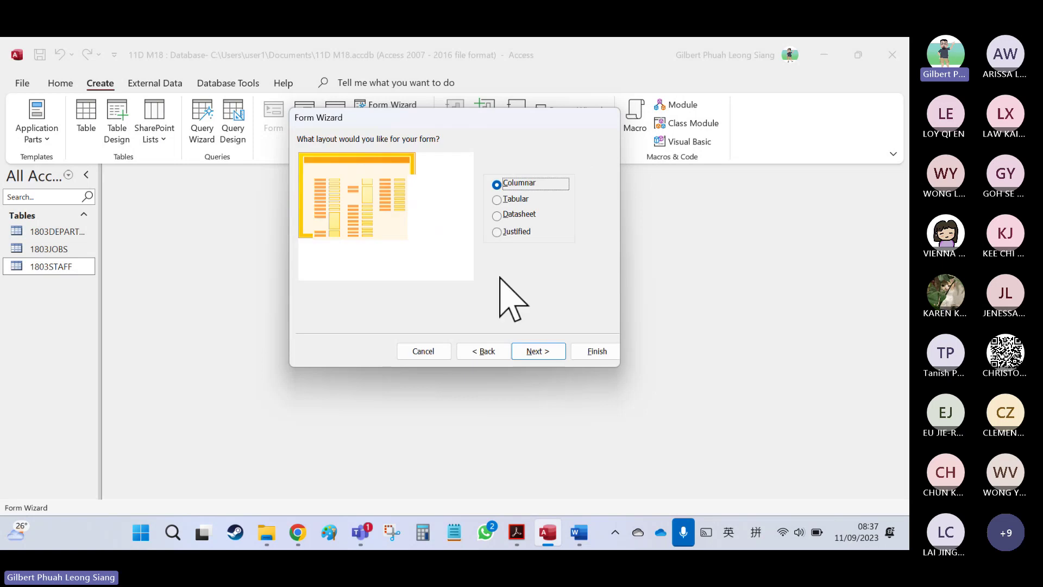
click(546, 350)
Title the form 'Staff Records' and finish the wizard.
key(alt+Tab)
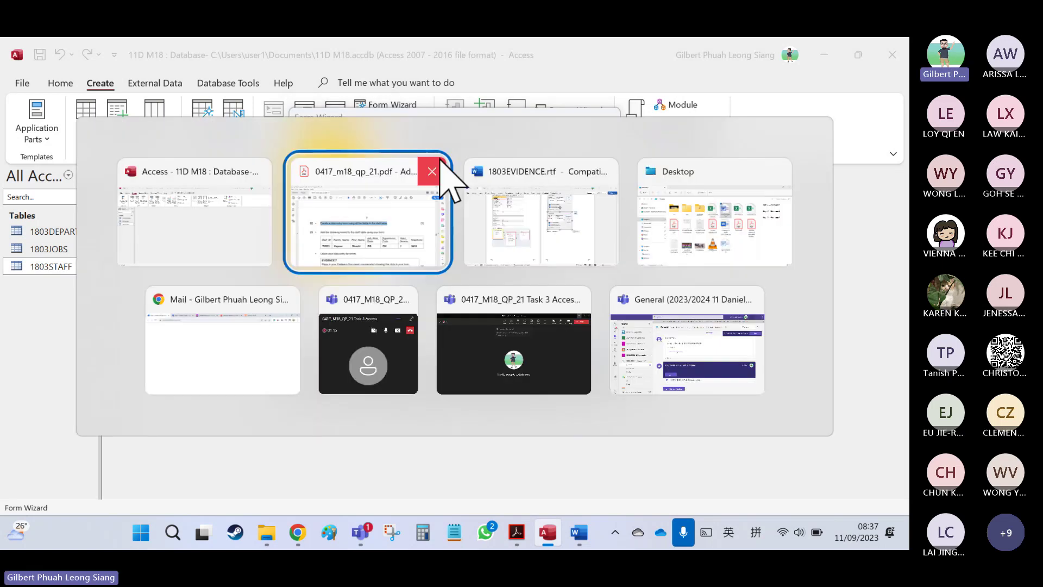
click(223, 252)
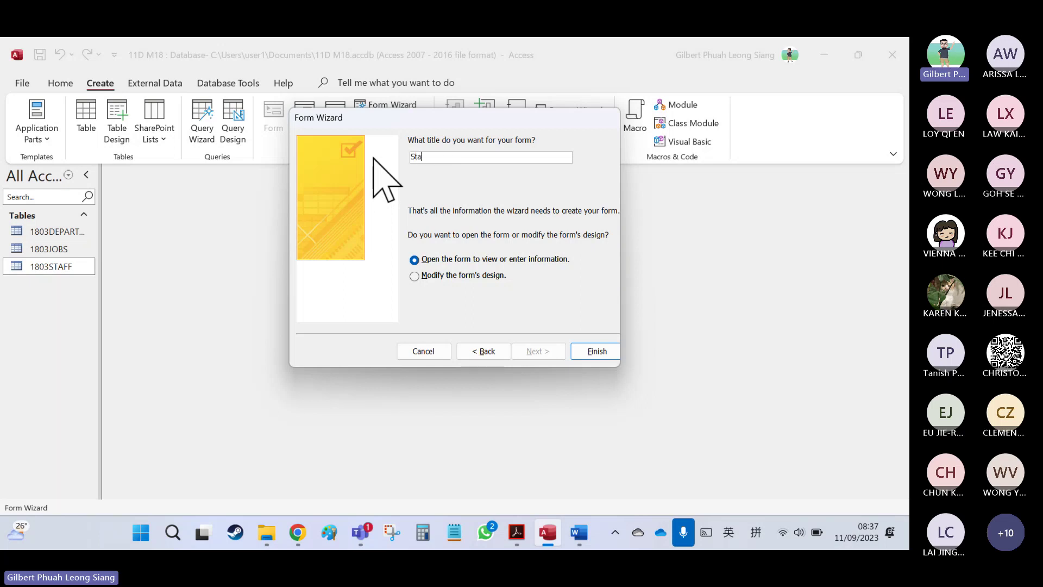
key(BackSpace)
key(BackSpace)
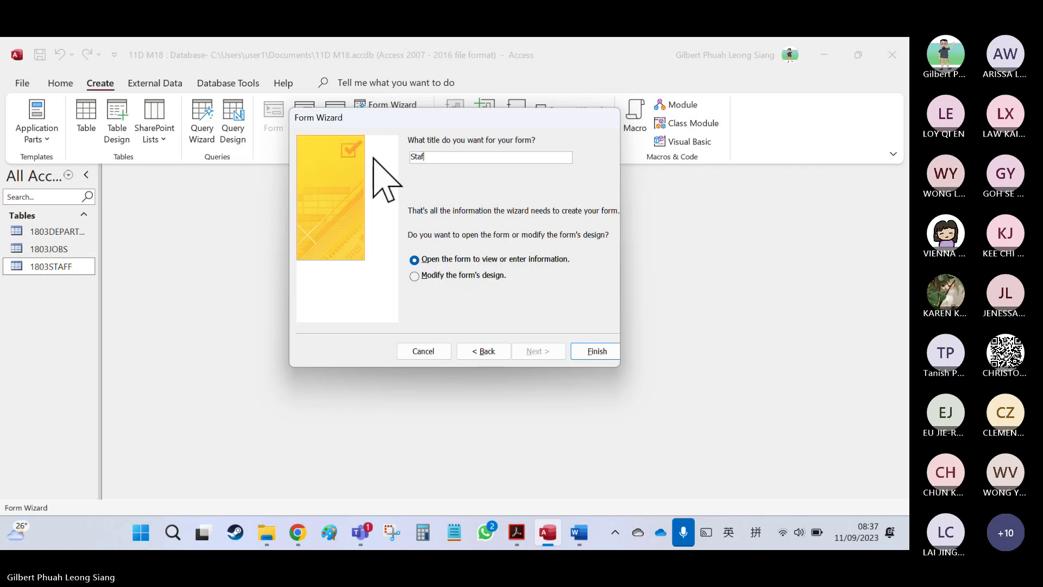
text(f Deta)
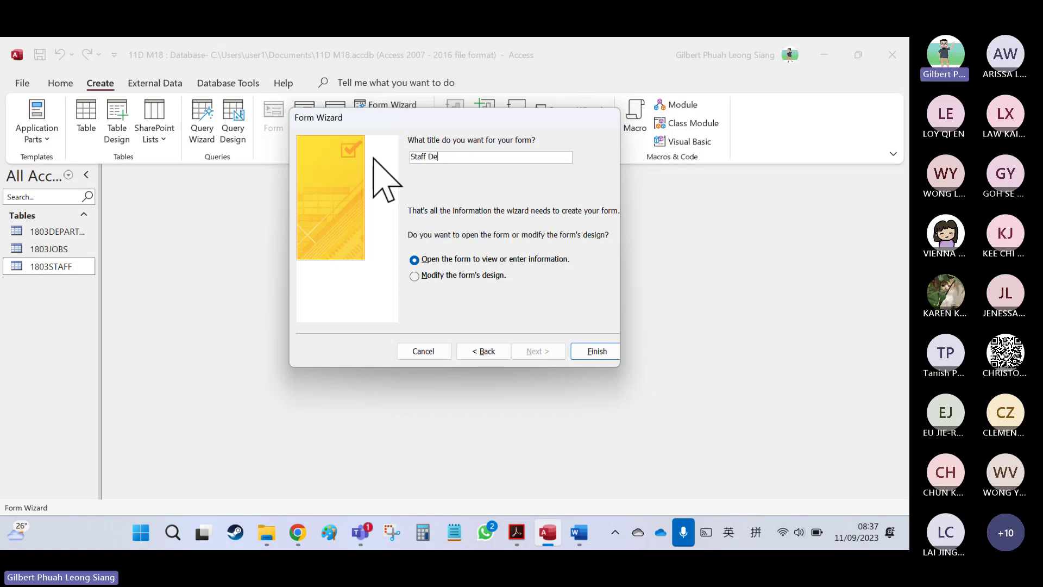
text(Records)
click(595, 351)
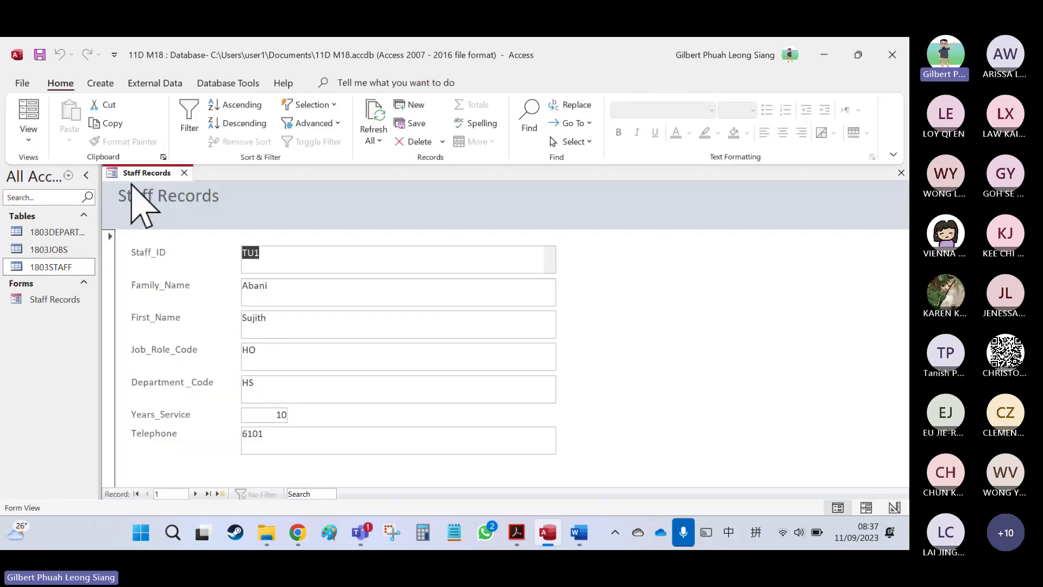
Highlight question 22 yellow in the PDF and select question 23's instruction line.
key(alt+Tab)
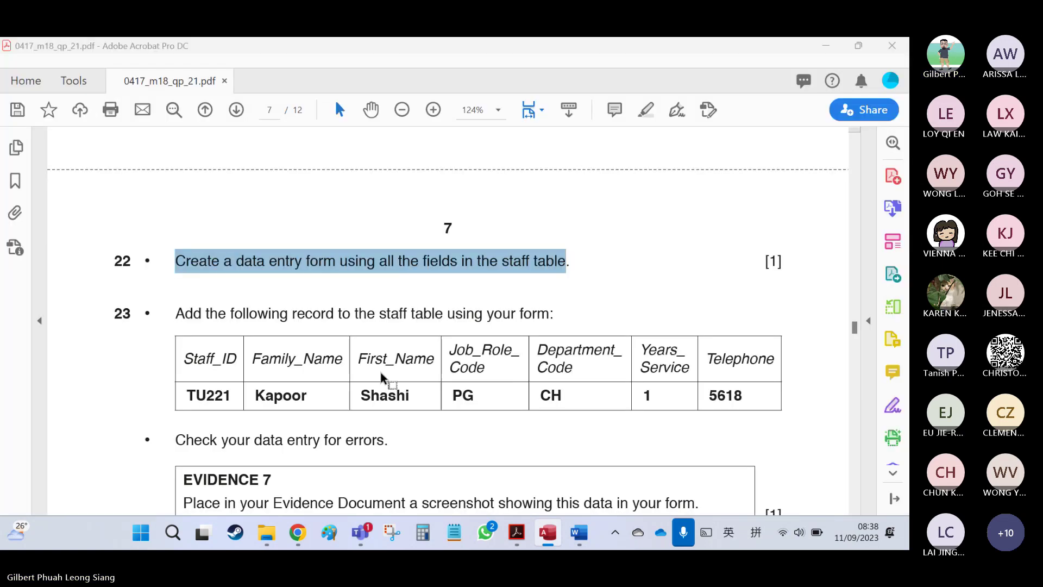
right_click(247, 275)
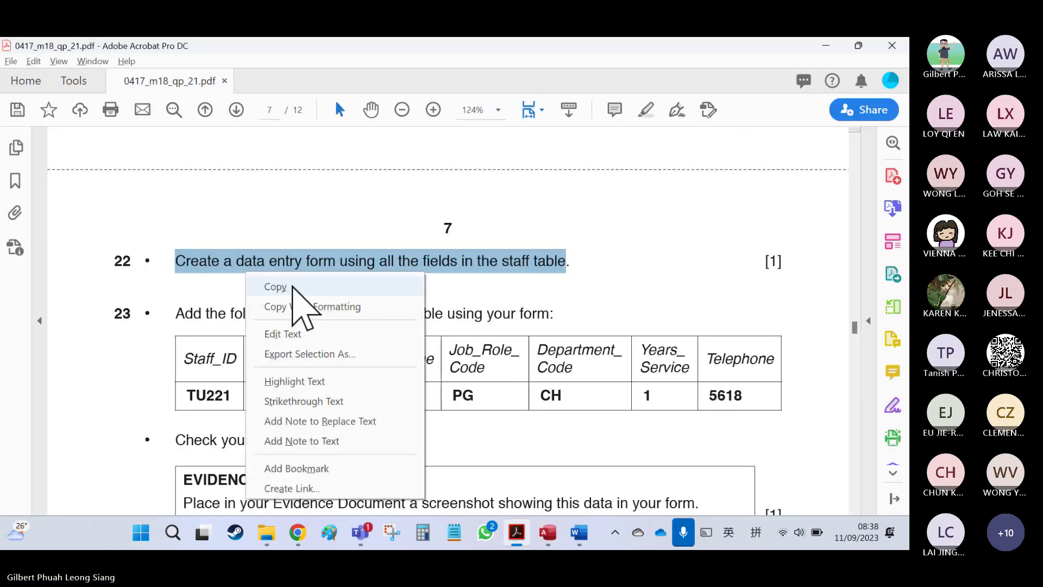
key(h)
scroll(211, 276, down, 1)
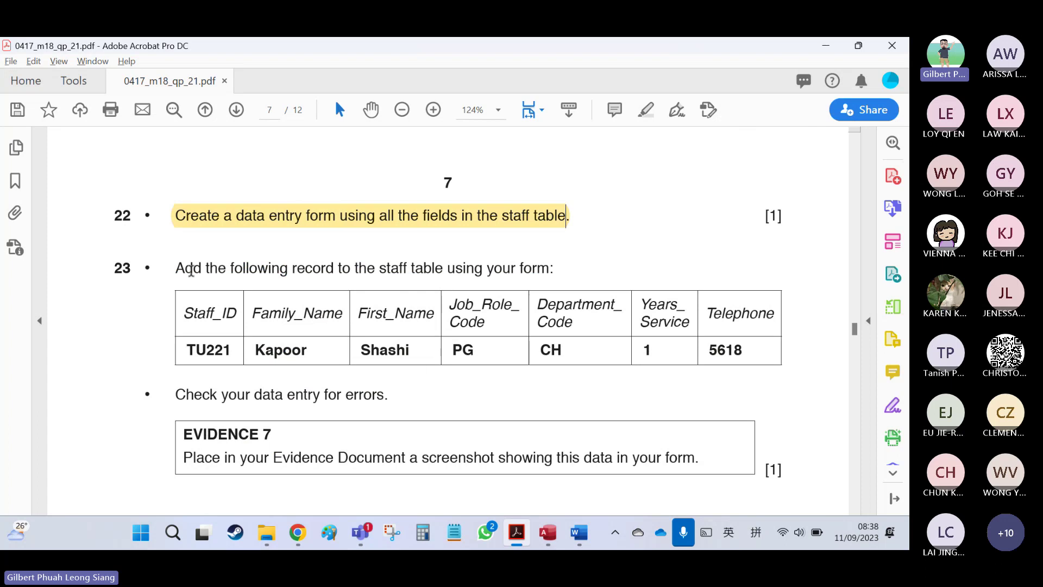
drag(191, 267, 535, 278)
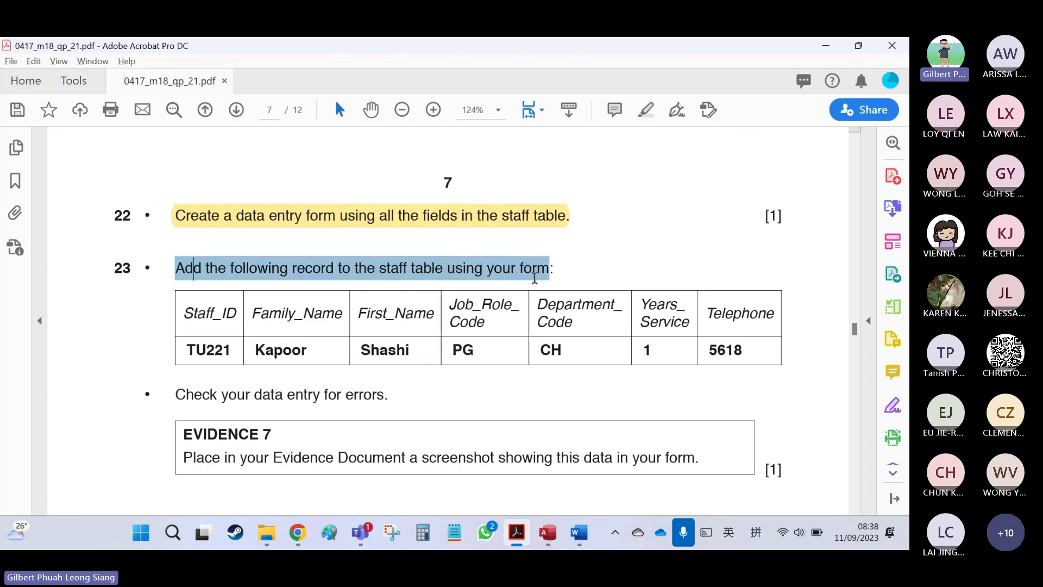
key(alt+Tab)
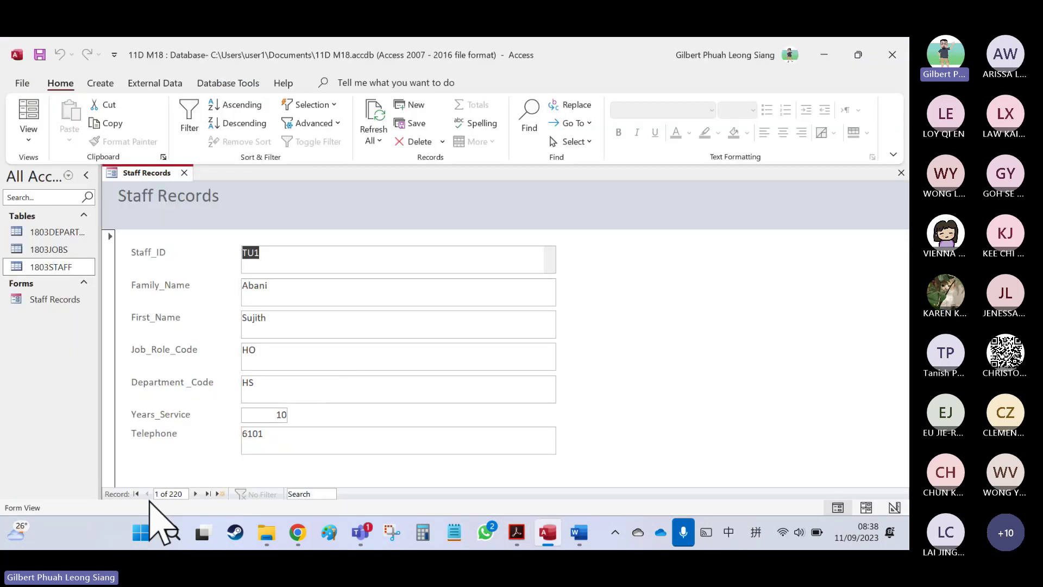
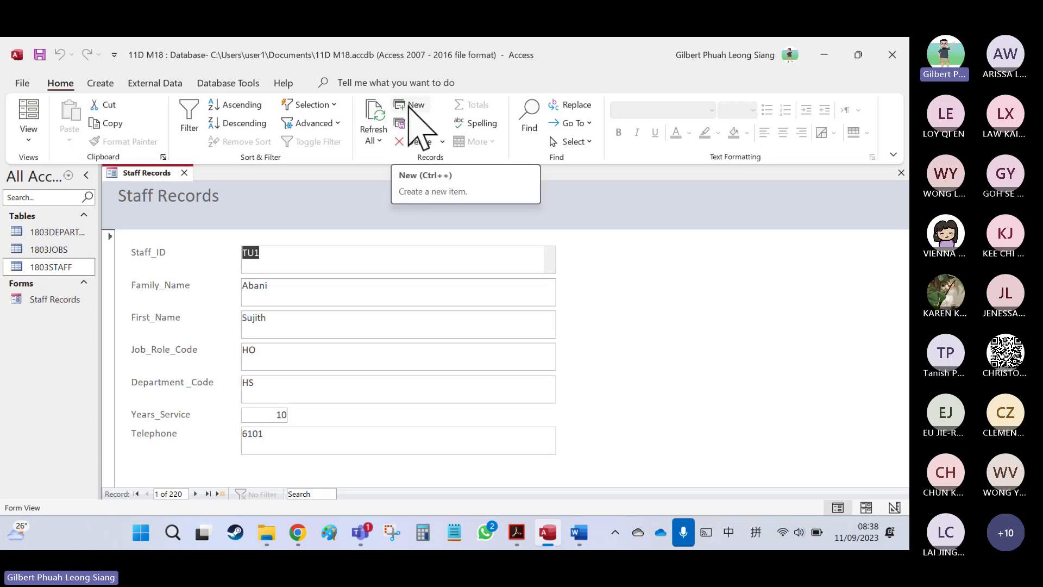
Start a new staff record and paste Staff_ID TU221 from the question paper.
click(412, 105)
key(alt+Tab)
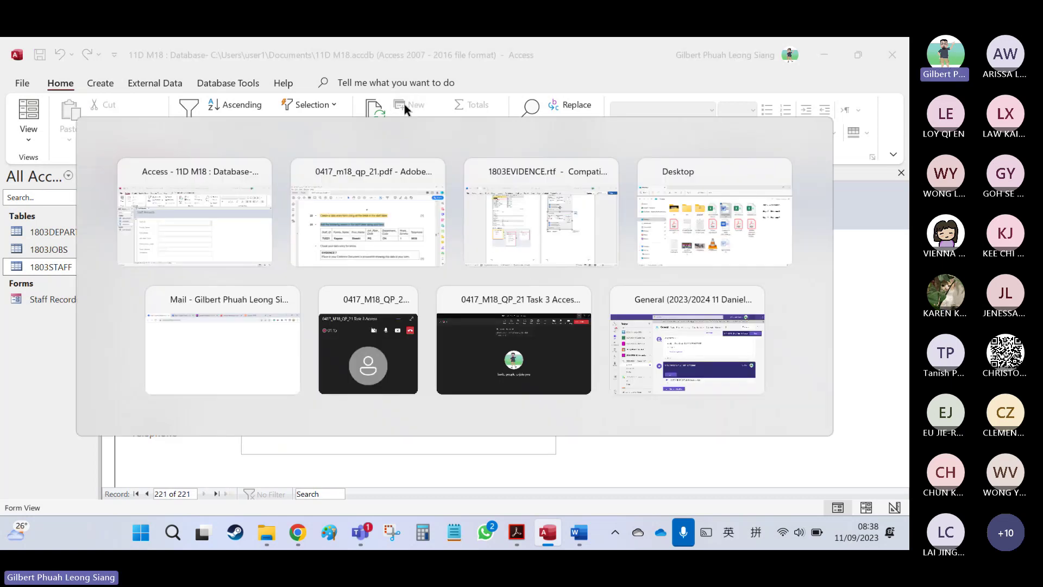
double_click(208, 350)
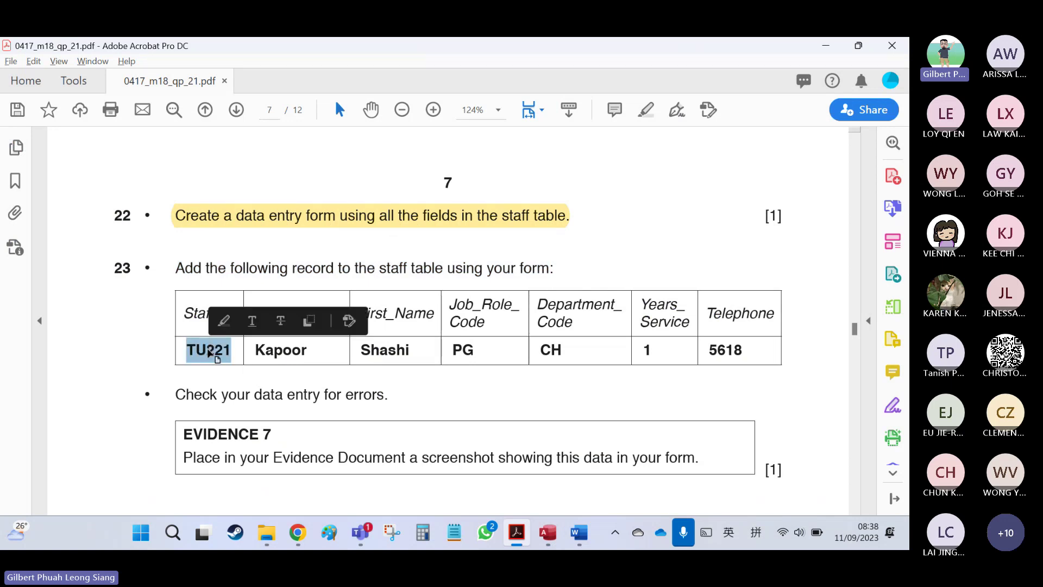
key(ctrl+c)
key(alt+Tab)
click(270, 267)
key(ctrl+v)
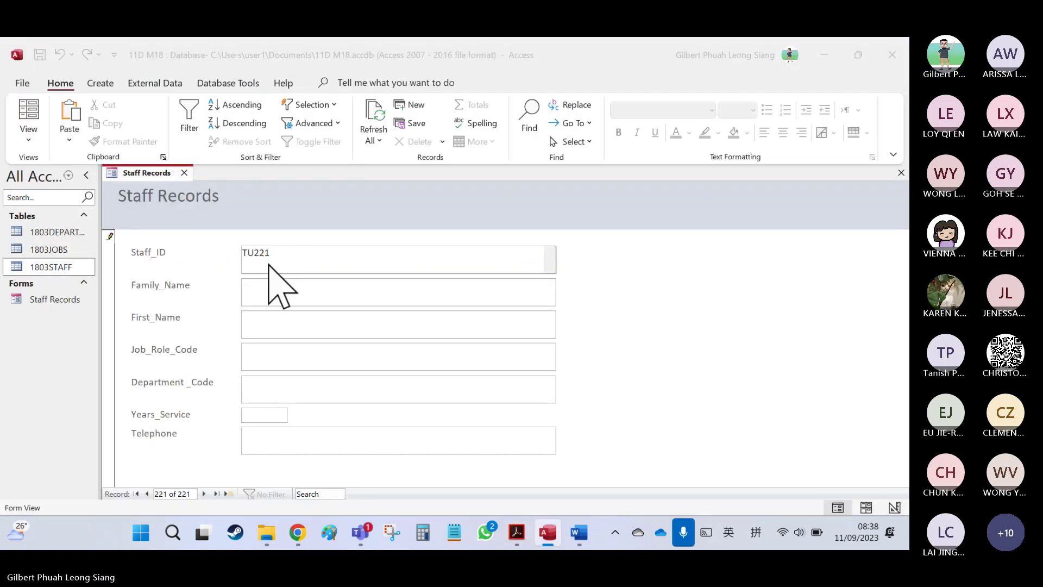
Copy the family name and first name from the paper into the form.
key(alt+Tab)
double_click(279, 351)
key(ctrl+c)
key(alt+Tab)
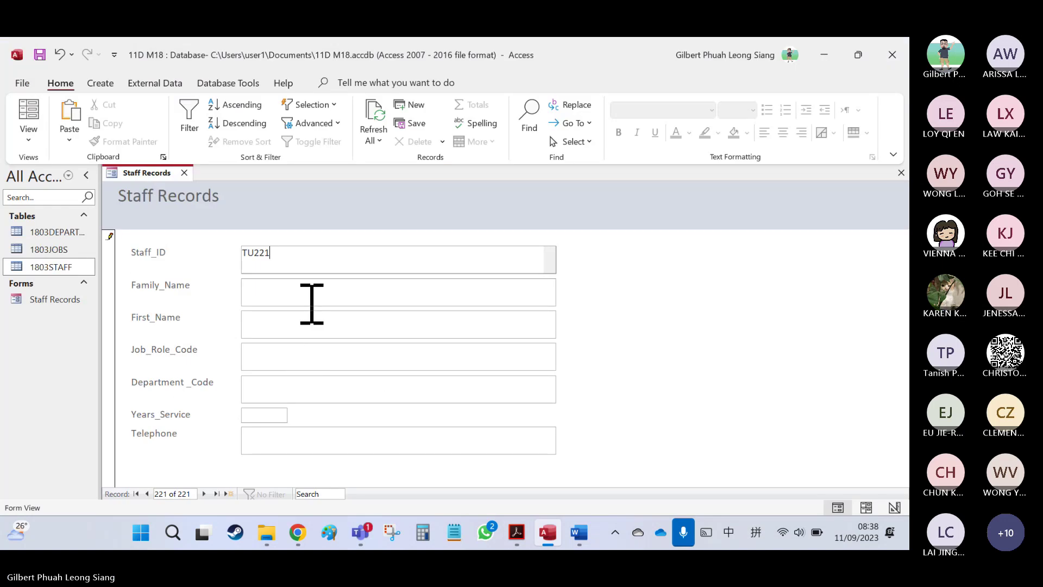
click(309, 288)
key(ctrl+v)
key(alt+Tab)
double_click(390, 352)
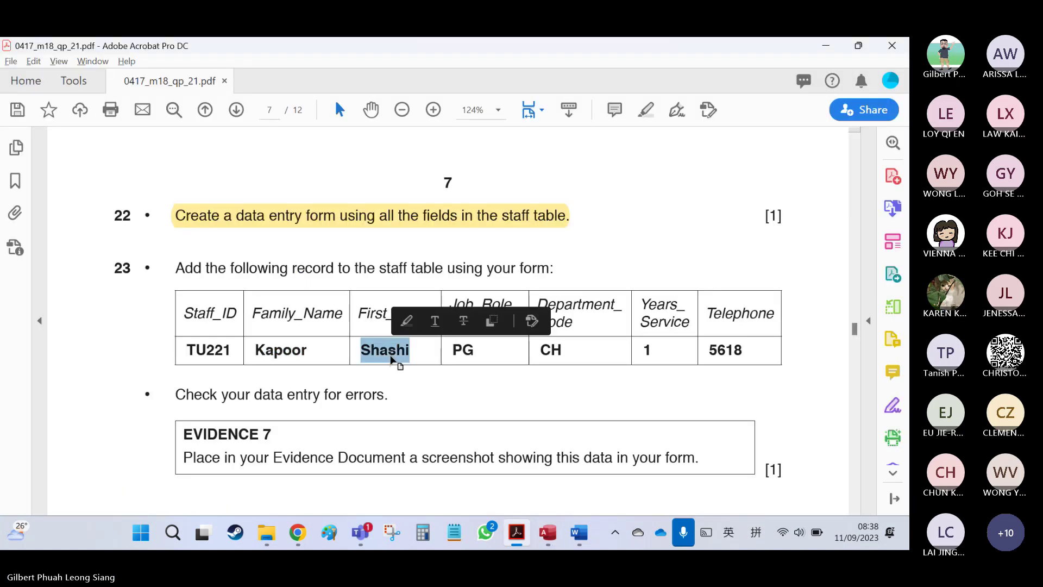
key(ctrl+c)
key(alt+Tab)
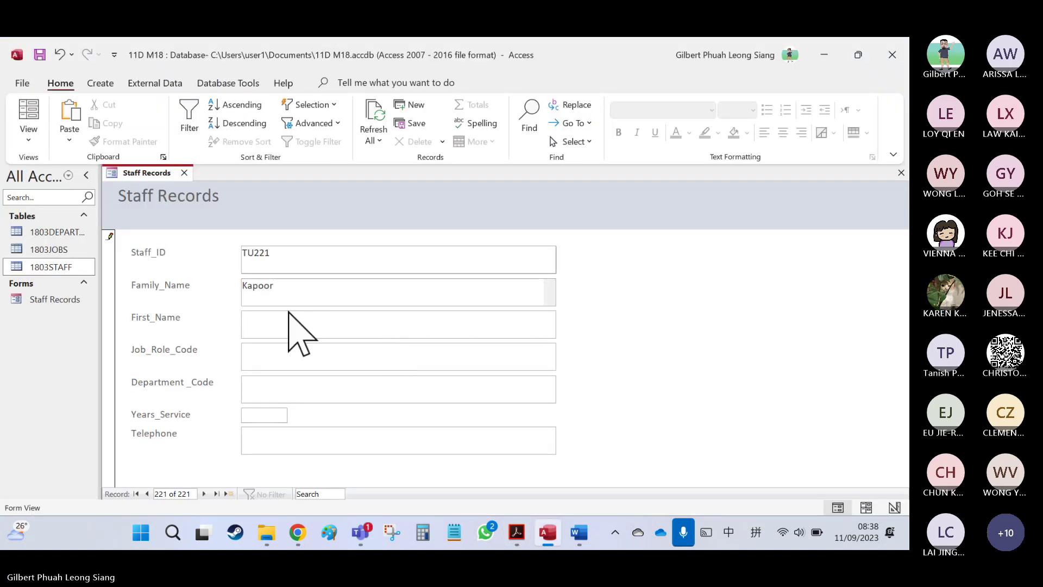
click(290, 317)
key(ctrl+v)
Fill in Job_Role_Code PG and Department_Code CH from the paper.
key(alt+Tab)
double_click(459, 350)
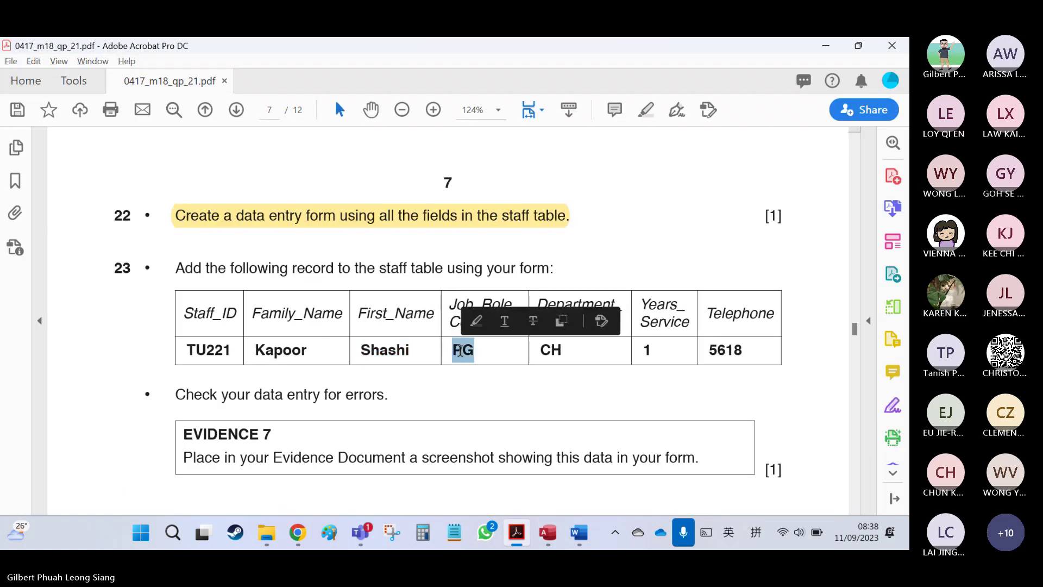
key(ctrl+c)
key(alt+Tab)
click(275, 349)
key(ctrl+v)
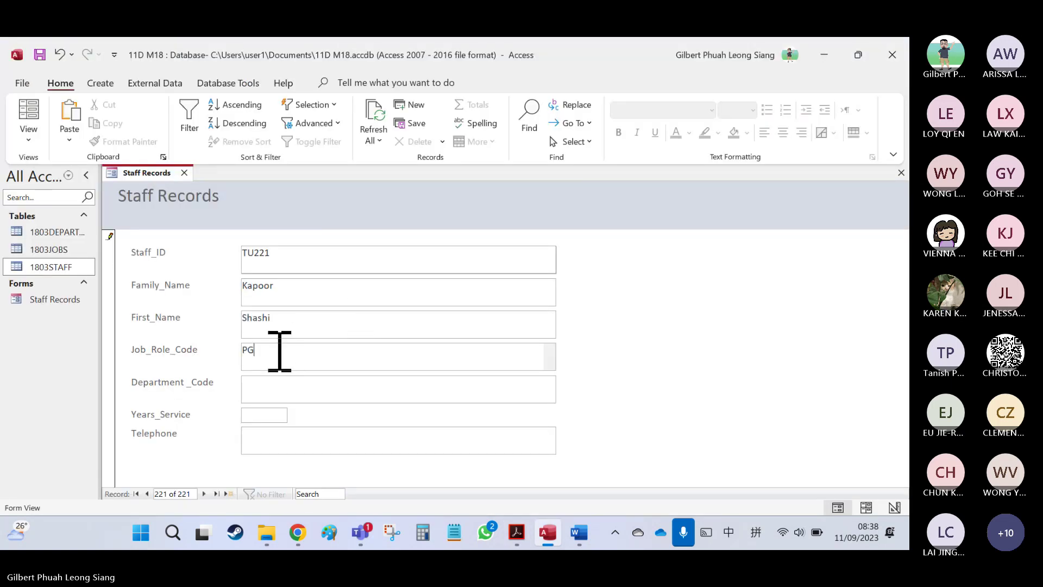
key(alt+Tab)
double_click(550, 351)
key(ctrl+c)
key(alt+Tab)
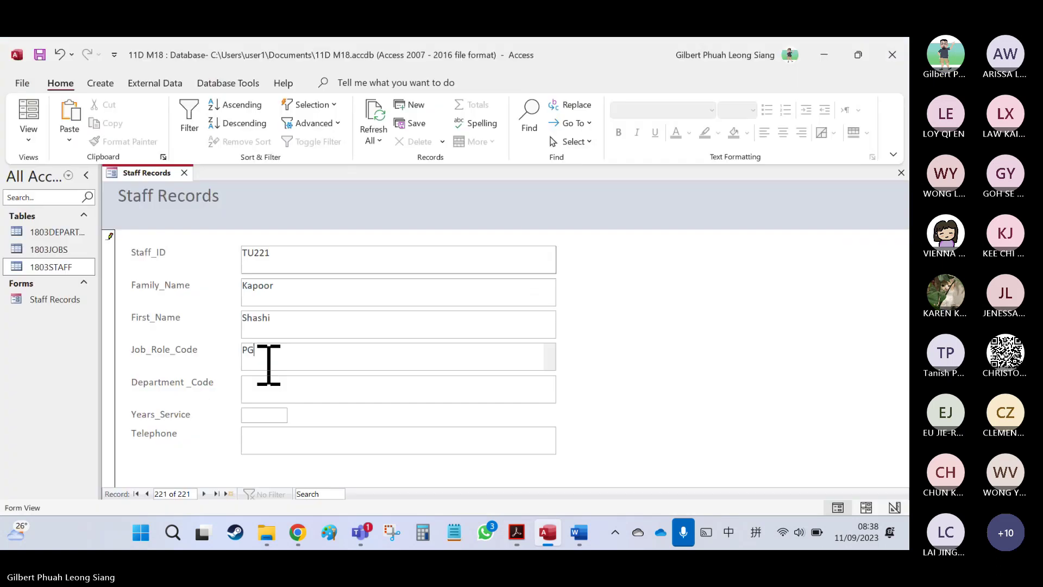
click(270, 386)
key(ctrl+v)
Fill in Years_Service 1 and Telephone 5618 from the paper.
key(alt+Tab)
double_click(647, 352)
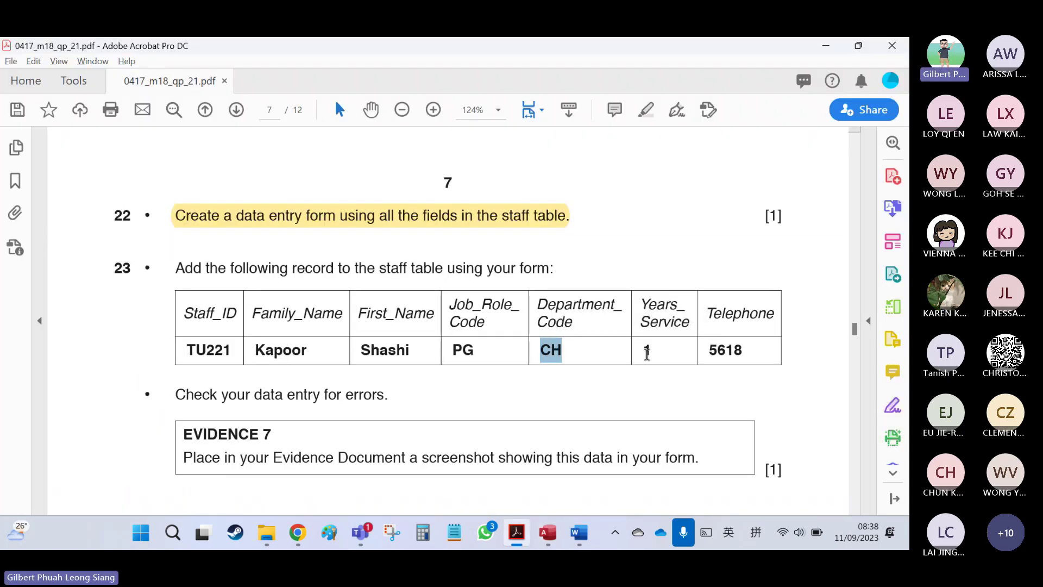
key(ctrl+c)
key(alt+Tab)
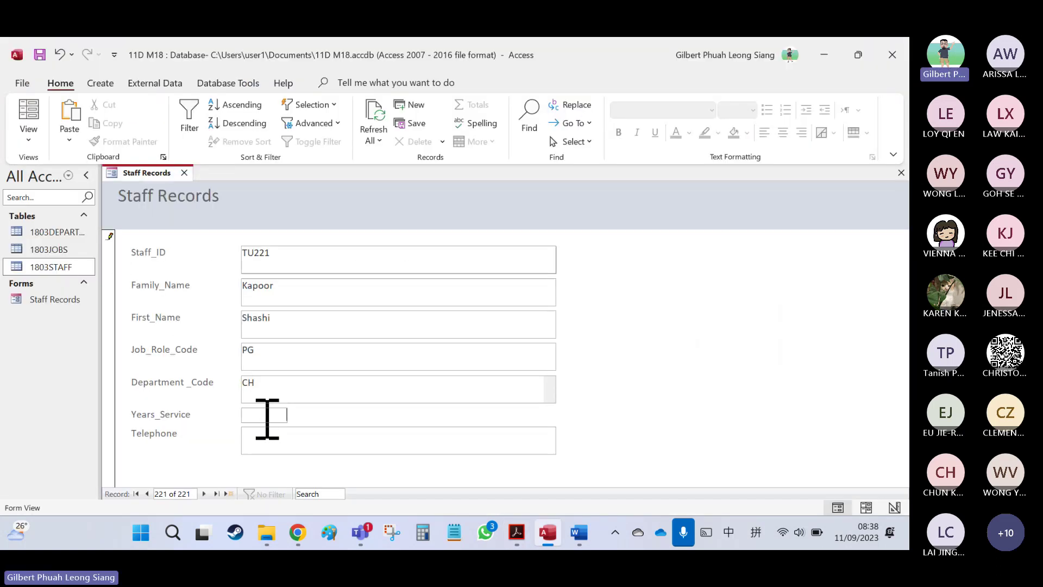
click(268, 417)
key(ctrl+v)
key(alt+Tab)
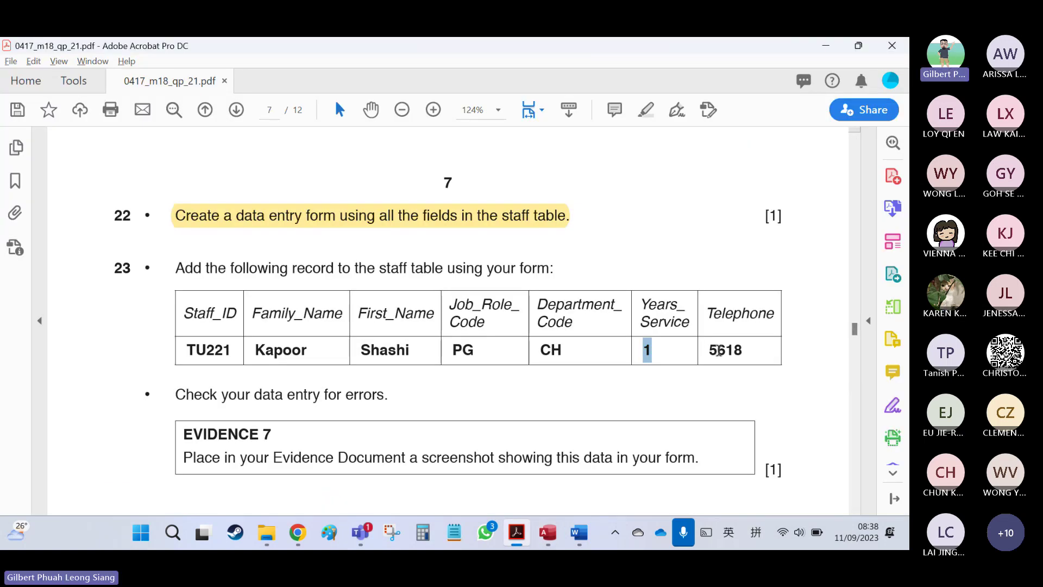
double_click(722, 350)
key(ctrl+c)
key(alt+Tab)
click(319, 438)
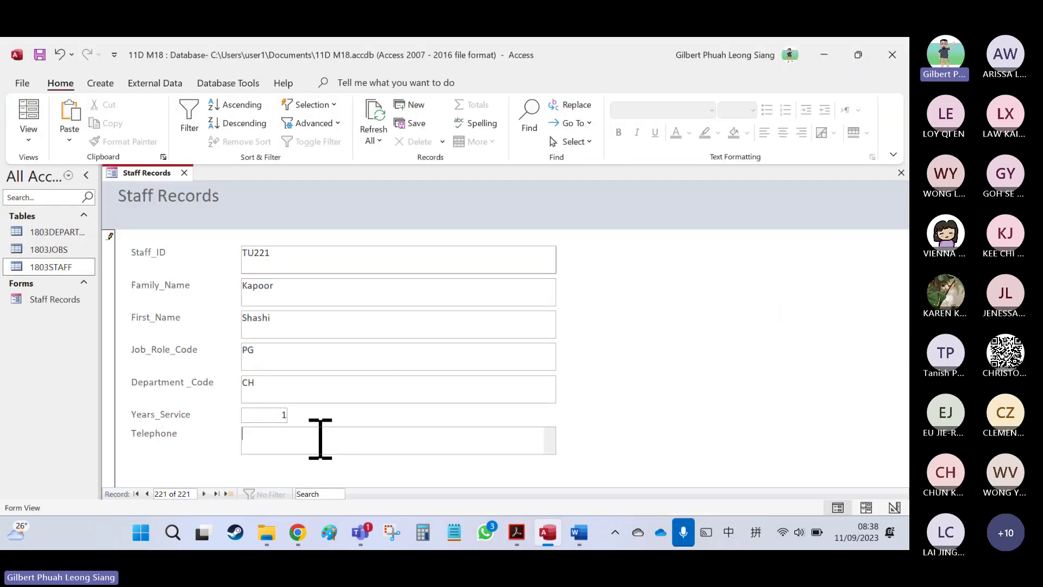
key(ctrl+v)
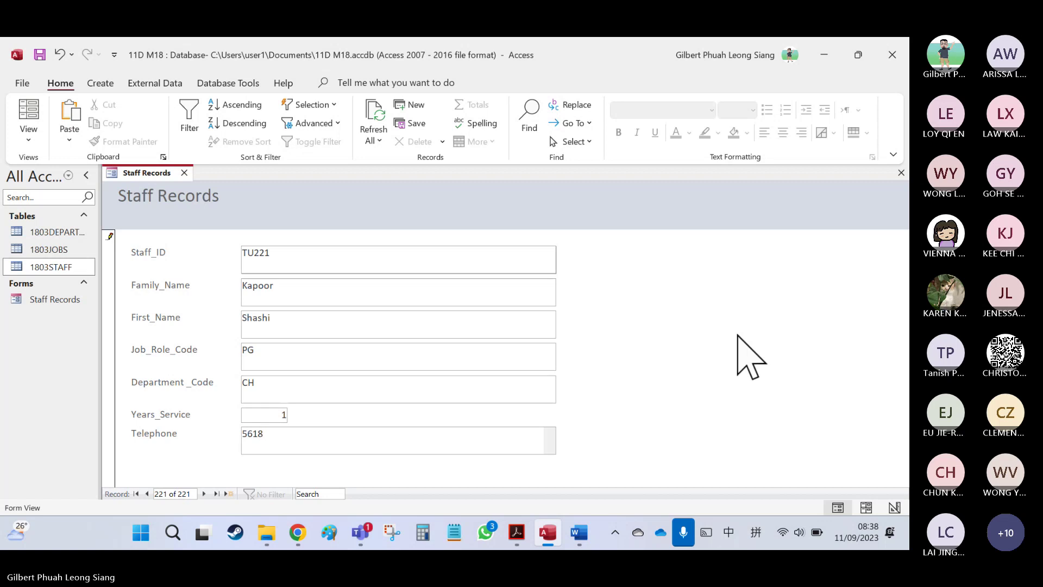
Highlight the Evidence 7 instruction in the paper, then start a screen snip of the form.
key(alt+Tab)
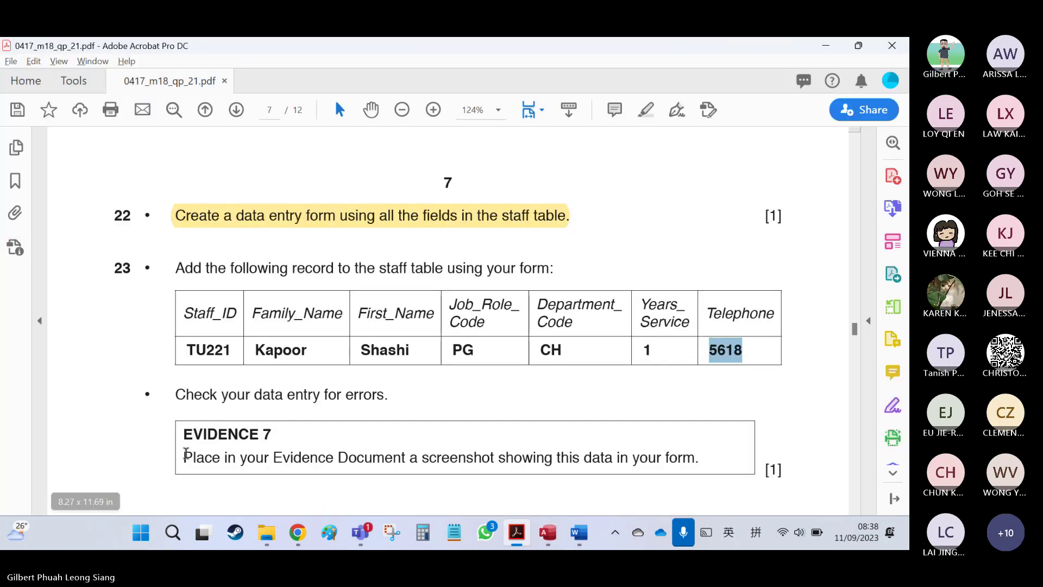
drag(183, 457, 676, 457)
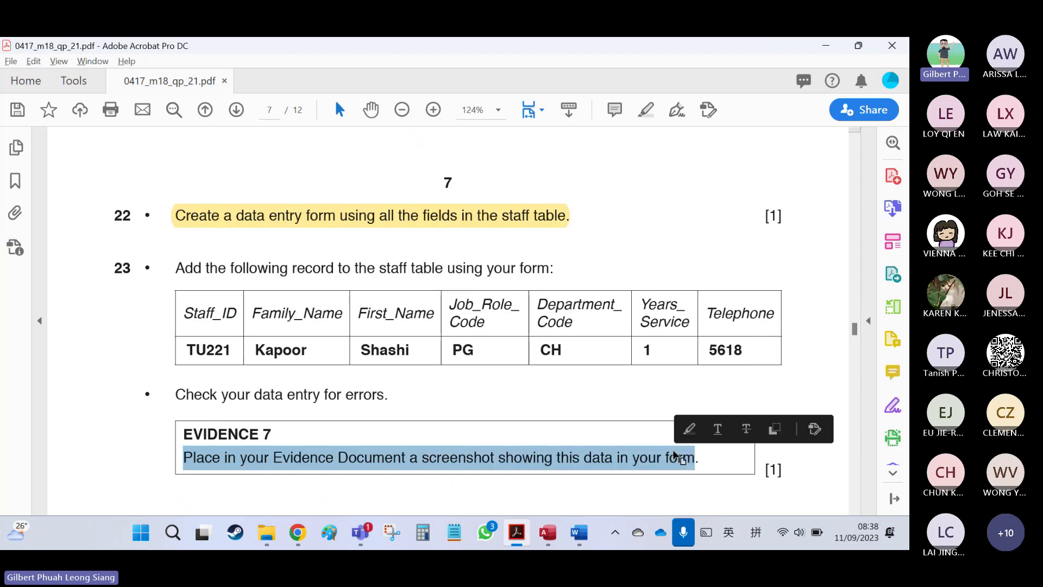
key(alt+Tab)
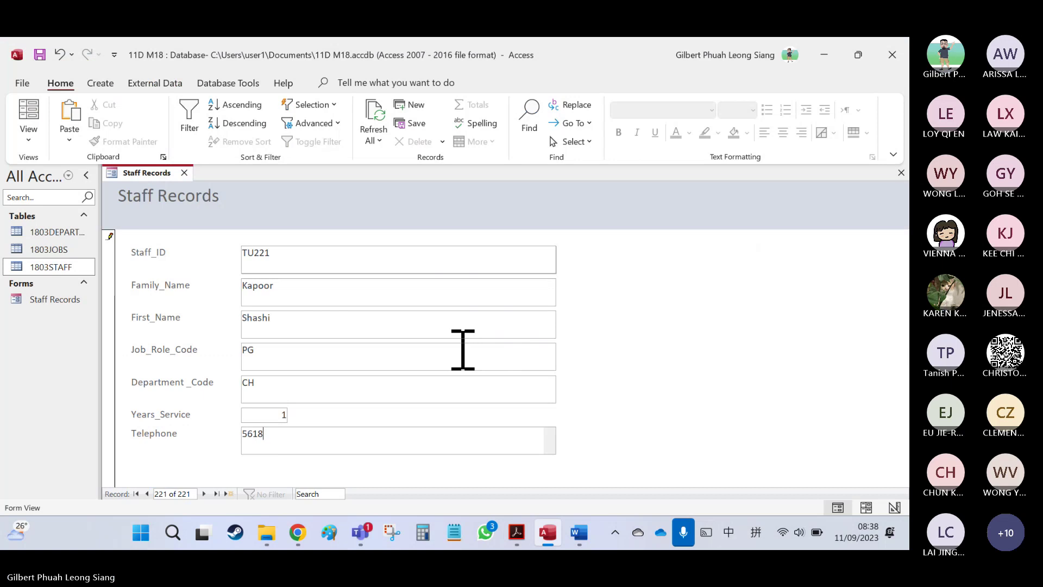
key(super+shift+s)
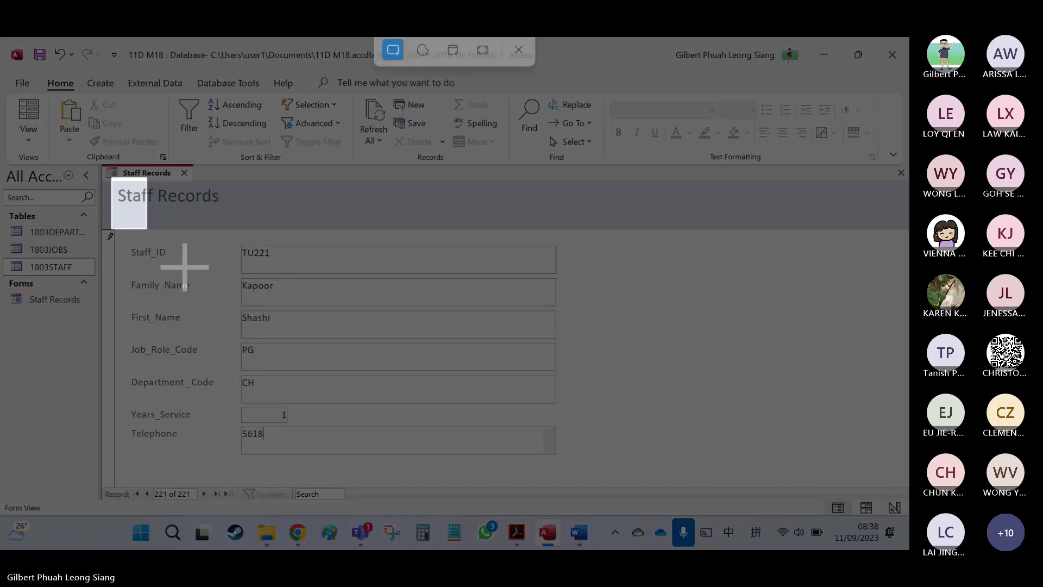
Snip the completed TU221 form and paste it into Word under Step 23 – Evidence 7.
drag(185, 267, 584, 472)
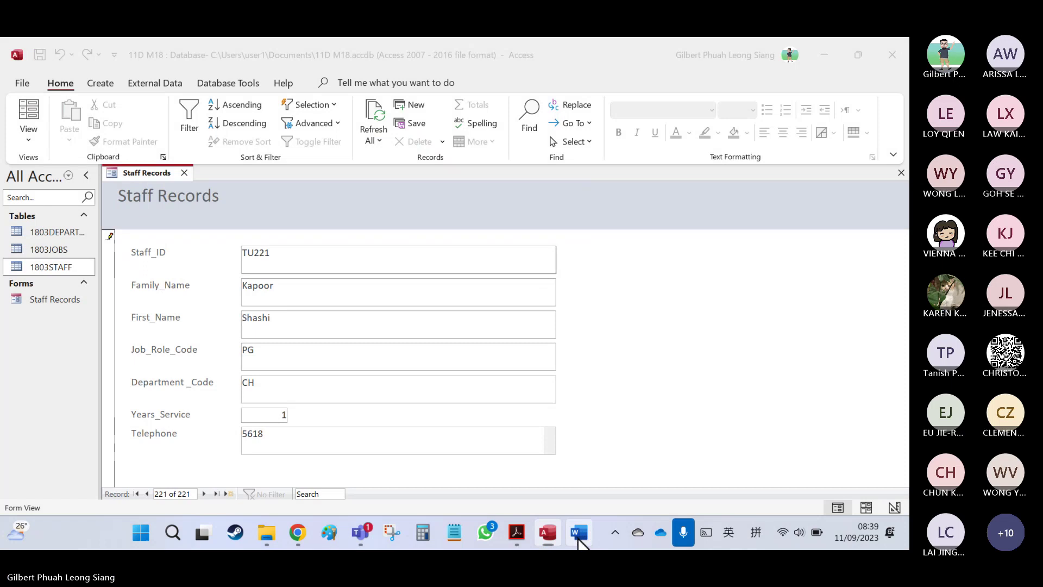
click(577, 535)
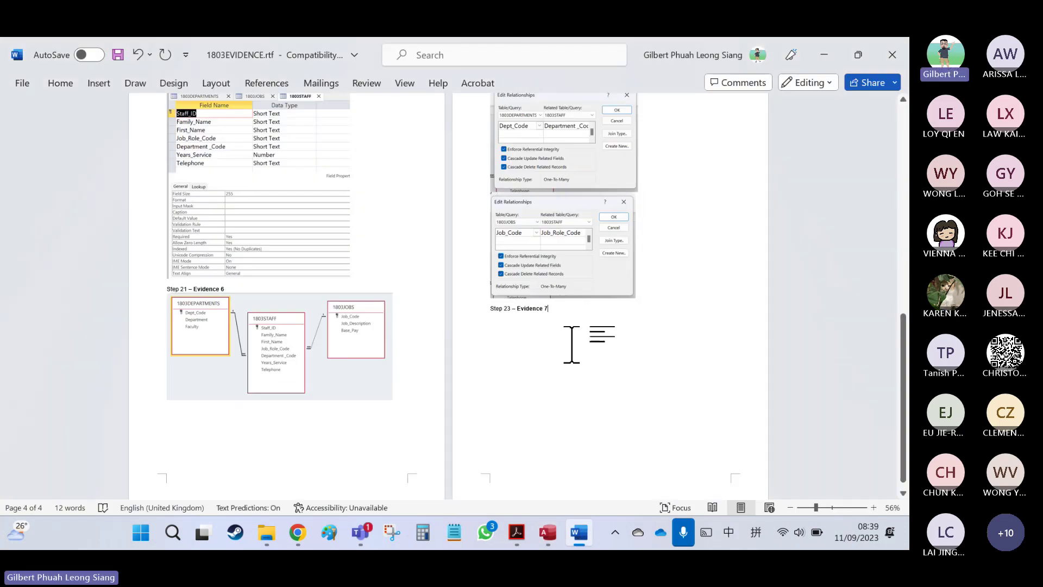
key(ctrl+v)
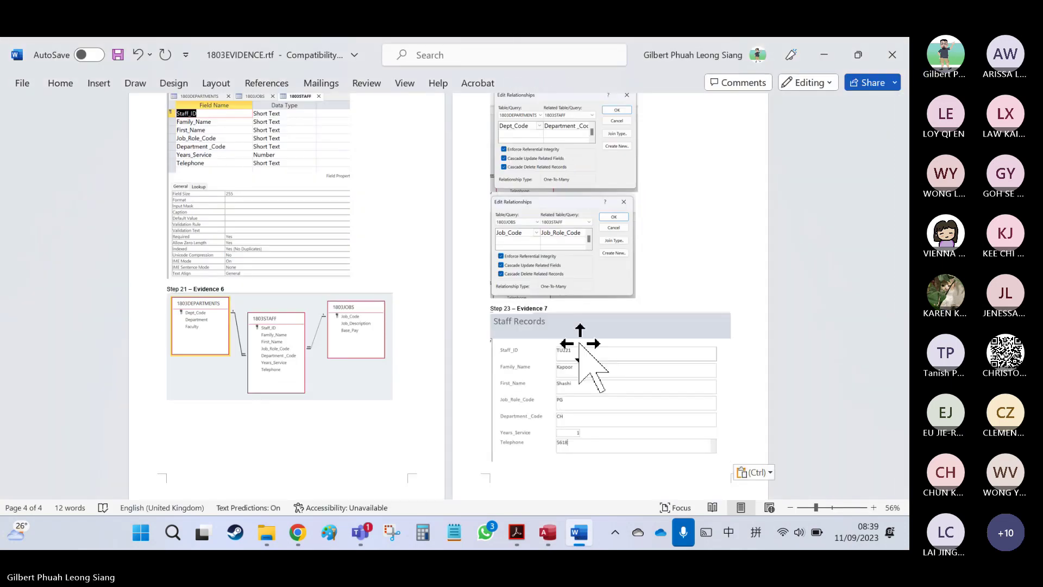
key(alt+Tab)
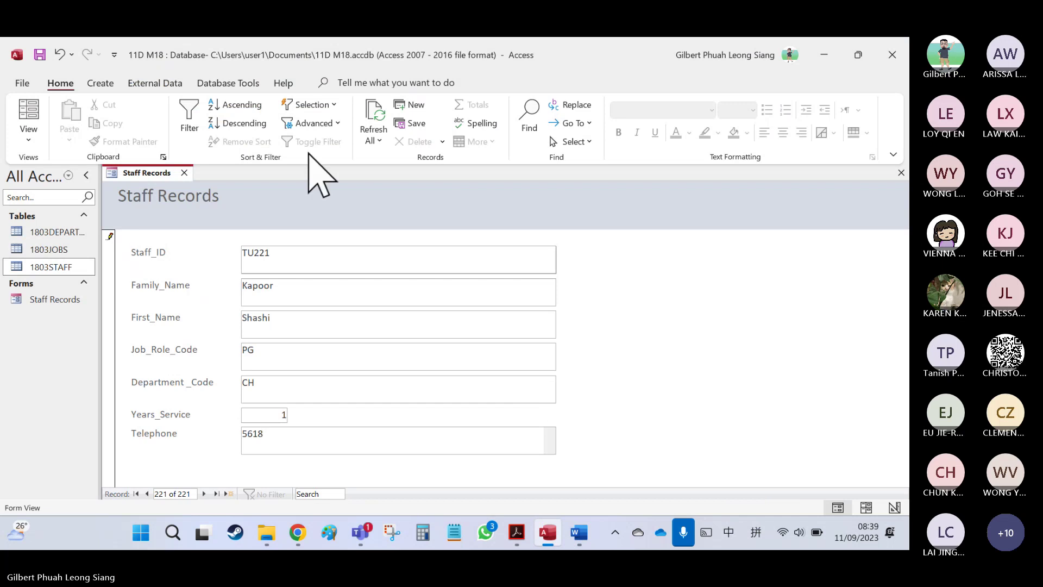
Refresh the form and open the 1803STAFF table datasheet.
click(380, 116)
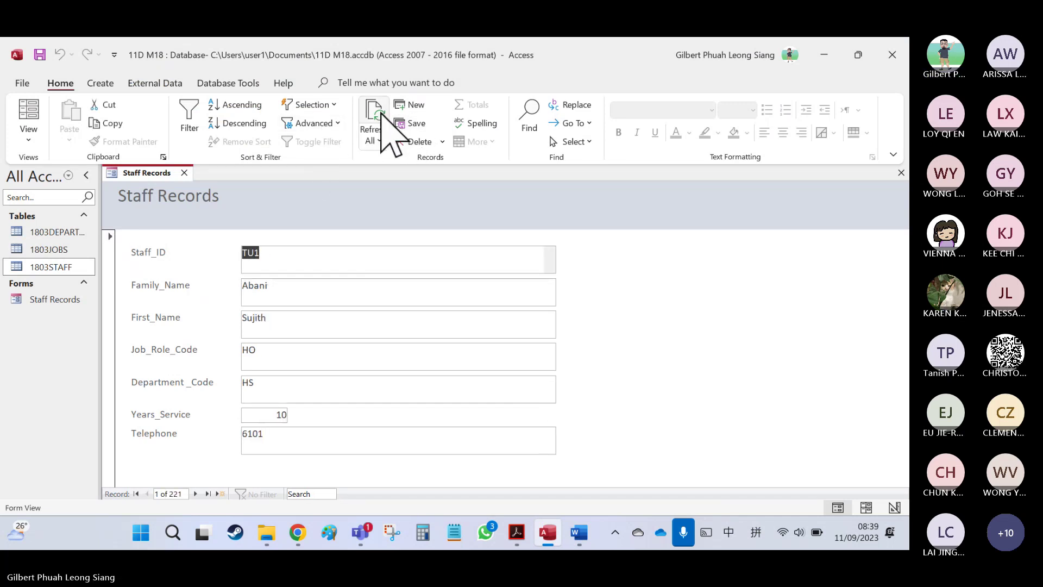
click(57, 266)
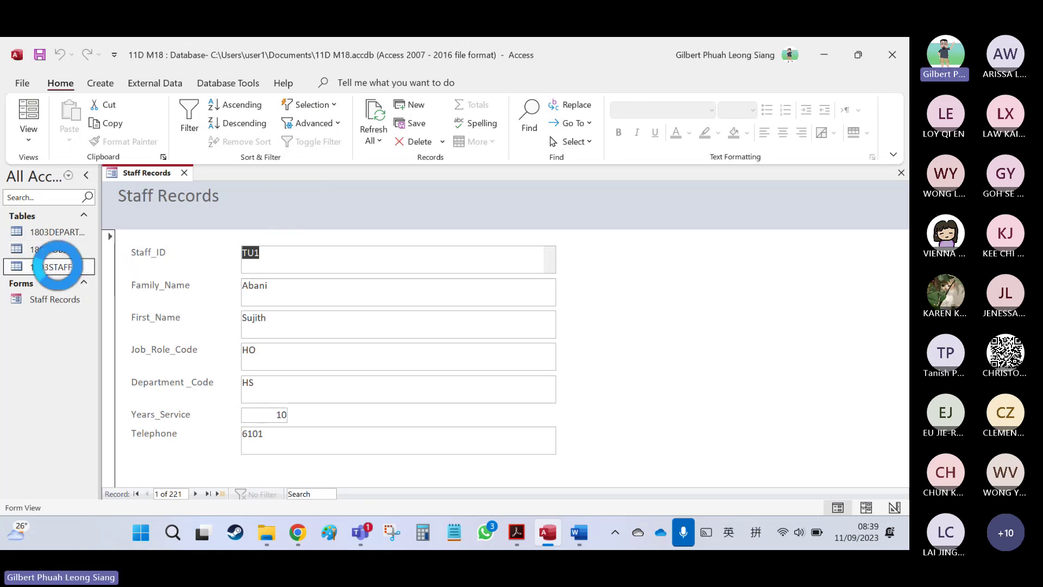
double_click(57, 266)
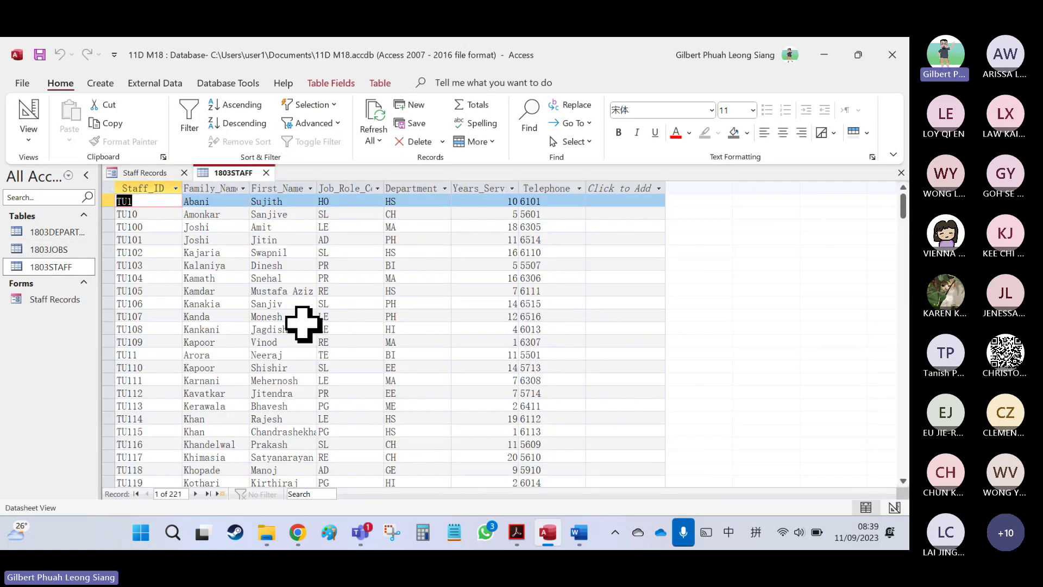
scroll(303, 324, down, 1)
scroll(303, 325, down, 10)
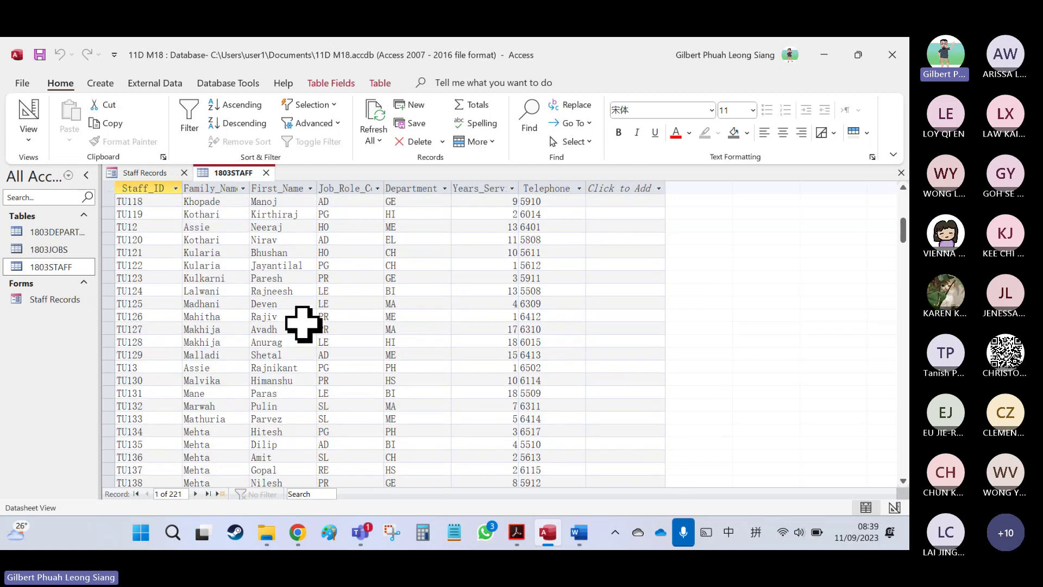
Select TU221 in the paper, then search the 1803STAFF datasheet for 221.
key(alt+Tab)
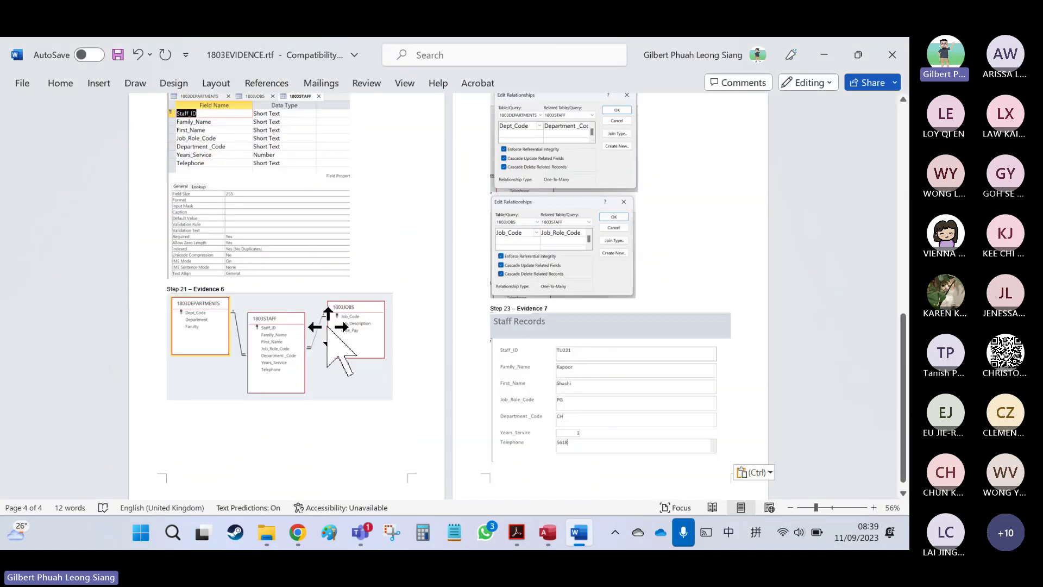
key(alt+Tab)
key(Tab)
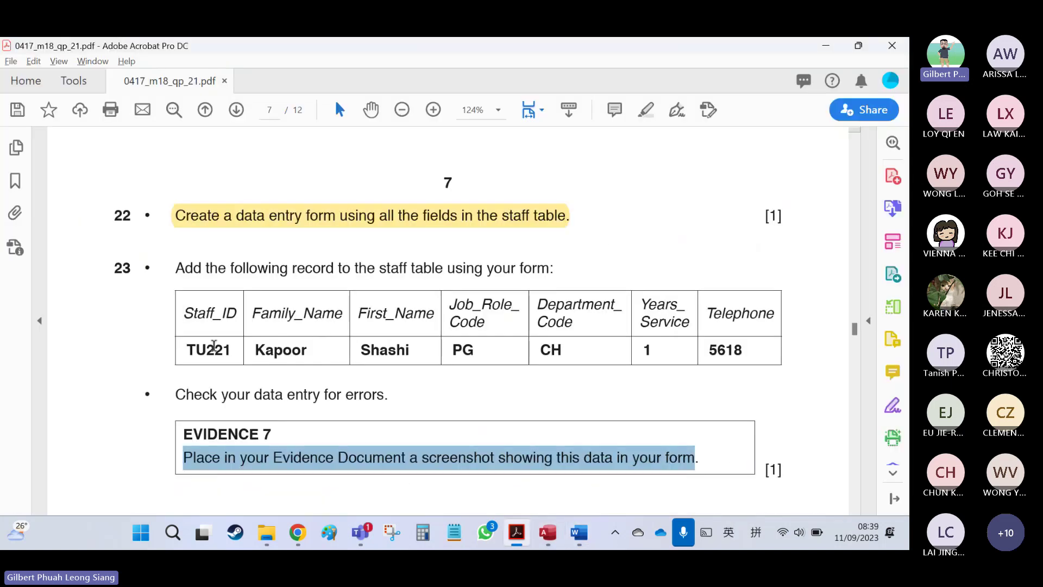
drag(181, 351, 236, 350)
key(alt+Tab)
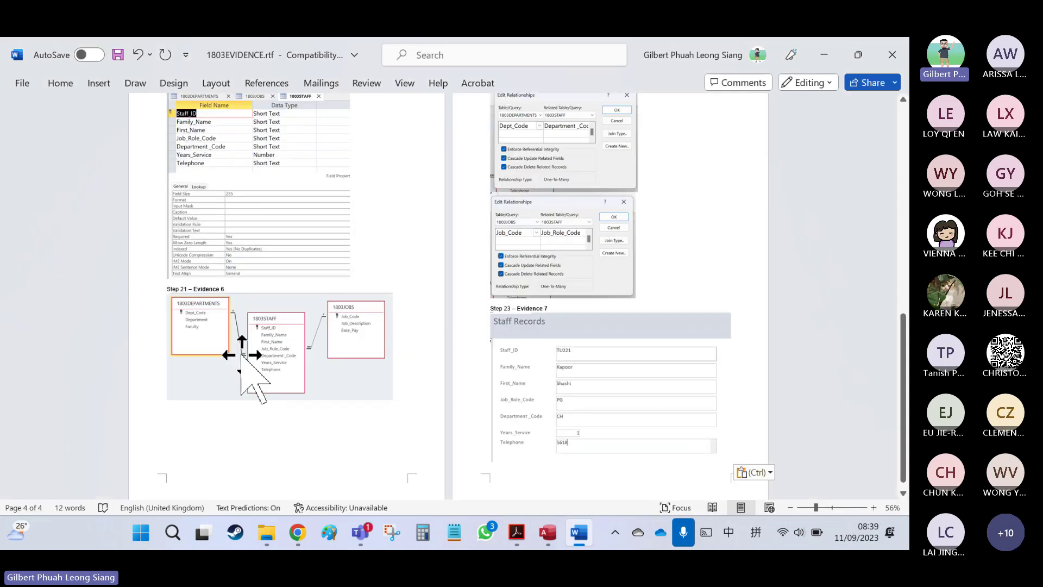
key(alt+Tab)
key(alt+Tab)
scroll(245, 356, down, 15)
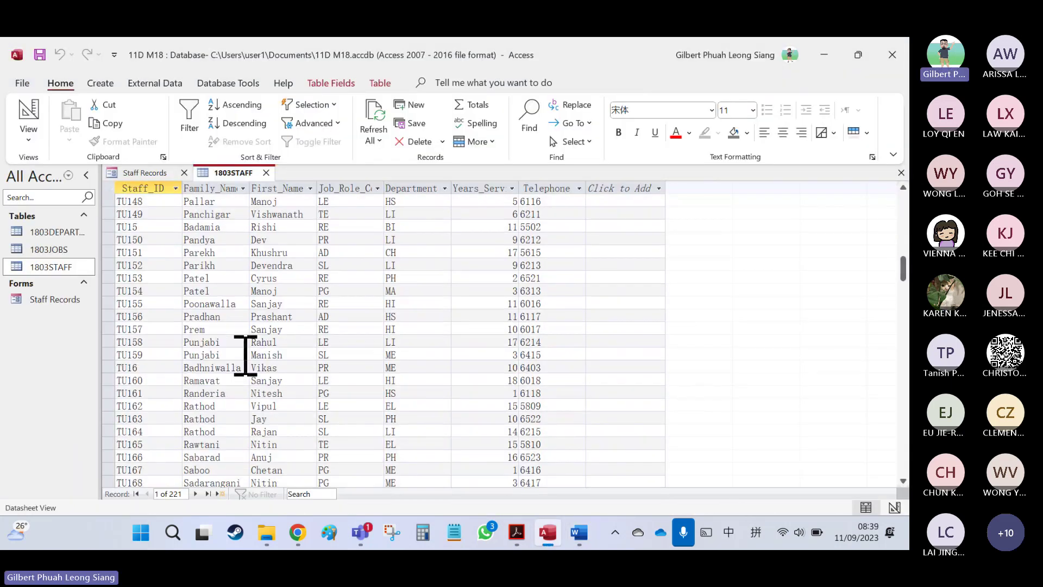
scroll(244, 357, down, 15)
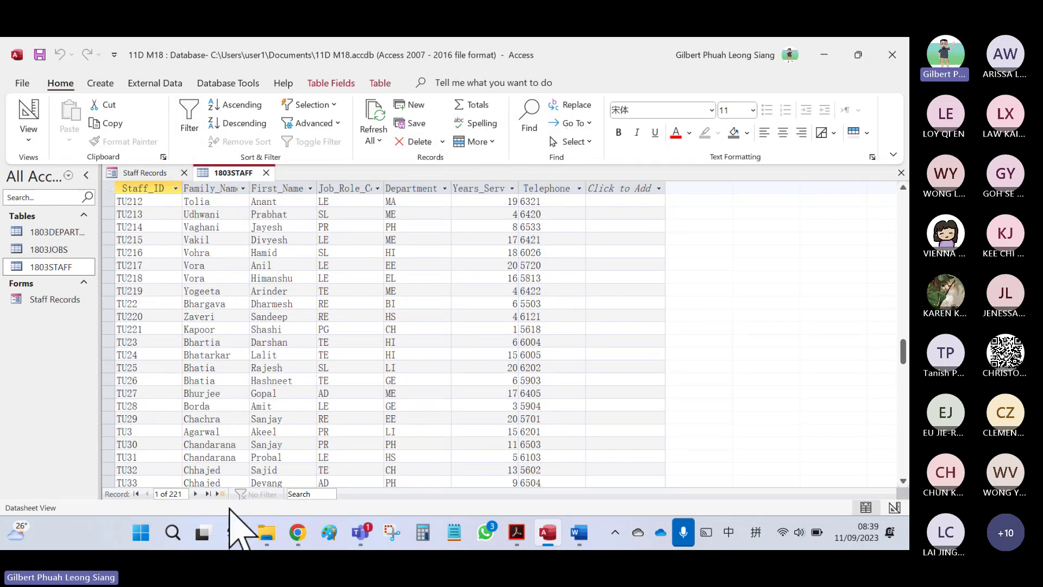
click(303, 494)
text(土2)
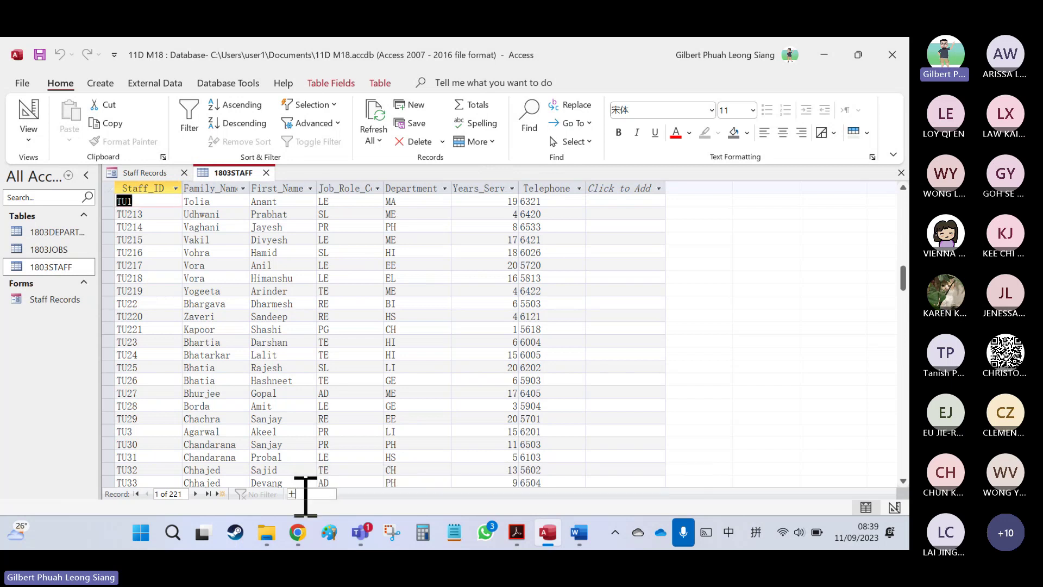
key(shift)
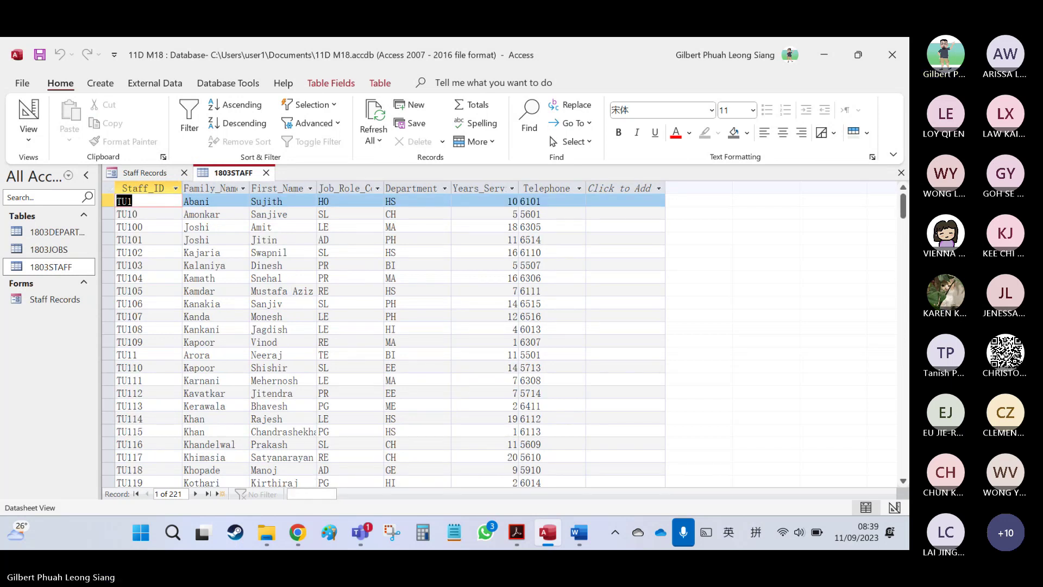
text(221)
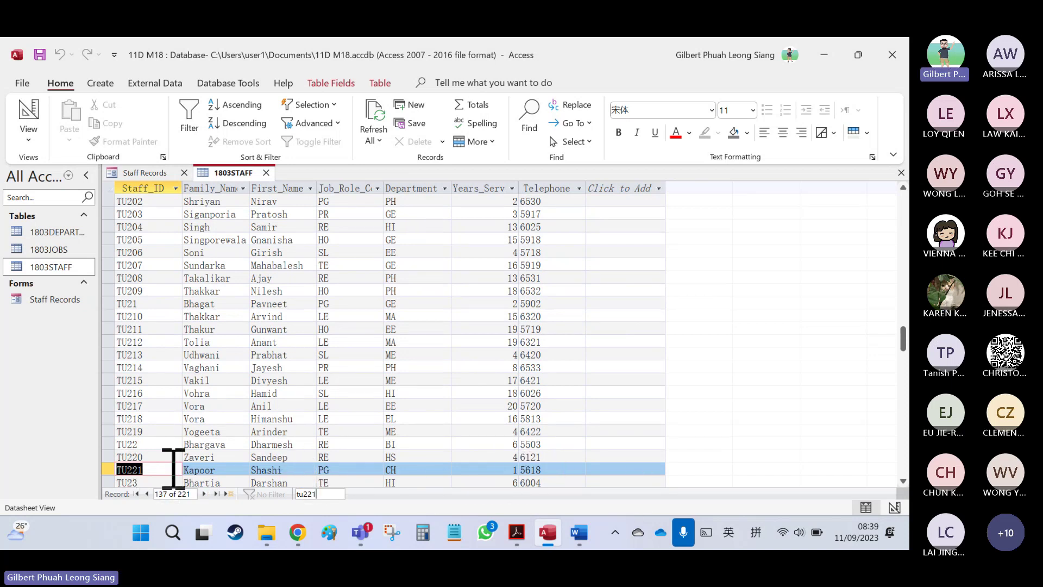
Highlight the question 23 instructions yellow in the PDF, then return to the datasheet.
key(alt+Tab)
key(alt+Tab)
key(Tab)
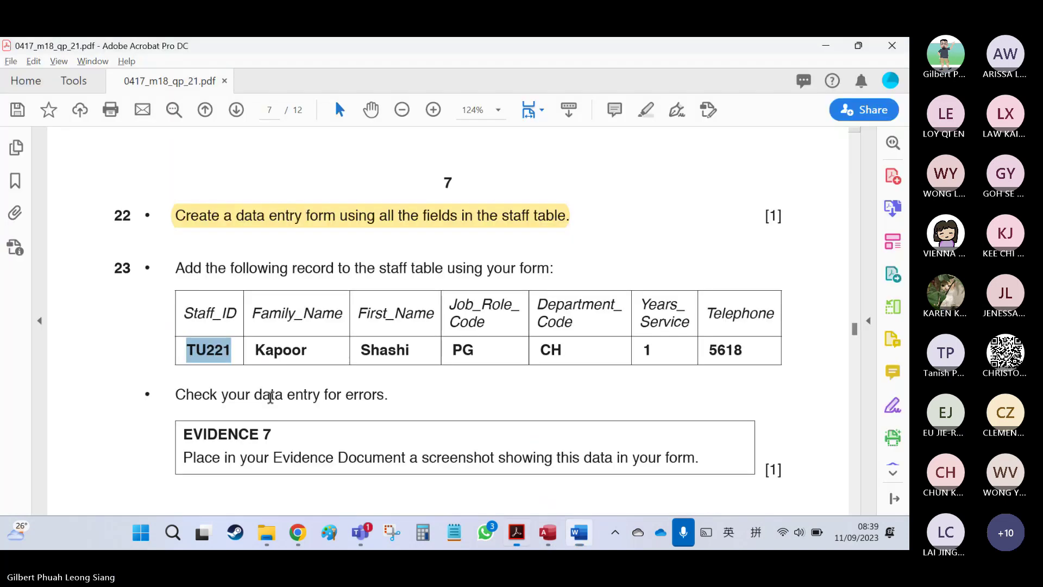
scroll(270, 396, down, 1)
drag(177, 262, 688, 437)
click(698, 428)
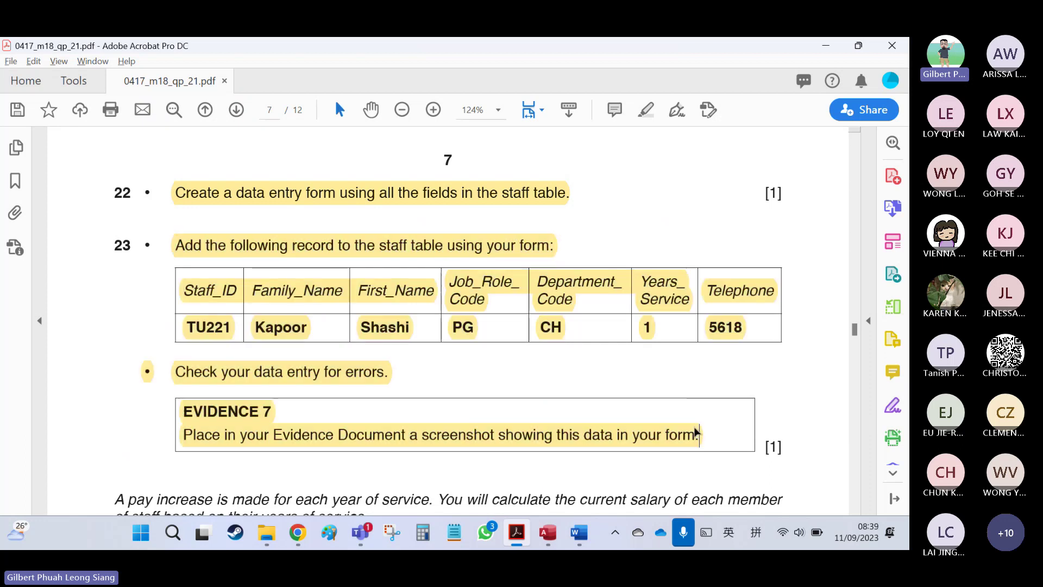
scroll(434, 328, down, 3)
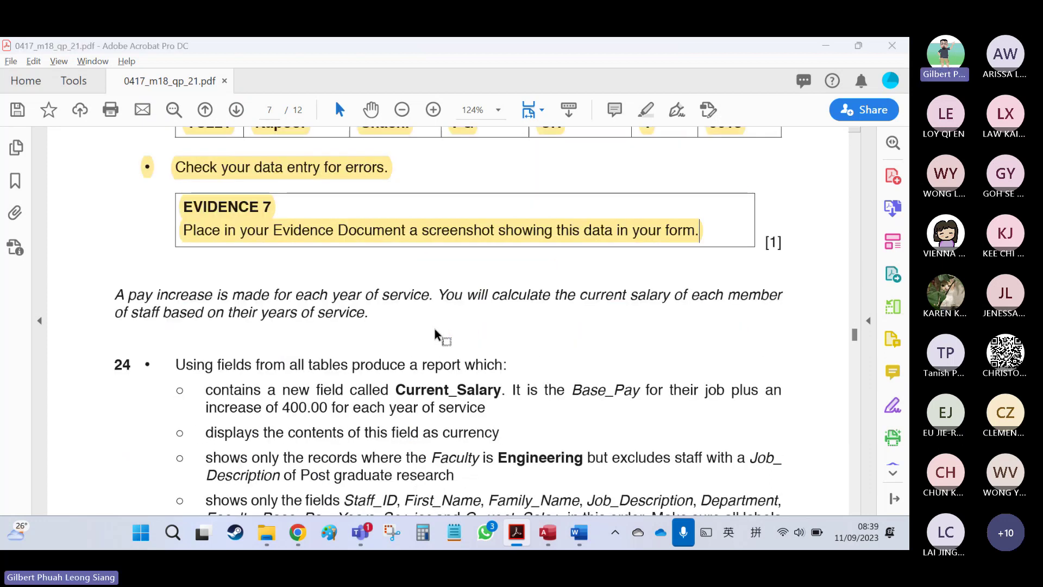
key(alt+Tab)
key(alt+Tab)
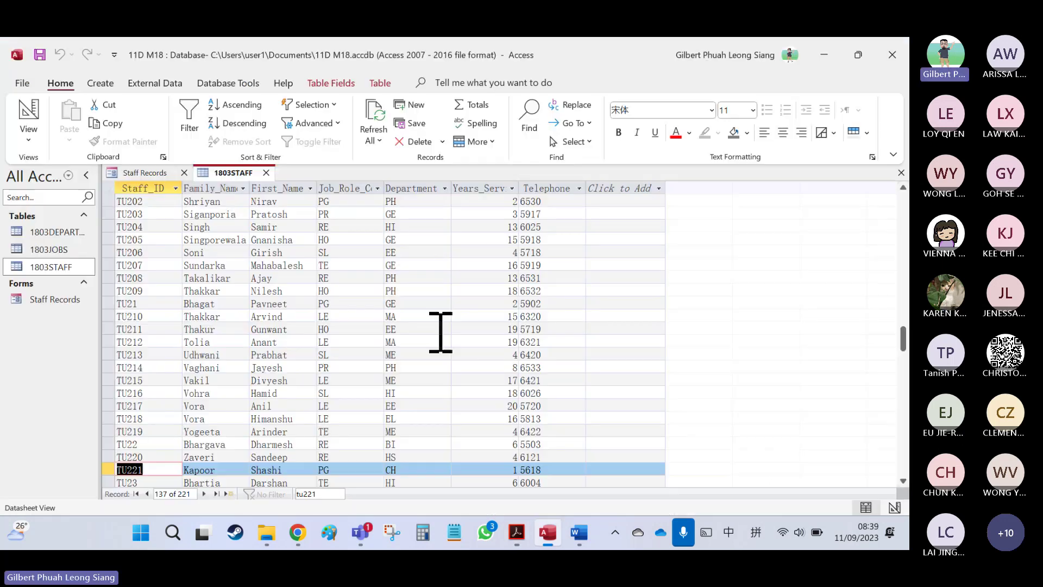
scroll(440, 333, up, 7)
scroll(441, 333, up, 20)
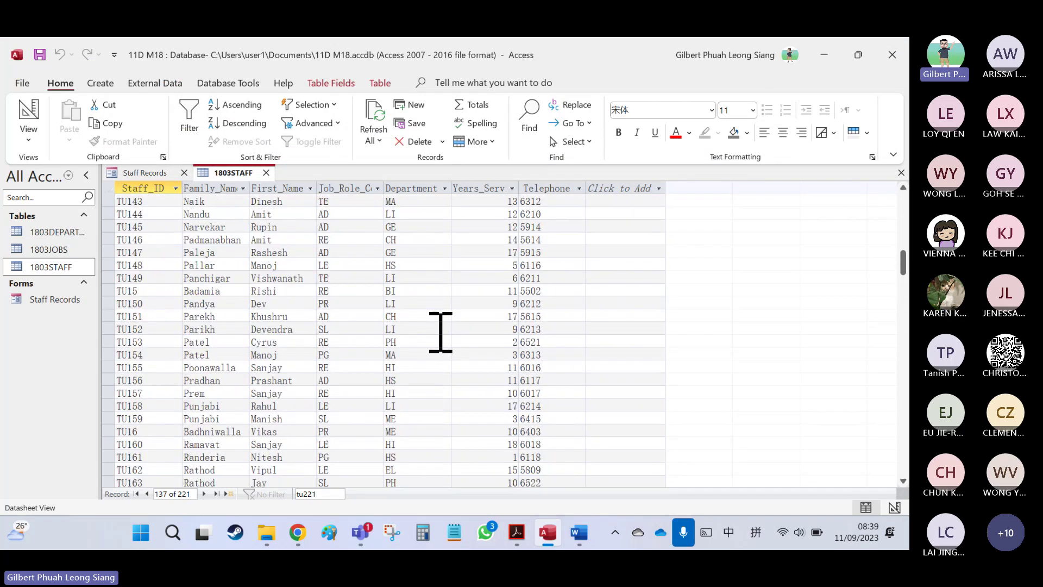
Open the 1803JOBS table and select the PDF's currency instruction through 'two decimal places'.
double_click(56, 249)
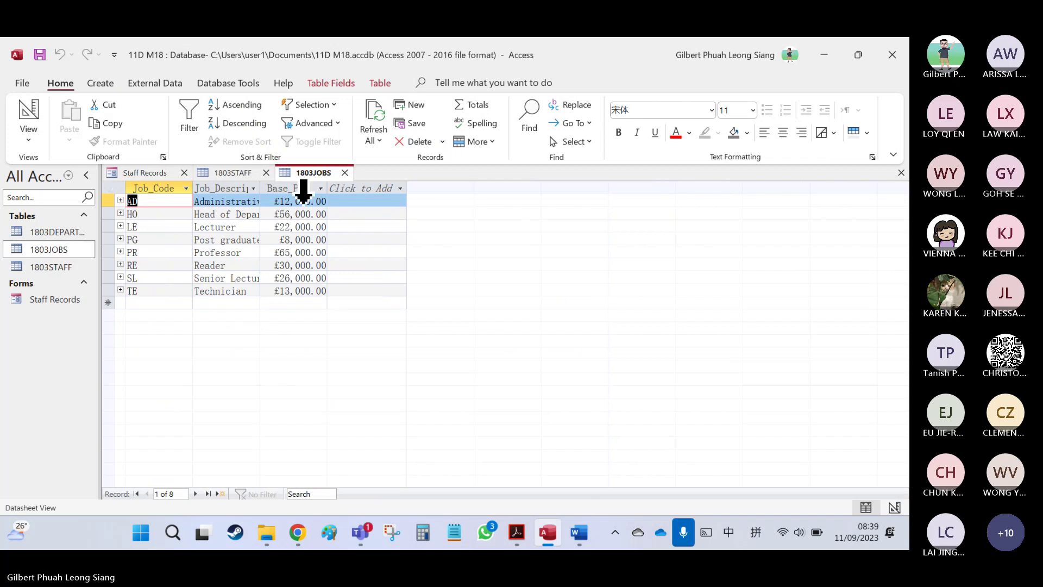
key(alt+Tab)
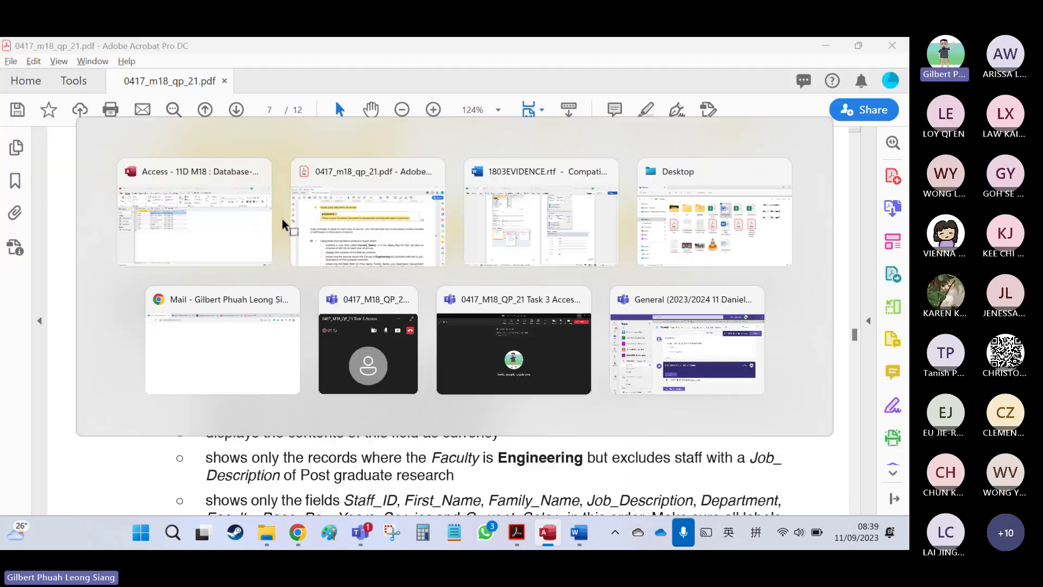
drag(856, 337, 856, 300)
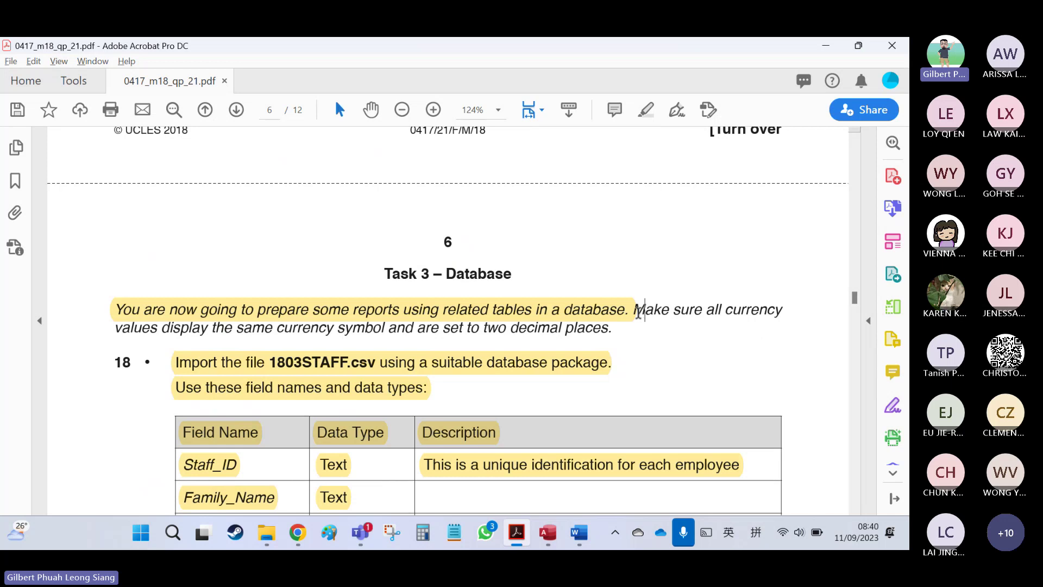
drag(634, 313, 392, 340)
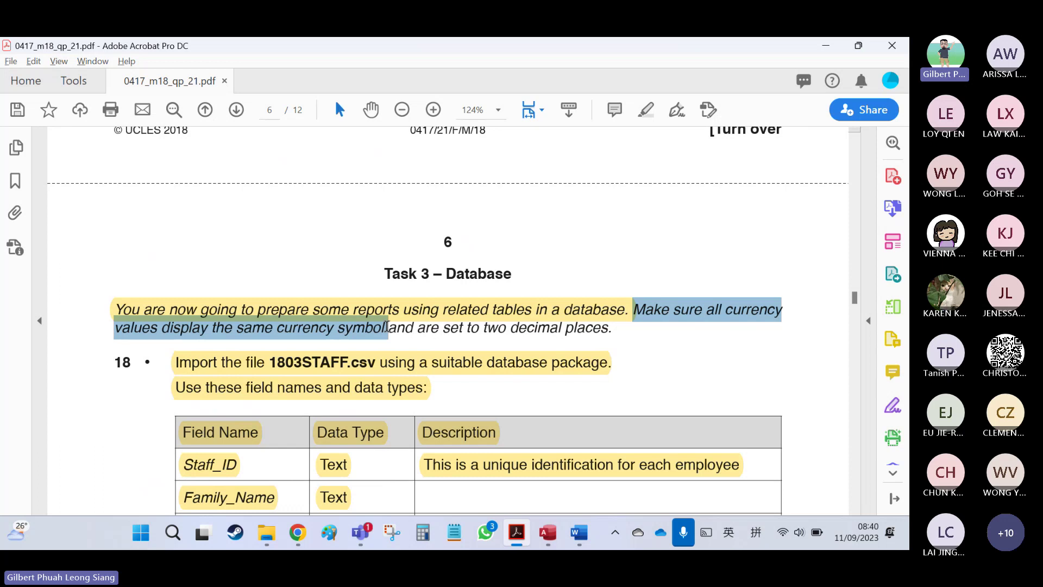
drag(387, 326, 589, 340)
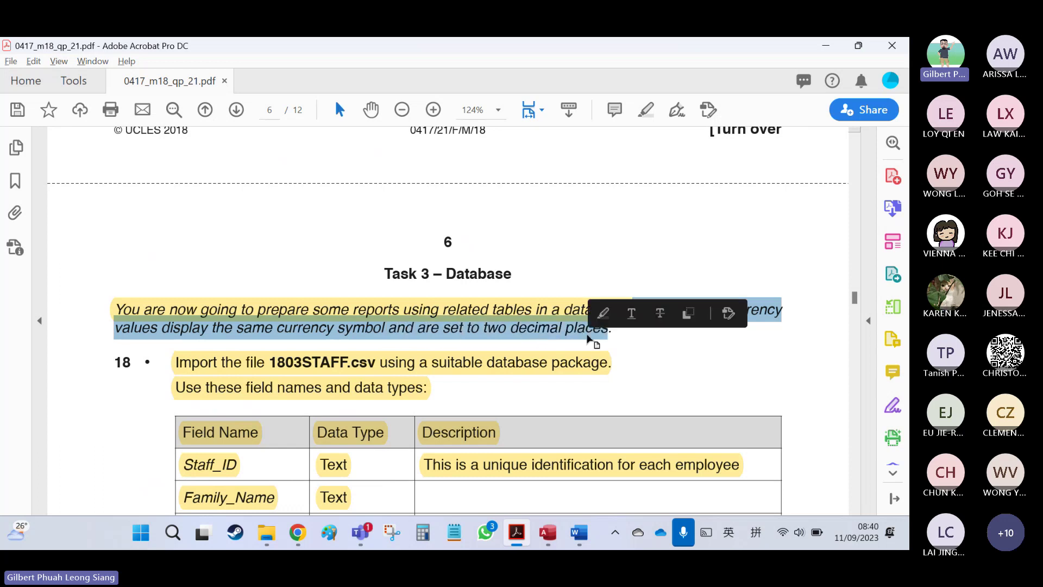
key(alt+Tab)
In Design View, give Base_Pay the Currency format with 2 decimal places.
click(29, 139)
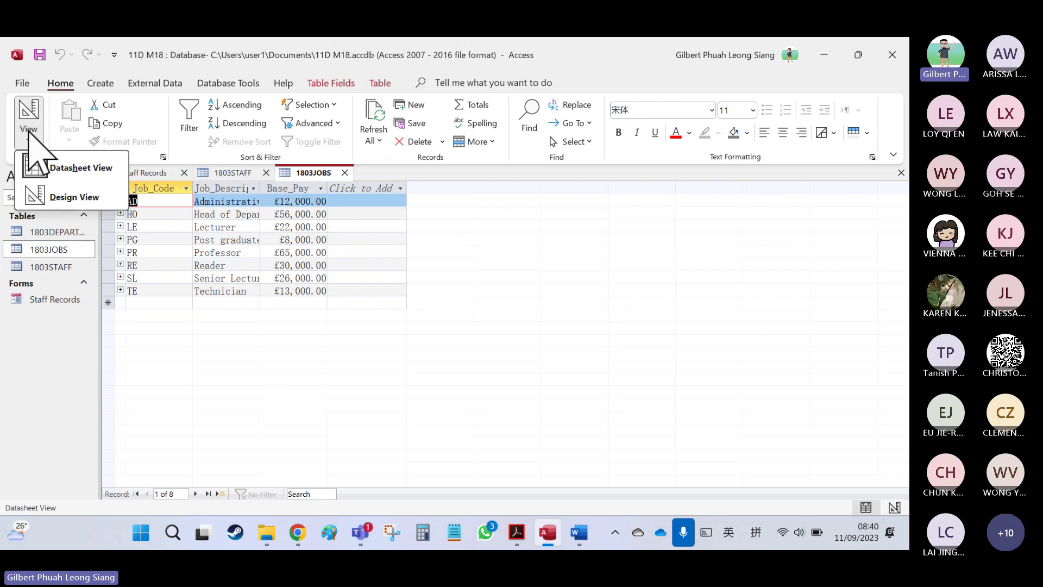
click(56, 198)
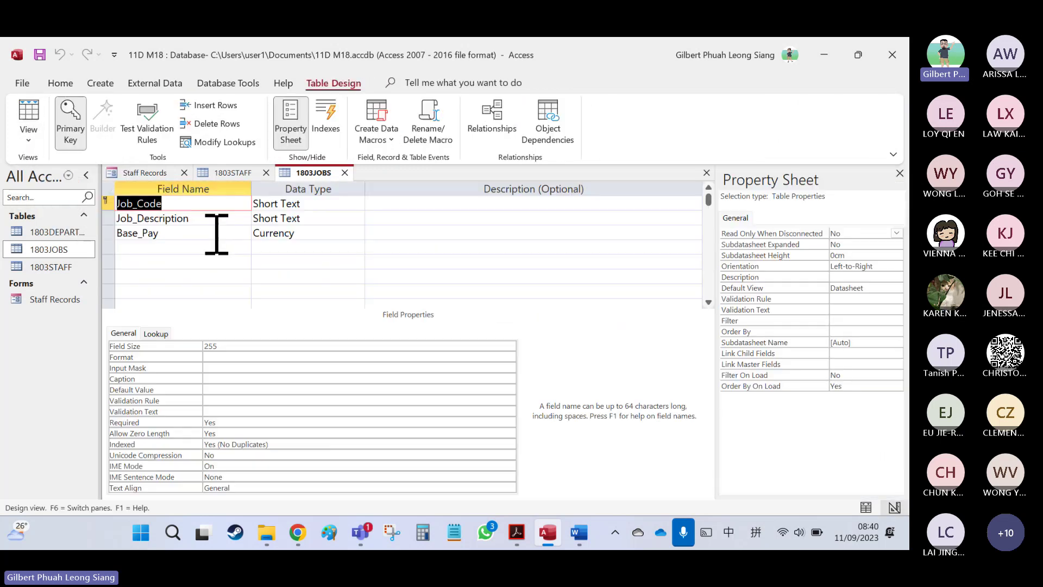
click(161, 234)
click(304, 346)
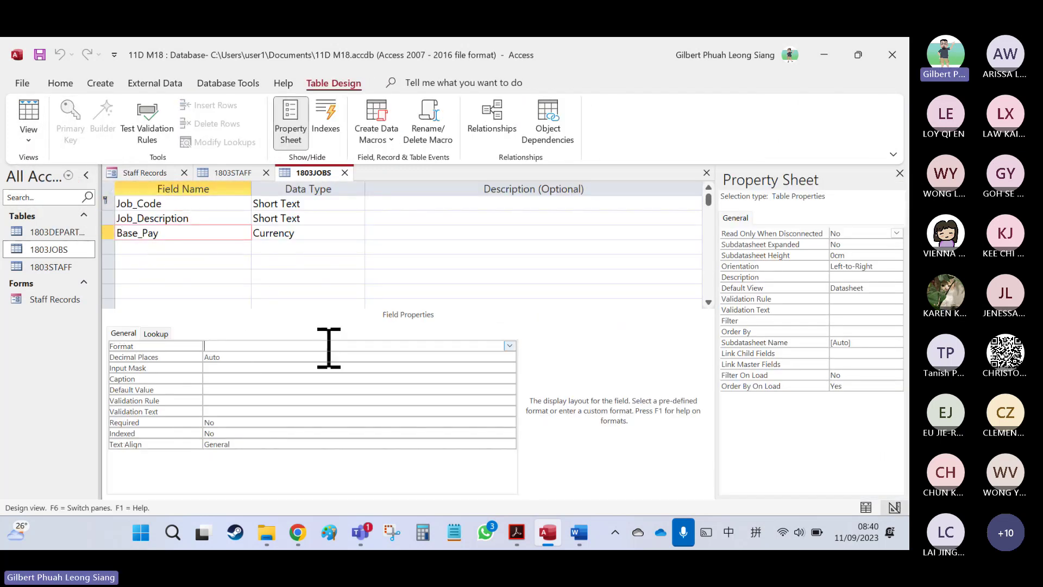
click(510, 346)
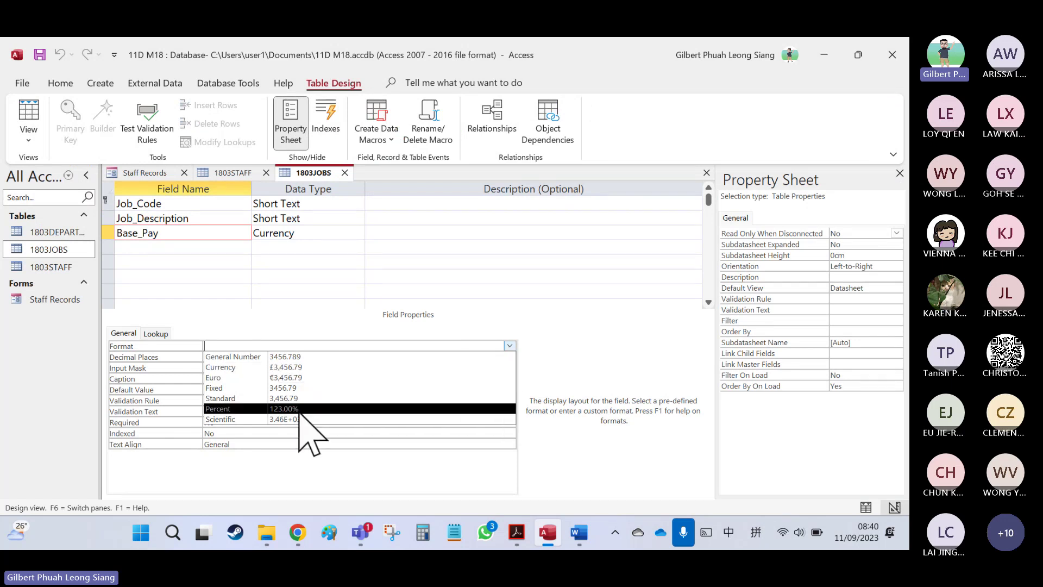
click(312, 367)
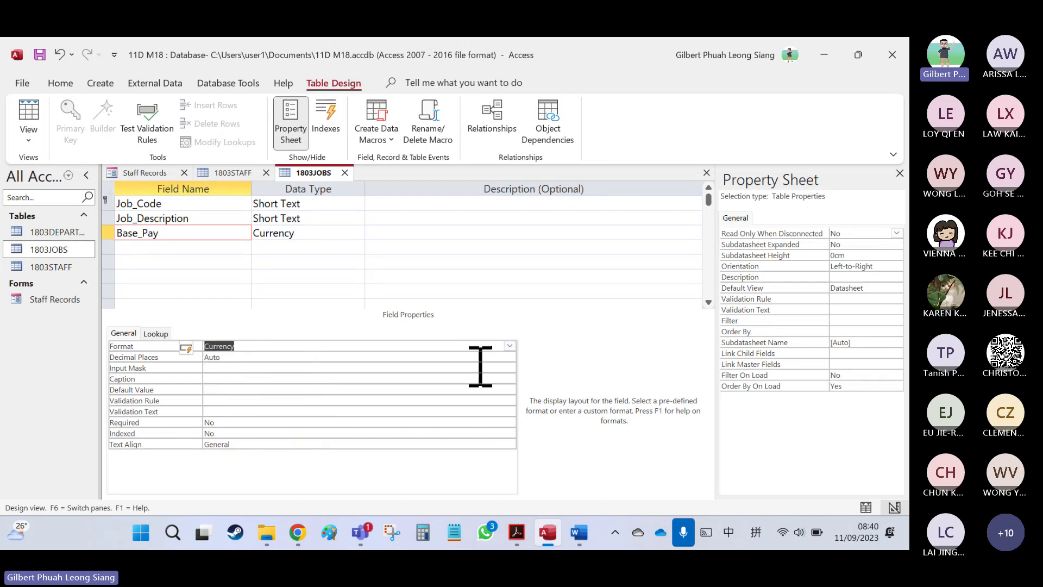
click(510, 357)
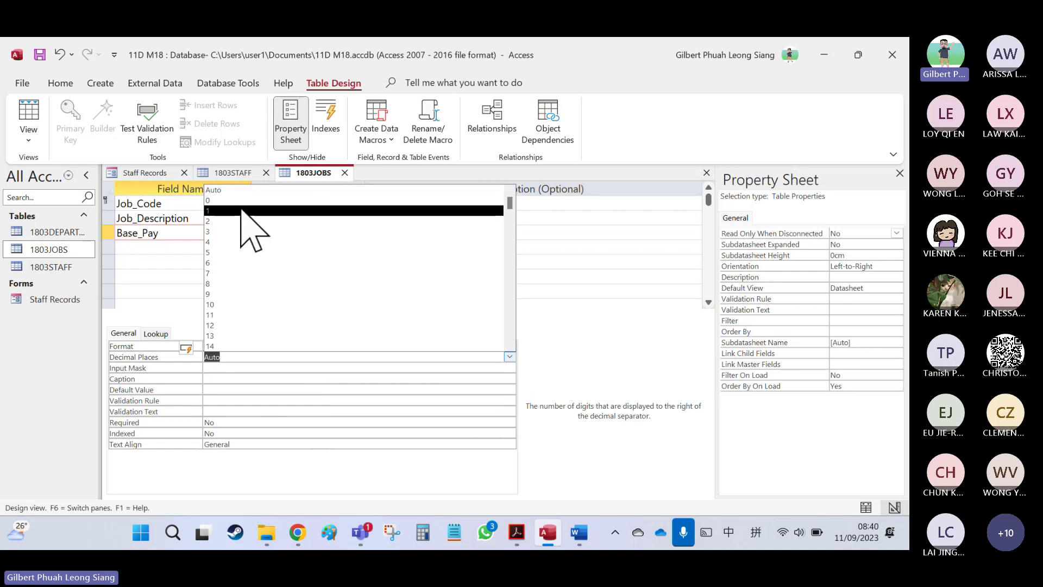
click(212, 222)
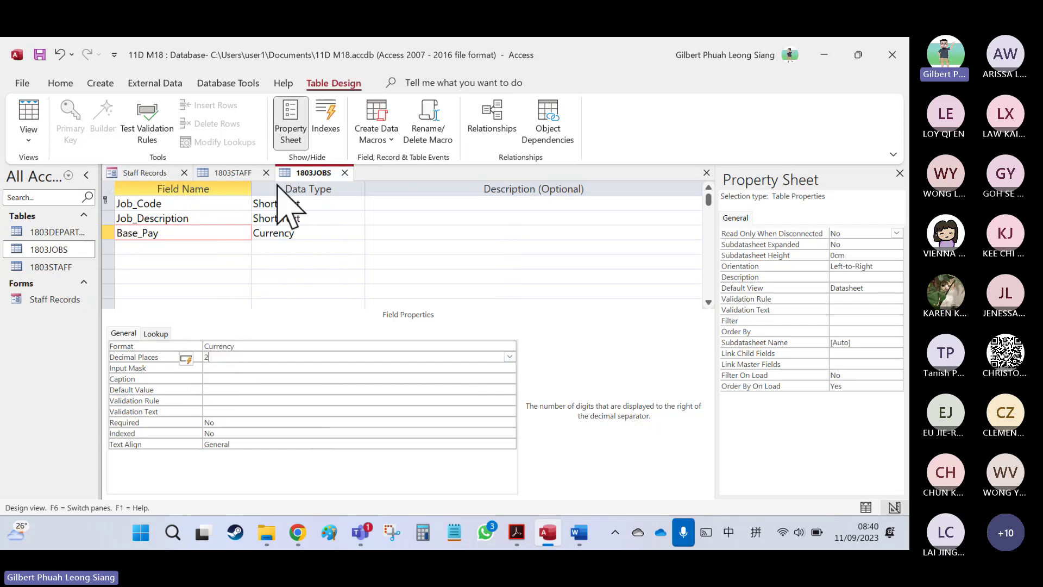
Save the 1803JOBS design and close the 1803JOBS and 1803STAFF tables.
right_click(304, 173)
click(316, 188)
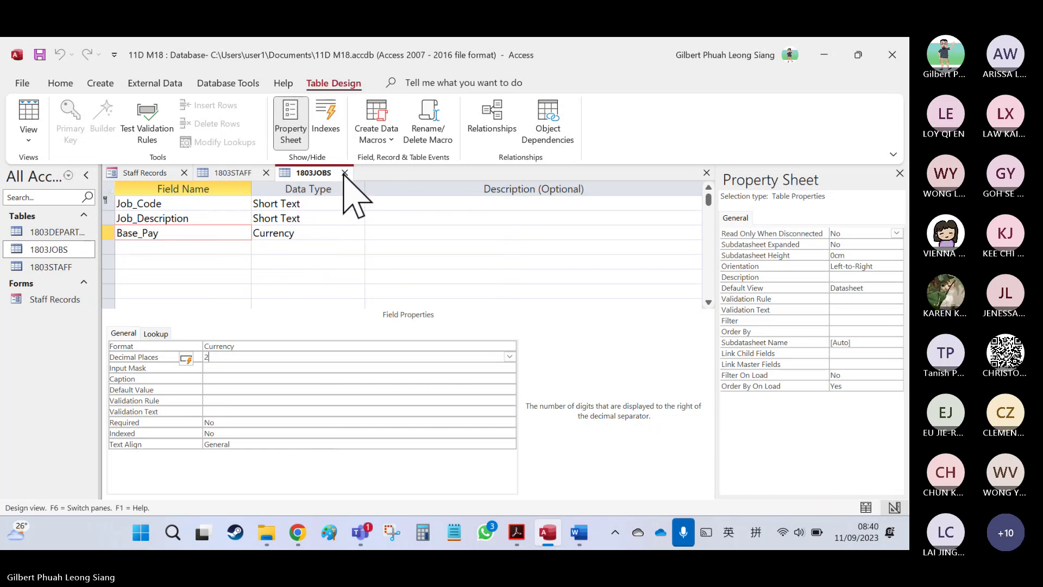
click(344, 174)
click(266, 173)
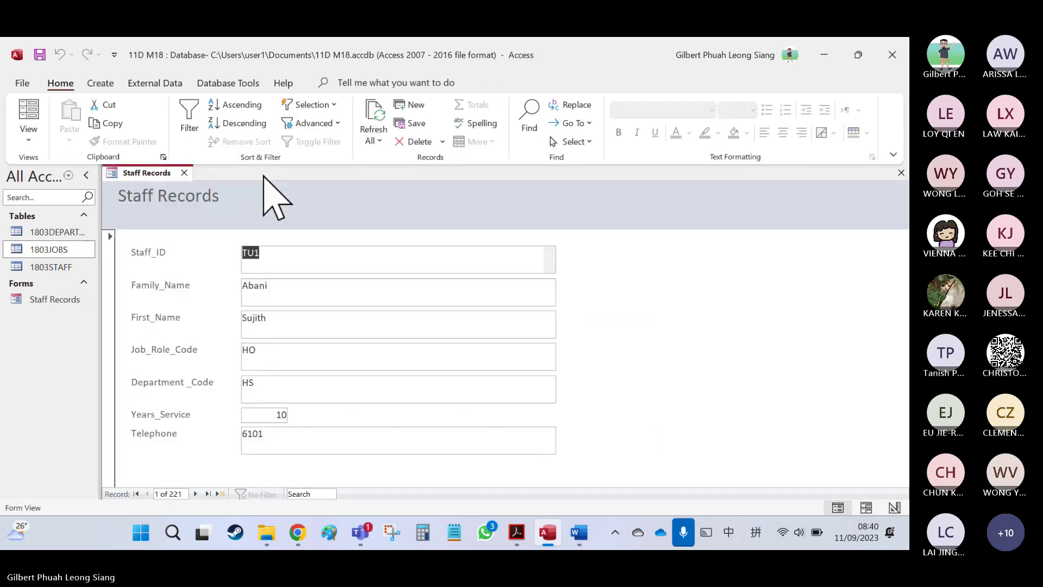
Close the Staff Records form and highlight the PDF's currency instruction in yellow.
click(185, 173)
key(alt+Tab)
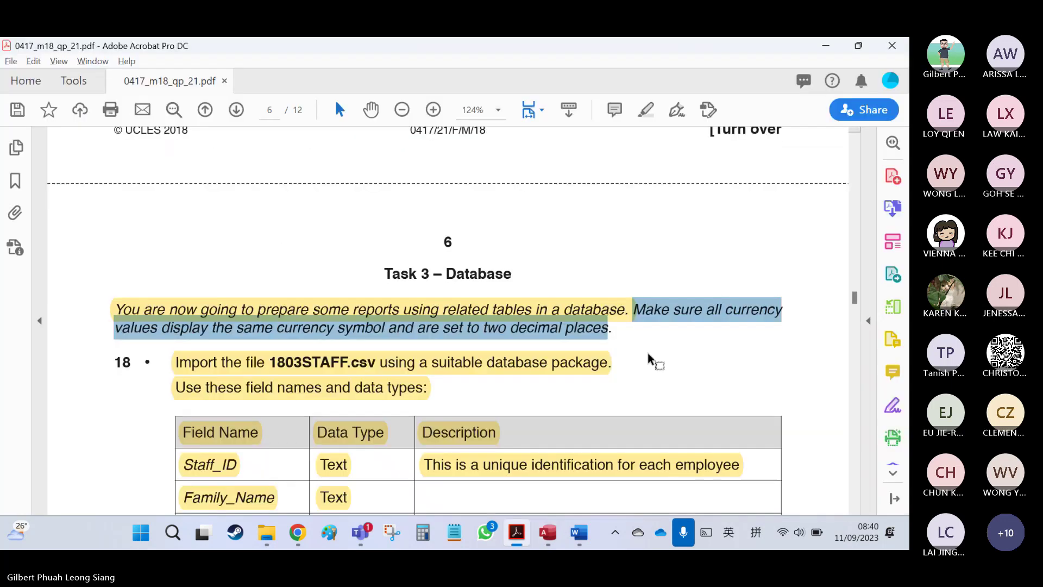
right_click(649, 321)
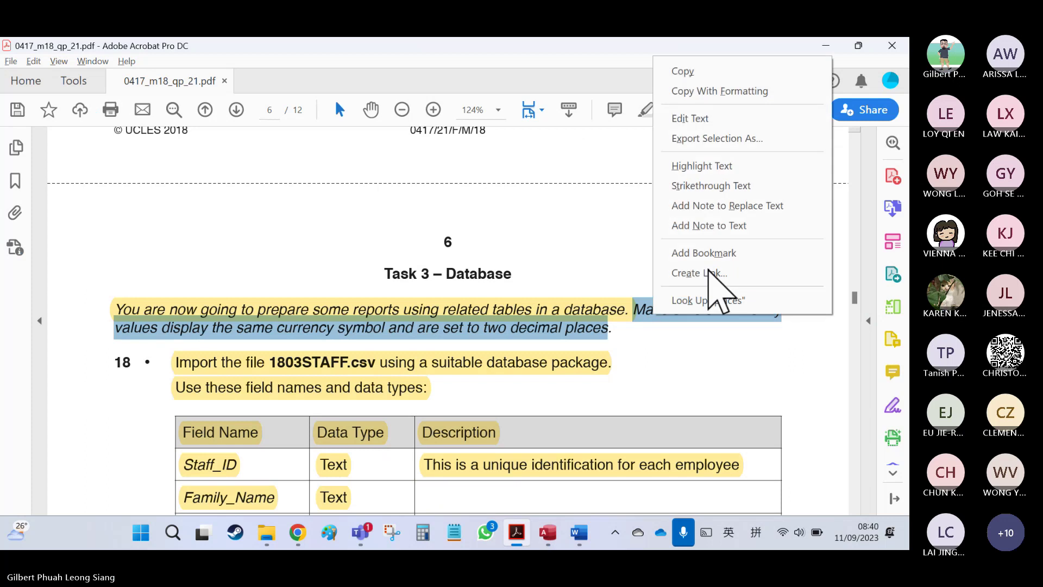
click(712, 167)
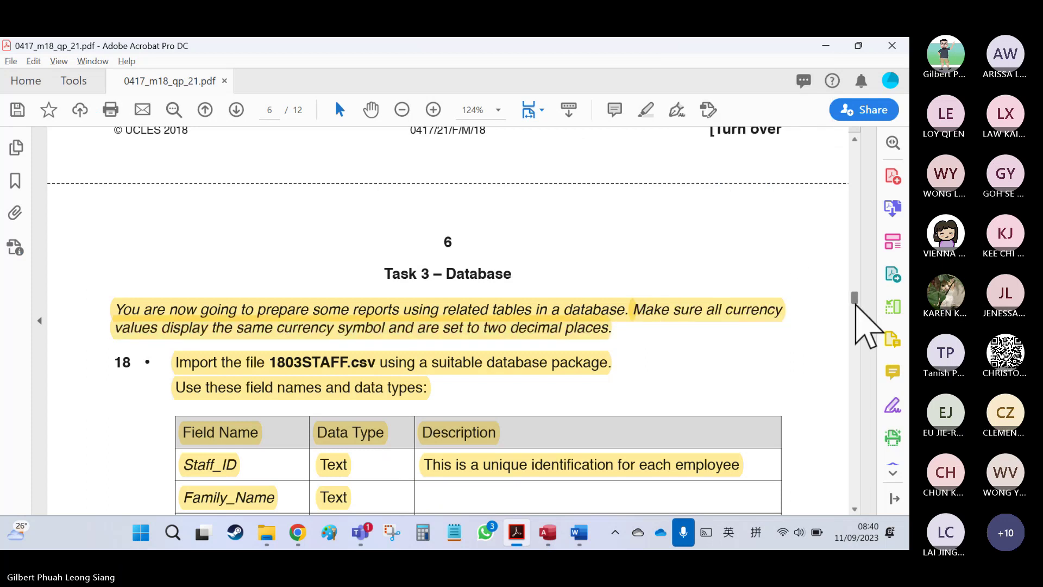
Scroll the PDF to page 7 and select question 24's opening line.
drag(855, 304, 846, 344)
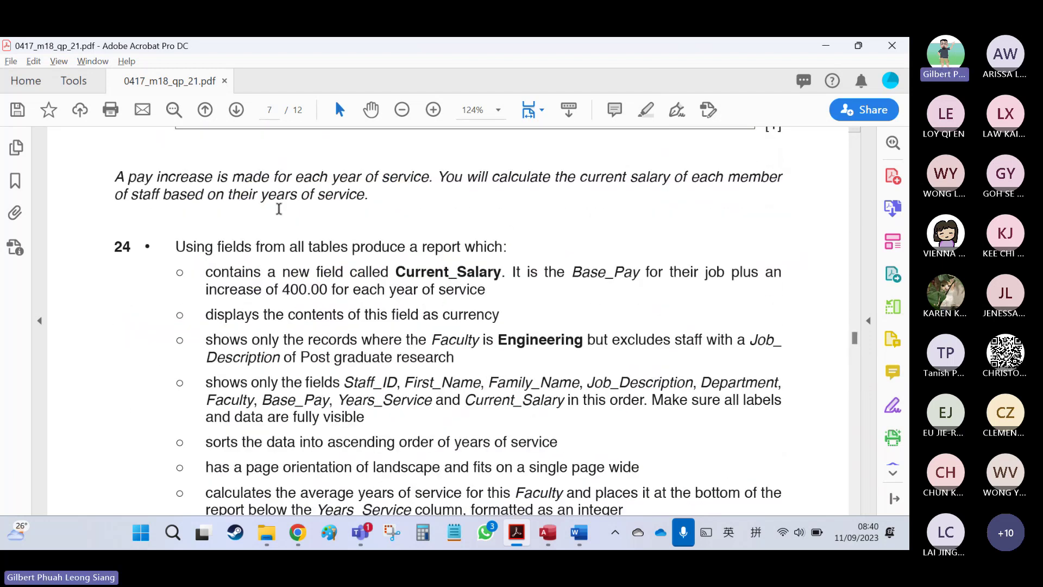
drag(223, 181, 332, 201)
click(220, 217)
scroll(220, 218, down, 1)
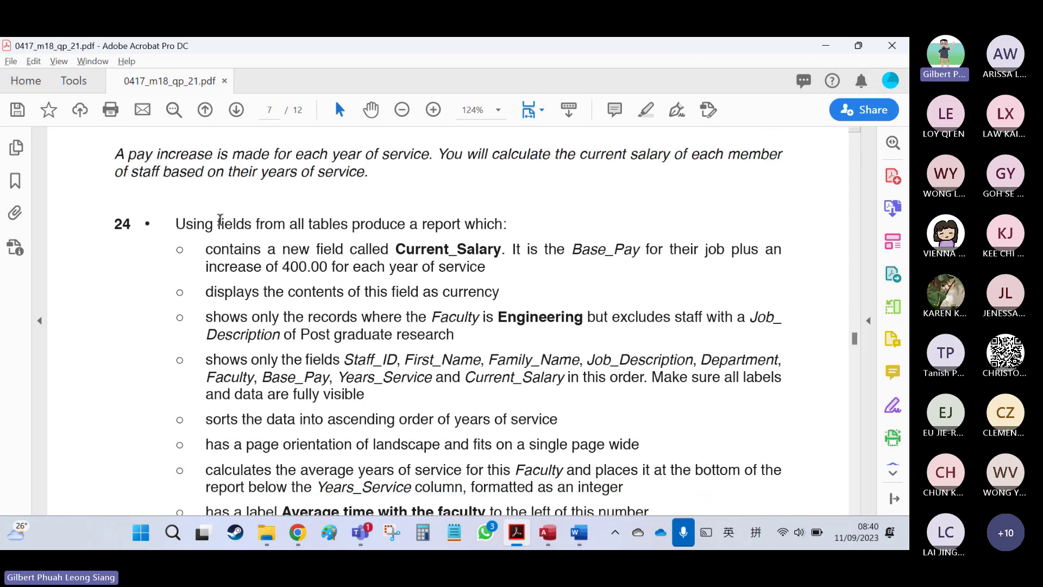
drag(178, 224, 479, 230)
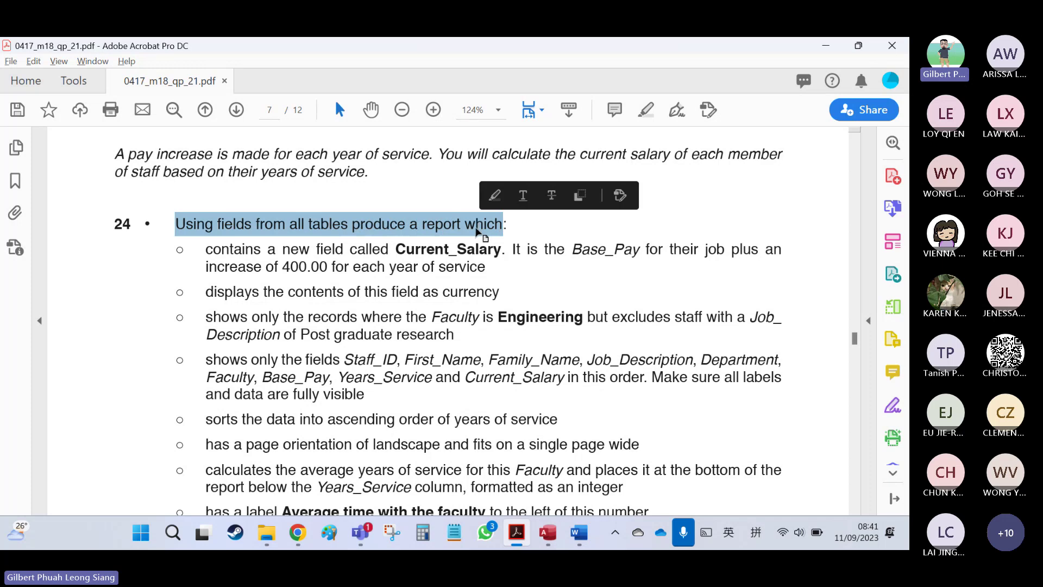
key(alt+Tab)
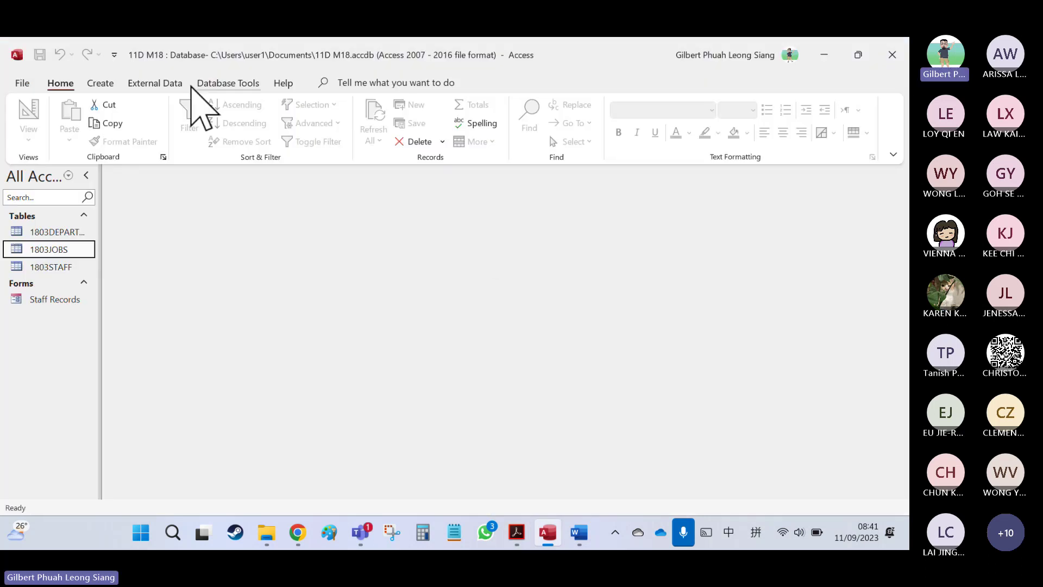
Launch the Query Wizard from the Create tab and choose Simple Query Wizard.
click(101, 84)
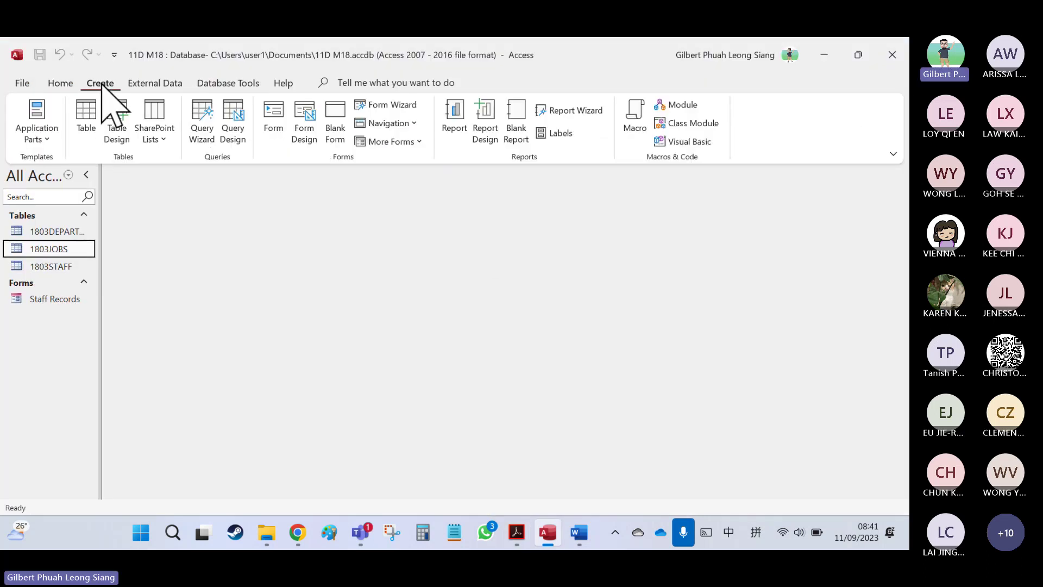
click(202, 118)
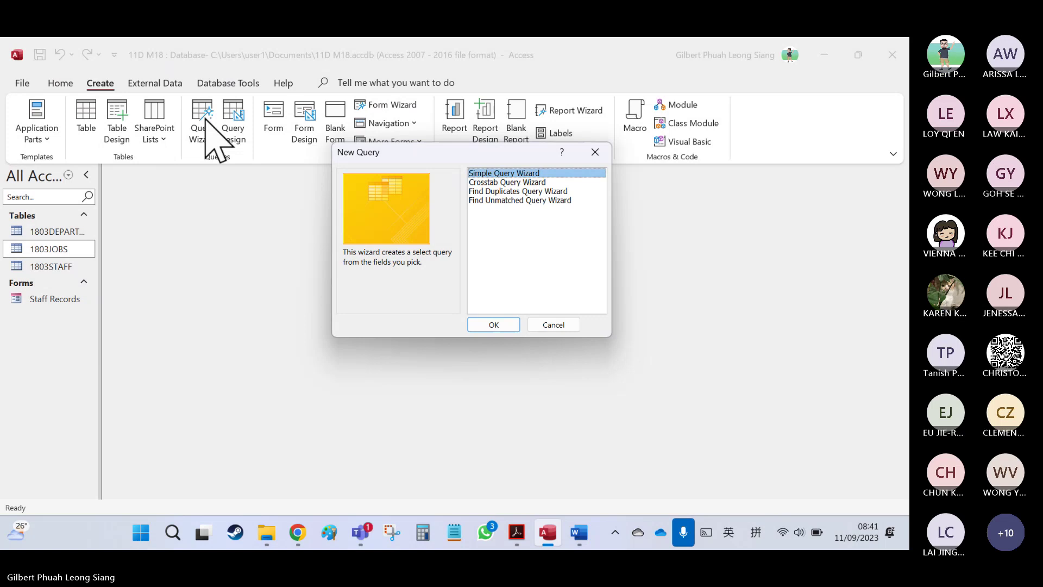
click(492, 325)
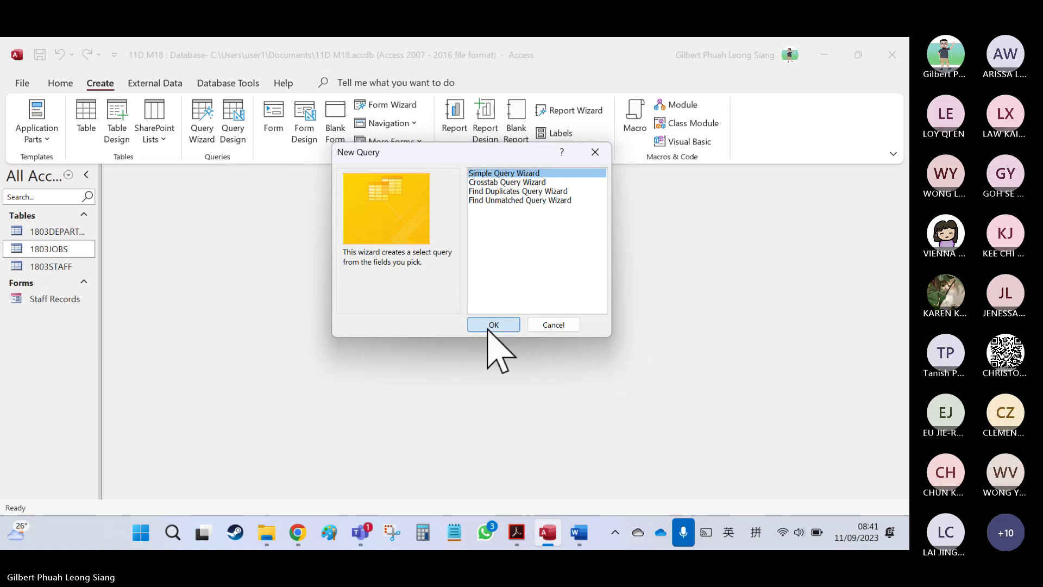
Check the required query fields, starting with Staff_ID, in question 24.
key(alt+Tab)
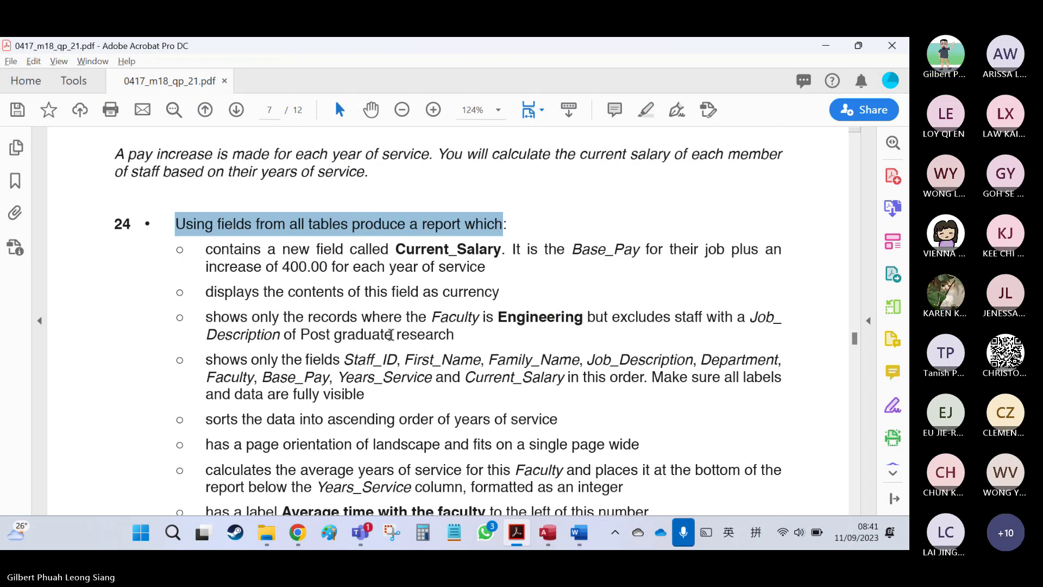
drag(205, 363, 344, 398)
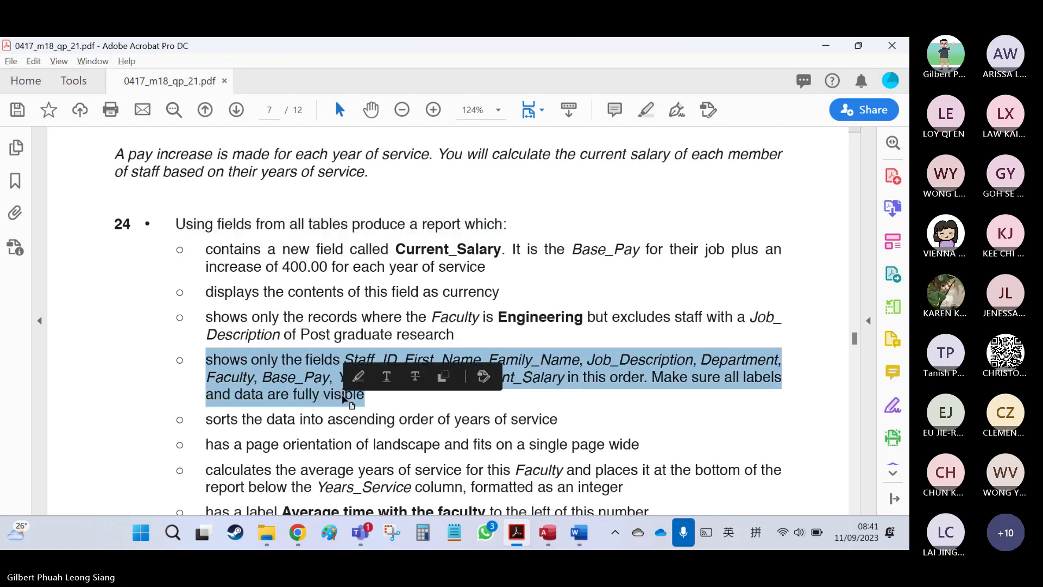
click(301, 363)
double_click(351, 358)
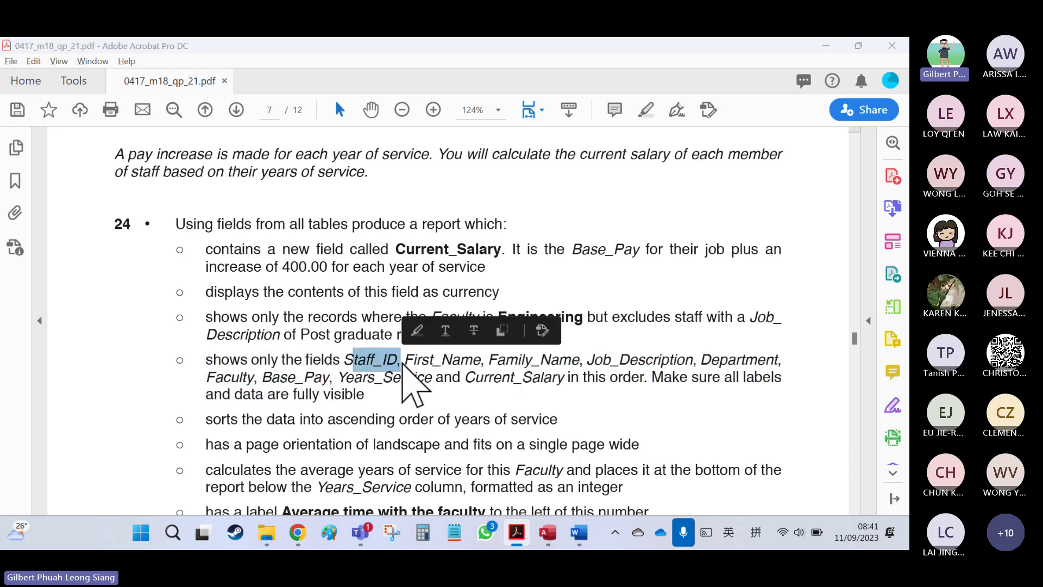
key(alt+Tab)
Add Staff_ID, First_Name and Family_Name from 1803STAFF, marking Staff_ID done in the exam paper.
click(469, 211)
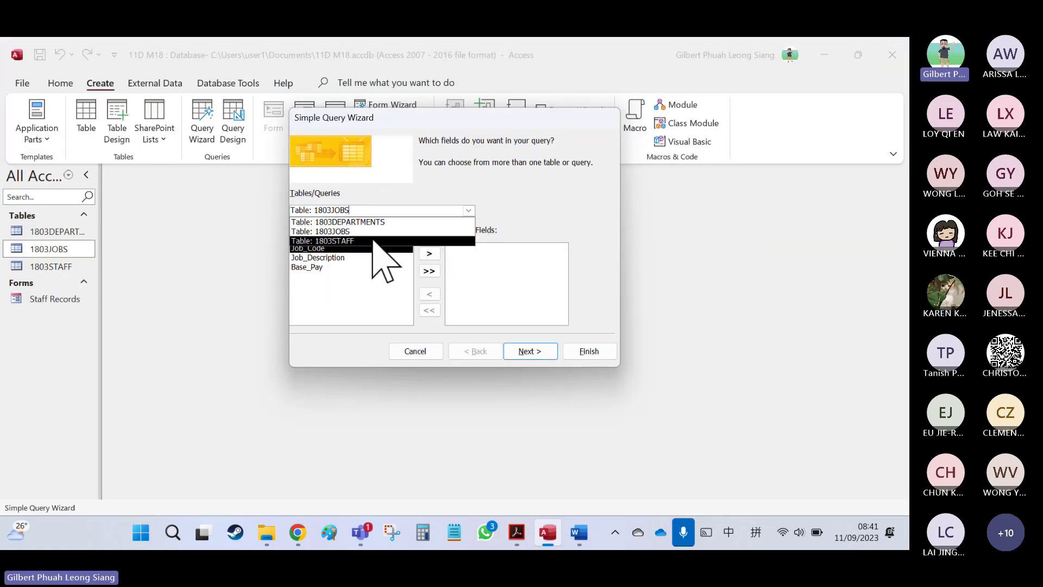
click(353, 242)
double_click(315, 247)
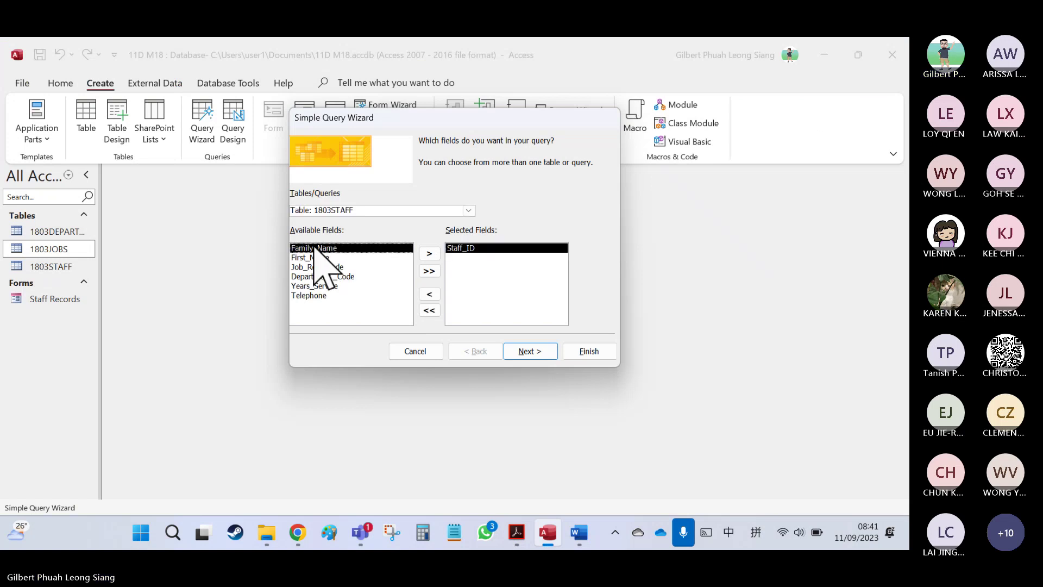
key(alt+Tab)
drag(342, 359, 566, 361)
click(414, 348)
key(alt+Tab)
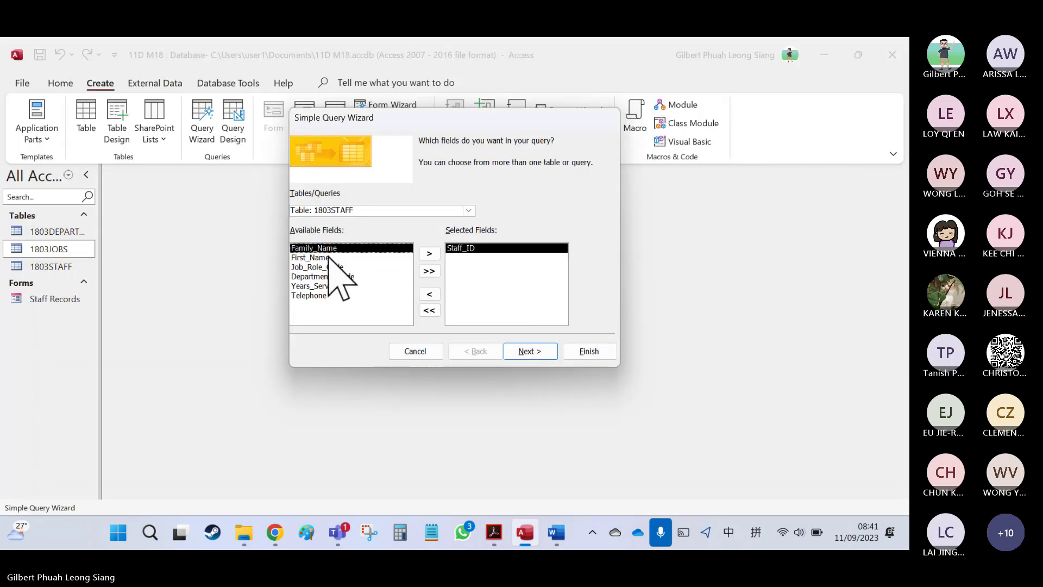
double_click(326, 249)
double_click(324, 248)
Add Job_Description from 1803JOBS and Department from 1803DEPARTMENTS to the selected fields.
key(alt+Tab)
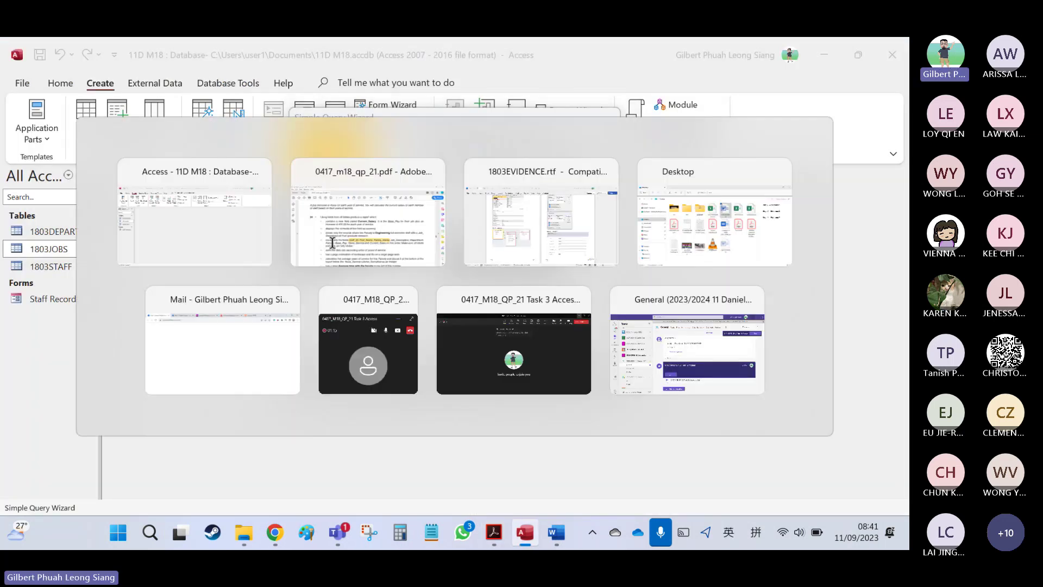
drag(588, 361, 778, 361)
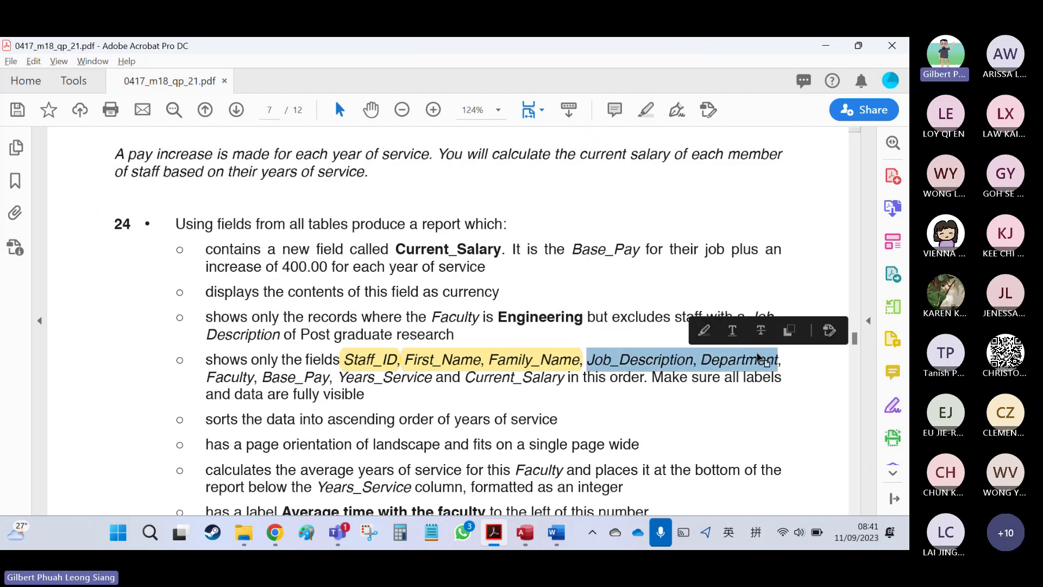
click(701, 332)
key(alt+Tab)
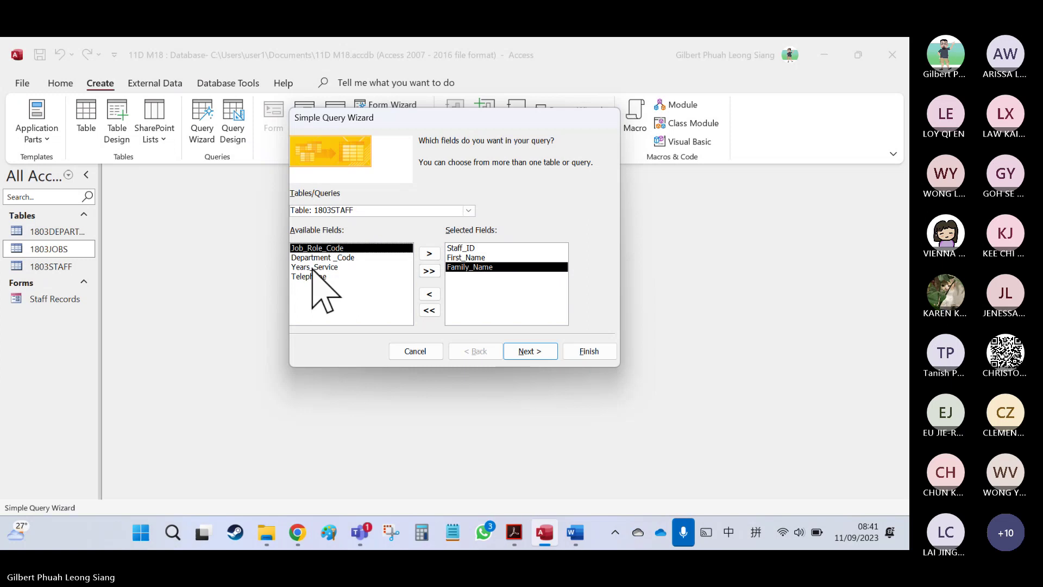
click(467, 210)
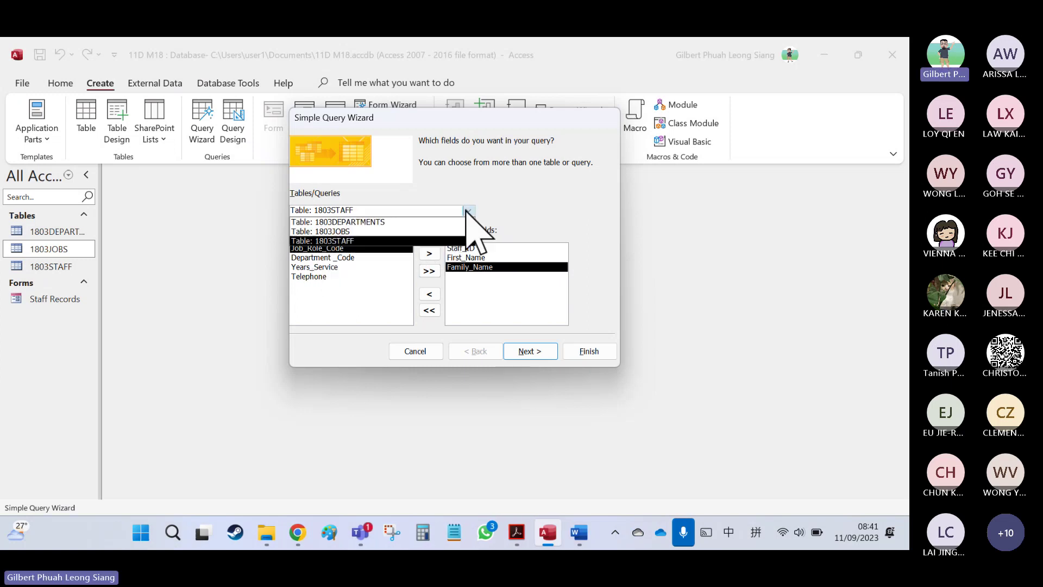
click(325, 231)
double_click(340, 258)
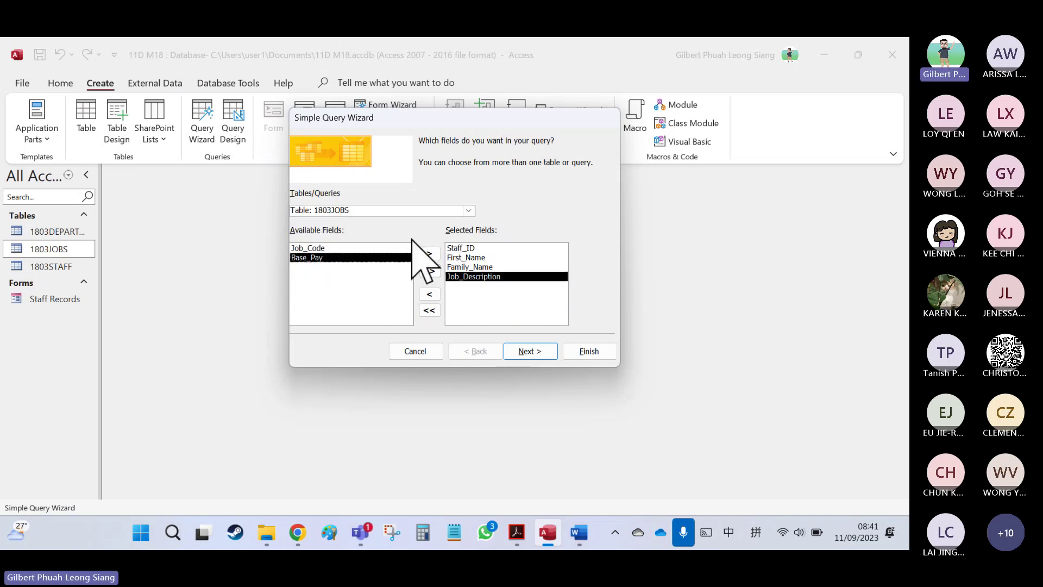
click(468, 211)
click(388, 229)
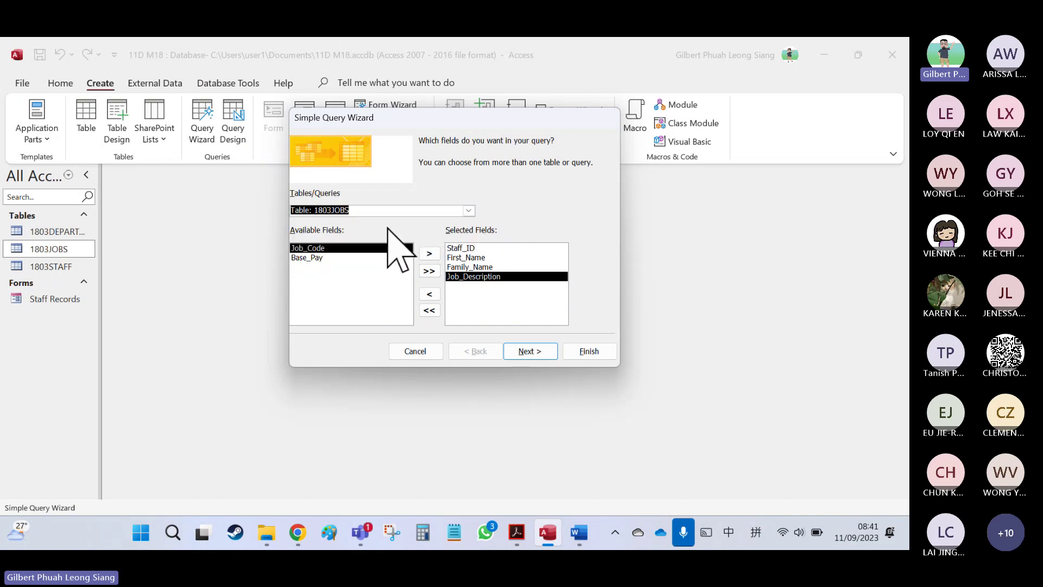
click(468, 211)
click(429, 220)
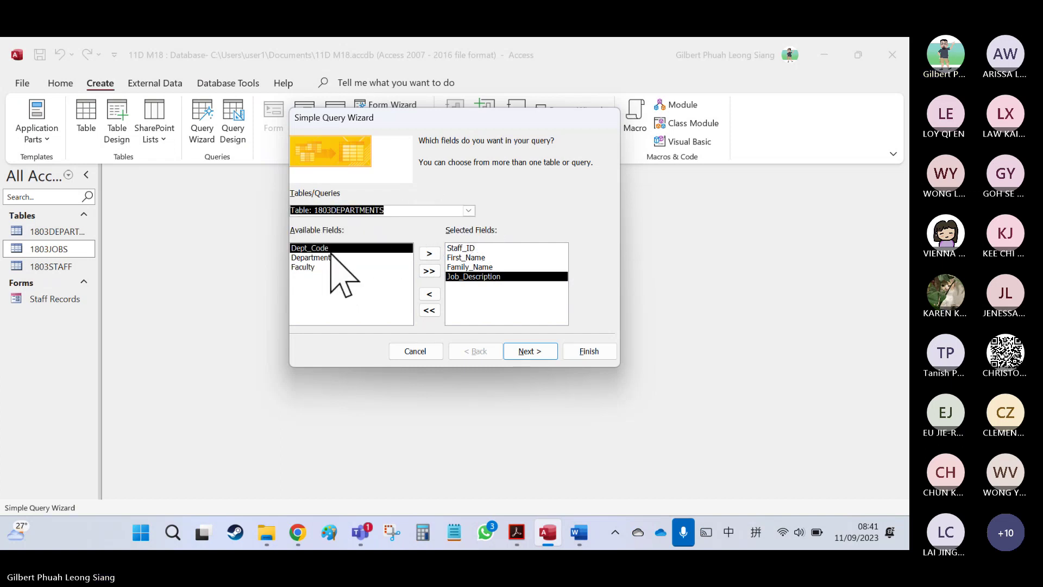
double_click(322, 259)
Add Faculty and Base_Pay from 1803JOBS, checking the field names in the question.
key(alt+Tab)
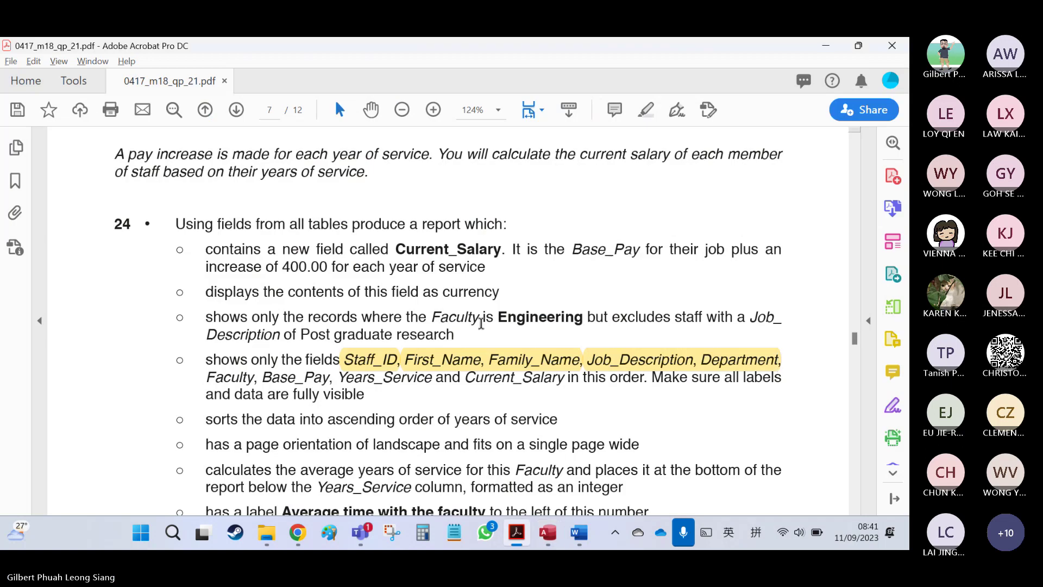
drag(212, 378, 279, 385)
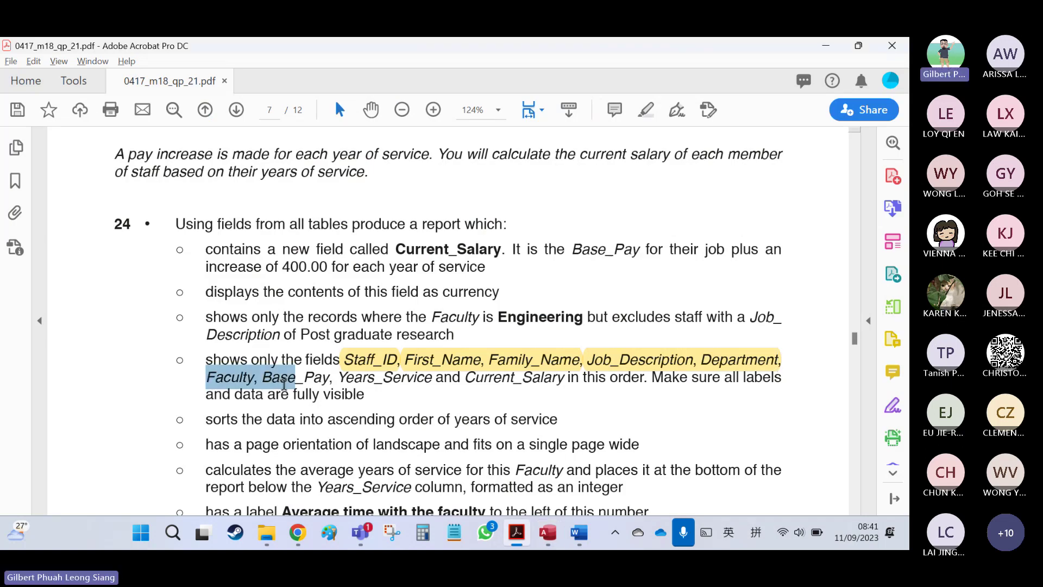
key(alt+Tab)
double_click(331, 258)
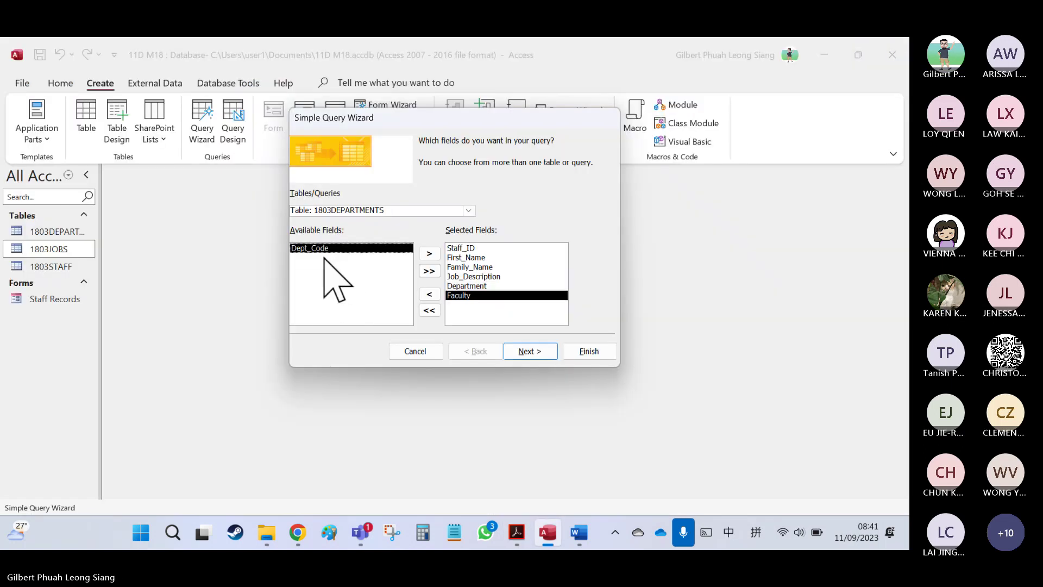
key(alt+Tab)
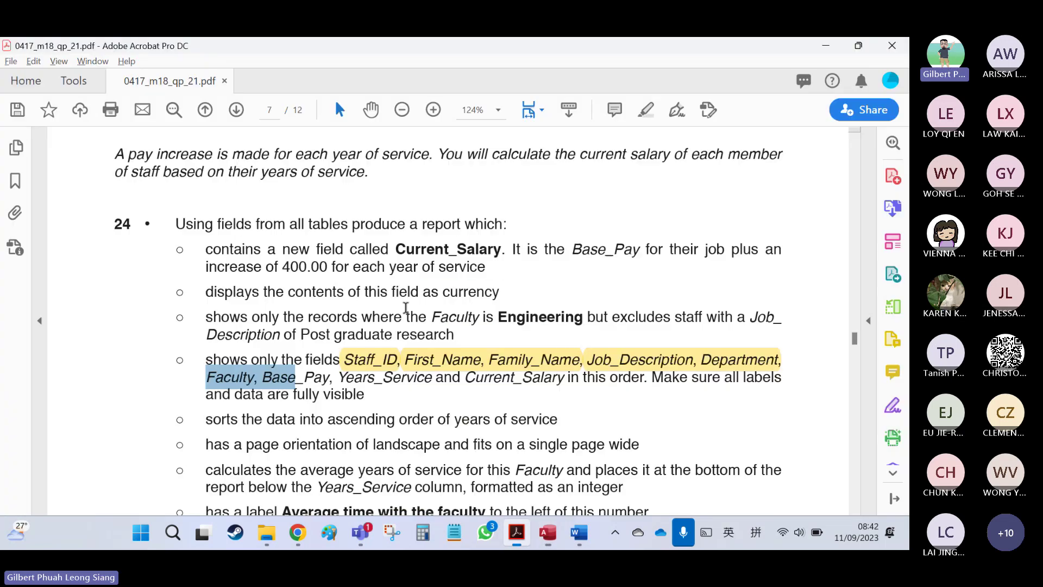
click(213, 375)
drag(208, 375, 329, 378)
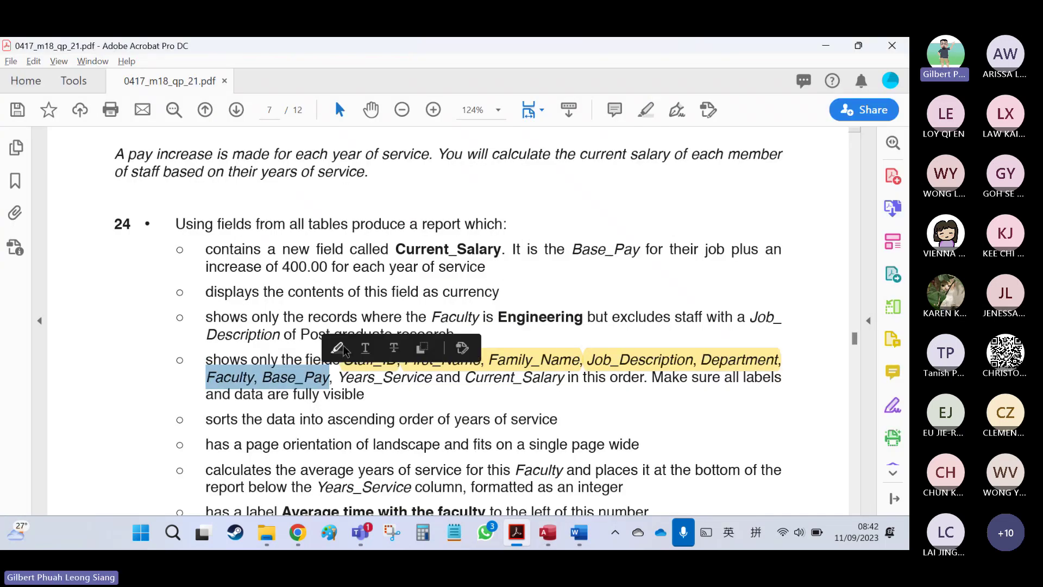
key(alt+Tab)
click(468, 211)
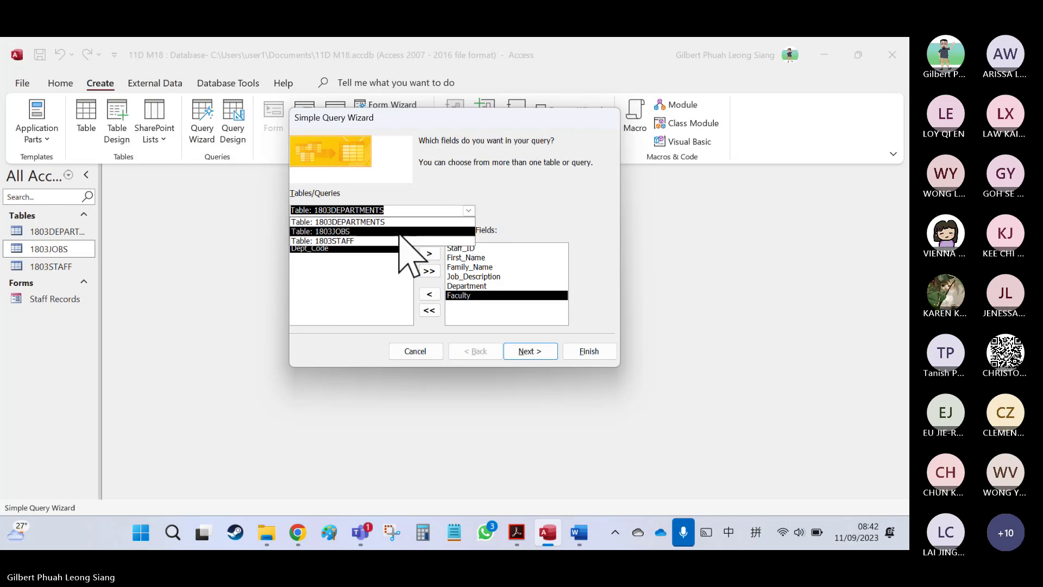
click(383, 228)
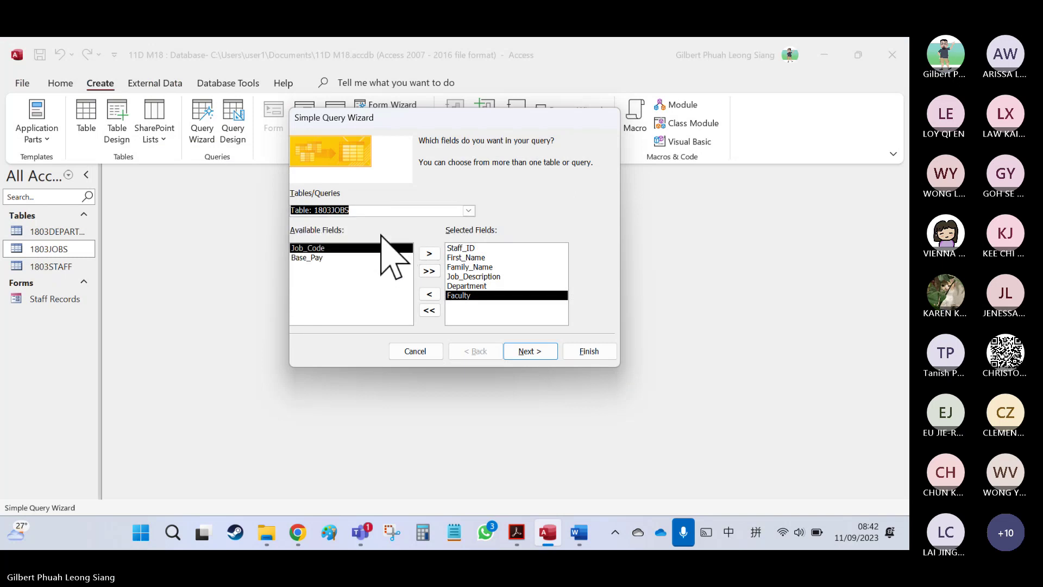
double_click(319, 258)
Add Years_Service from 1803STAFF and highlight the remaining field names in the question.
key(alt+Tab)
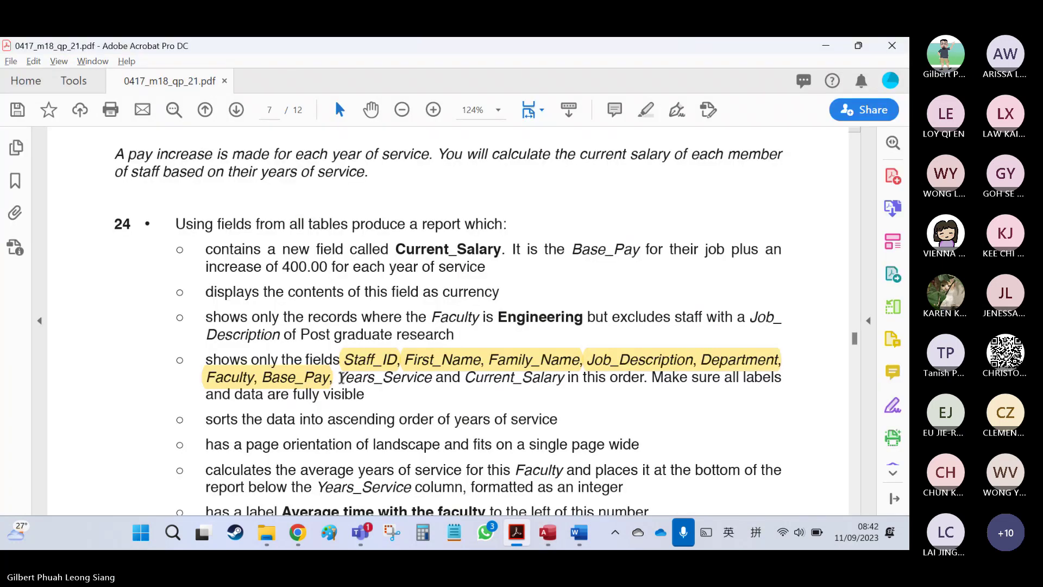
key(alt+Tab)
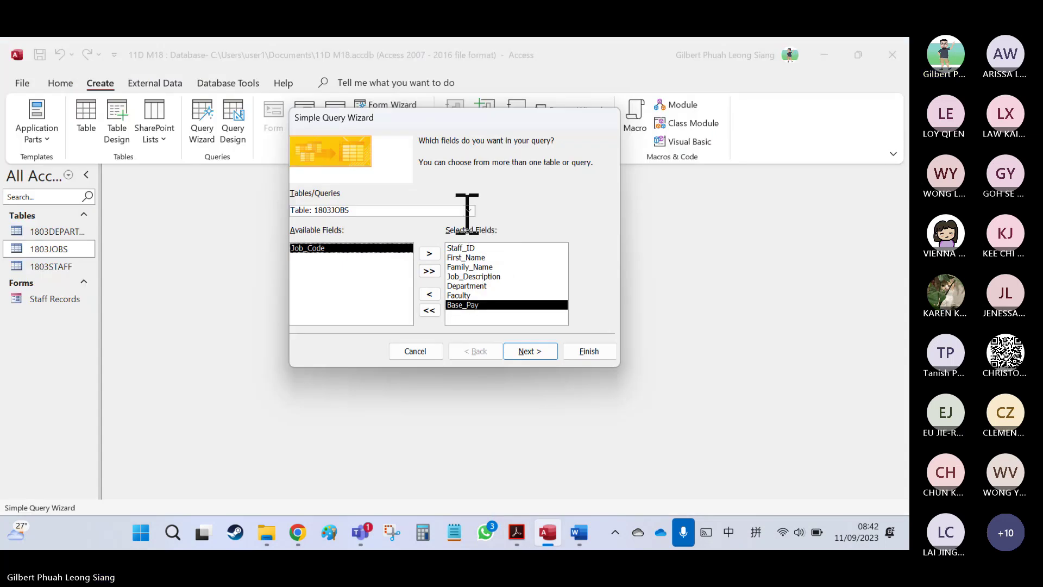
click(468, 210)
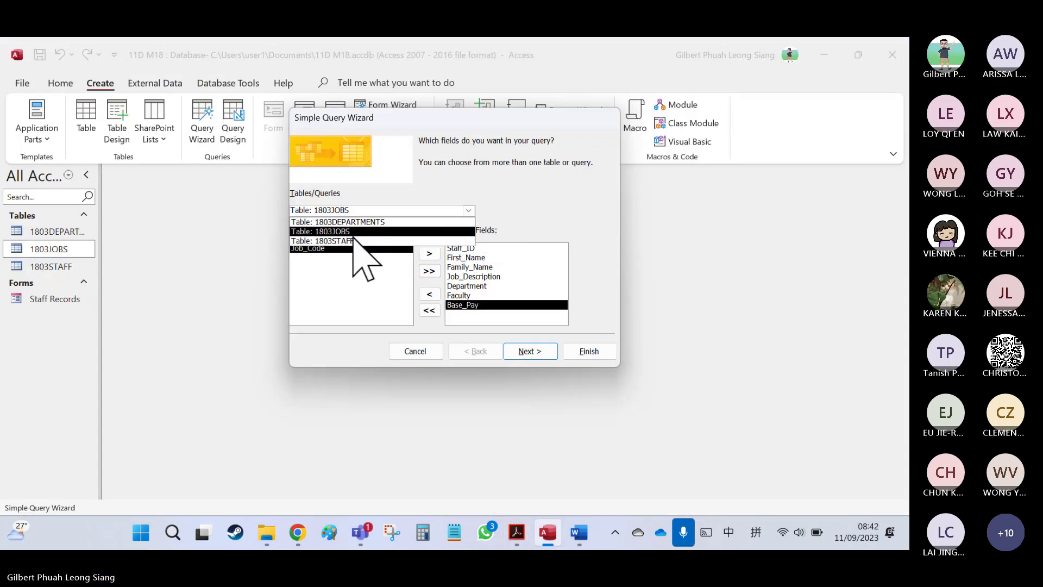
click(354, 241)
double_click(333, 266)
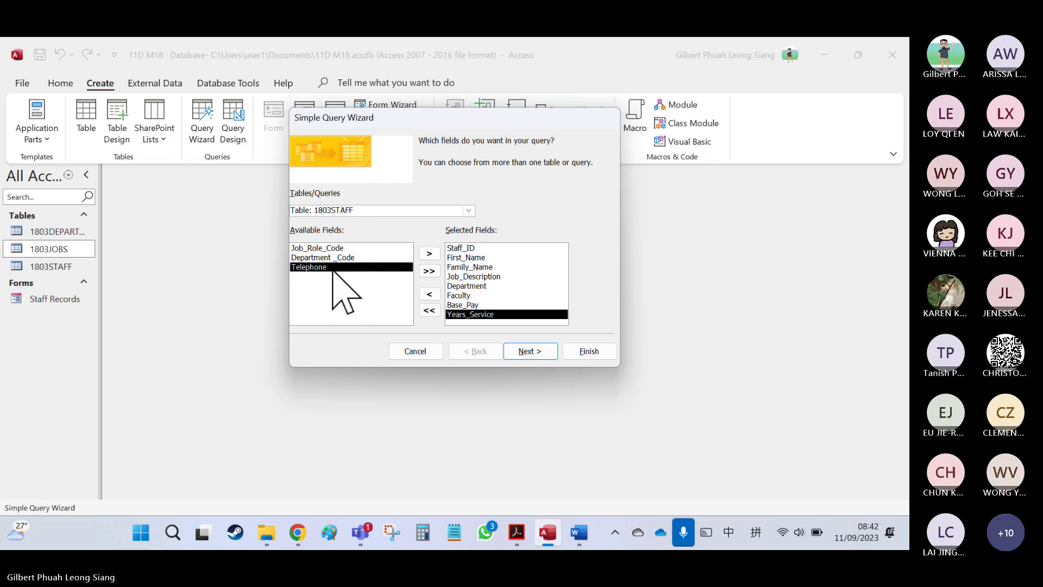
key(alt+Tab)
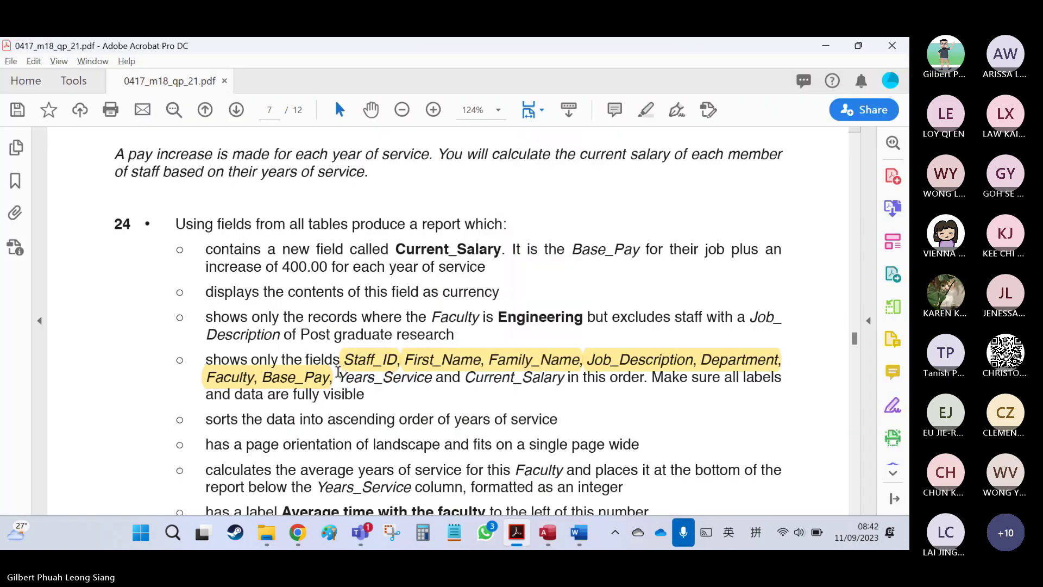
drag(335, 379, 571, 376)
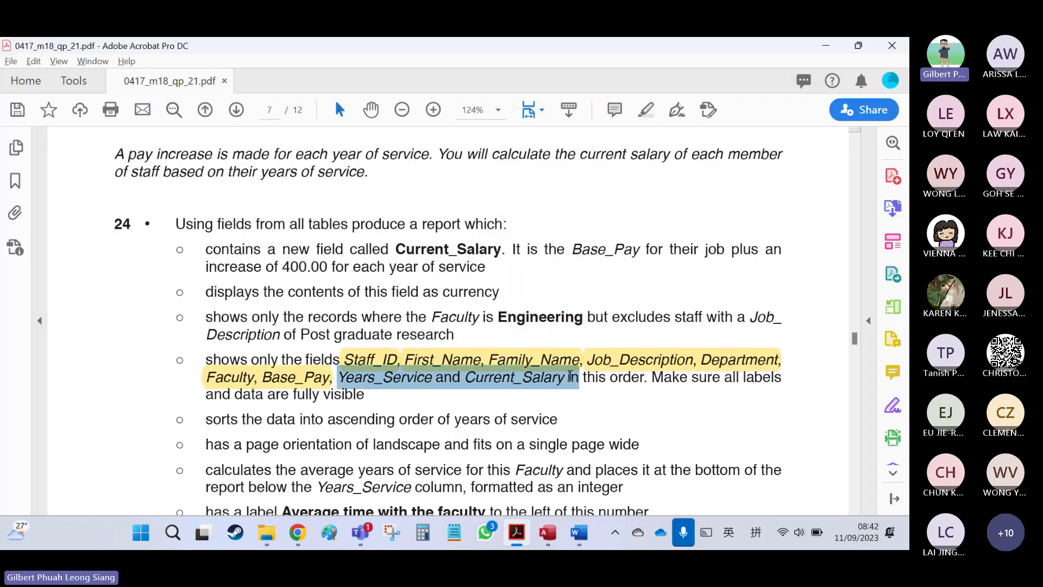
click(586, 351)
key(alt+Tab)
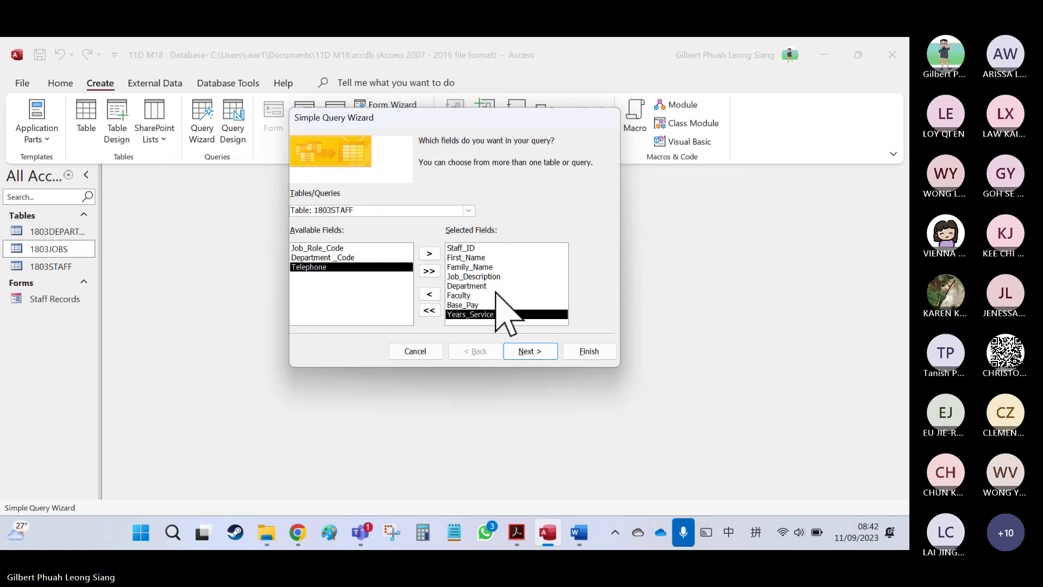
Check the Current_Salary requirement and advance to the detail-or-summary page, keeping Detail.
key(alt+Tab)
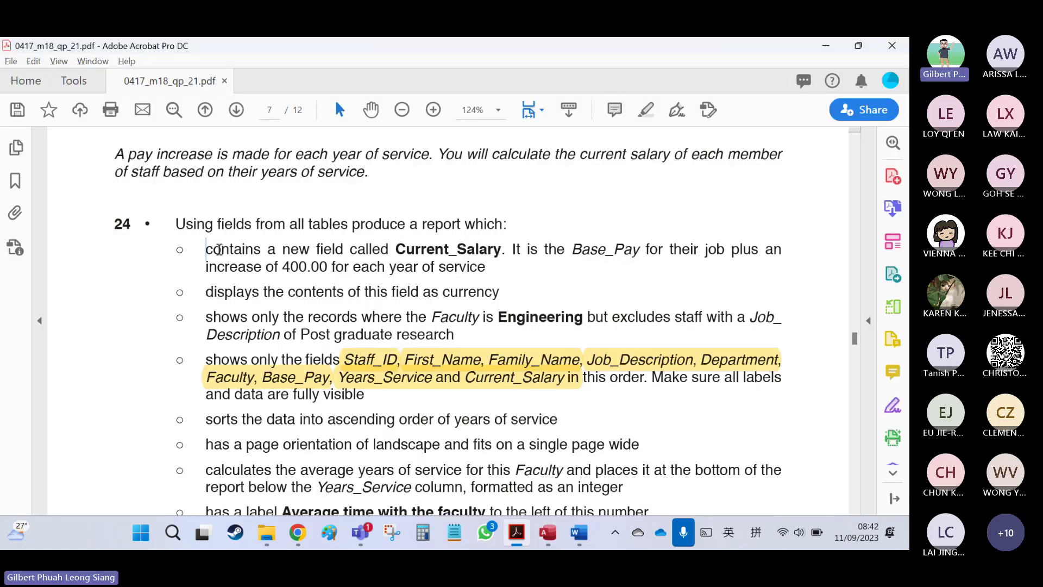
drag(206, 249, 492, 270)
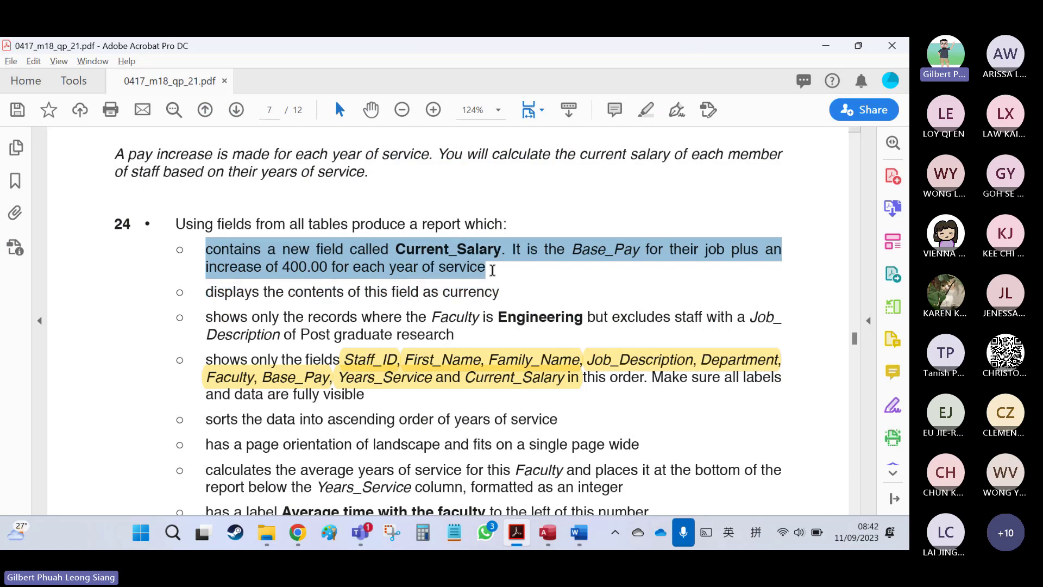
key(alt+Tab)
click(536, 351)
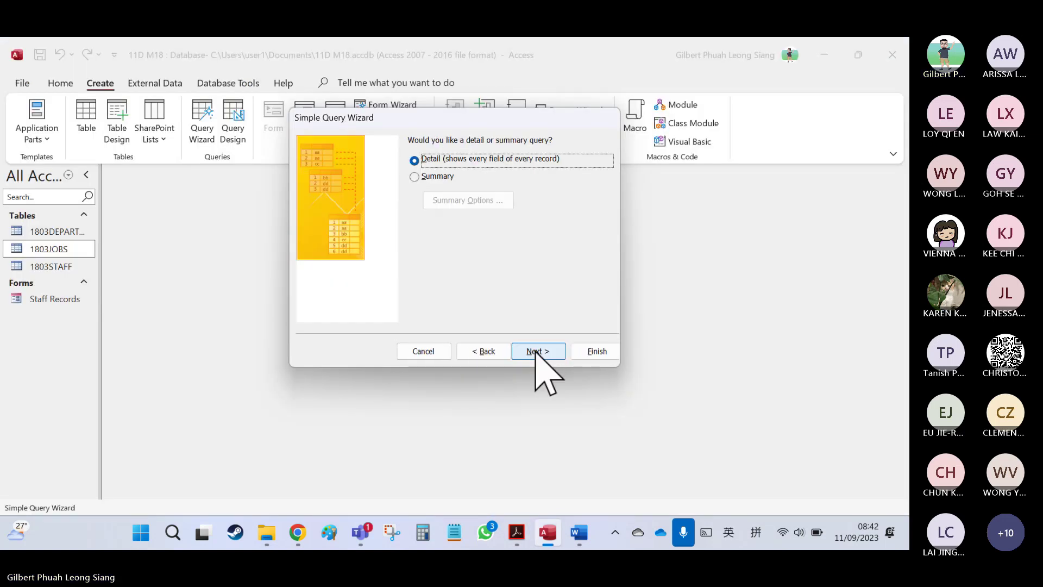
key(alt+Tab)
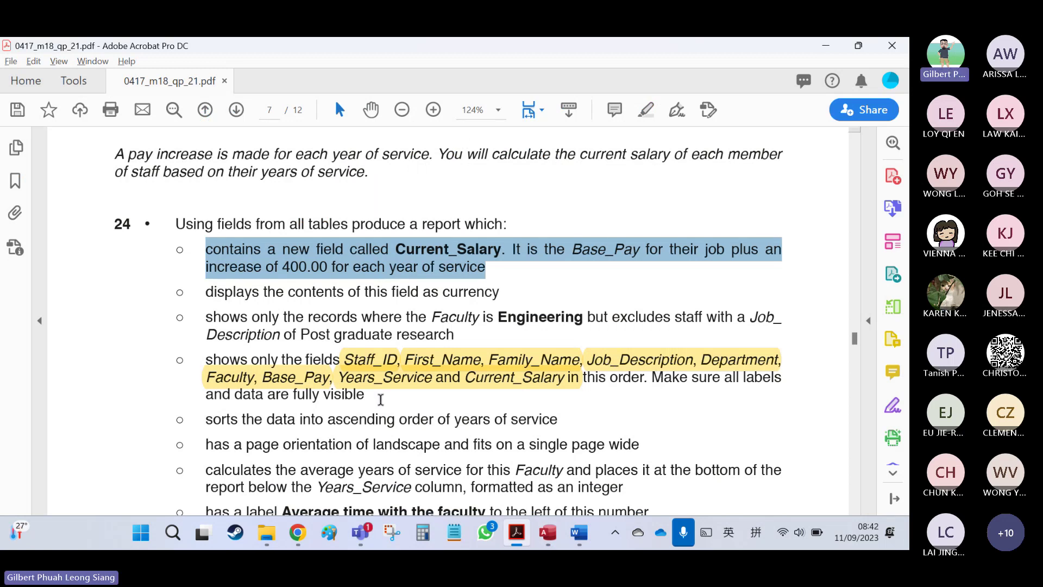
drag(381, 399, 358, 397)
click(205, 364)
key(alt+Tab)
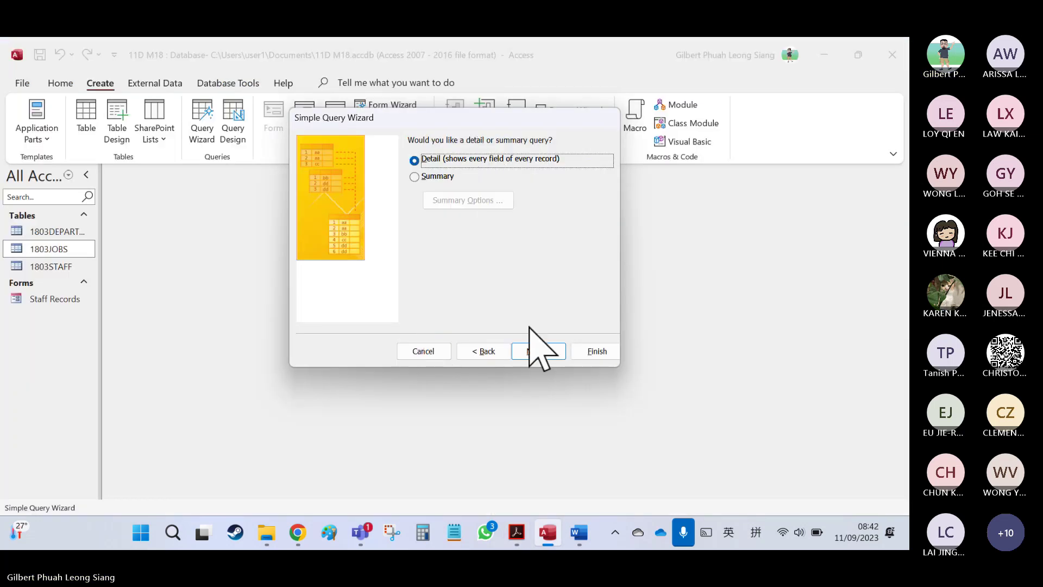
Replace 1803STAFF in the title with 'Tawara University Faculty of Engineering' and finish the wizard.
click(532, 350)
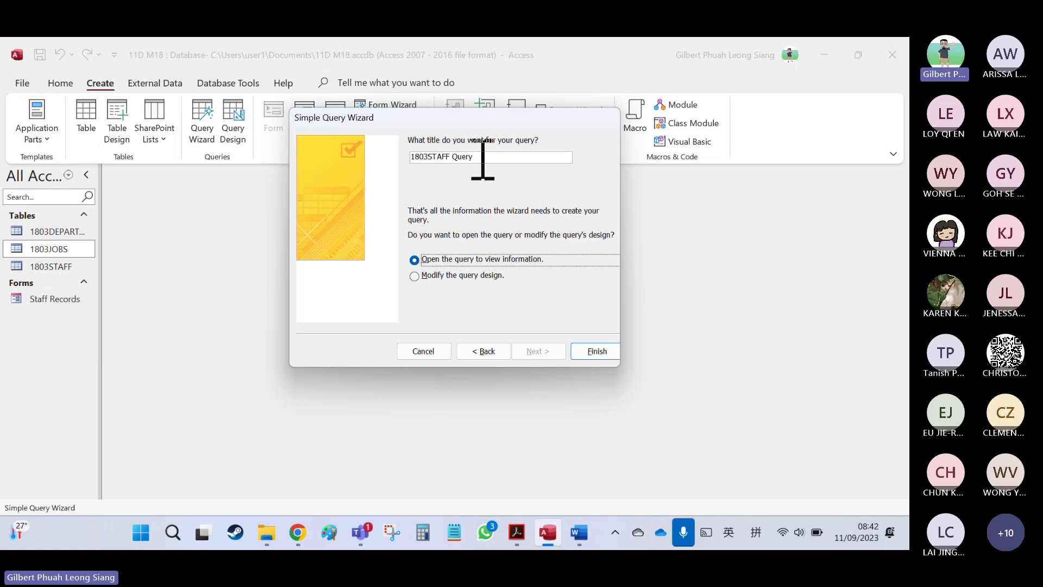
key(alt+Tab)
scroll(268, 455, down, 2)
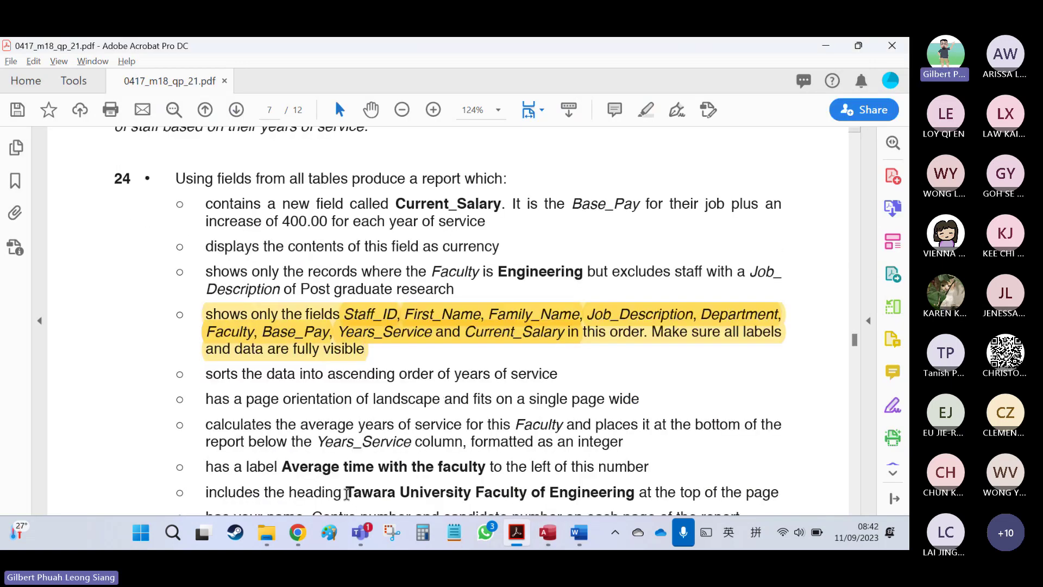
drag(346, 494, 612, 494)
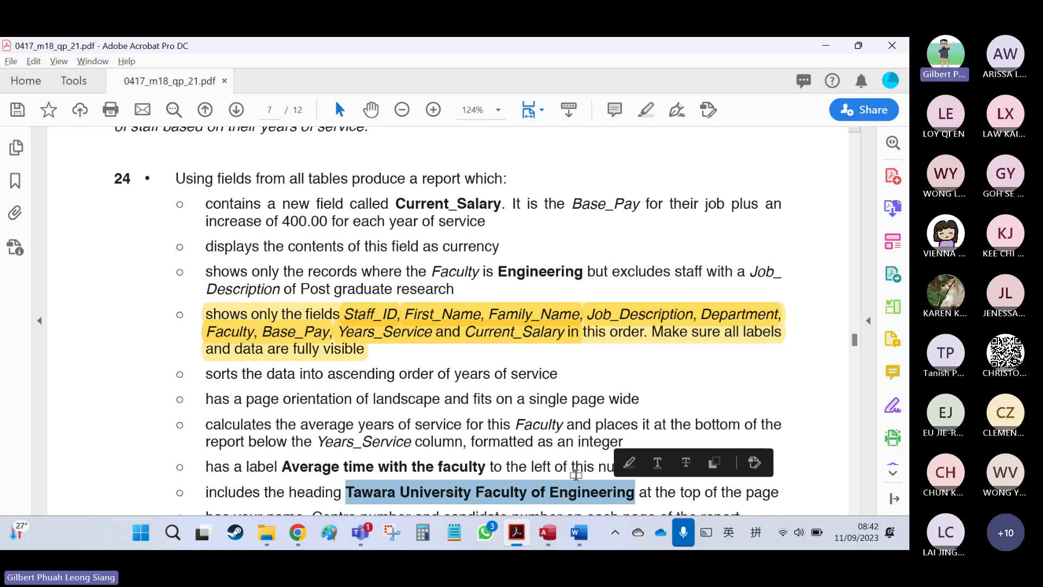
key(alt+Tab)
drag(453, 156, 365, 159)
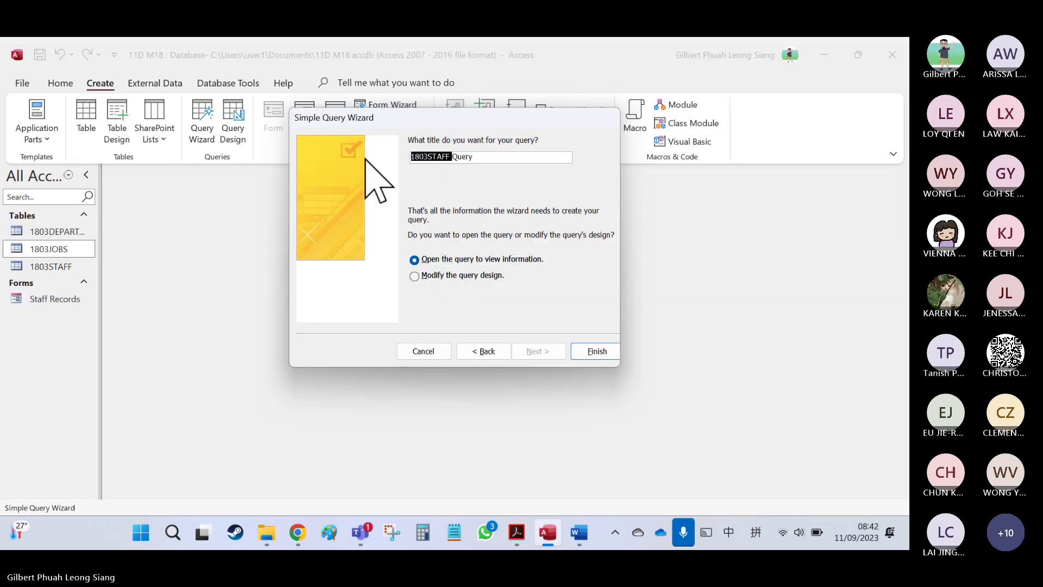
key(BackSpace)
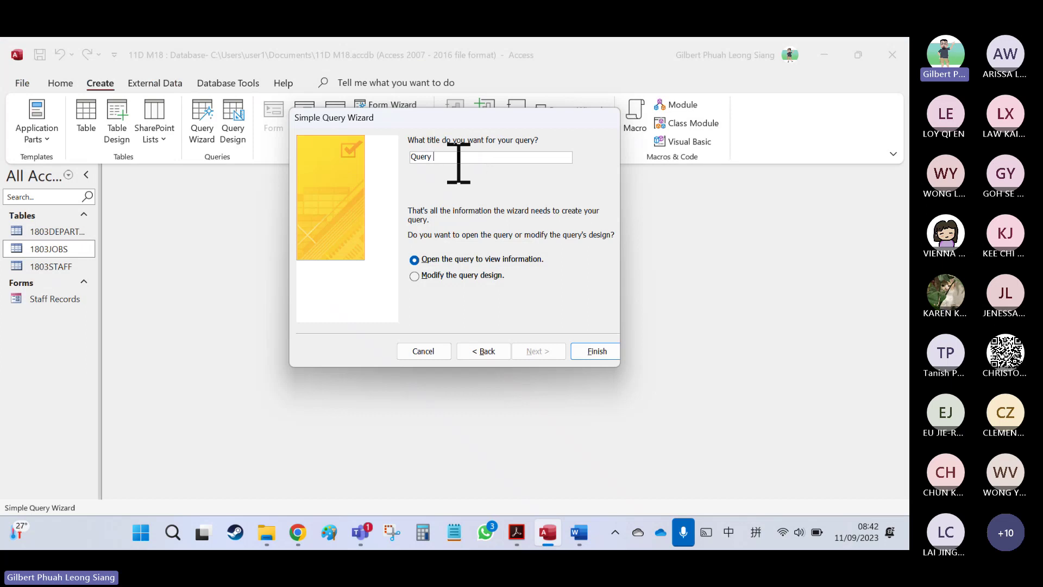
text(Tawau University Faculty of Engineering)
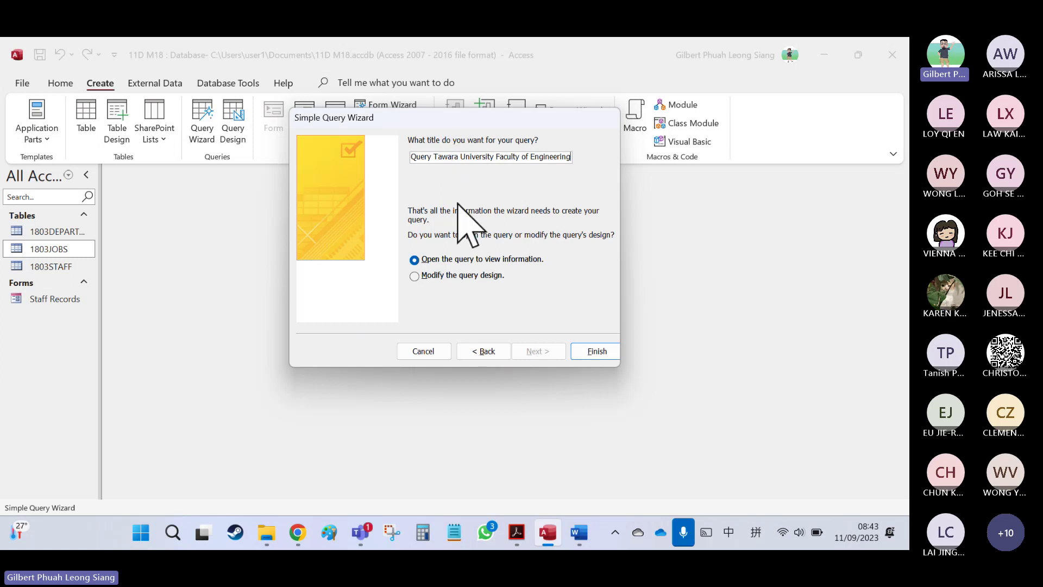
click(587, 351)
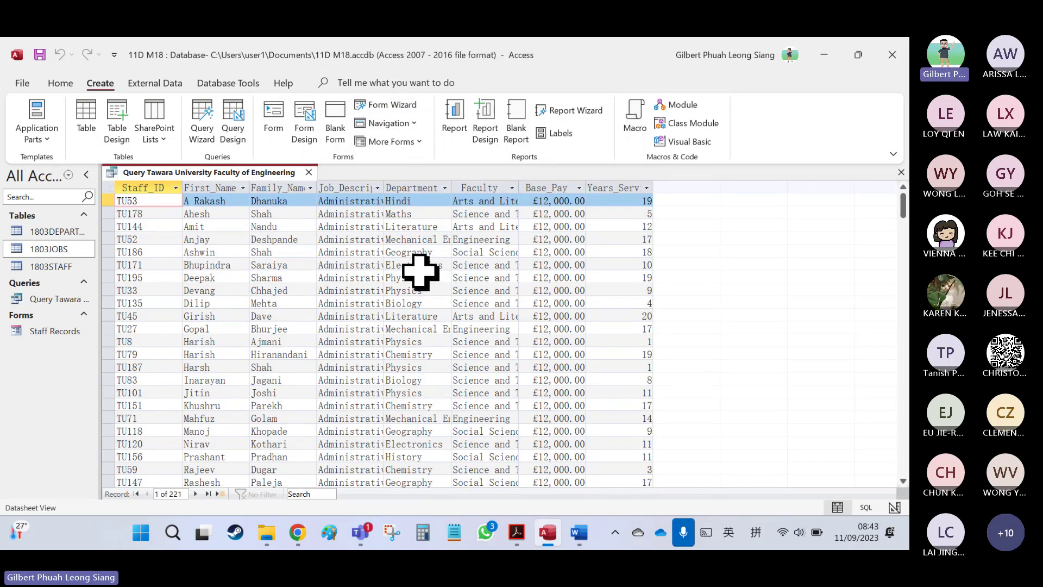
key(alt+Tab)
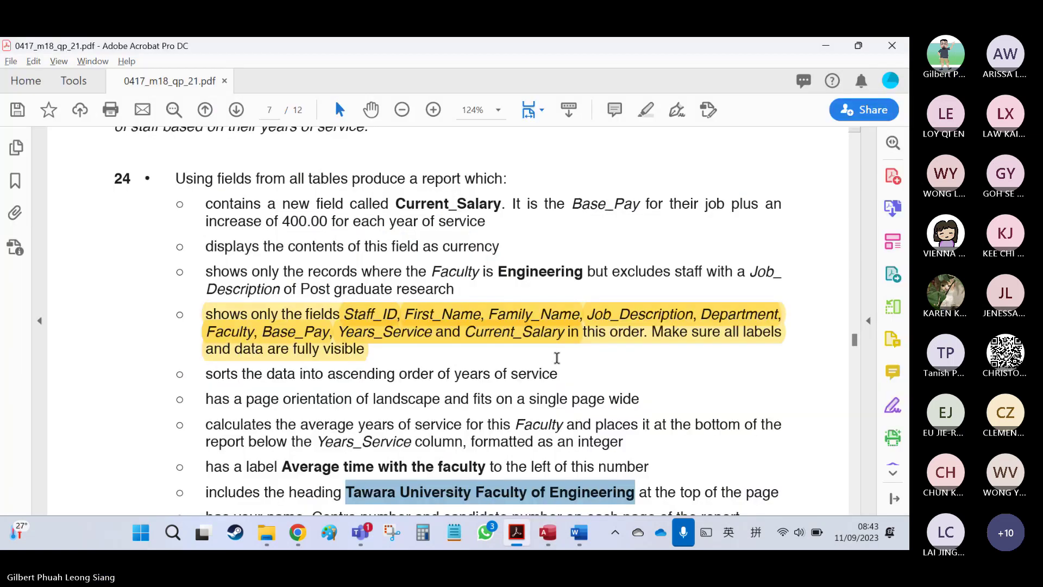
drag(206, 204, 467, 226)
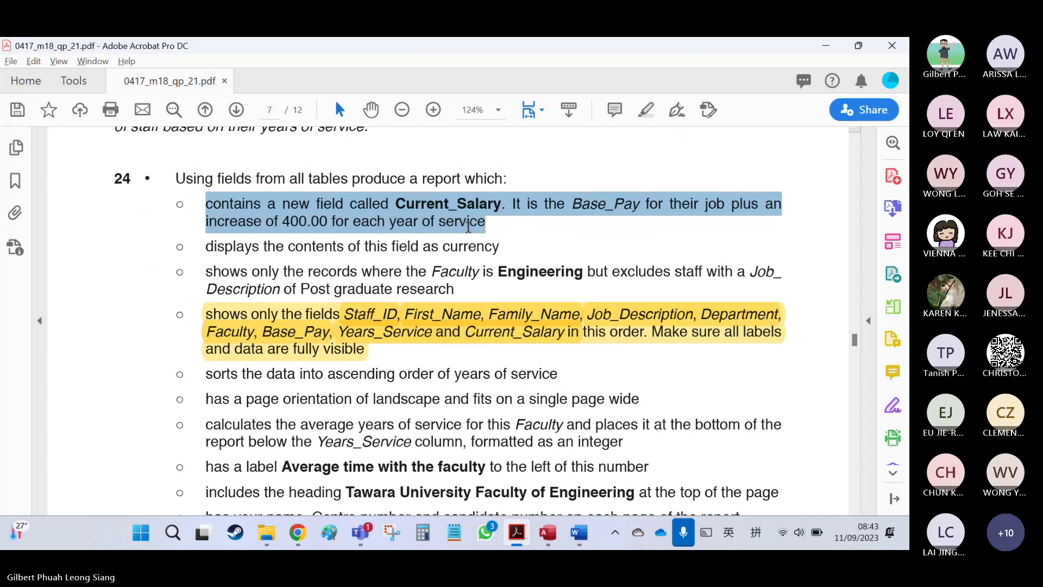
click(221, 204)
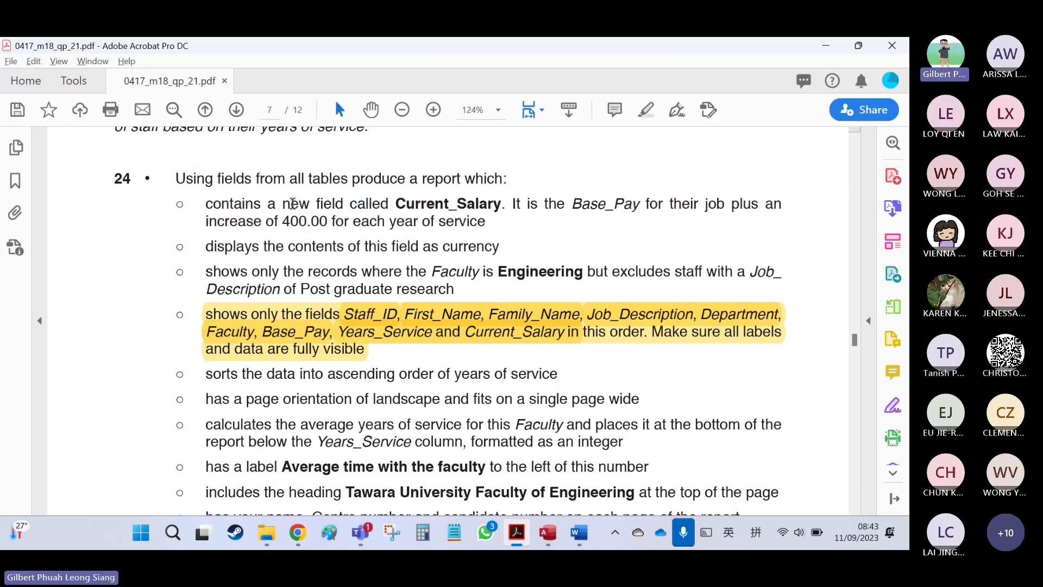
key(alt+Tab)
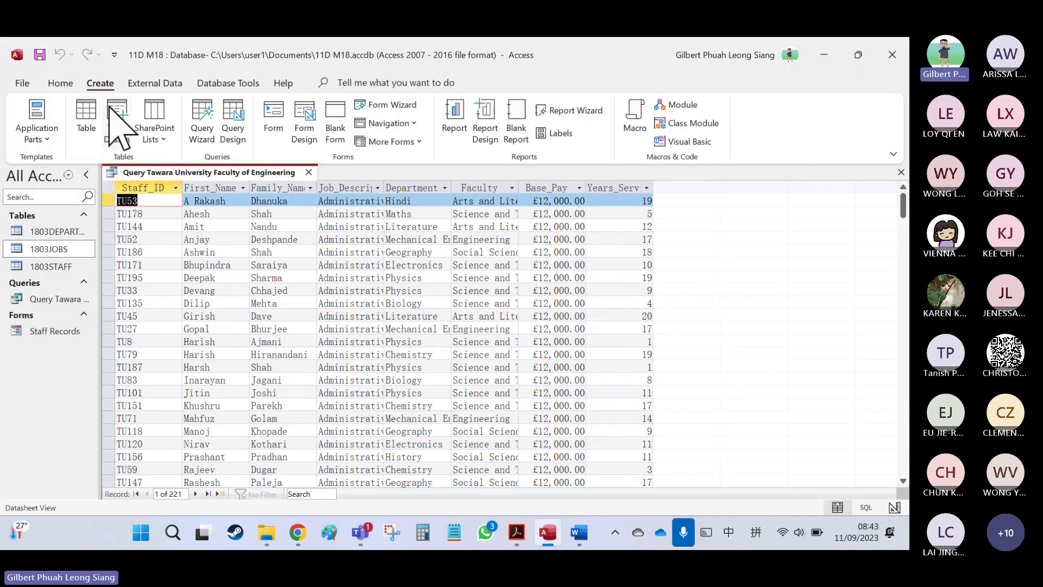
Open the query in Design View and select the empty column after Years_Service.
click(65, 85)
click(31, 104)
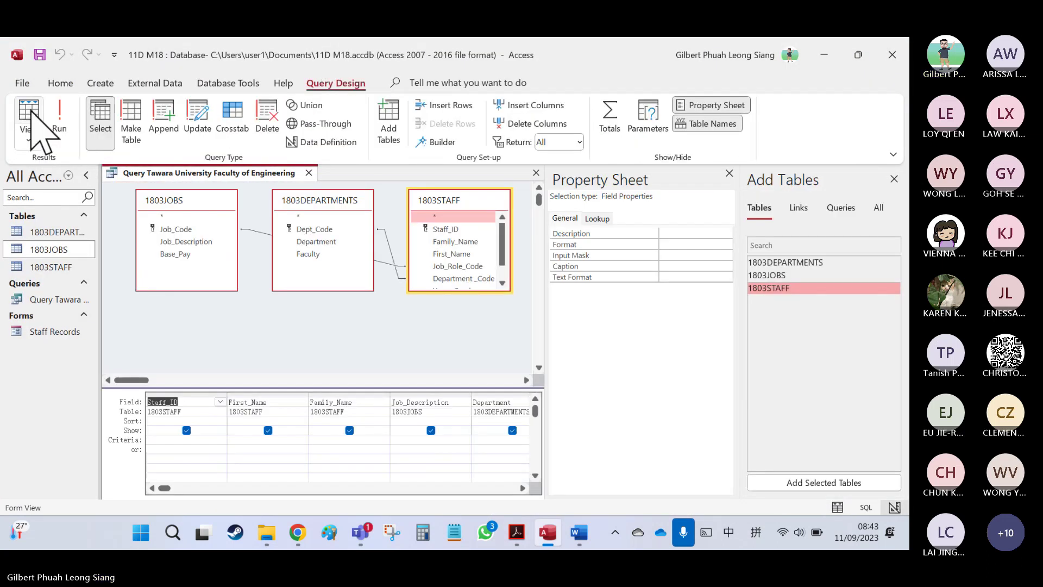
click(893, 178)
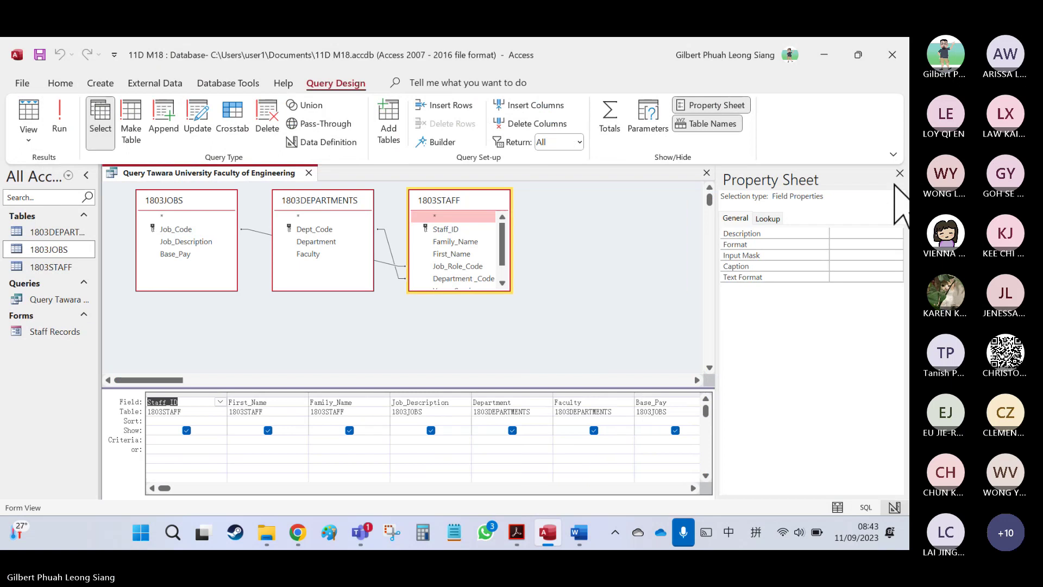
click(693, 487)
click(693, 487)
click(694, 488)
click(526, 400)
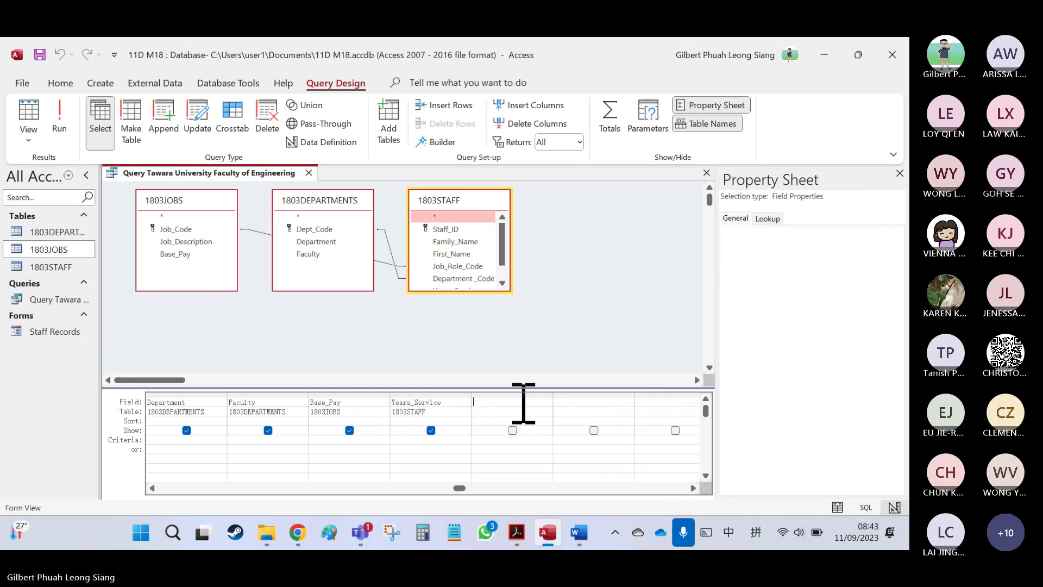
Begin the field expression with Current_Salary: [Base_Pay], copying names from the task sheet.
key(alt+Tab)
drag(395, 204, 496, 207)
key(ctrl+c)
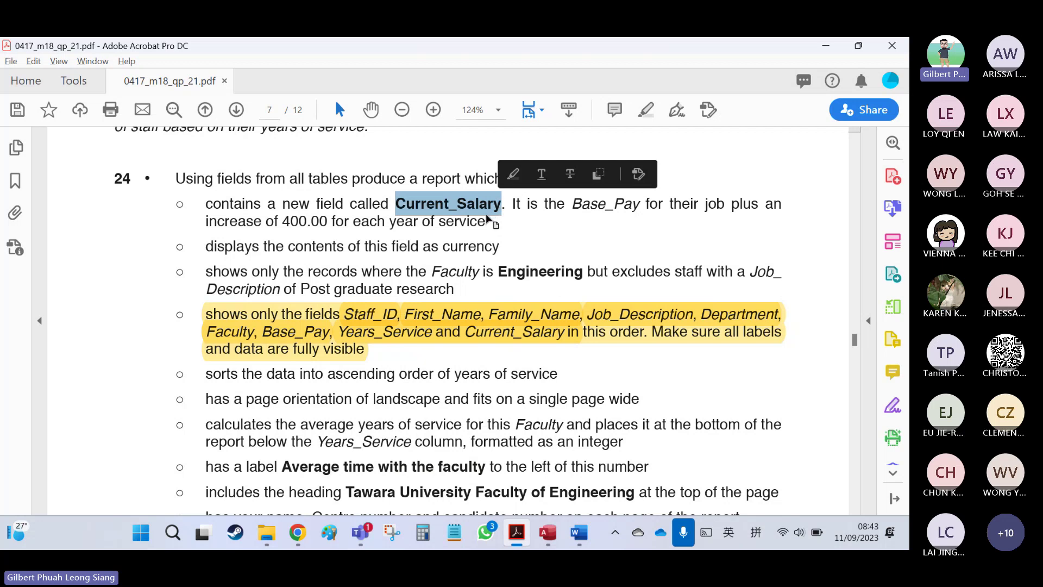
key(alt+Tab)
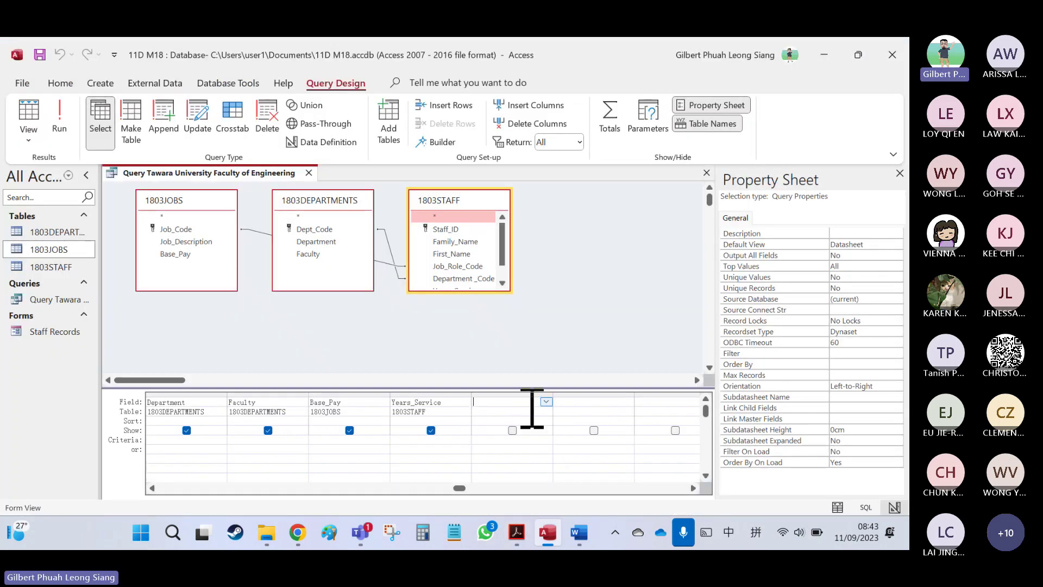
key(ctrl+v)
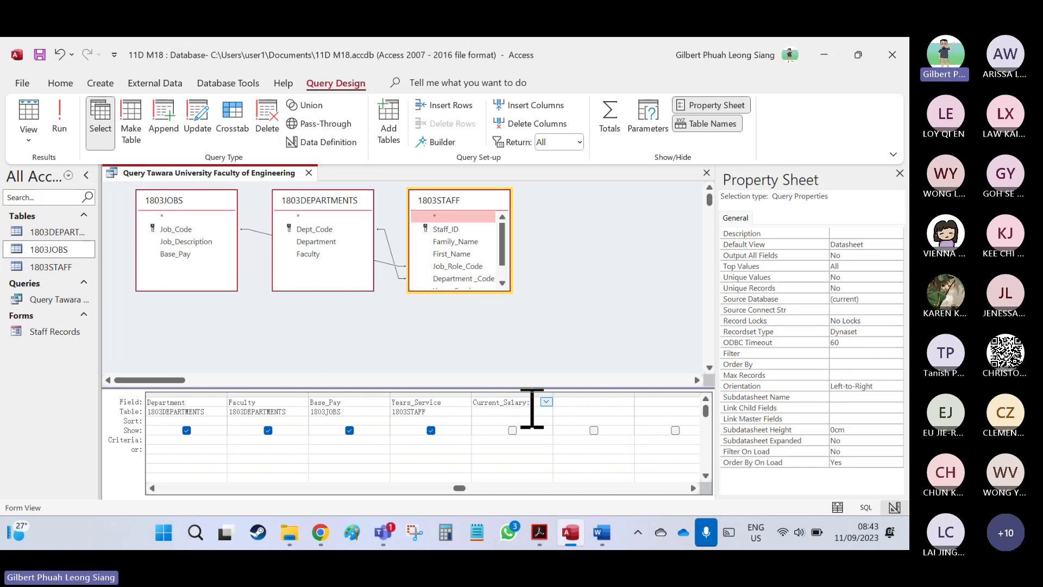
key(alt+Tab)
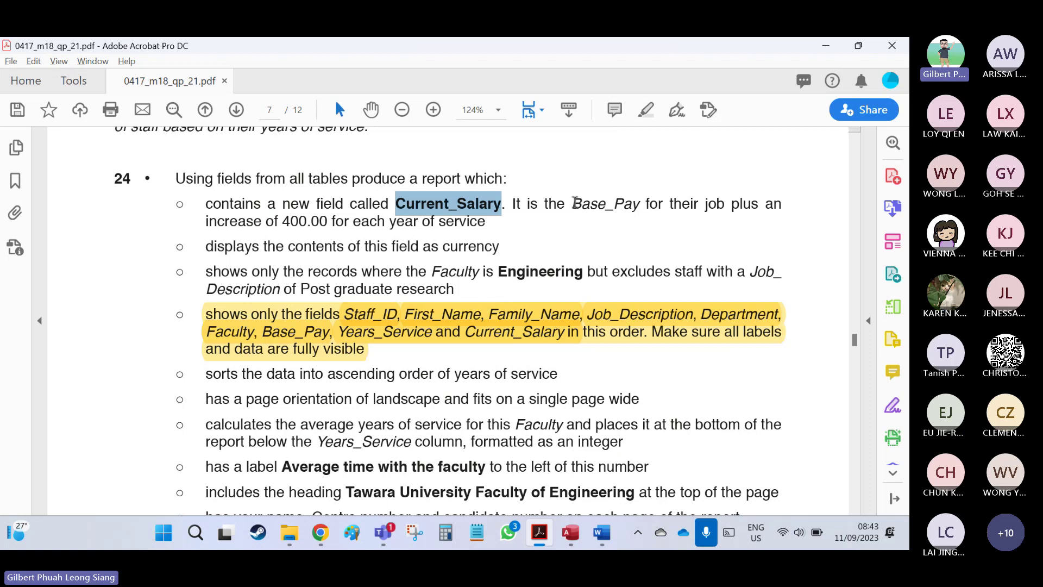
drag(573, 204, 645, 210)
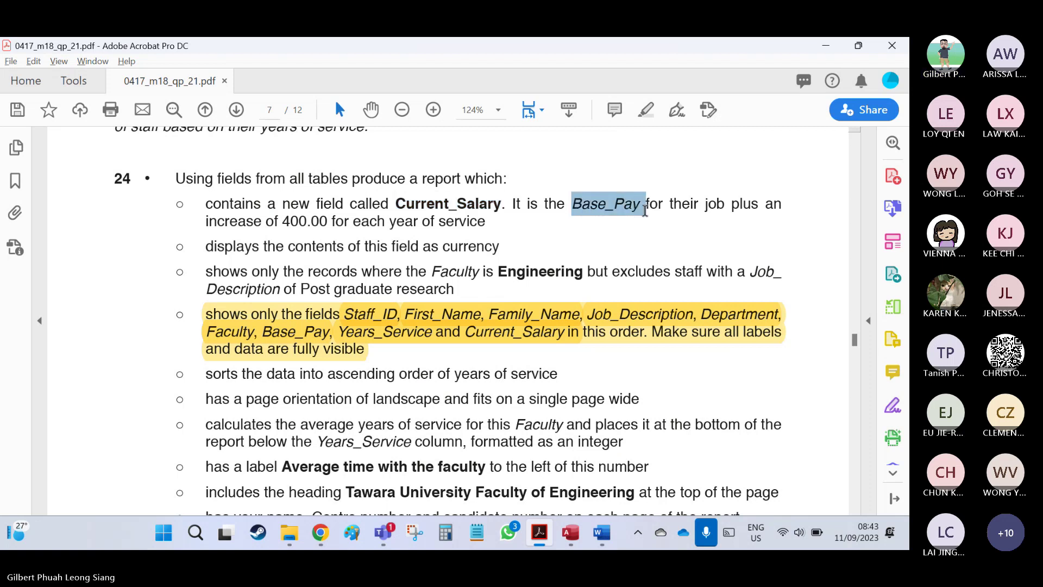
key(alt+Tab)
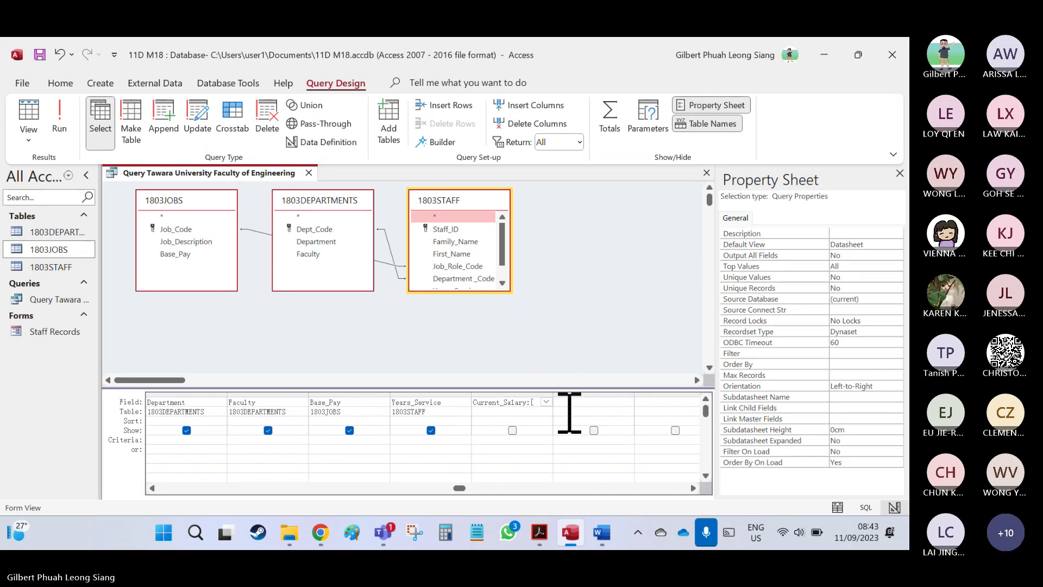
key(BackSpace)
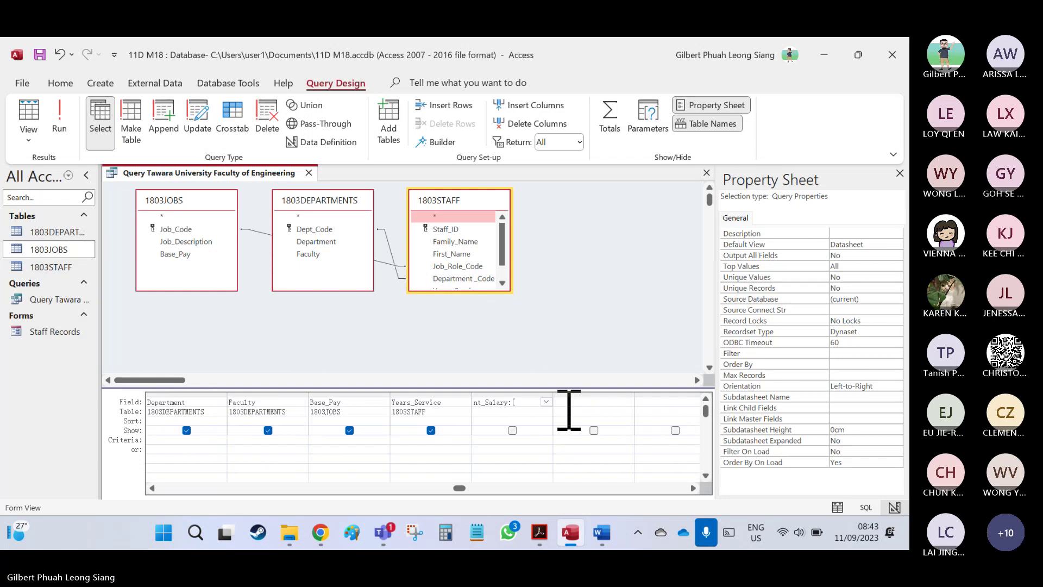
text(base)
key(BackSpace)
key(BackSpace)
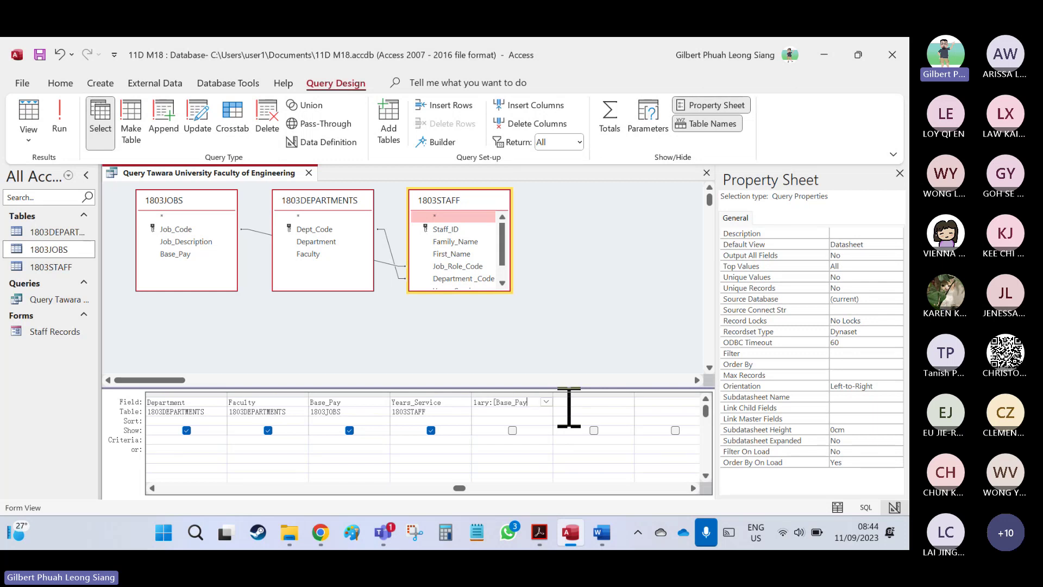
text(])
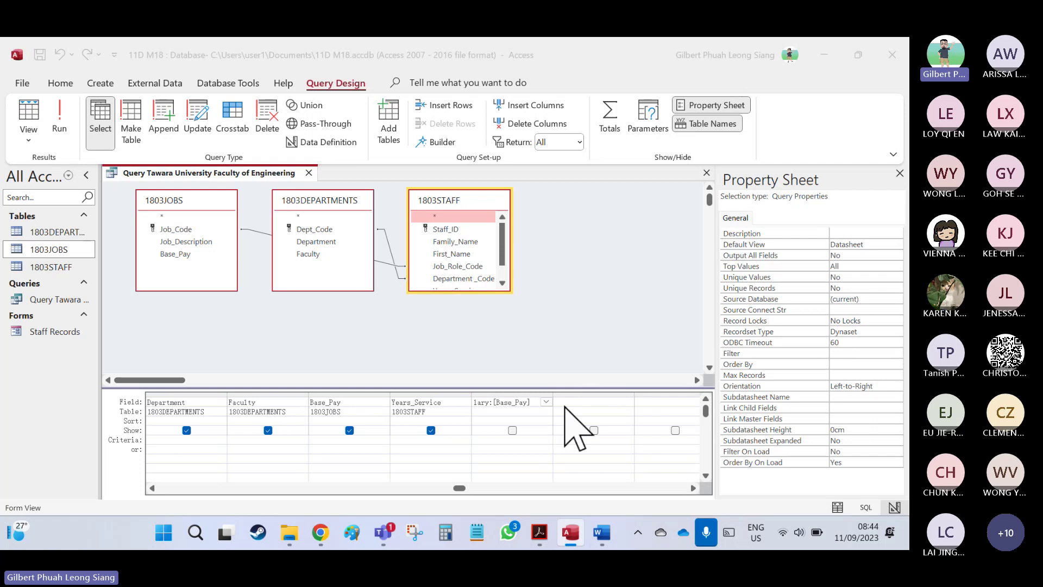
Complete the expression by adding the 400.00-per-year Years_Service increase and confirm it.
key(alt+Tab)
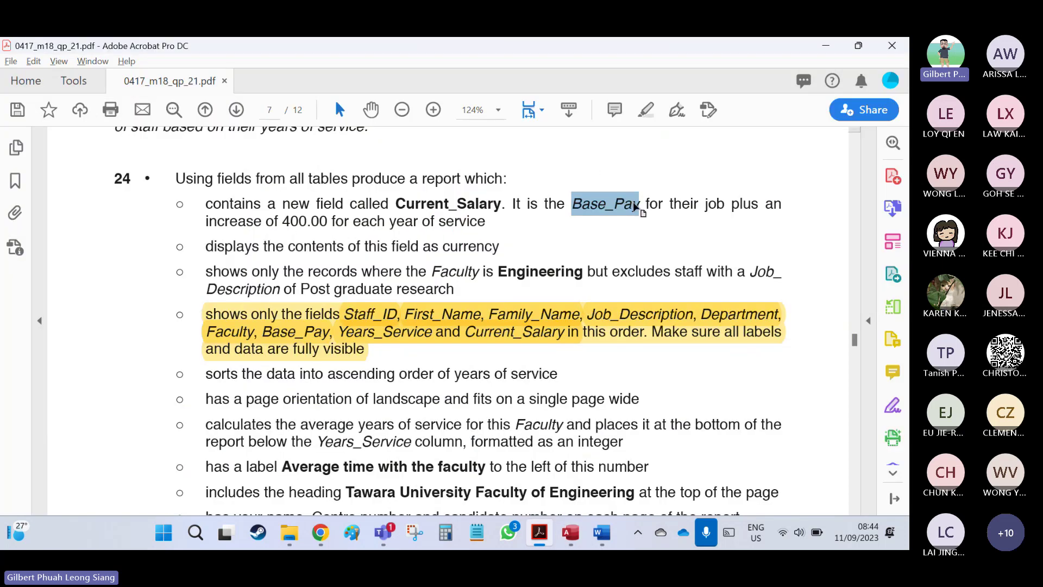
double_click(745, 204)
key(alt+Tab)
text(+)
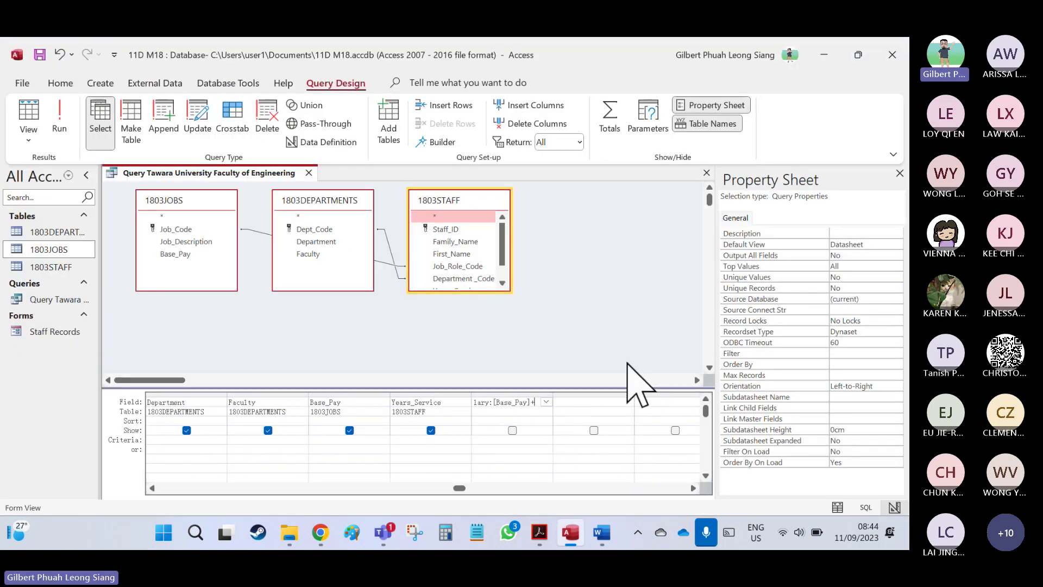
key(alt+Tab)
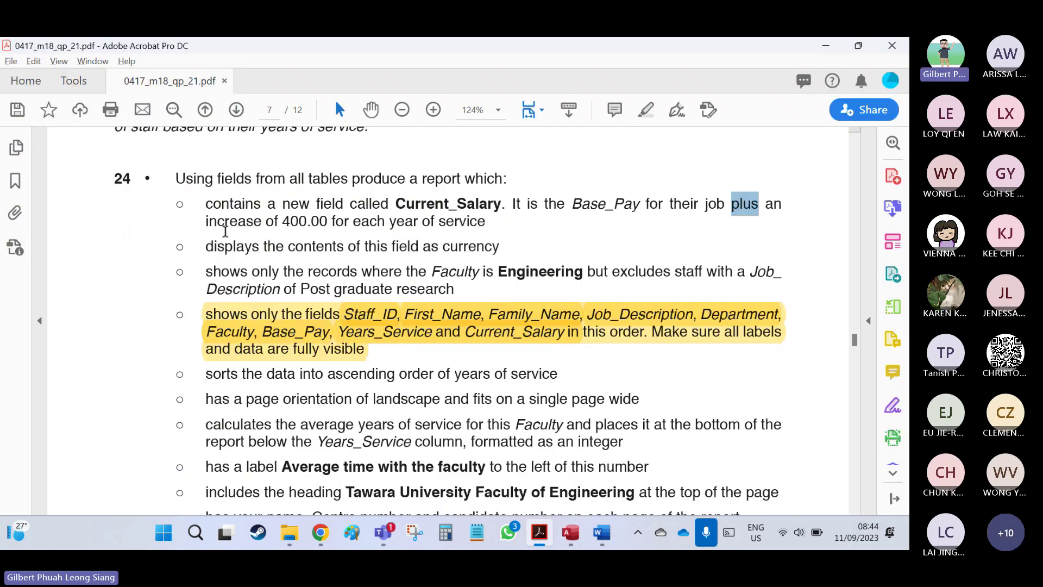
drag(278, 220, 485, 224)
key(alt+Tab)
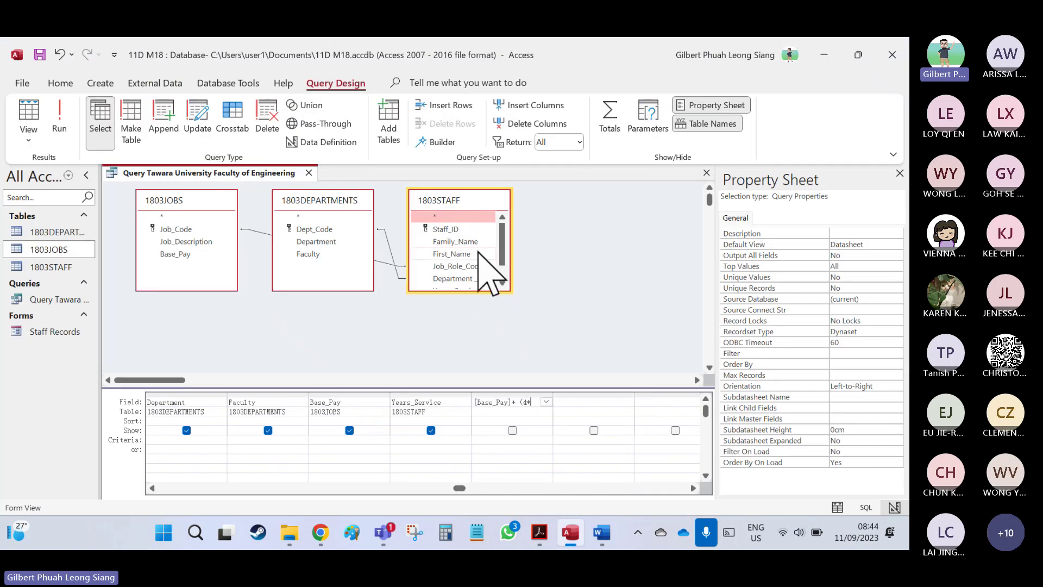
scroll(478, 261, down, 2)
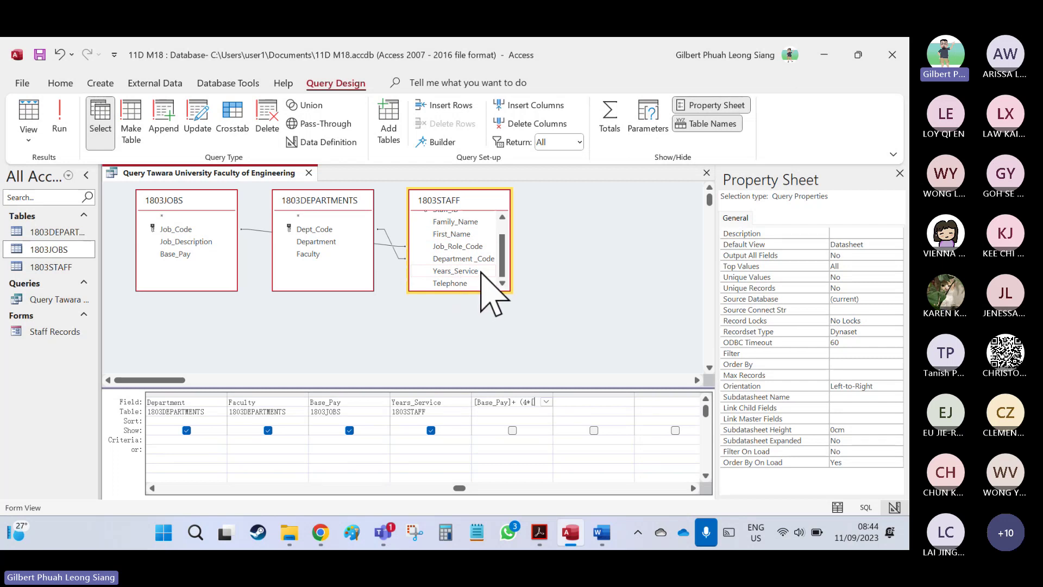
text(Y)
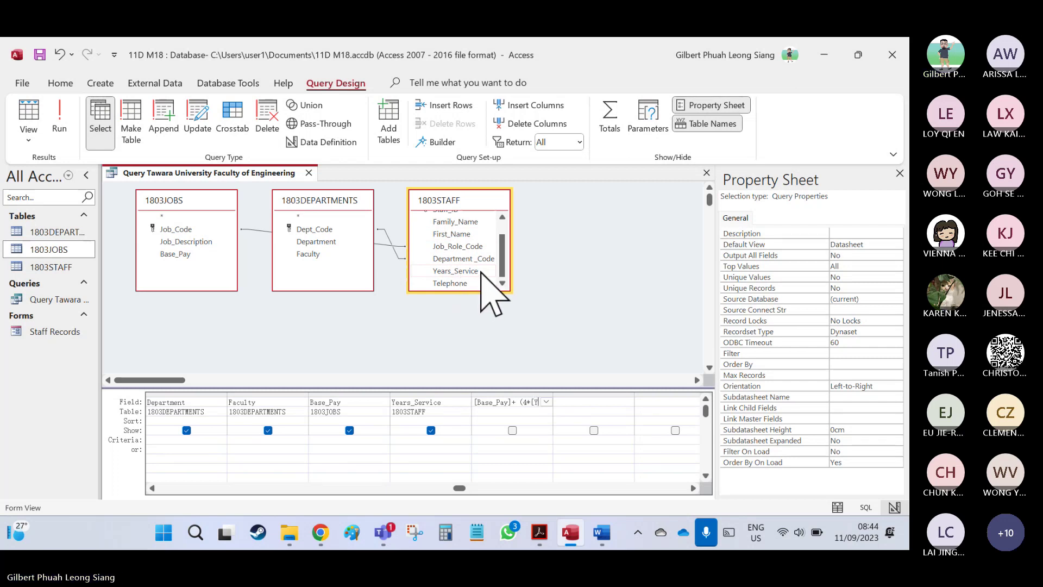
text(ears_S)
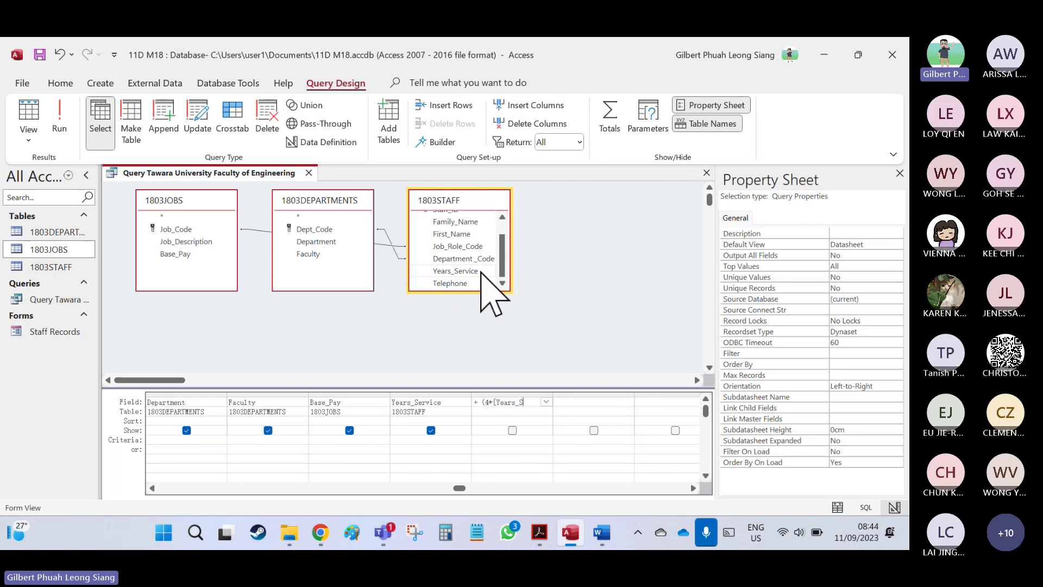
text(ervice)
key(Return)
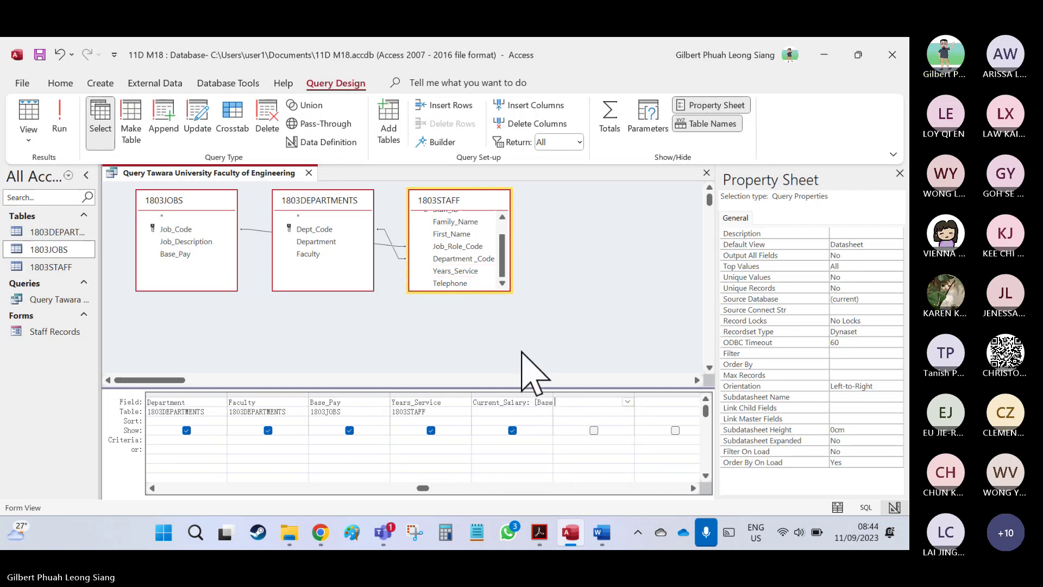
key(alt+Tab)
drag(489, 228, 206, 202)
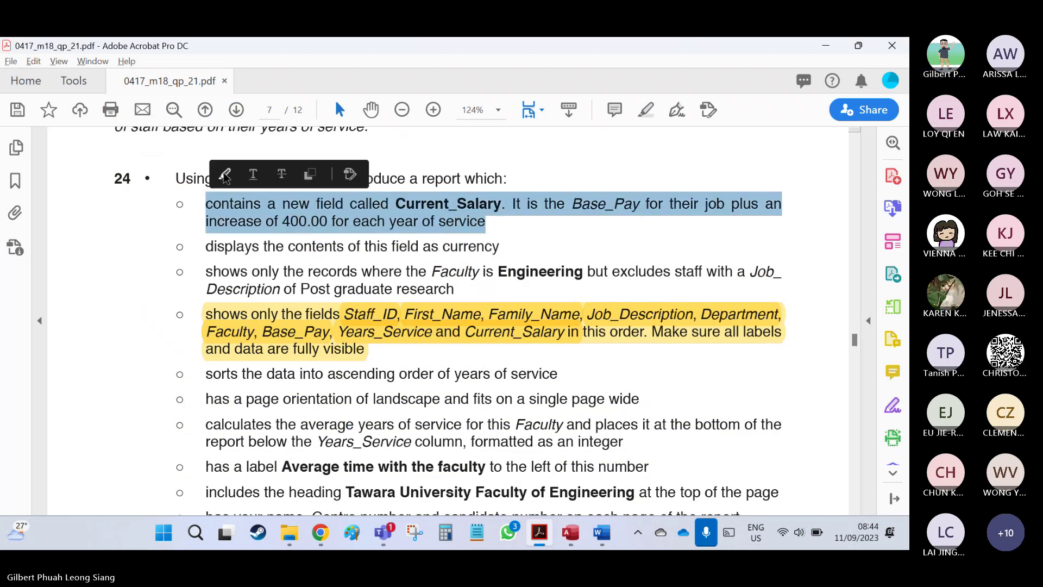
Set the Current_Salary field's Format property to Currency in the Property Sheet.
click(225, 175)
drag(206, 250, 491, 249)
key(alt+Tab)
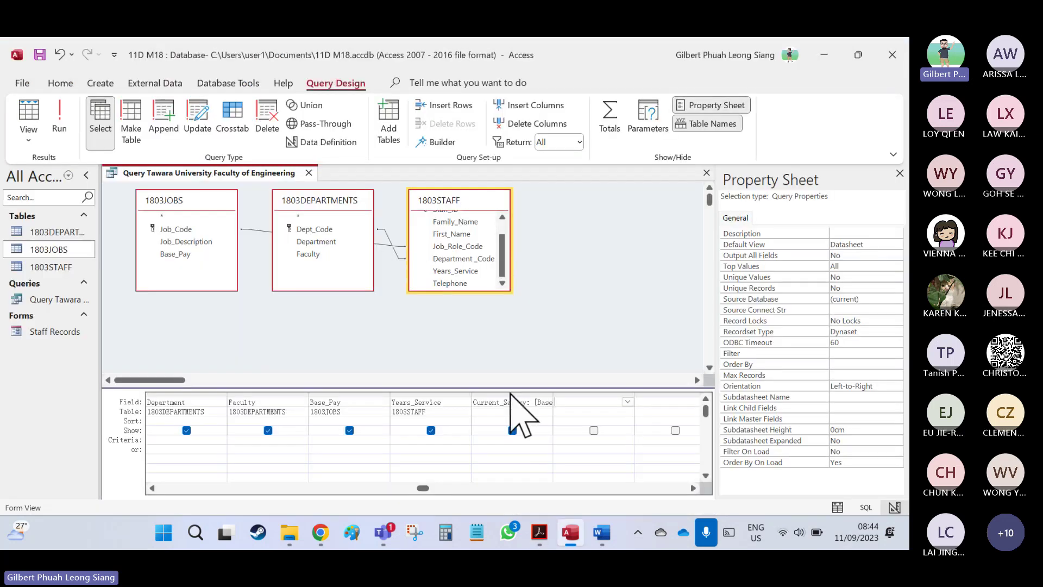
click(527, 411)
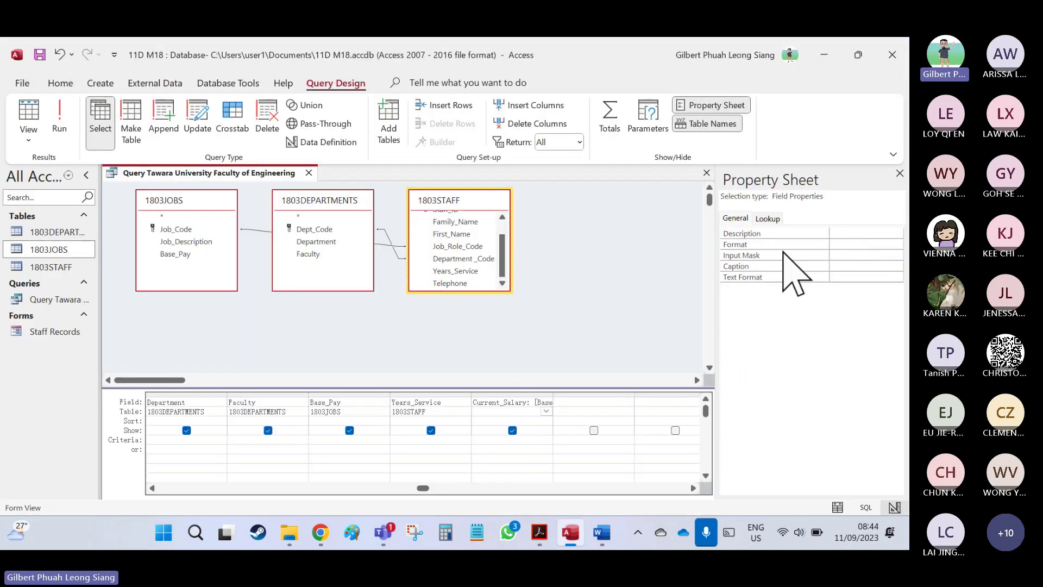
click(900, 173)
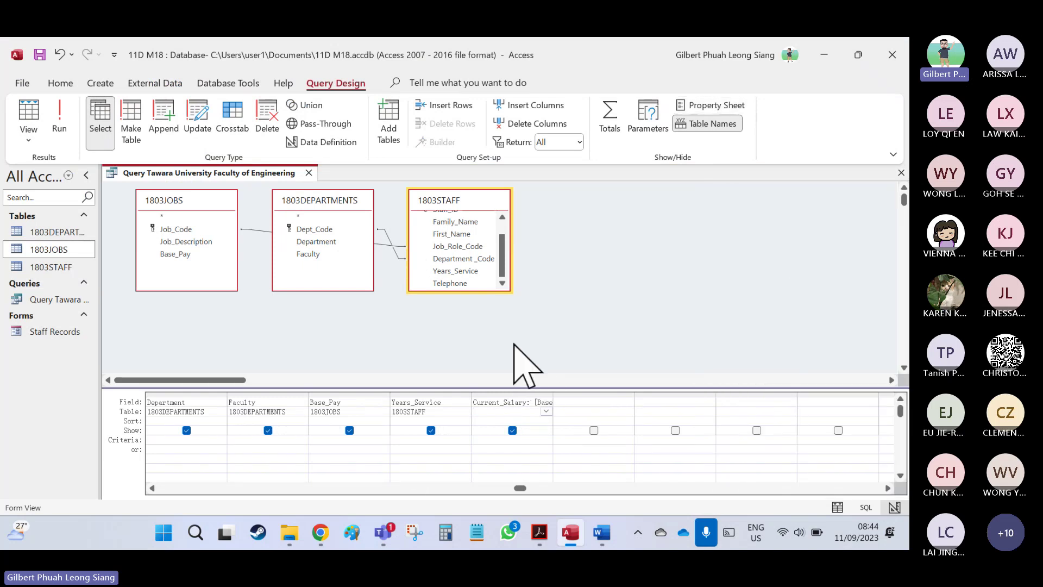
right_click(517, 360)
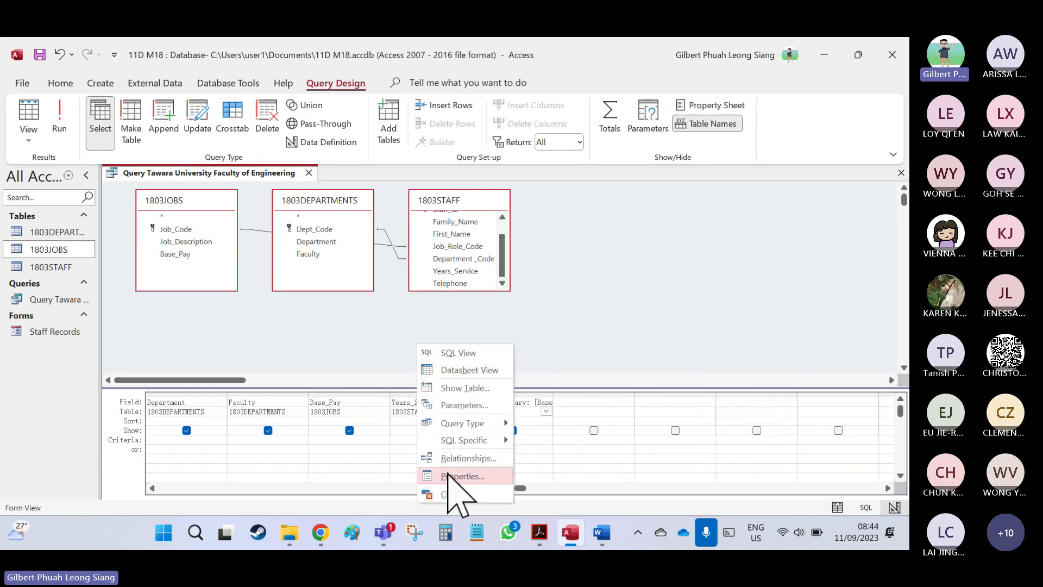
click(464, 476)
click(509, 403)
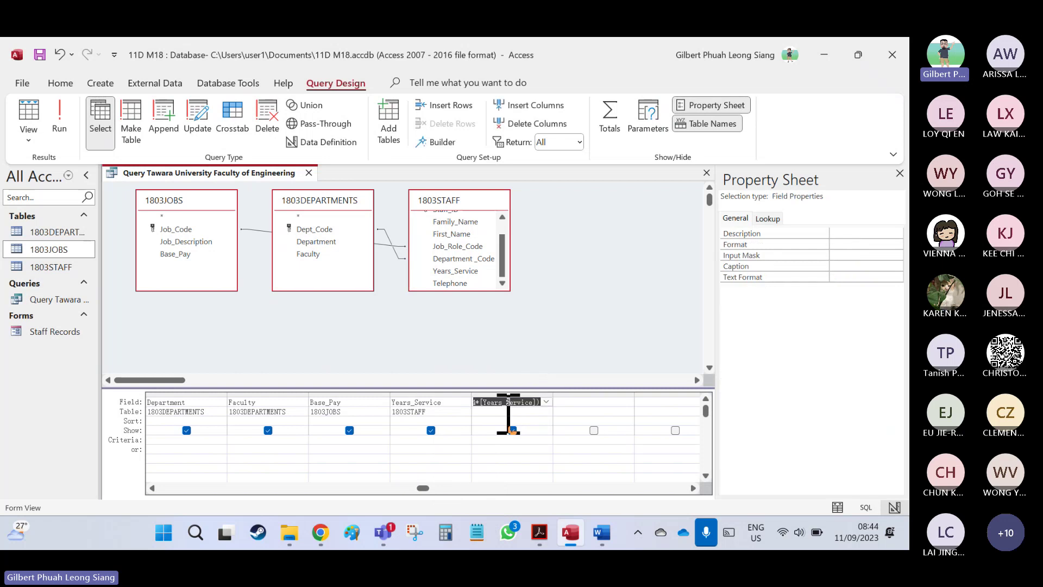
click(777, 255)
click(897, 243)
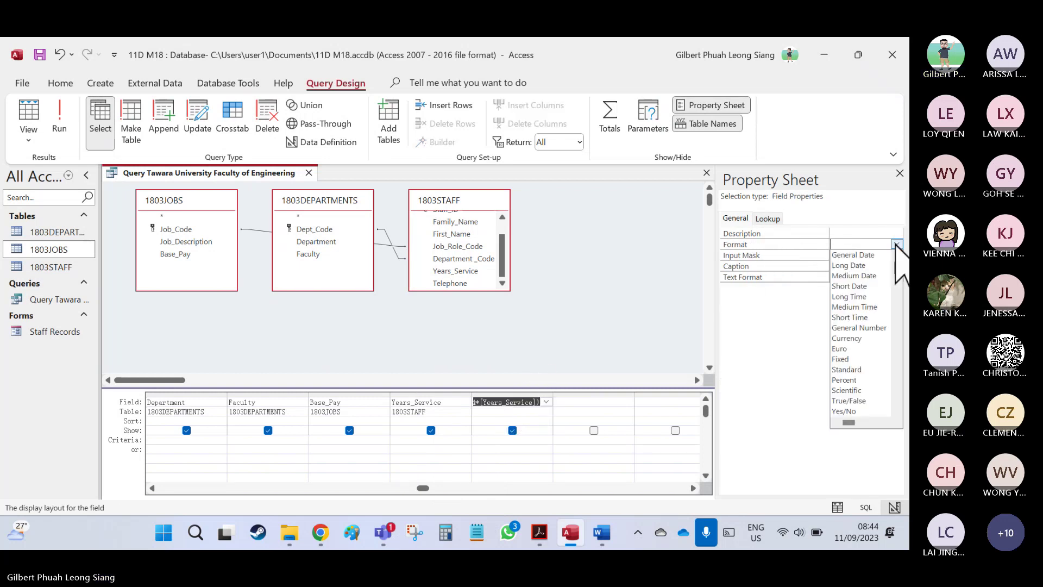
click(858, 338)
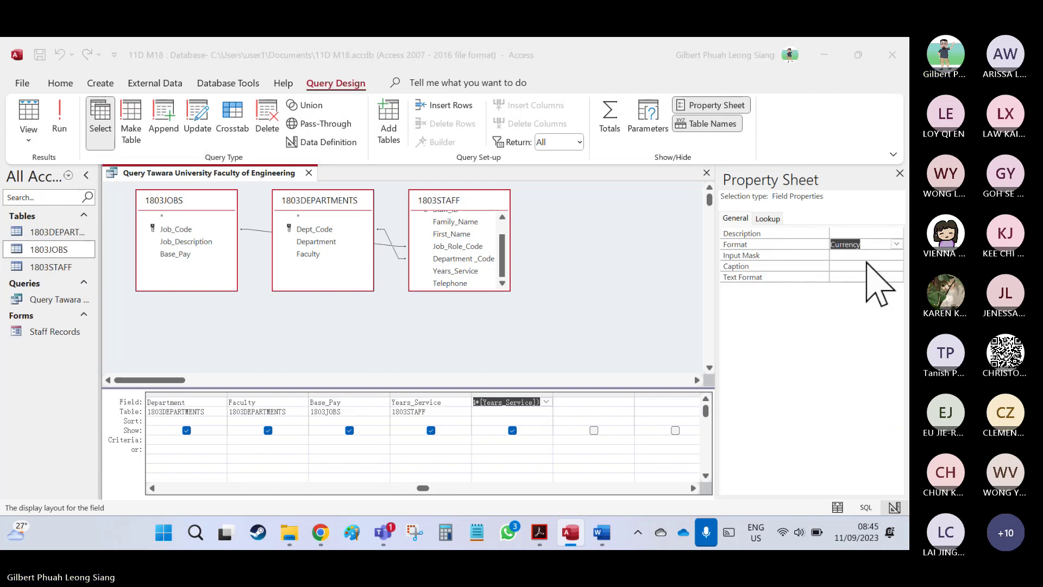
key(alt+Tab)
right_click(465, 249)
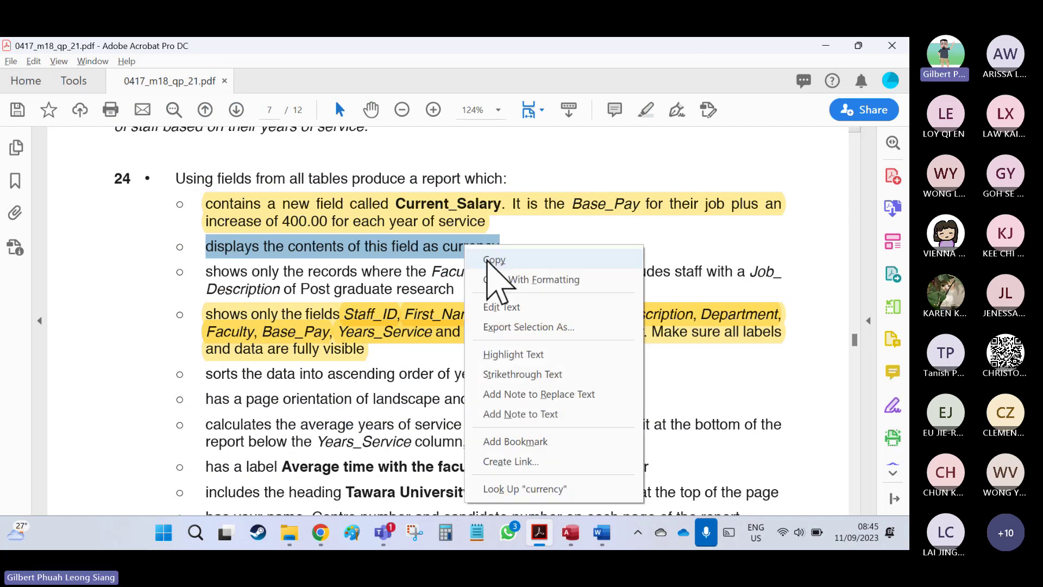
Highlight the currency-display requirement yellow and select the word Engineering.
click(522, 355)
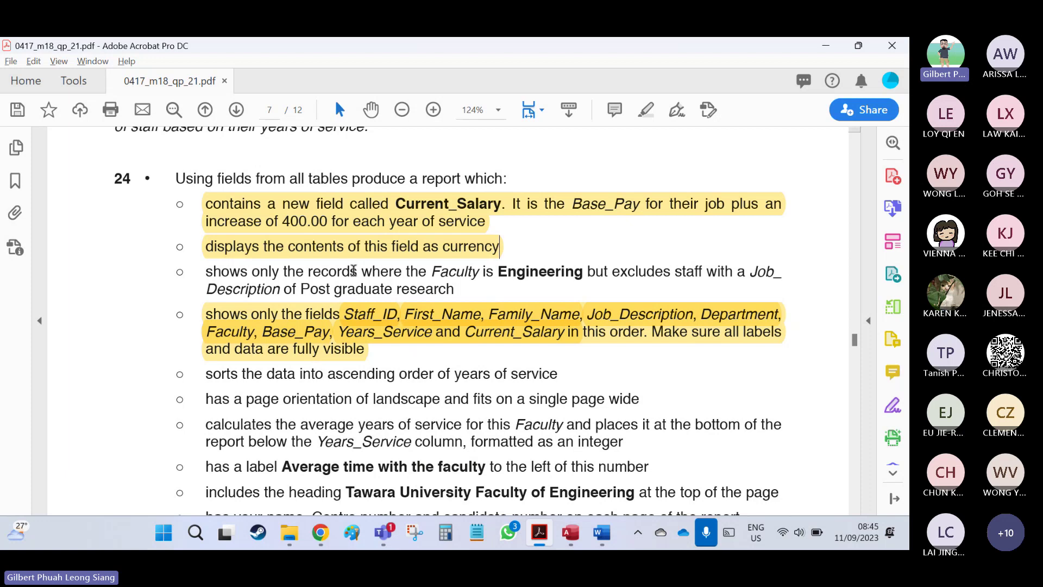
drag(496, 271, 580, 282)
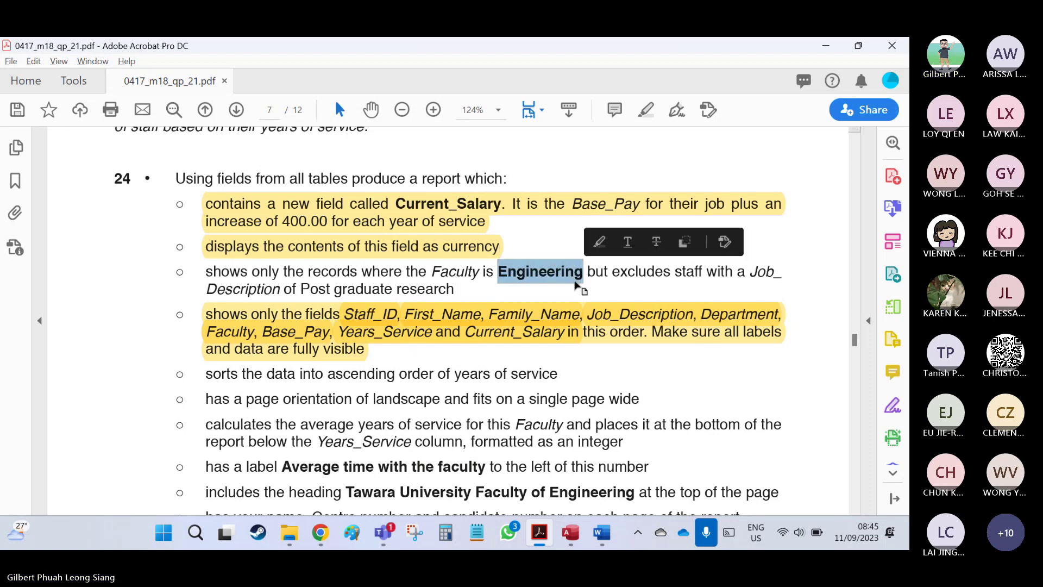
key(alt+Tab)
click(57, 111)
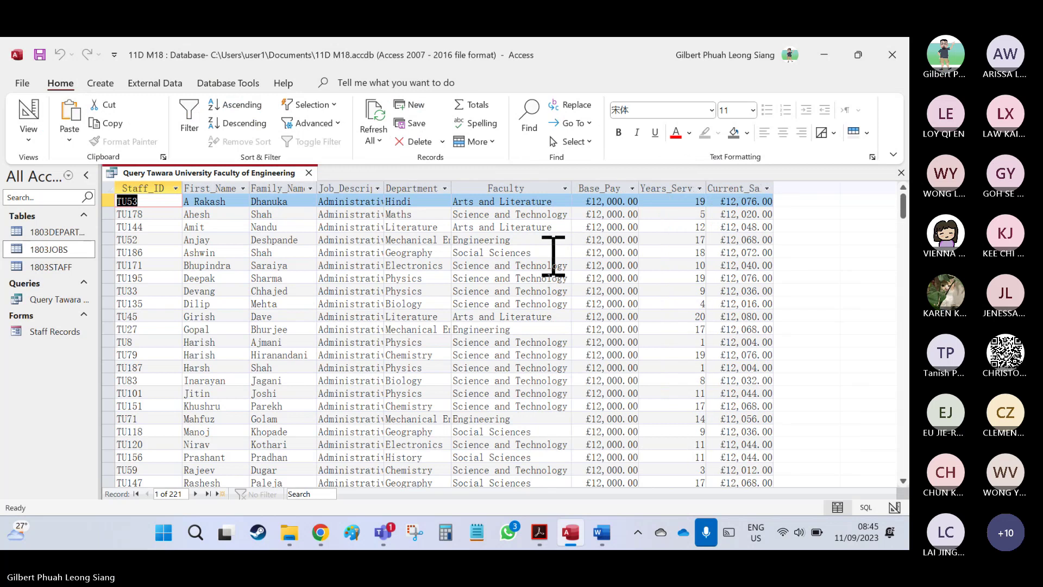
scroll(553, 255, down, 2)
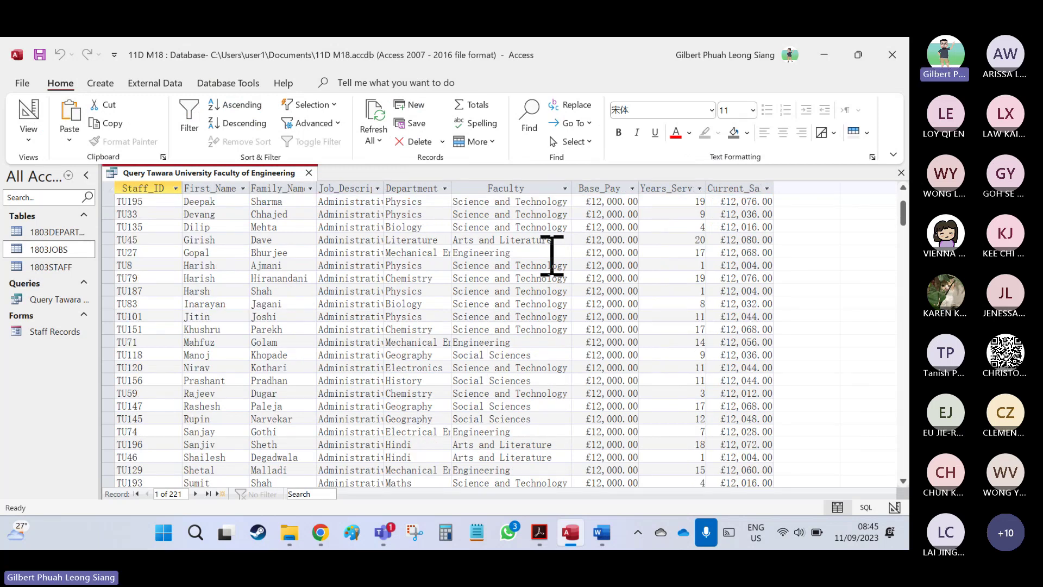
click(552, 241)
scroll(510, 314, down, 6)
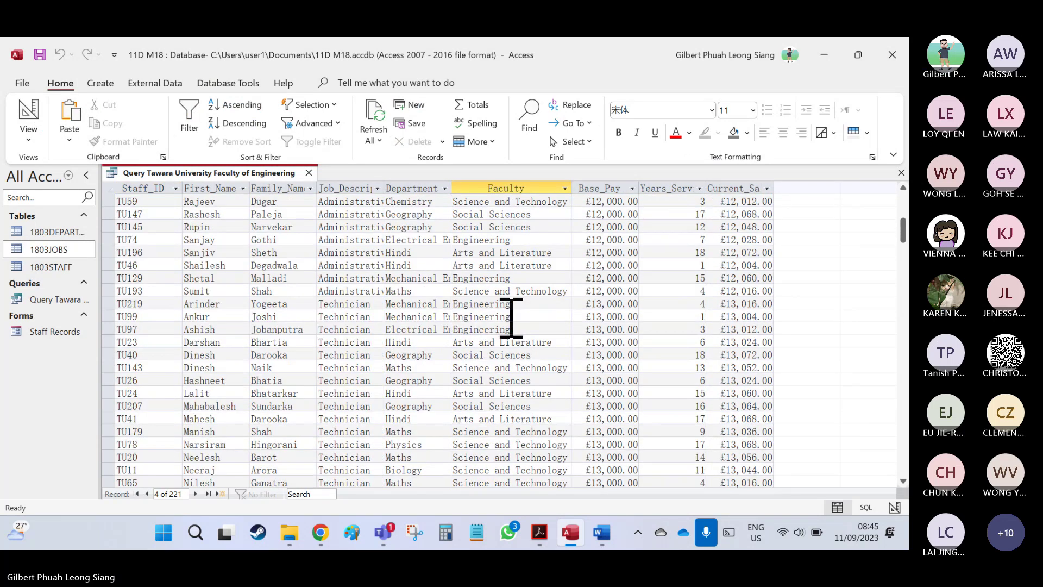
scroll(523, 317, down, 18)
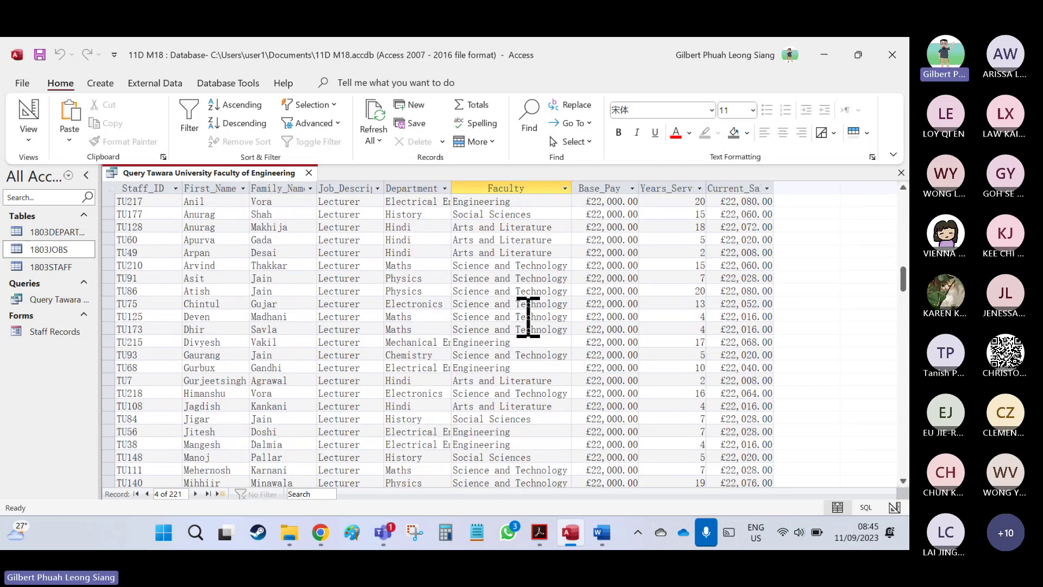
scroll(527, 318, down, 15)
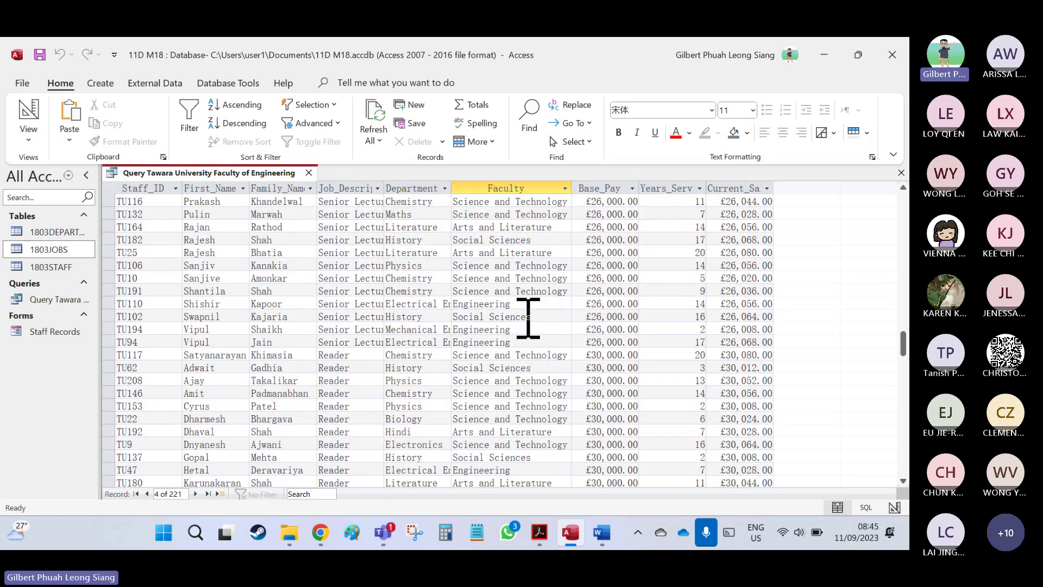
scroll(528, 318, down, 18)
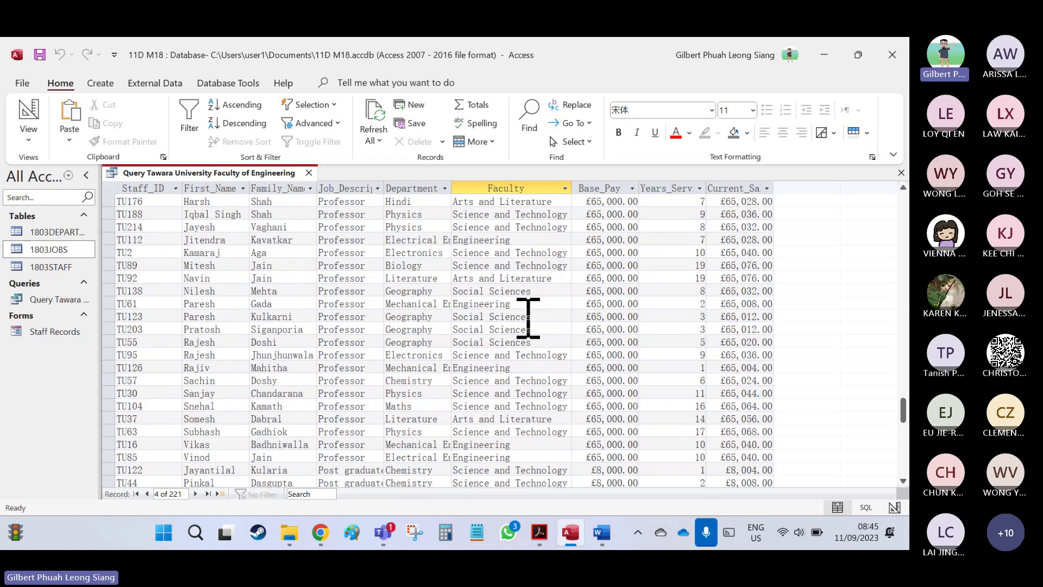
scroll(528, 316, down, 1)
scroll(528, 316, up, 3)
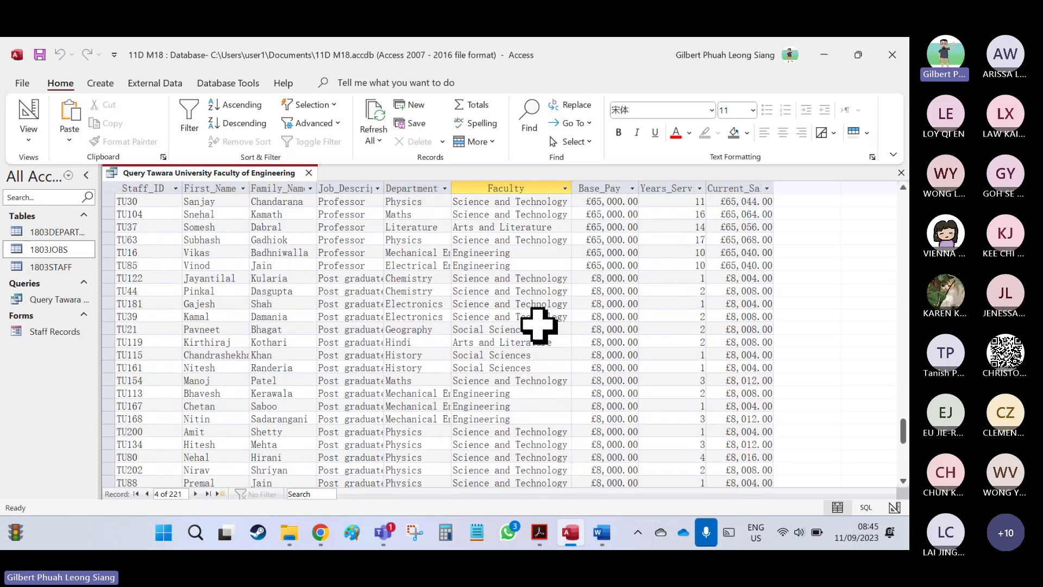
click(498, 395)
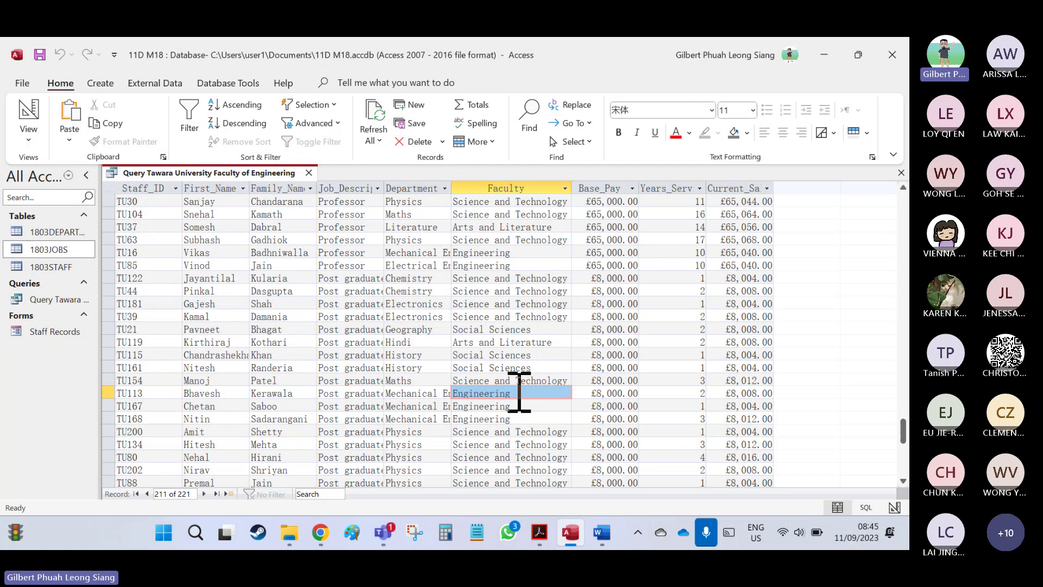
click(28, 114)
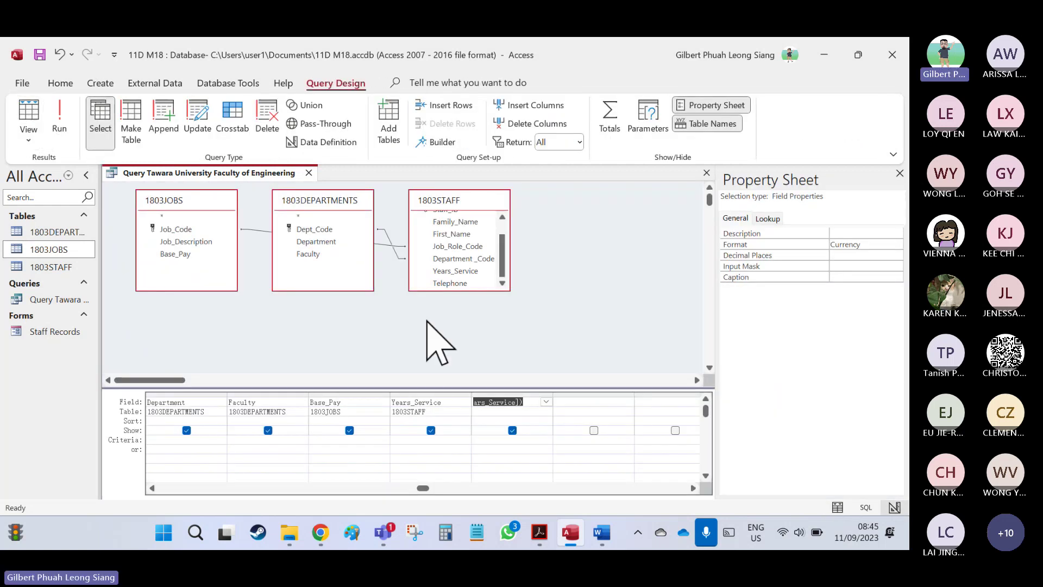
Run the query with the Faculty criterion Engineering and scroll through its 42 records.
key(alt+Tab)
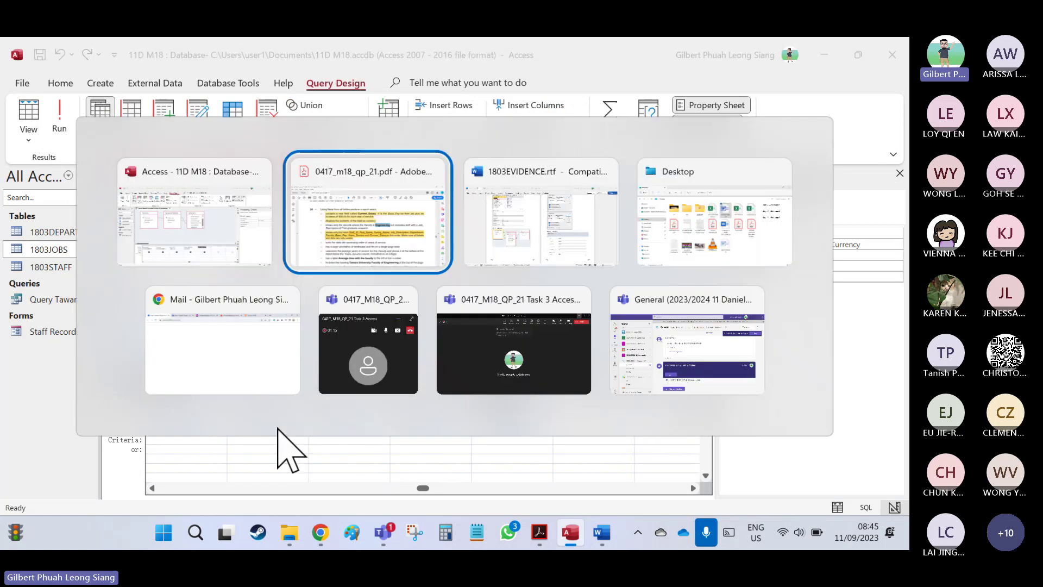
key(alt+Tab)
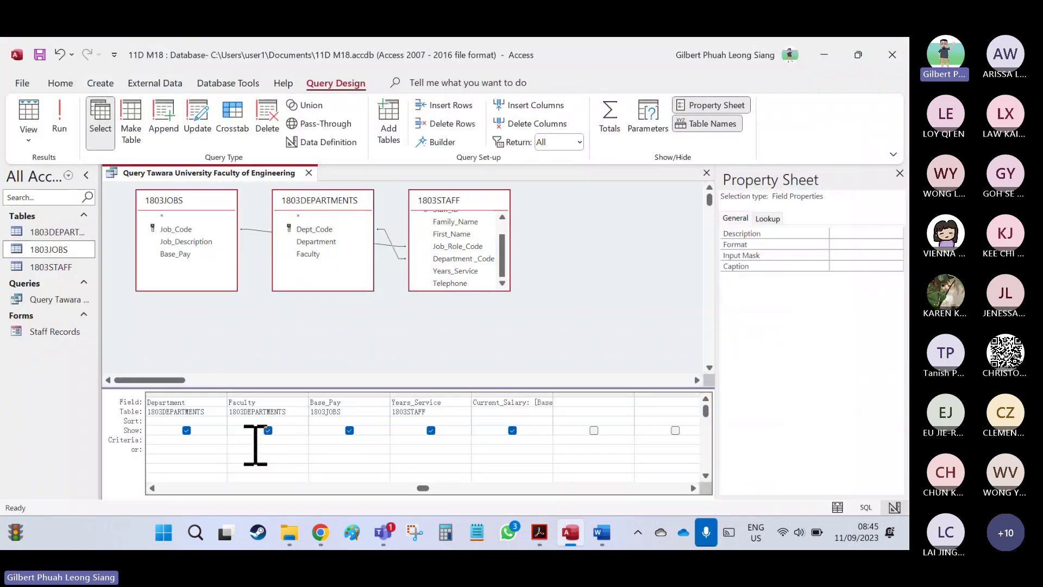
click(255, 442)
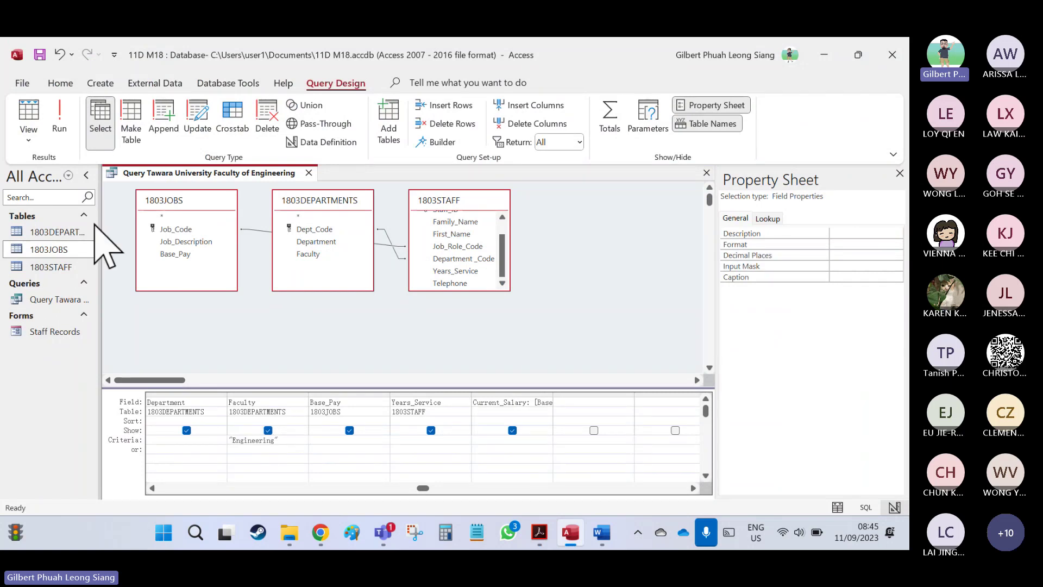
click(60, 111)
scroll(530, 251, down, 8)
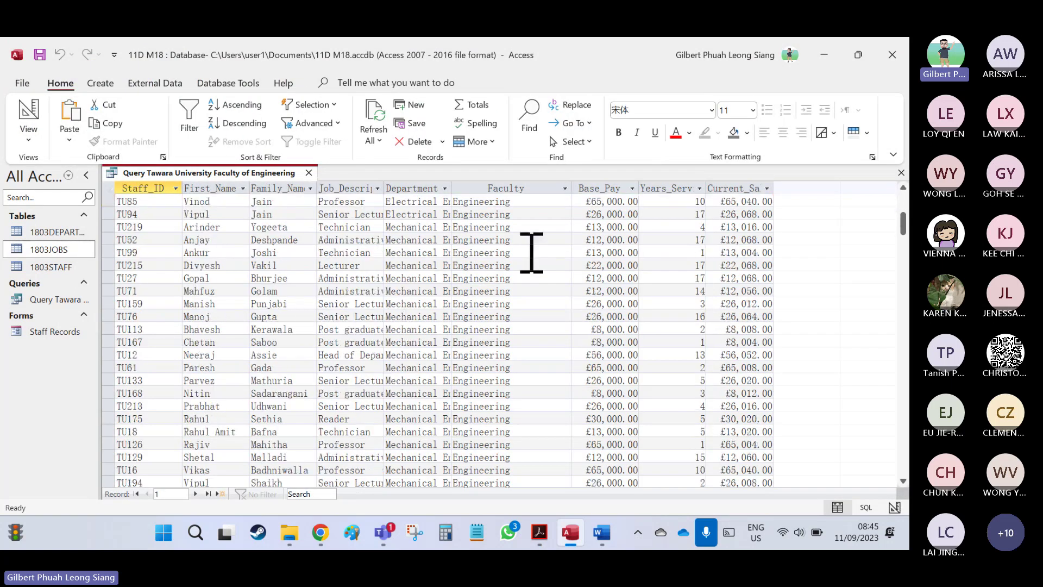
scroll(520, 338, up, 8)
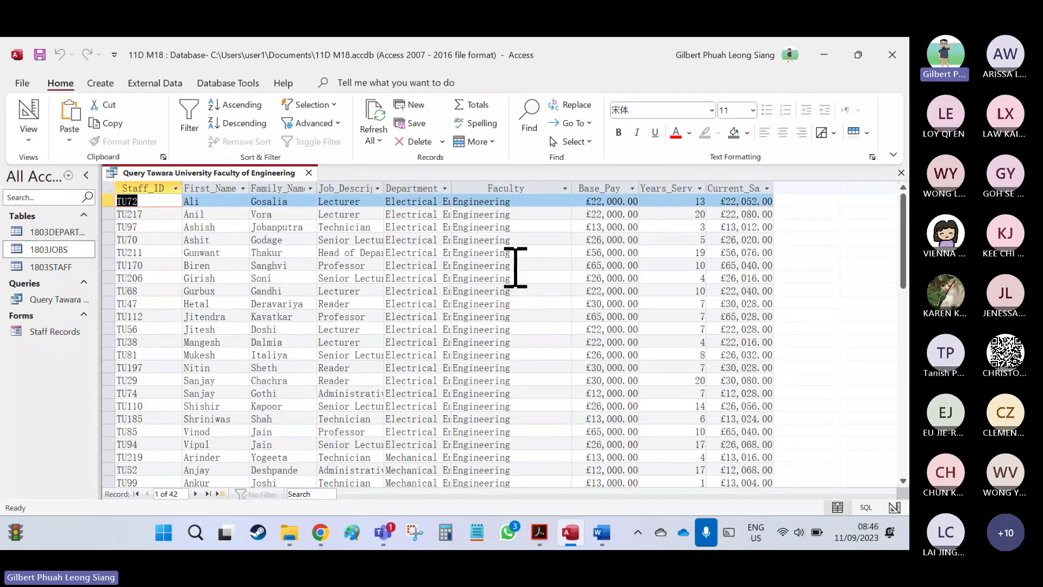
key(alt+Tab)
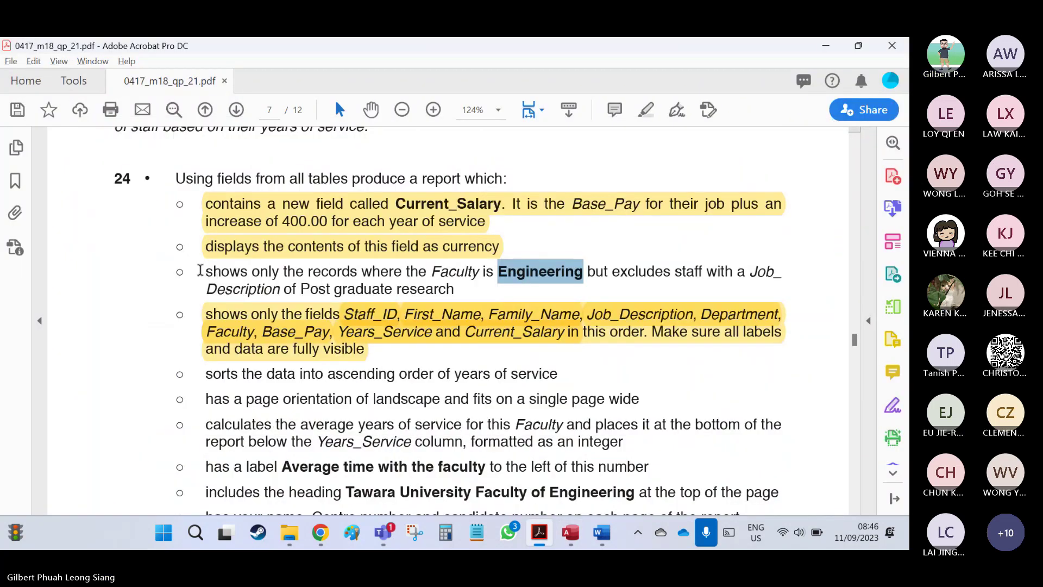
Highlight the Engineering-only requirement and select the Post graduate research exclusion text.
drag(206, 272, 559, 274)
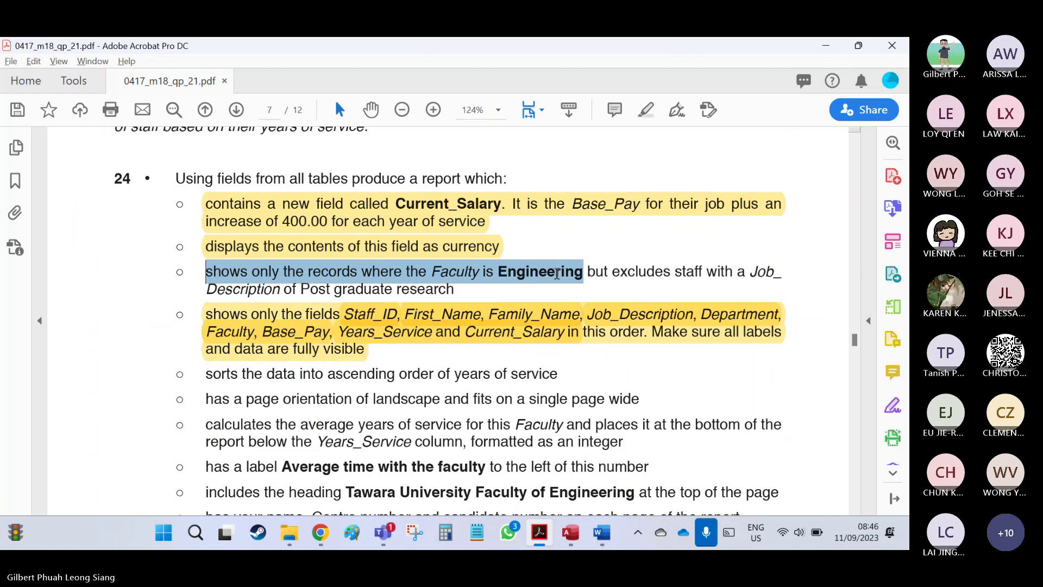
click(573, 240)
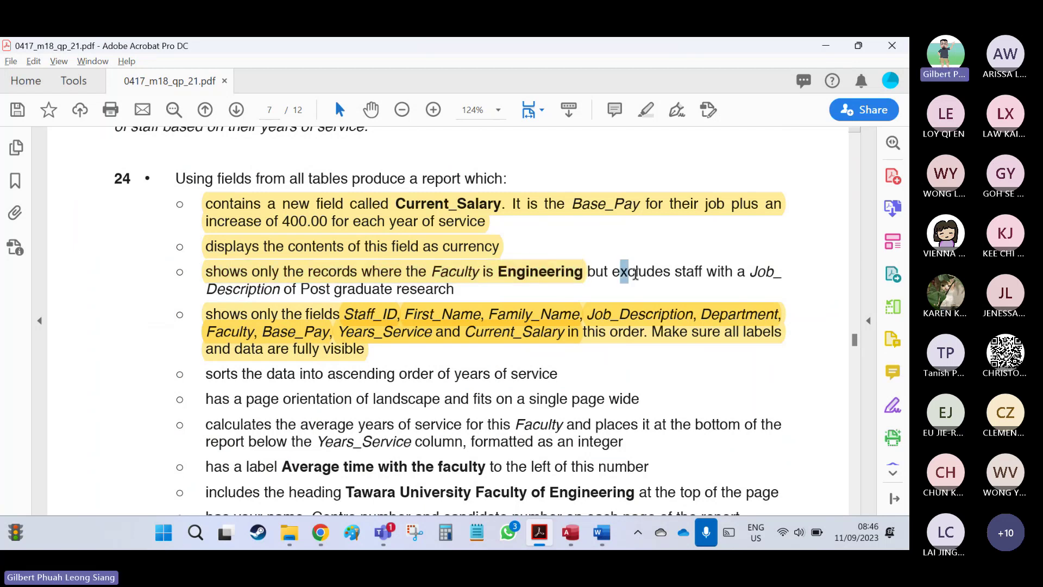
mouse_move(636, 272)
mouse_down()
mouse_move(746, 269)
mouse_move(294, 289)
mouse_move(423, 296)
mouse_up()
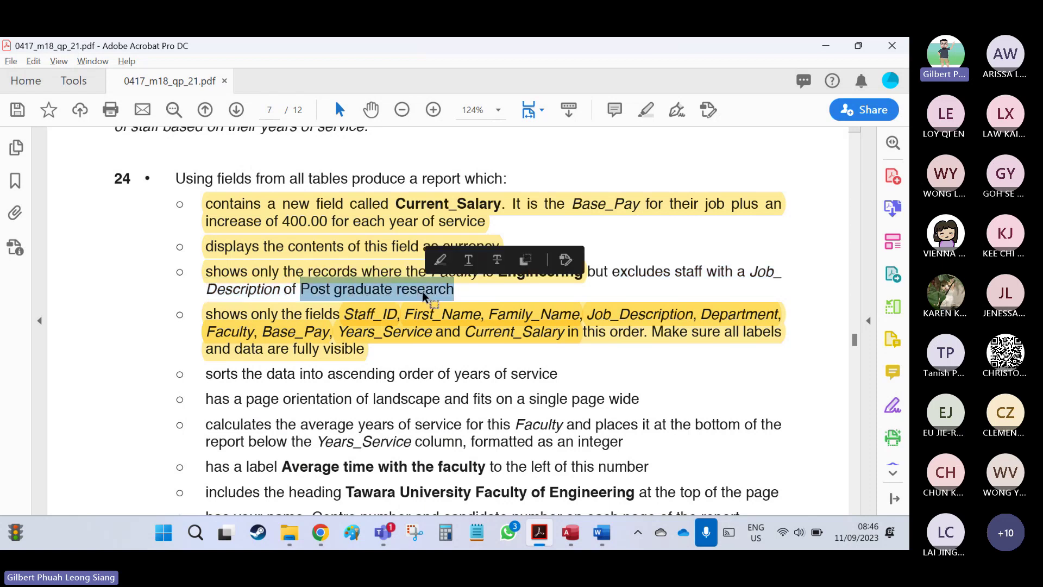
key(alt+Tab)
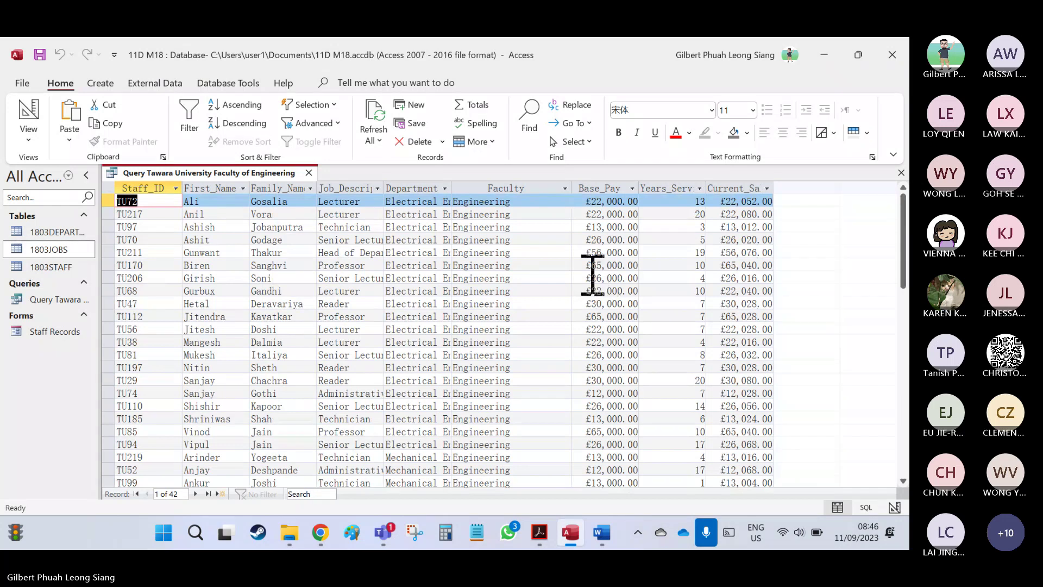
Autofit the Job_Description datasheet column and switch the query to Design View.
double_click(387, 187)
scroll(427, 307, down, 5)
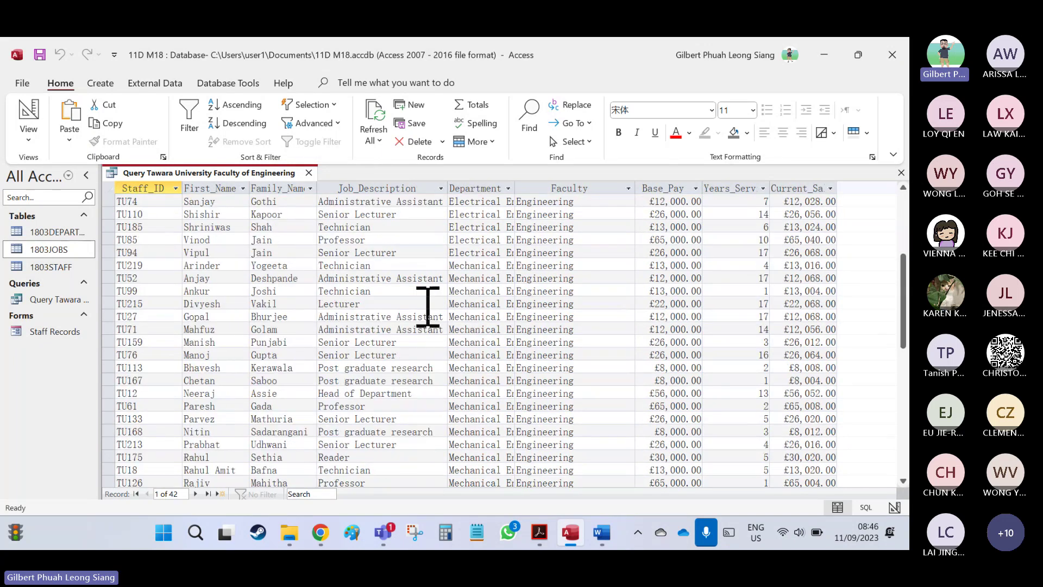
click(428, 307)
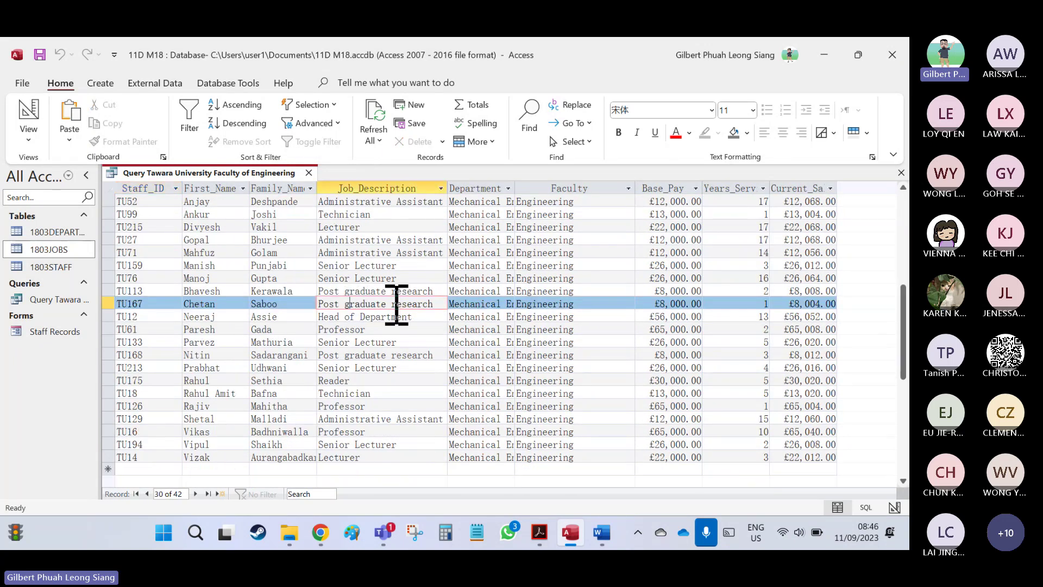
click(28, 115)
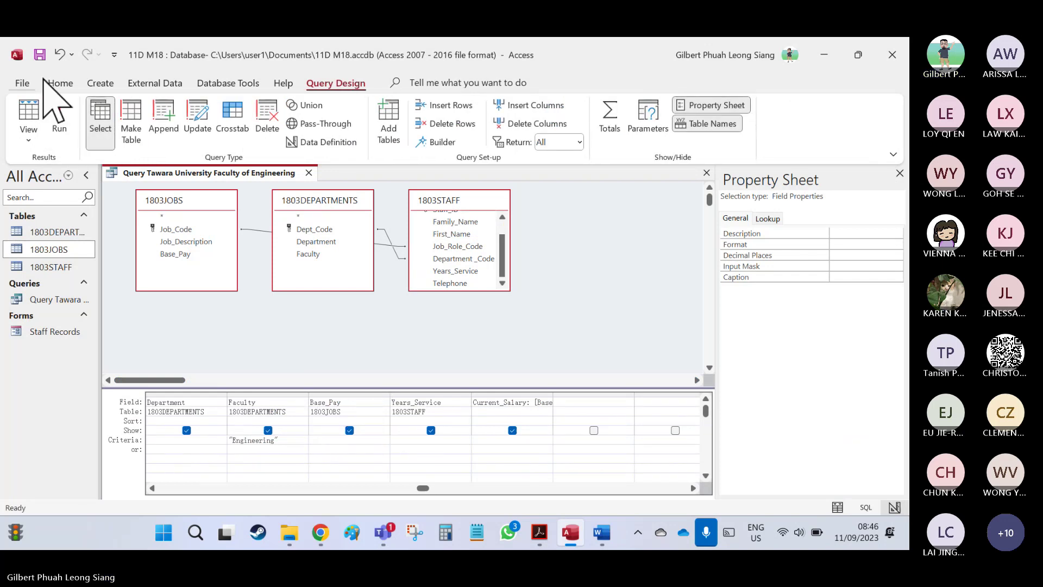
click(29, 114)
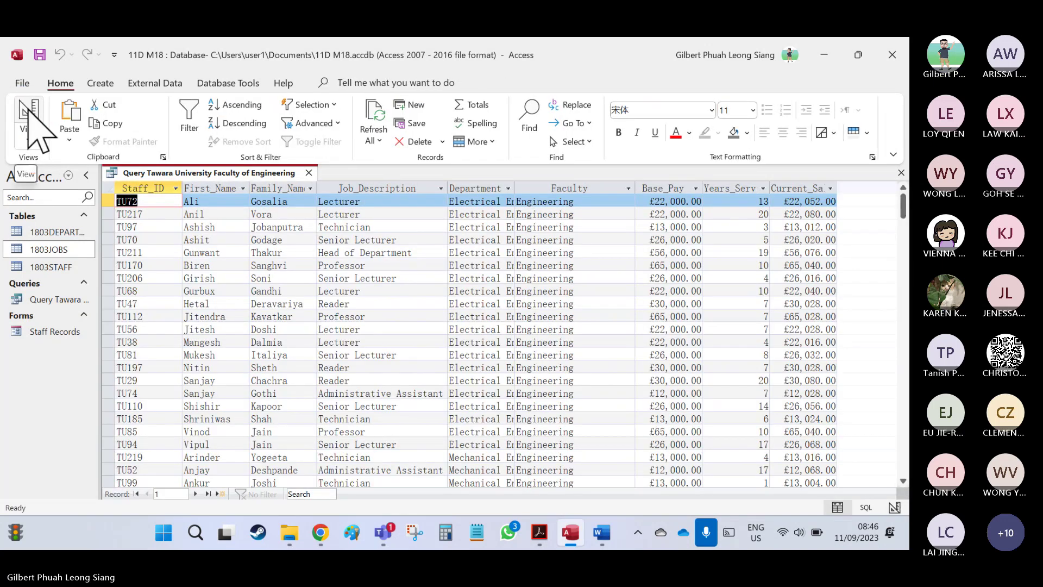
click(28, 115)
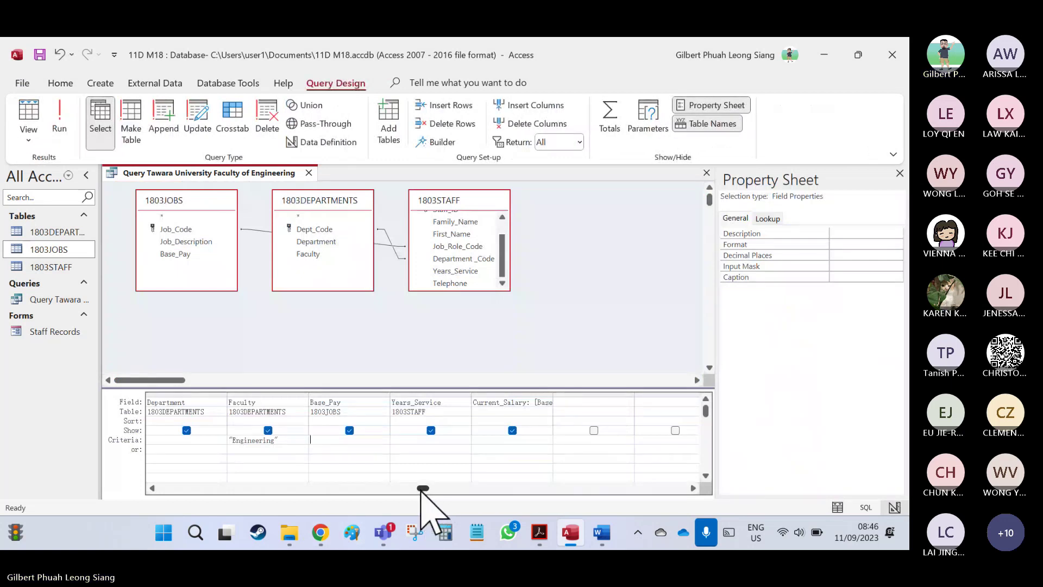
Add the Job_Description criterion Not "Post graduate research" and run it, leaving 39 records.
drag(423, 488, 258, 491)
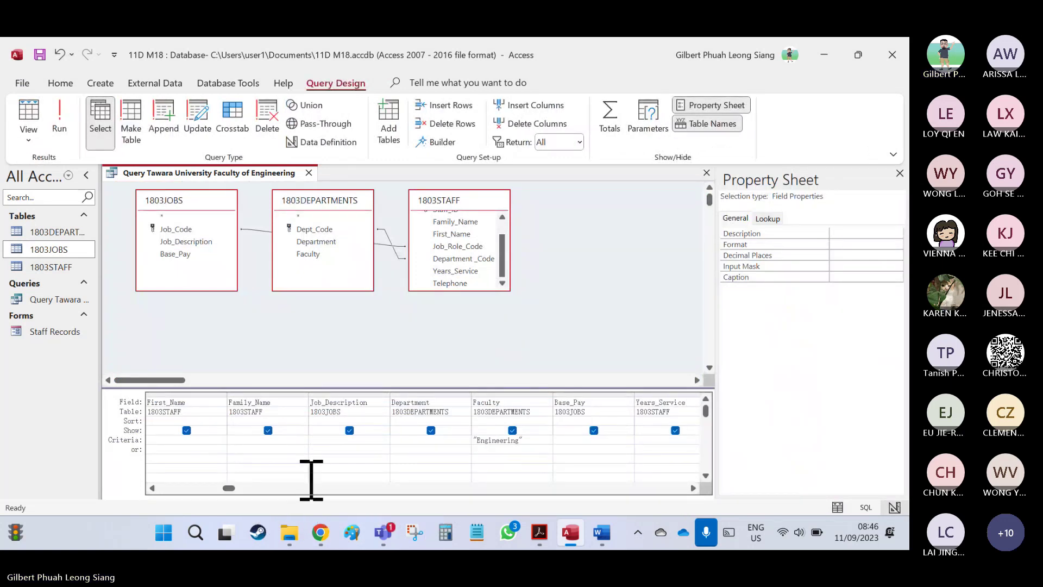
click(338, 440)
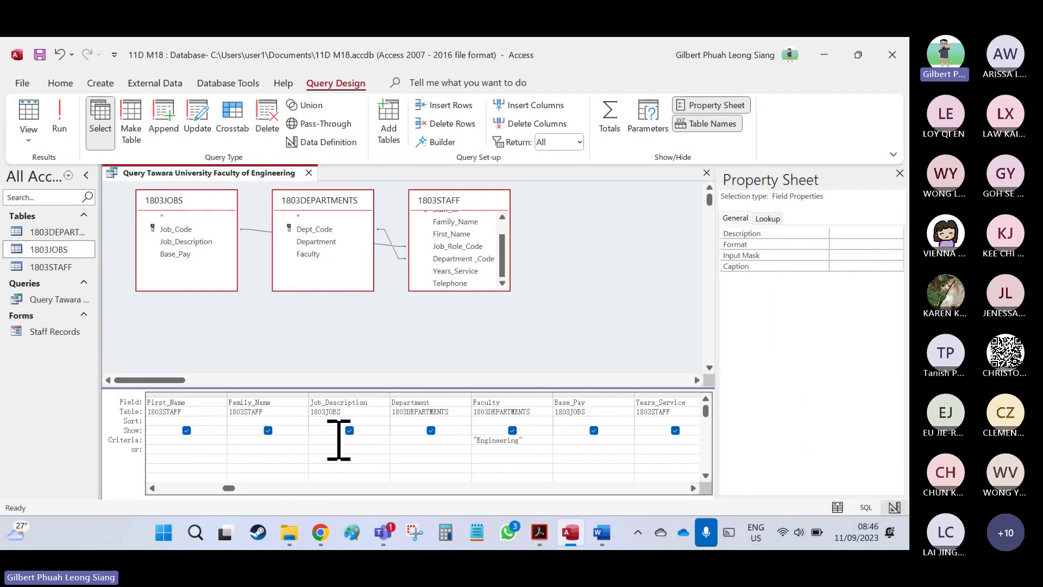
text(NOT )
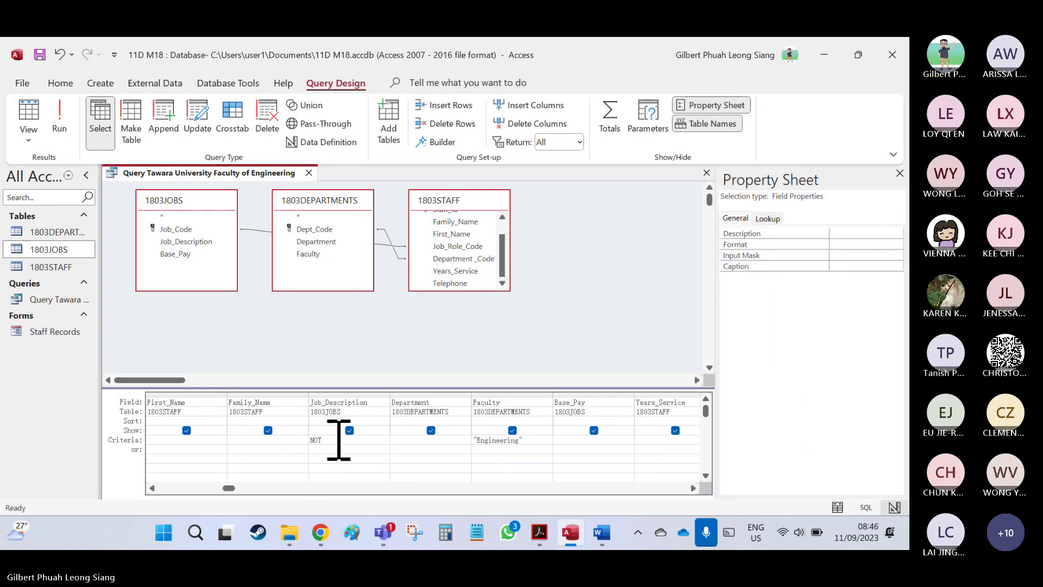
text(")
text(Graduate research)
text(")
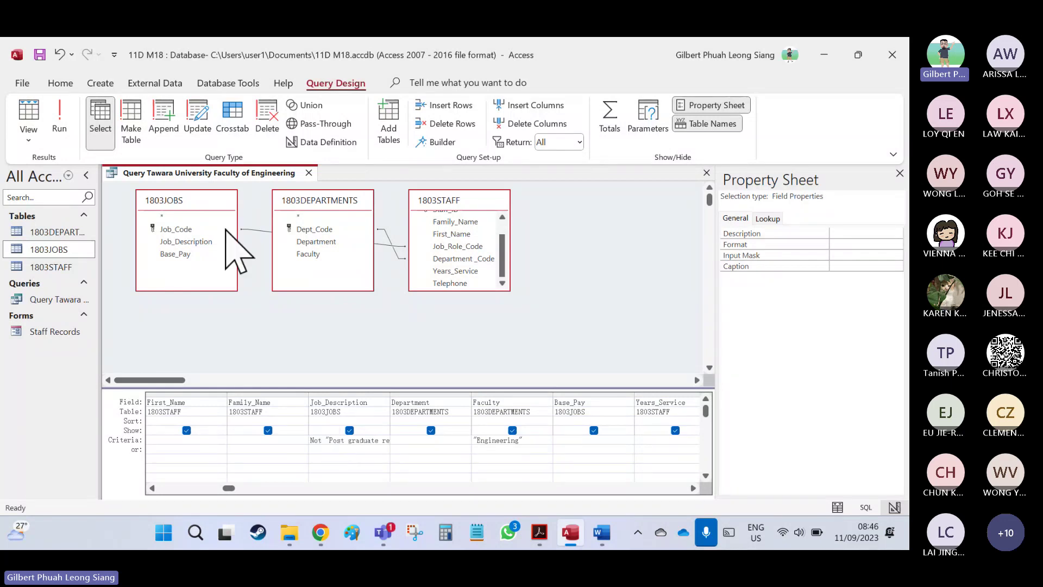
click(57, 102)
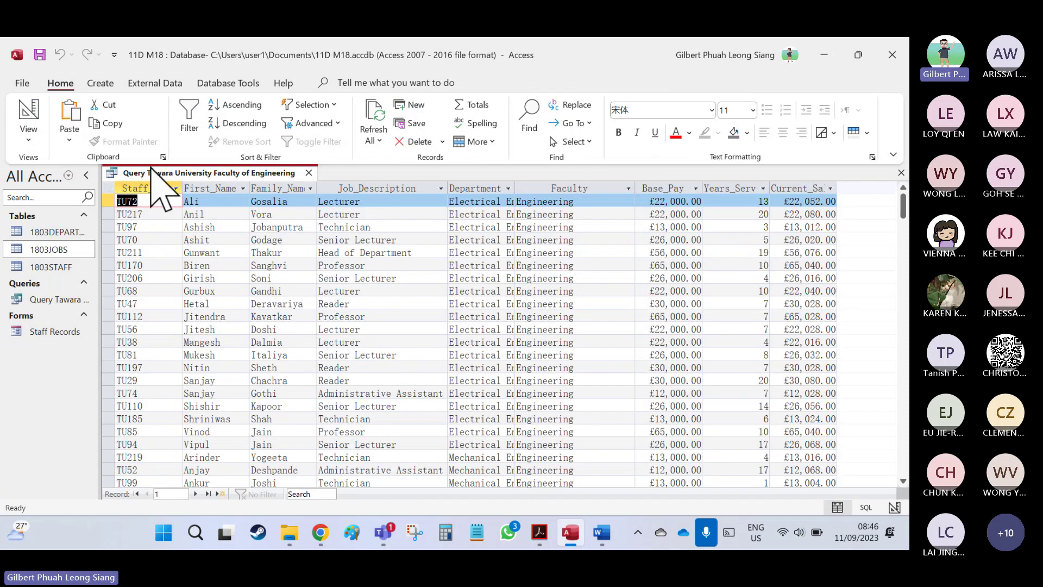
scroll(406, 262, down, 5)
scroll(405, 262, up, 5)
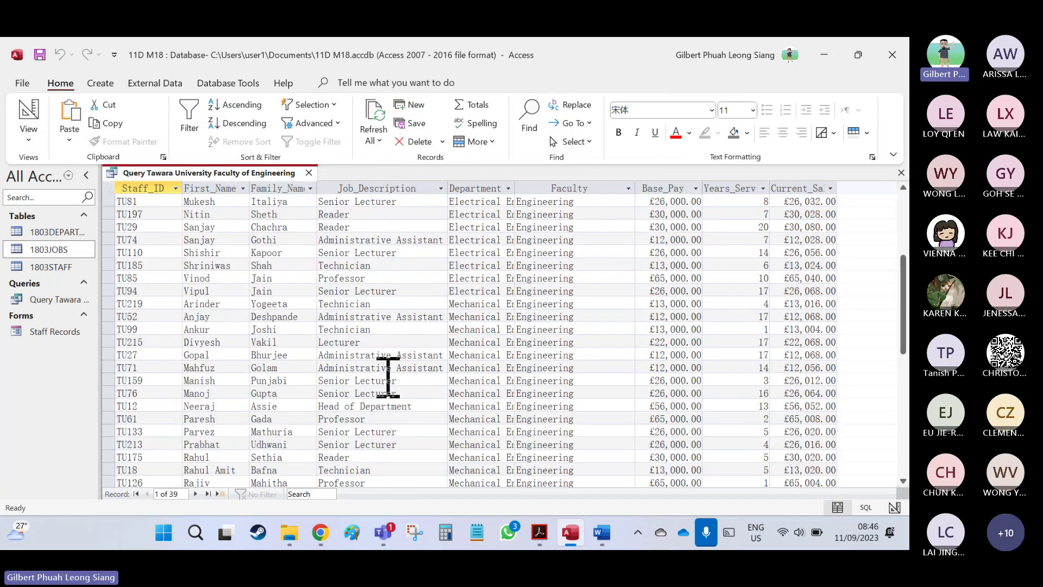
scroll(383, 303, down, 1)
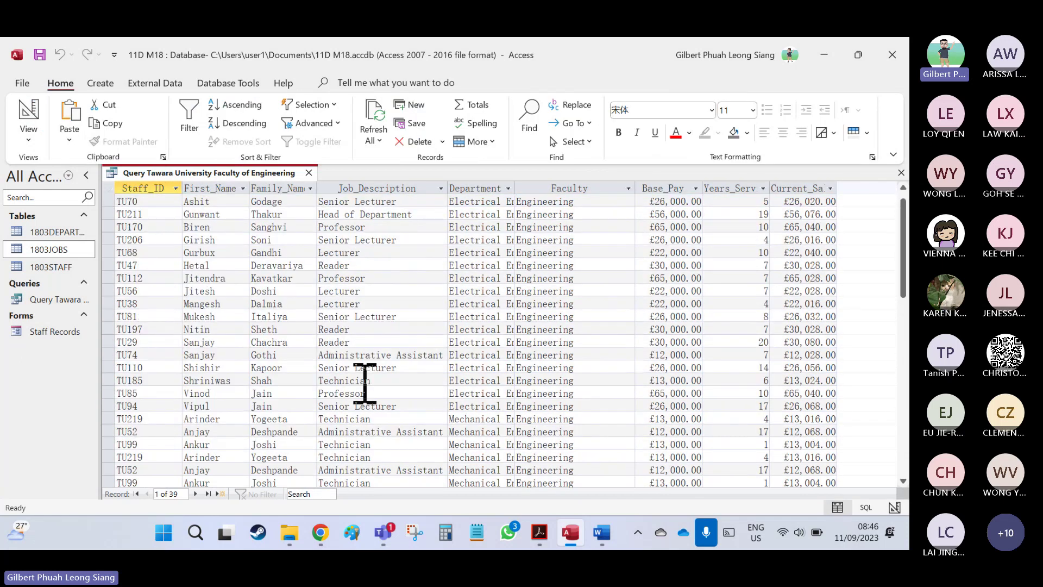
scroll(364, 383, up, 1)
In Design View, autofit the Job_Description column to reveal its whole Not "Post graduate research" criterion.
key(alt+Tab)
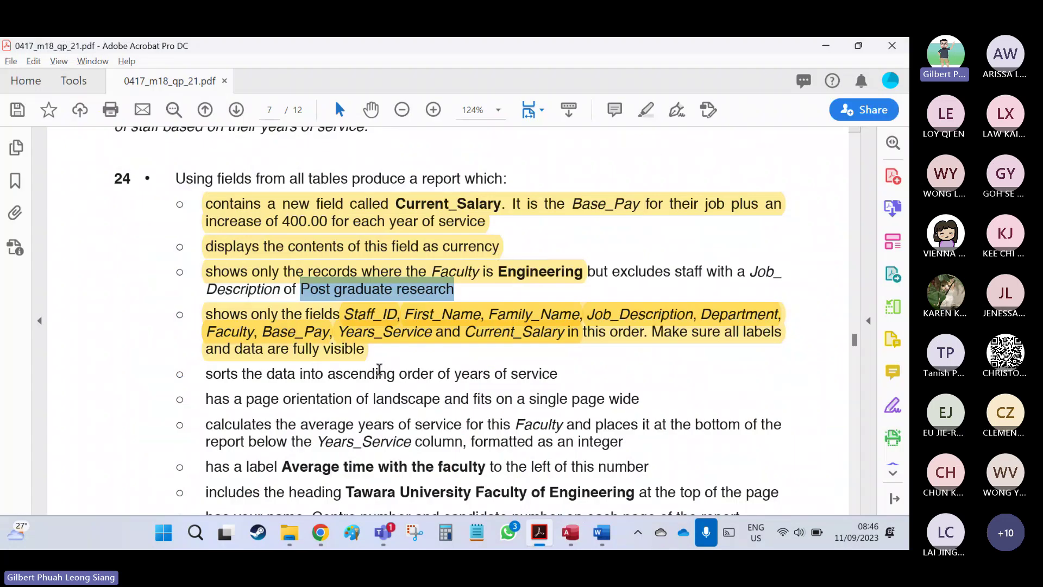
mouse_move(517, 284)
drag(488, 314, 587, 270)
key(alt+Tab)
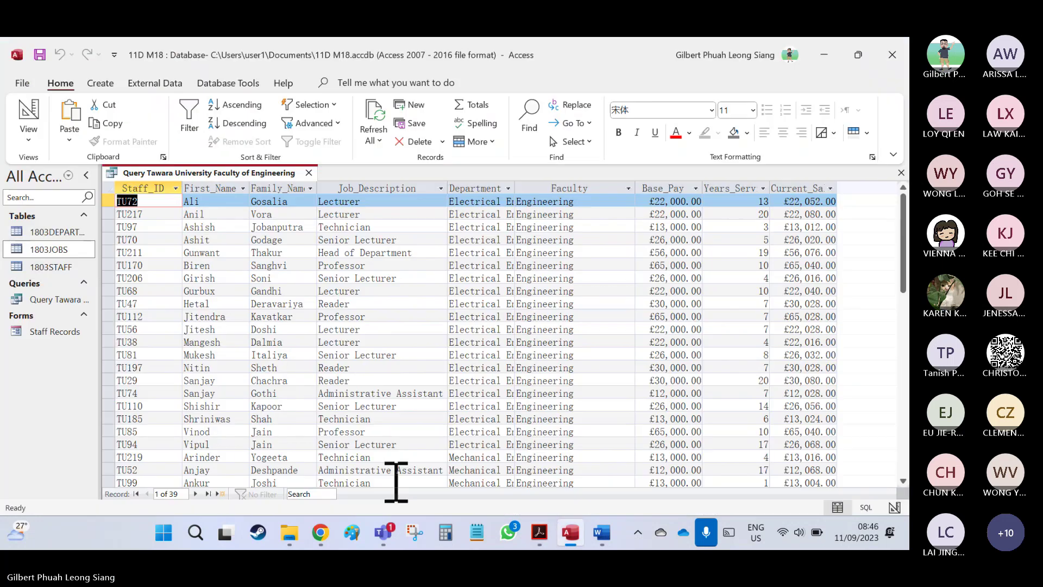
click(28, 118)
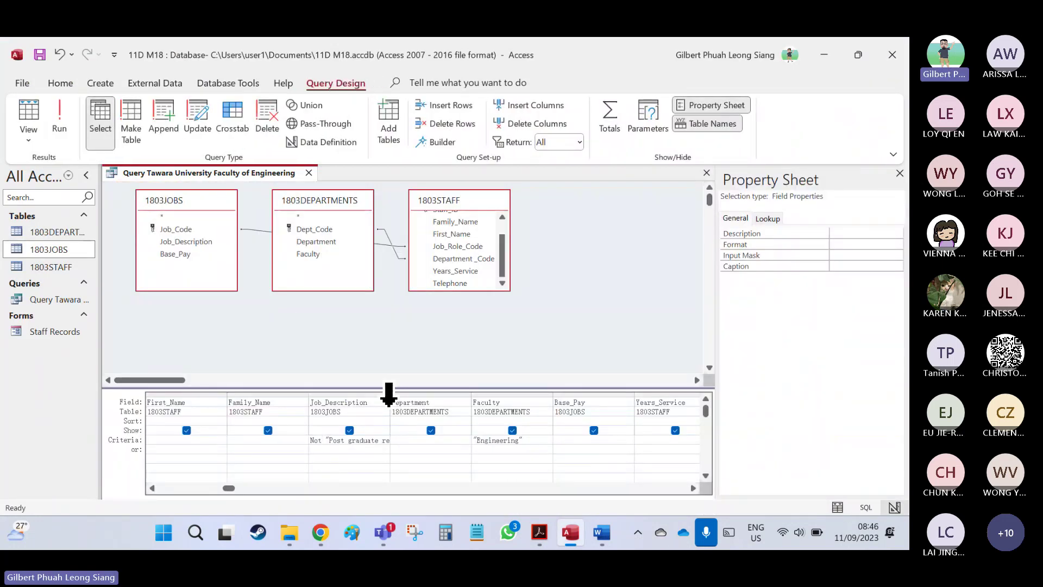
double_click(389, 391)
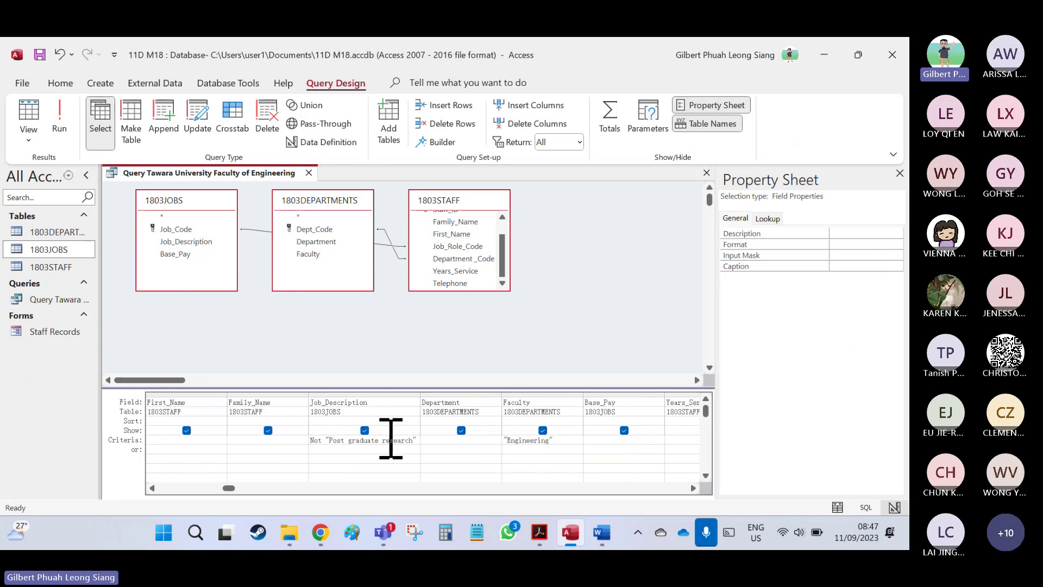
key(alt+Tab)
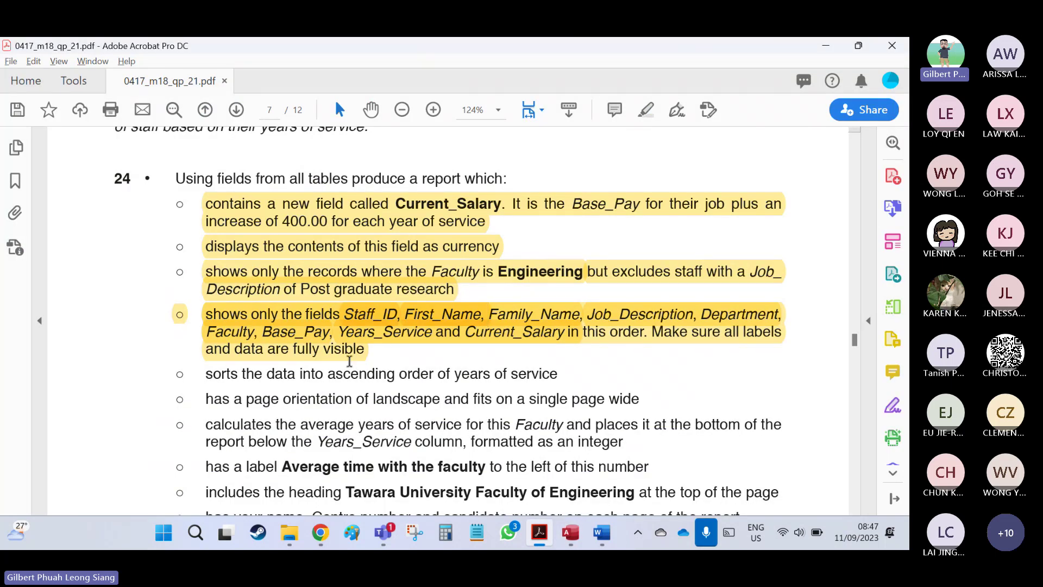
Select the sort, landscape, average and report-heading requirement lines in the exam PDF, then return to Access.
scroll(349, 362, down, 3)
drag(208, 309, 543, 313)
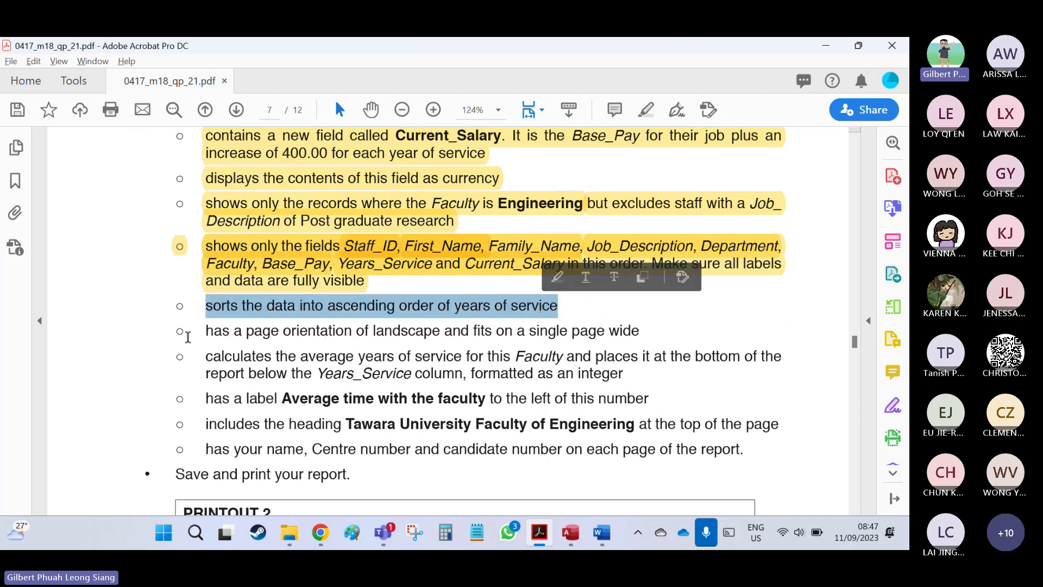
drag(212, 332, 621, 331)
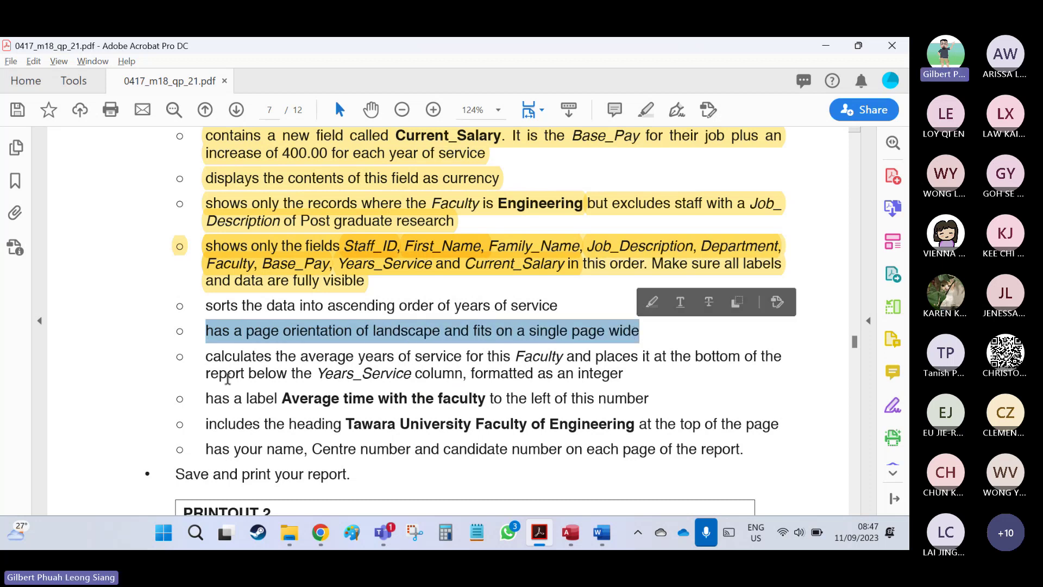
drag(211, 356, 611, 372)
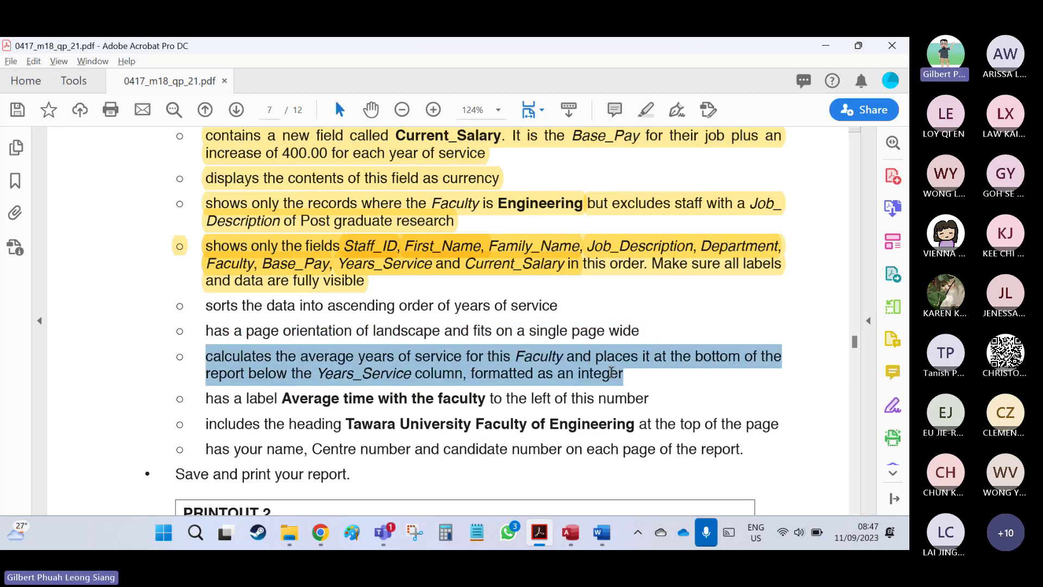
drag(205, 408, 376, 393)
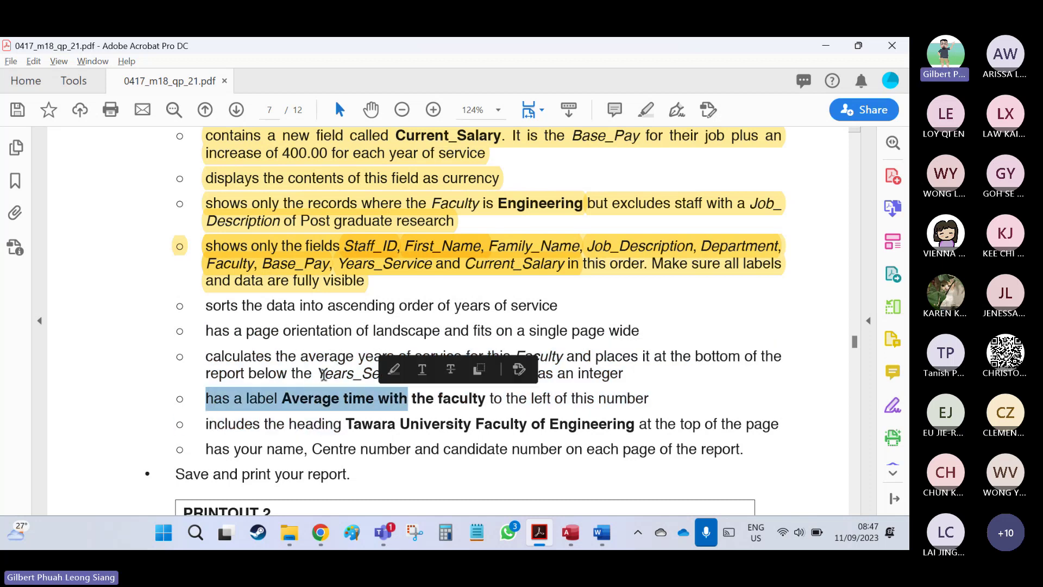
drag(205, 357, 574, 374)
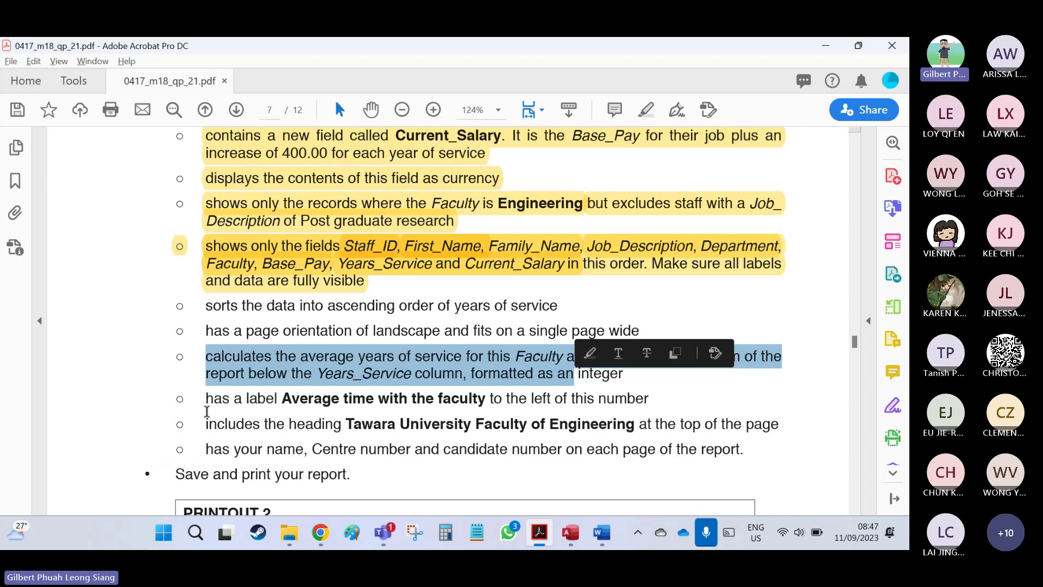
drag(206, 404, 657, 396)
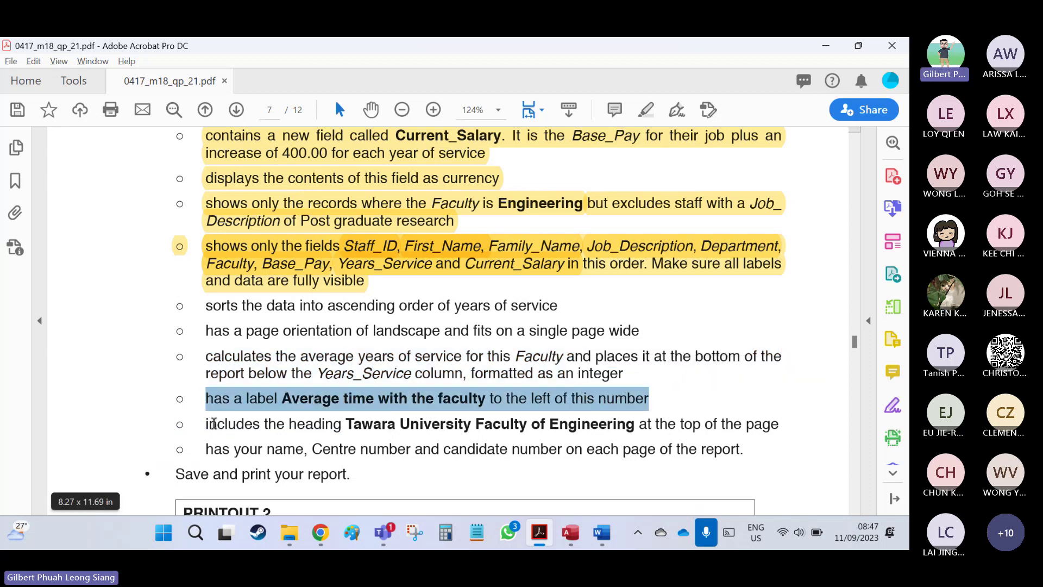
drag(207, 424, 777, 421)
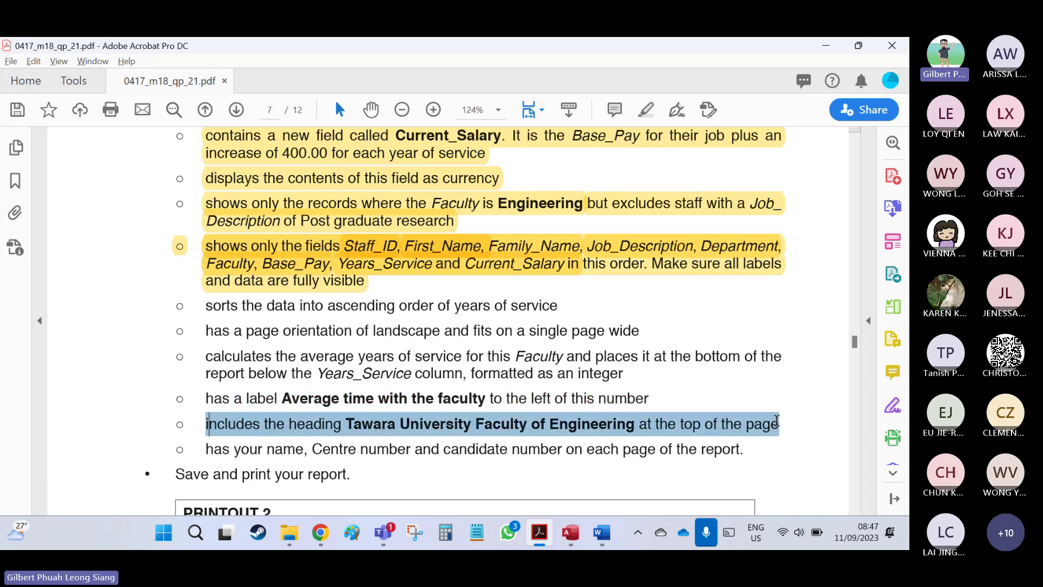
key(alt+Tab)
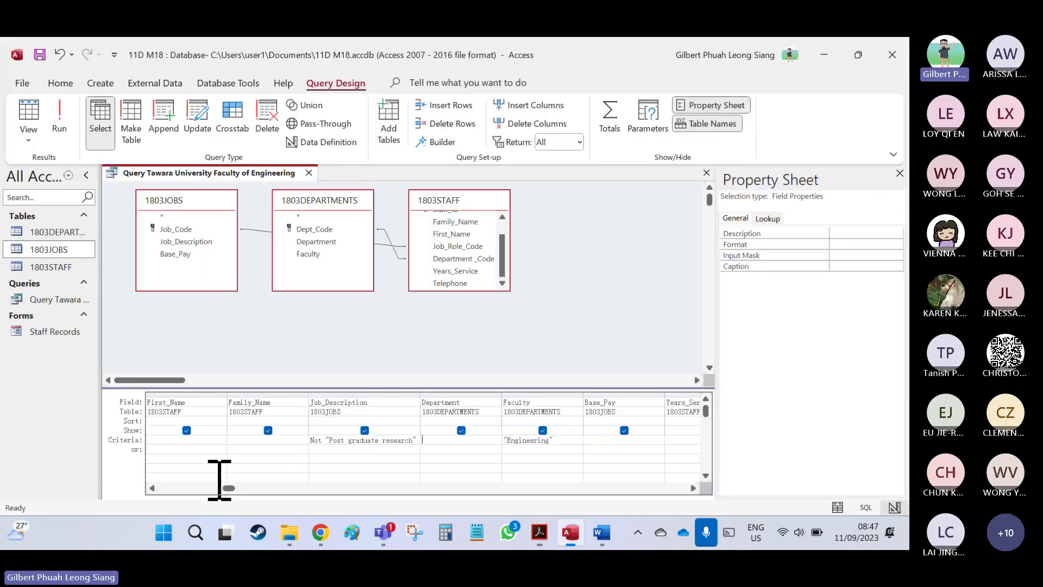
Save the query and start a Report Wizard using all fields of the Tawara University Faculty of Engineering query.
click(309, 172)
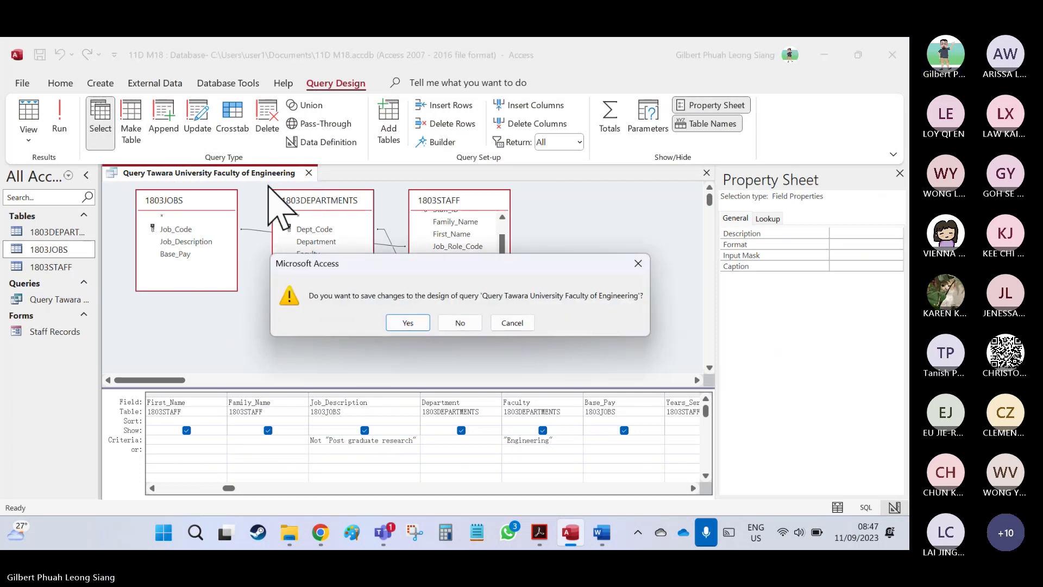
click(402, 321)
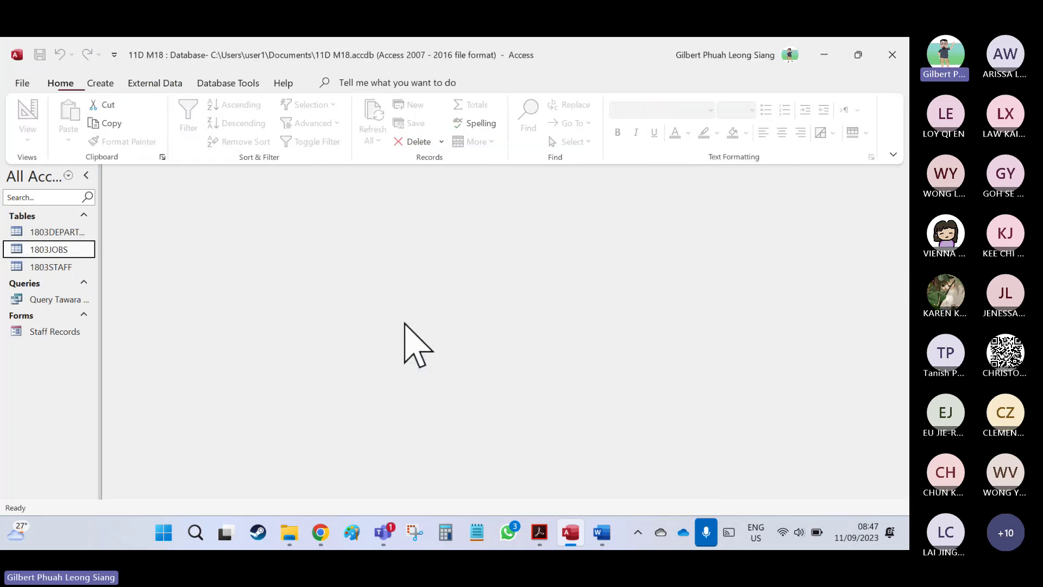
click(100, 83)
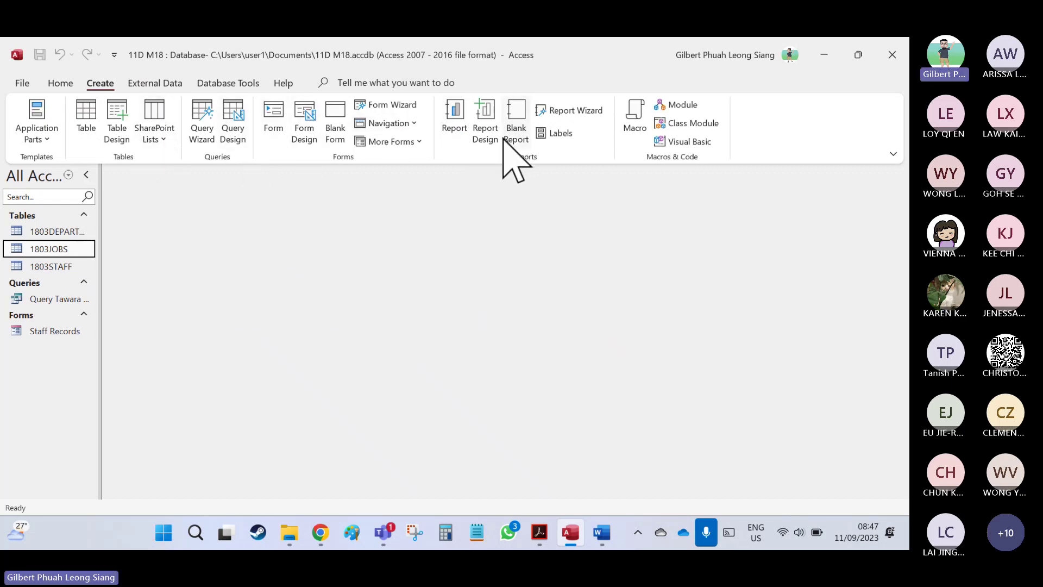
click(579, 110)
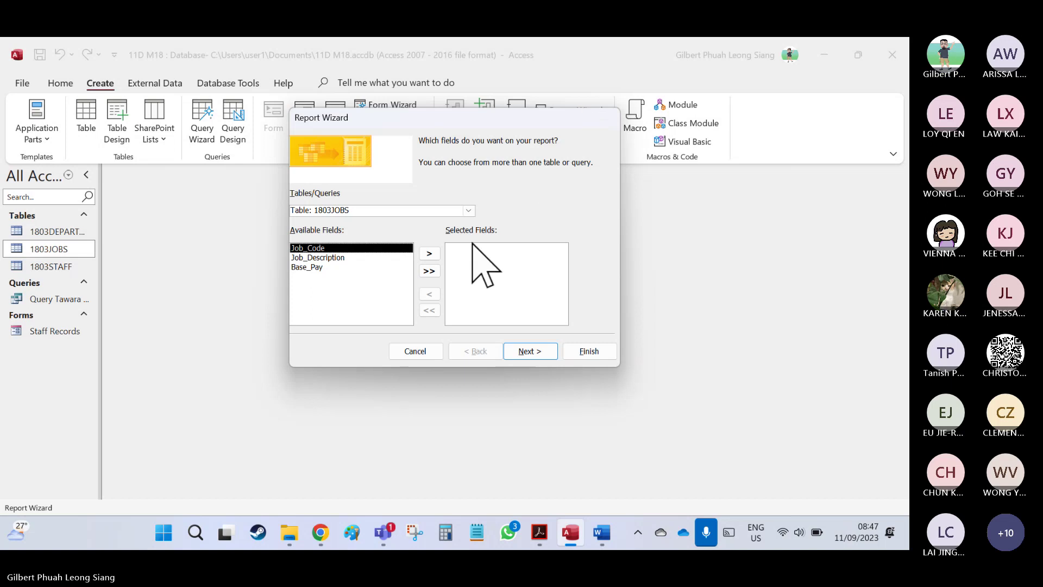
click(468, 211)
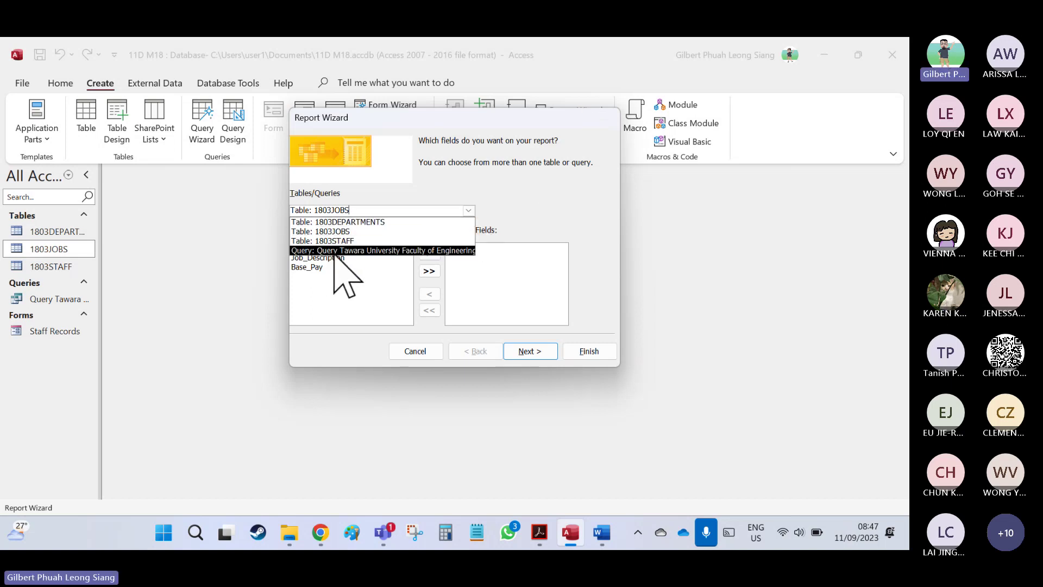
click(375, 250)
click(429, 271)
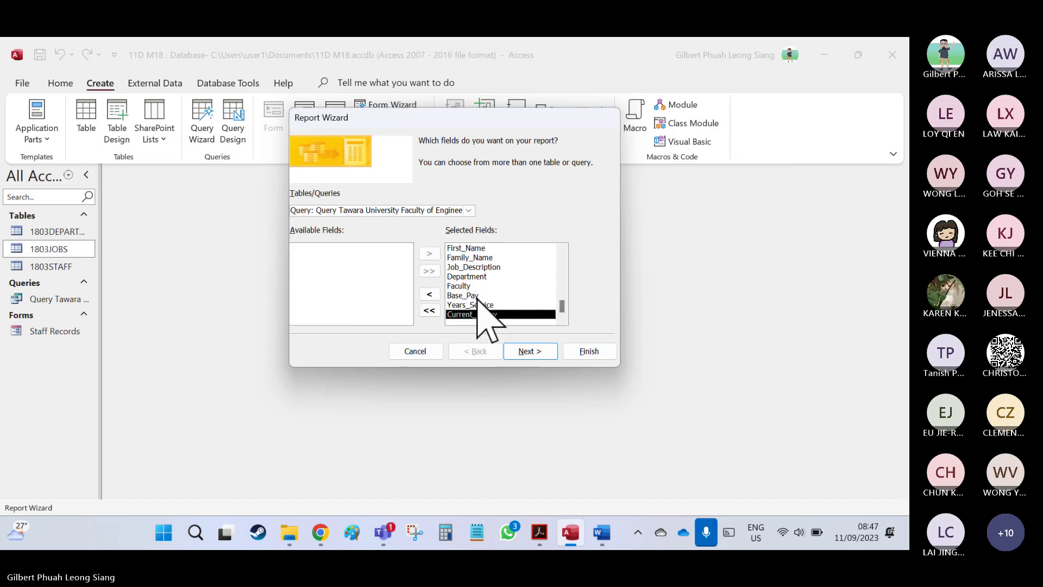
click(530, 352)
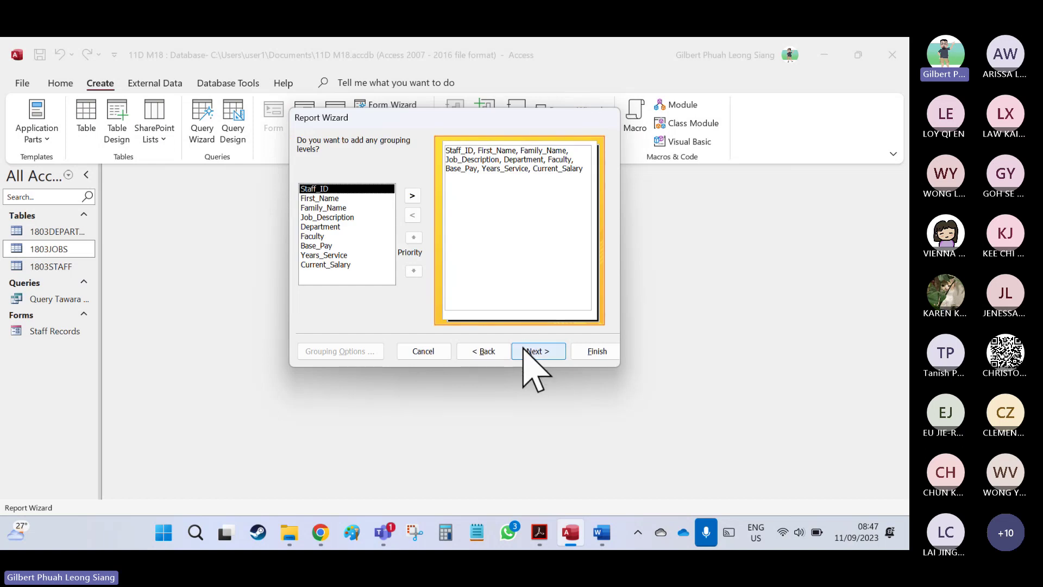
click(530, 352)
Skip grouping and sorting and choose the Tabular layout.
key(alt+Tab)
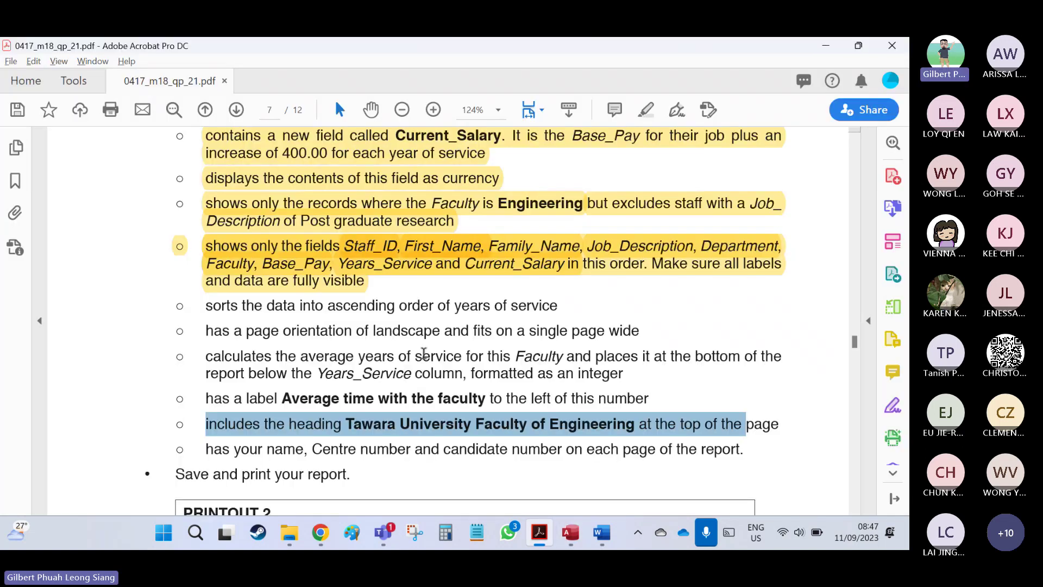
key(alt+Tab)
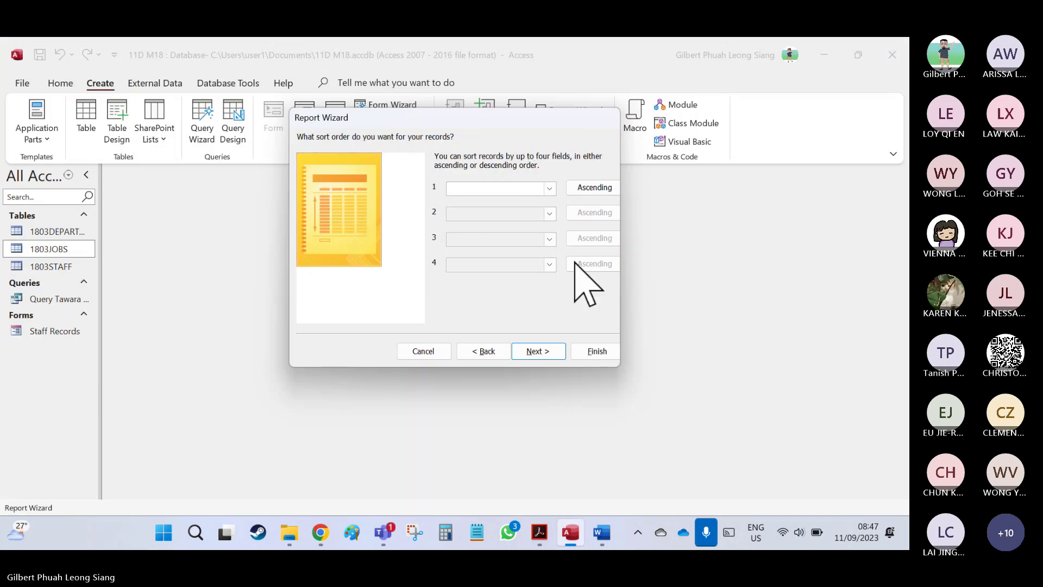
click(532, 352)
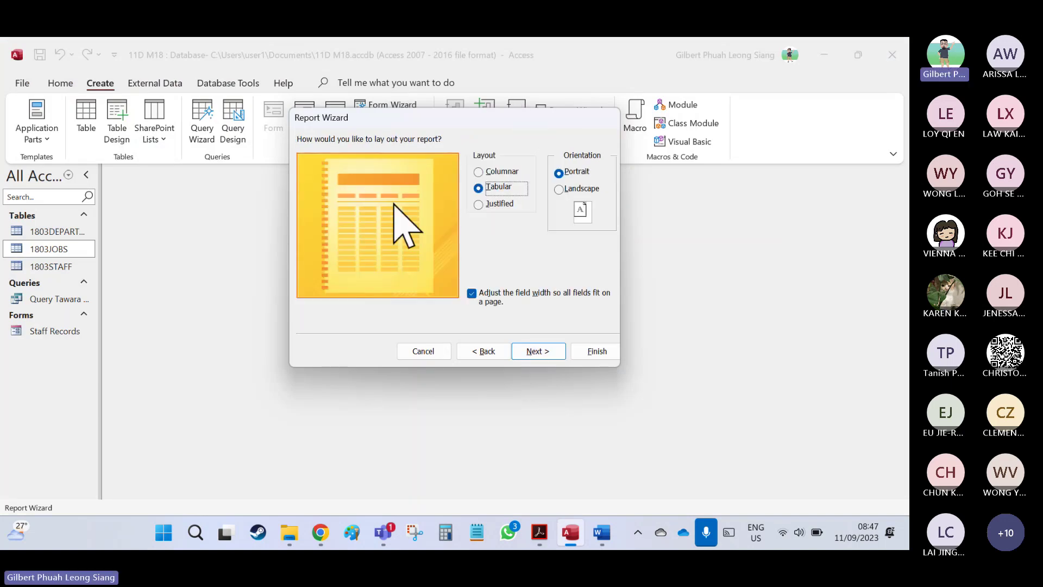
click(503, 172)
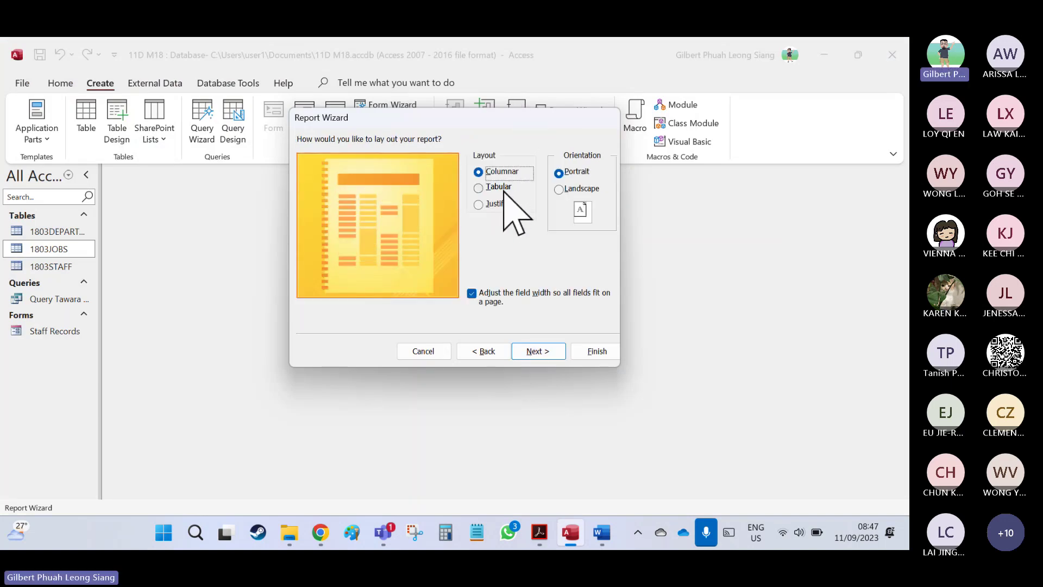
click(499, 187)
Check the heading and orientation requirements in the PDF, then set Landscape orientation.
key(alt+Tab)
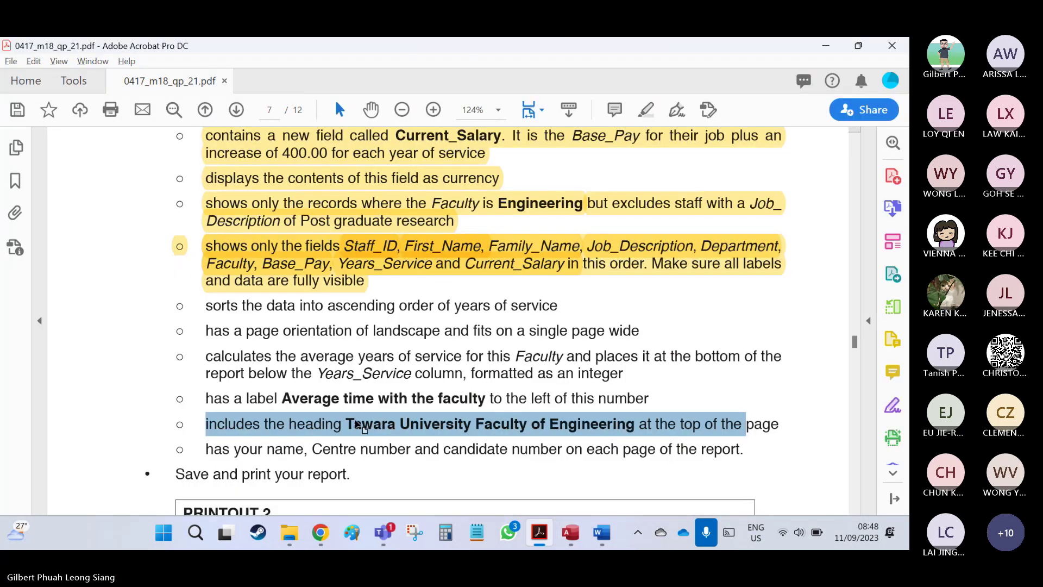
drag(346, 424, 631, 424)
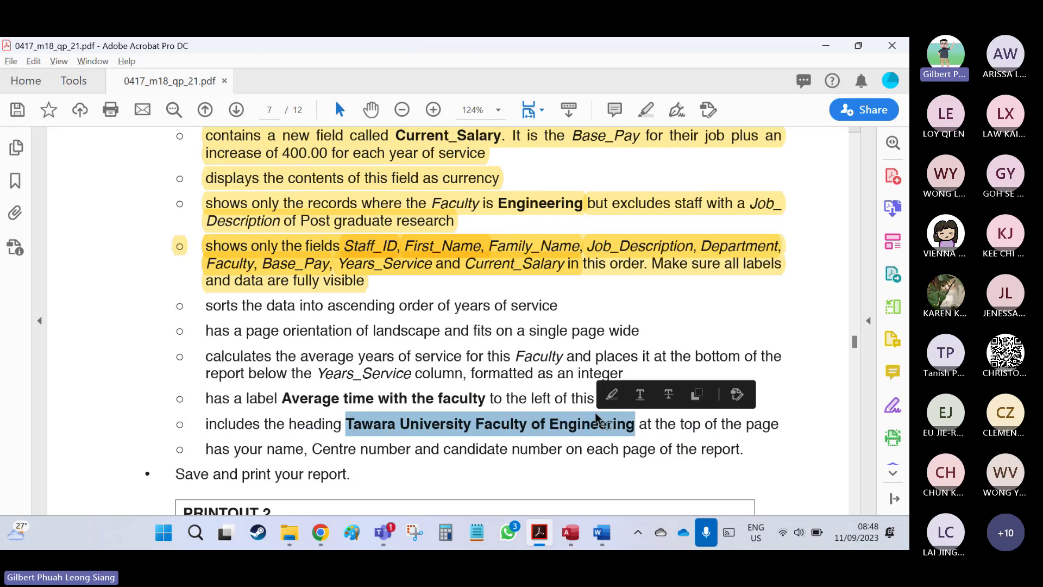
key(alt+Tab)
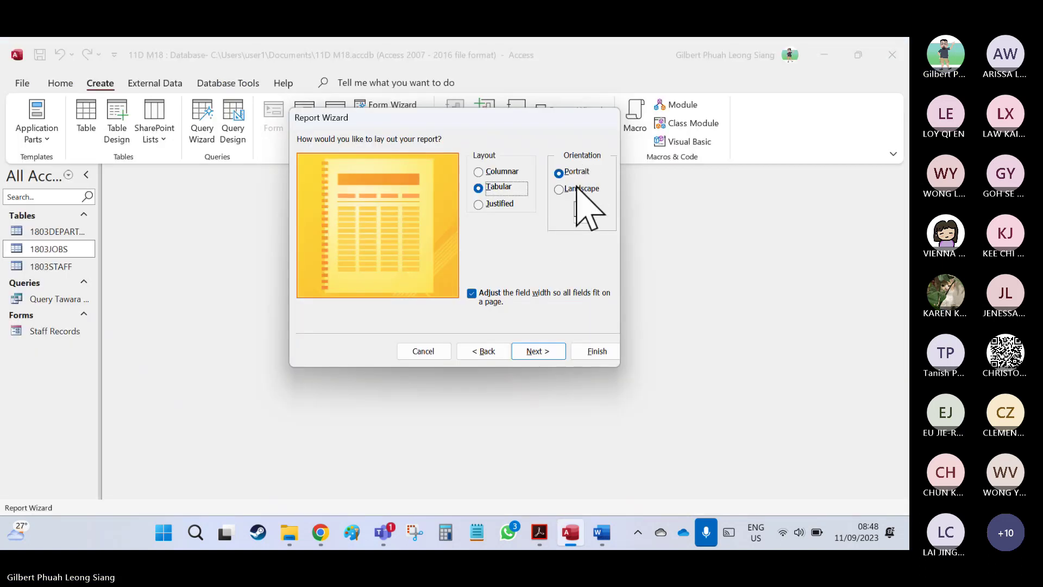
key(alt+Tab)
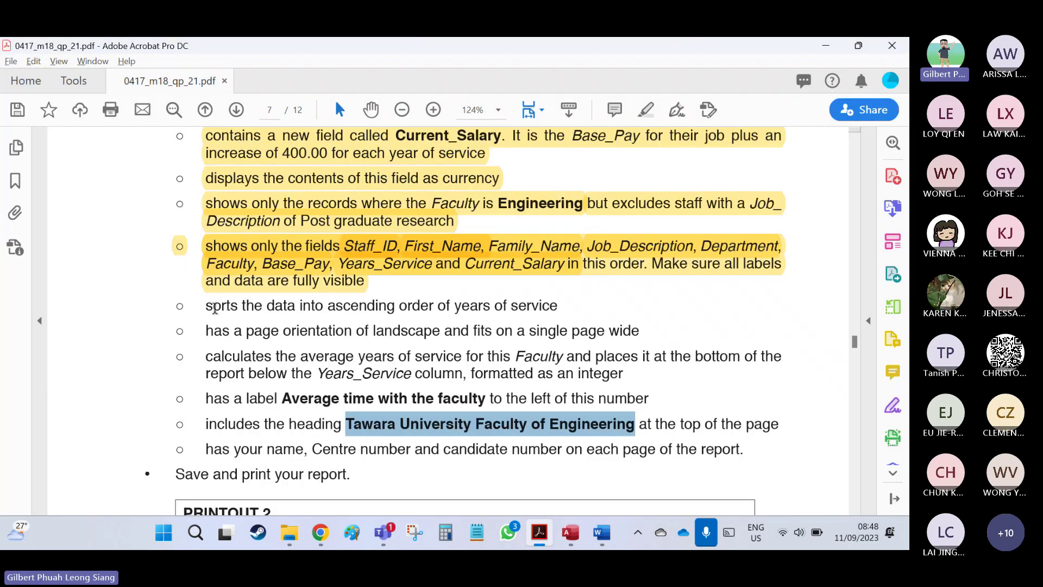
drag(205, 331, 375, 332)
drag(439, 332, 626, 331)
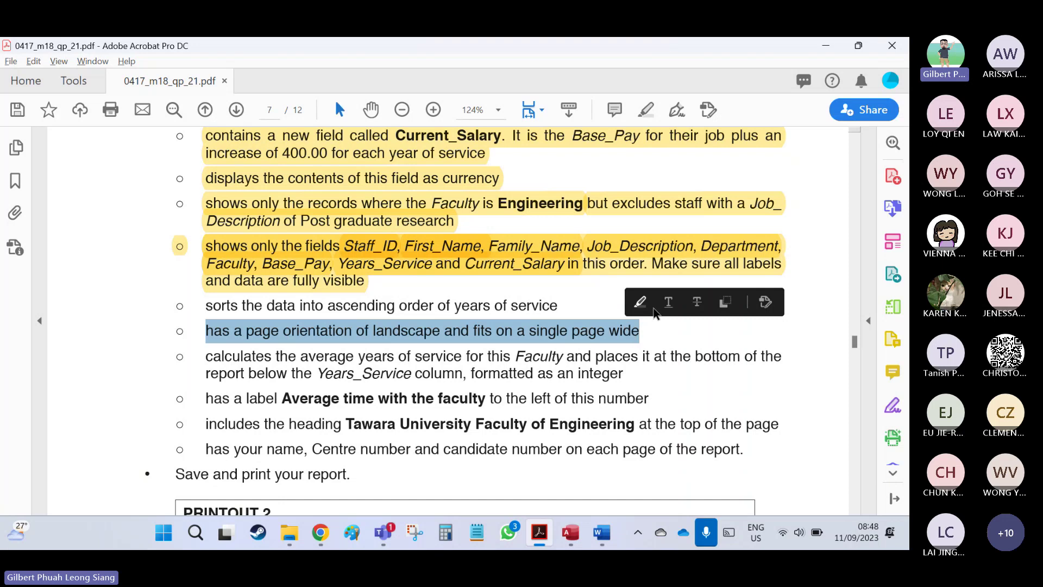
key(alt+Tab)
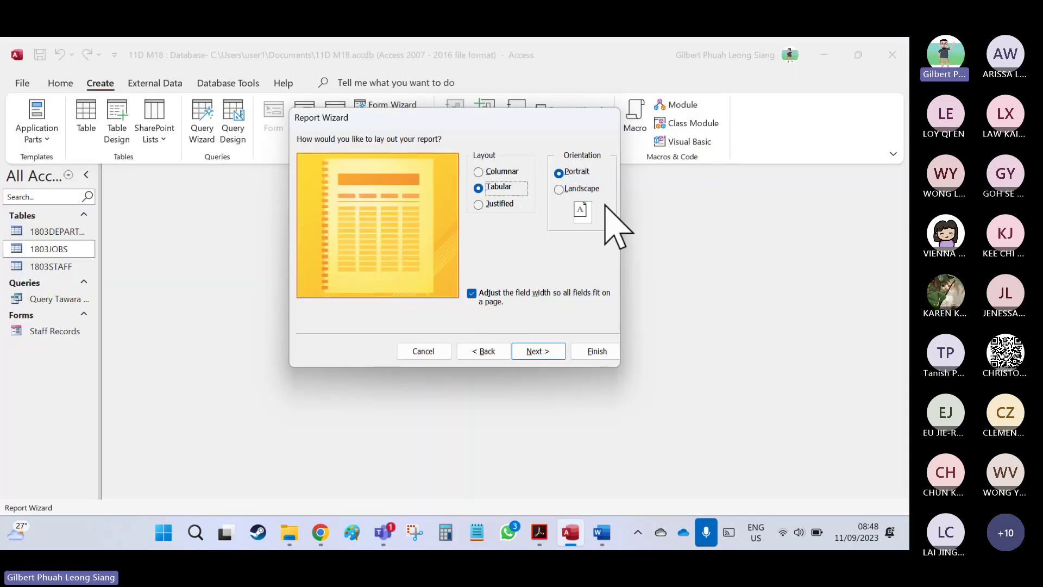
click(581, 189)
click(535, 353)
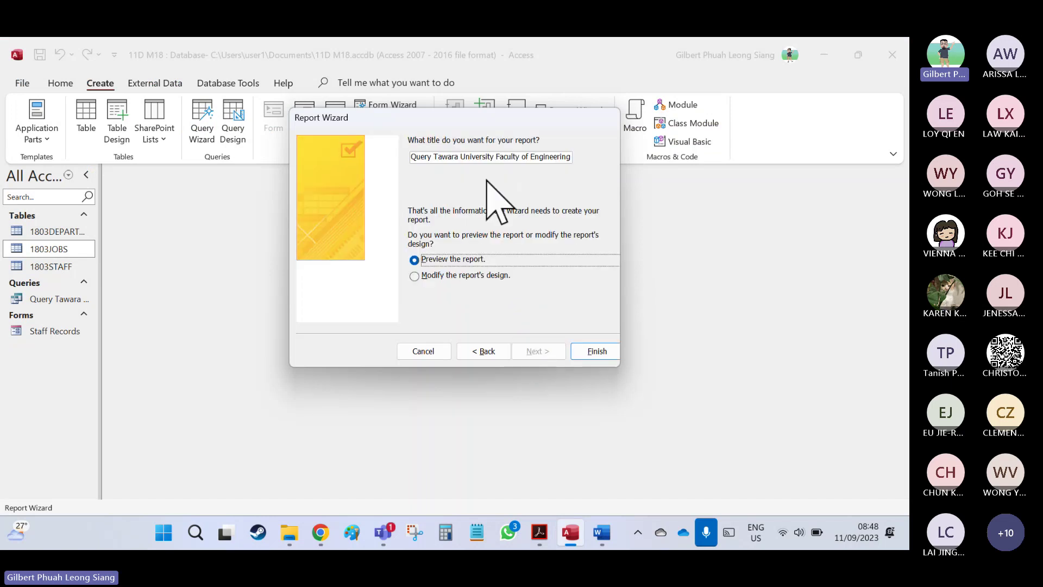
Remove 'Query ' so the title reads Tawara University Faculty of Engineering, and finish the wizard.
double_click(475, 157)
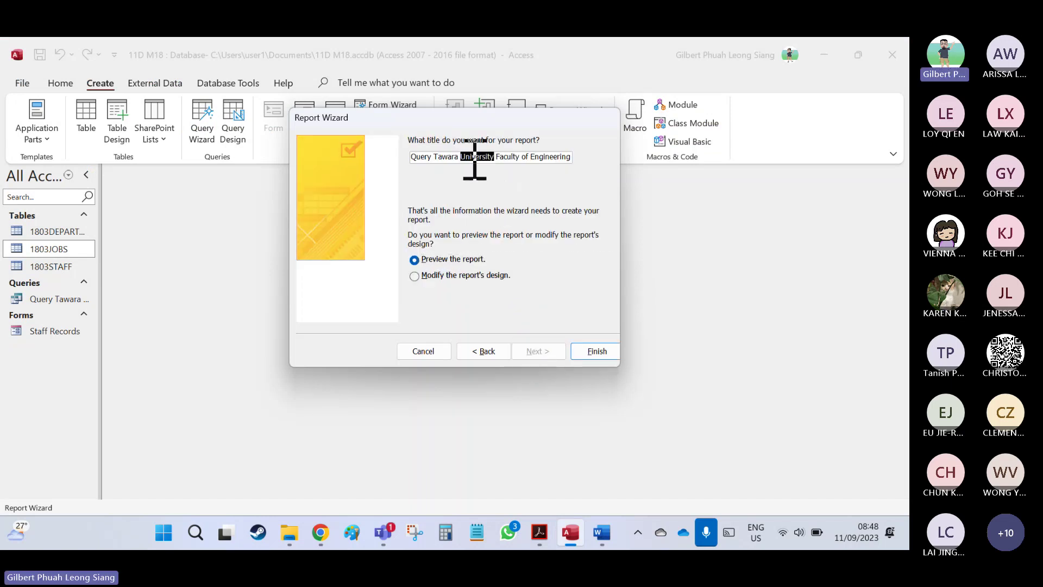
click(424, 158)
key(Delete)
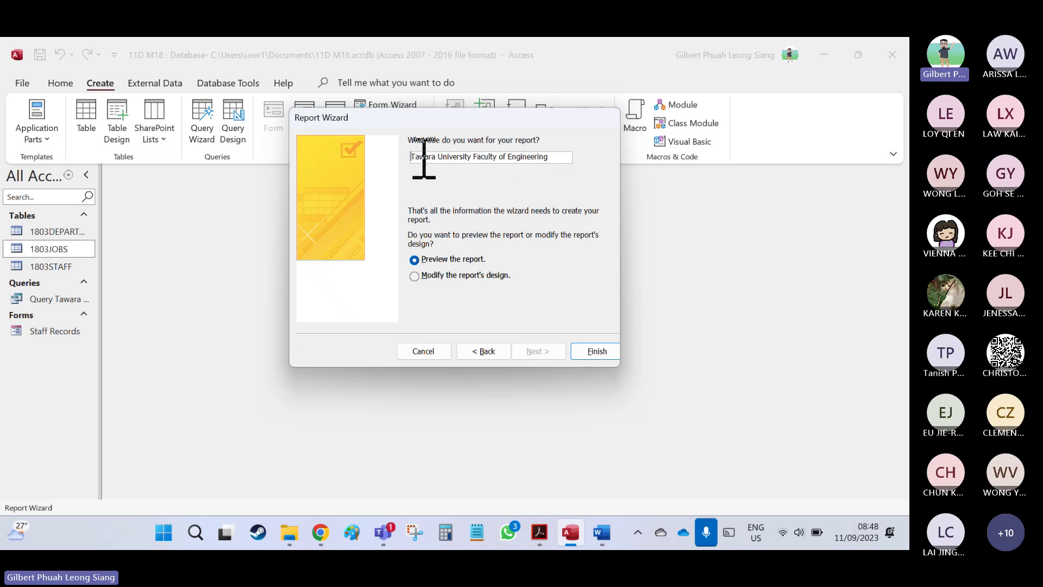
click(598, 350)
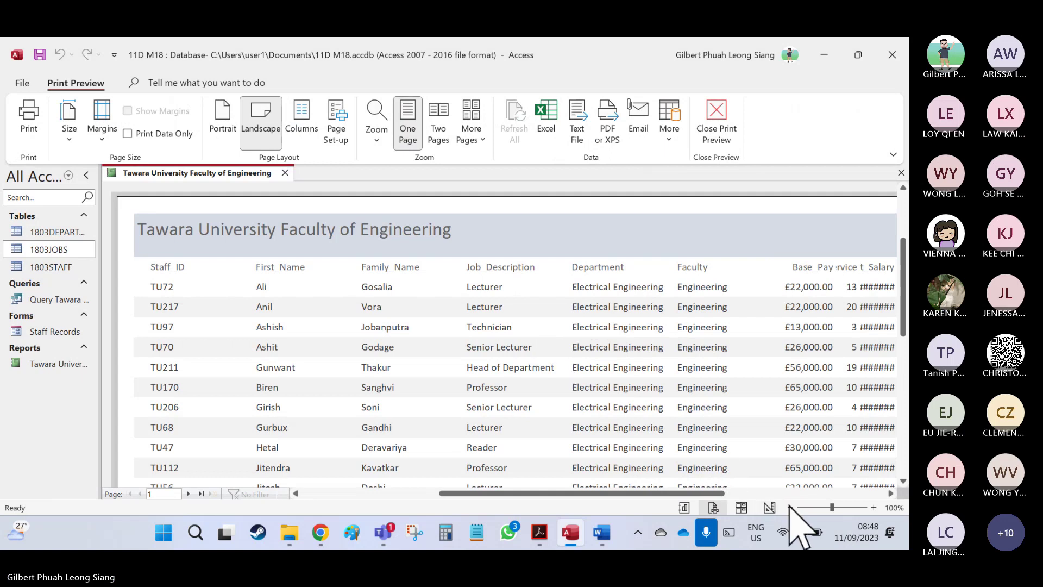
Zoom out in Print Preview to review the rows, then close it into Design View.
click(790, 508)
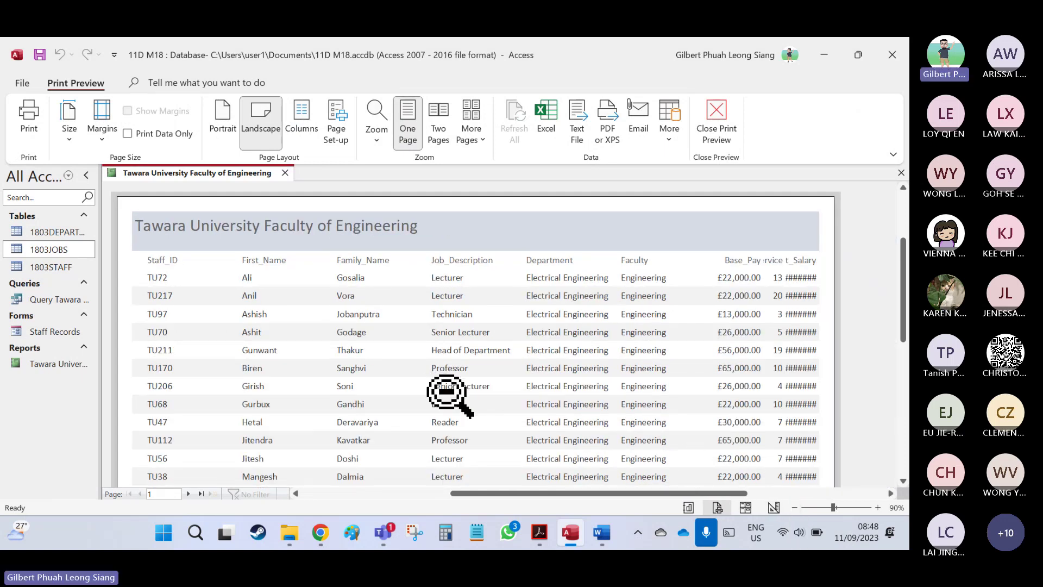
scroll(454, 388, down, 1)
scroll(452, 391, down, 3)
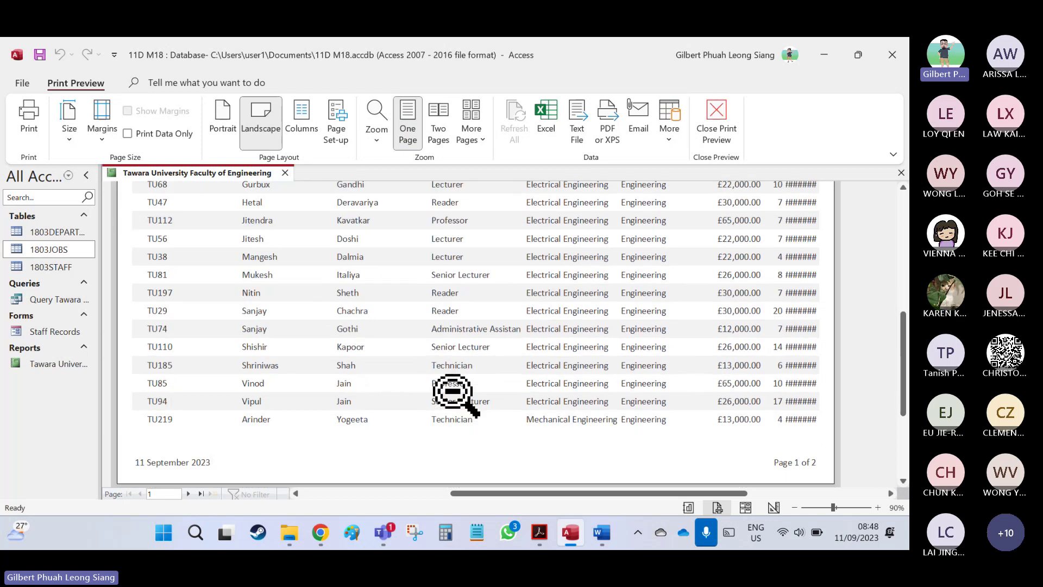
click(731, 137)
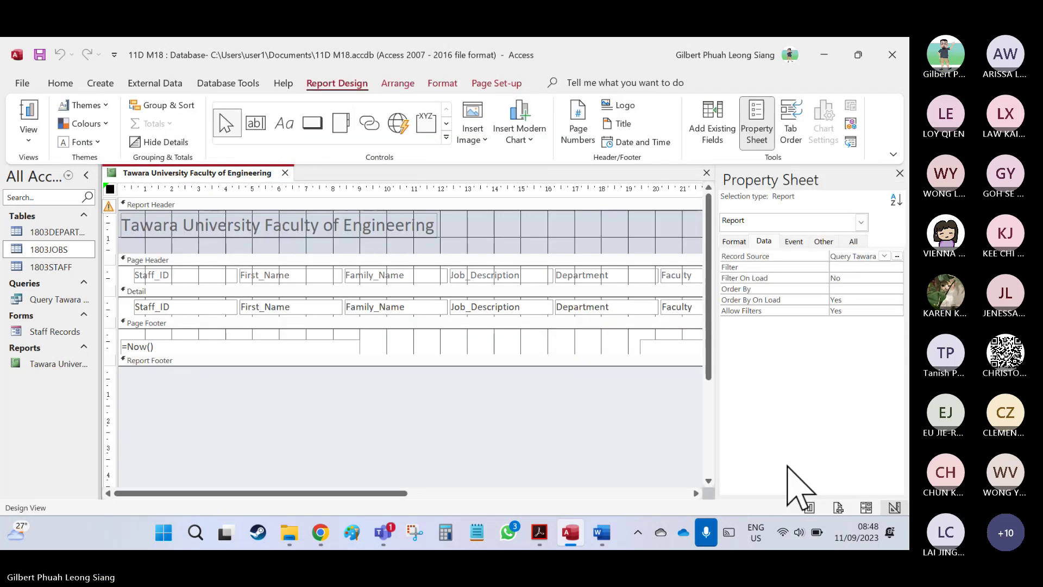
Switch the report to Layout View and close the Property Sheet.
click(28, 133)
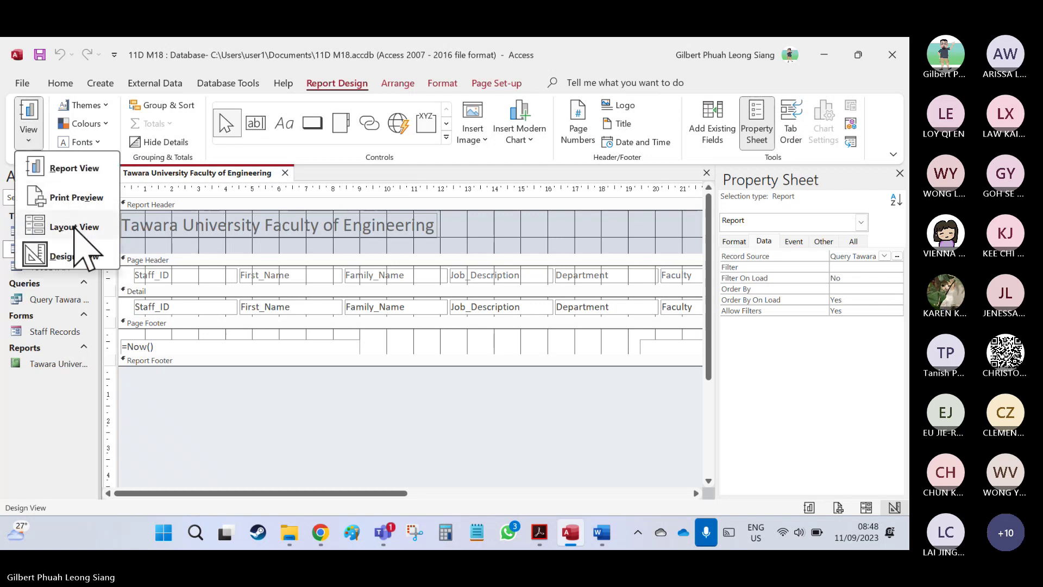
click(83, 226)
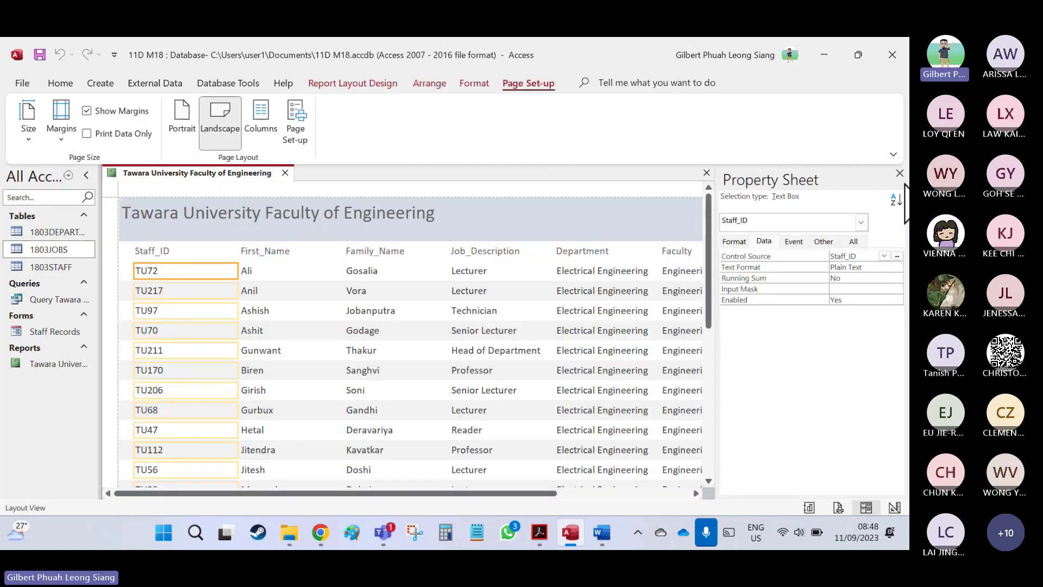
click(899, 173)
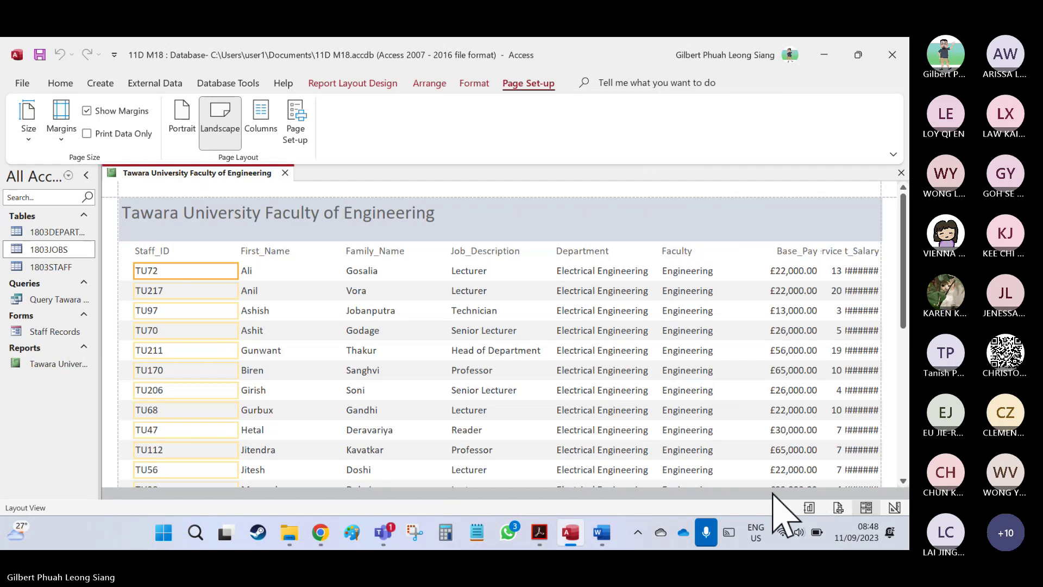
scroll(720, 443, down, 1)
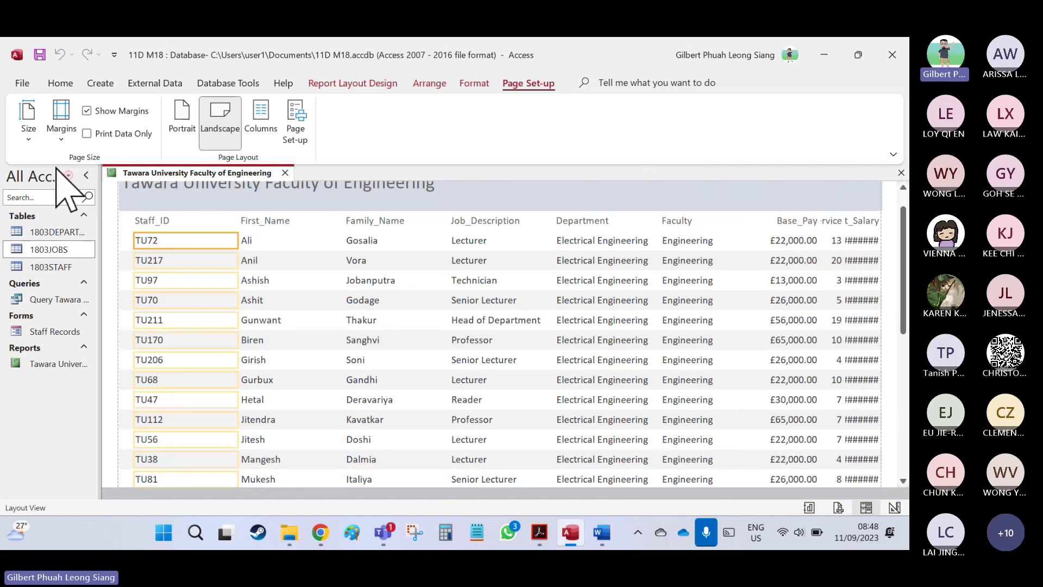
Enlarge the report area and narrow the Staff_ID column.
double_click(518, 84)
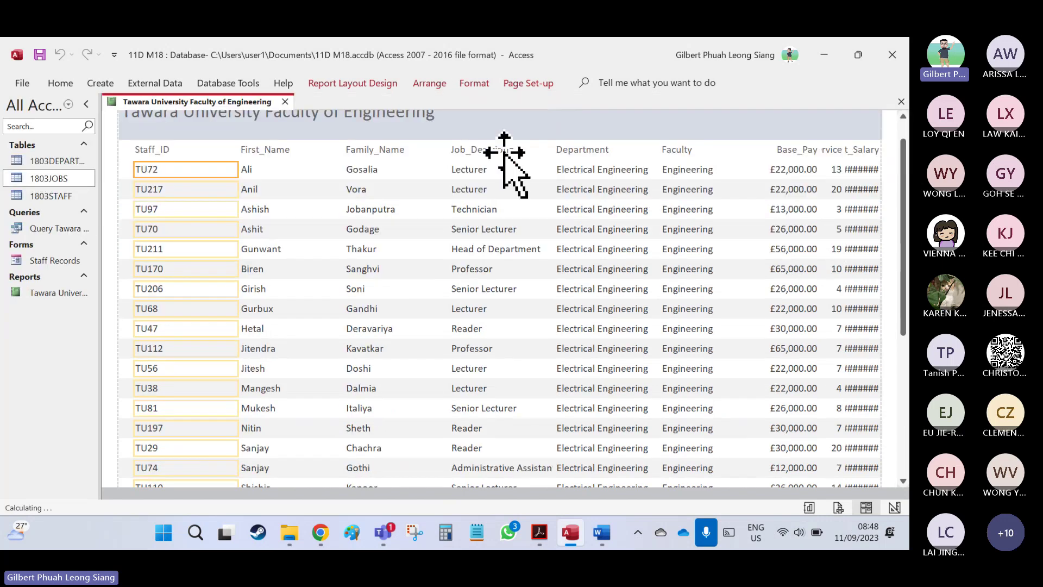
scroll(466, 365, up, 1)
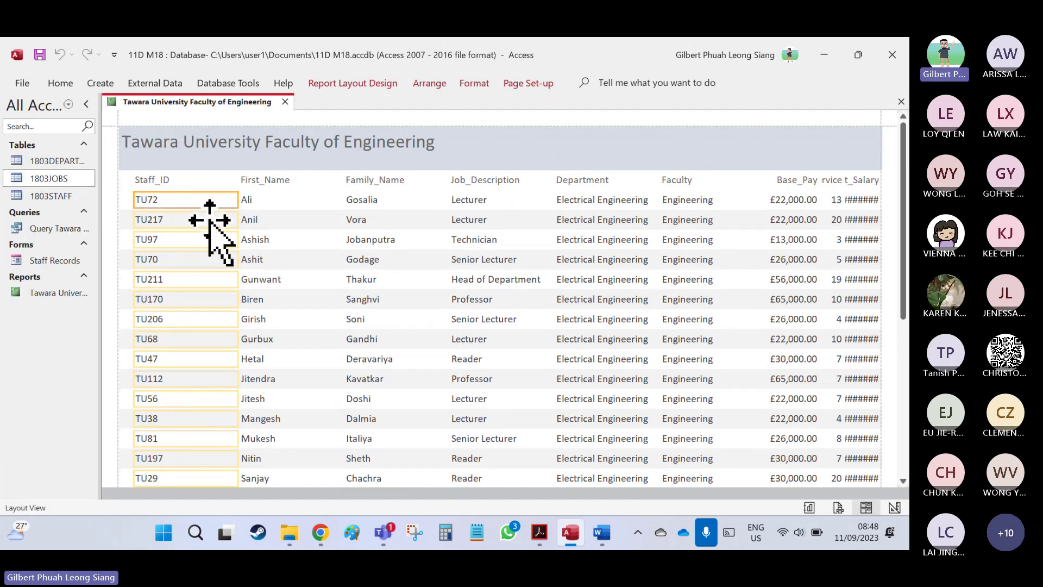
click(188, 180)
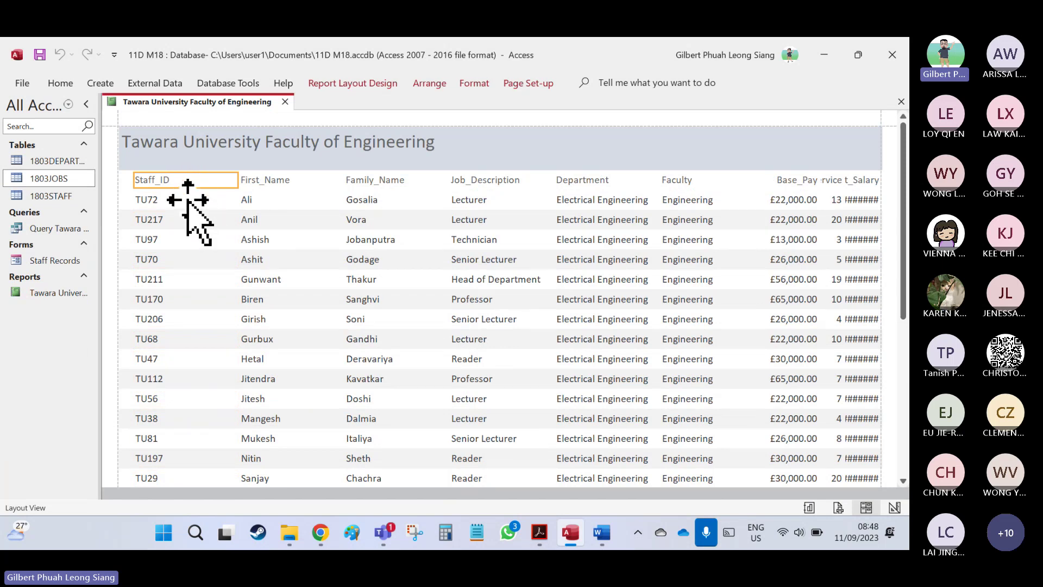
click(188, 200)
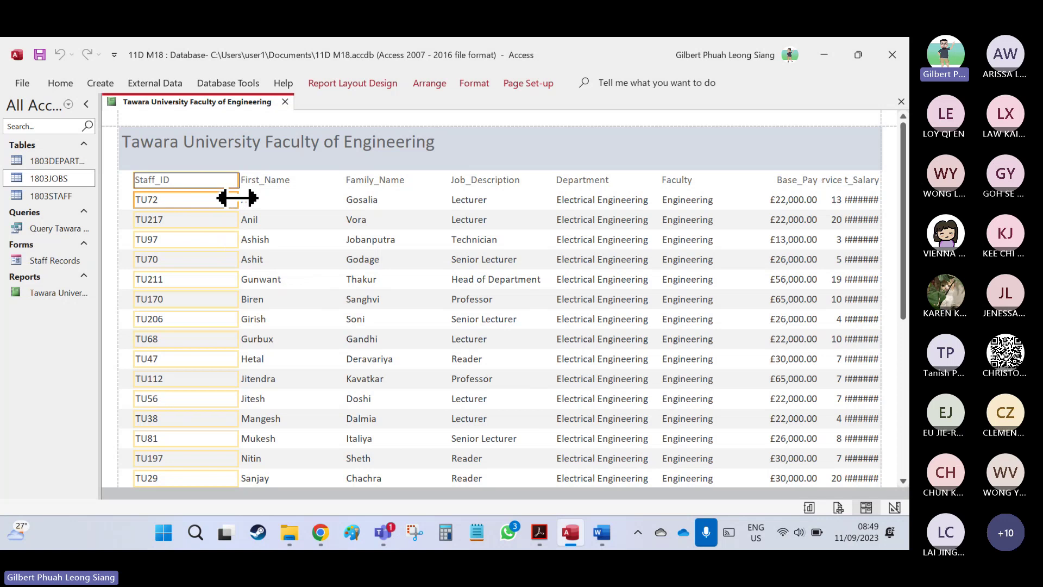
drag(237, 198, 195, 199)
scroll(221, 296, down, 3)
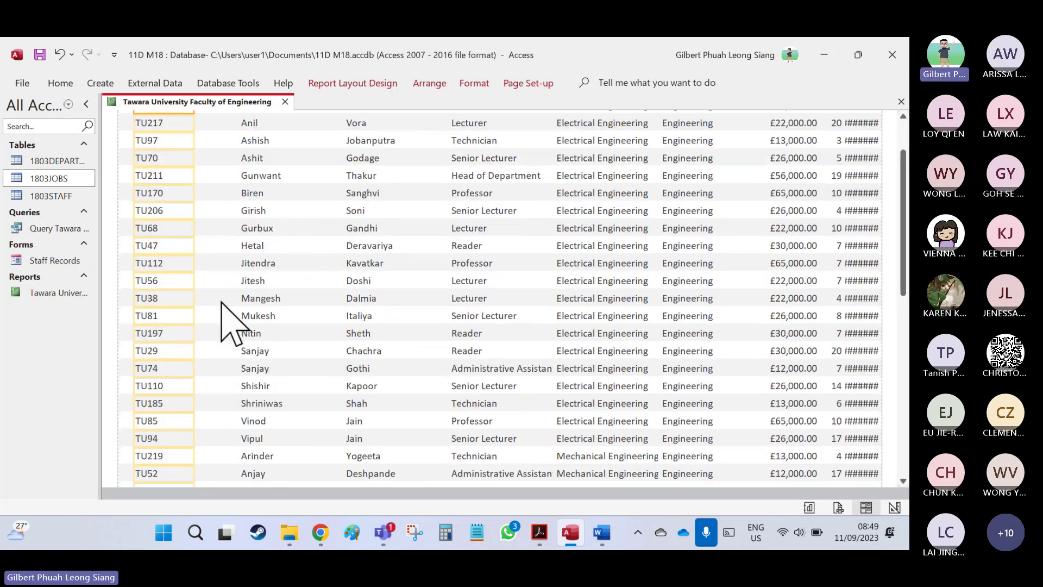
scroll(222, 302, down, 5)
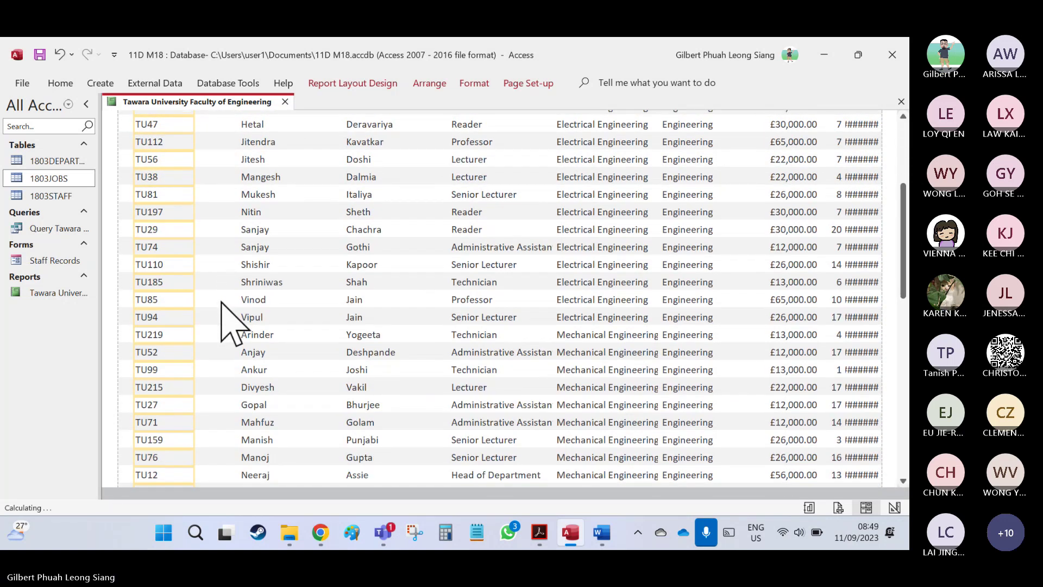
scroll(222, 302, down, 1)
scroll(185, 293, up, 4)
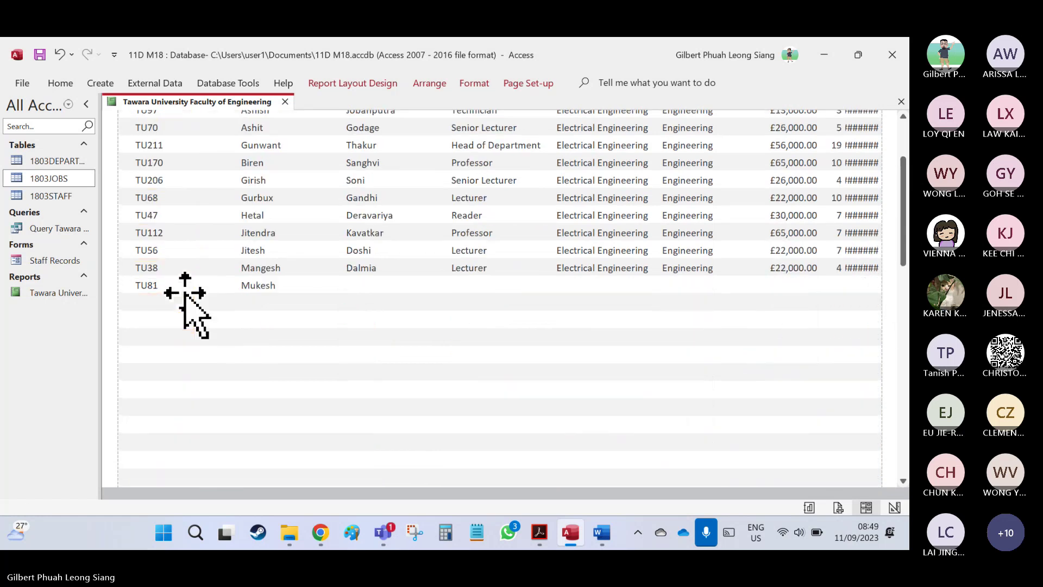
scroll(190, 296, up, 2)
Shift the First_Name and Family_Name columns left and narrow them to fit their names.
click(283, 171)
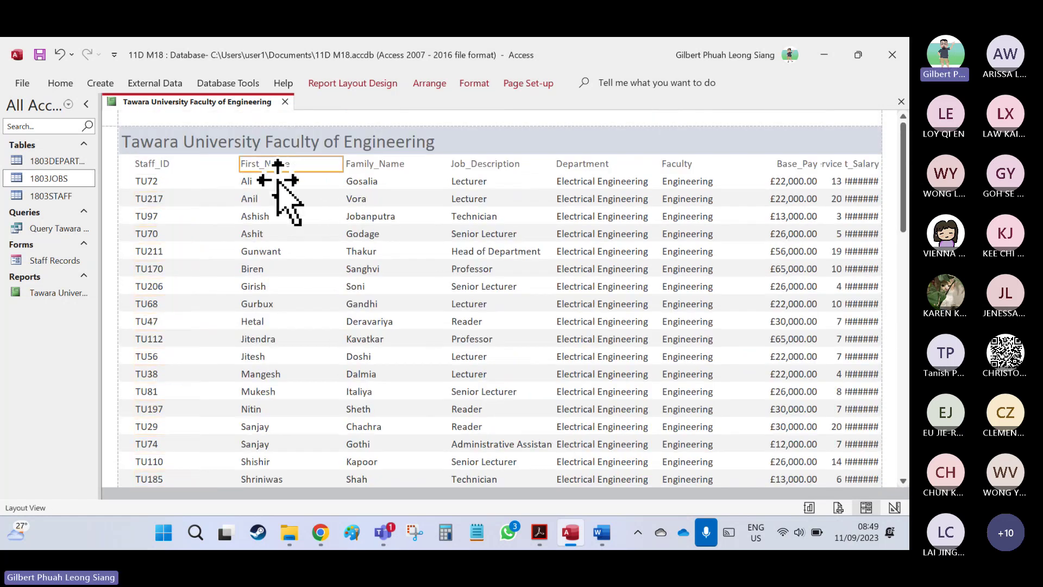
drag(240, 177, 192, 177)
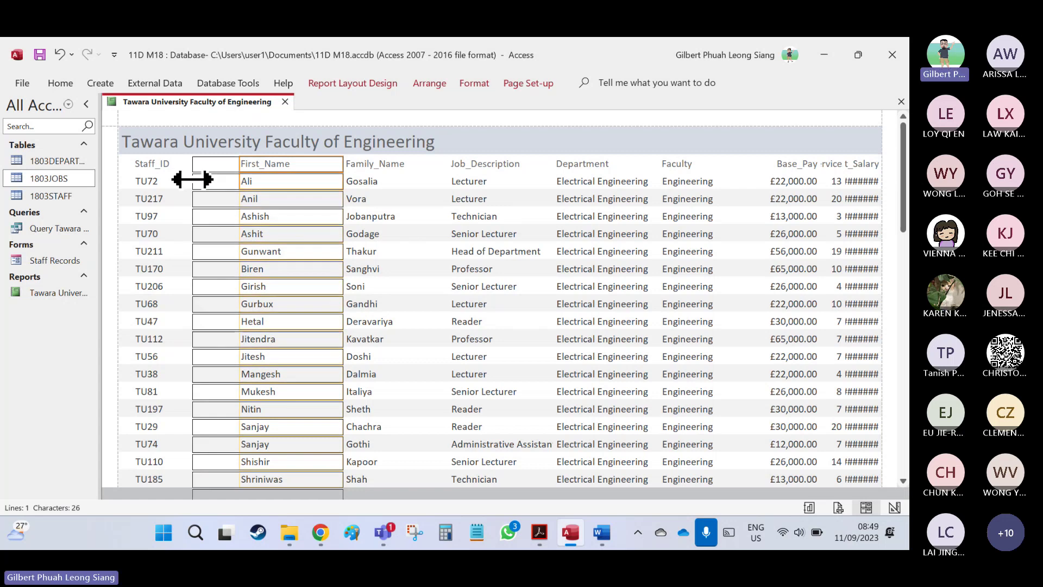
scroll(344, 356, down, 10)
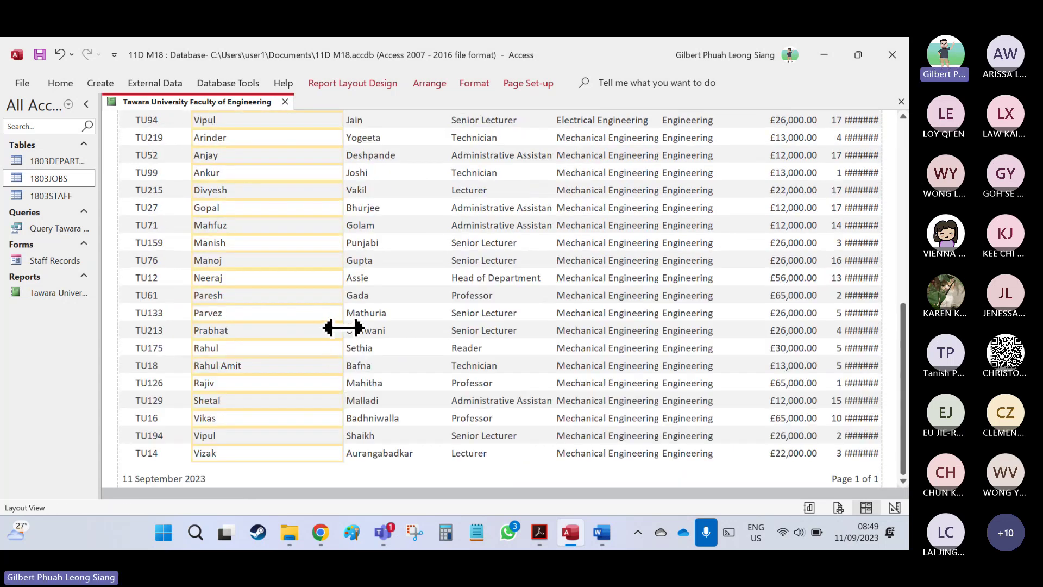
drag(343, 328, 263, 326)
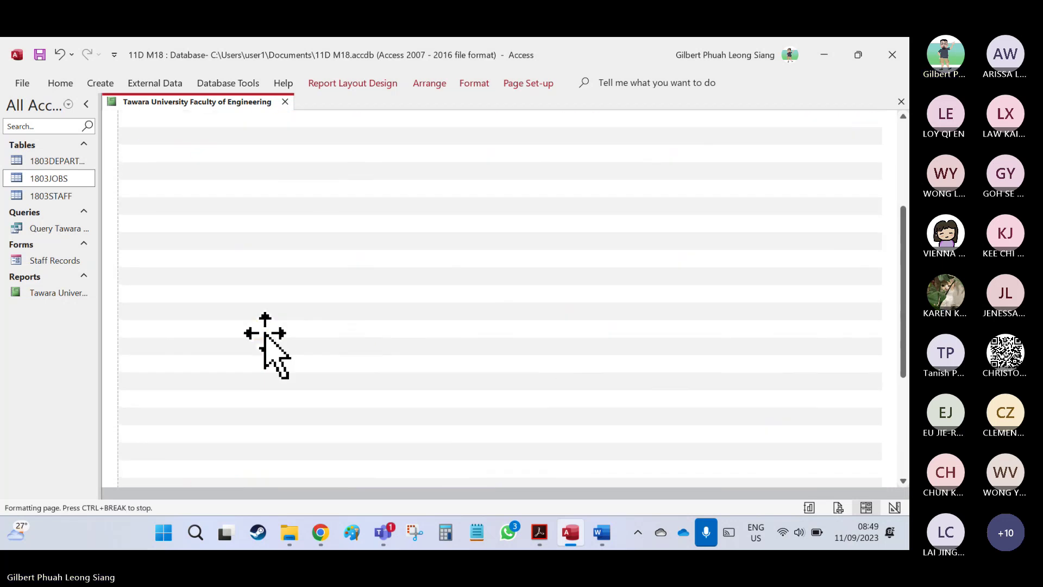
click(362, 164)
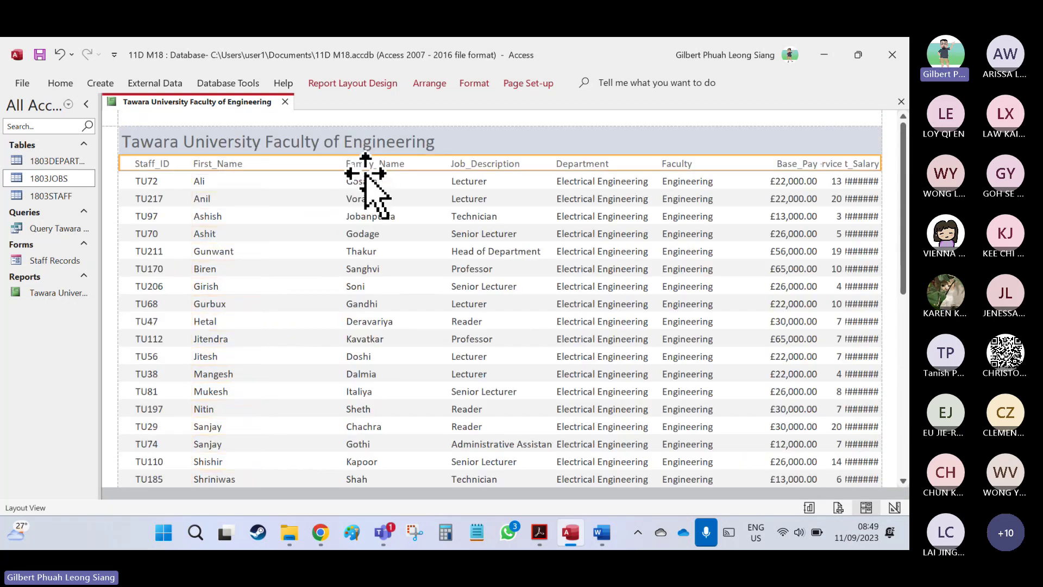
click(373, 163)
shift+click(363, 182)
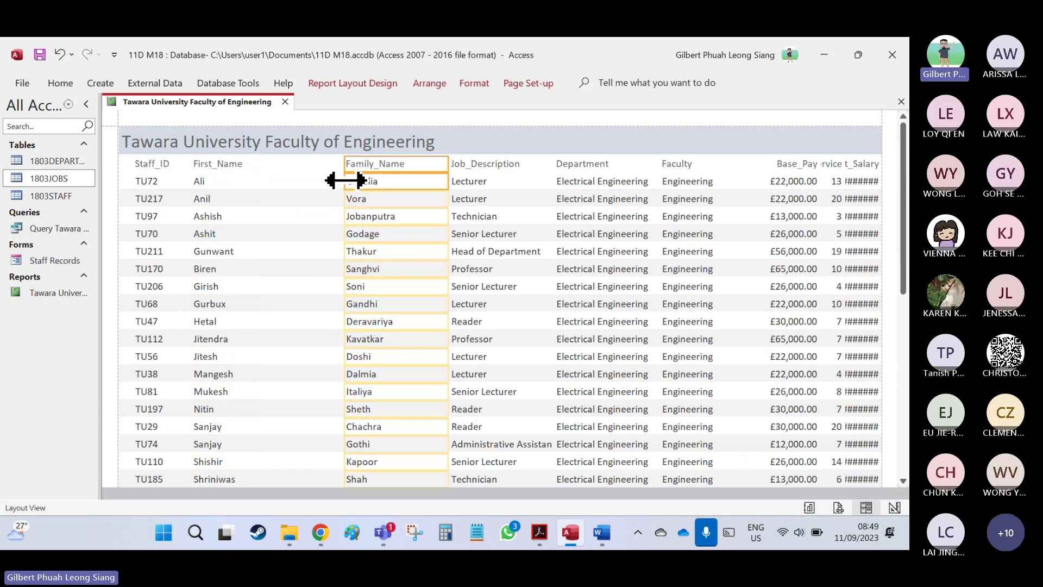
drag(346, 180, 261, 180)
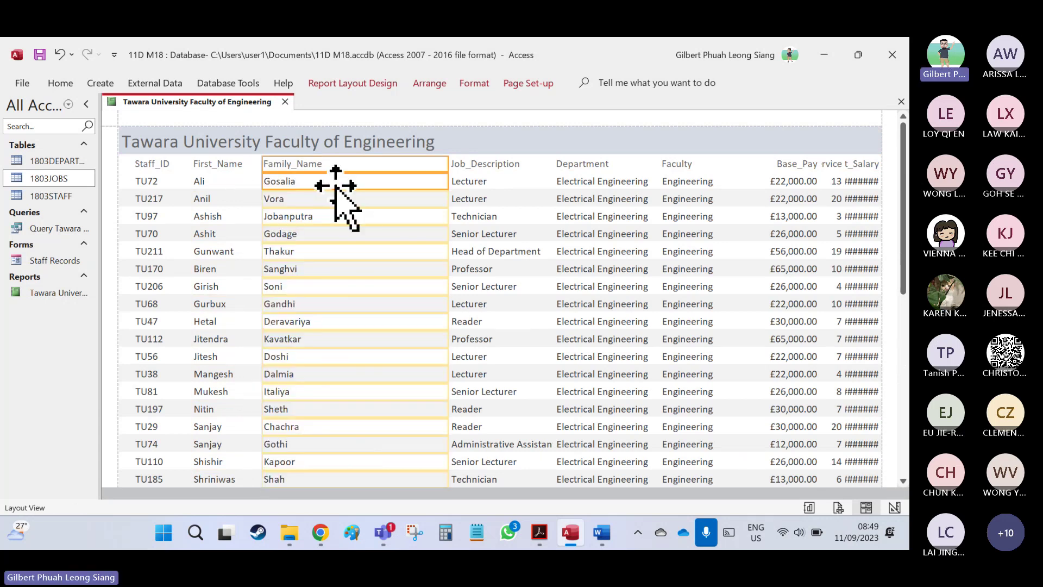
drag(448, 181, 357, 181)
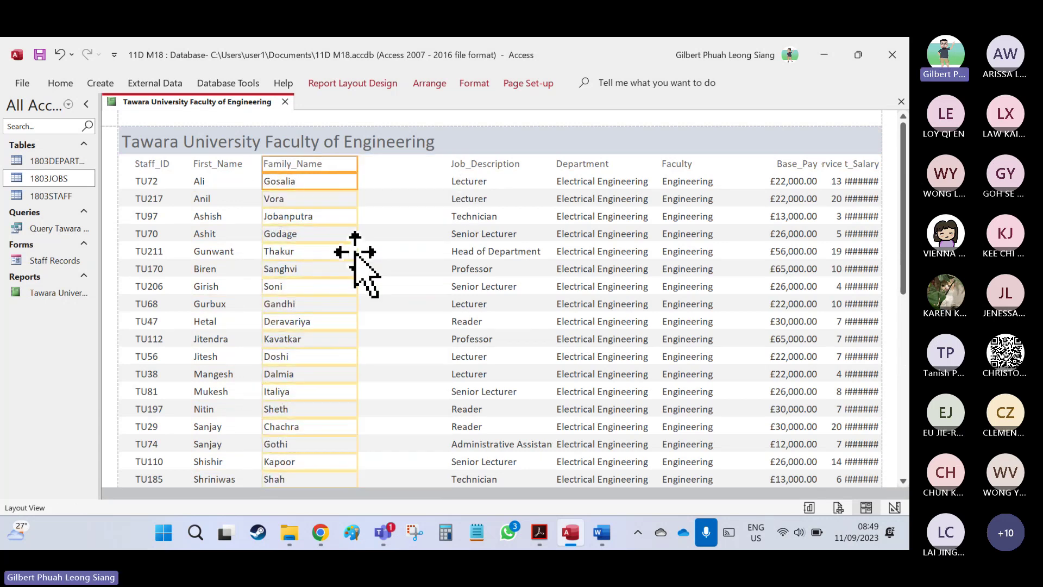
Move the Job_Description column left into the gap and narrow it.
scroll(372, 360, down, 6)
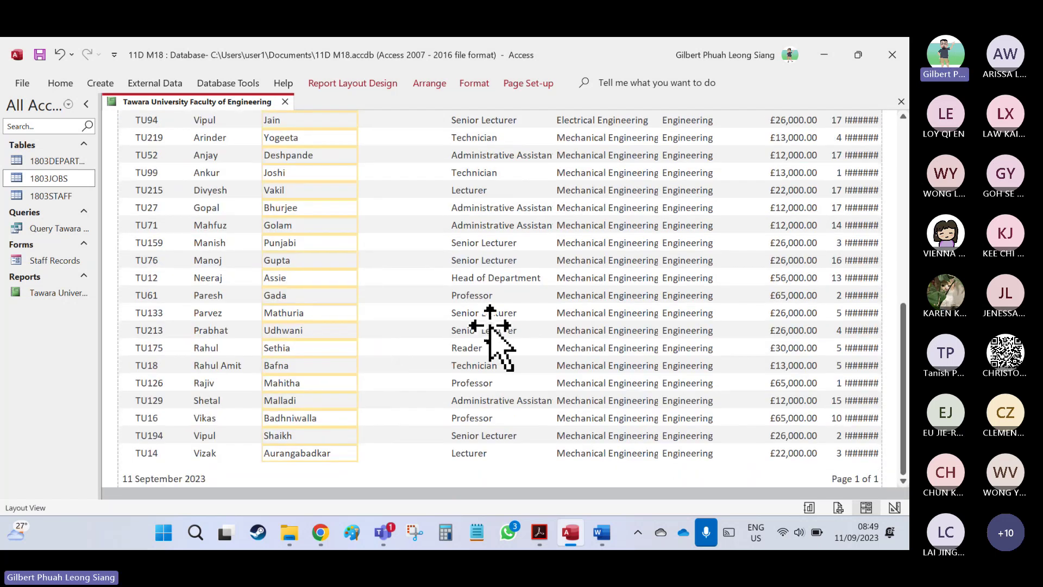
click(478, 329)
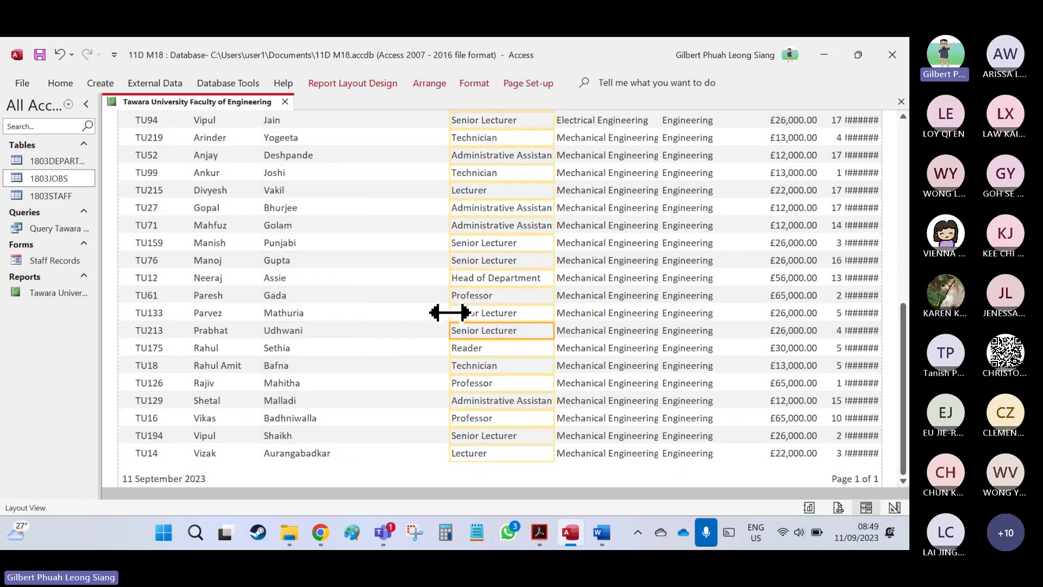
click(449, 313)
scroll(448, 317, up, 5)
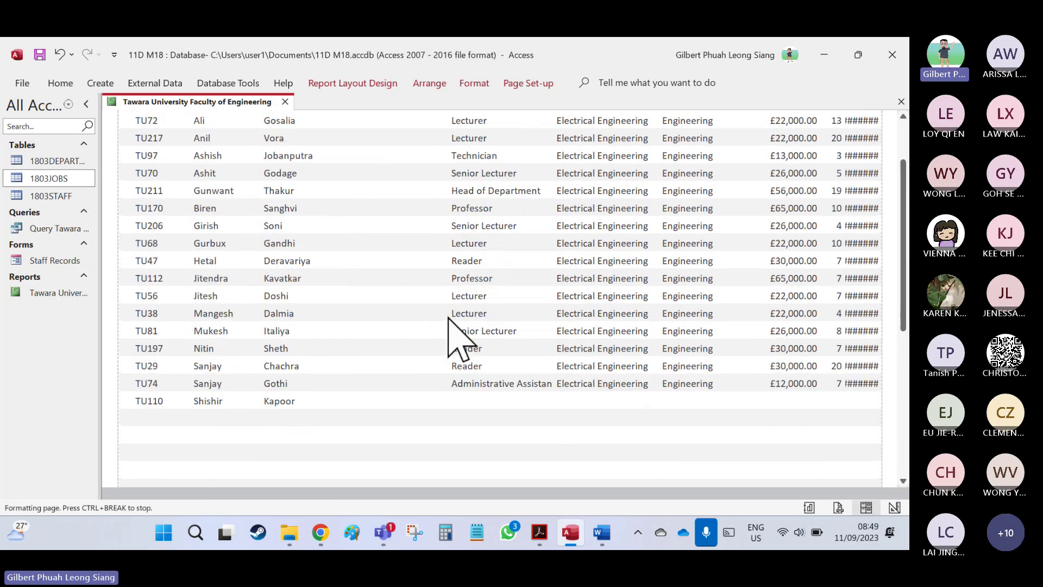
scroll(456, 304, up, 2)
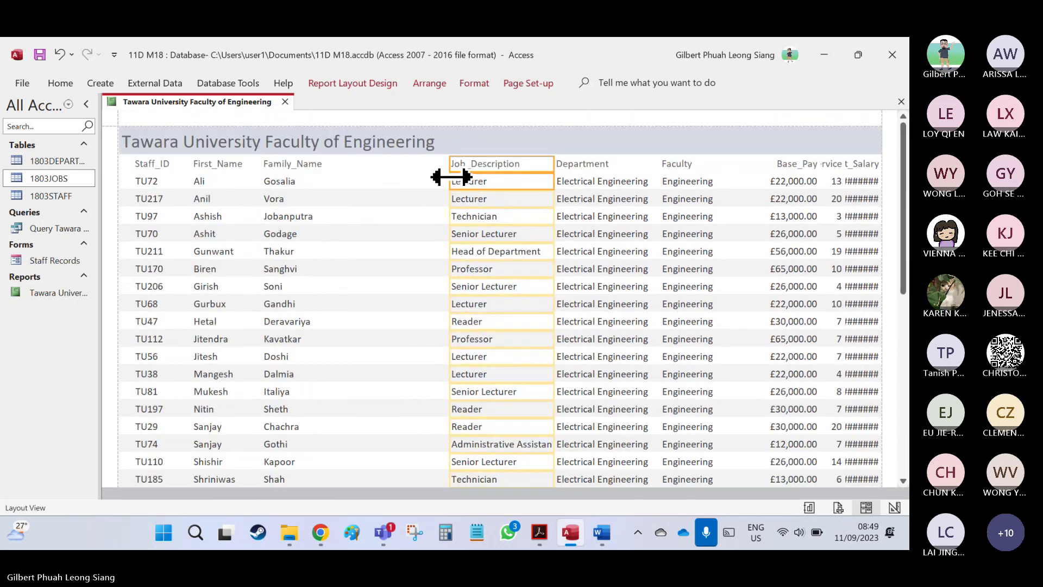
drag(449, 175, 338, 185)
scroll(501, 291, down, 5)
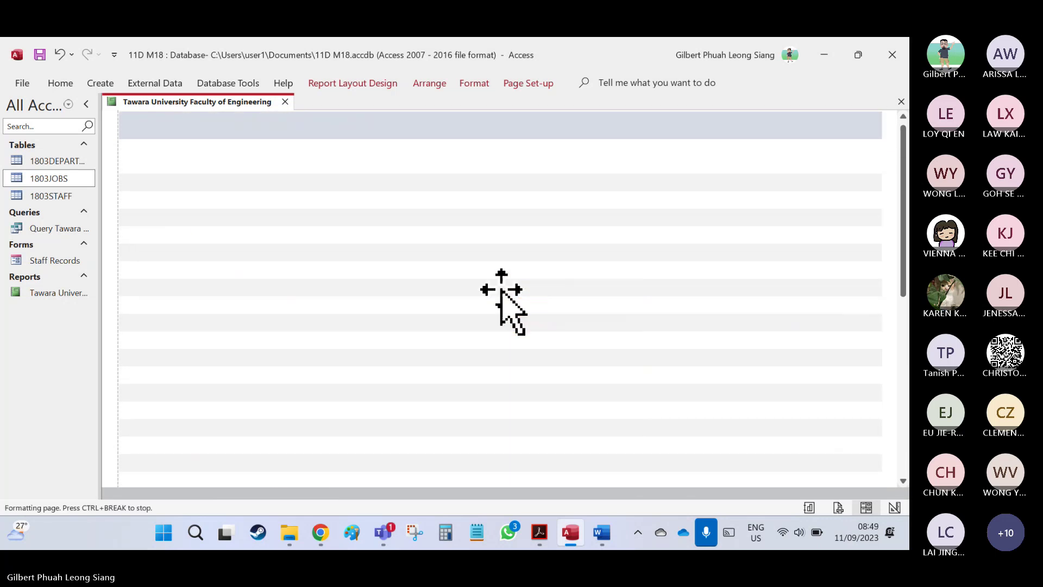
scroll(532, 283, down, 3)
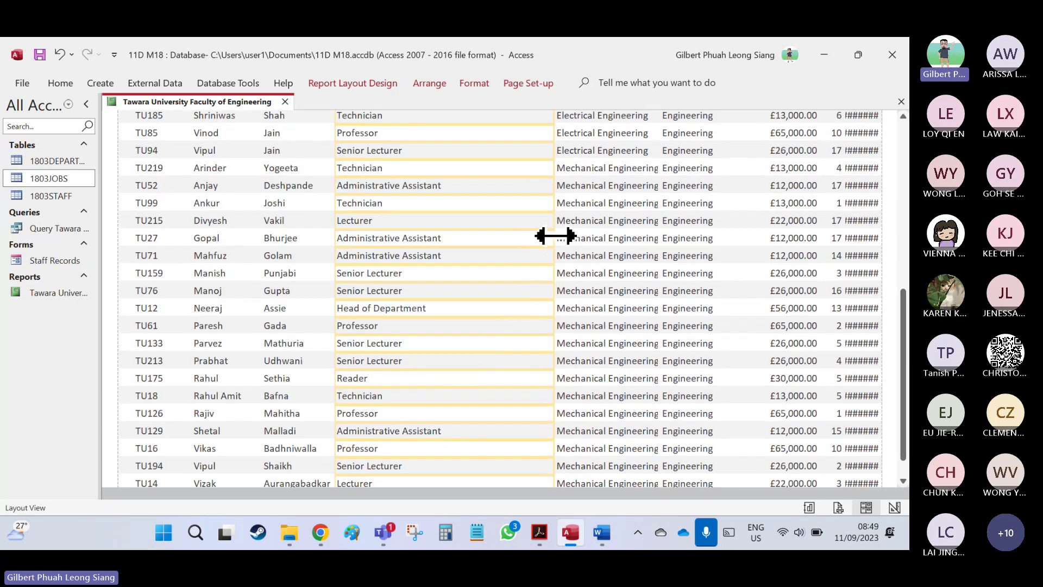
drag(555, 236, 463, 235)
scroll(544, 275, up, 2)
scroll(554, 279, up, 5)
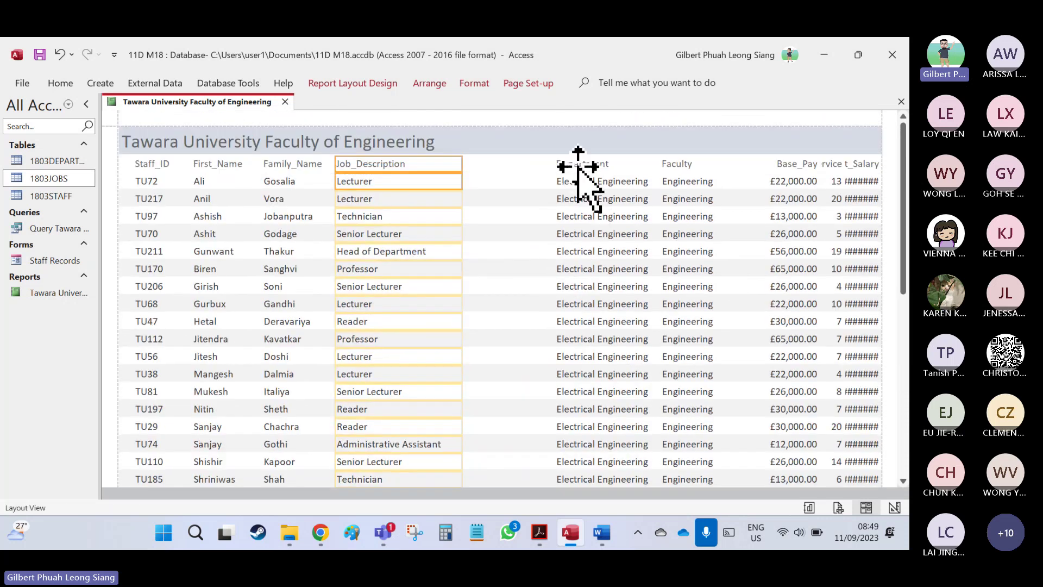
Shift the Department and Faculty columns left and narrow them to fit their text.
click(577, 163)
ctrl+click(577, 182)
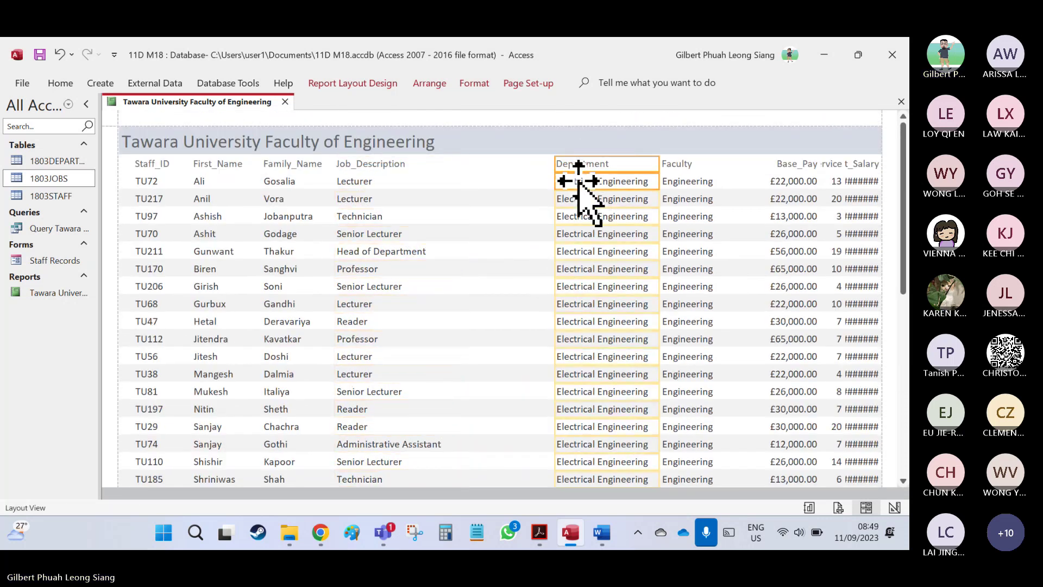
drag(556, 181, 454, 181)
drag(658, 176, 572, 180)
click(684, 163)
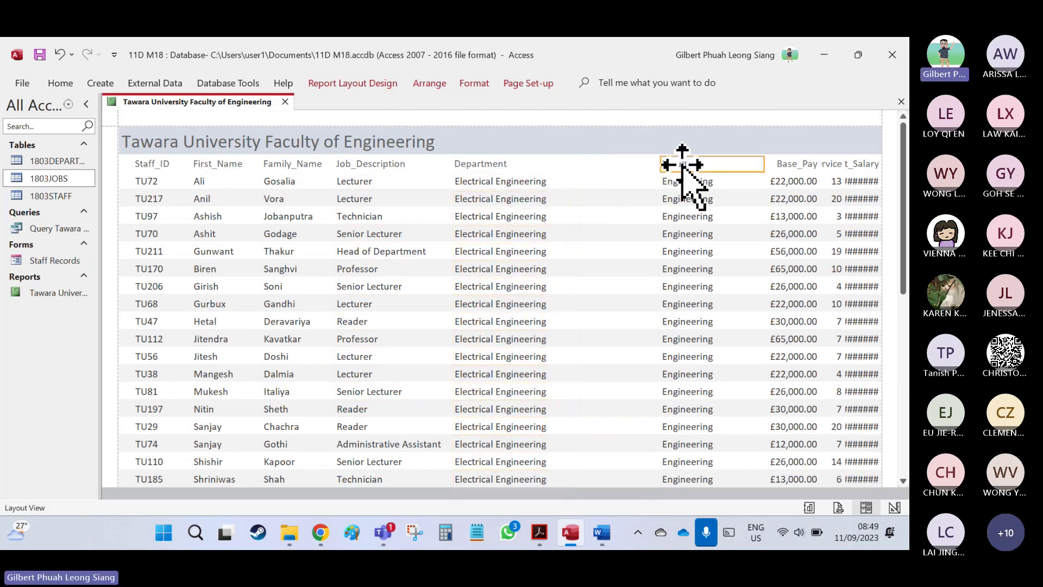
ctrl+click(684, 183)
drag(660, 180, 566, 182)
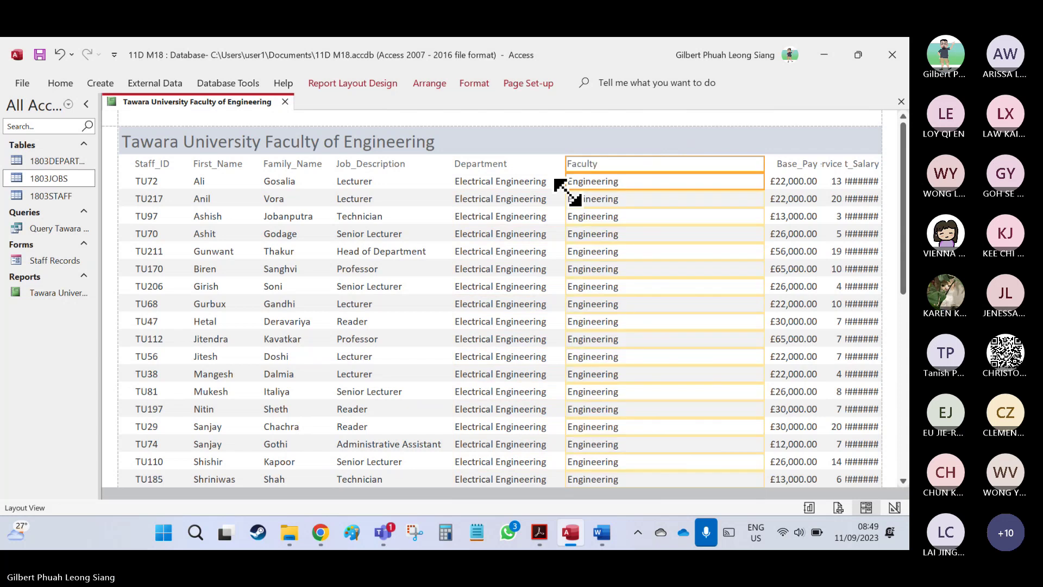
scroll(612, 279, down, 5)
scroll(612, 279, down, 4)
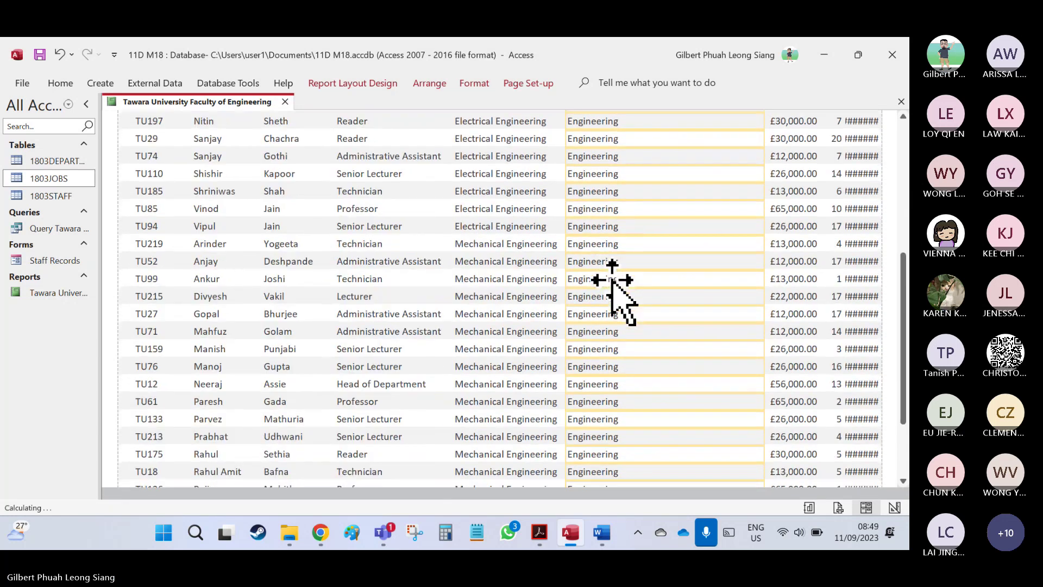
scroll(612, 279, down, 1)
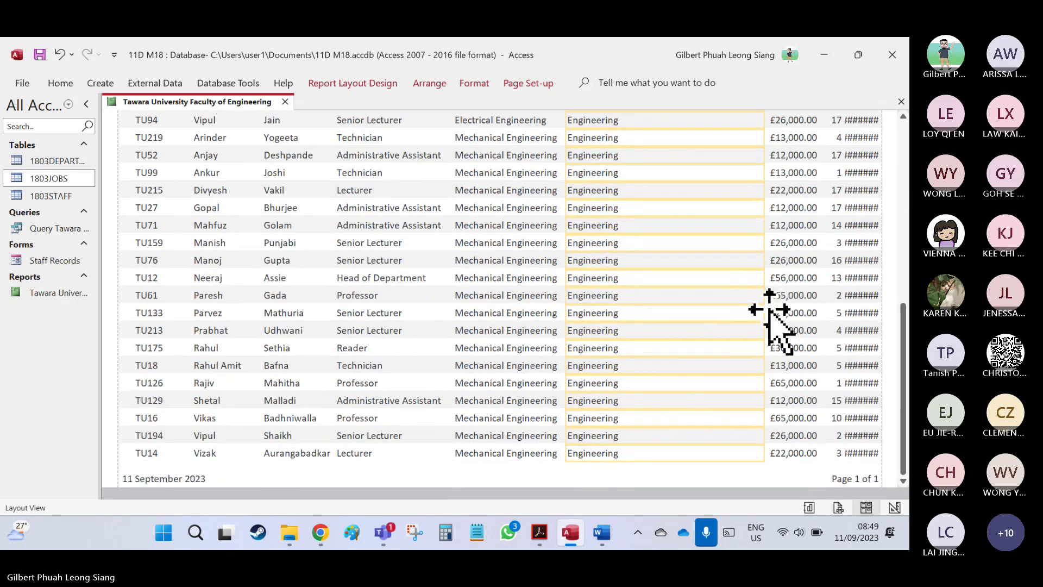
drag(764, 313, 660, 314)
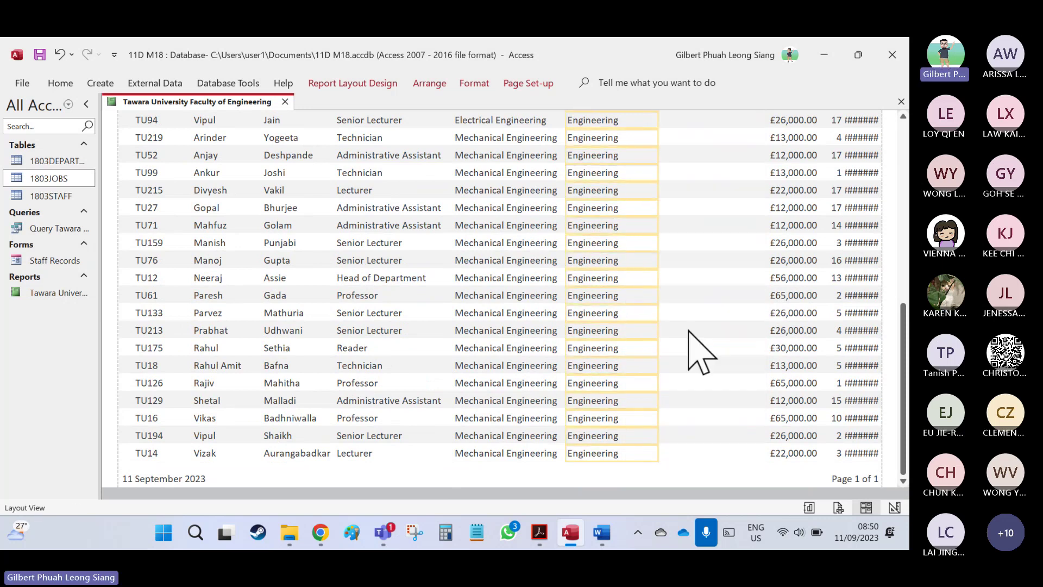
scroll(694, 349, up, 5)
scroll(701, 359, up, 2)
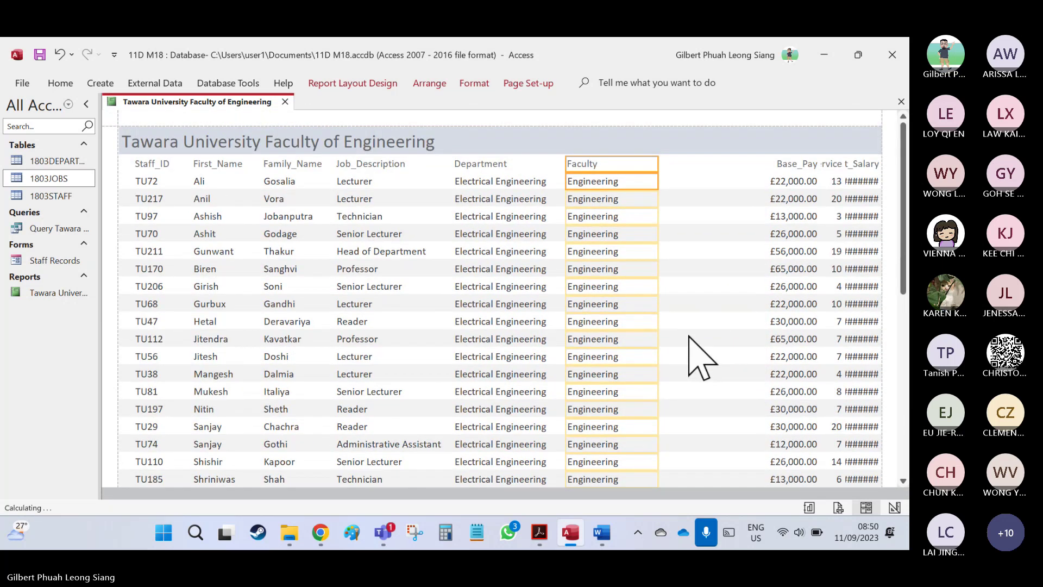
Resize Base_Pay, Years_Service and Current_Salary so salaries like £22,052.00 show instead of ####.
click(786, 166)
drag(767, 179, 647, 181)
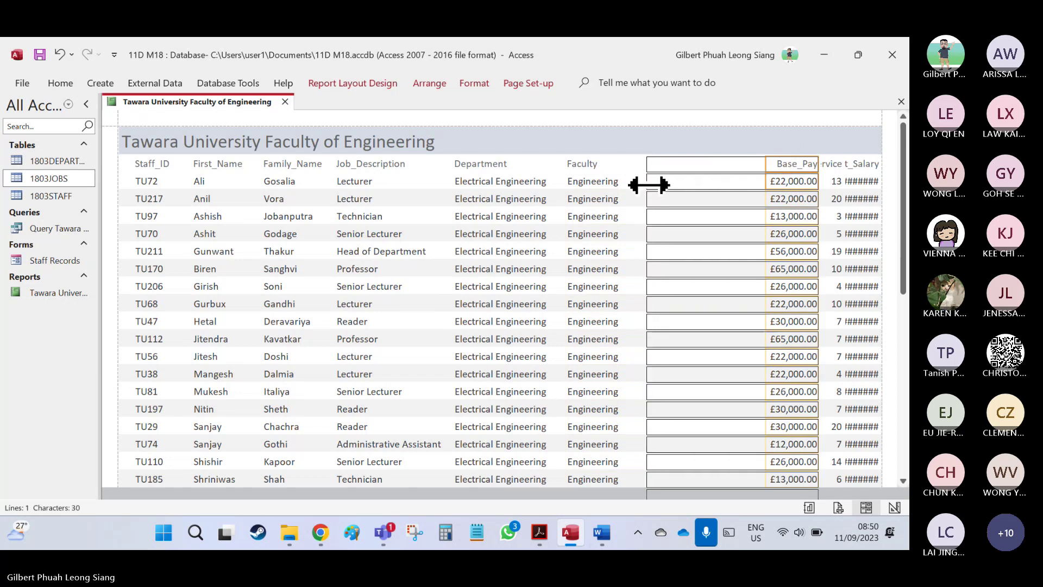
drag(816, 175, 722, 184)
click(828, 180)
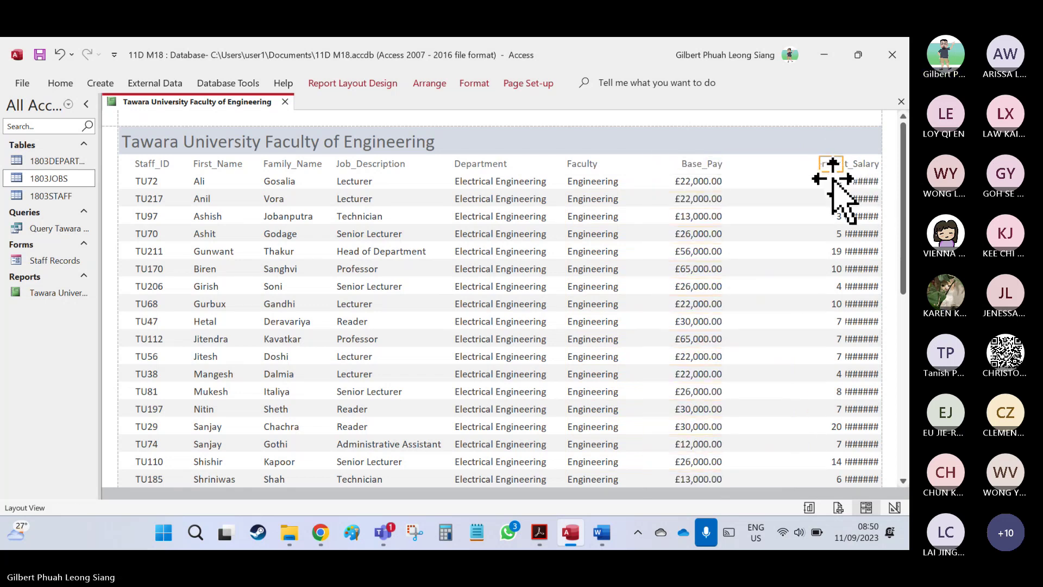
drag(819, 182, 751, 181)
drag(842, 181, 735, 181)
click(858, 185)
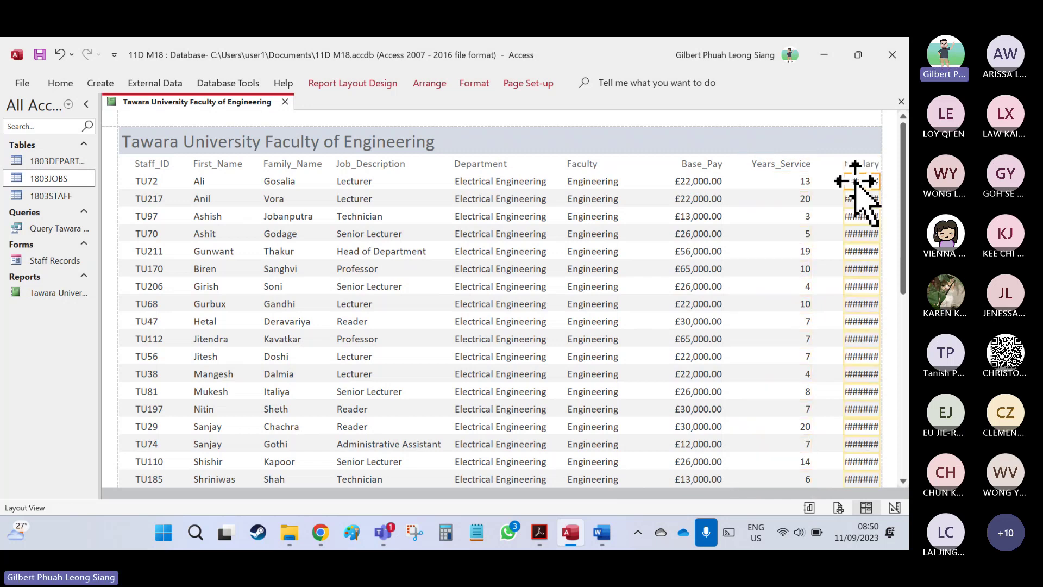
drag(844, 179, 815, 181)
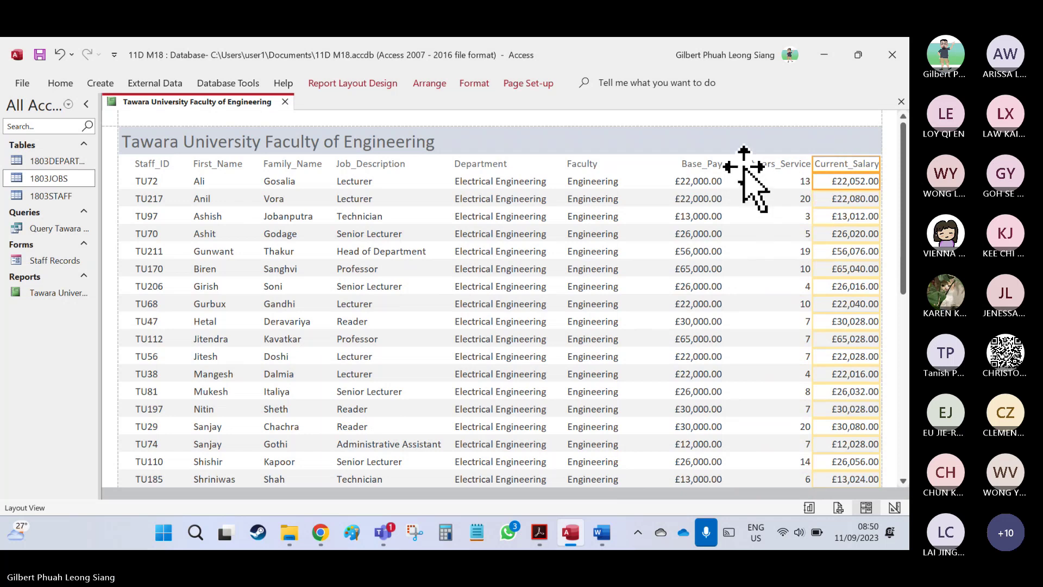
click(770, 173)
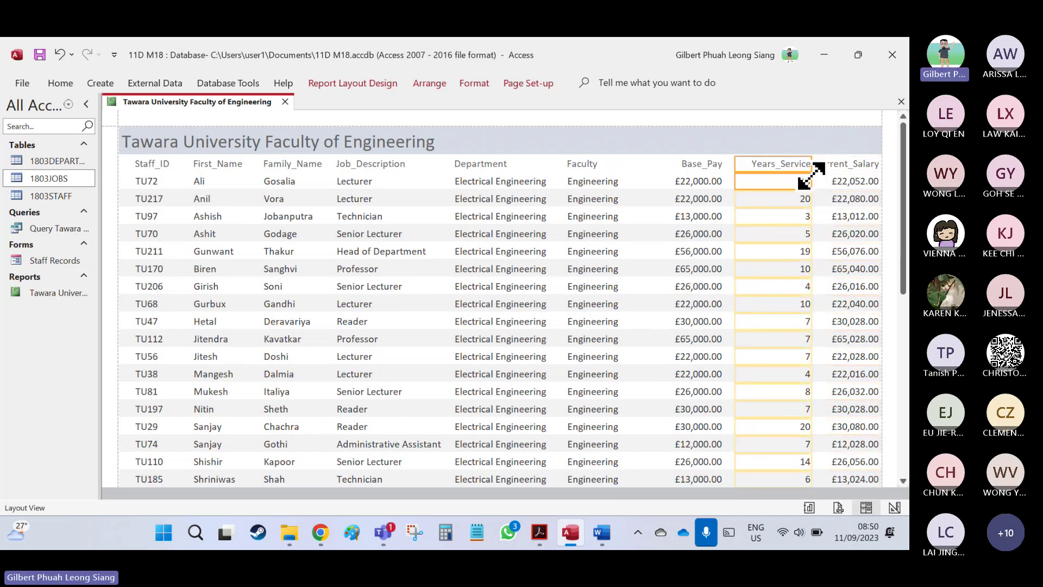
drag(811, 181, 797, 181)
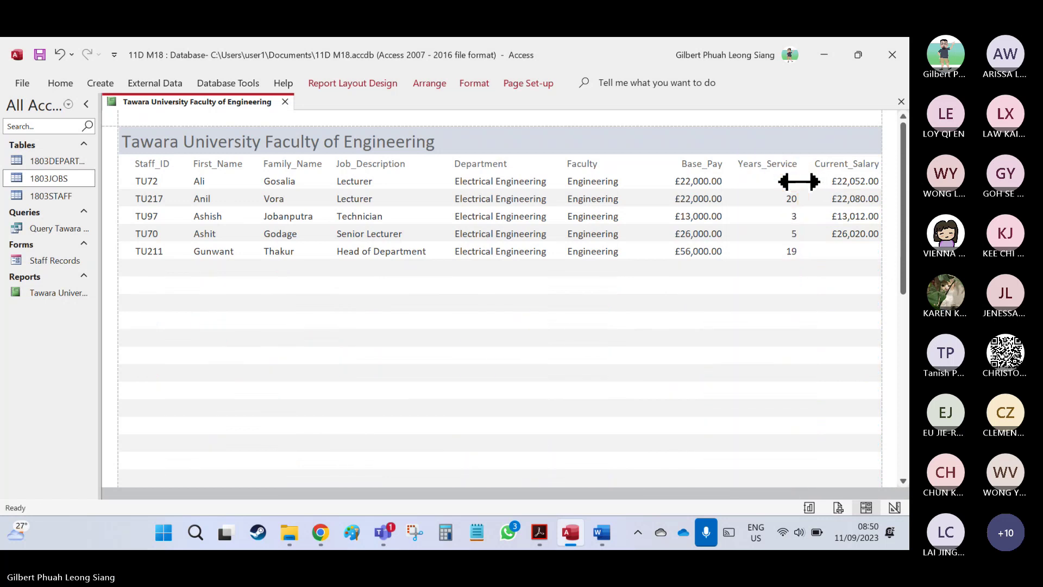
click(834, 173)
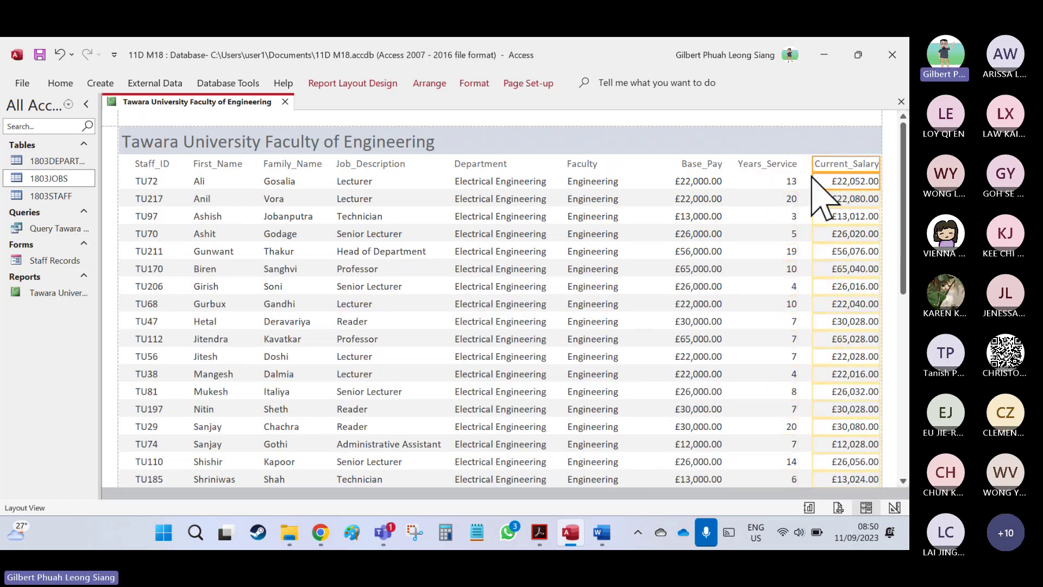
drag(811, 181, 803, 181)
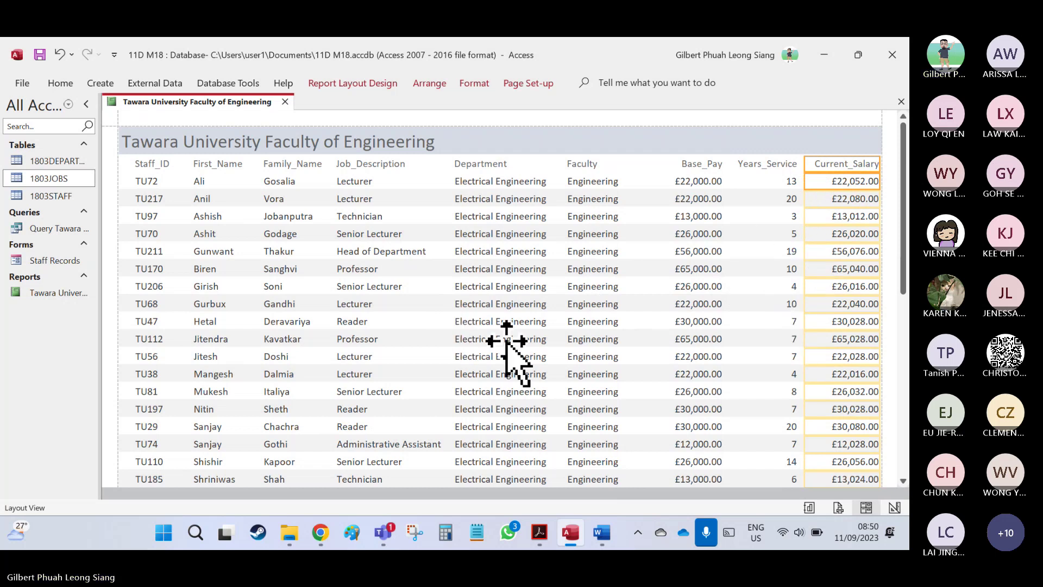
scroll(507, 341, down, 4)
Check the ascending years-of-service requirement in the PDF and switch the report to Design View.
key(alt+Tab)
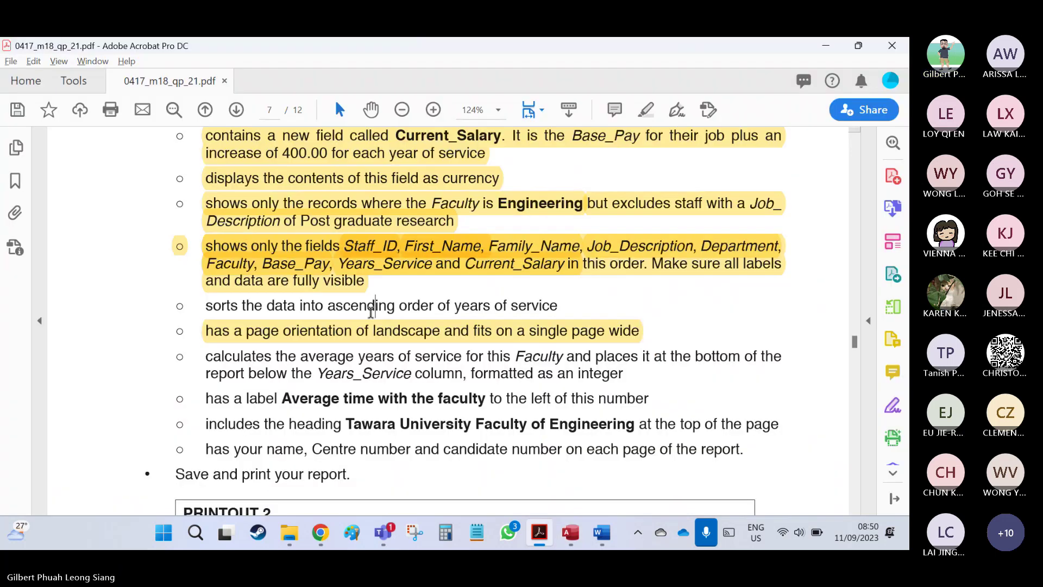
drag(206, 307, 523, 305)
key(alt+Tab)
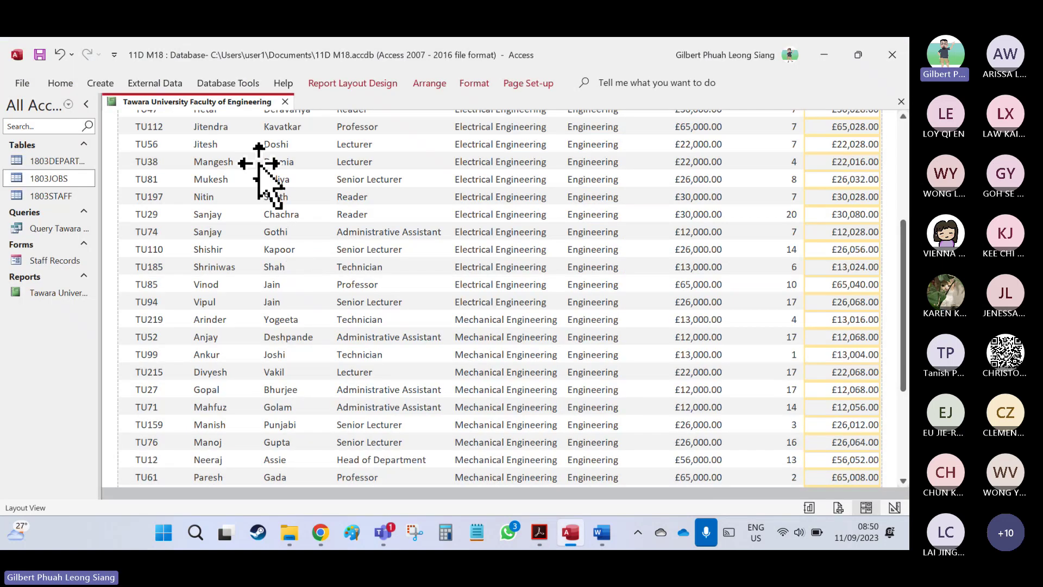
click(22, 83)
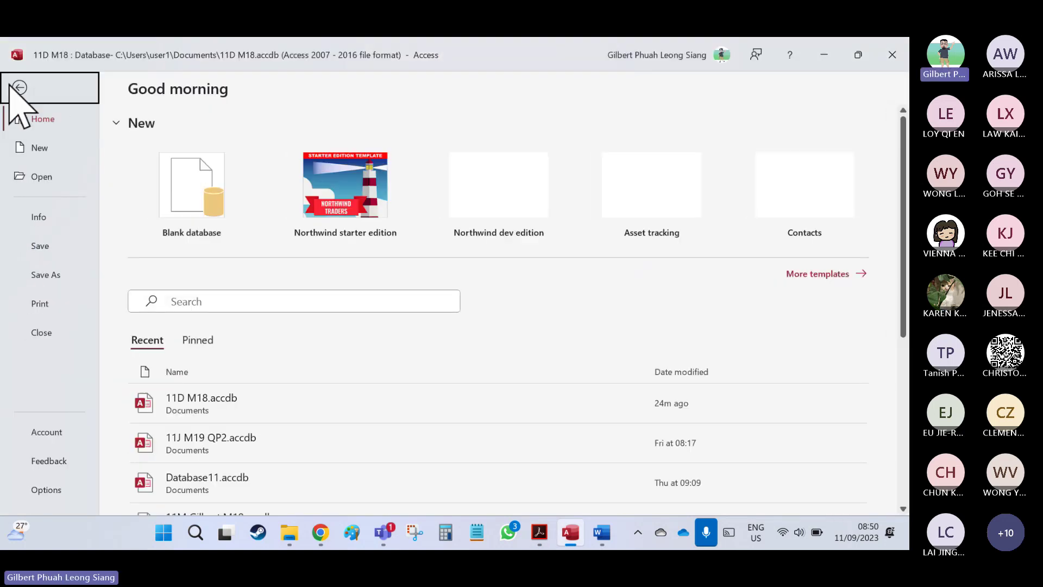
click(19, 91)
click(61, 83)
click(40, 140)
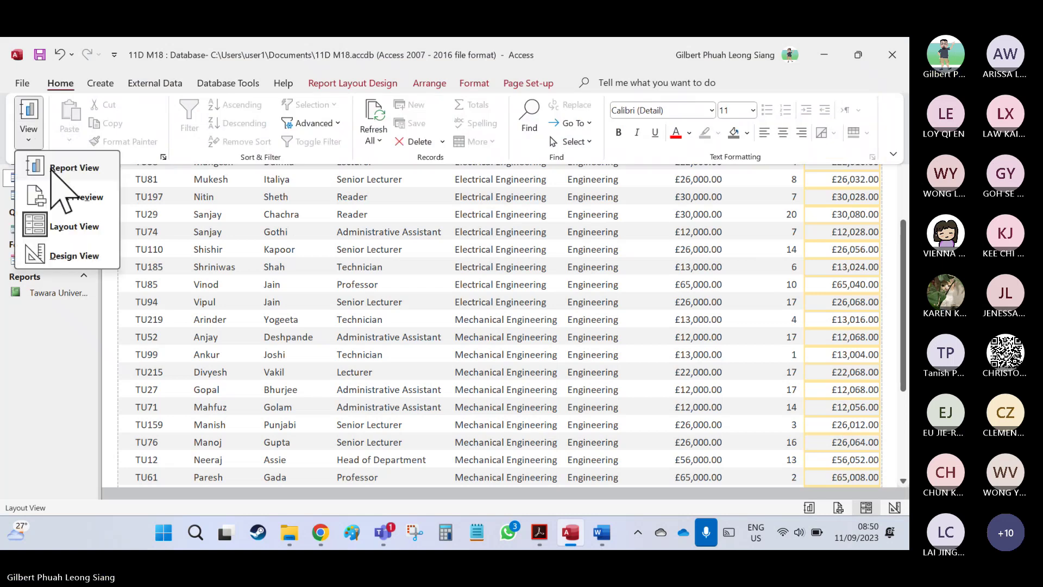
click(68, 256)
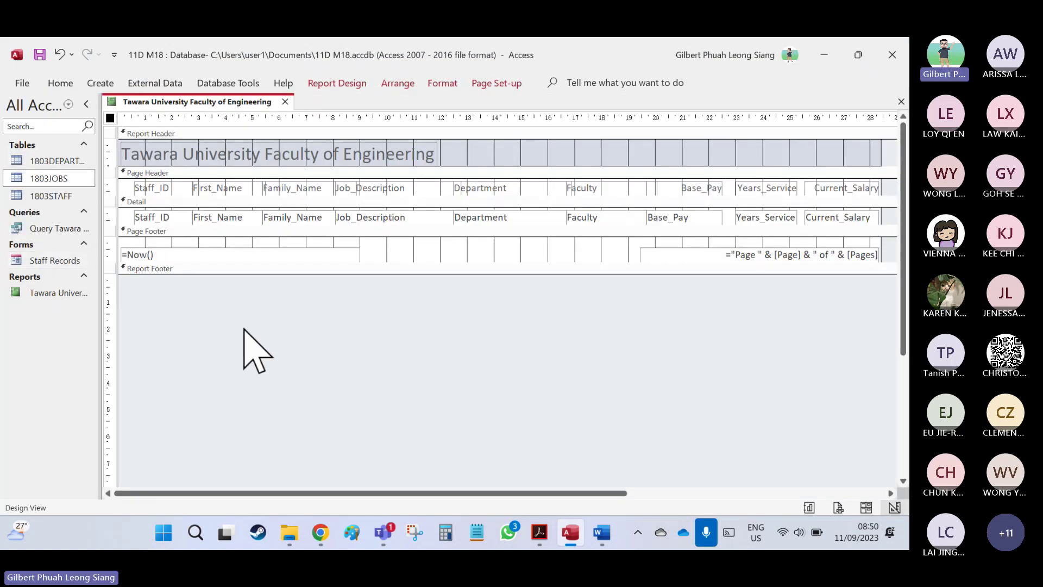
Add a Years_Service sort, smallest to largest, in the Group, Sort, and Total pane.
right_click(242, 333)
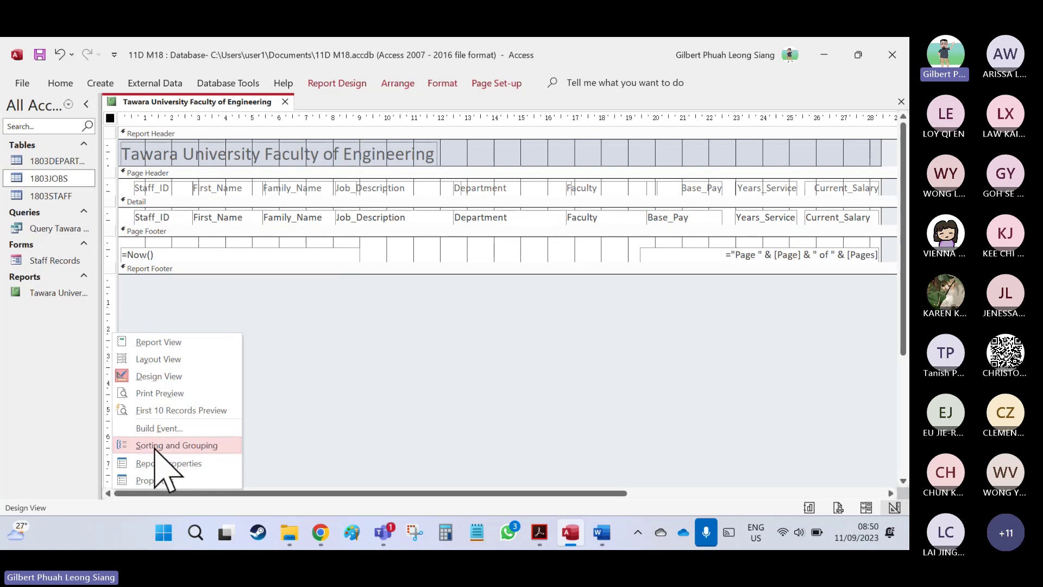
right_click(203, 309)
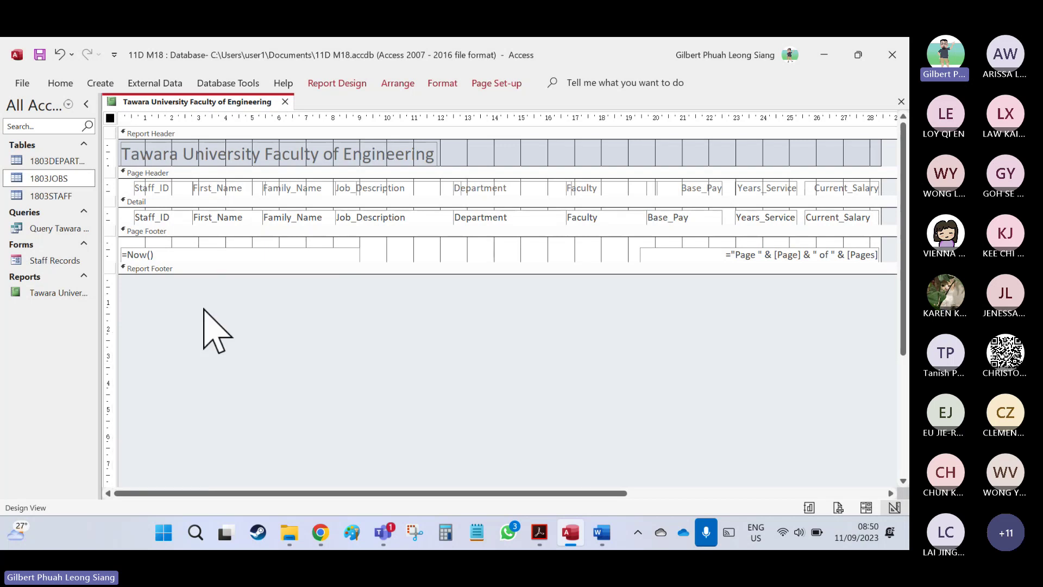
click(117, 421)
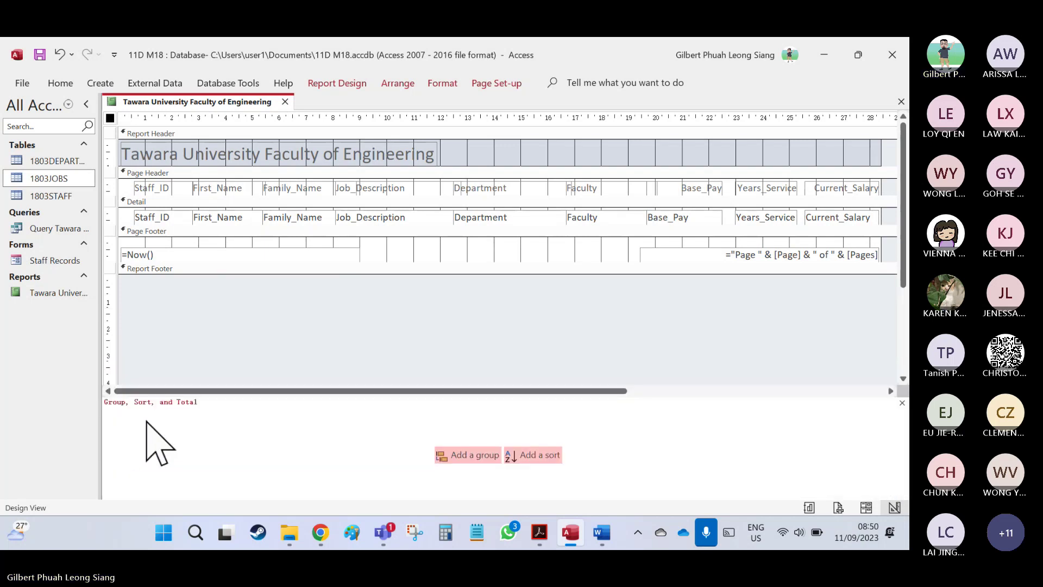
key(alt+Tab)
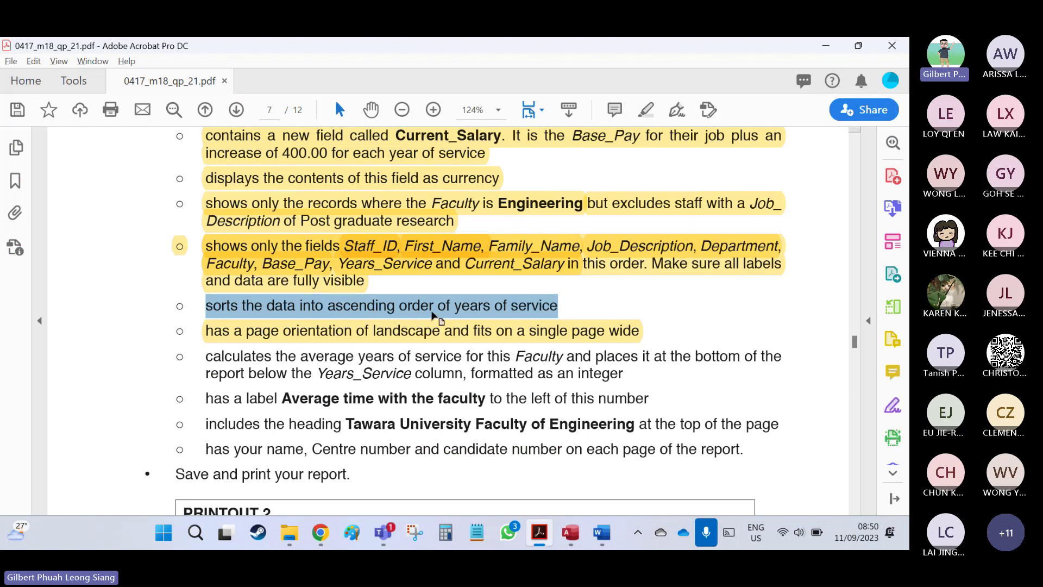
key(alt+Tab)
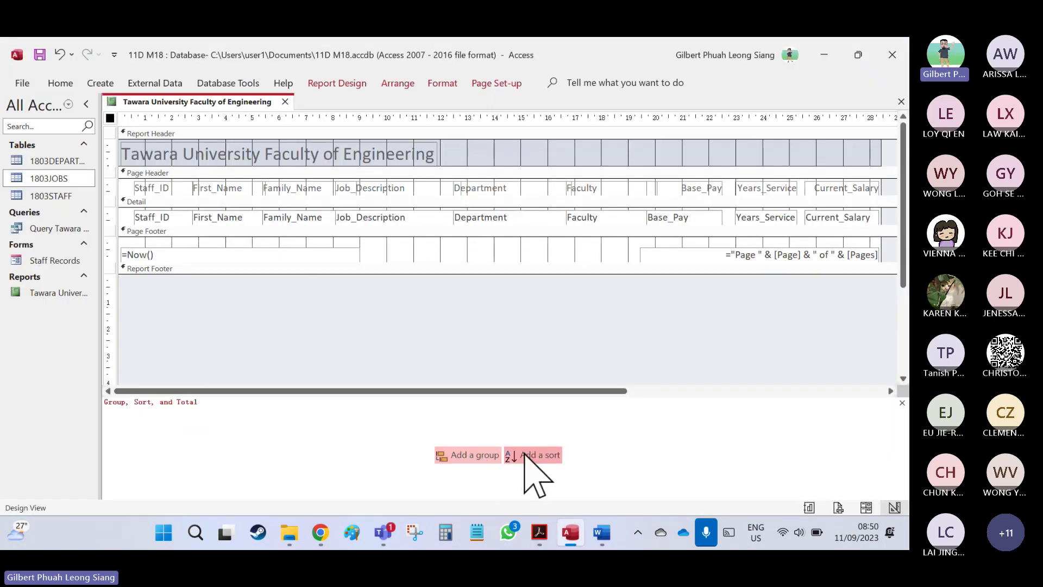
click(525, 454)
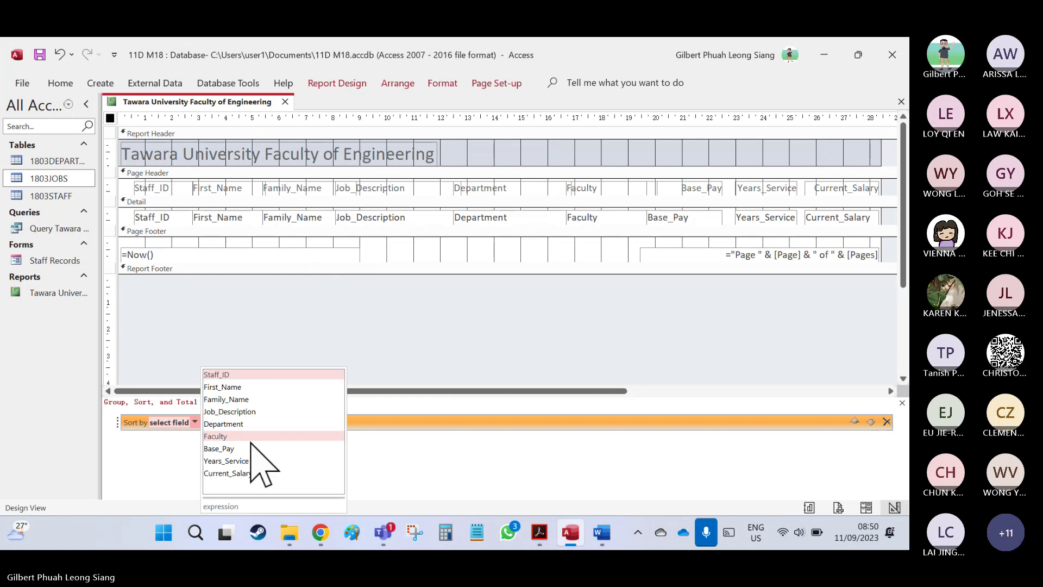
click(239, 460)
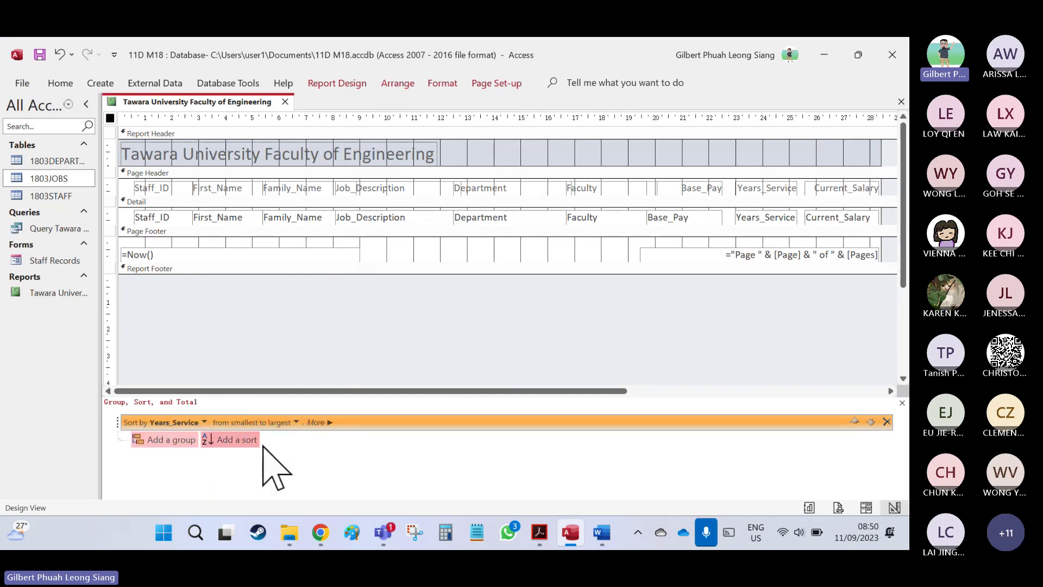
Highlight the years-of-service sorting instruction yellow and select the average-calculation line.
key(alt+Tab)
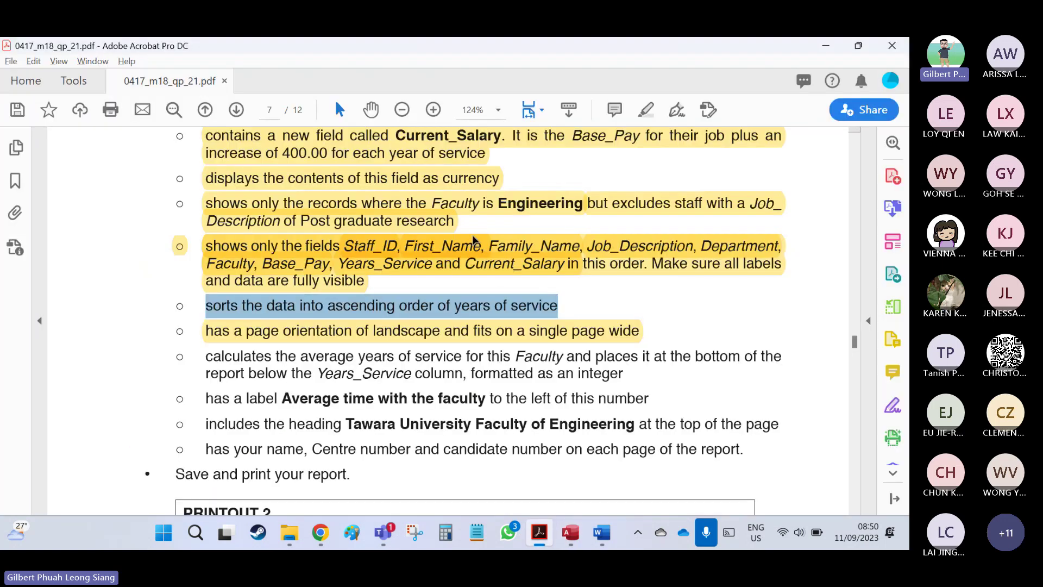
right_click(426, 330)
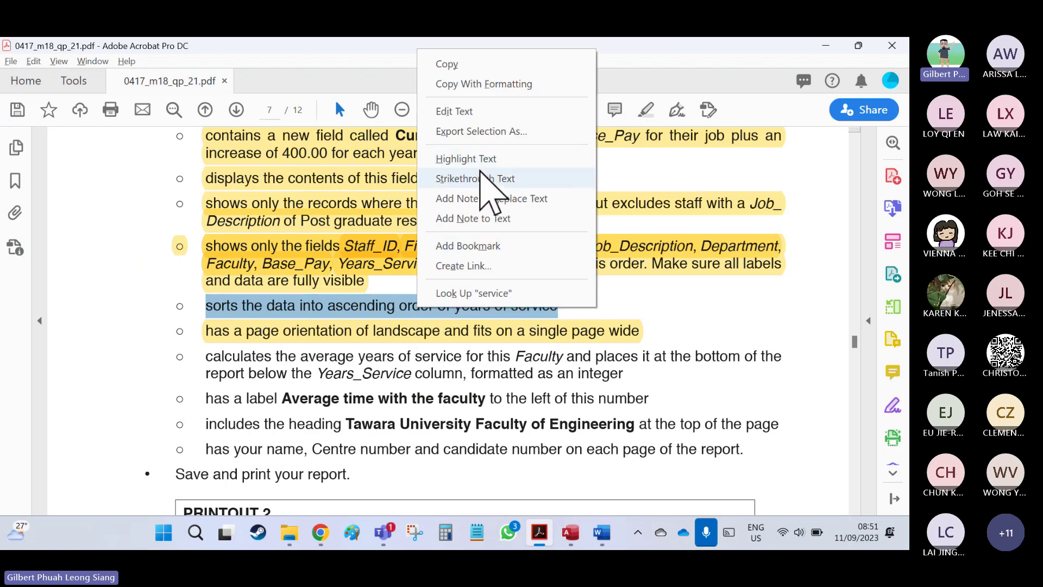
click(467, 158)
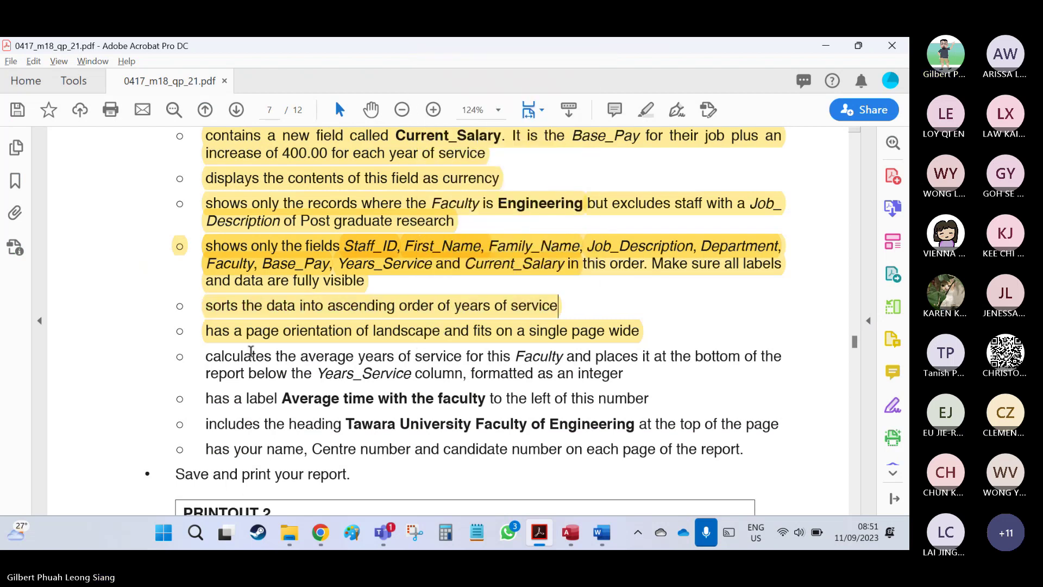
drag(204, 364, 350, 361)
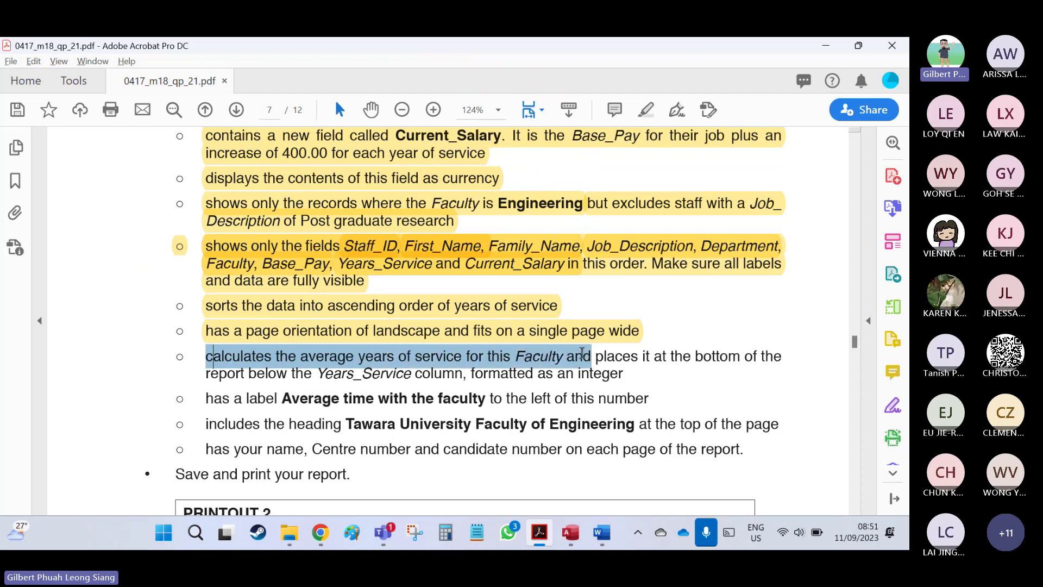
key(alt+Tab)
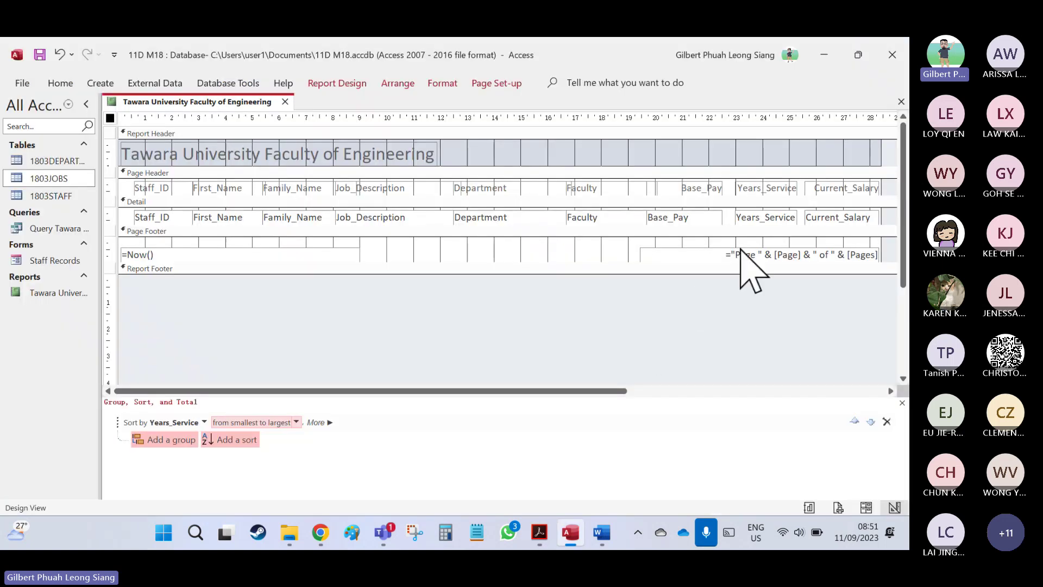
Show the Total options (Sum, Average, Count) for the Years_Service control in the Detail section.
right_click(747, 218)
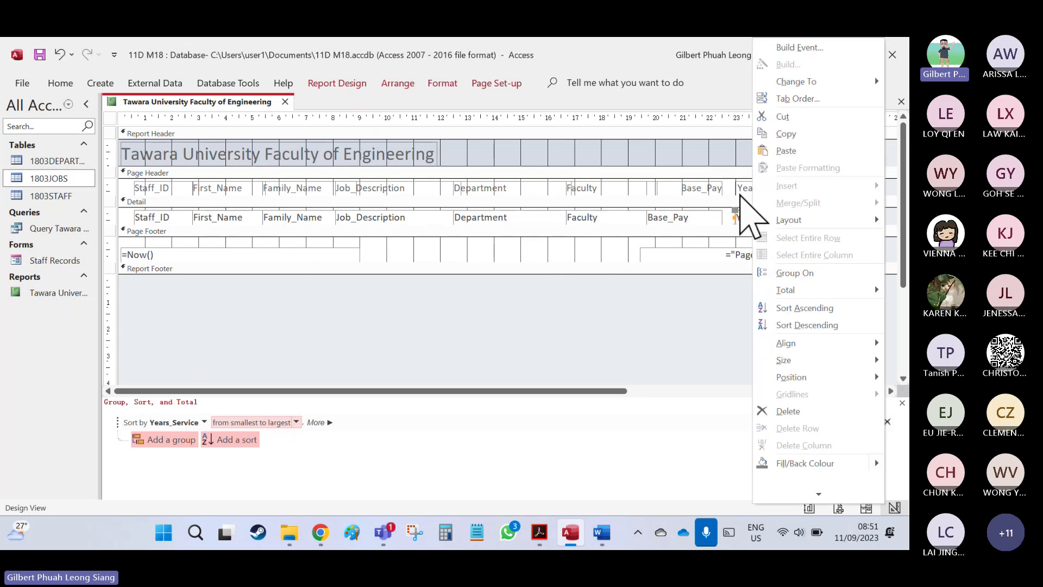
click(743, 188)
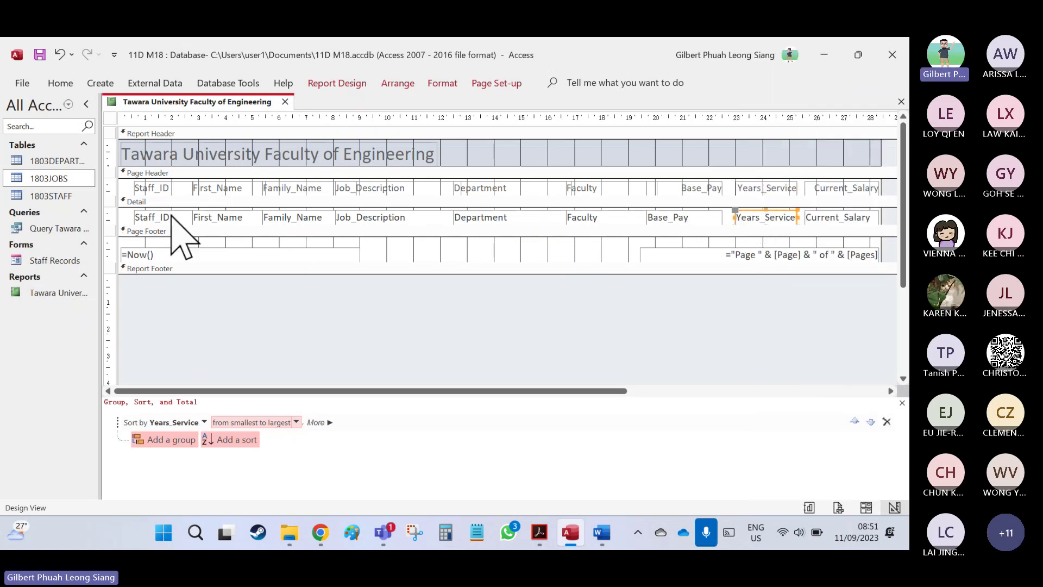
right_click(753, 220)
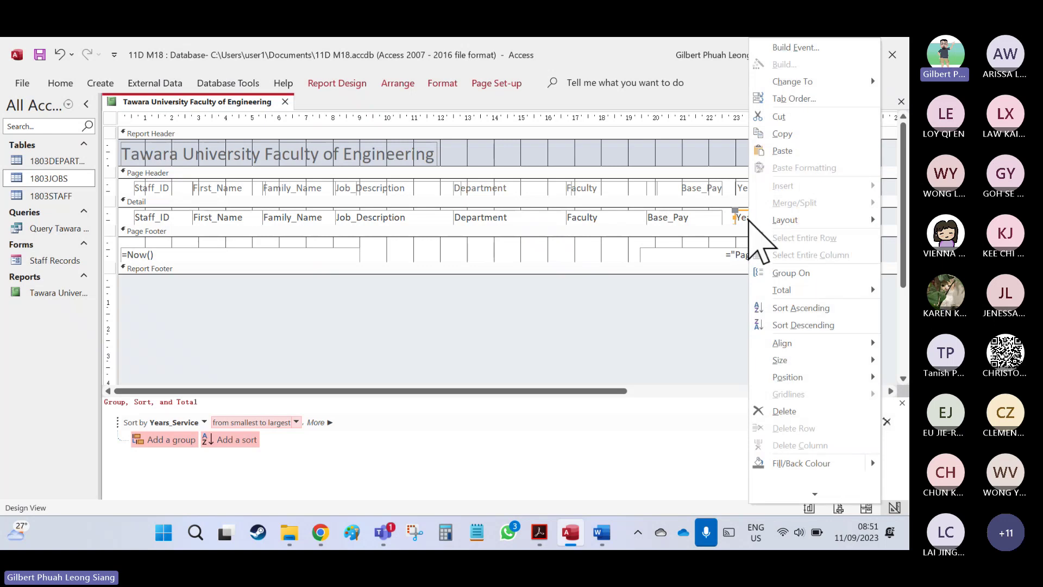
mouse_move(782, 286)
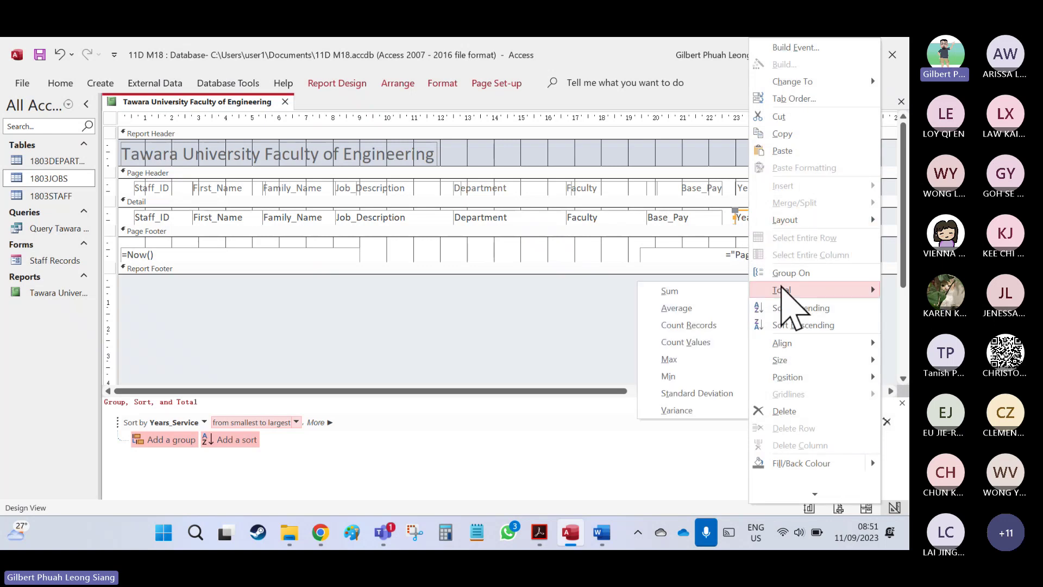
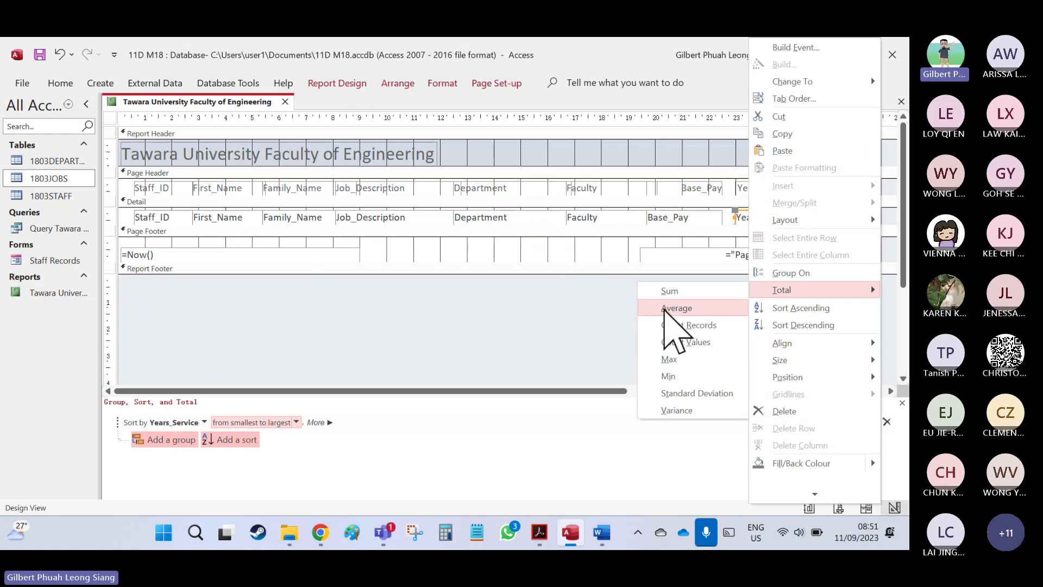
Add a Years_Service average to the report footer and highlight that requirement in the PDF.
click(676, 308)
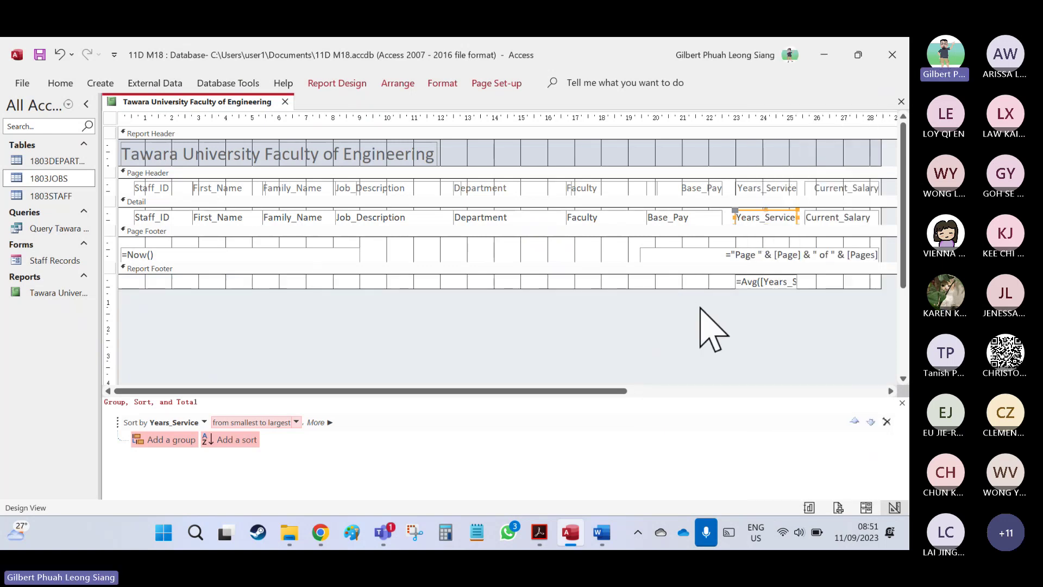
key(alt+Tab)
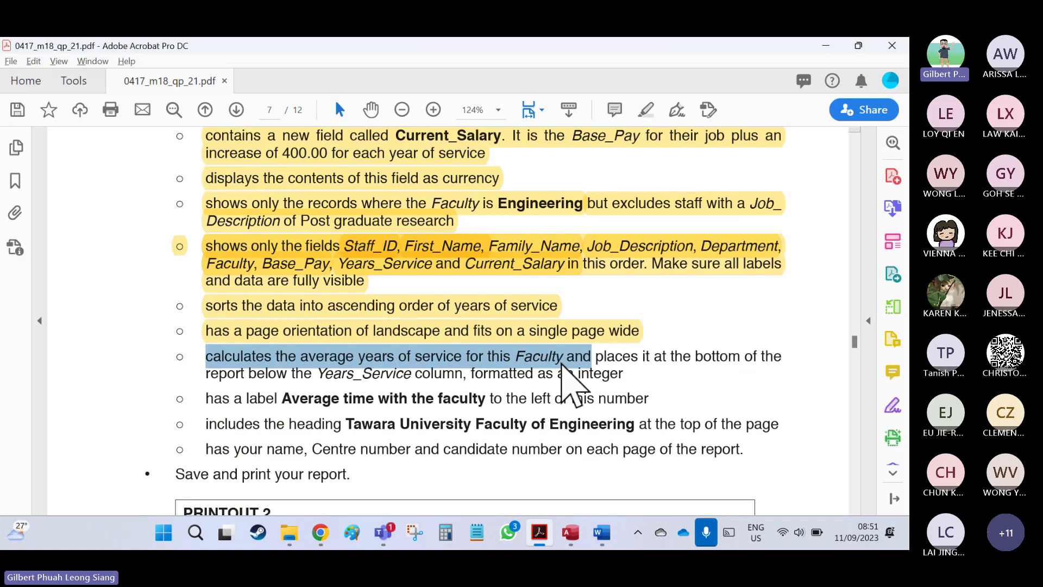
right_click(563, 366)
click(620, 212)
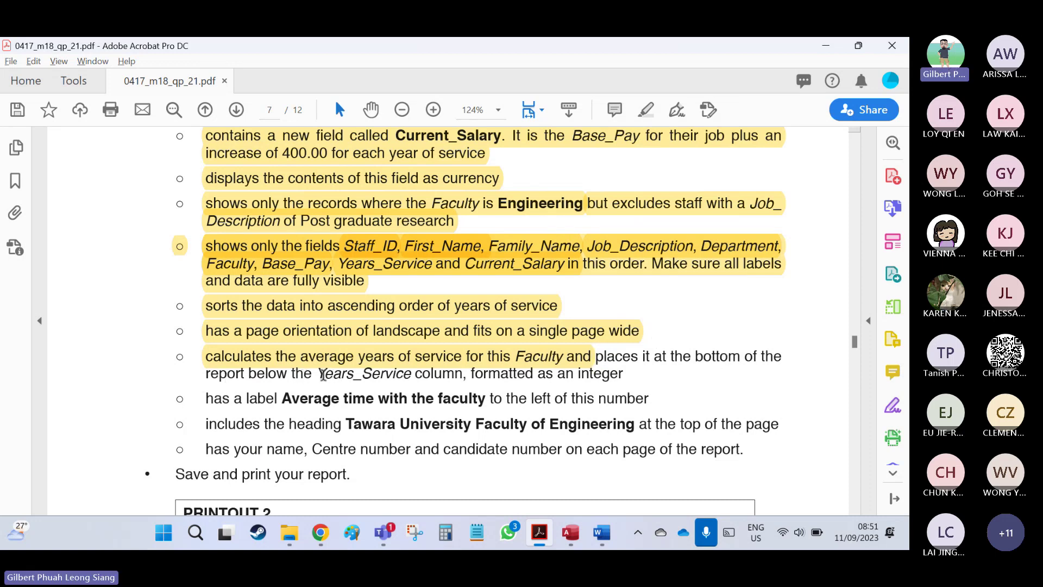
Select the new =Avg text box in the Report Footer and try repositioning it.
key(alt+Tab)
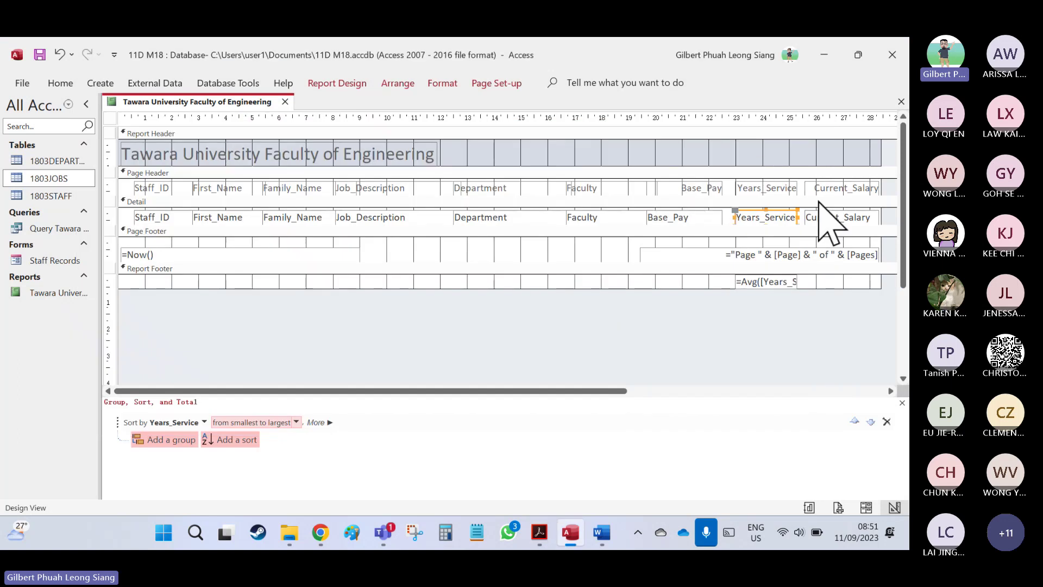
click(760, 282)
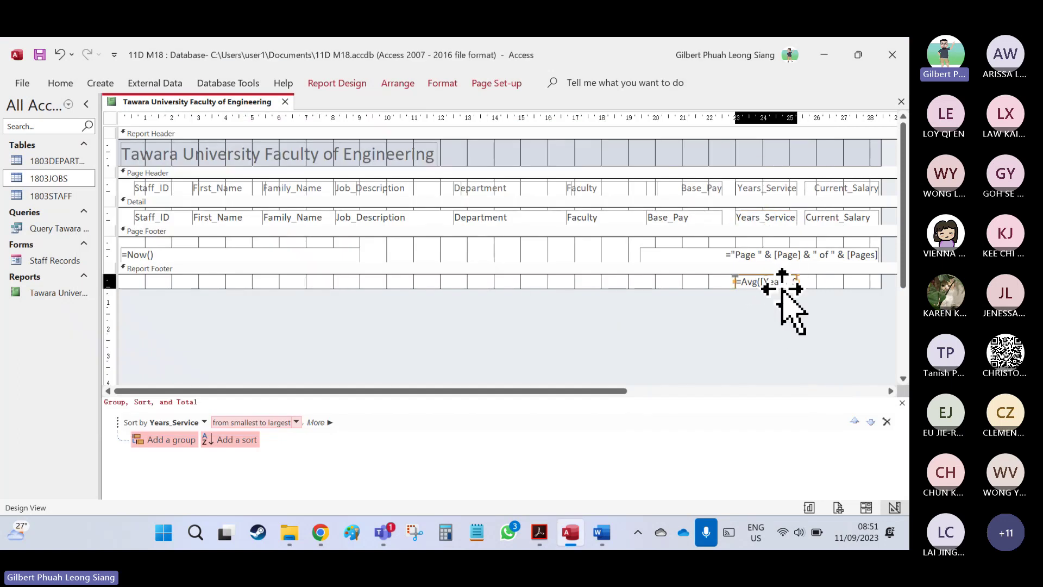
mouse_move(783, 287)
mouse_down()
mouse_move(349, 286)
mouse_move(775, 288)
mouse_up()
key(alt+Tab)
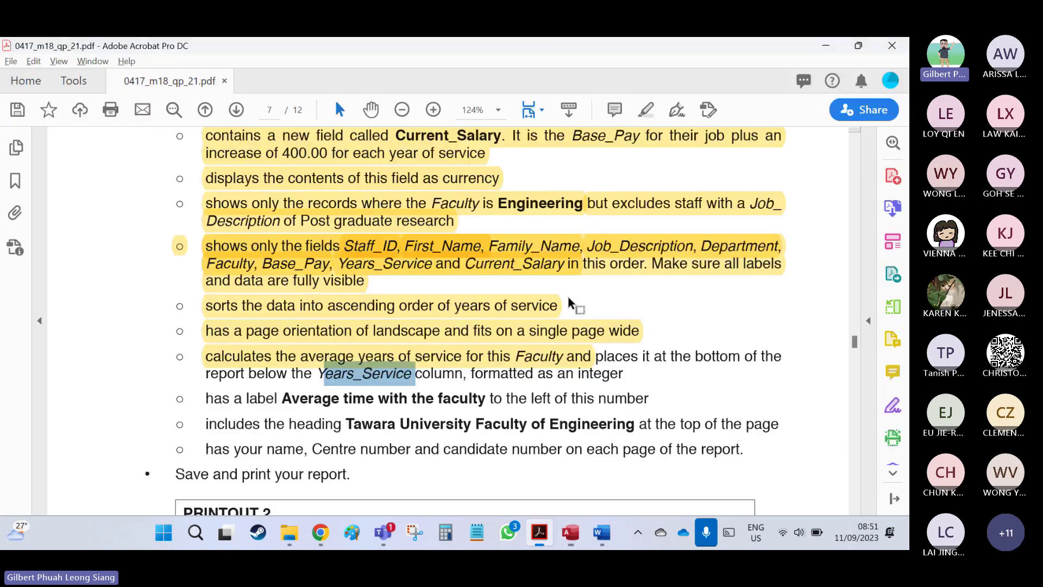
drag(638, 375, 596, 357)
click(628, 373)
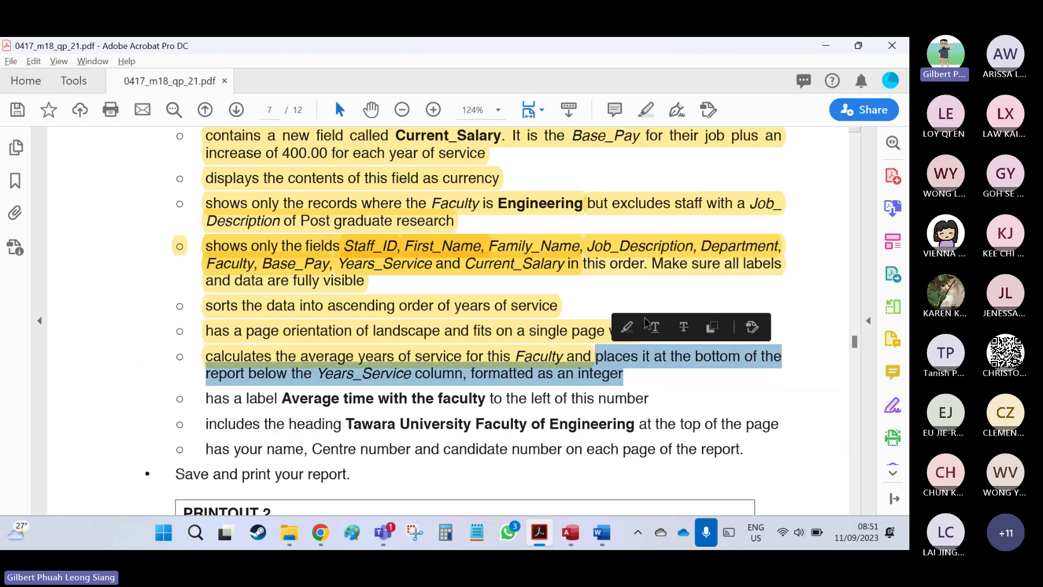
click(548, 376)
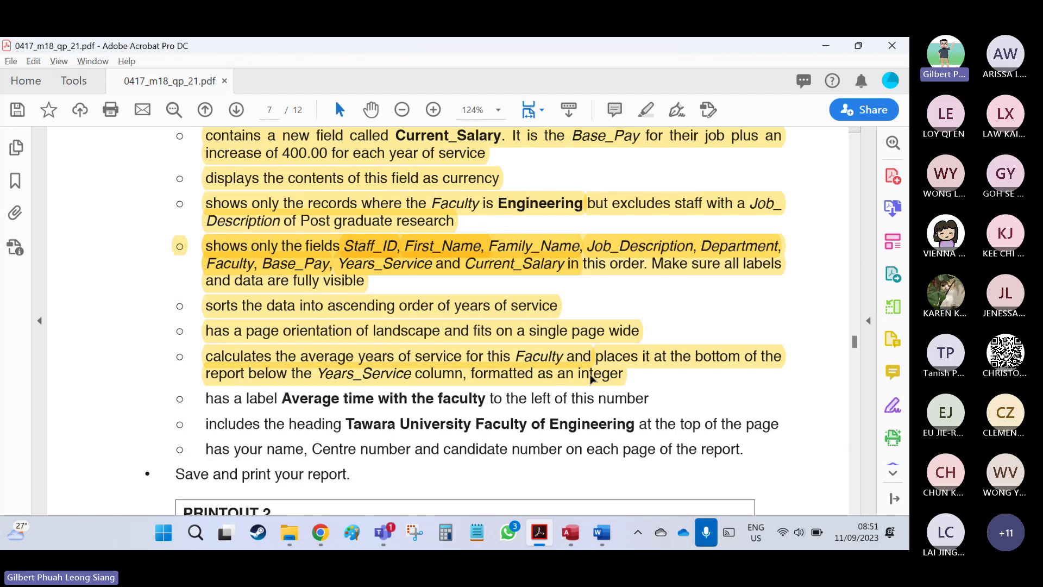
key(alt+Tab)
right_click(750, 280)
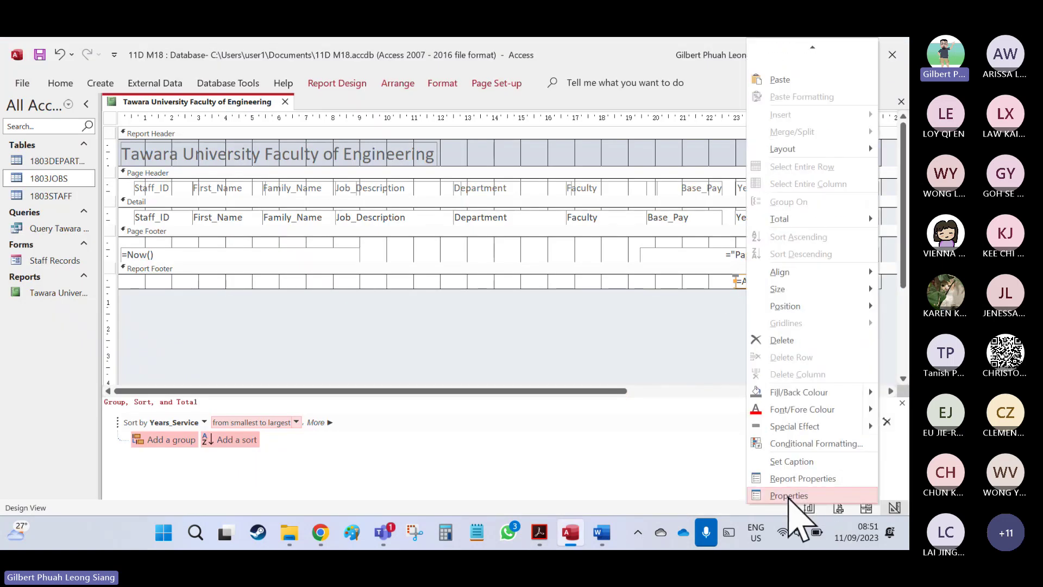
In the =Avg text box's Format properties, choose General Number with 0 decimal places.
click(789, 496)
click(857, 196)
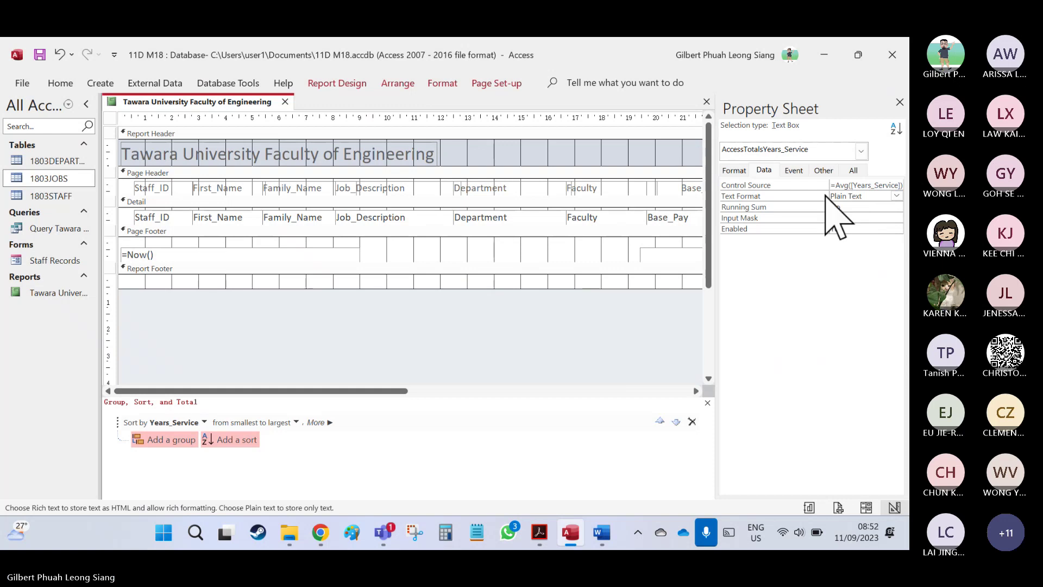
click(734, 170)
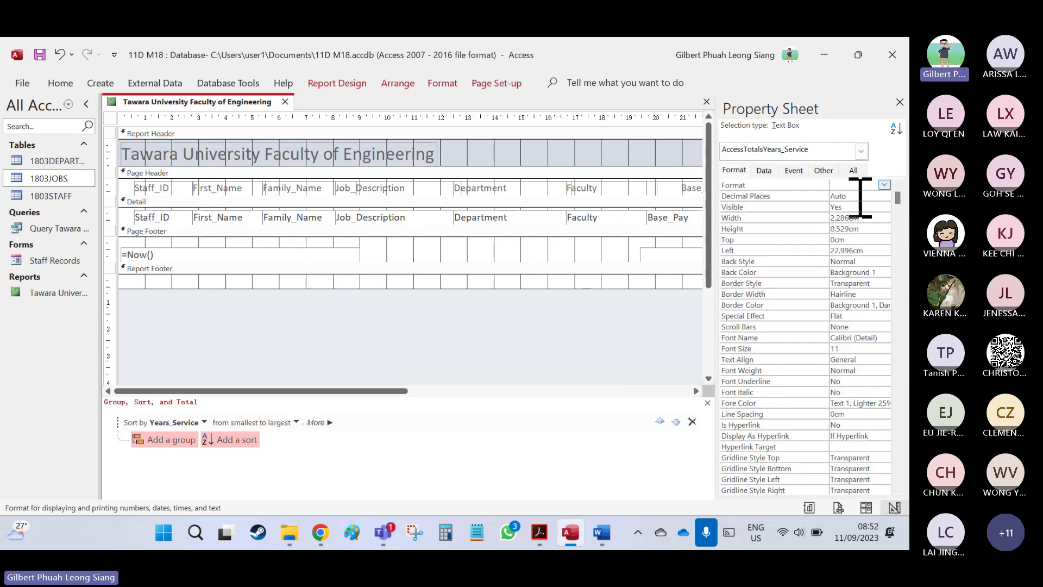
click(885, 184)
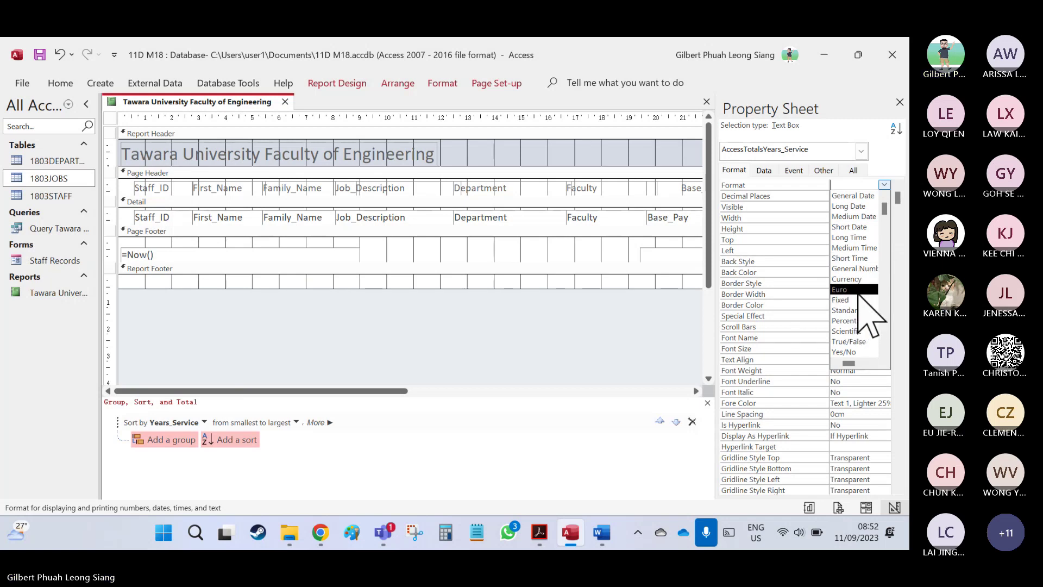
scroll(861, 302, down, 1)
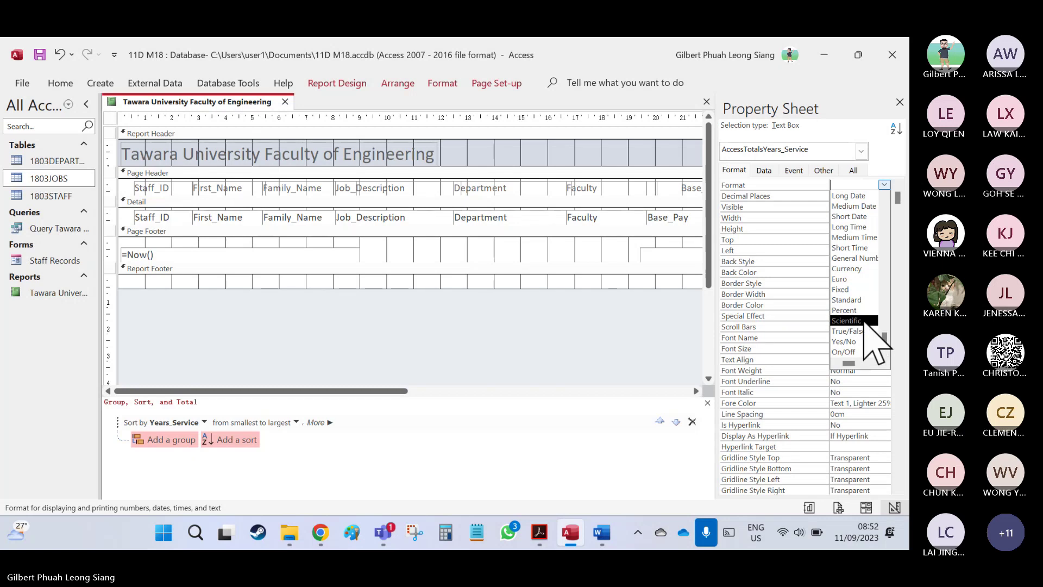
scroll(863, 337, up, 1)
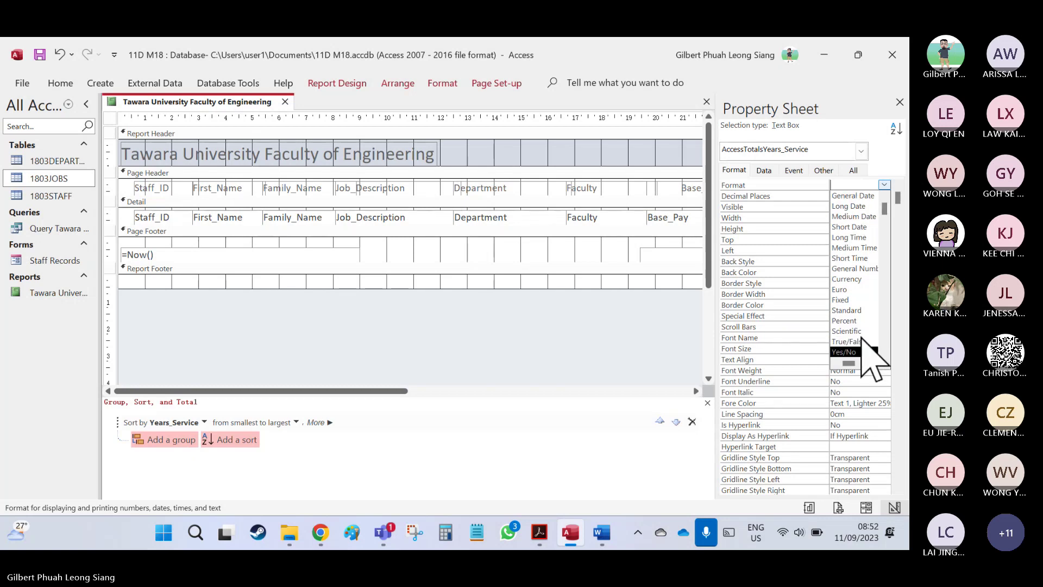
click(860, 270)
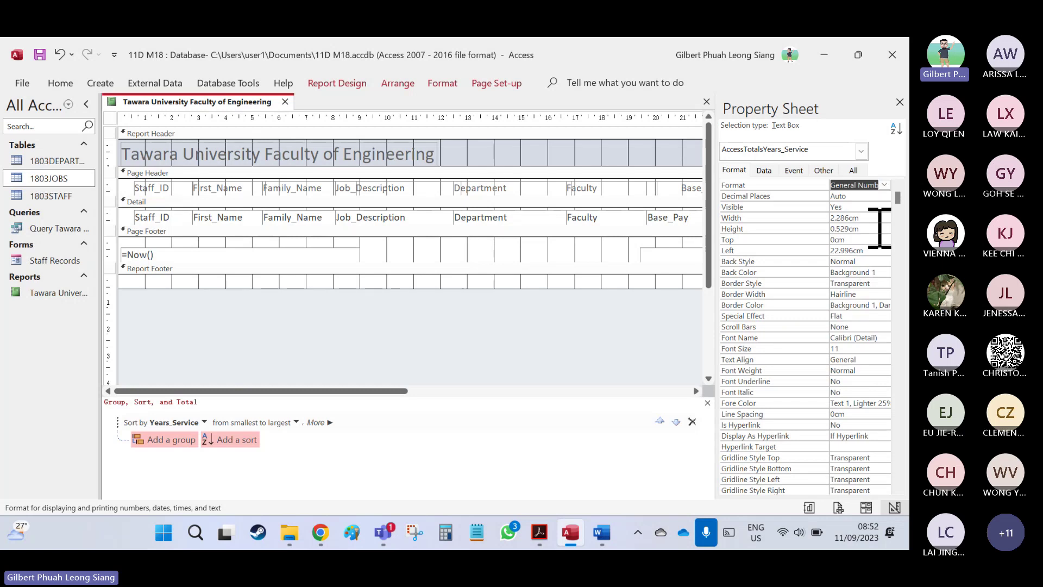
click(883, 196)
click(862, 215)
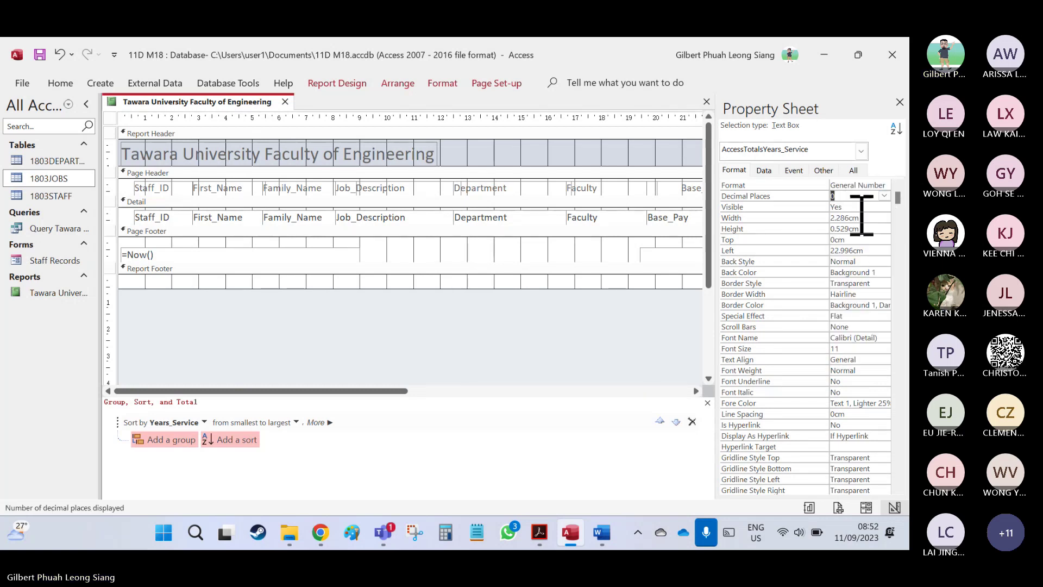
click(885, 185)
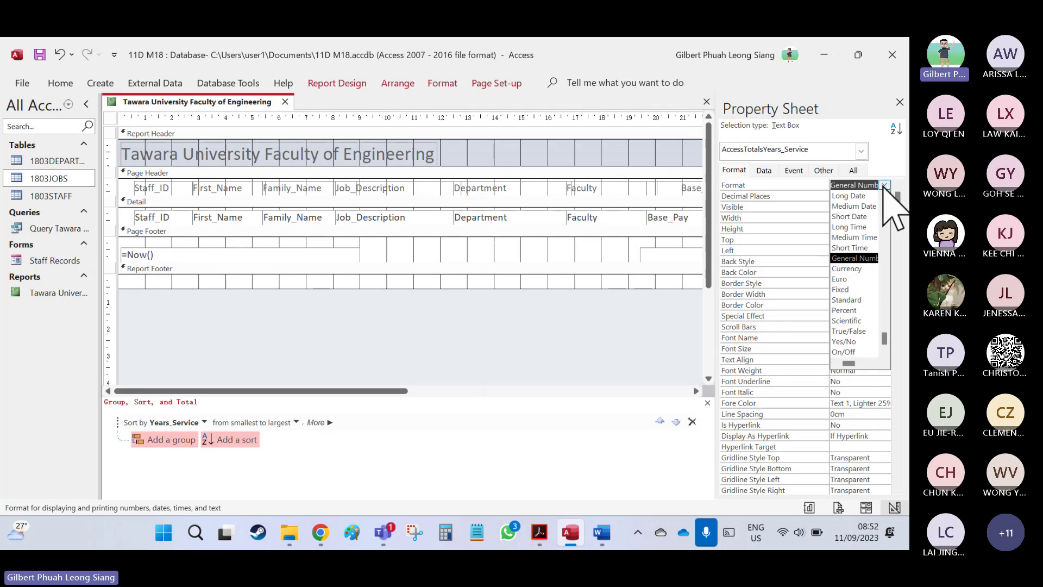
click(885, 185)
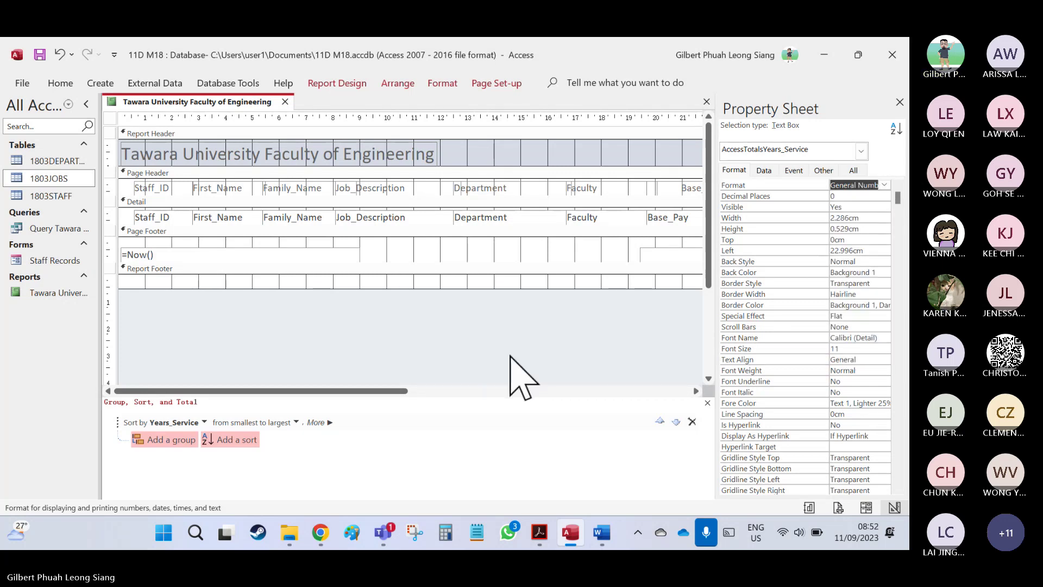
click(493, 356)
key(alt+Tab)
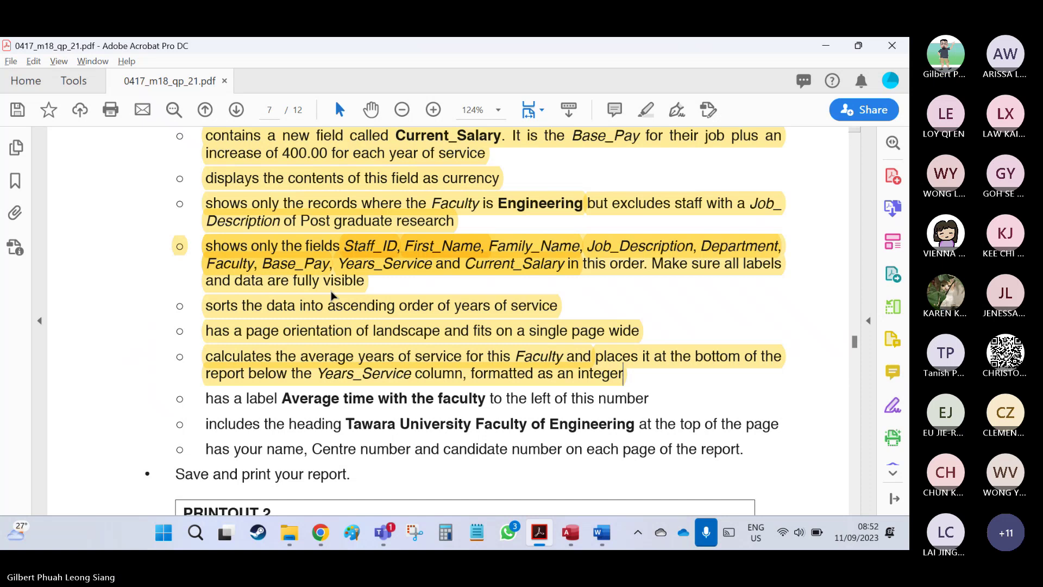
Check the footer average at the bottom of Report View, then change to Layout View.
key(alt+Tab)
click(30, 107)
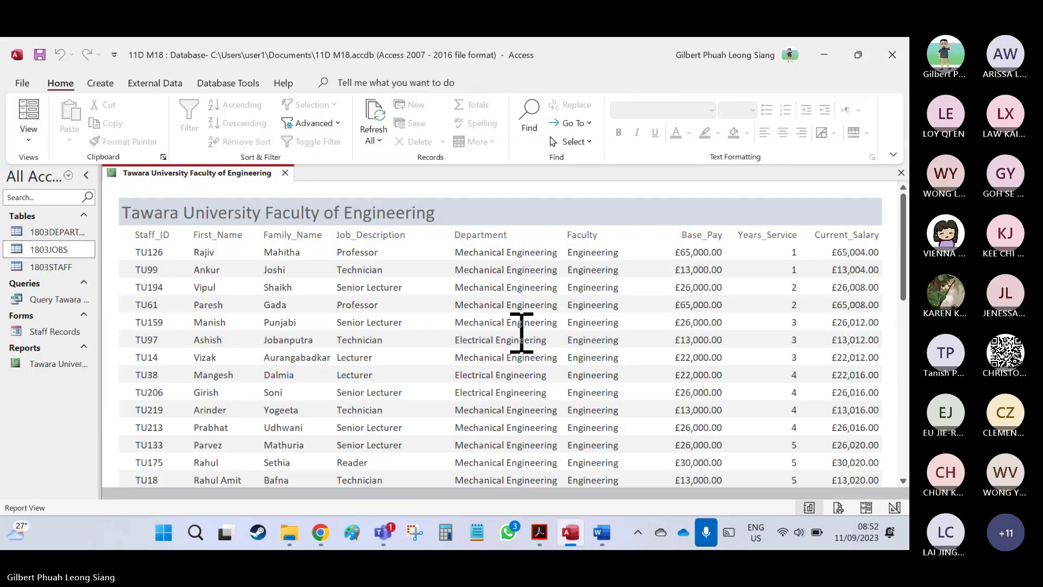
scroll(780, 304, down, 6)
scroll(780, 304, down, 4)
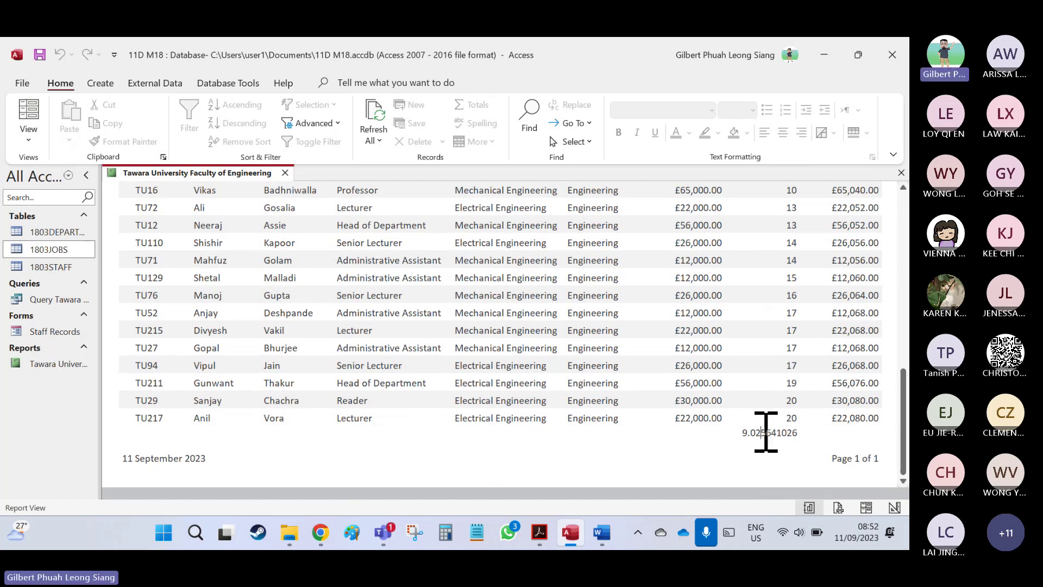
key(alt+Tab)
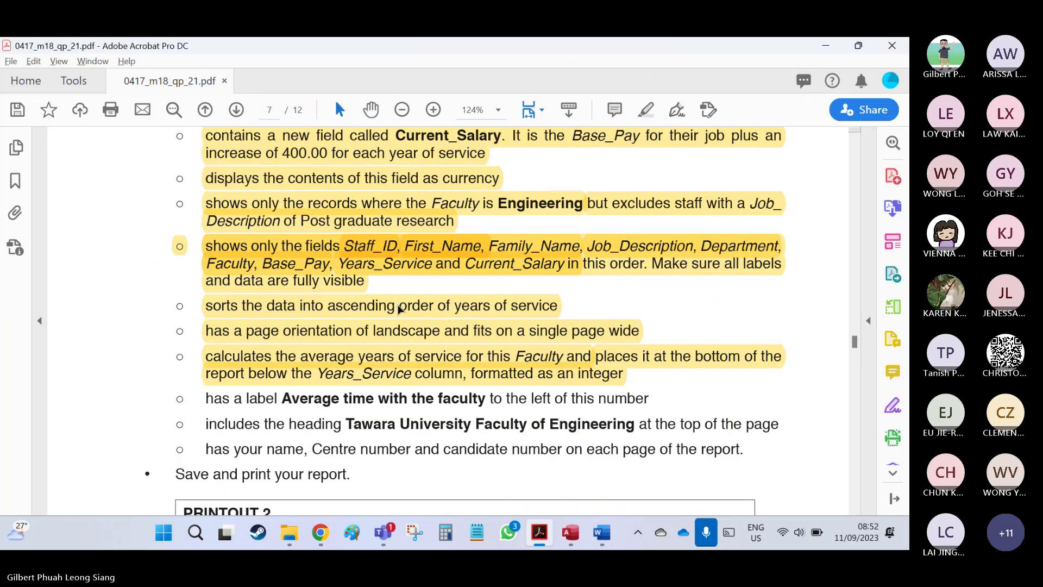
key(alt+Tab)
click(26, 107)
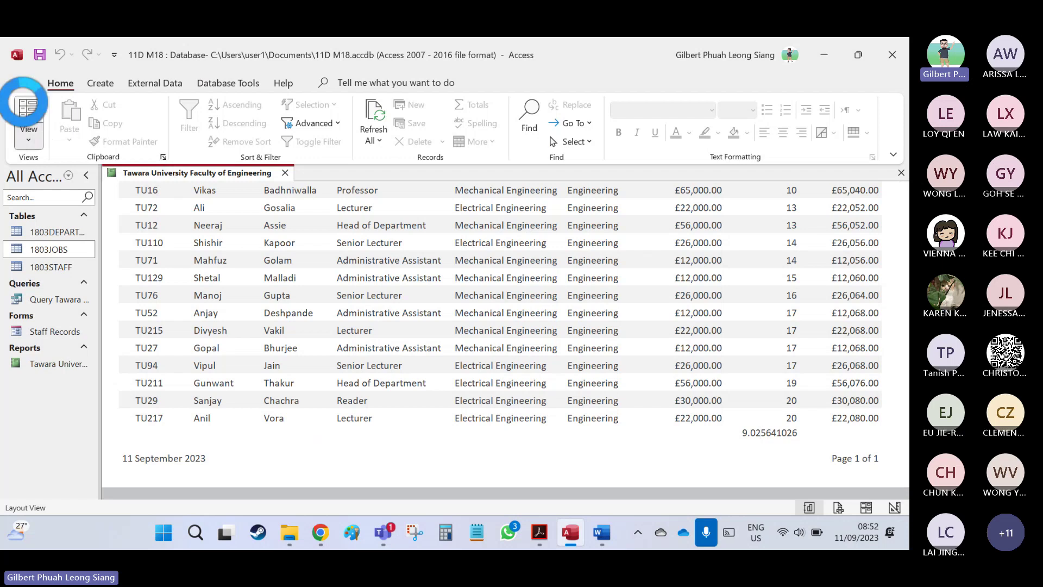
Return to Design View and select the average total in the Report Footer.
click(30, 137)
click(76, 256)
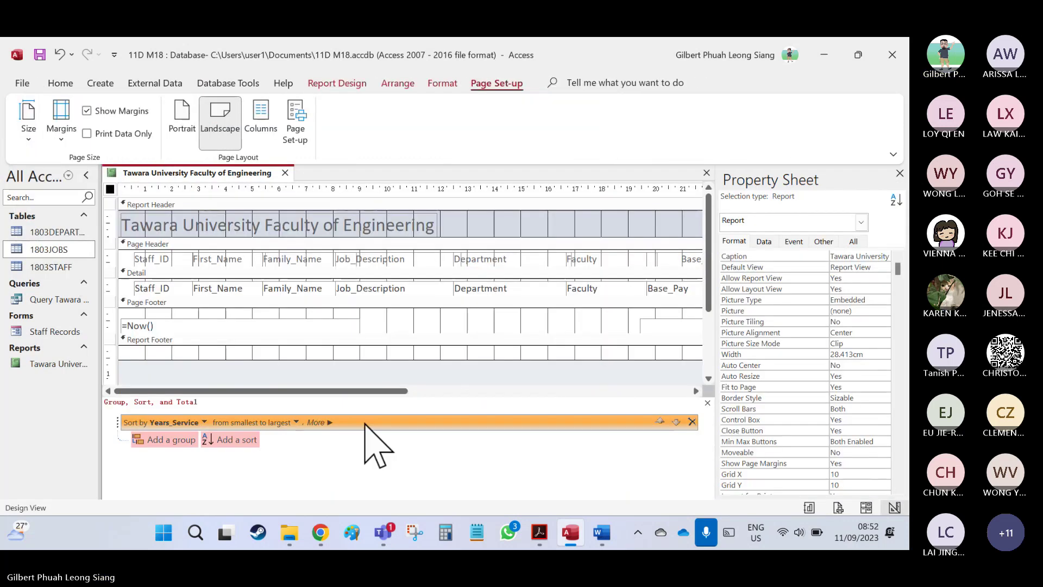
drag(313, 390, 535, 392)
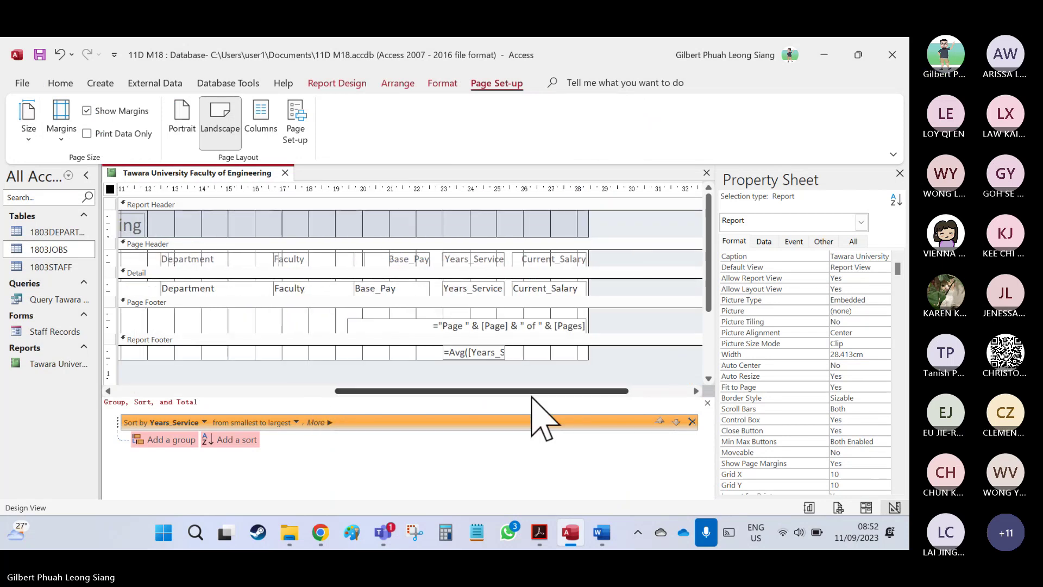
click(462, 352)
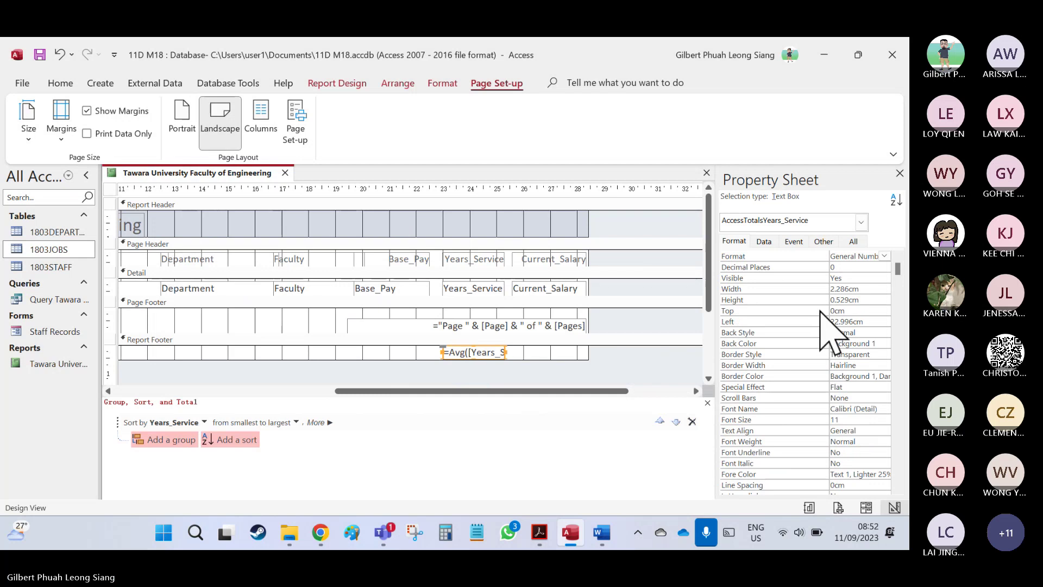
Review the average's property tabs, keep General Number format, and click into Control Source.
click(764, 242)
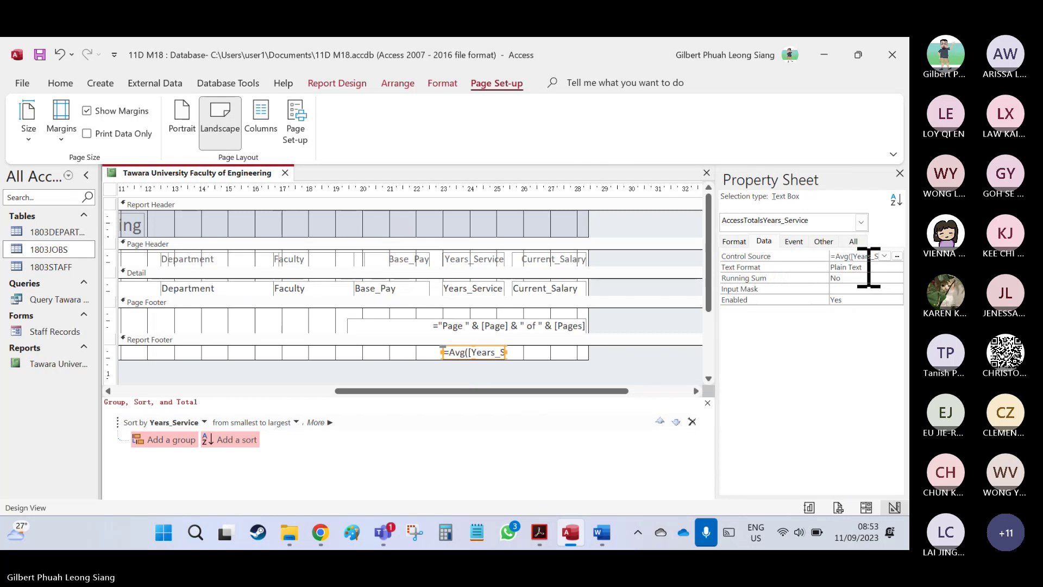
click(793, 241)
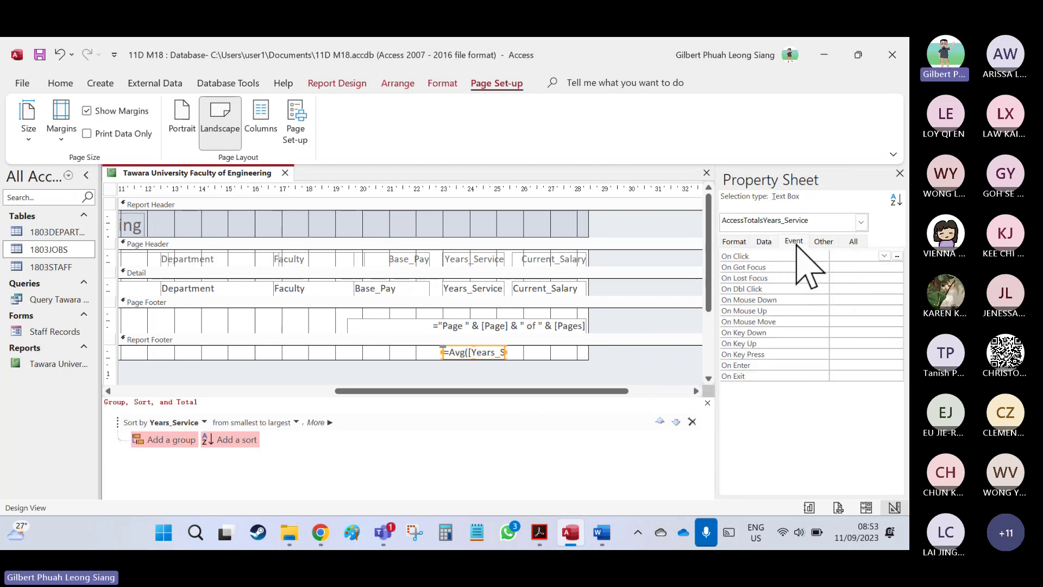
click(823, 240)
click(853, 241)
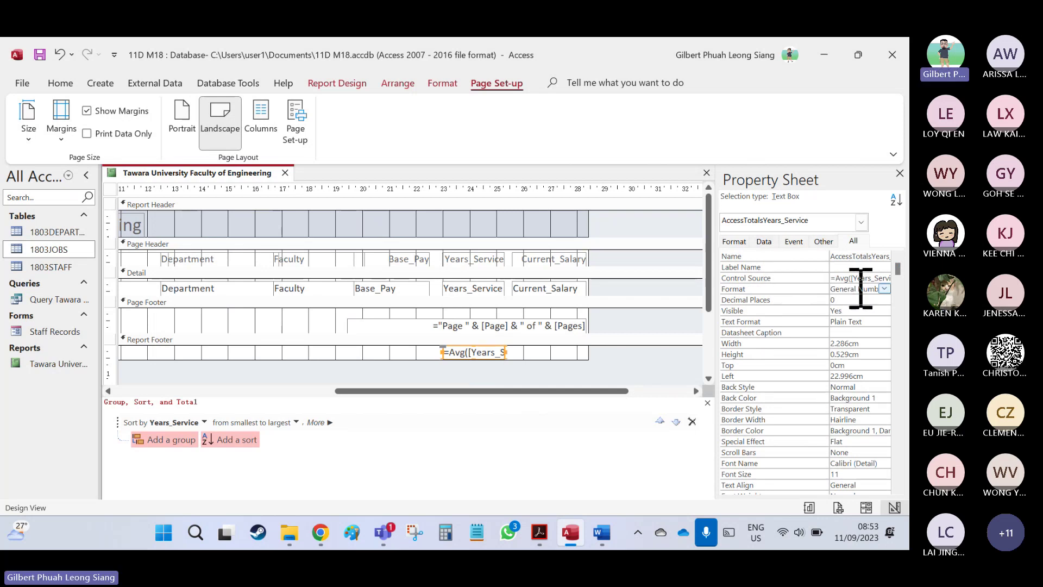
click(885, 289)
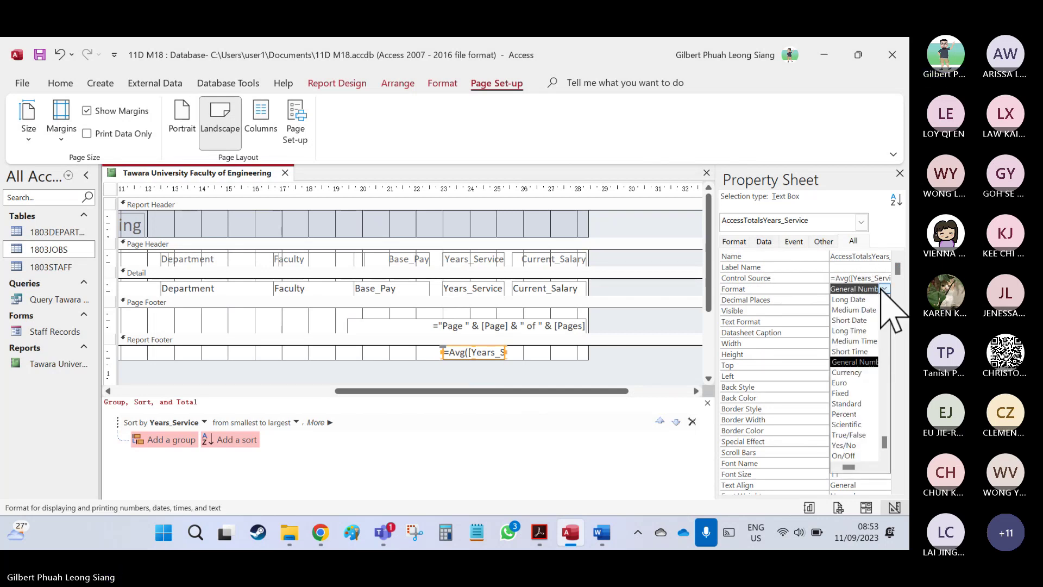
scroll(877, 304, up, 1)
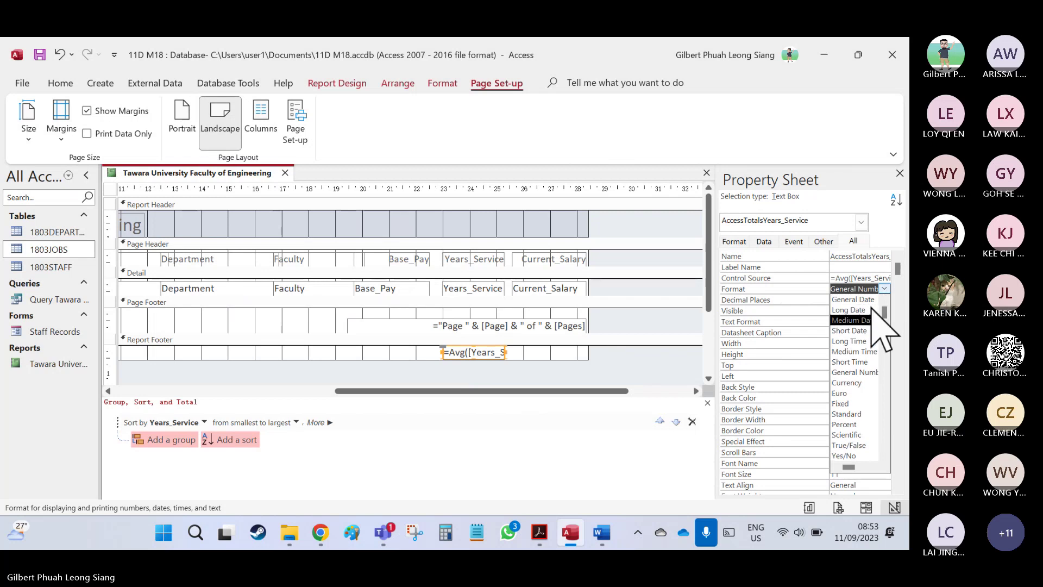
scroll(873, 310, down, 1)
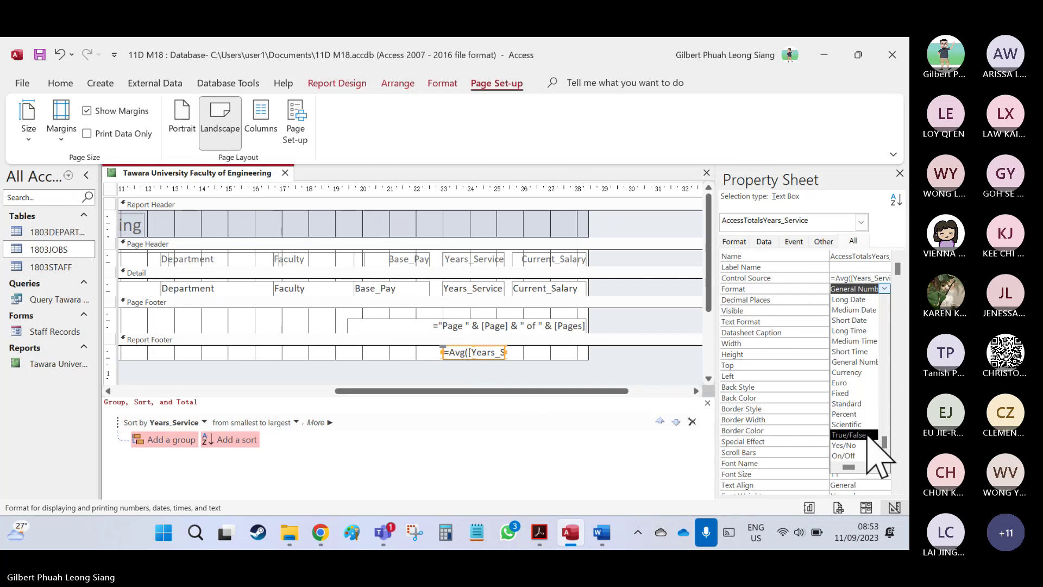
click(843, 277)
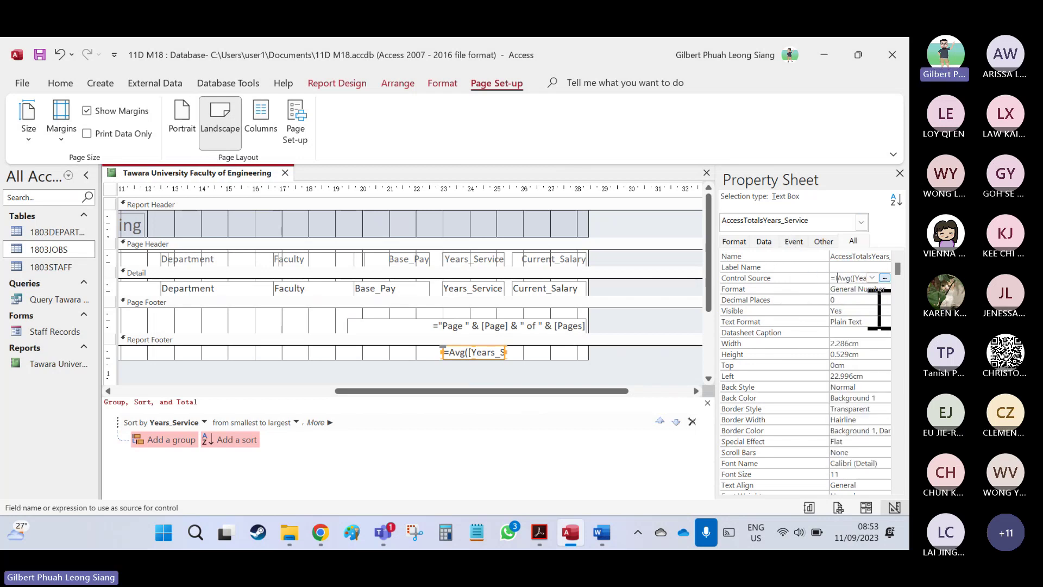
Change the average's Control Source to =Int(Avg([Years_Service])).
text(INT)
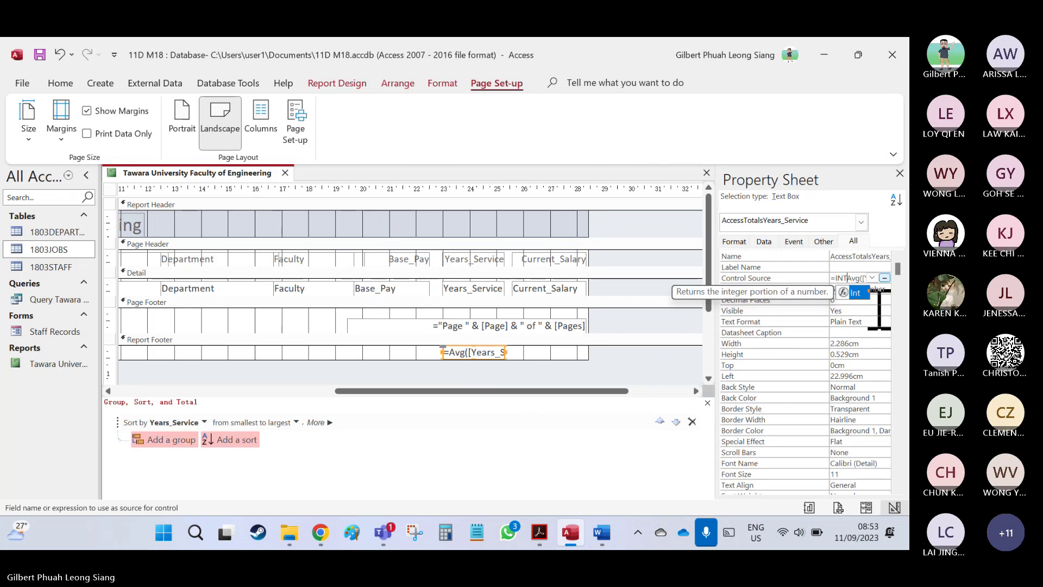
key(BackSpace)
key(BackSpace)
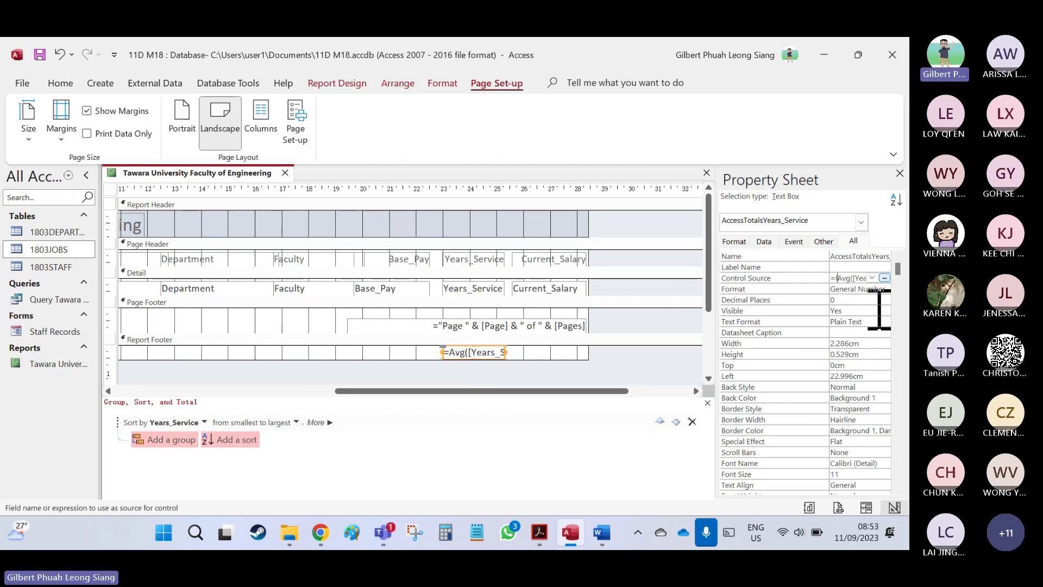
text(()
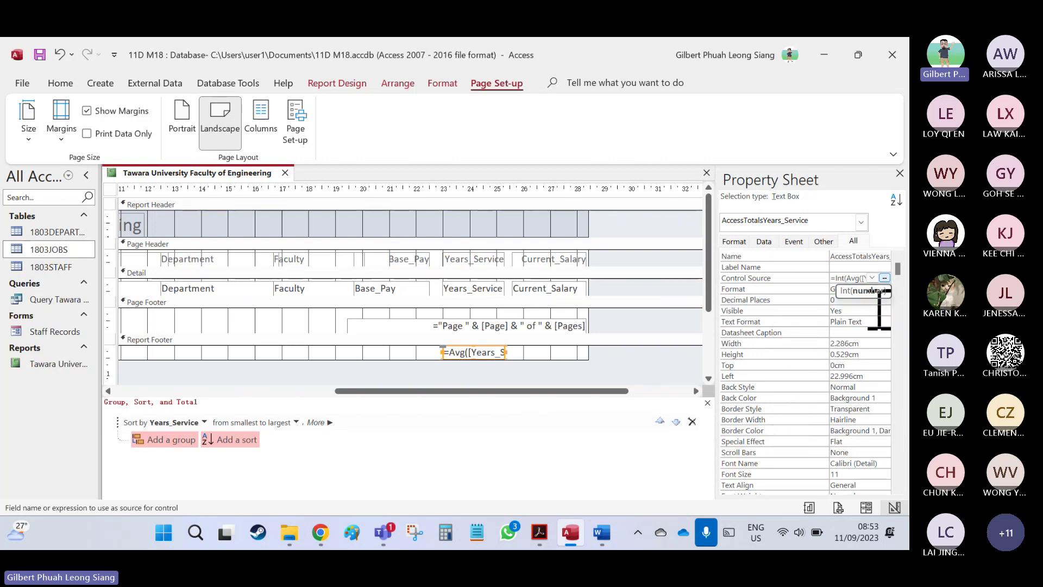
key(Return)
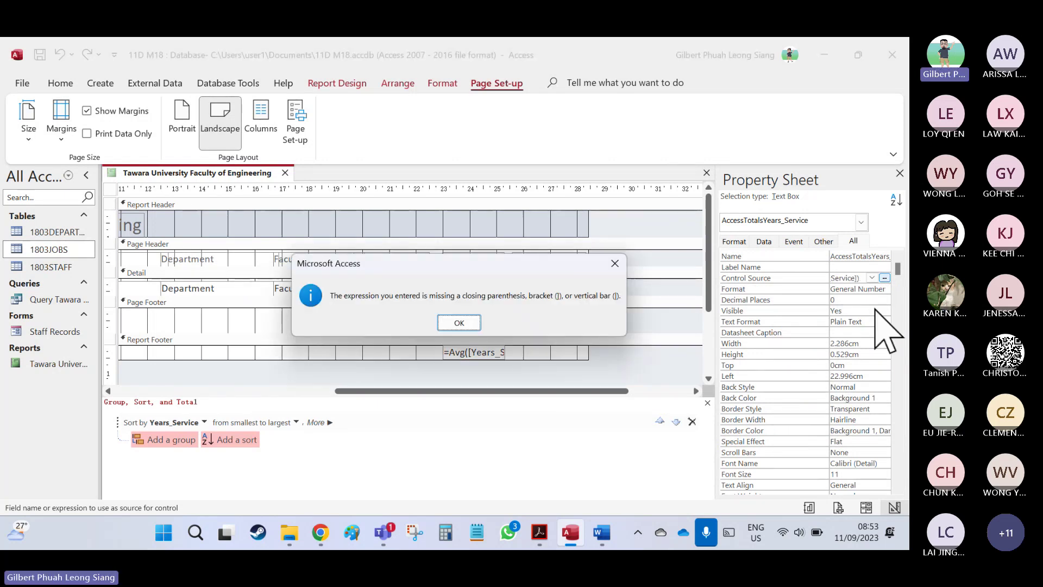
key(Return)
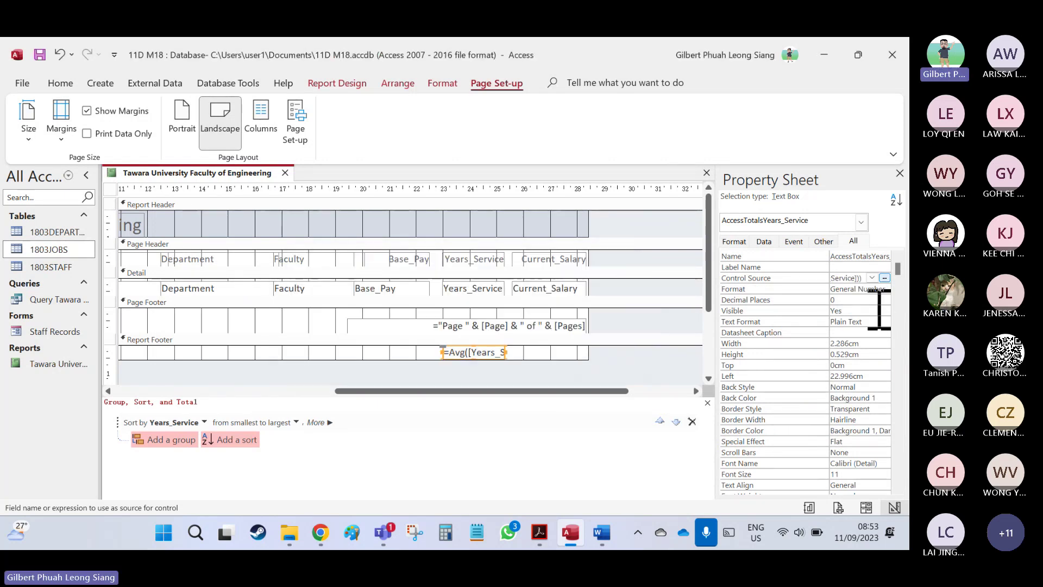
key(Return)
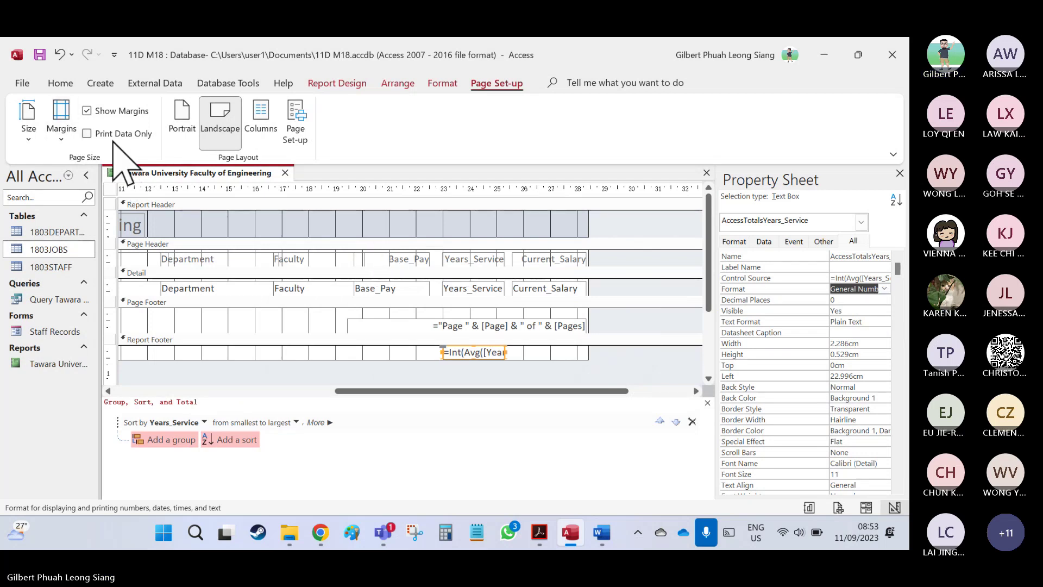
Confirm in Report View that the average shows 9, then go back to Design View.
click(60, 83)
click(29, 132)
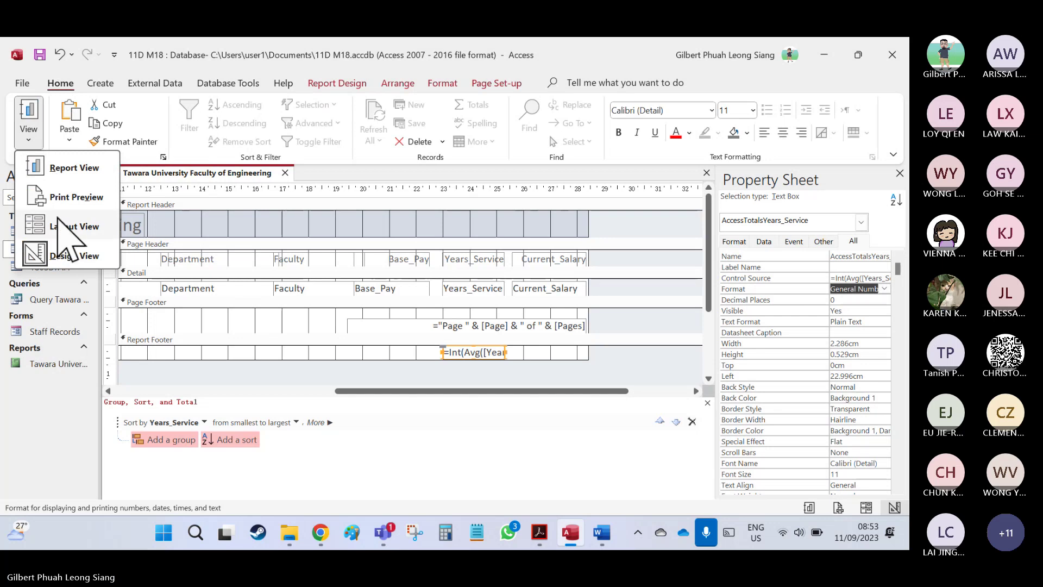
click(61, 169)
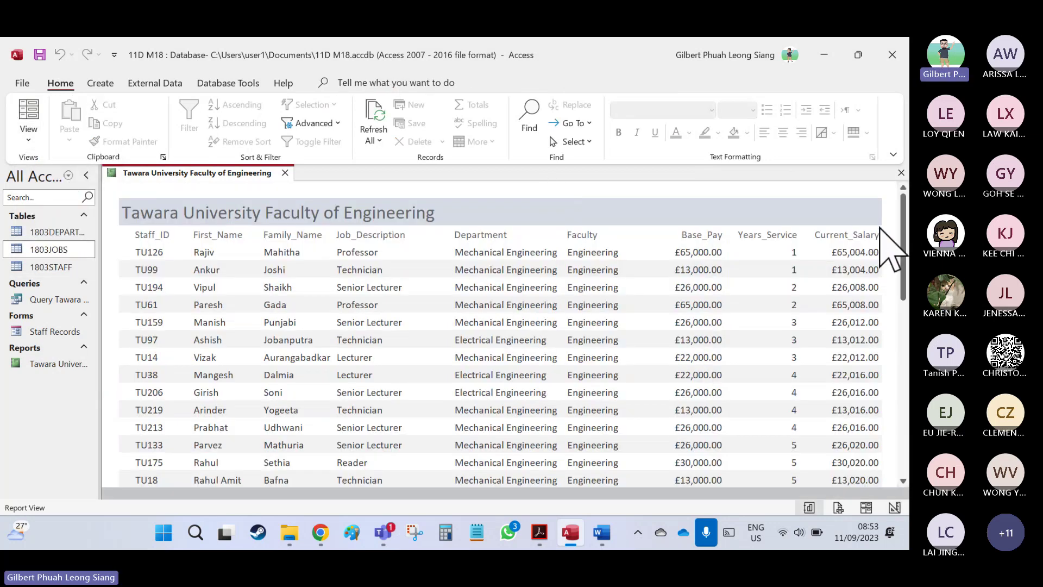
drag(902, 250, 905, 413)
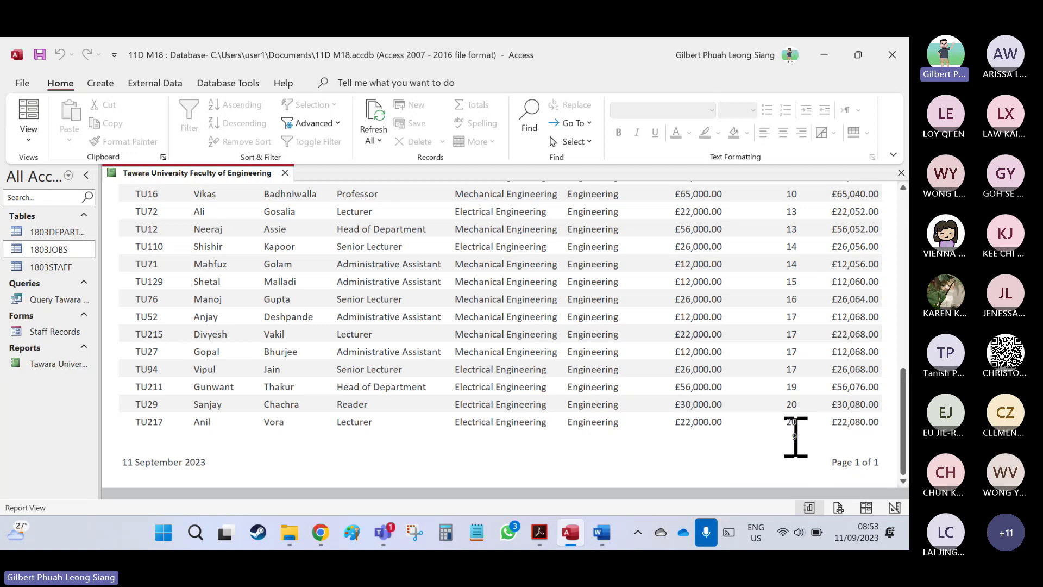
click(570, 533)
click(570, 533)
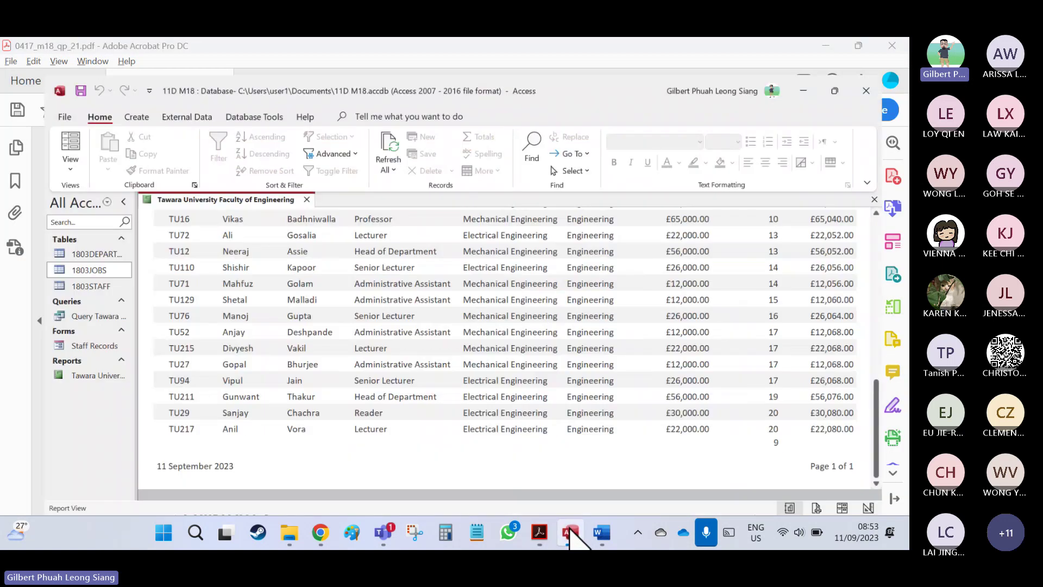
click(28, 139)
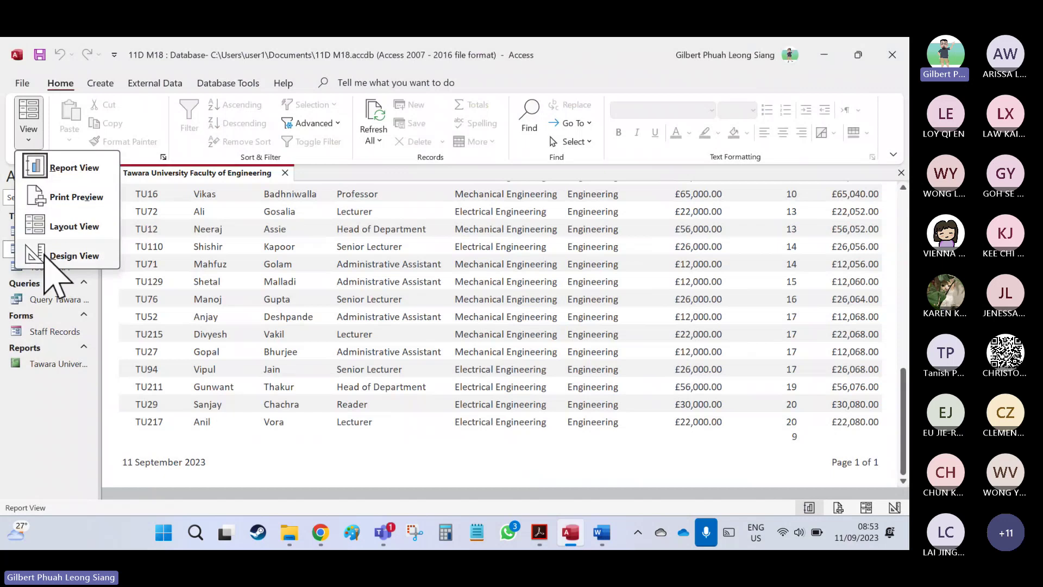
click(60, 252)
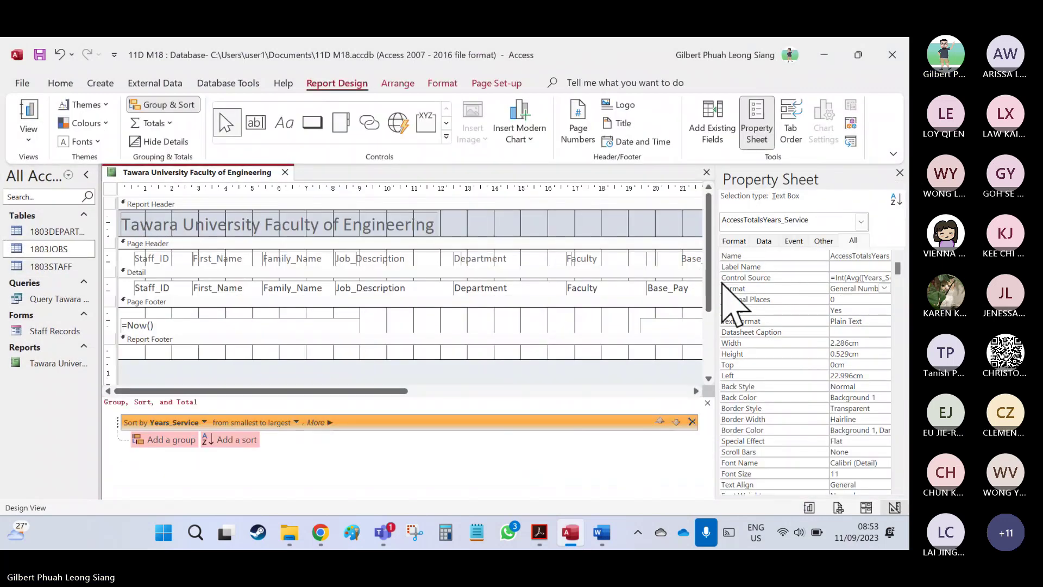
Copy 'Average time with the faculty' from the PDF and enlarge the Report Footer to 0.899cm.
drag(351, 390, 559, 391)
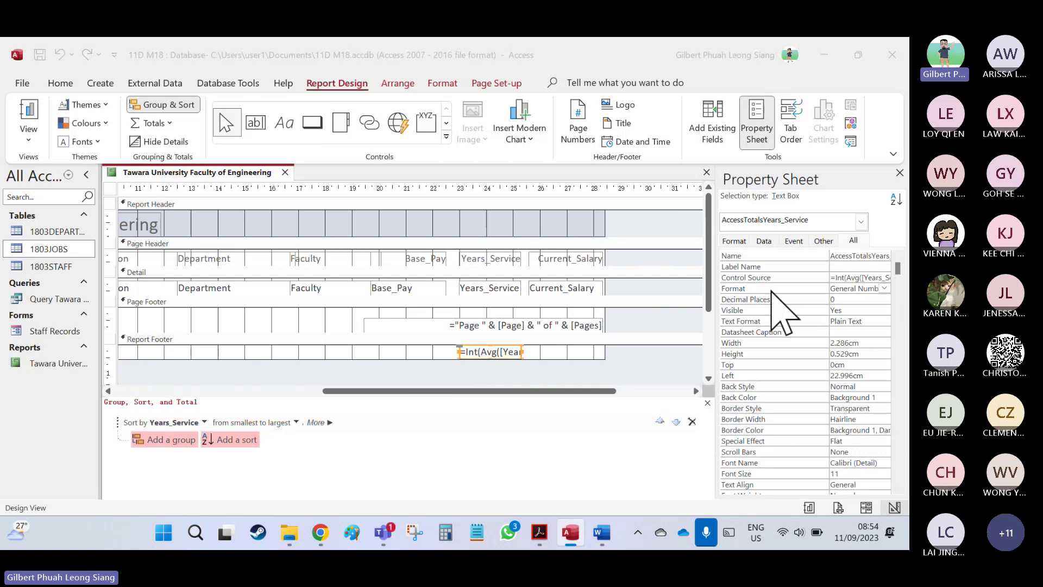
key(alt+Tab)
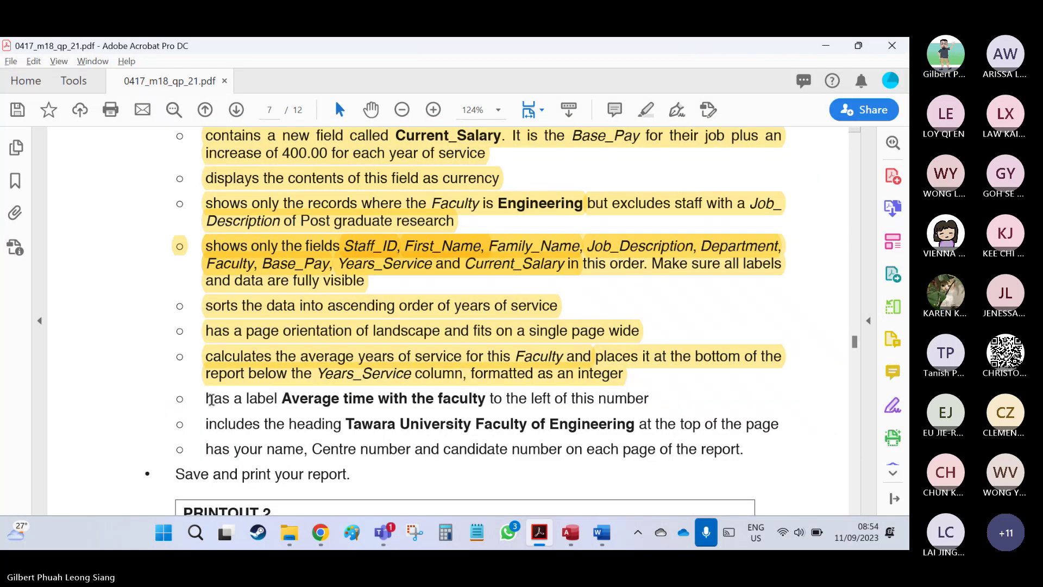
drag(303, 400, 485, 401)
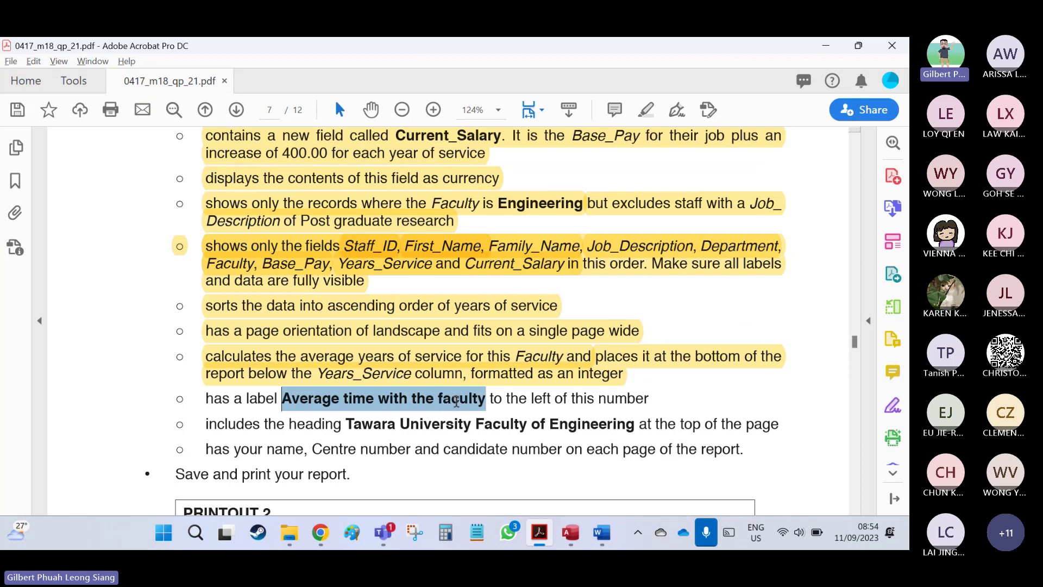
key(ctrl+c)
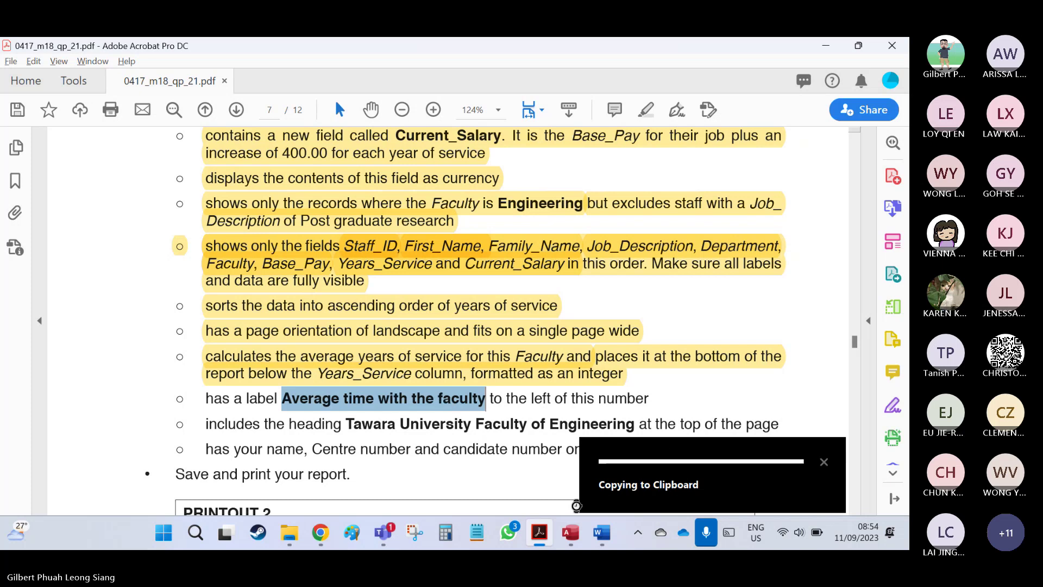
key(alt+Tab)
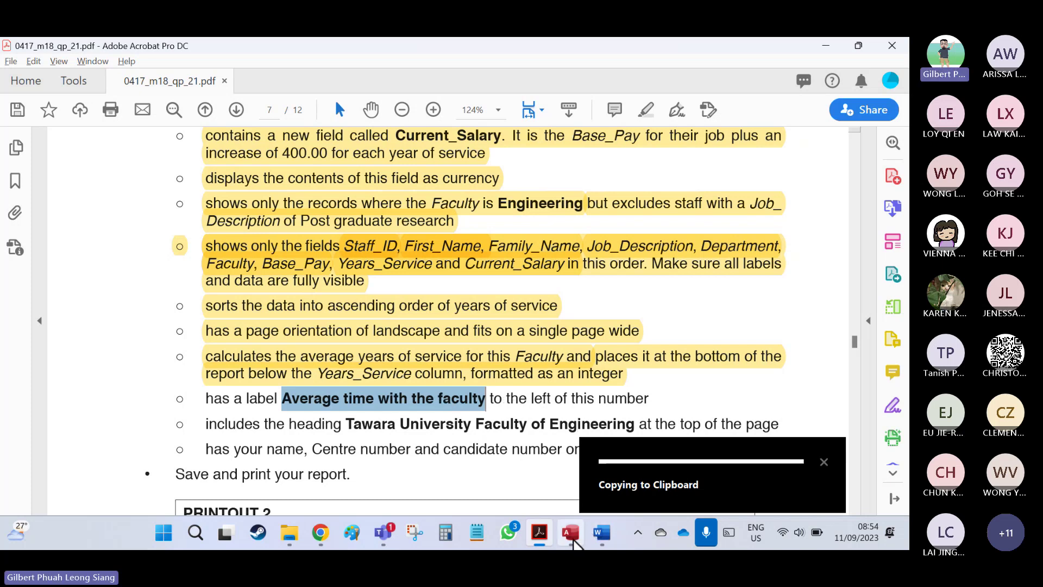
drag(375, 359, 373, 369)
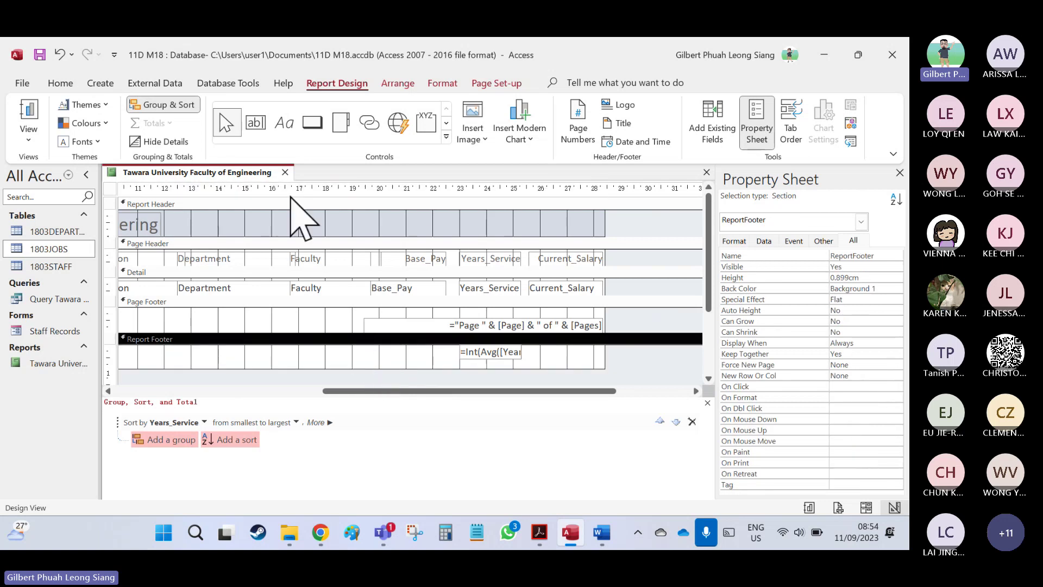
Draw an empty label in the Report Footer and dismiss the Access warning.
click(283, 123)
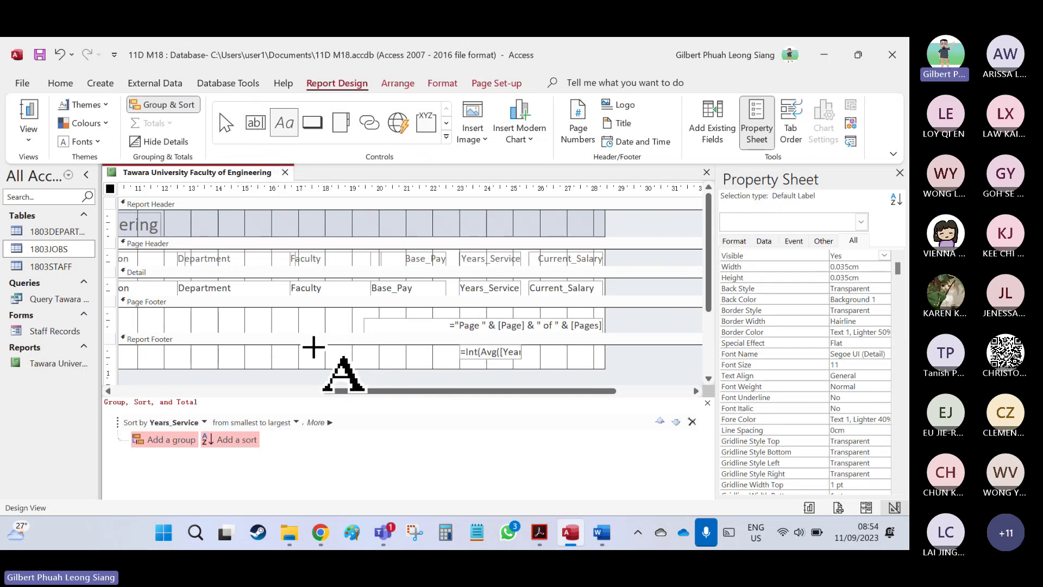
drag(292, 347, 454, 363)
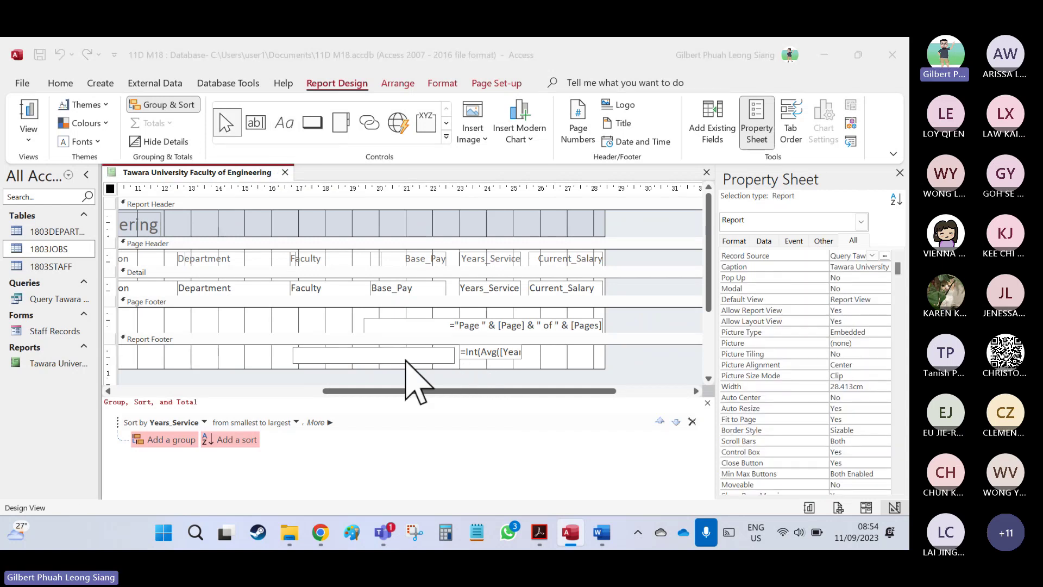
click(413, 313)
click(459, 322)
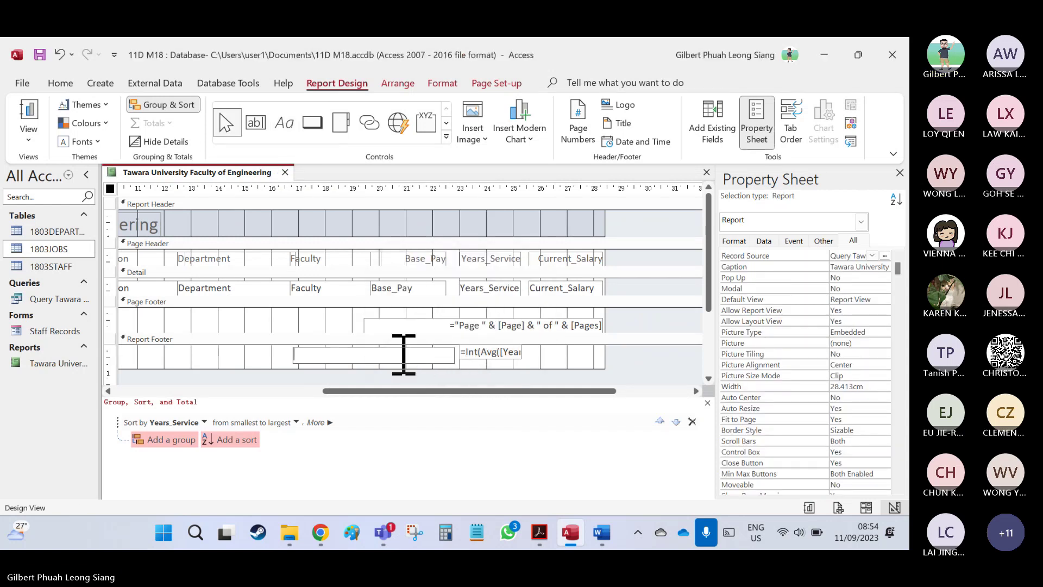
click(292, 354)
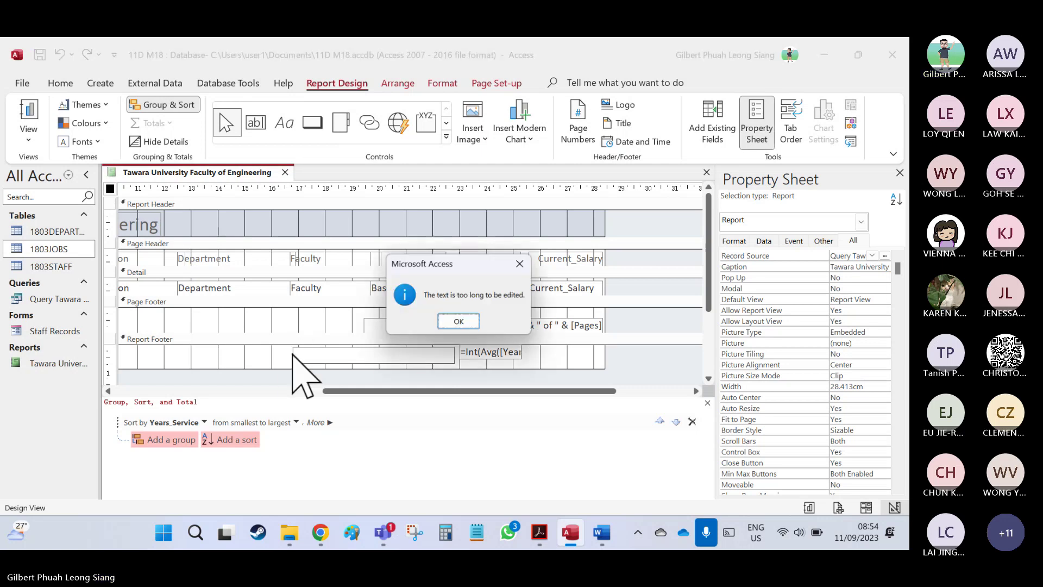
Reselect 'Average time with the faculty' in the PDF and dismiss Access's text-too-long message.
key(alt+Tab)
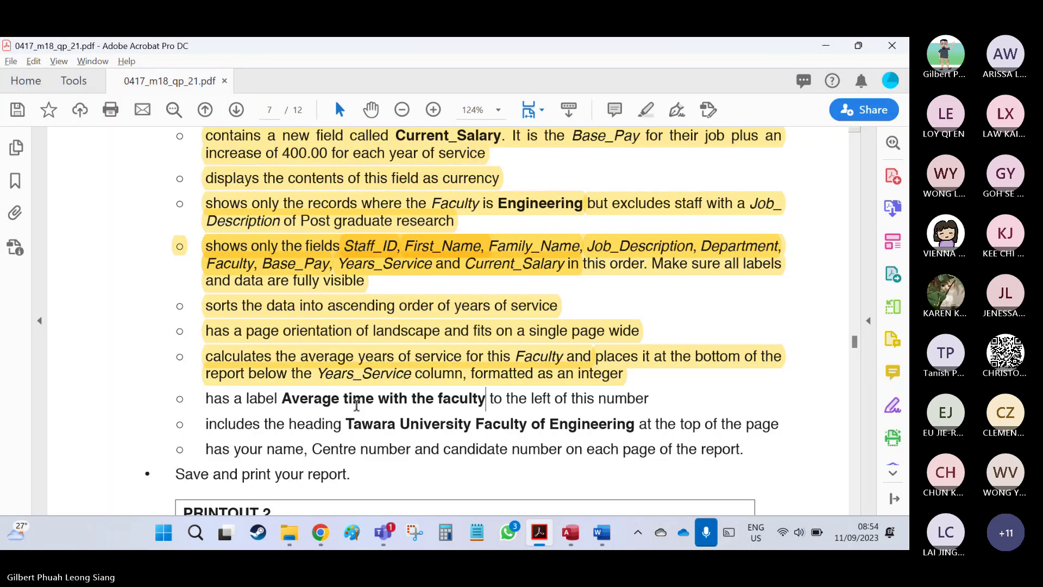
drag(283, 399, 442, 403)
double_click(302, 401)
click(302, 401)
drag(282, 399, 484, 403)
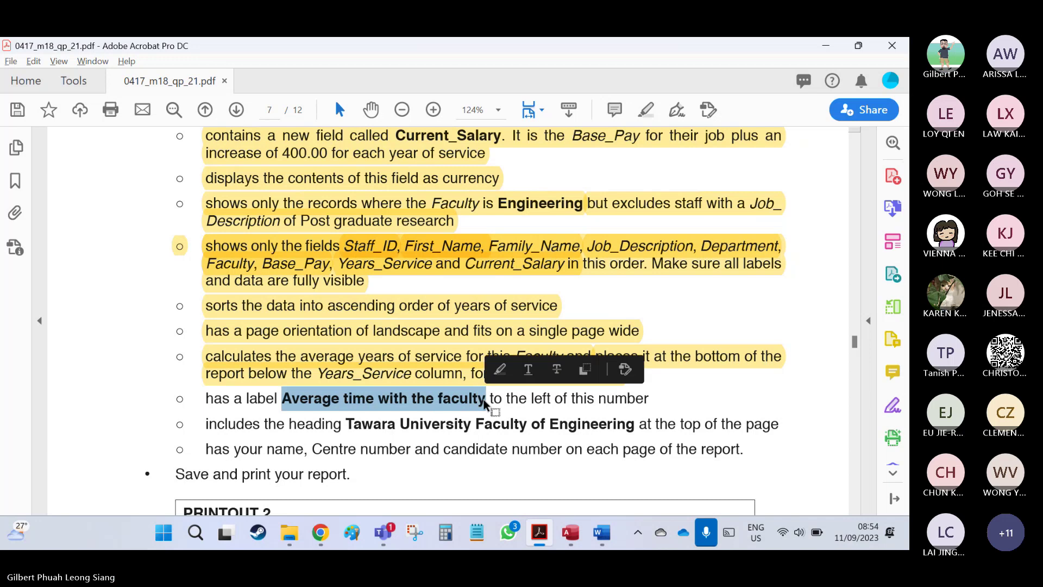
click(570, 533)
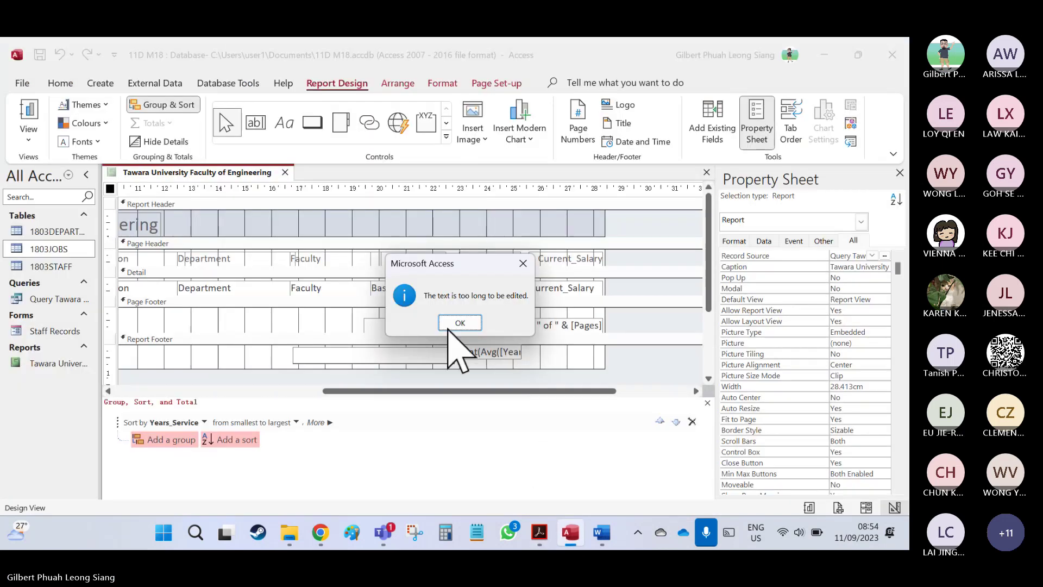
click(456, 325)
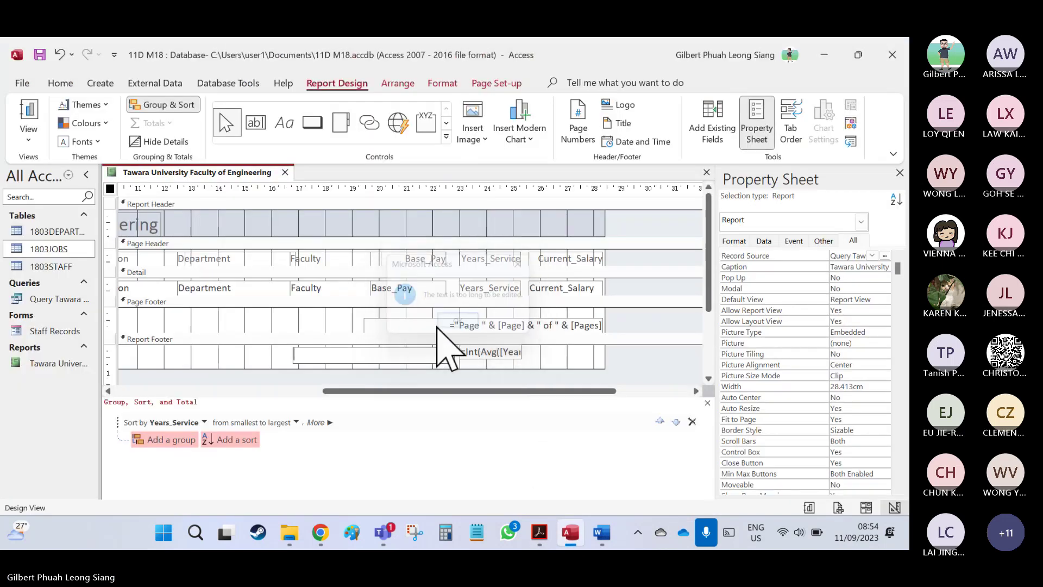
Paste 'Average time with the faculty' into a footer label left of the average, about 5 cm wide.
click(293, 359)
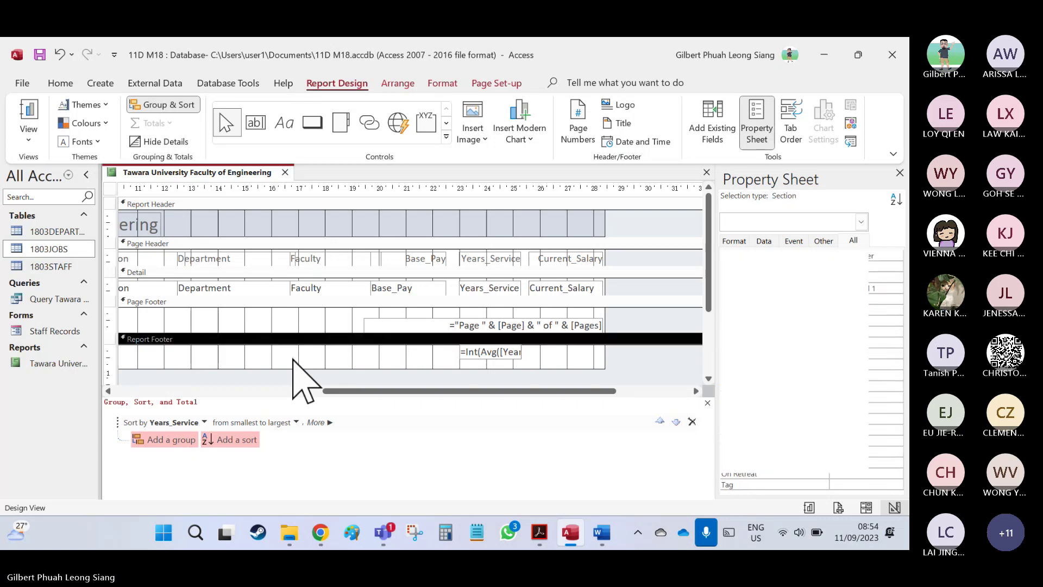
click(257, 122)
click(277, 122)
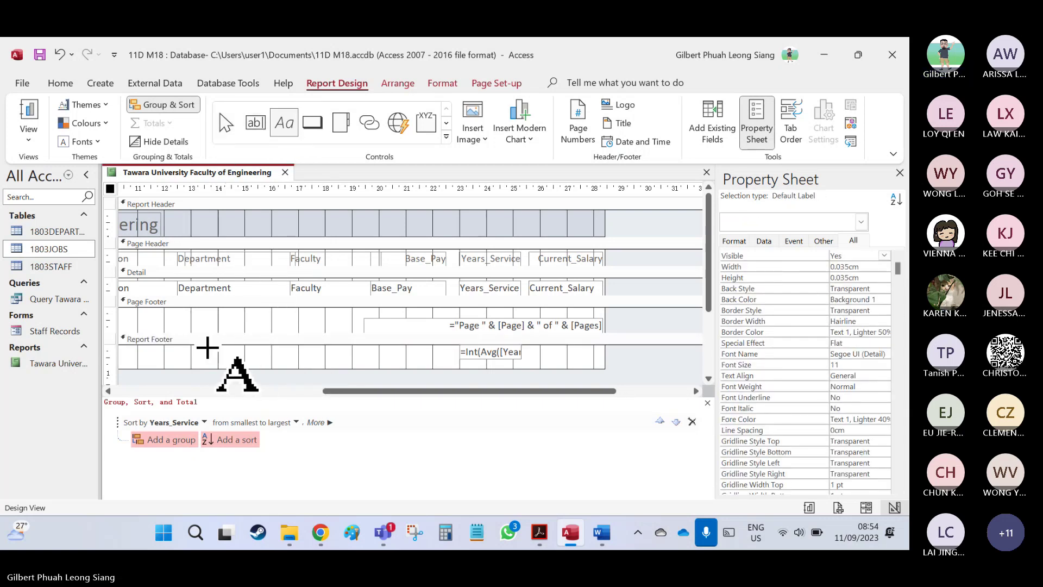
drag(207, 344, 457, 364)
key(ctrl+v)
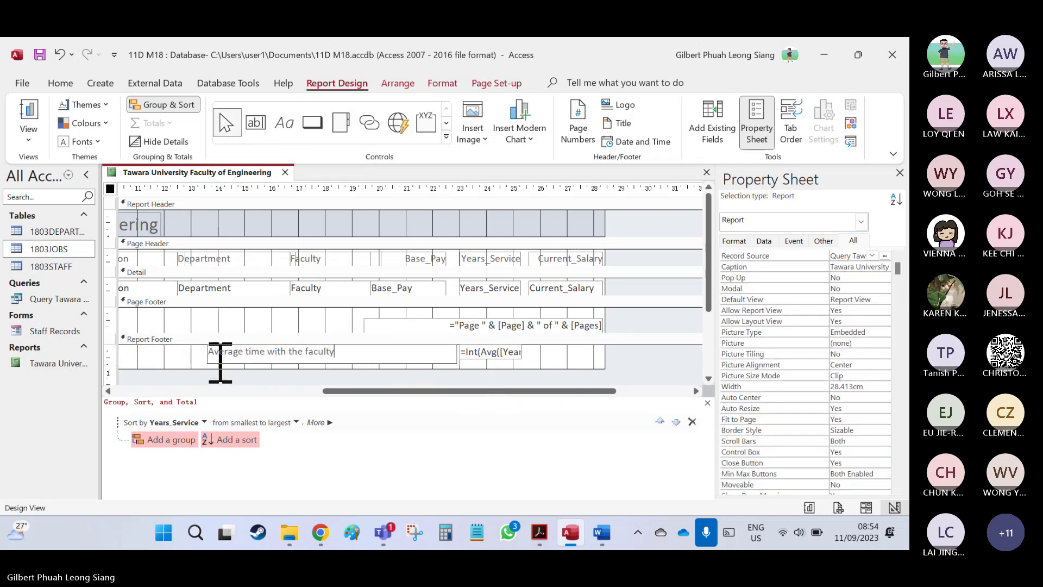
click(185, 356)
click(228, 358)
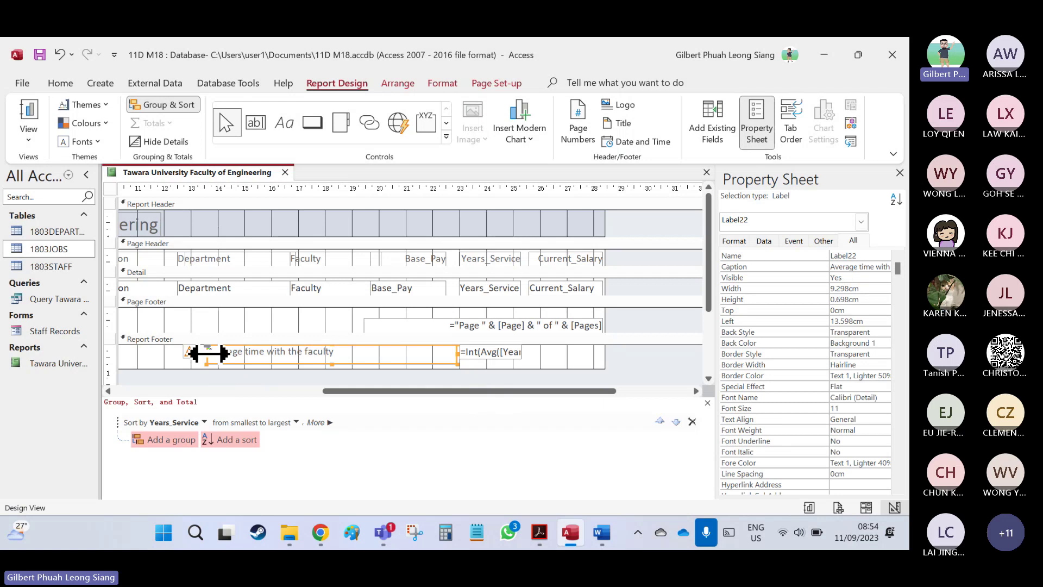
drag(208, 354, 327, 354)
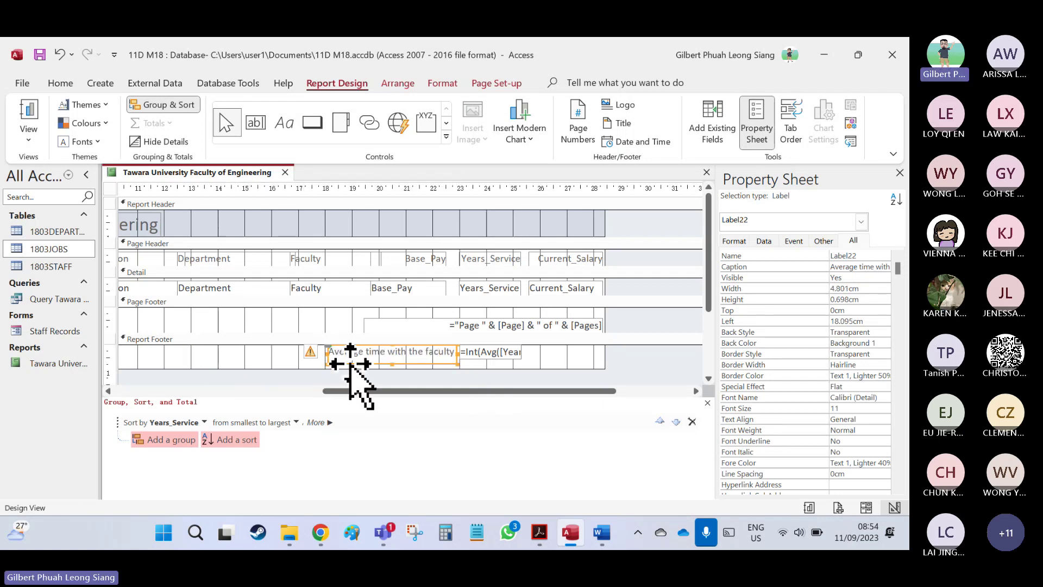
Select the requirement about the label wording in the question paper.
click(257, 360)
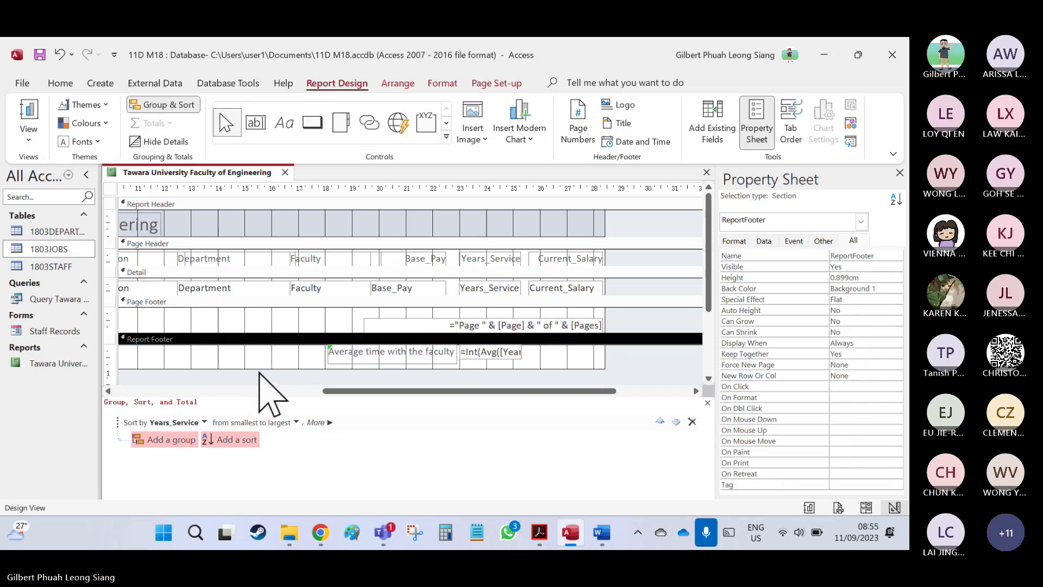
key(alt+Tab)
drag(648, 402, 781, 426)
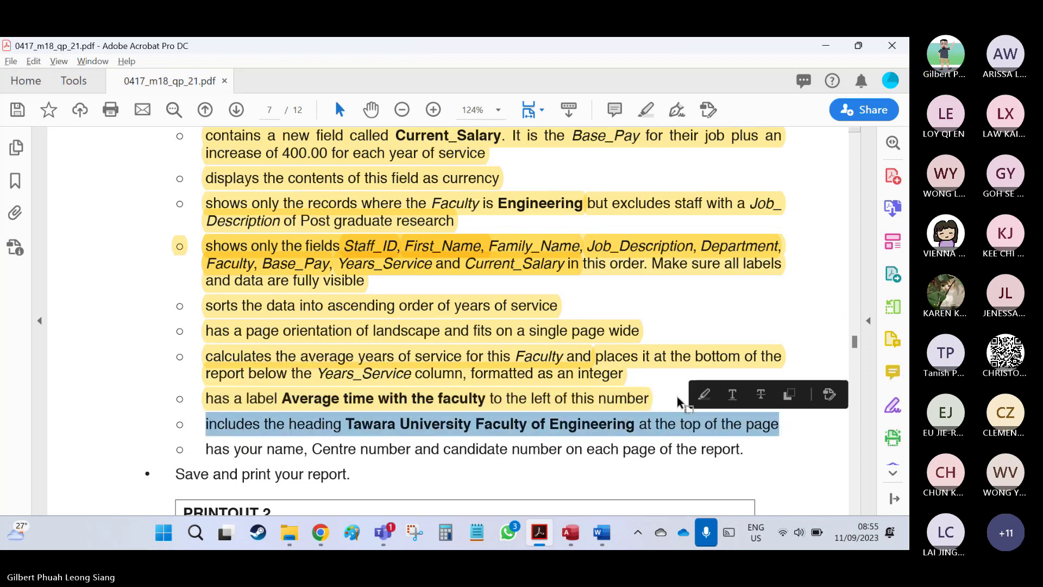
Highlight the Tawara University Faculty of Engineering heading requirement in yellow.
key(alt+Tab)
drag(361, 390, 124, 393)
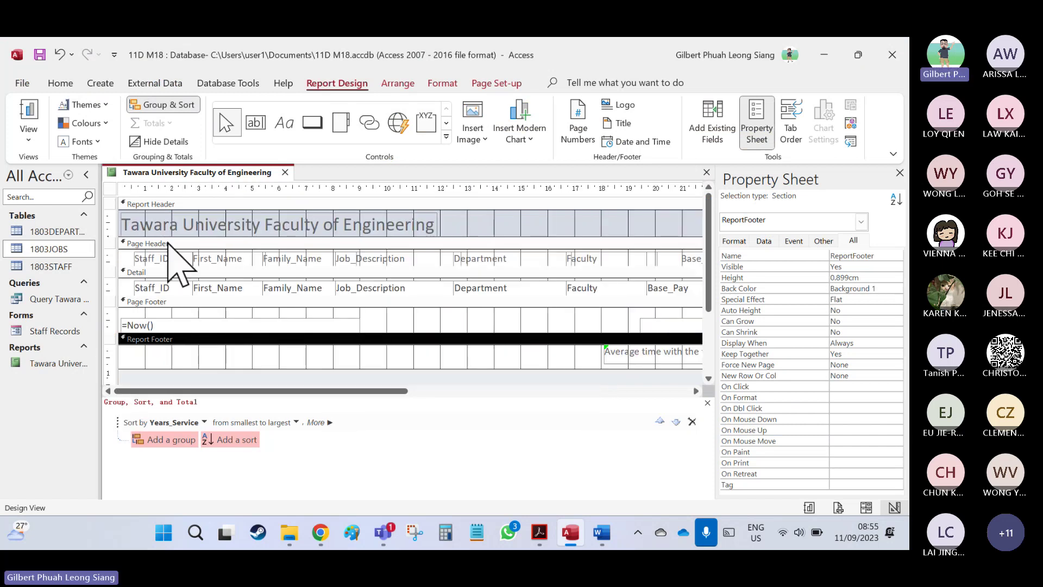
key(alt+Tab)
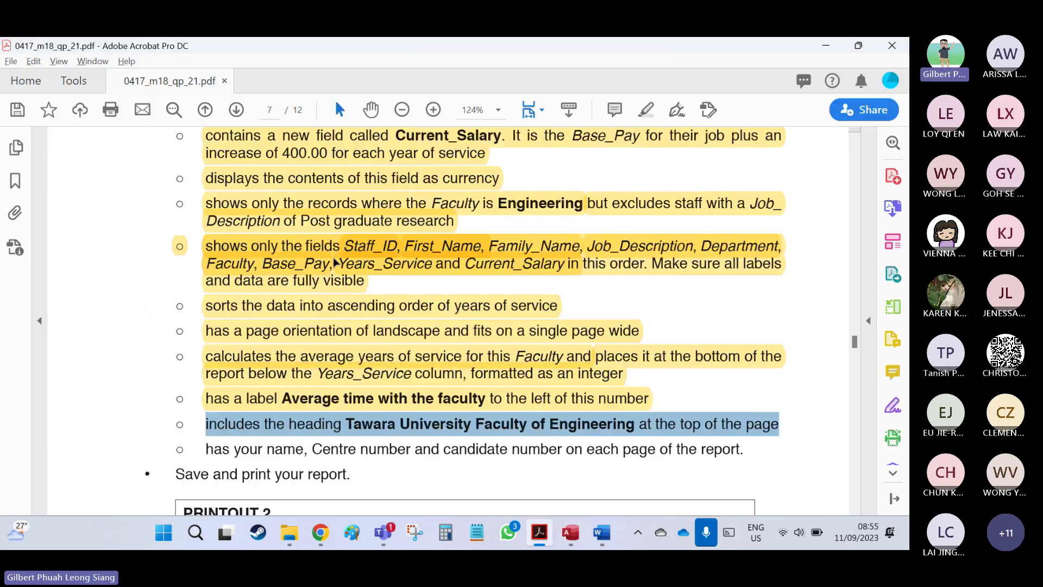
right_click(361, 435)
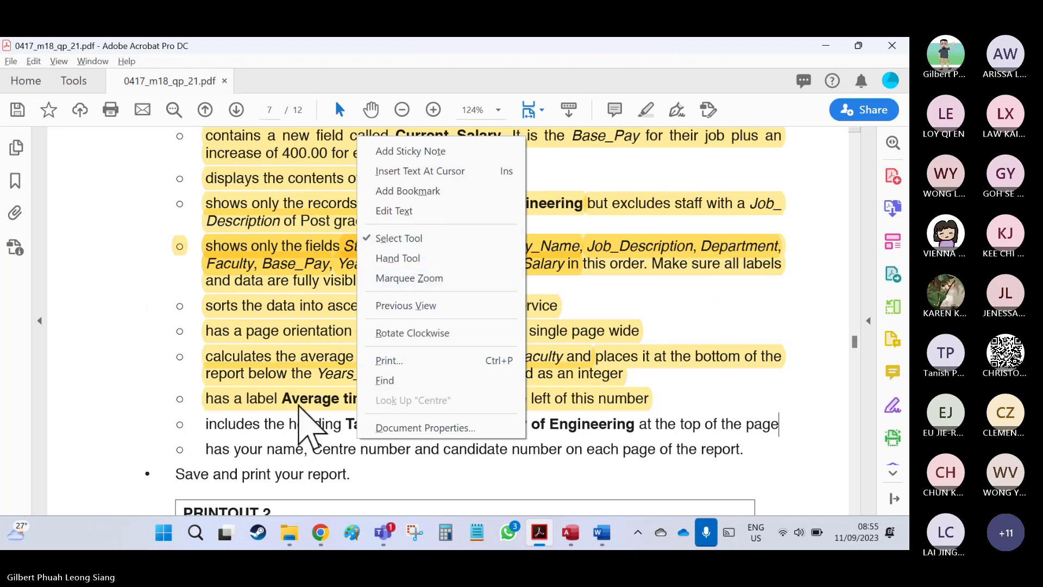
click(260, 425)
drag(202, 424, 782, 427)
click(705, 395)
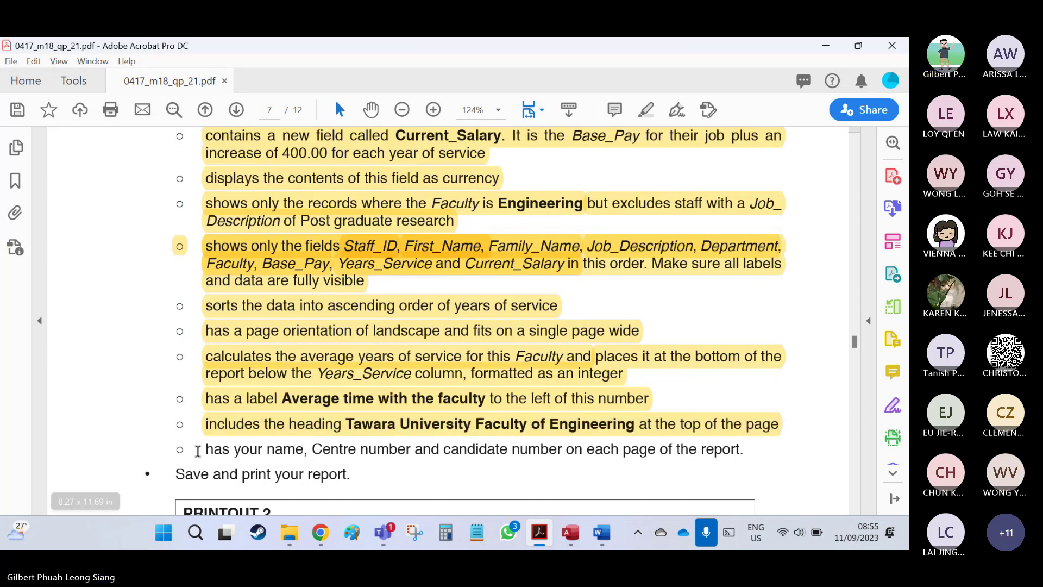
Select the name and candidate-number requirement, compare with the design, and return to Access.
drag(205, 449, 717, 452)
key(alt+Tab)
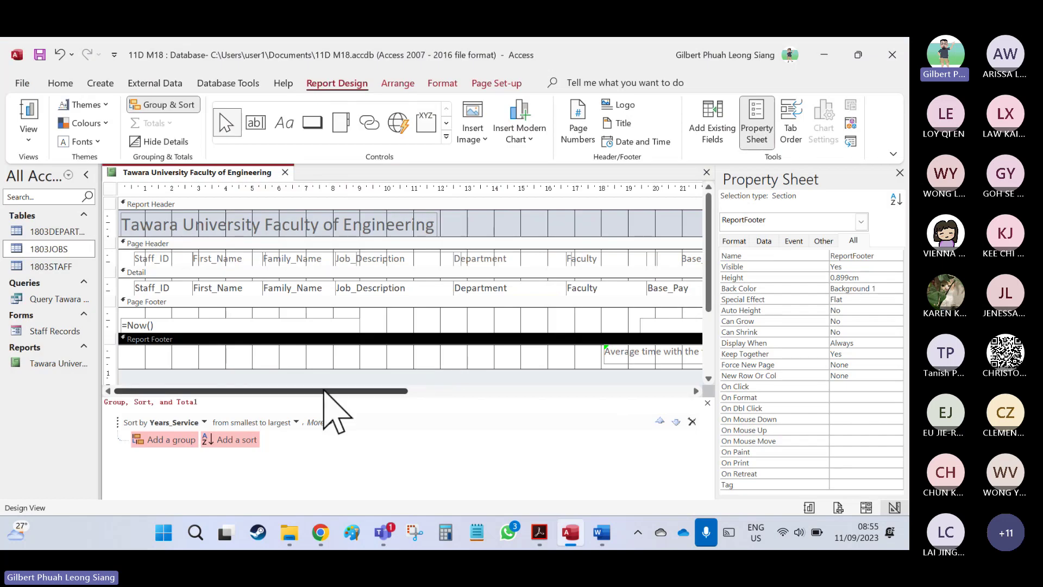
drag(328, 390, 198, 388)
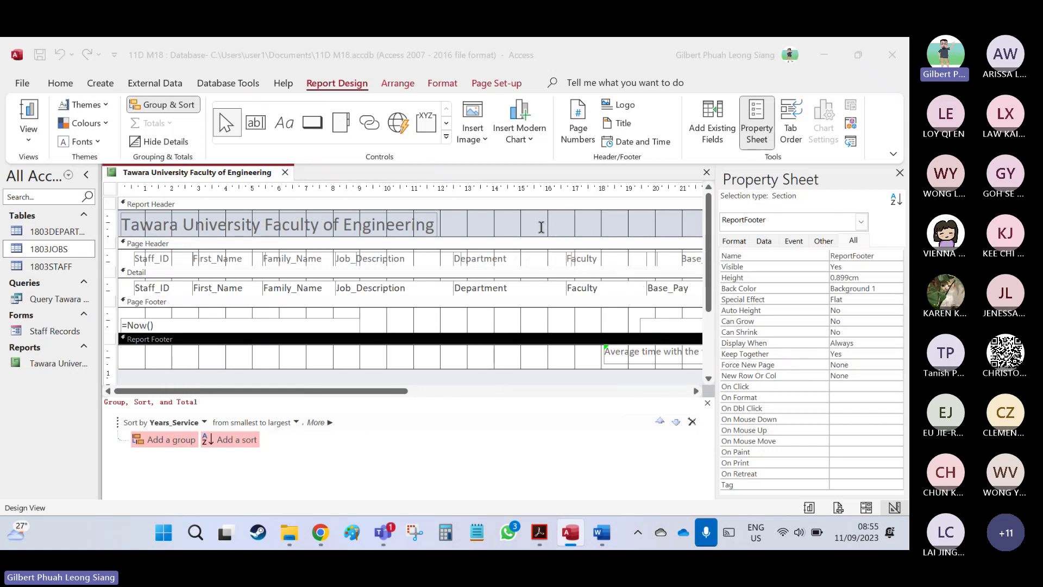
key(alt+Tab)
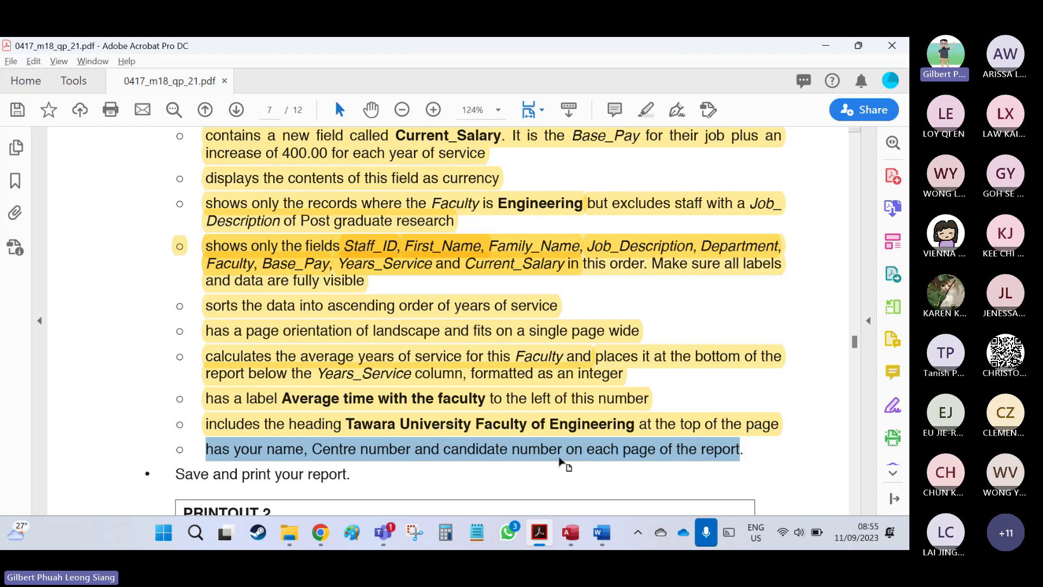
key(alt+Tab)
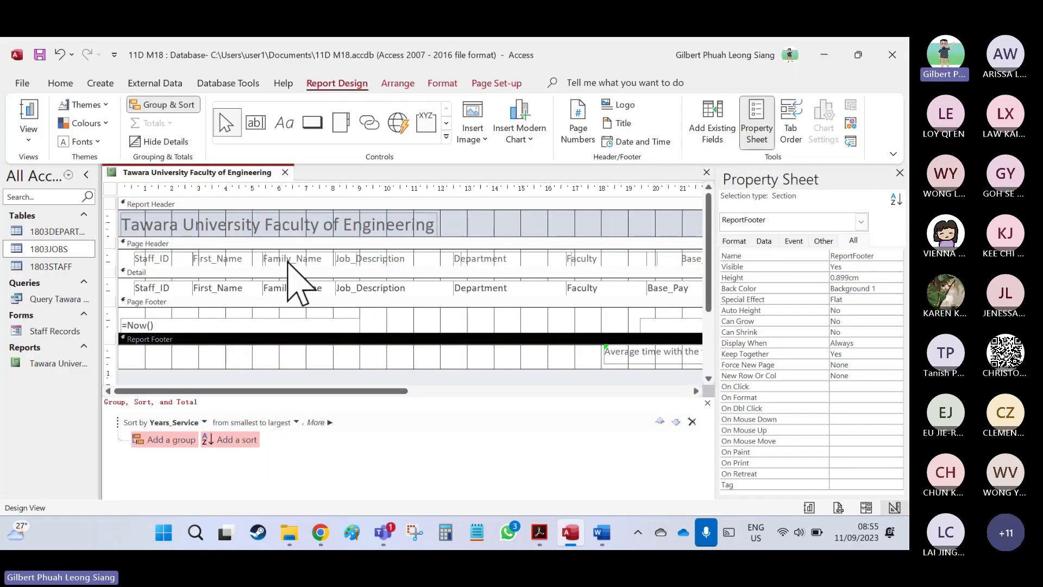
key(alt+Tab)
click(567, 451)
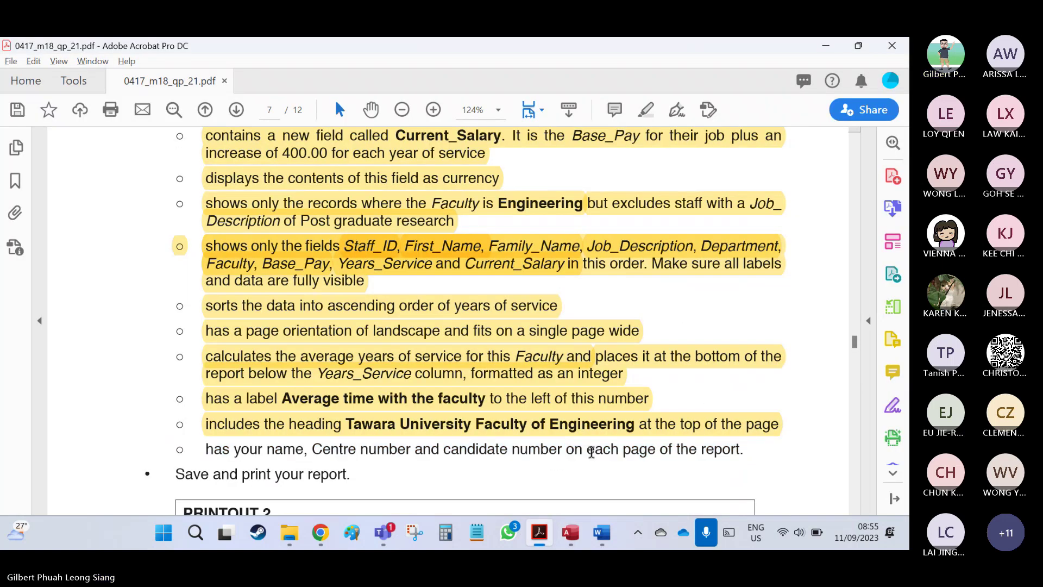
drag(595, 450, 717, 455)
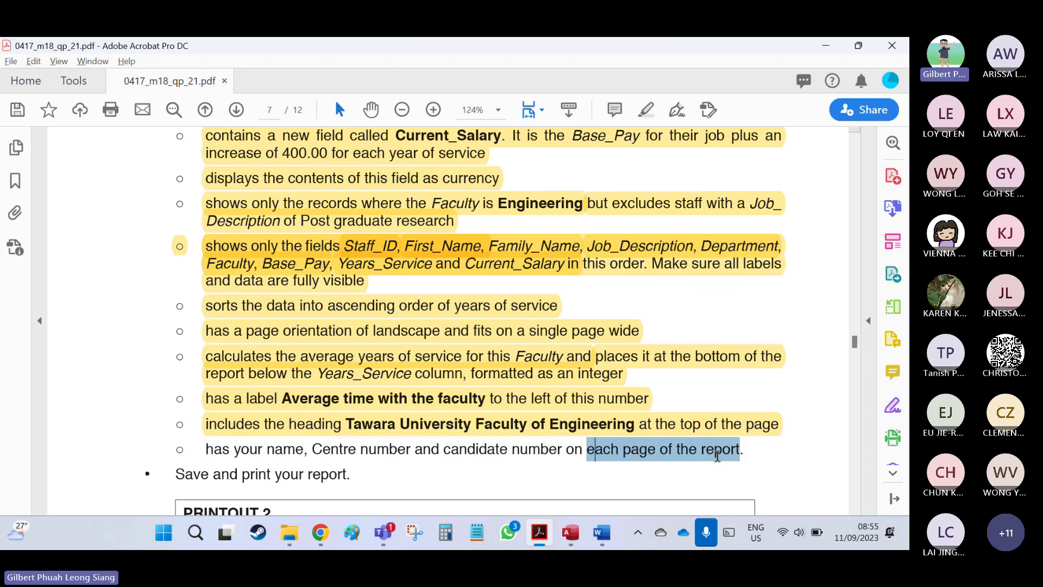
click(716, 455)
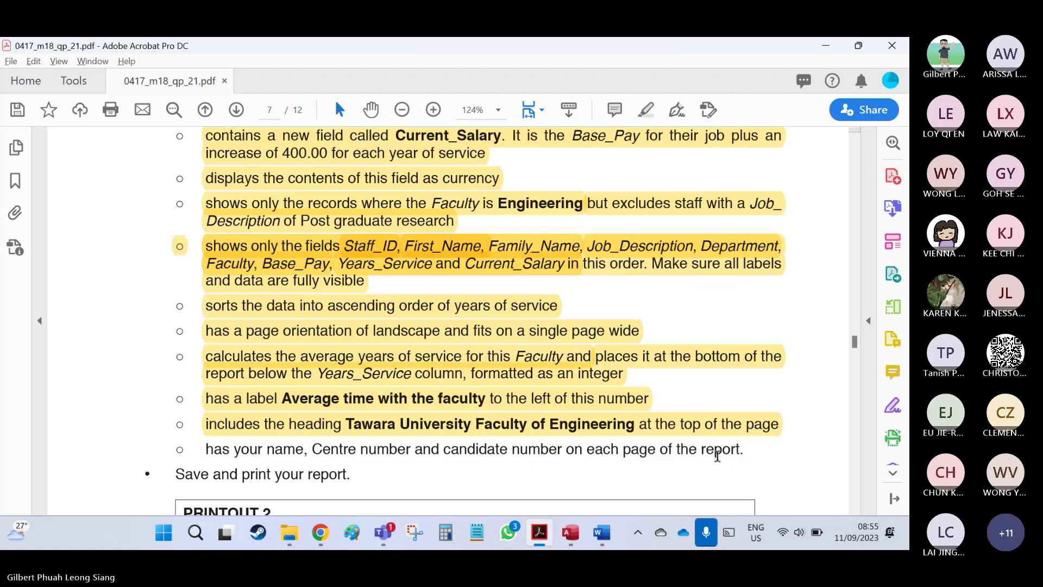
key(alt+Tab)
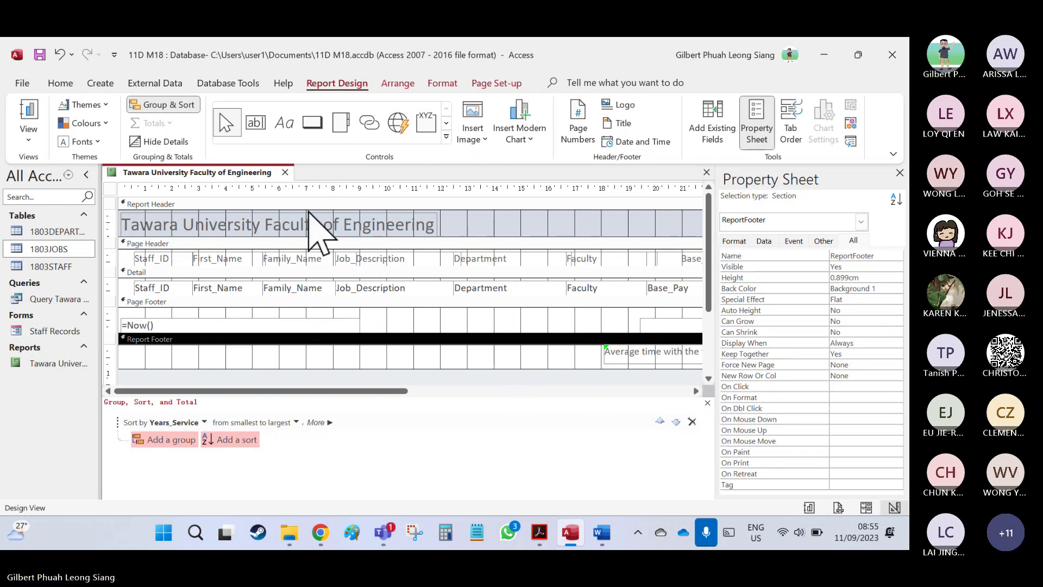
Add a centred Page Footer label holding the candidate's name, centre and candidate numbers.
click(279, 120)
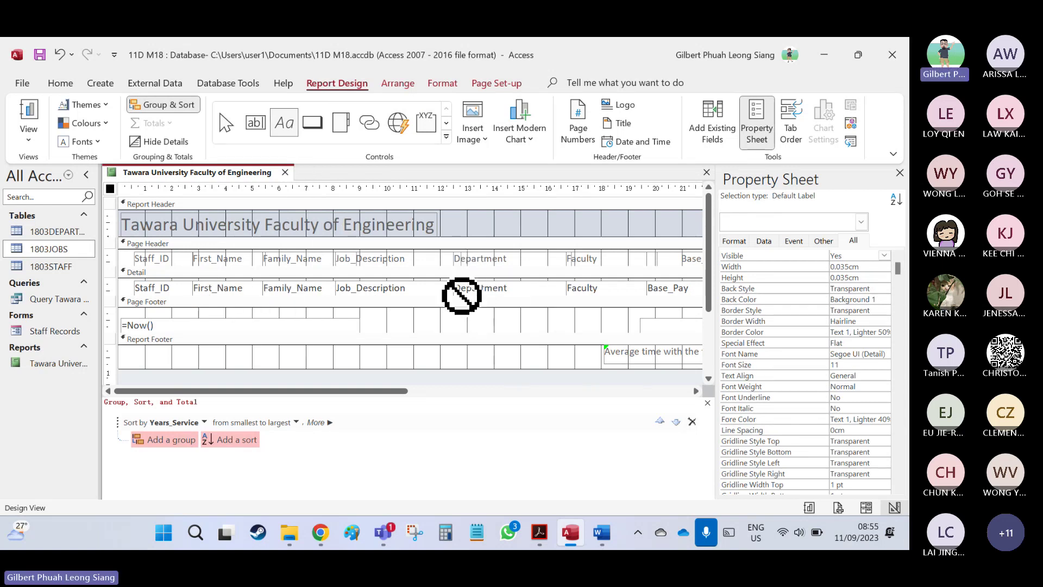
drag(372, 315, 626, 329)
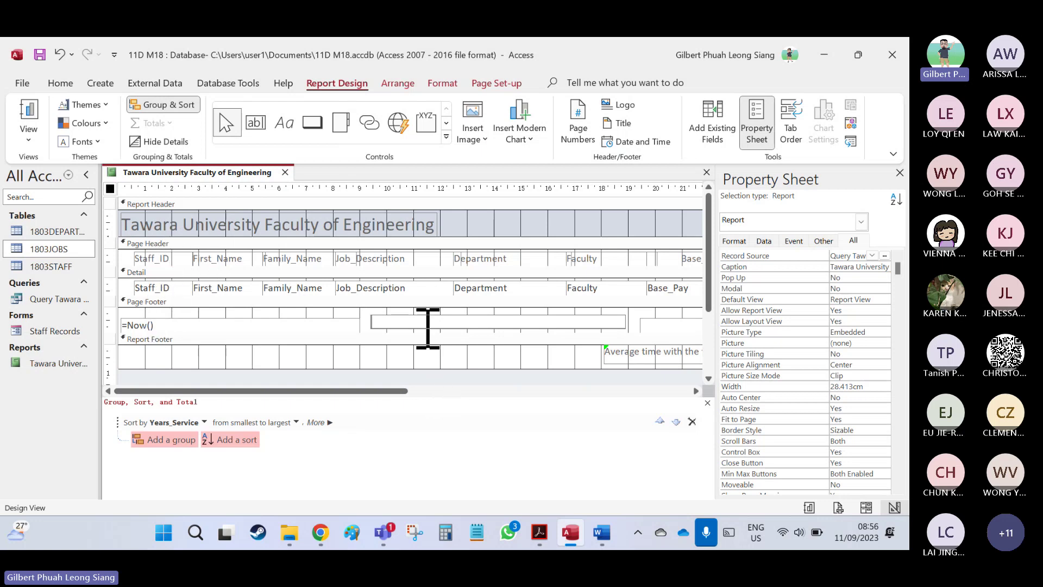
text(Gilbert)
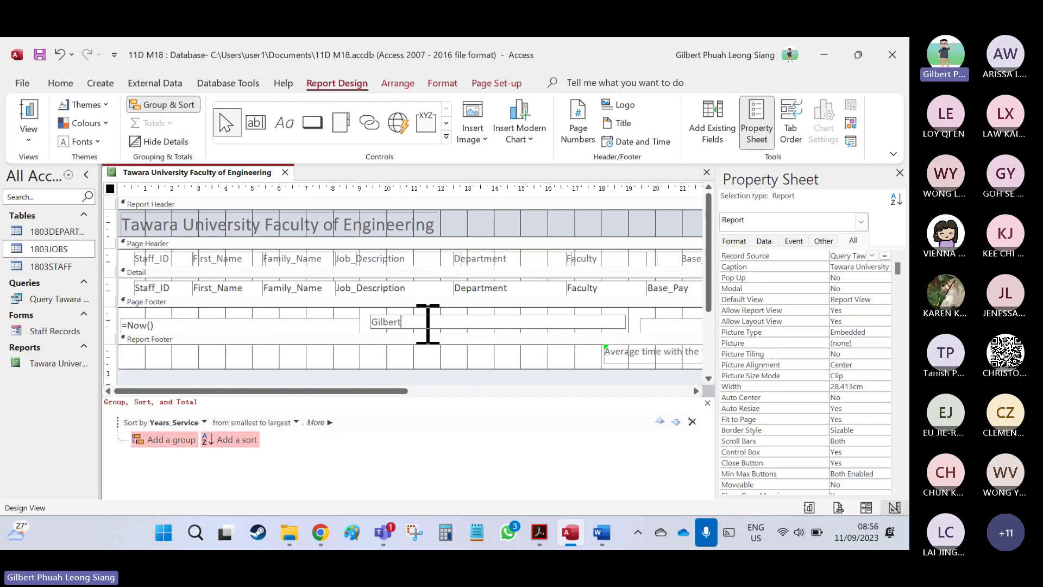
text( Phuah MY)
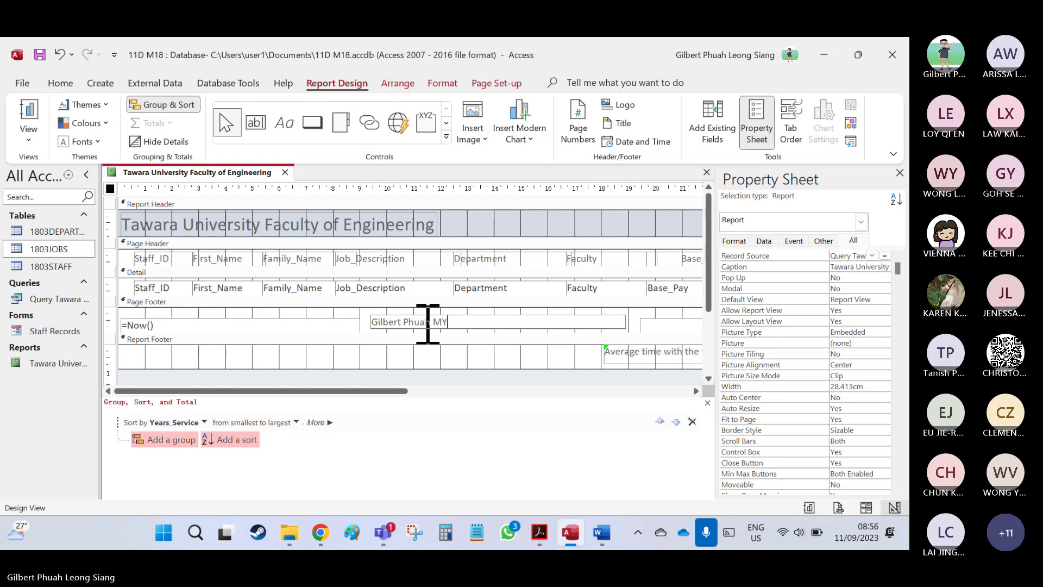
text(961 0000)
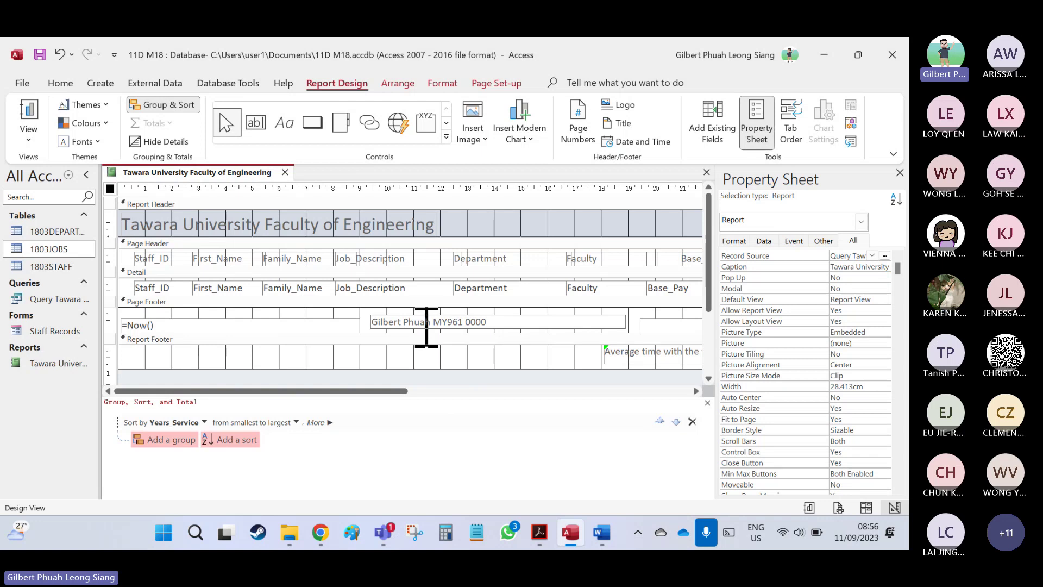
click(466, 360)
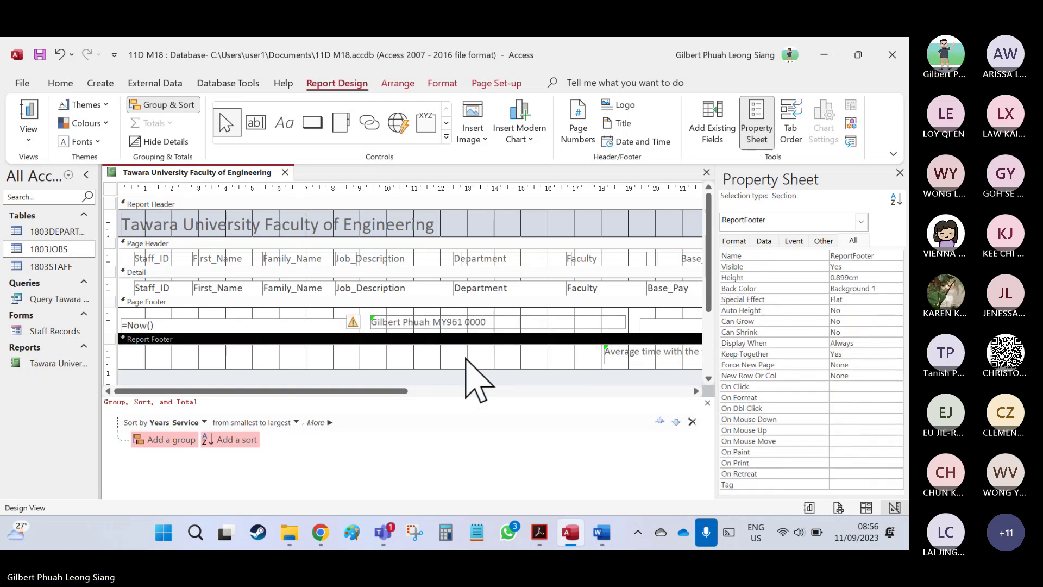
key(alt+Tab)
Highlight the name and candidate-number requirement line in yellow.
scroll(431, 363, down, 3)
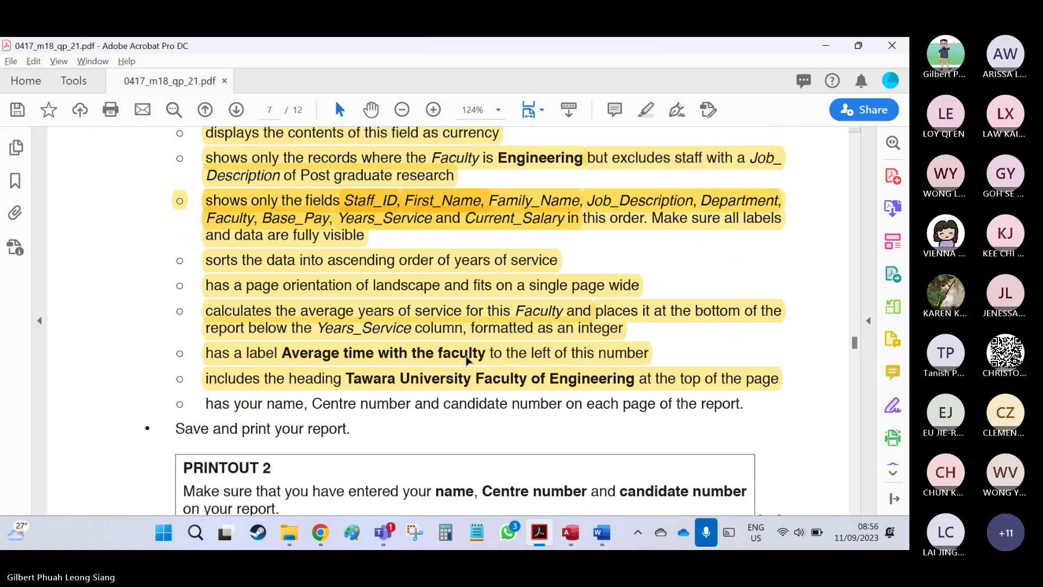
drag(747, 363, 214, 359)
click(219, 329)
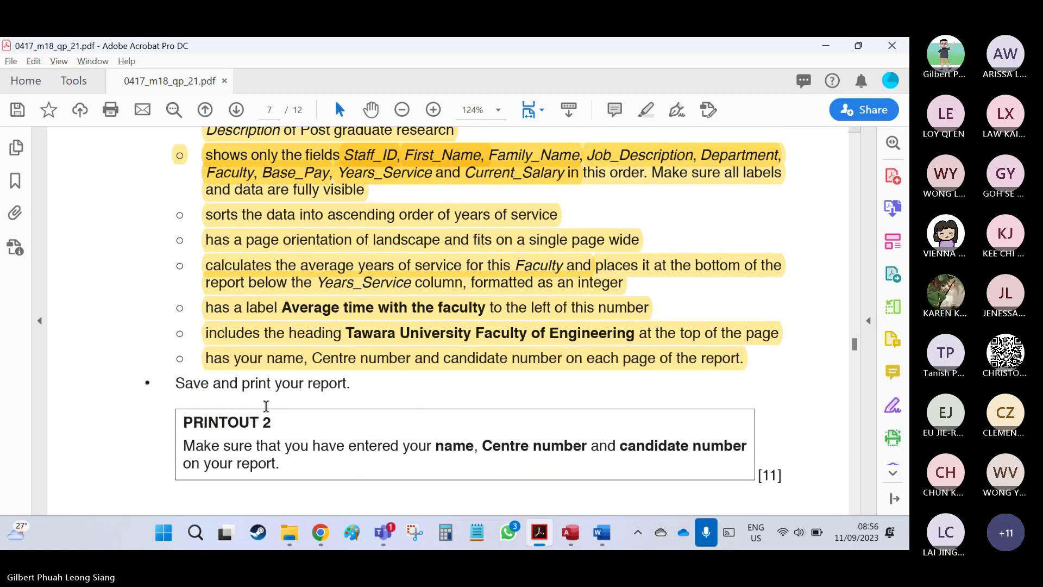
scroll(274, 419, down, 2)
drag(201, 318, 293, 323)
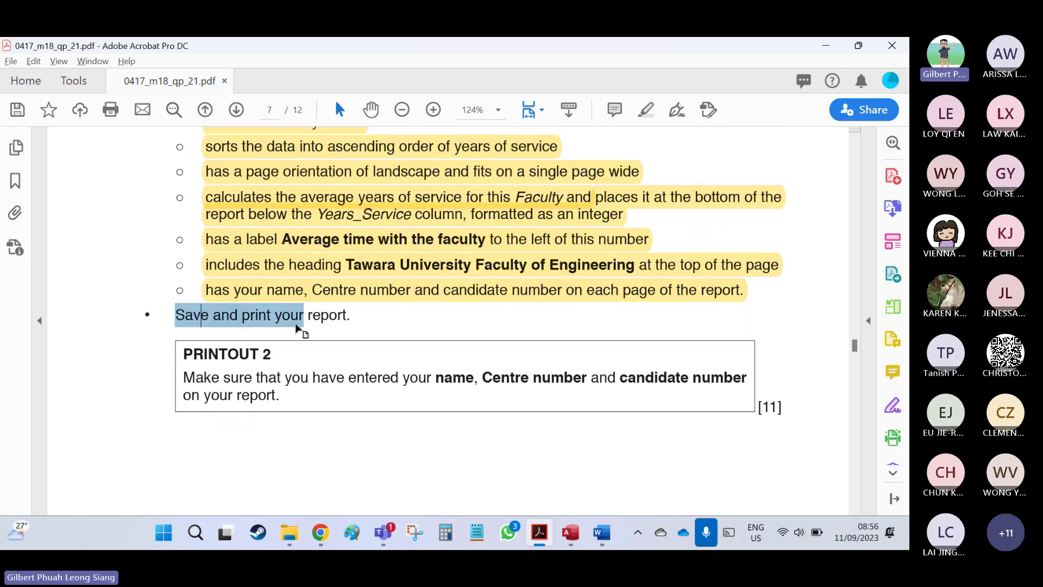
key(alt+Tab)
Inspect both pages of Print Preview, ending with 'Average time with the faculty' 9.
right_click(239, 173)
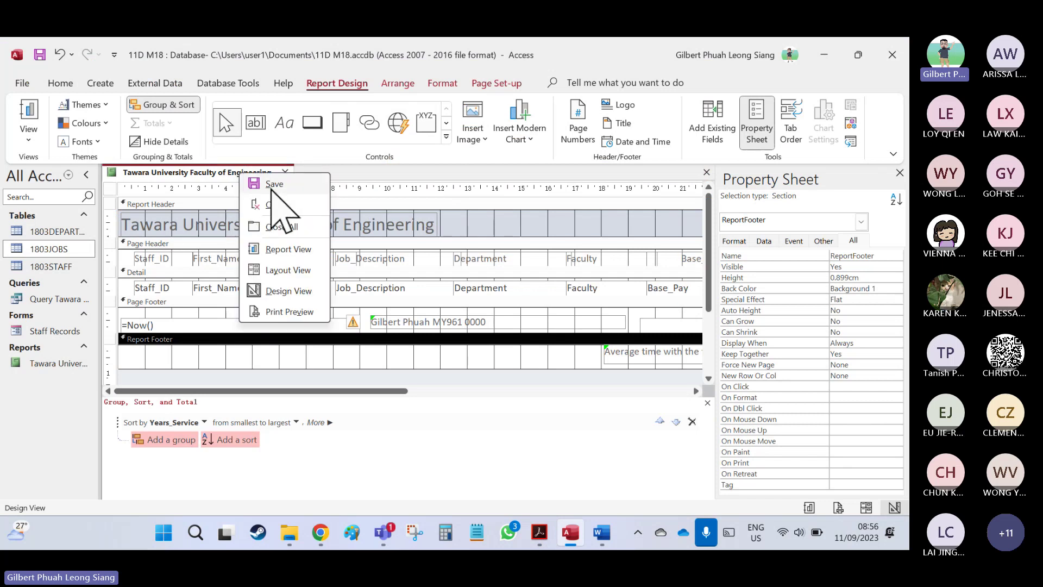
key(Escape)
click(28, 136)
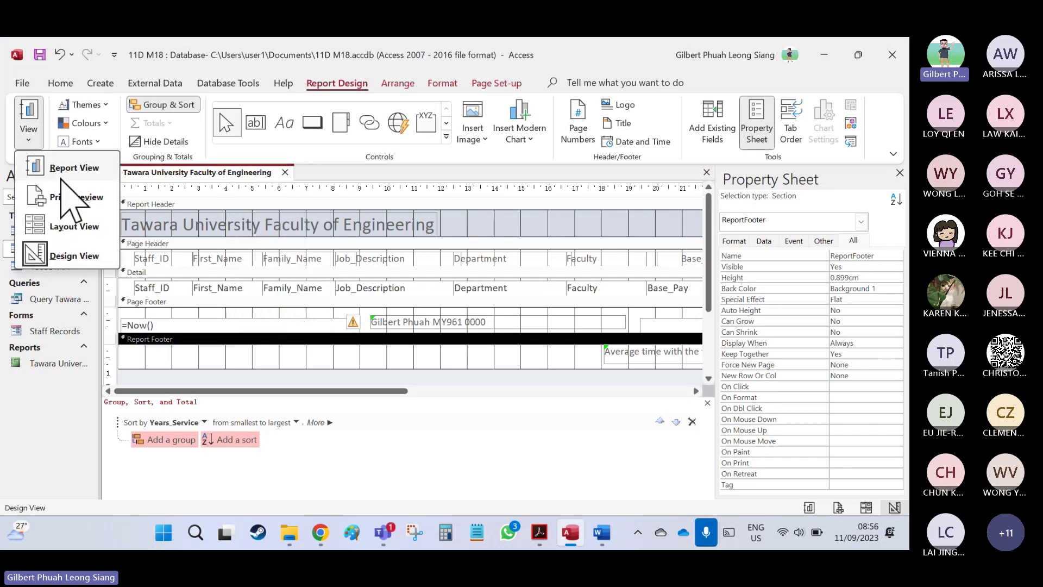
click(71, 197)
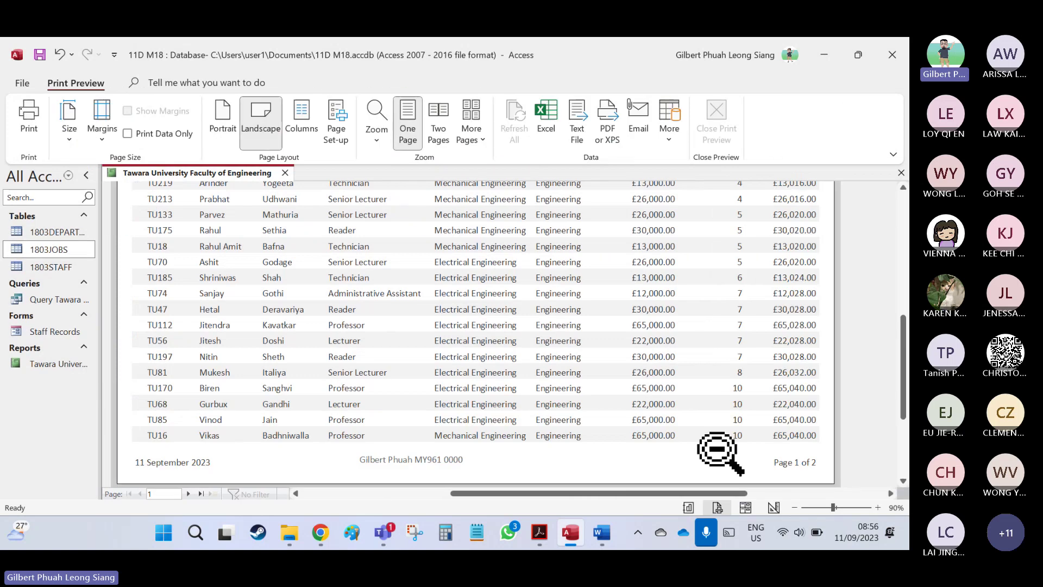
scroll(796, 423, up, 5)
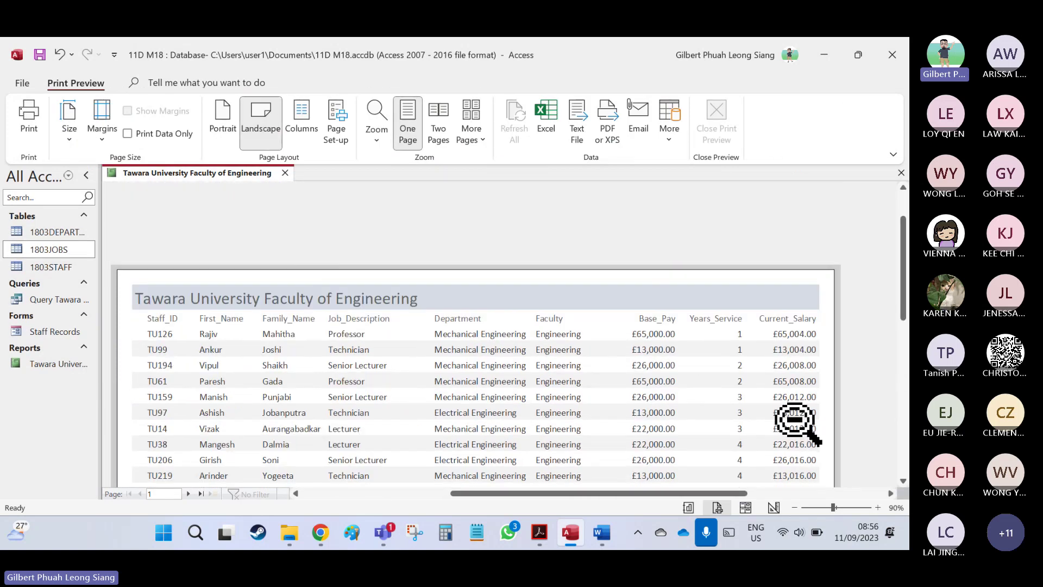
scroll(796, 423, down, 5)
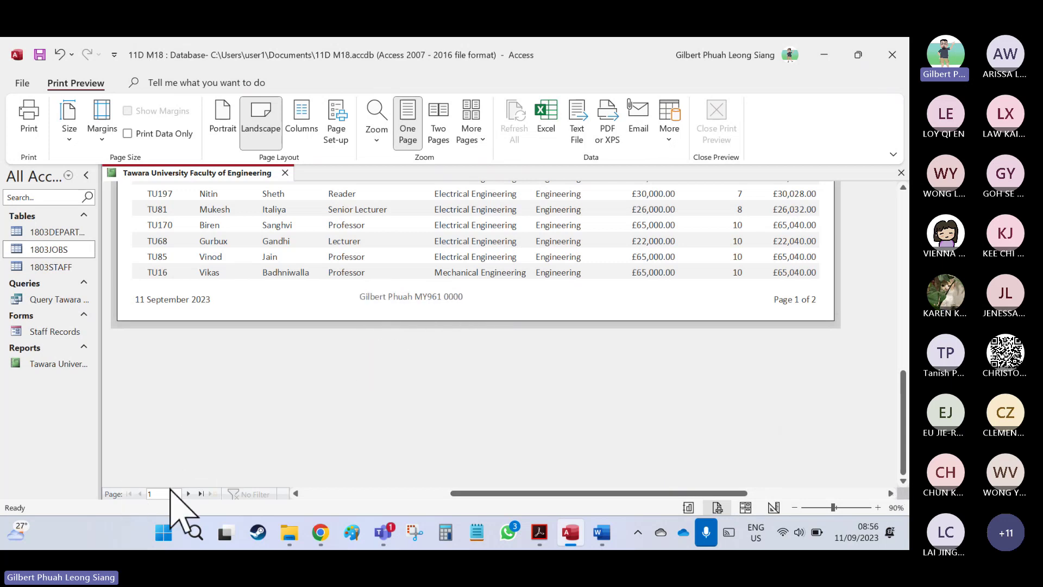
click(188, 493)
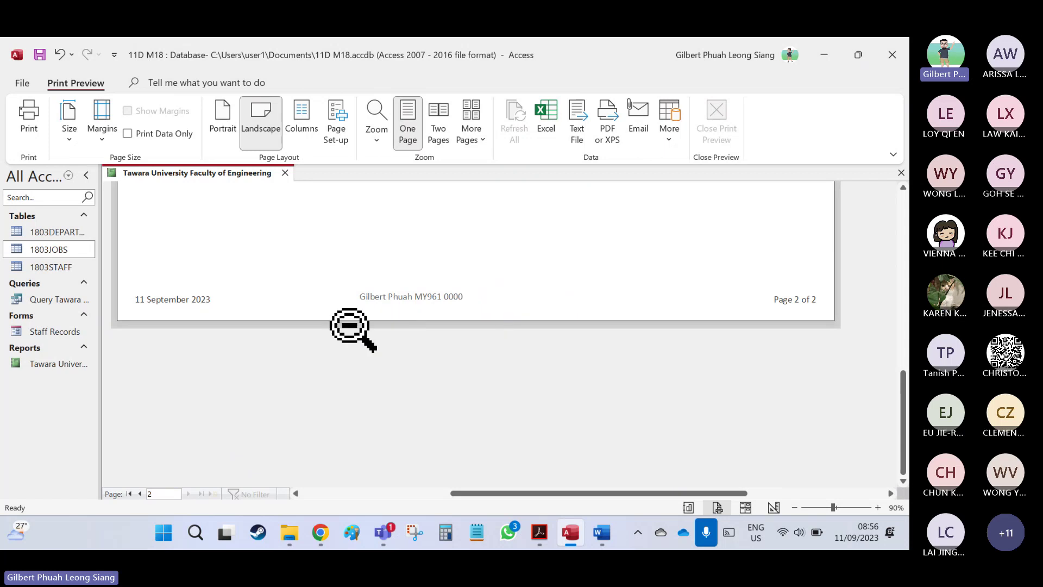
scroll(457, 341, up, 8)
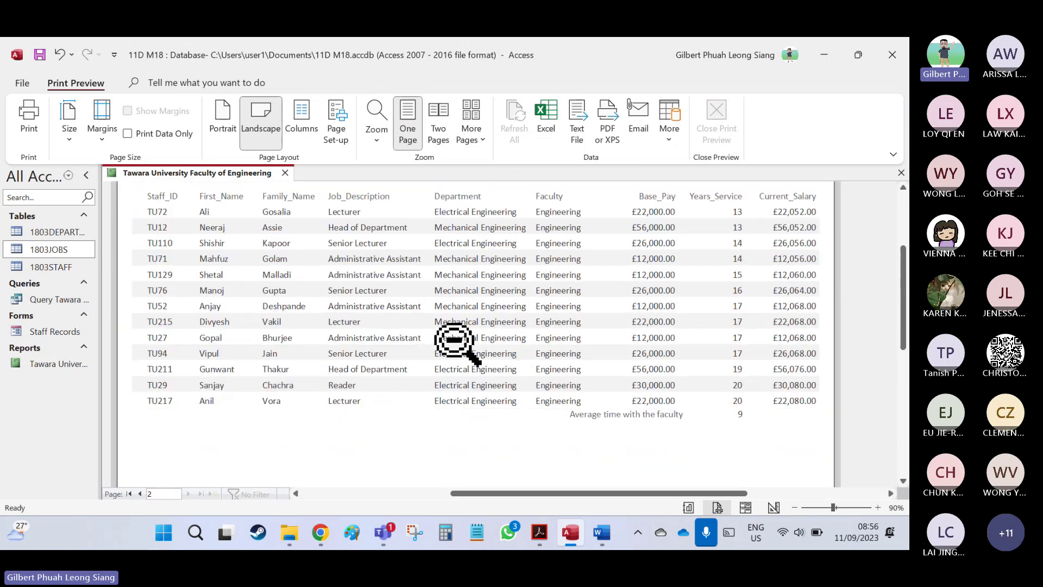
scroll(456, 341, down, 1)
scroll(456, 343, down, 10)
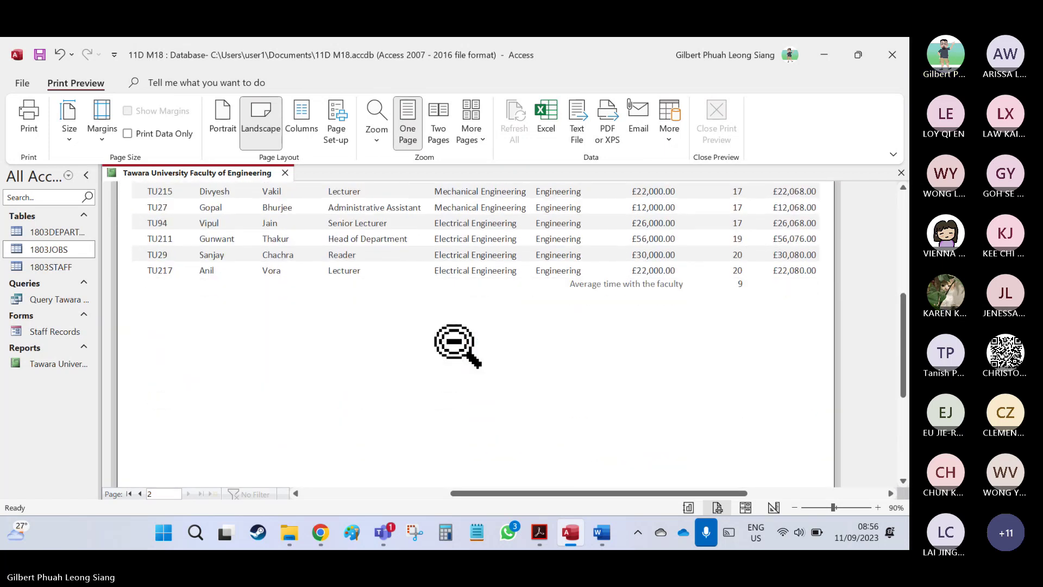
scroll(456, 343, up, 6)
Print the staff report using the Microsoft Print to PDF printer.
scroll(456, 343, up, 6)
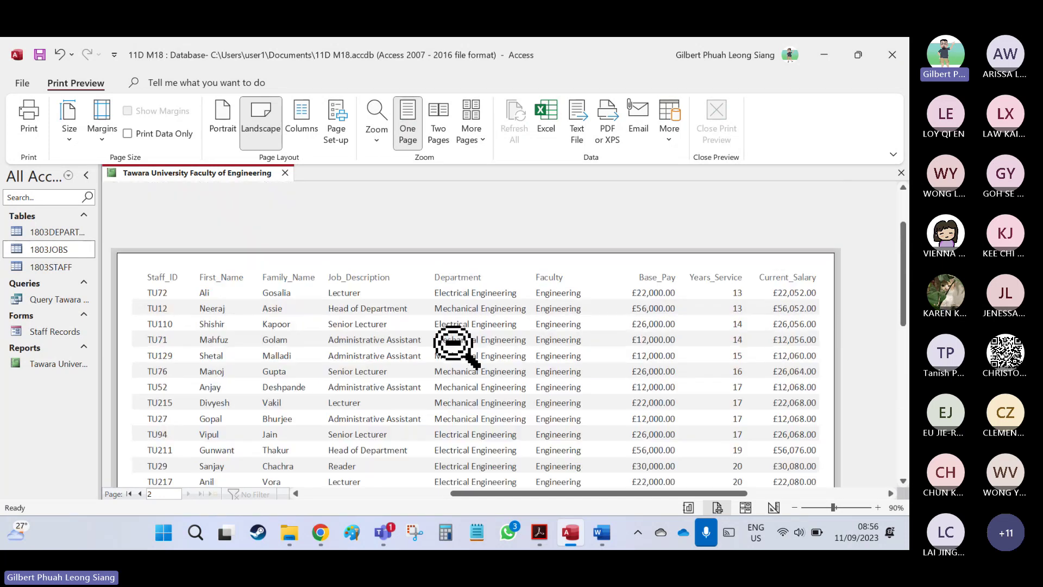
click(22, 83)
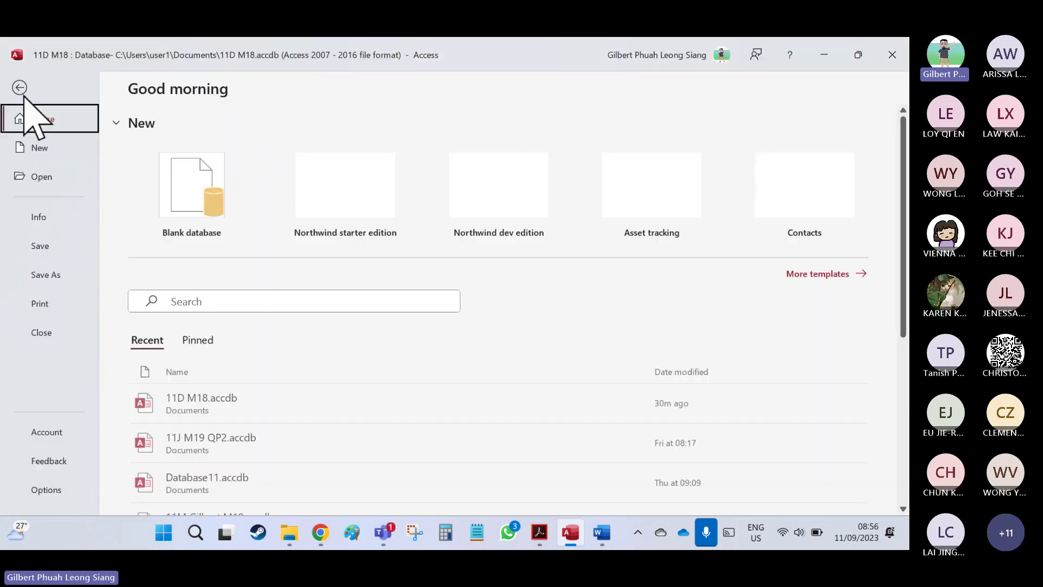
click(46, 305)
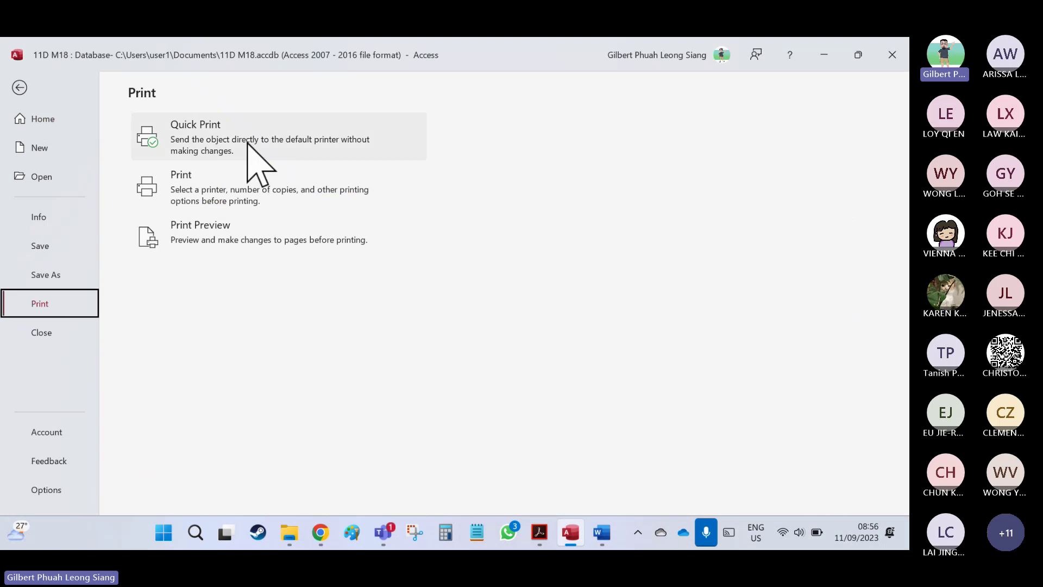
click(256, 187)
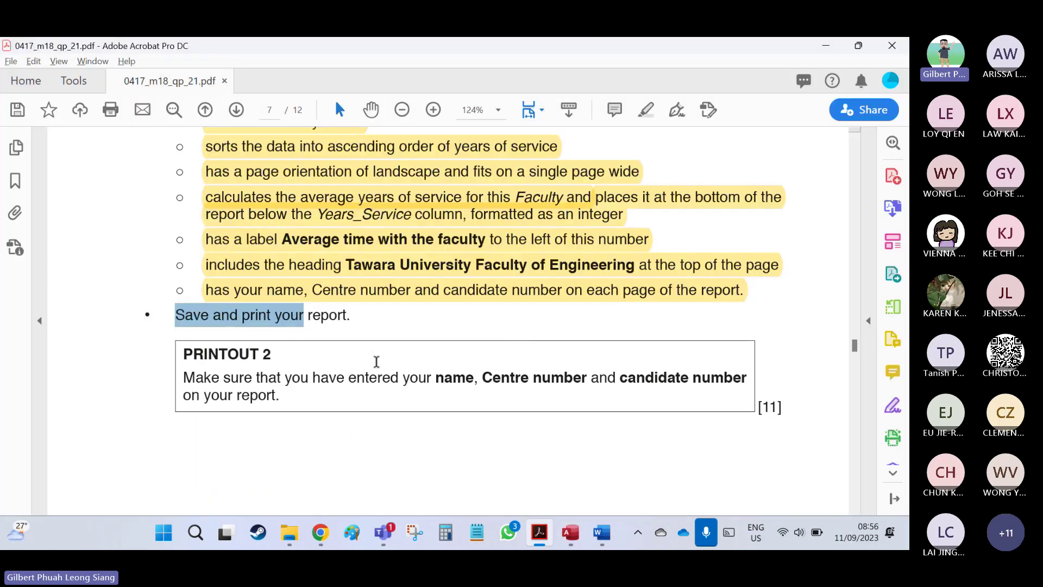
drag(183, 357, 279, 394)
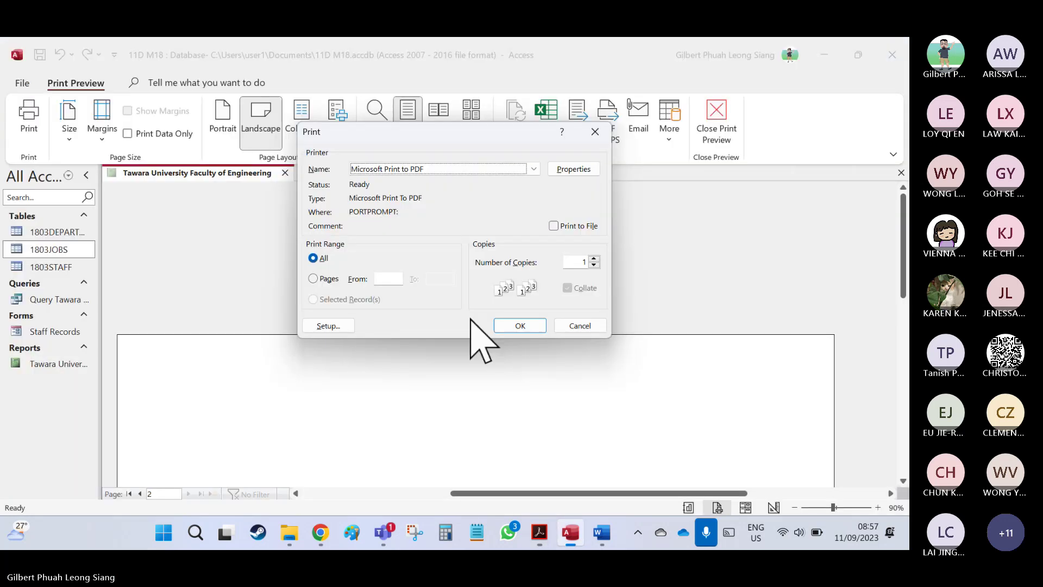
click(513, 325)
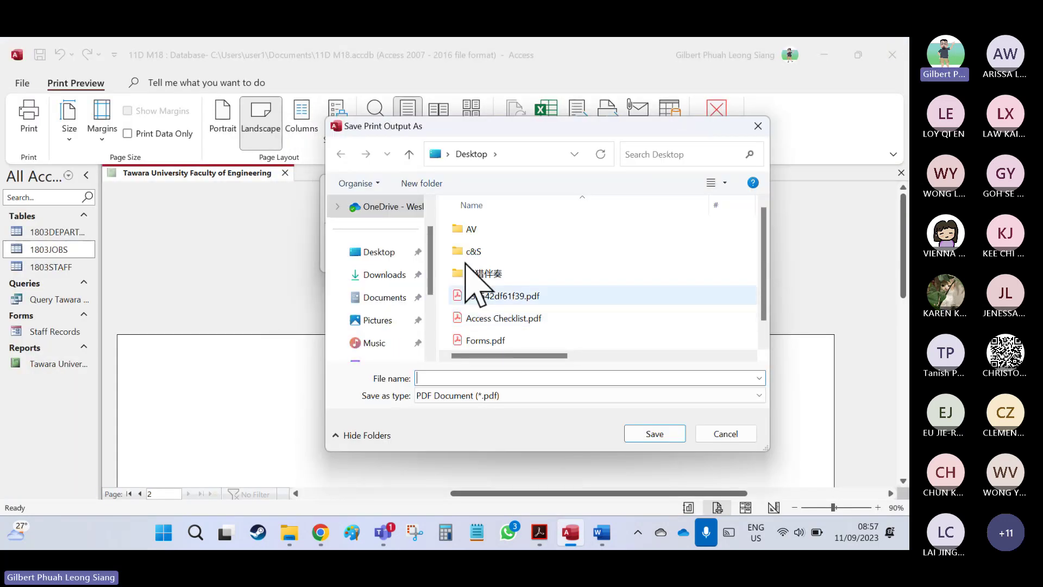
Save the output as 'printout 2' and open printout 2.pdf from the Desktop.
text(pr)
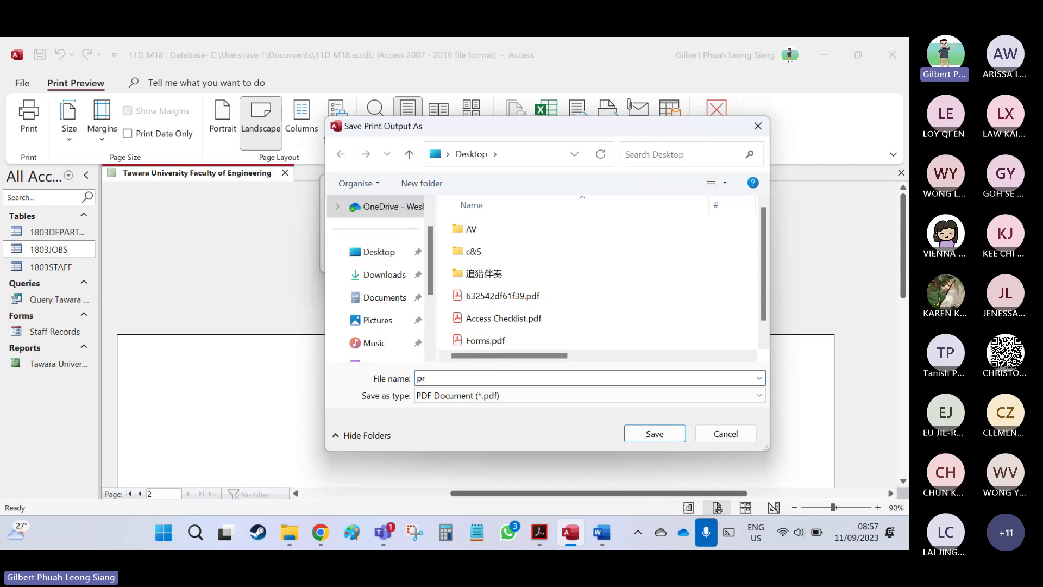
text(intout 2)
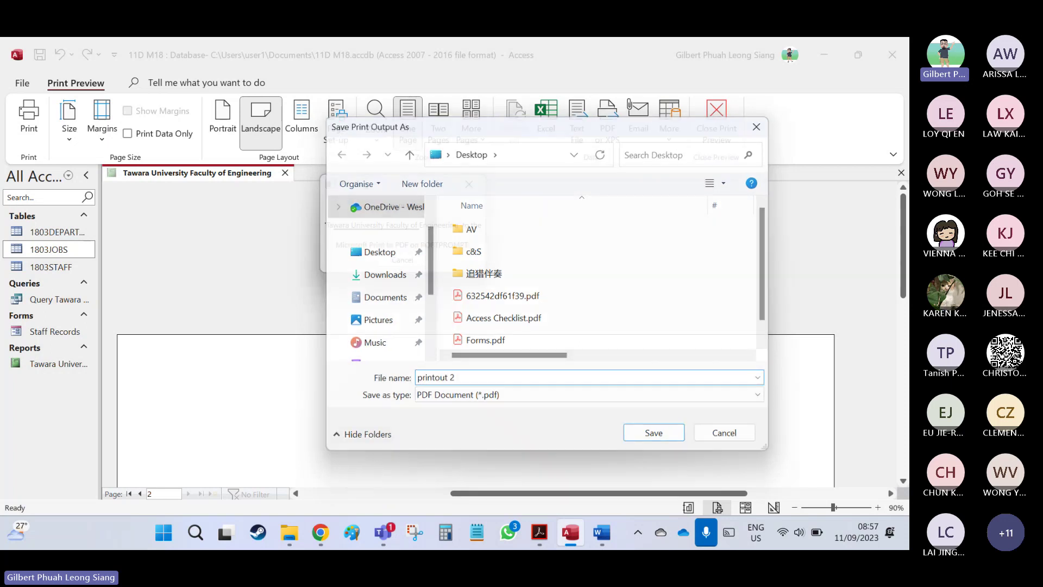
key(Return)
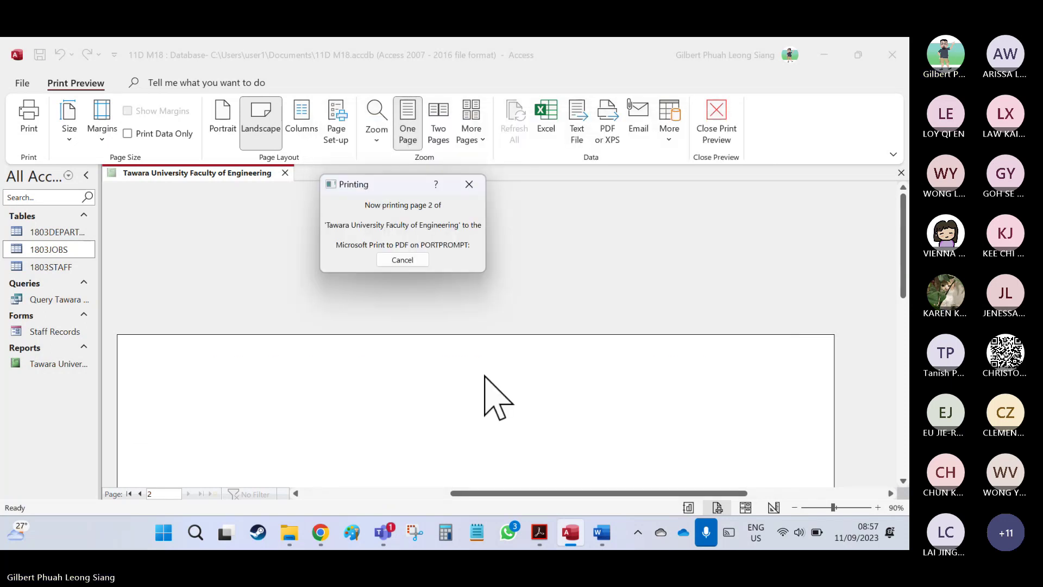
click(290, 532)
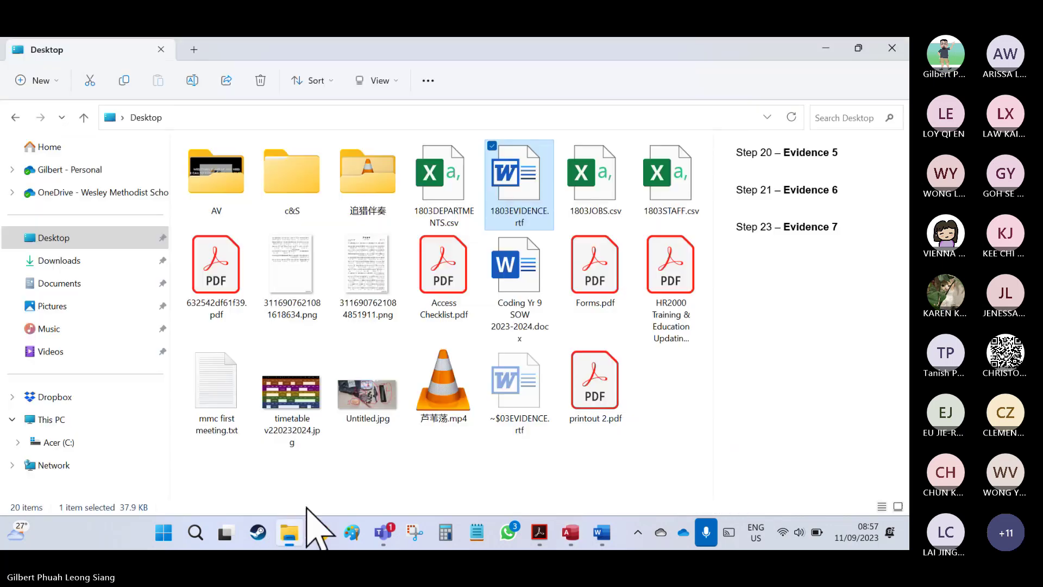
double_click(602, 376)
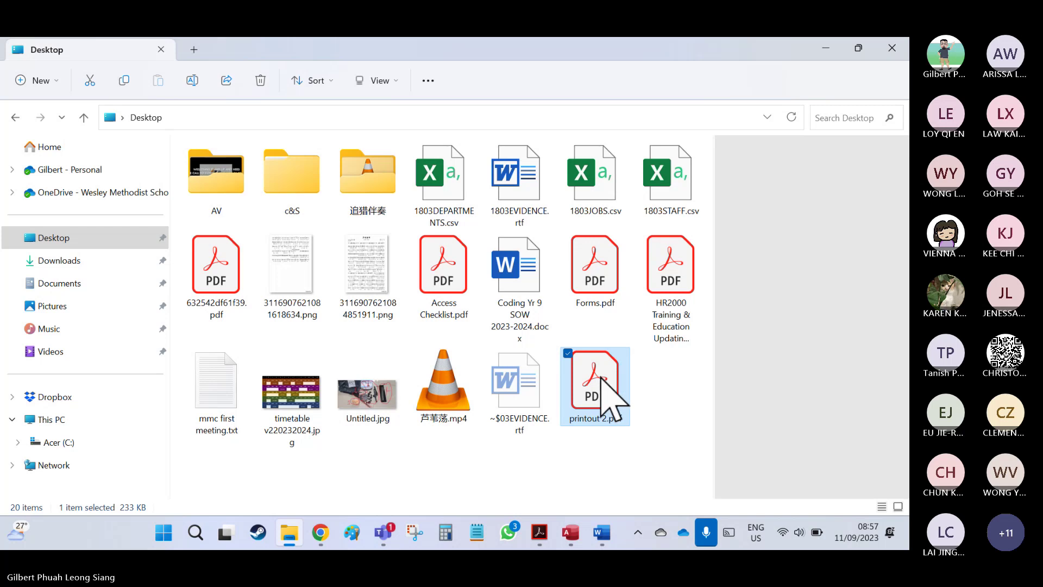
Scroll through printout 2.pdf, then minimize the PDF and Desktop folder windows.
scroll(598, 375, down, 1)
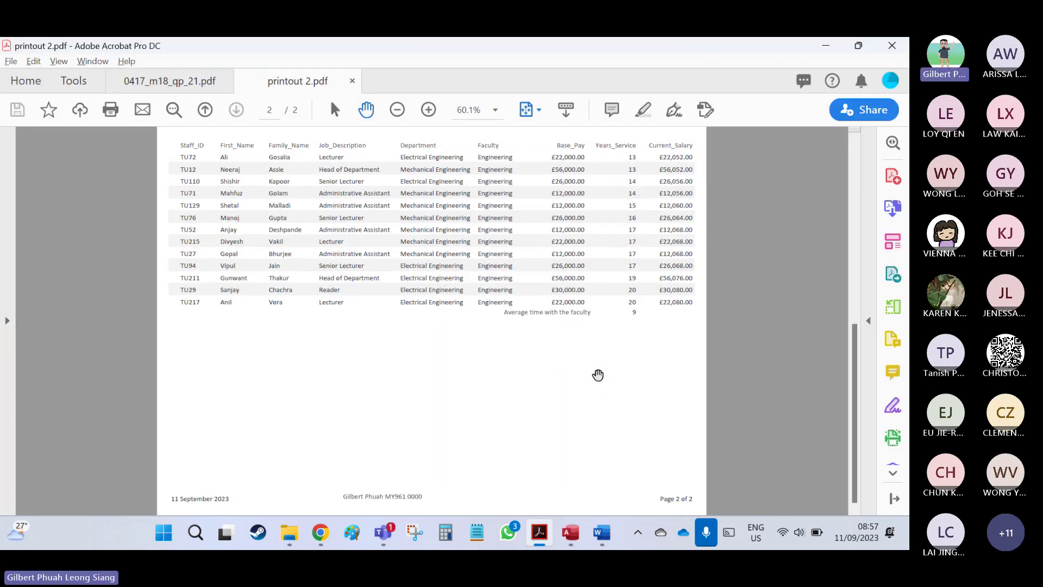
scroll(598, 375, up, 1)
scroll(598, 375, down, 1)
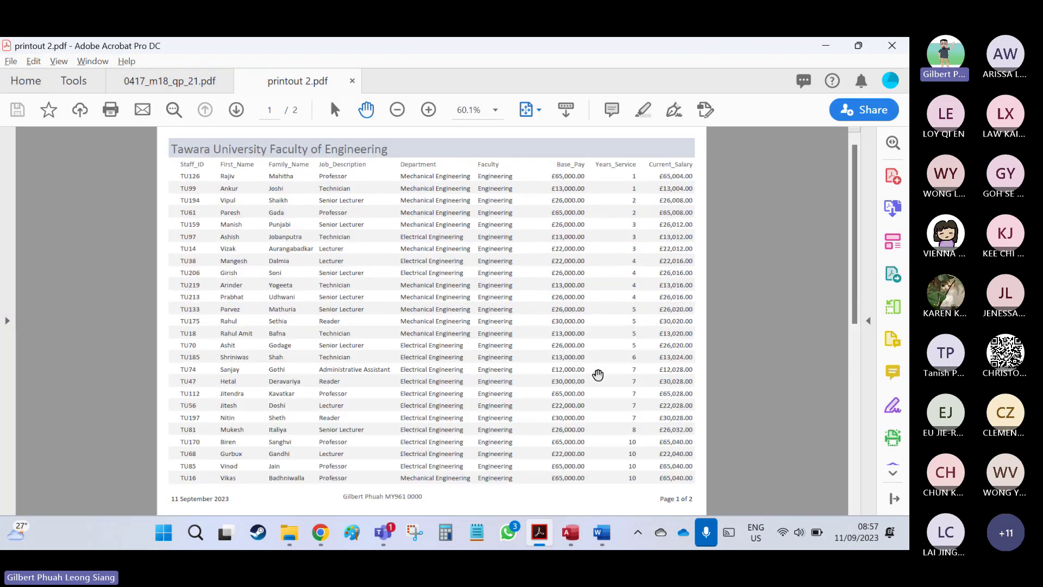
scroll(597, 375, up, 1)
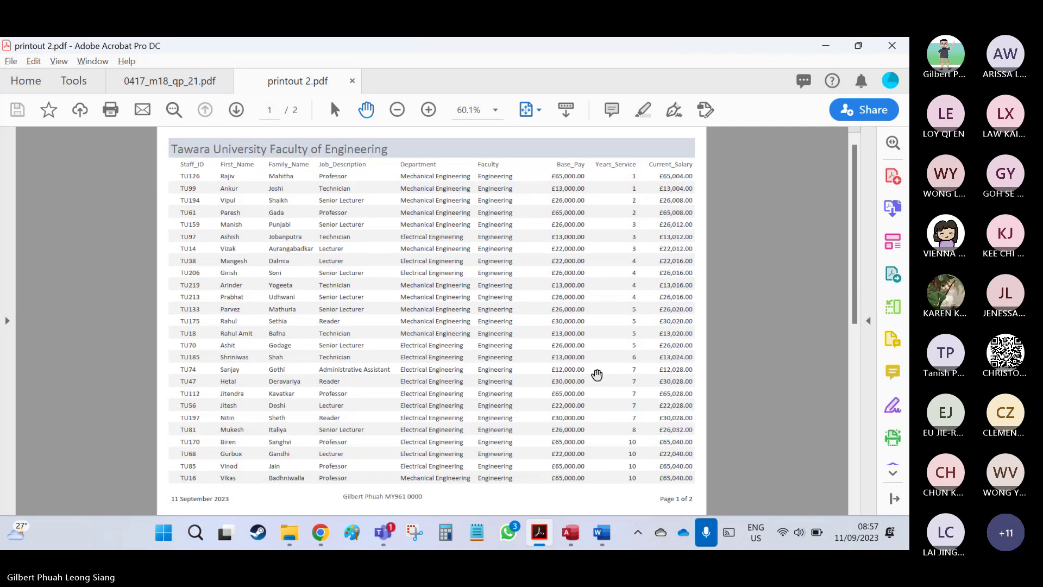
click(825, 47)
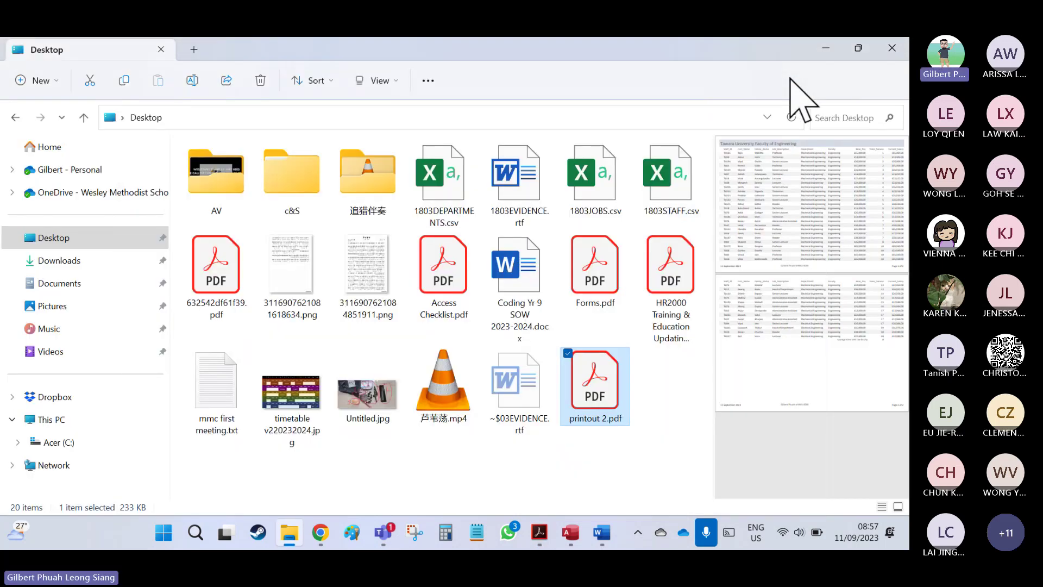
click(826, 47)
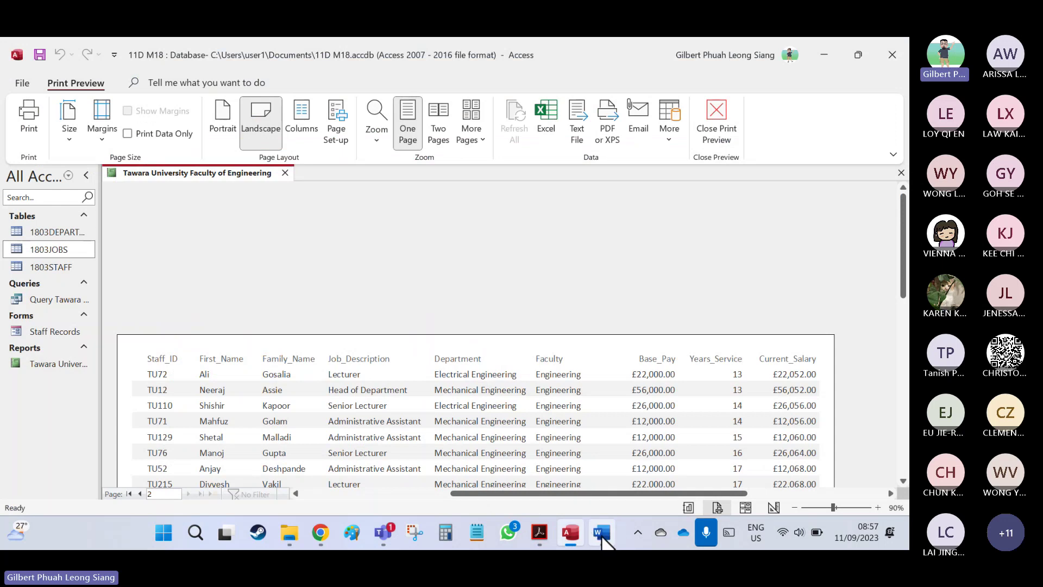
Highlight the save-and-print lines and printout box in the exam paper in yellow.
click(602, 533)
mouse_move(540, 534)
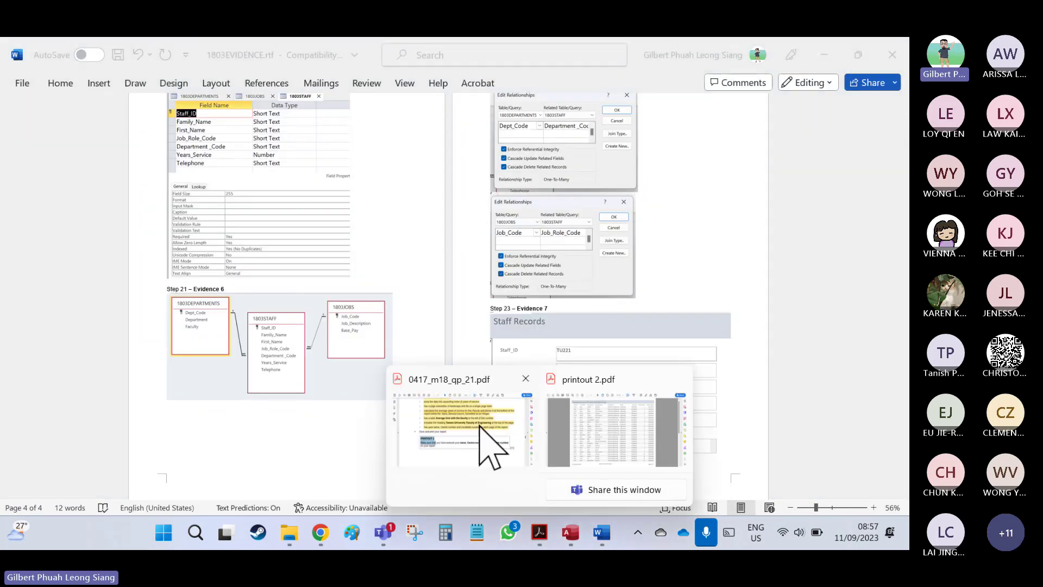
click(479, 426)
click(293, 380)
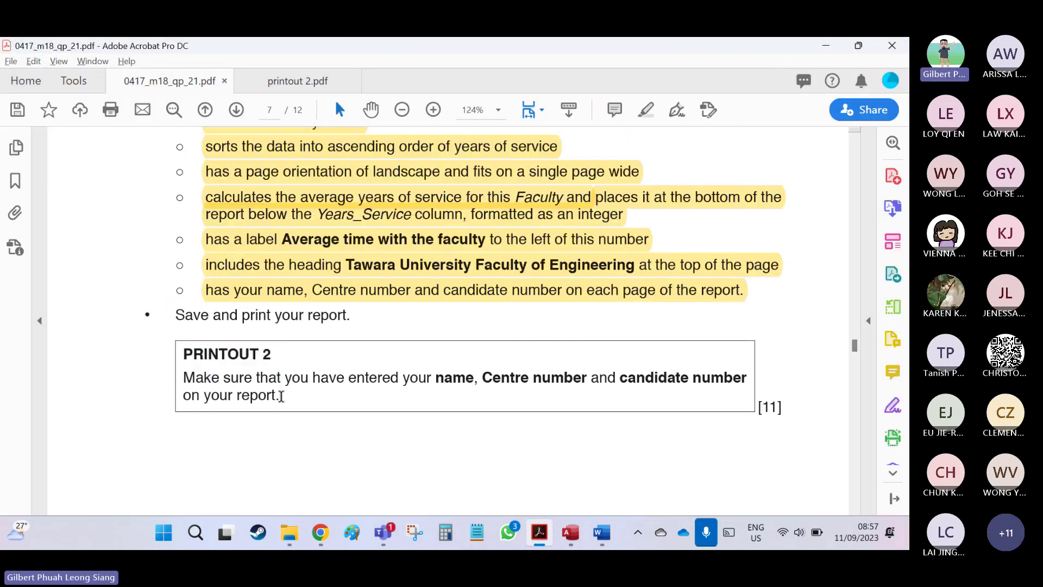
drag(281, 395, 163, 318)
click(195, 290)
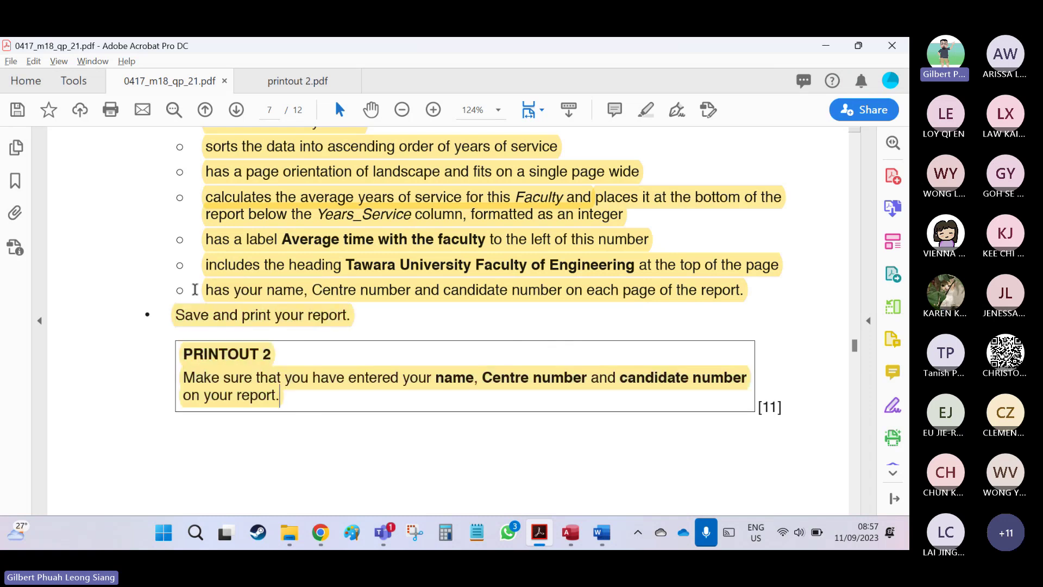
Highlight the departmental telephone directory introduction line further down the exam paper.
scroll(274, 313, down, 10)
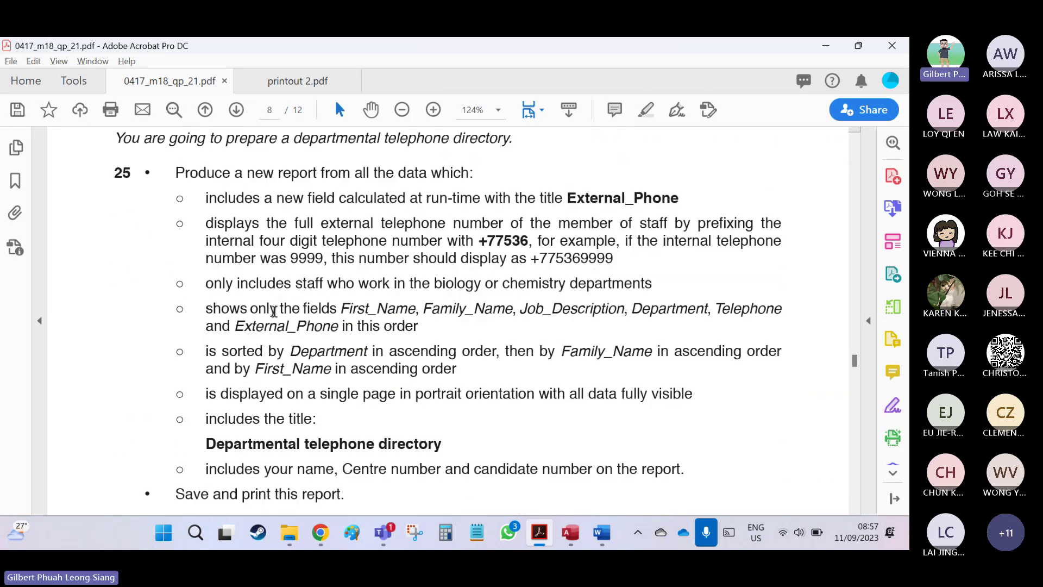
drag(118, 136, 500, 142)
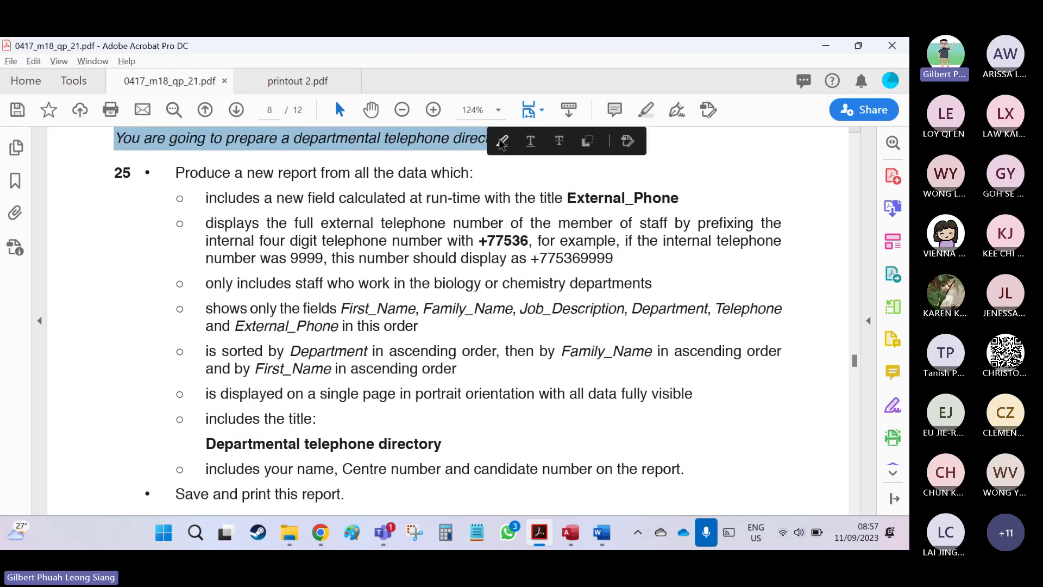
click(503, 143)
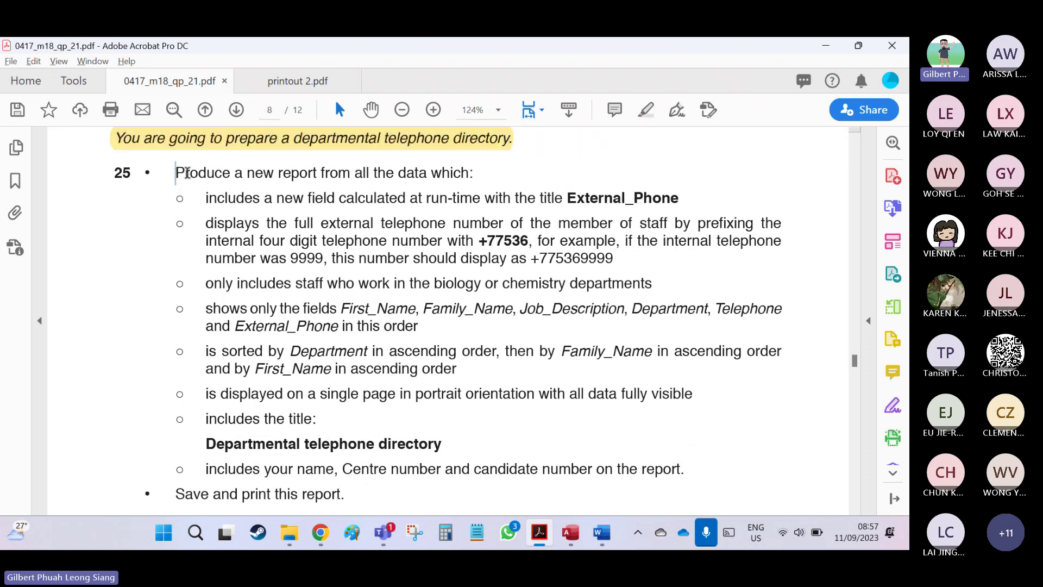
drag(187, 173, 345, 174)
key(alt+Tab)
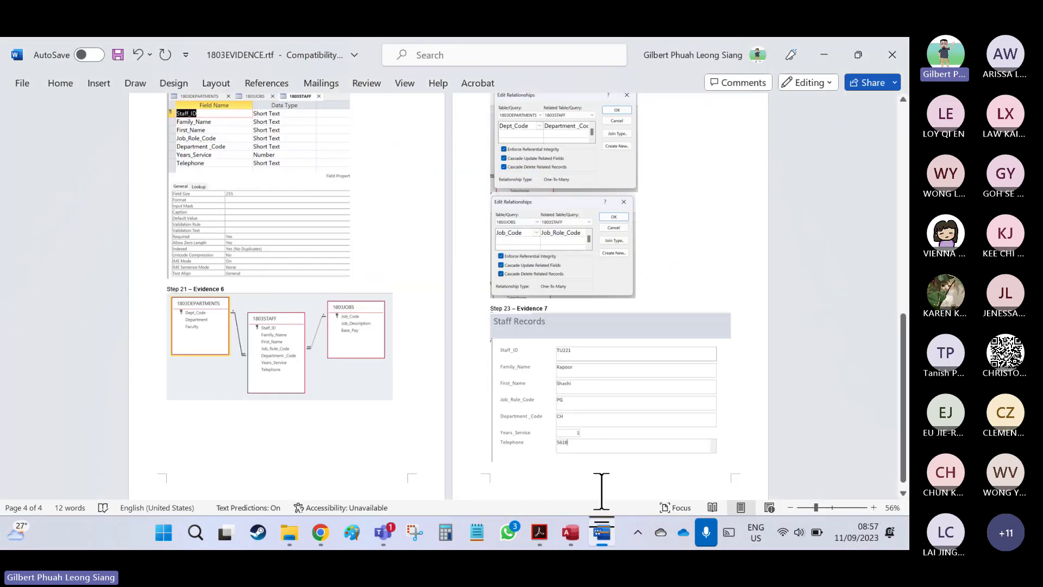
mouse_move(540, 532)
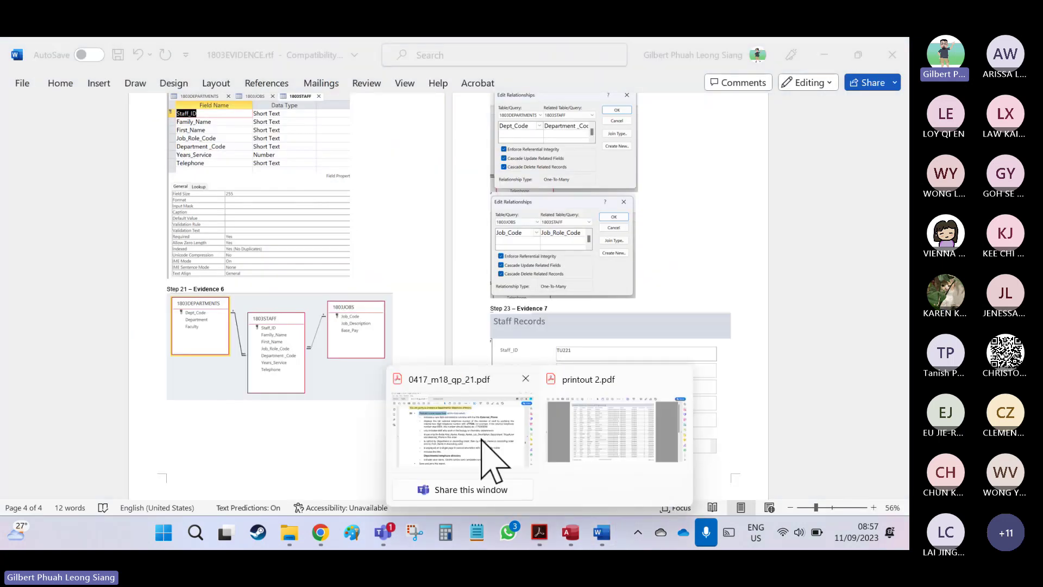
click(493, 460)
Close the report print preview and start the Simple Query Wizard.
click(565, 533)
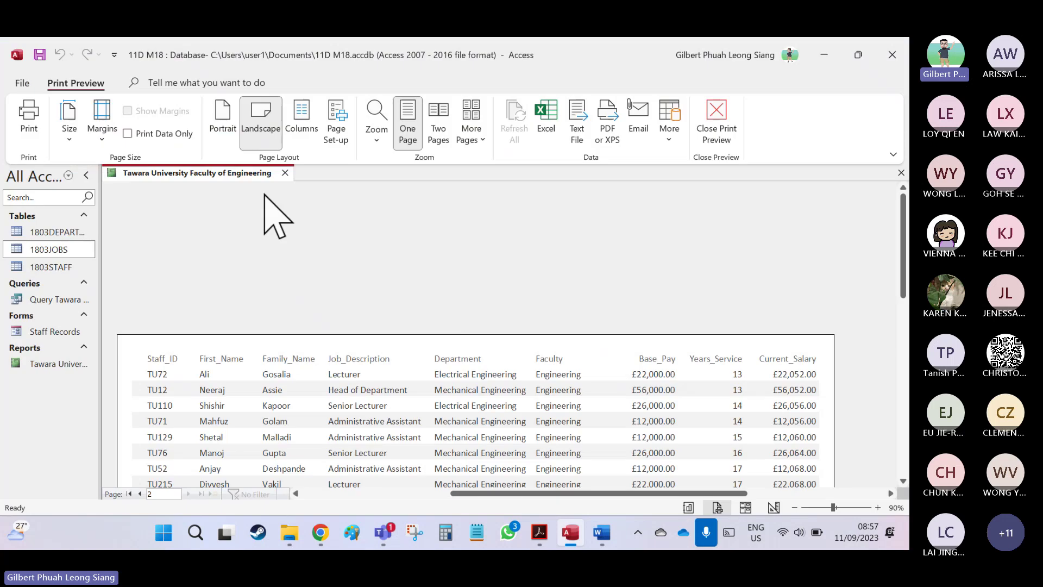
click(283, 171)
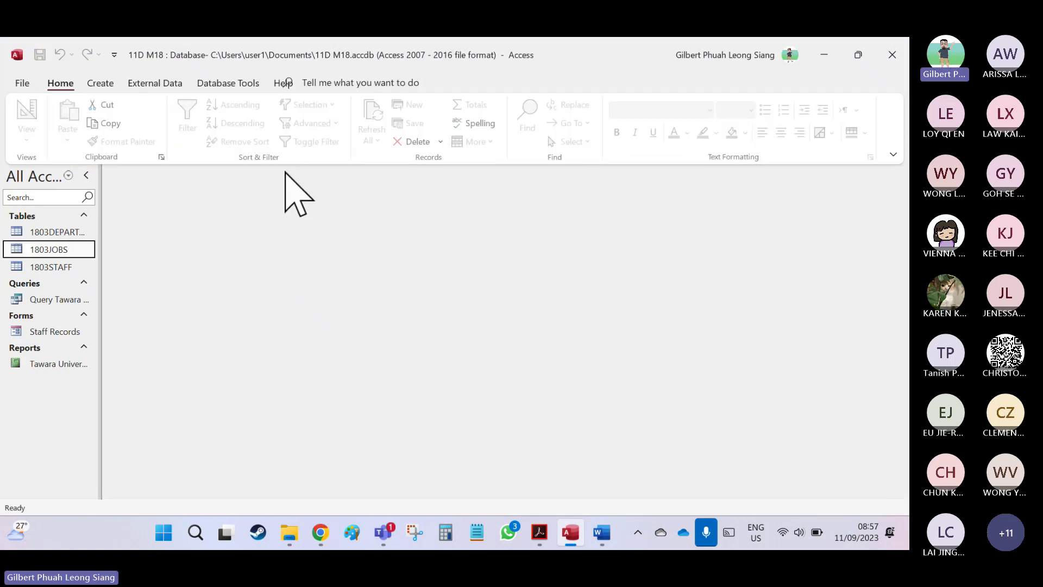
click(100, 84)
click(210, 120)
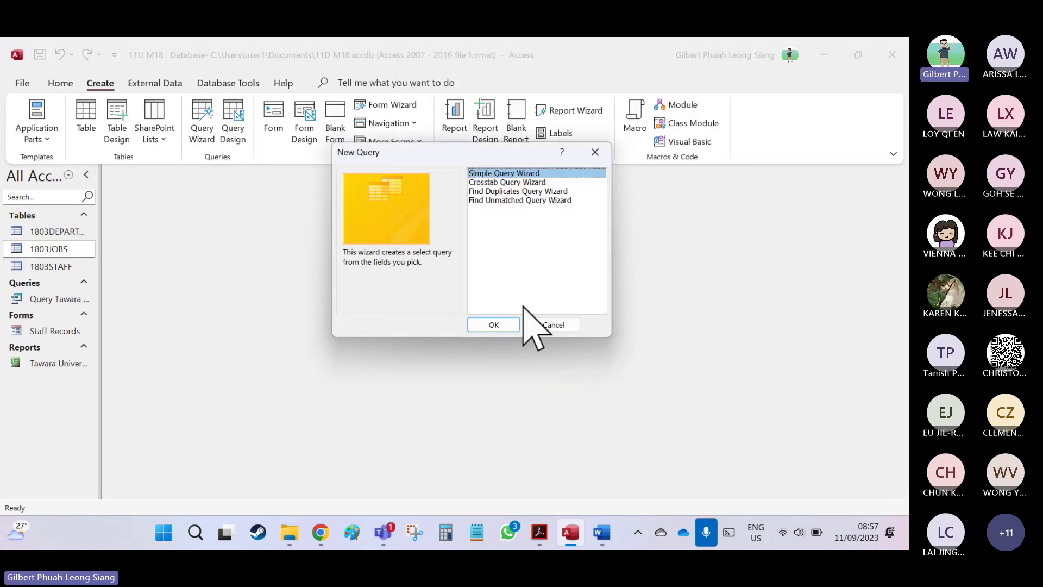
click(499, 325)
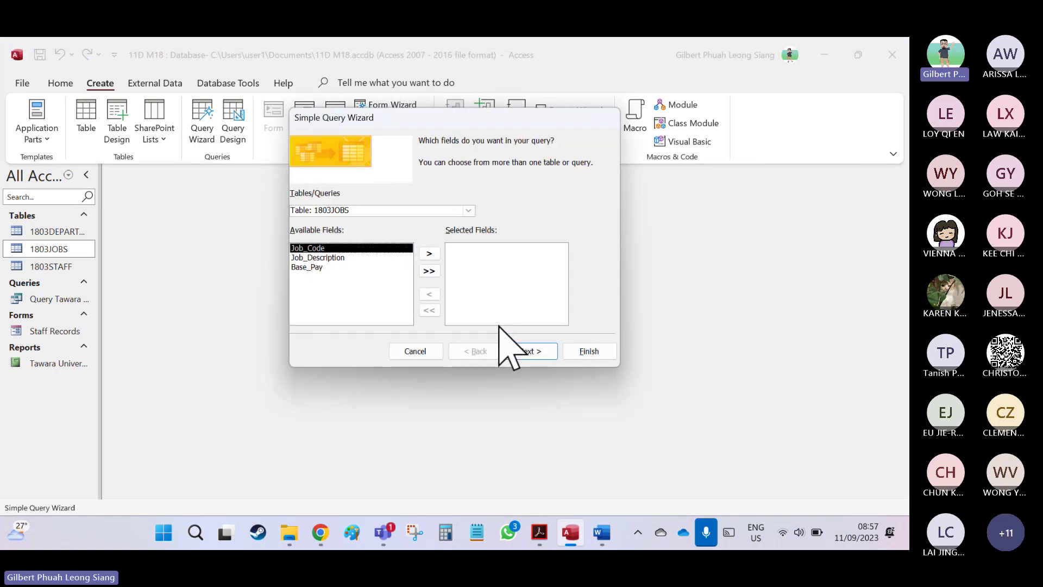
Check the exam paper for the required First_Name and Family_Name fields.
key(alt+Tab)
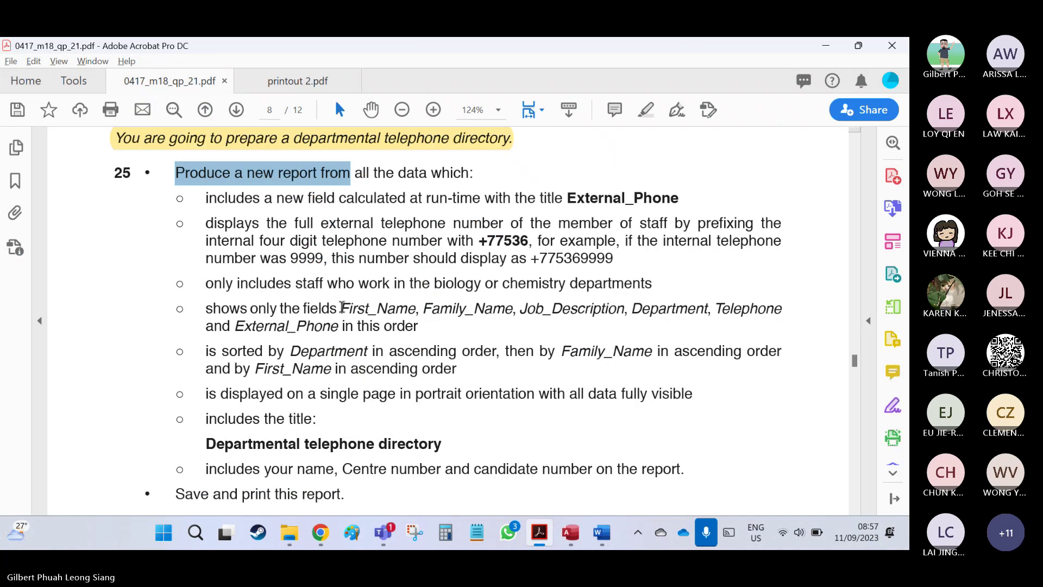
drag(341, 308, 501, 313)
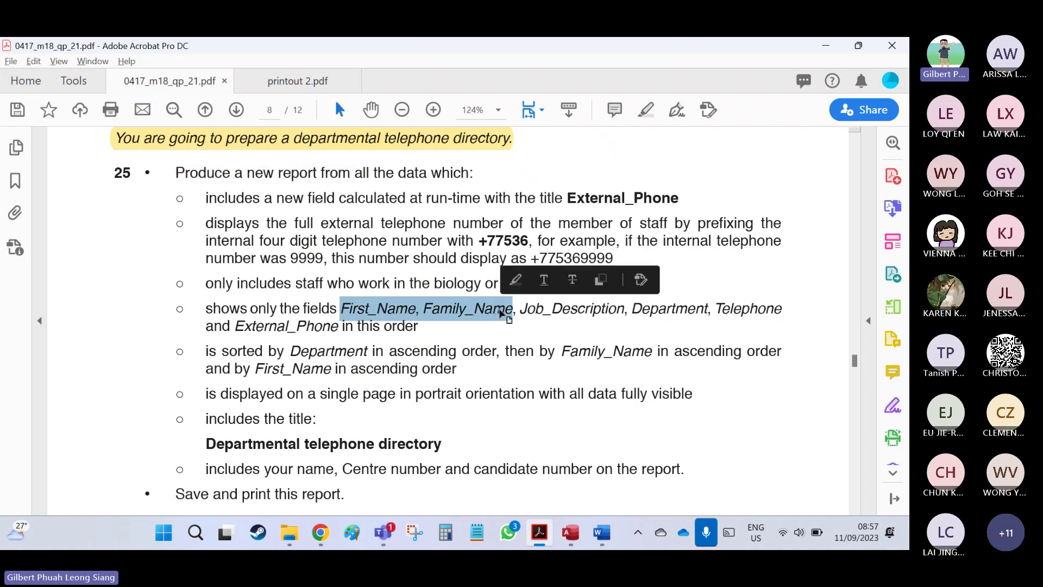
key(alt+Tab)
Add First_Name then Family_Name from the 1803STAFF table to the query.
click(468, 211)
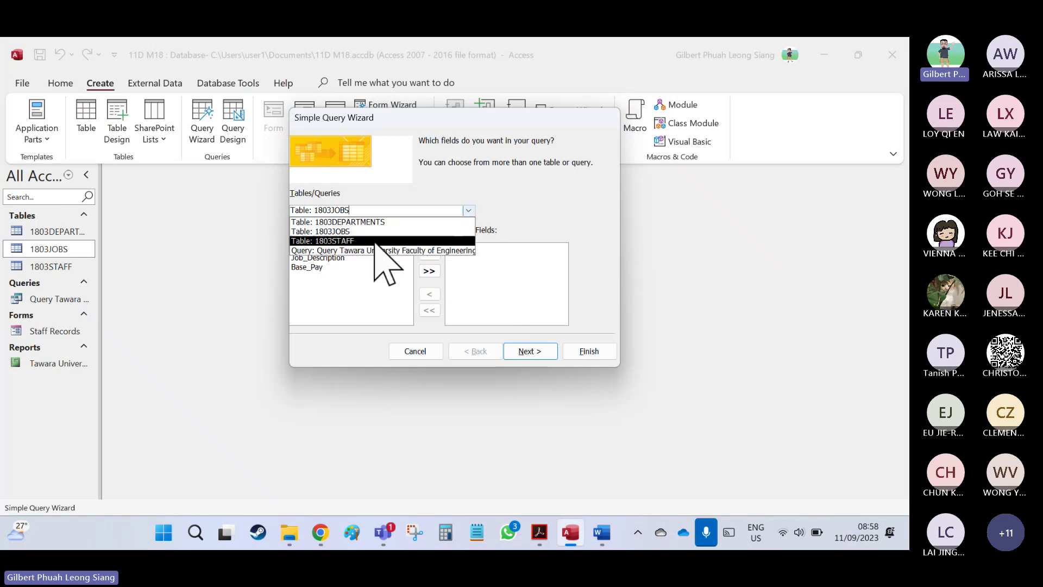
click(375, 241)
double_click(329, 257)
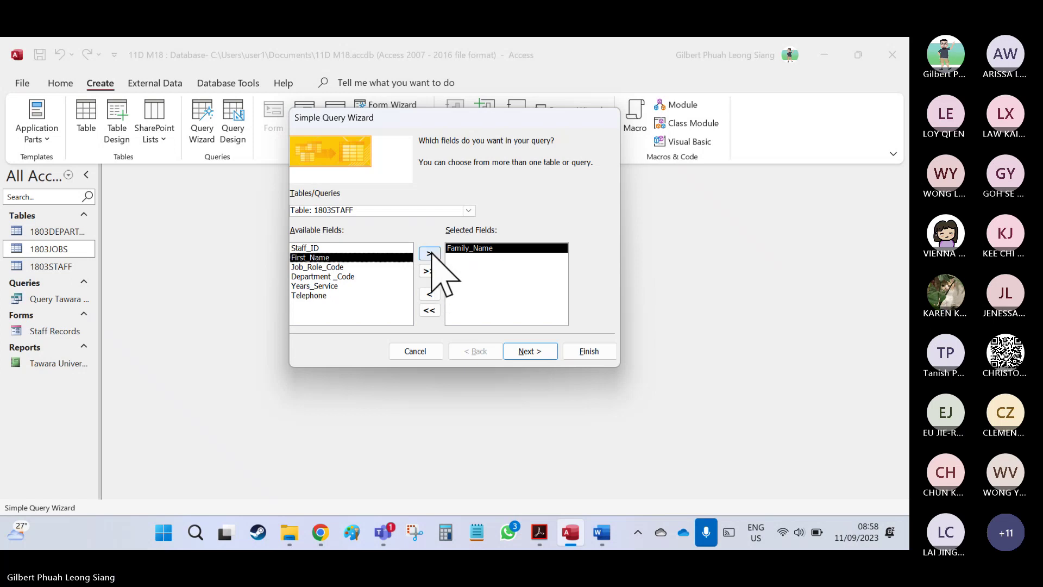
click(429, 294)
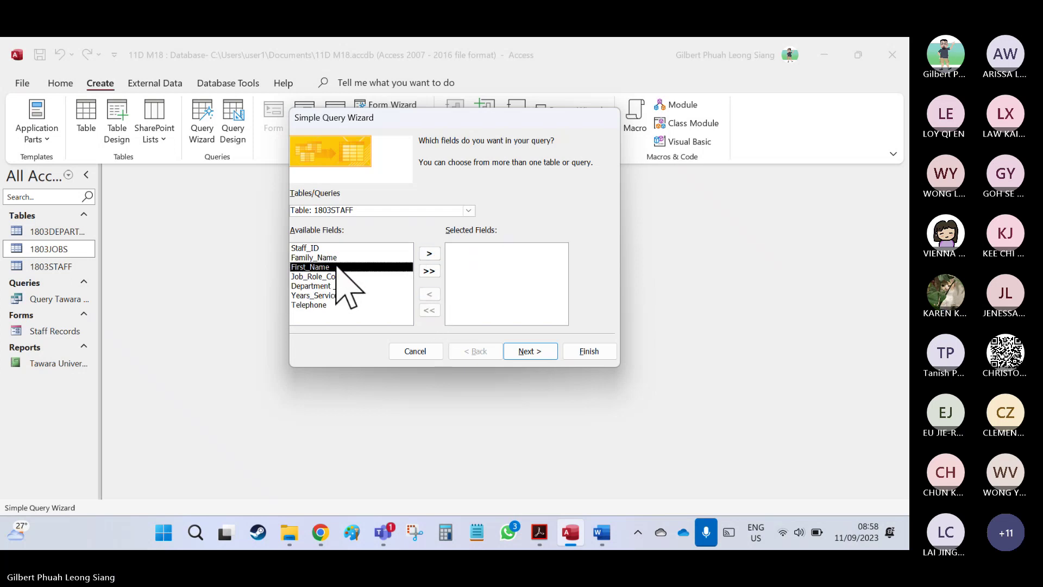
double_click(335, 267)
double_click(334, 258)
key(alt+Tab)
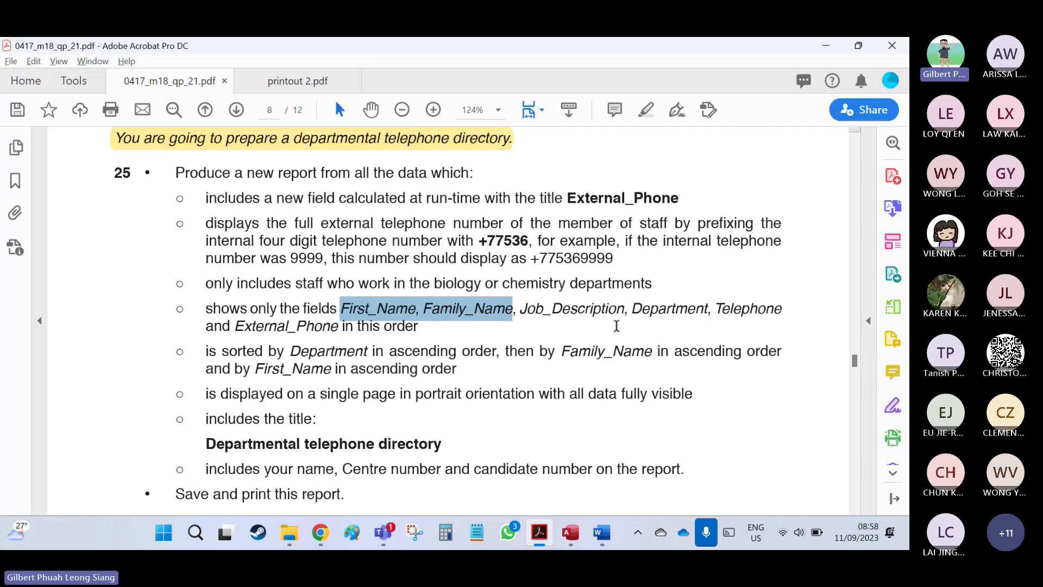
key(alt+Tab)
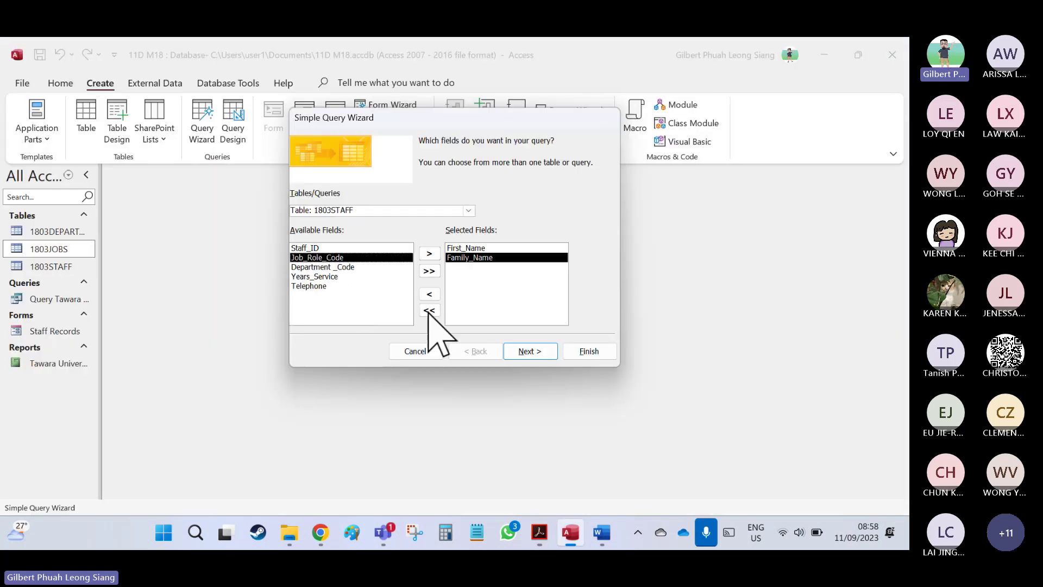
Add Job_Description from 1803JOBS and Department from 1803DEPARTMENTS.
click(468, 210)
click(417, 232)
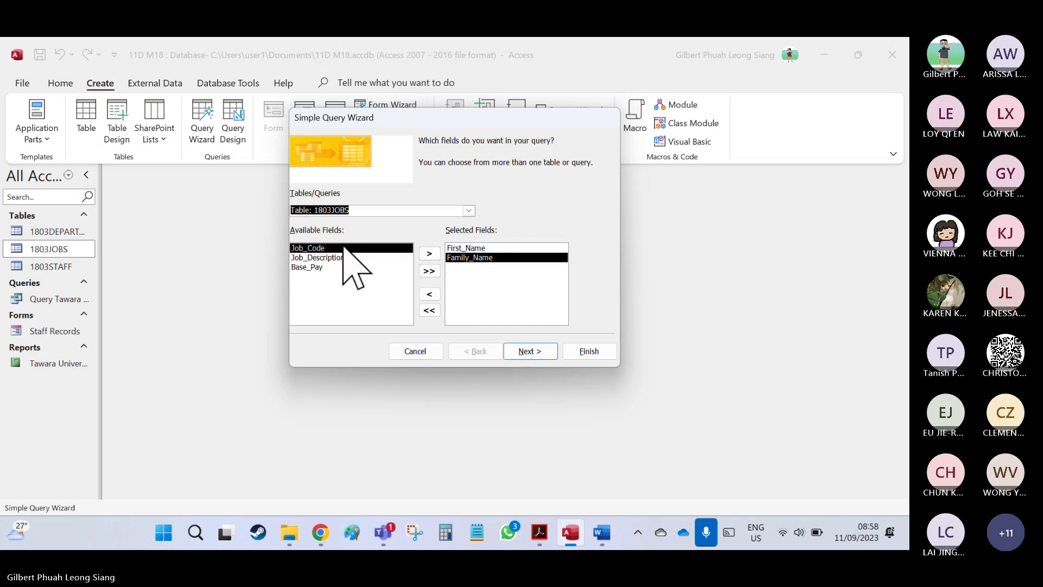
double_click(336, 259)
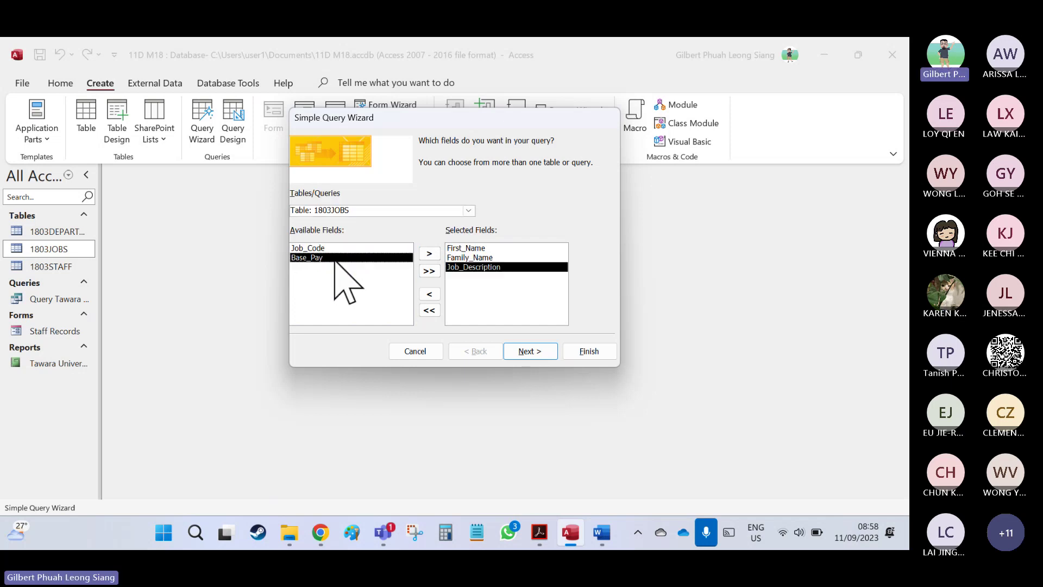
click(468, 210)
click(338, 221)
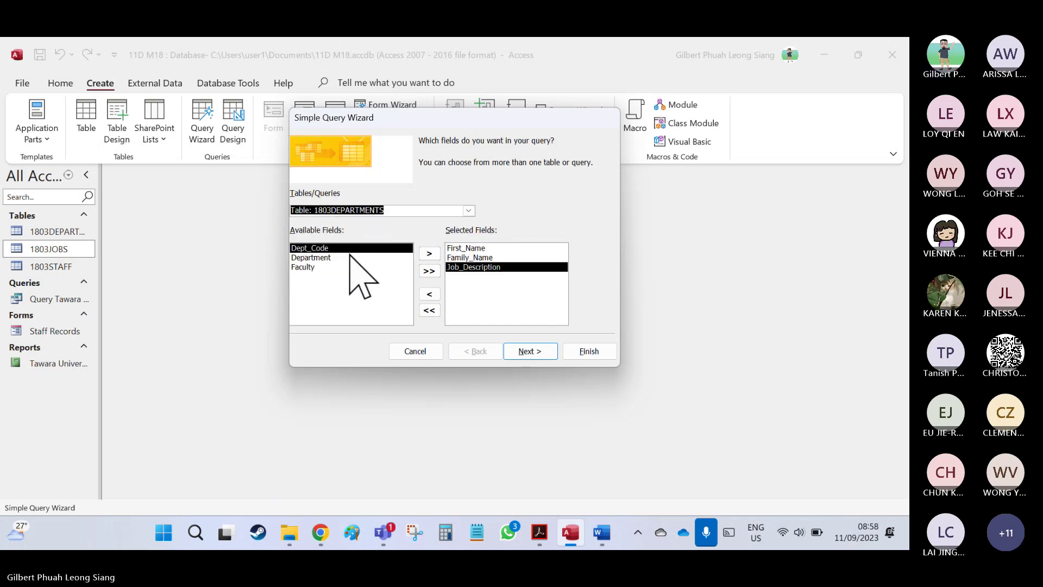
double_click(333, 259)
key(alt+Tab)
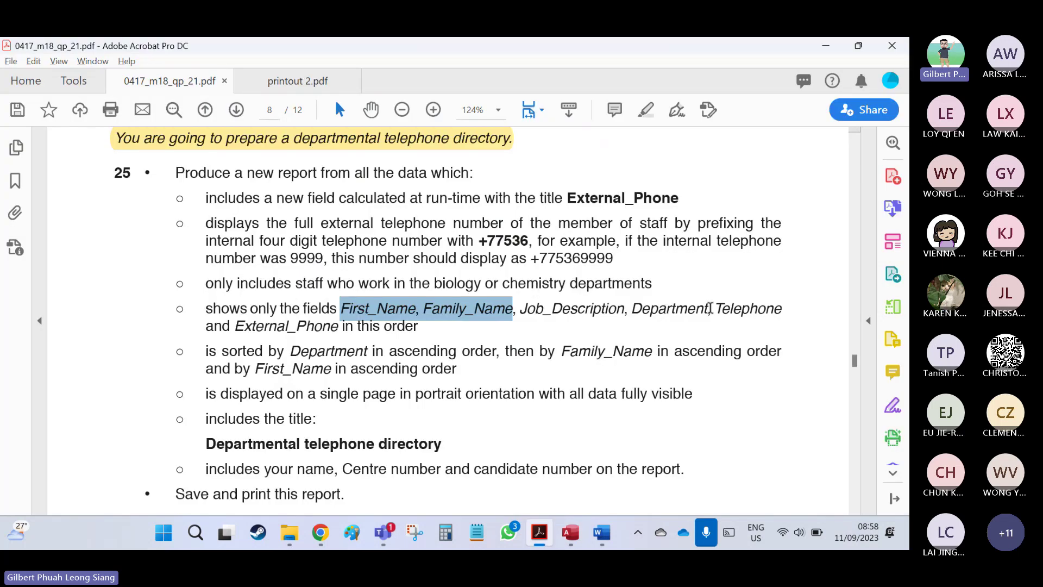
key(alt+Tab)
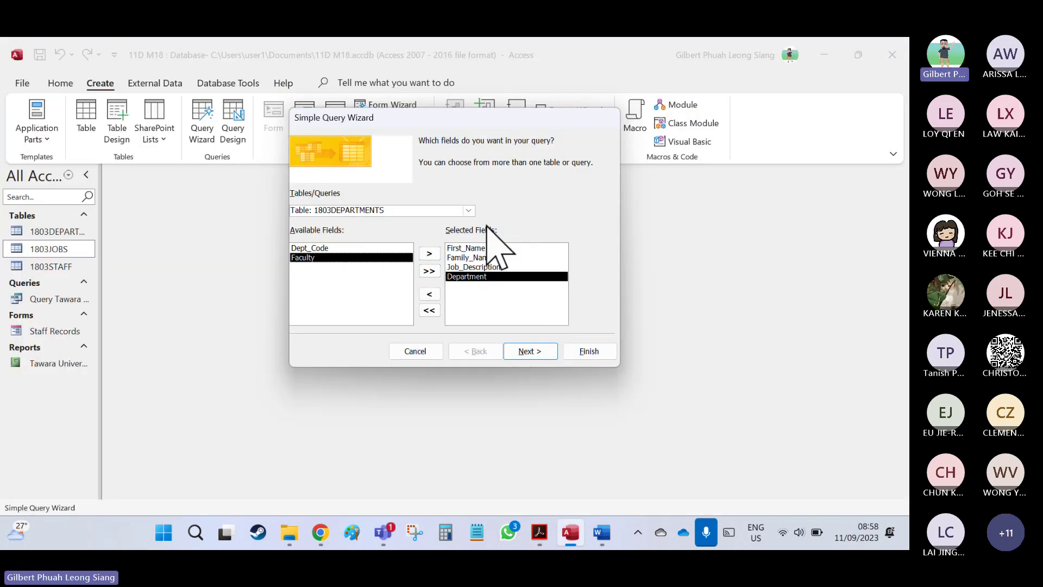
Add Telephone from the 1803STAFF table as the last field.
click(468, 210)
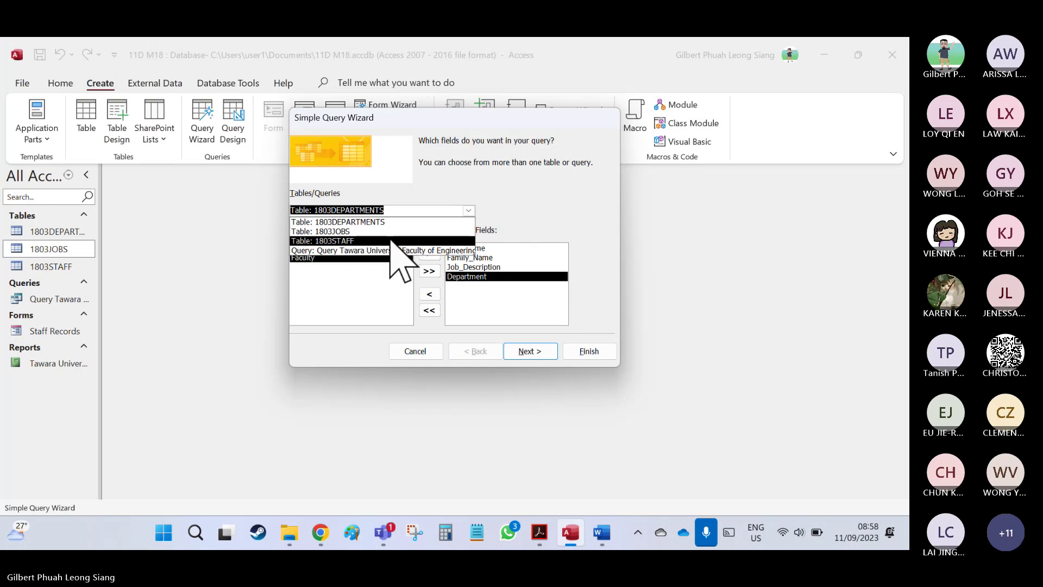
click(389, 241)
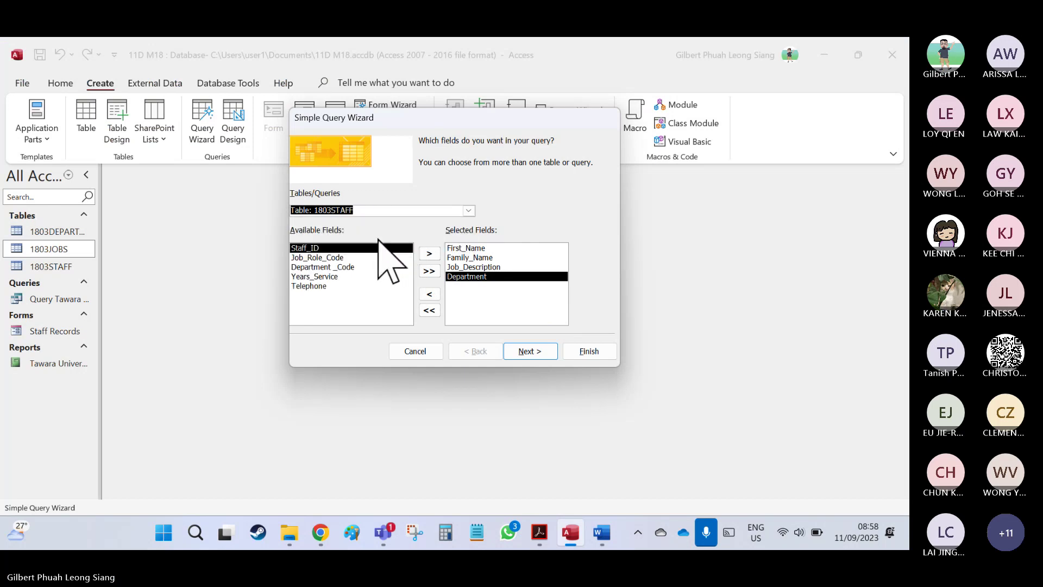
double_click(326, 286)
key(alt+Tab)
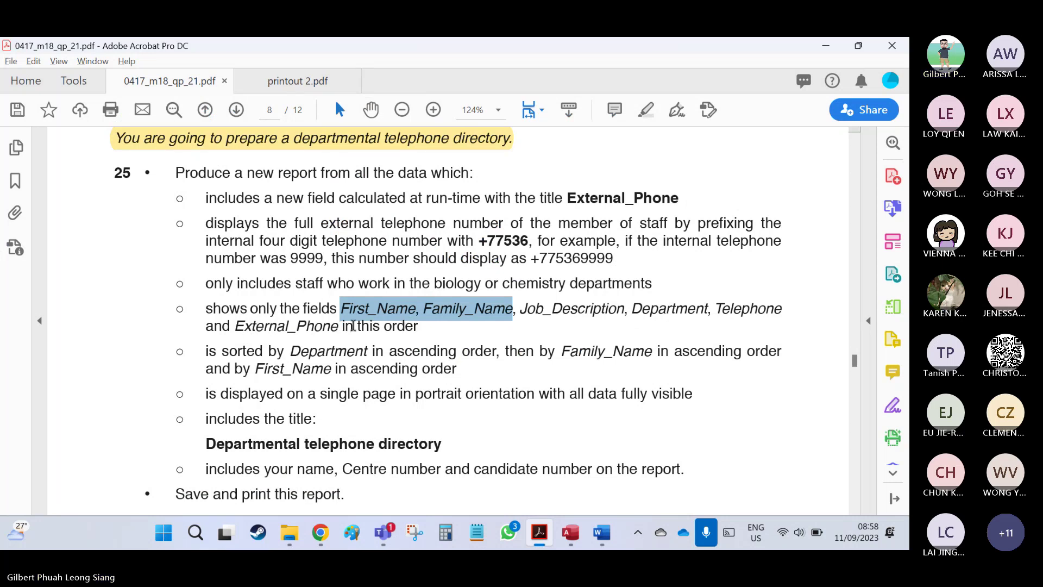
key(alt+Tab)
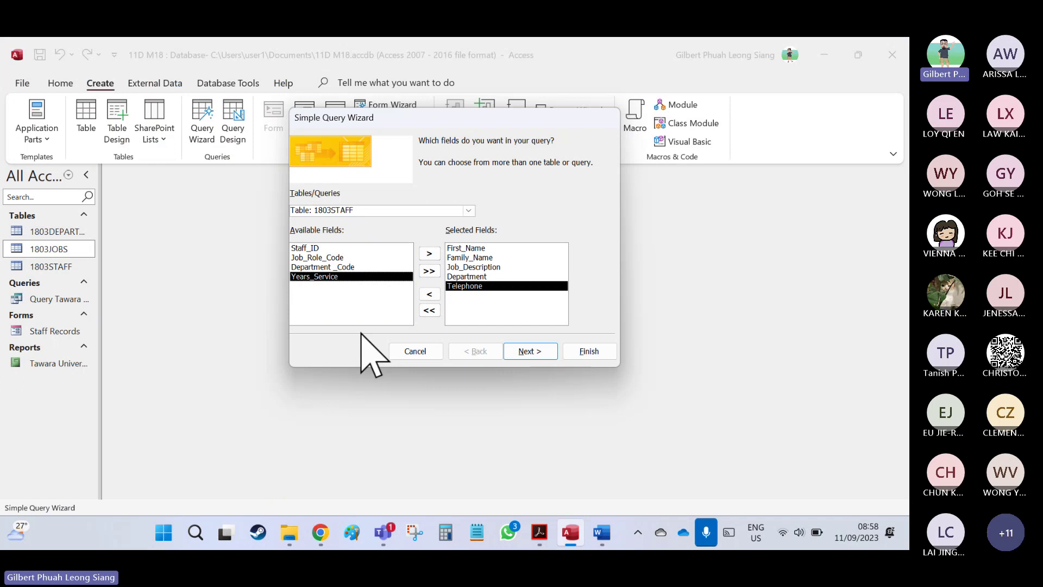
Highlight the required-fields bullet in the question paper in yellow.
key(alt+Tab)
drag(214, 195, 684, 201)
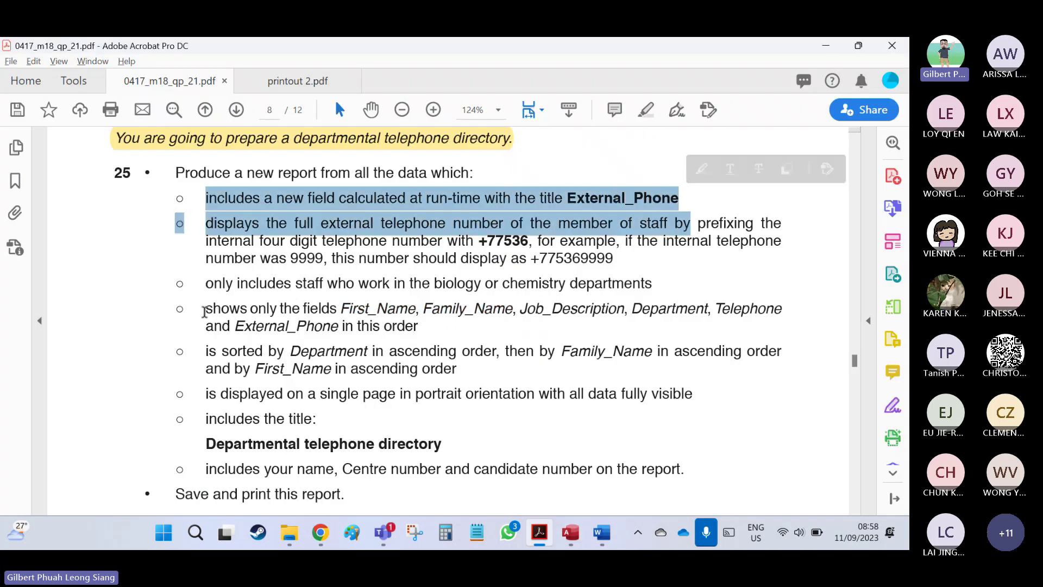
drag(204, 307, 415, 327)
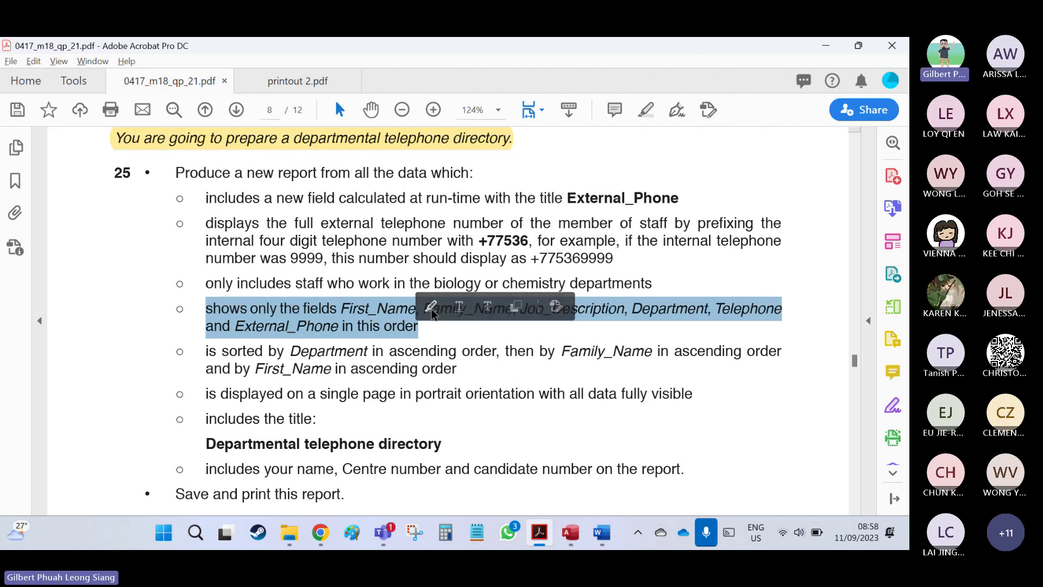
click(428, 307)
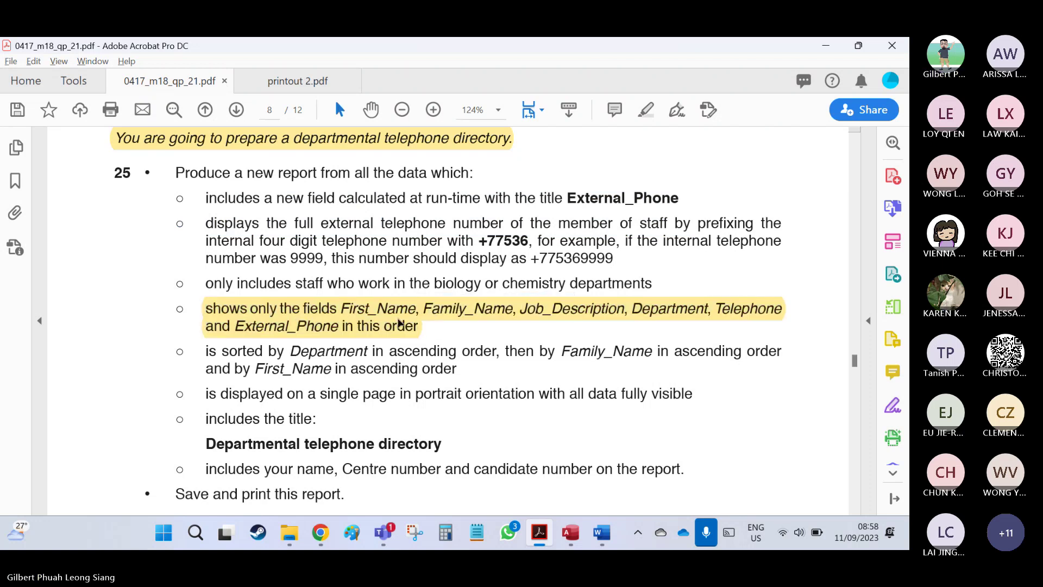
Advance the Simple Query Wizard to the query title page.
key(alt+Tab)
click(530, 351)
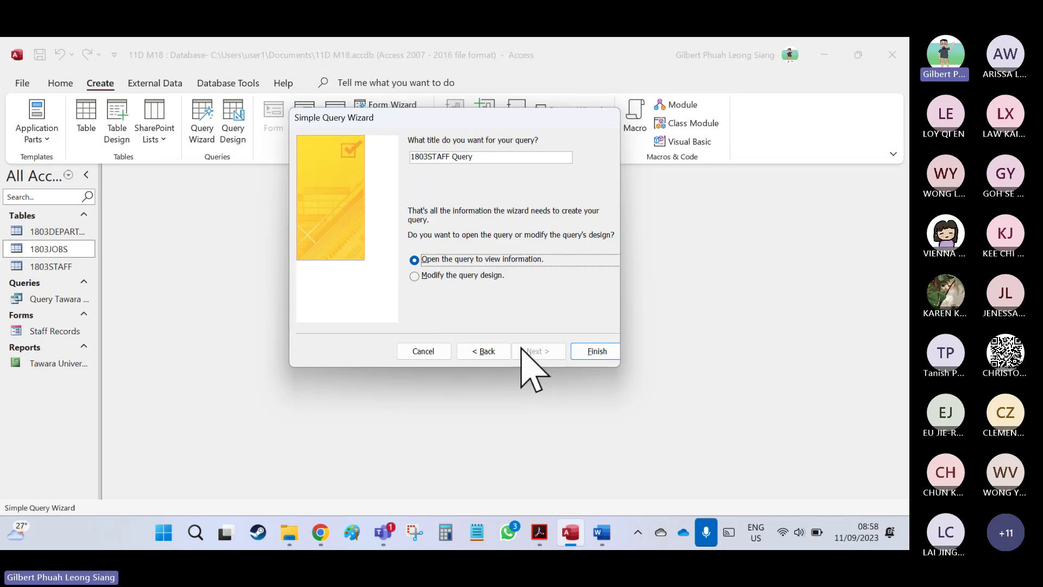
key(alt+Tab)
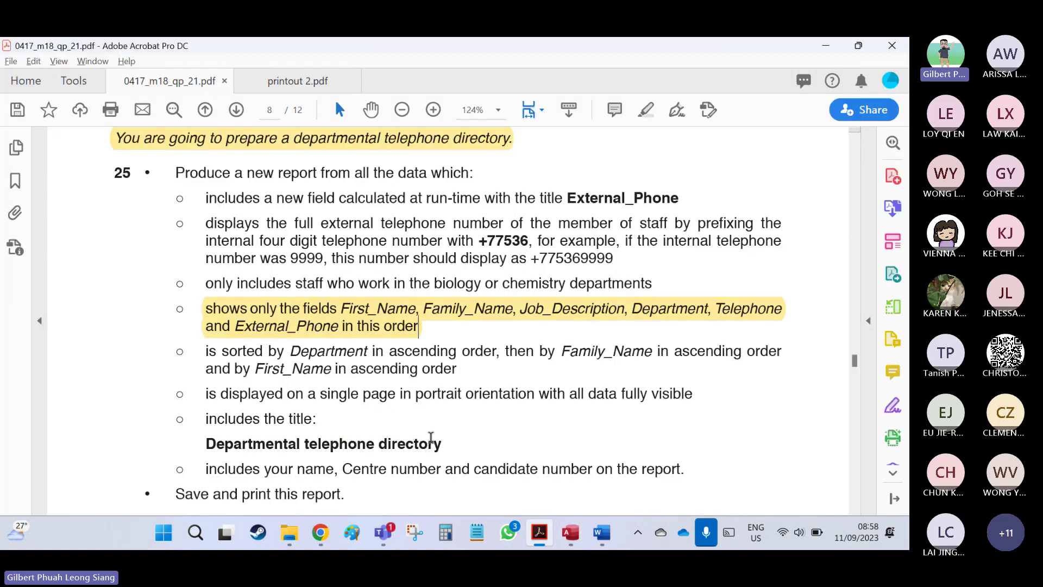
Title the query 'Query Departmental telephone directory' and finish the wizard to view results.
drag(445, 444, 245, 443)
key(ctrl+c)
key(alt+Tab)
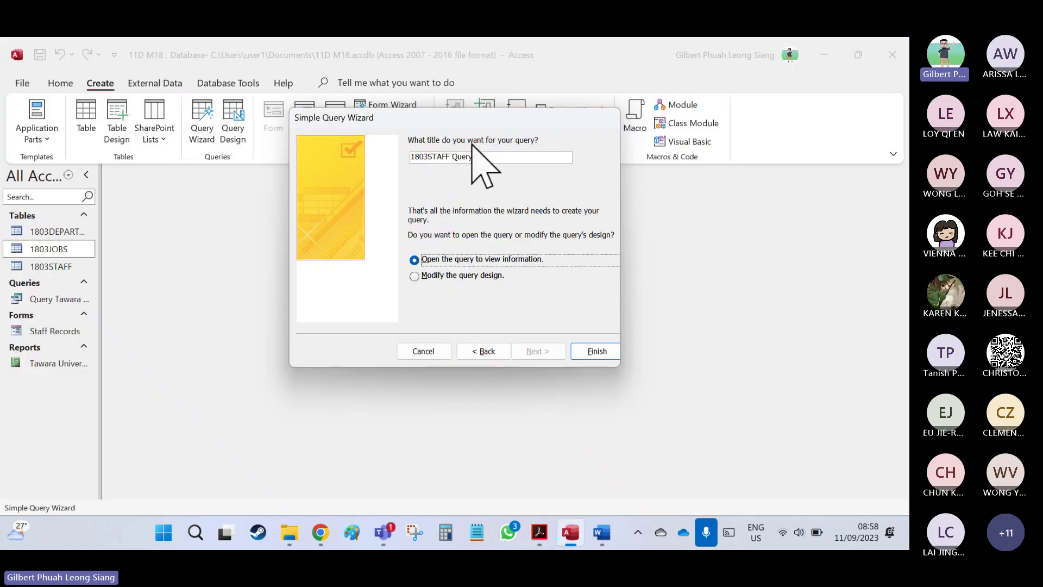
drag(455, 157, 337, 187)
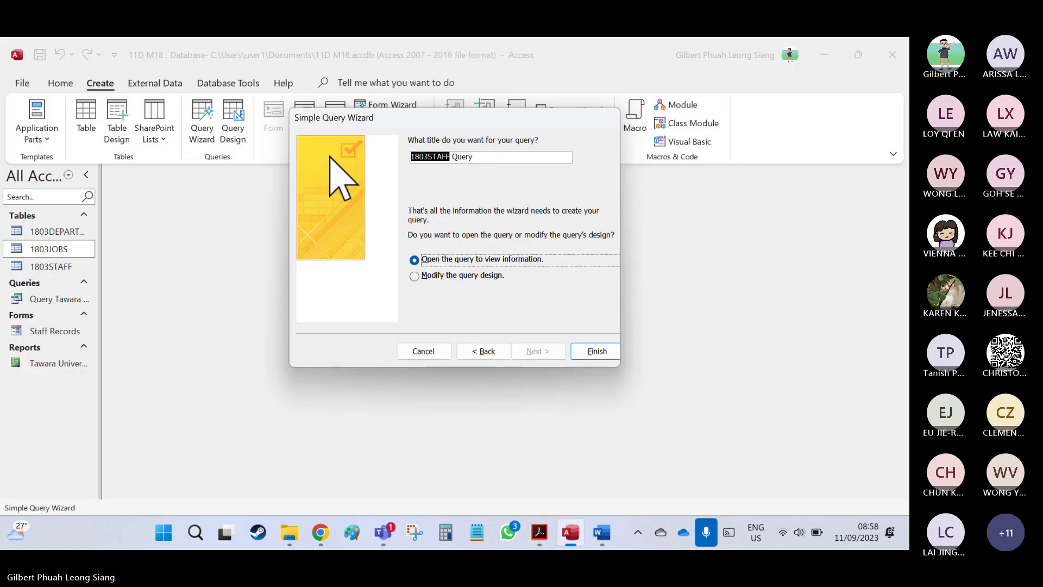
key(BackSpace)
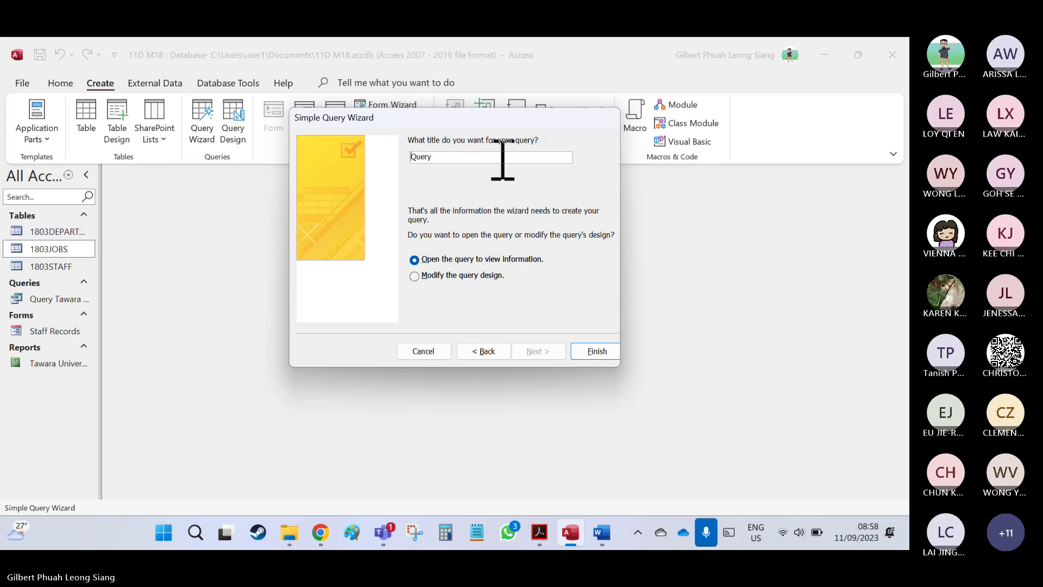
key(ctrl+v)
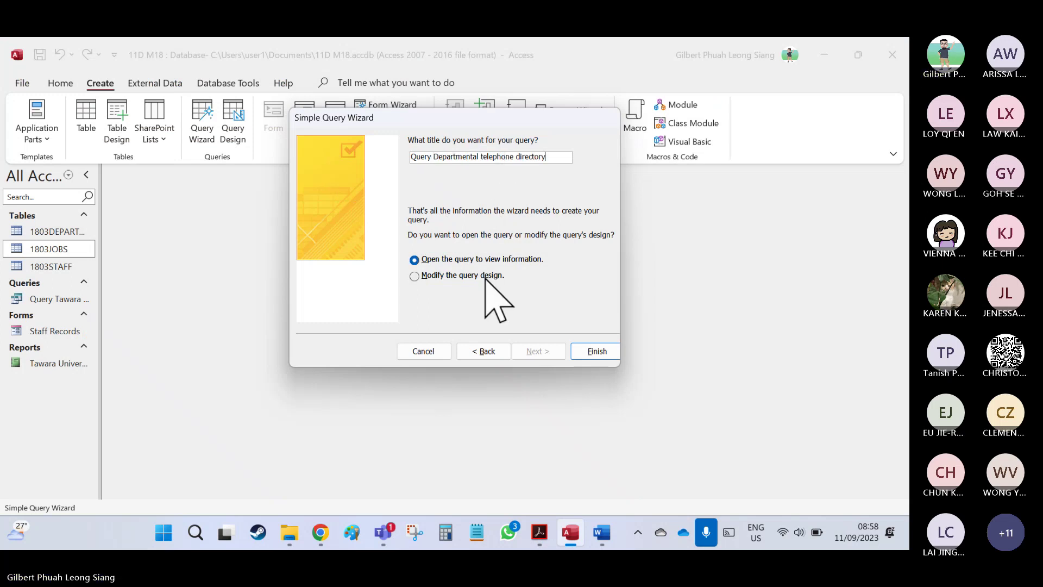
click(486, 276)
click(490, 263)
click(598, 351)
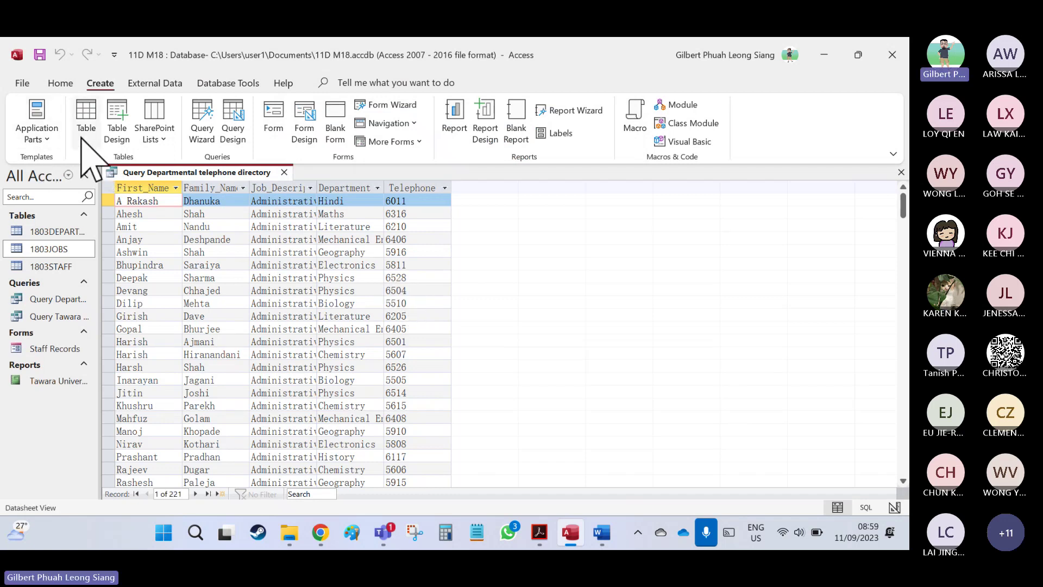
Switch the query to Design View and check the External_Phone field name.
click(59, 84)
click(25, 139)
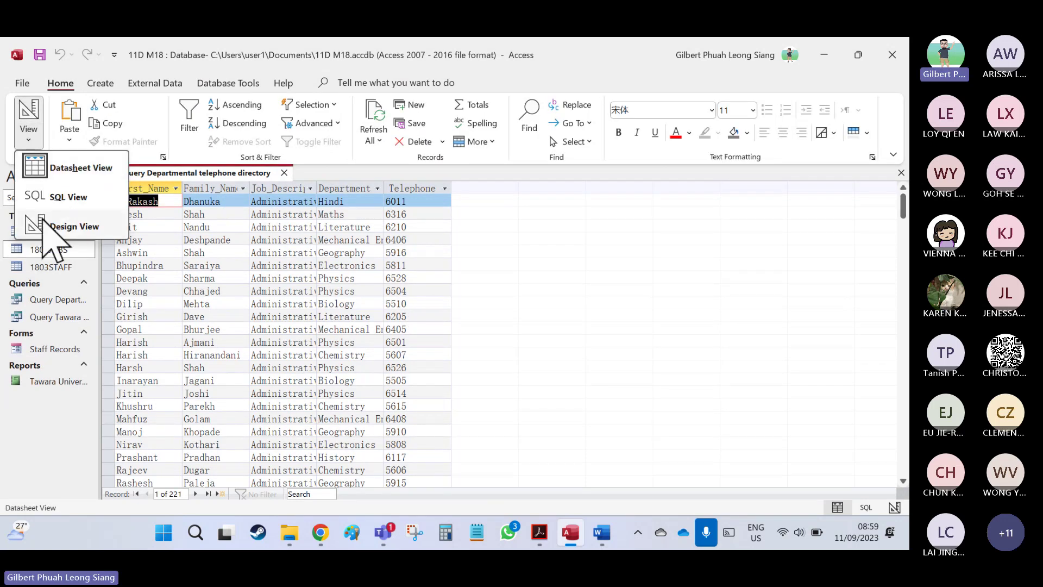
click(52, 225)
key(alt+Tab)
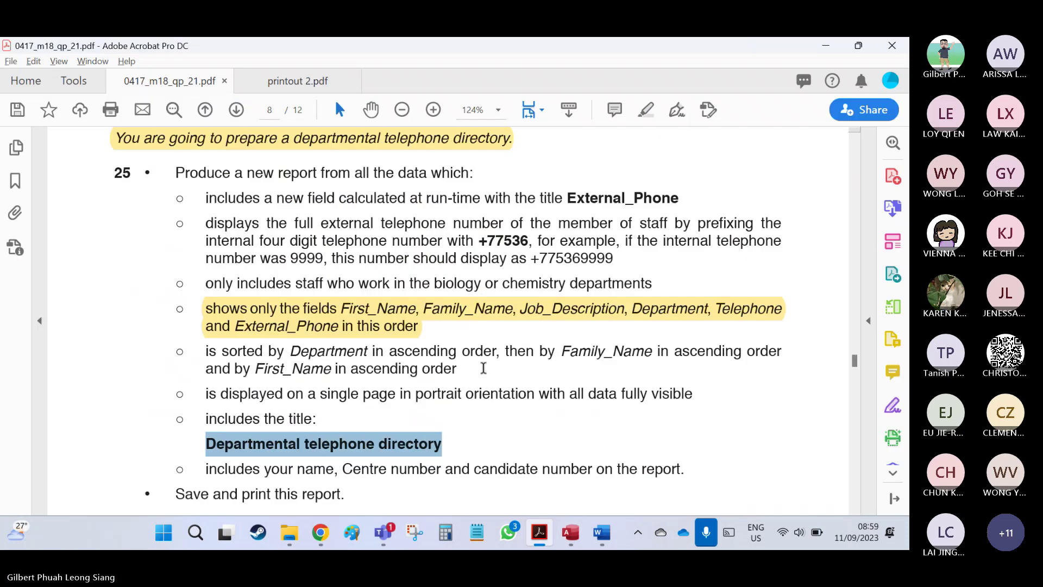
drag(568, 198, 672, 199)
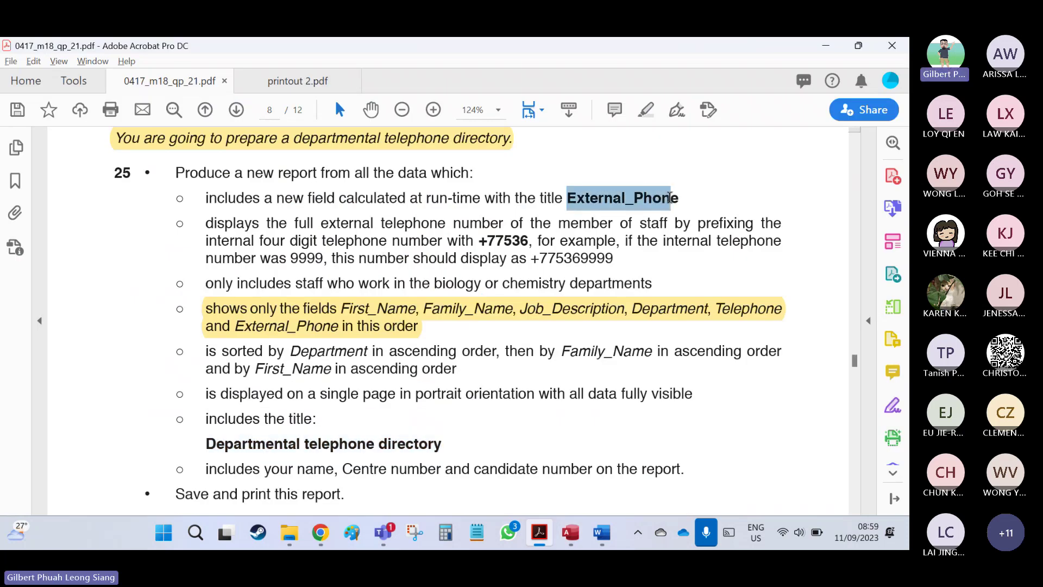
Start the External_Phone field in the first empty column and highlight its requirement.
key(alt+Tab)
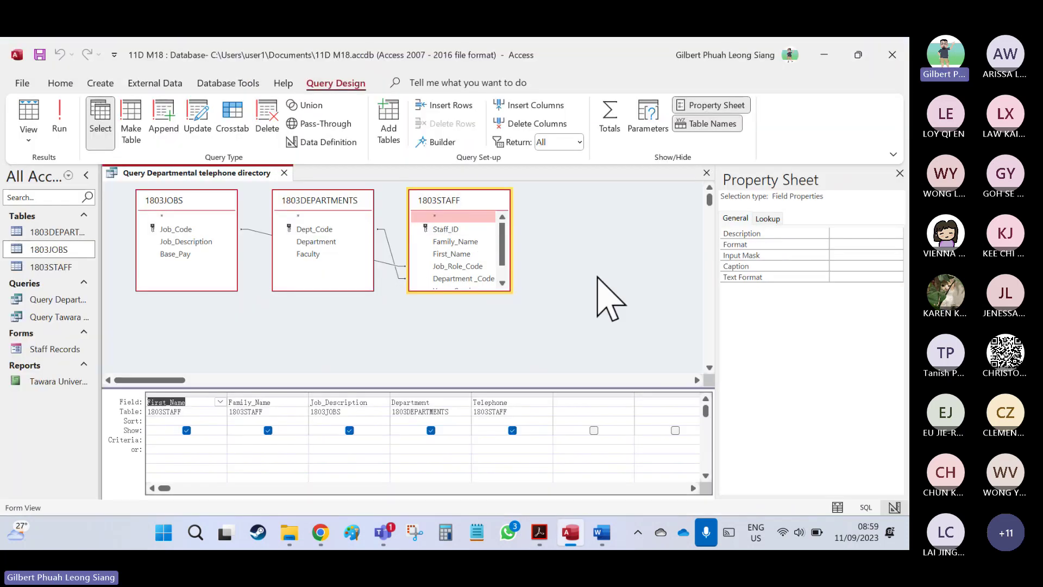
click(585, 404)
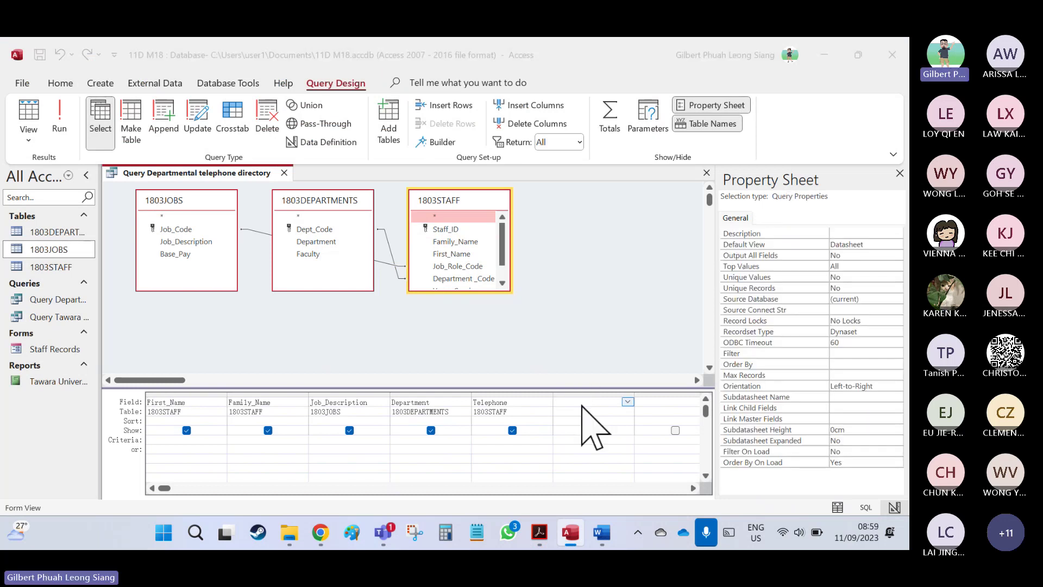
key(alt+Tab)
key(alt+Tab)
text(E)
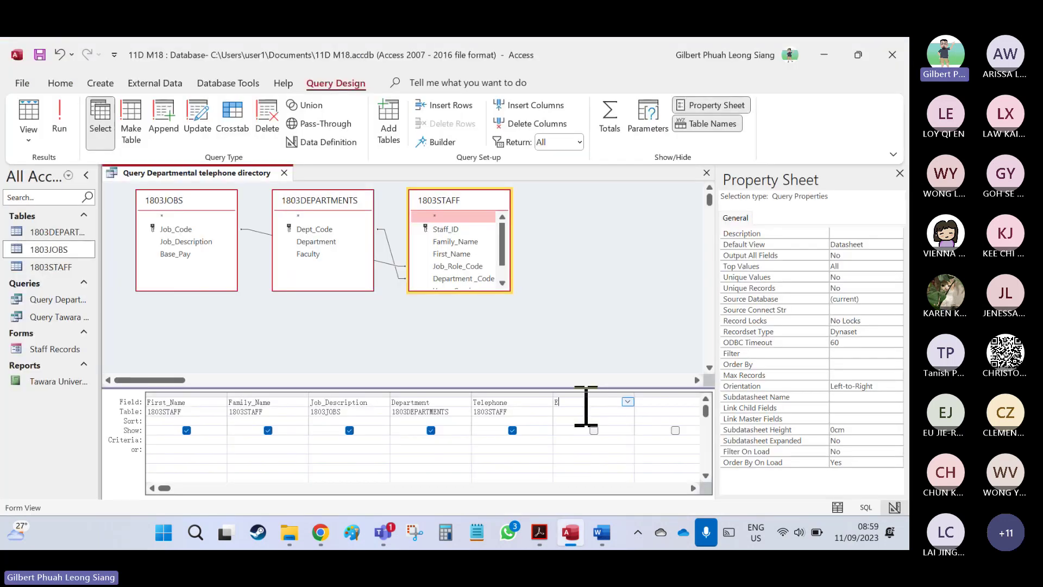
text(xternal_Phone:)
key(alt+Tab)
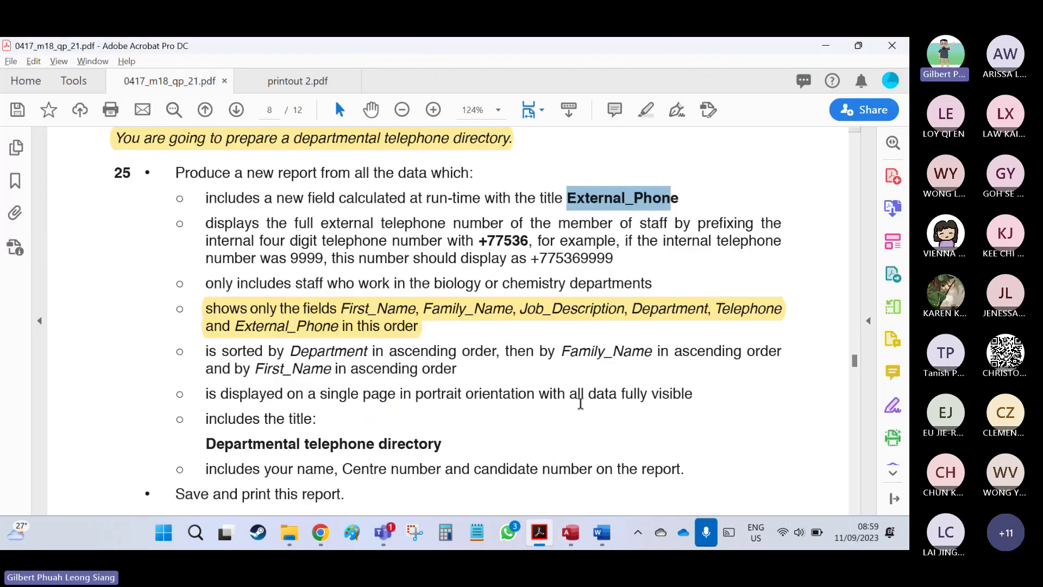
drag(204, 198, 670, 202)
click(686, 170)
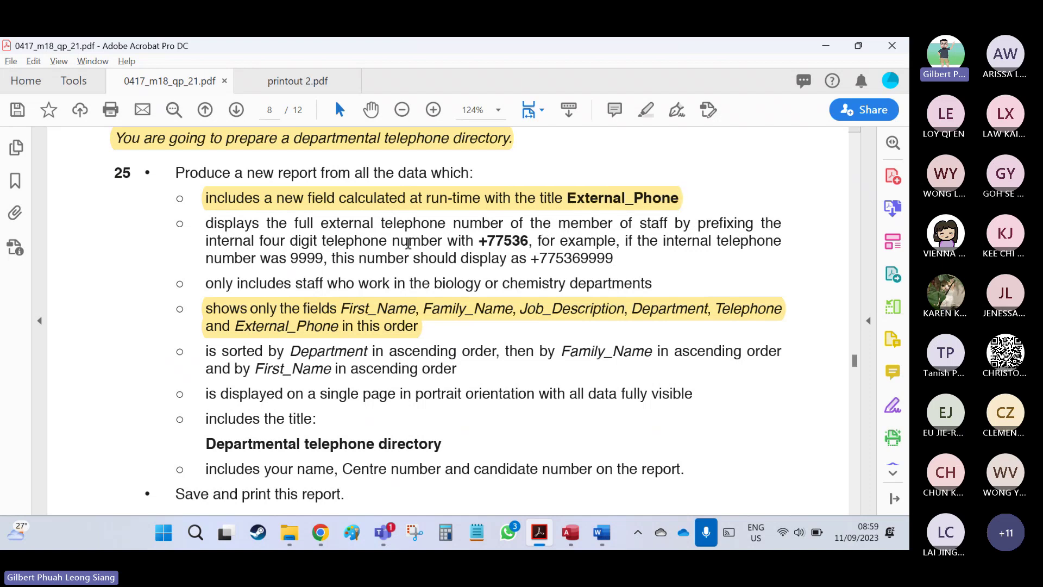
Complete the External_Phone expression as "+77536" + [Telephone].
drag(478, 241, 526, 241)
key(alt+Tab)
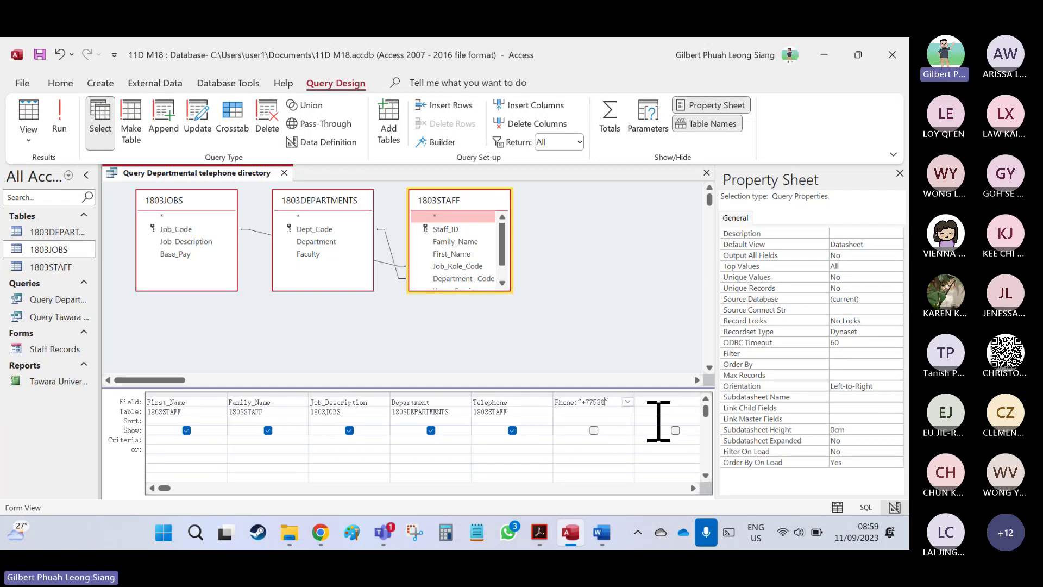
key(alt+Tab)
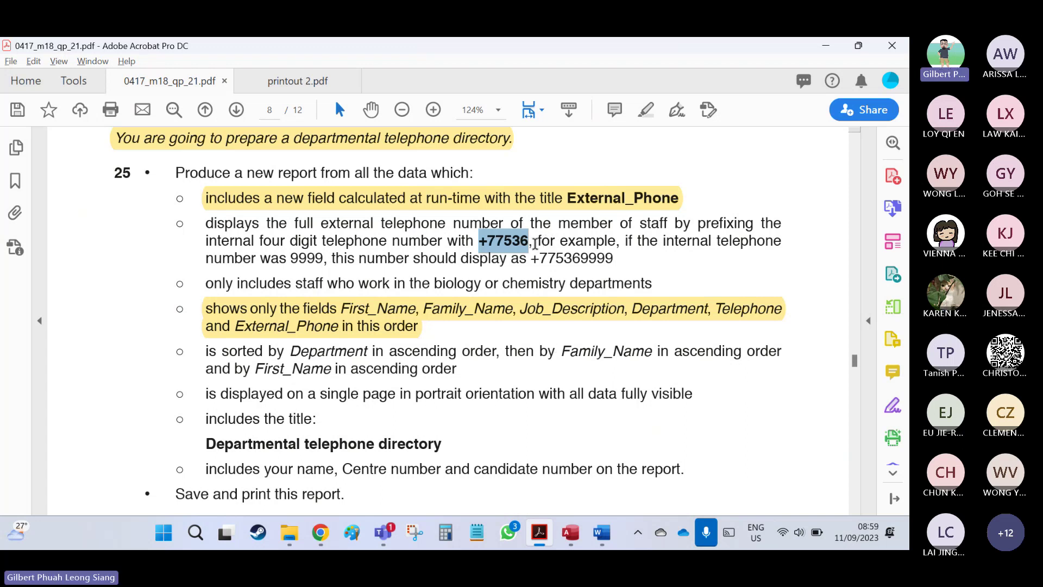
key(alt+Tab)
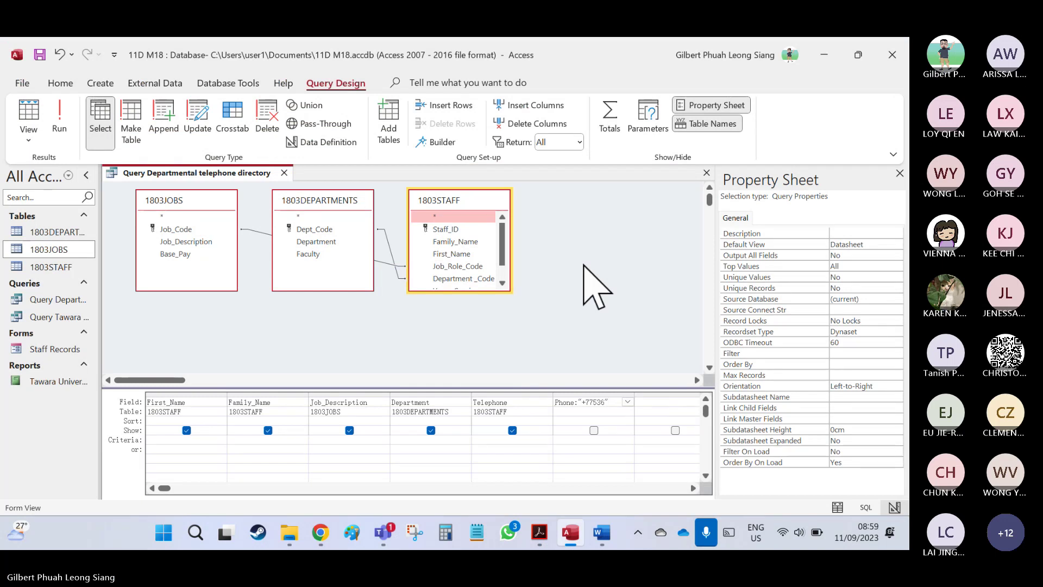
text(+ )
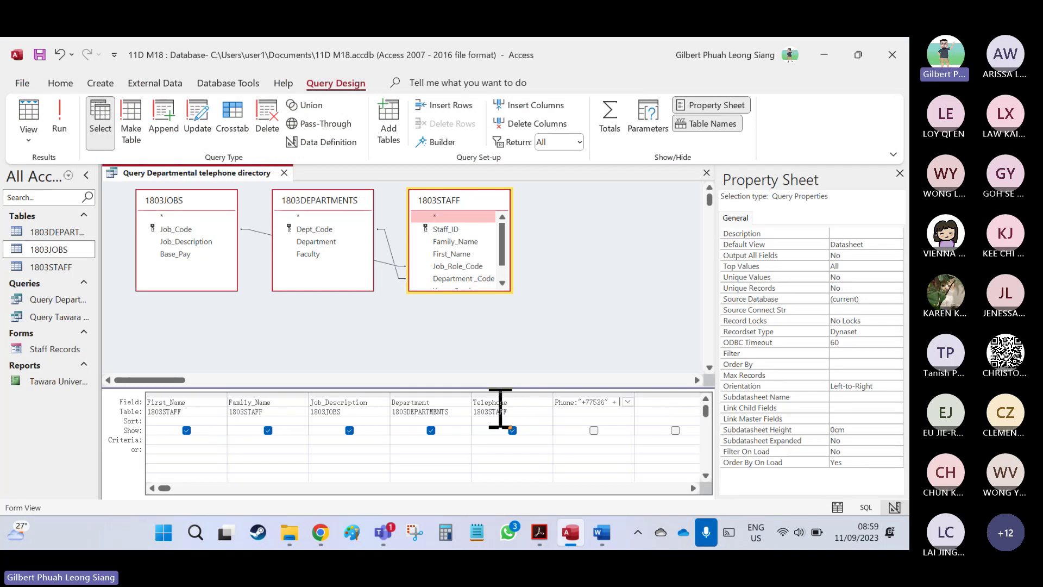
text([Te)
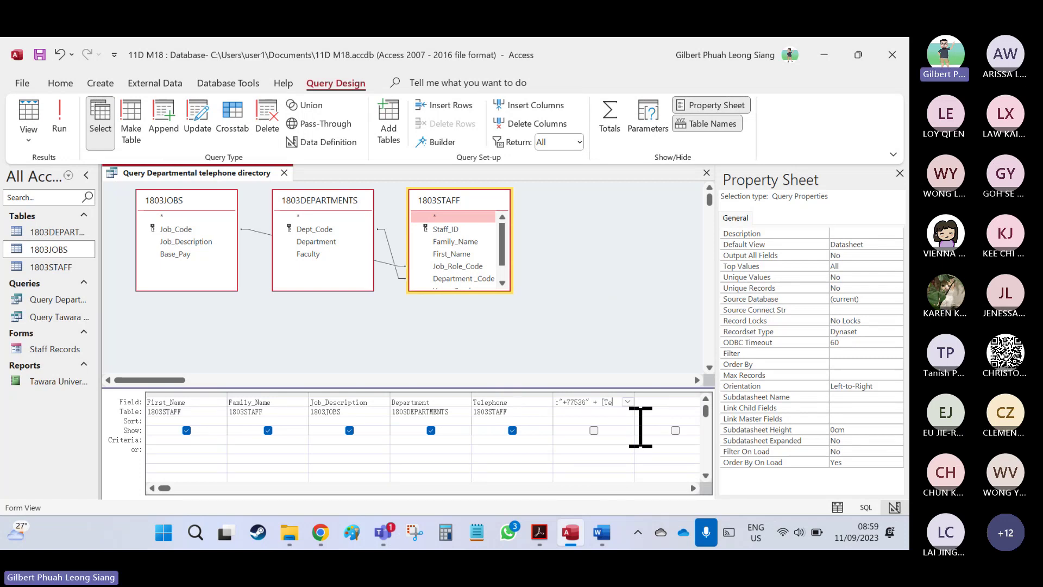
text(lephone])
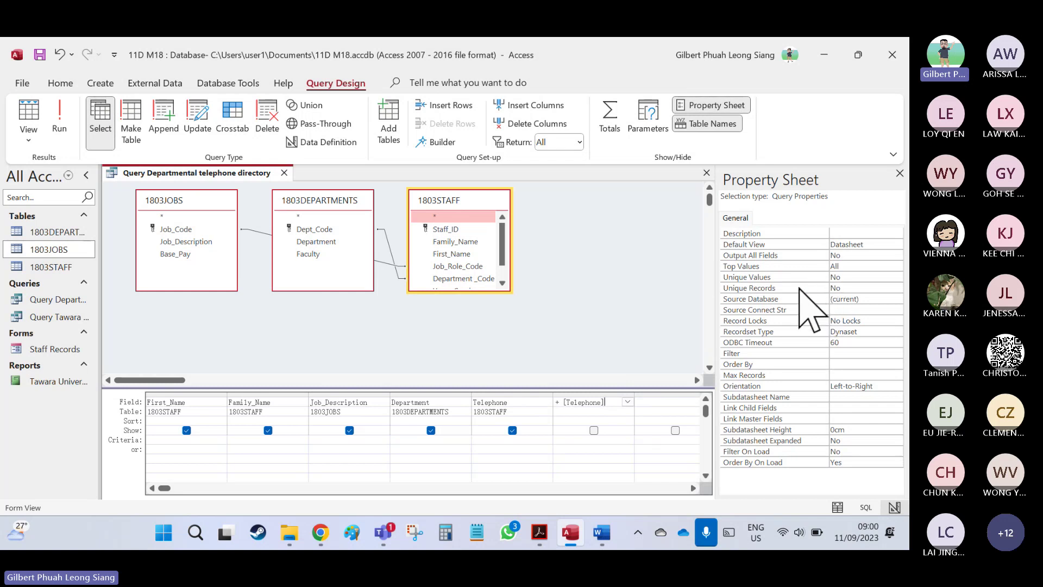
Highlight the external number requirement bullet in the question paper in yellow.
key(alt+Tab)
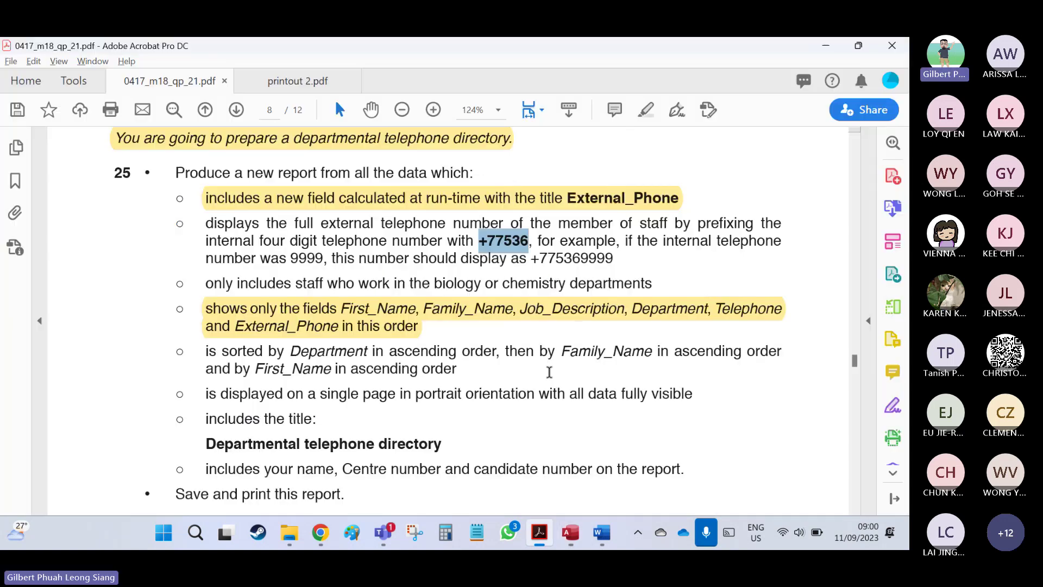
click(545, 253)
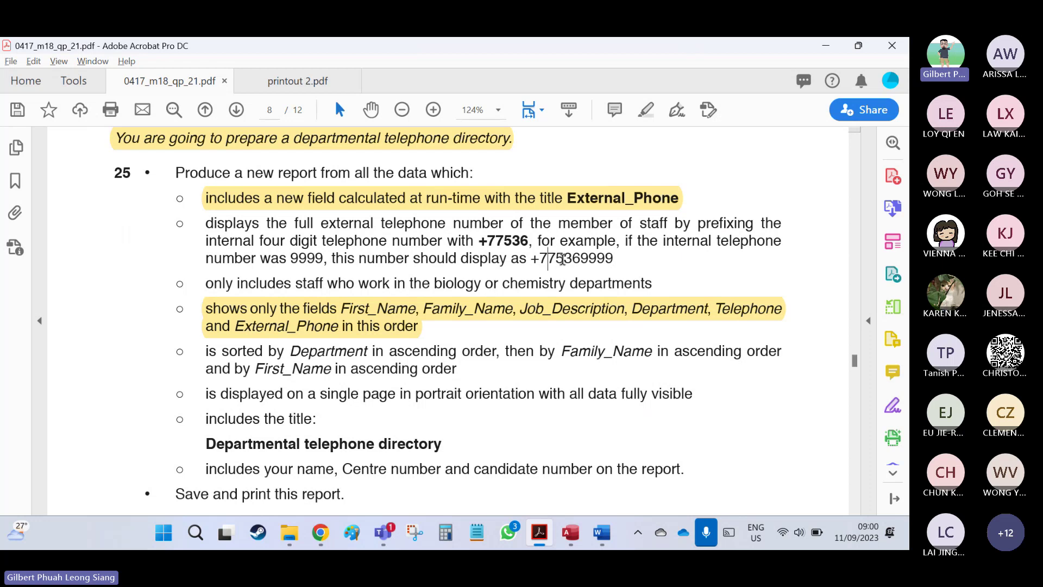
drag(617, 241, 321, 240)
click(212, 224)
drag(212, 224, 600, 265)
click(613, 247)
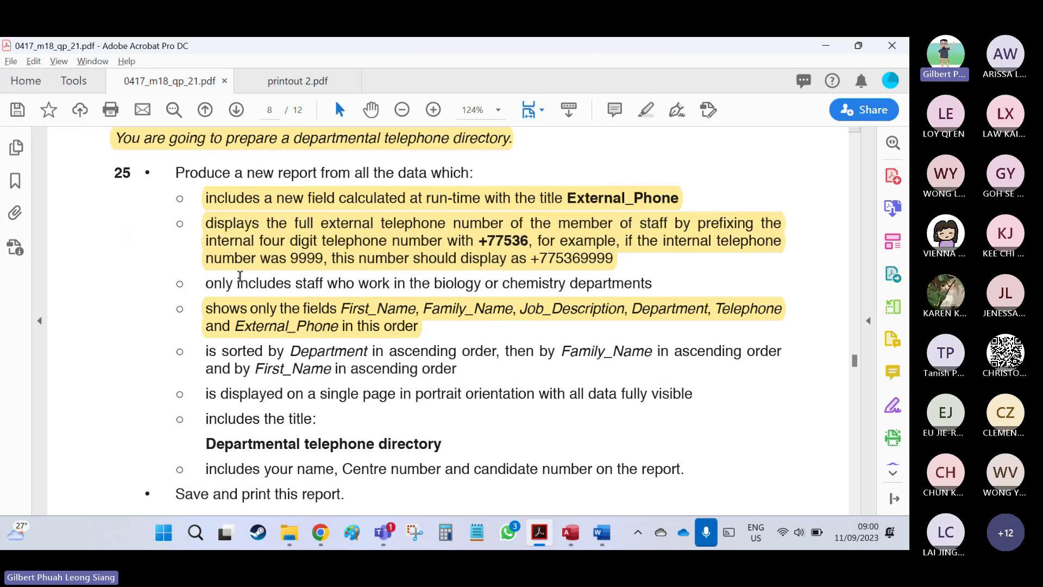
key(alt+Tab)
click(577, 419)
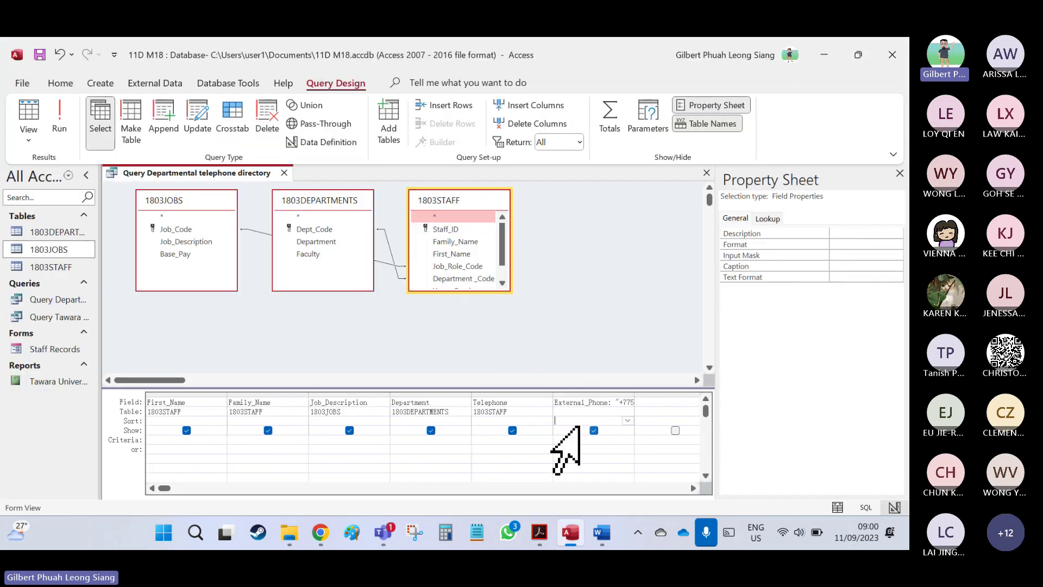
click(857, 244)
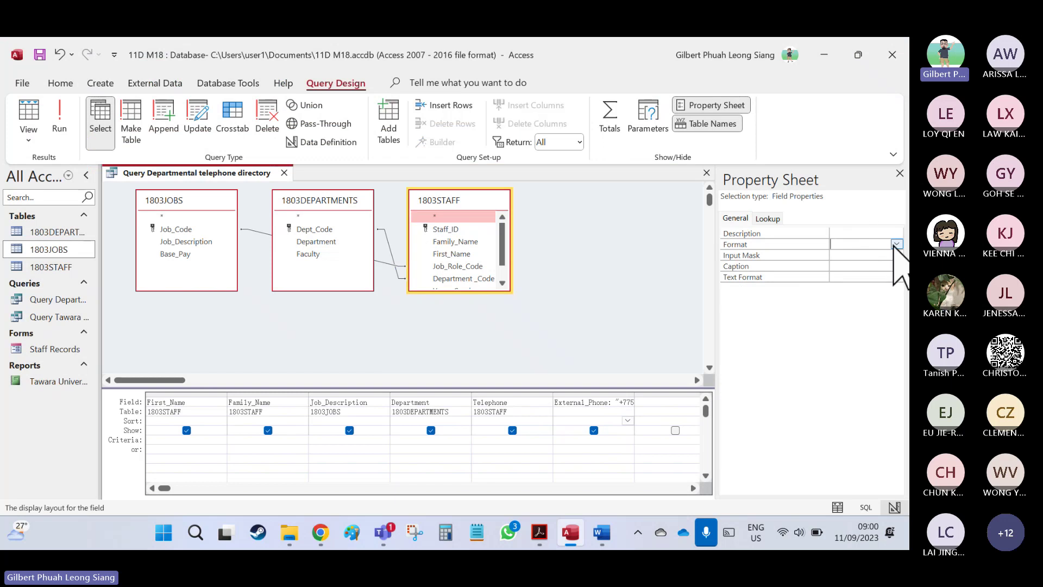
click(897, 244)
scroll(885, 304, down, 1)
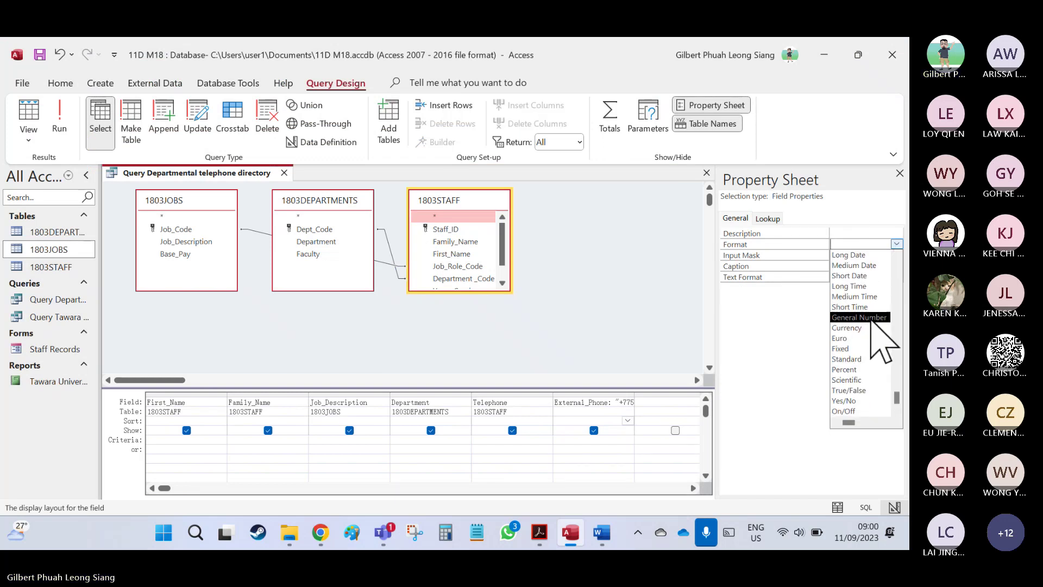
scroll(872, 321, up, 1)
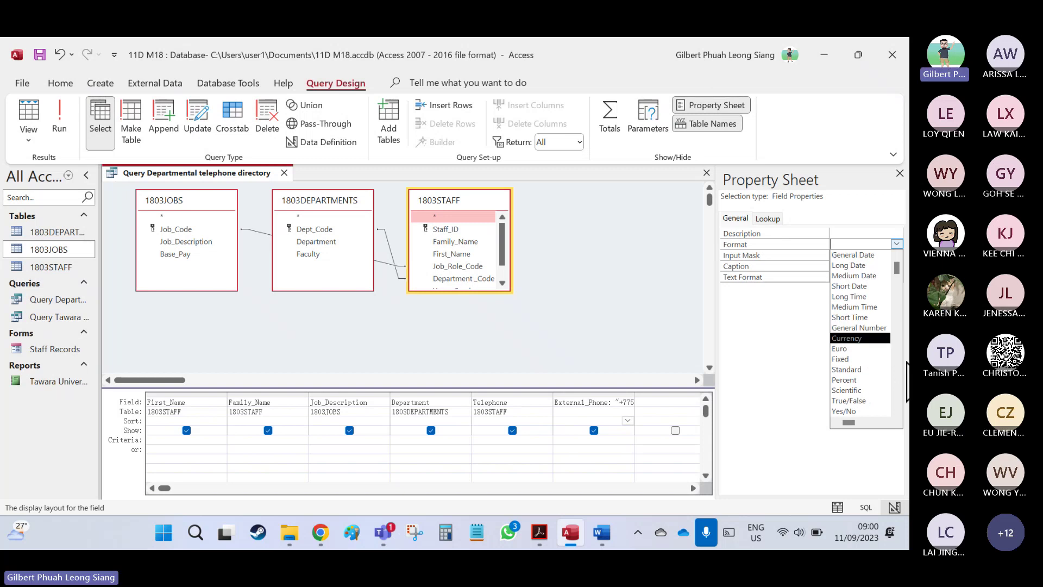
click(746, 334)
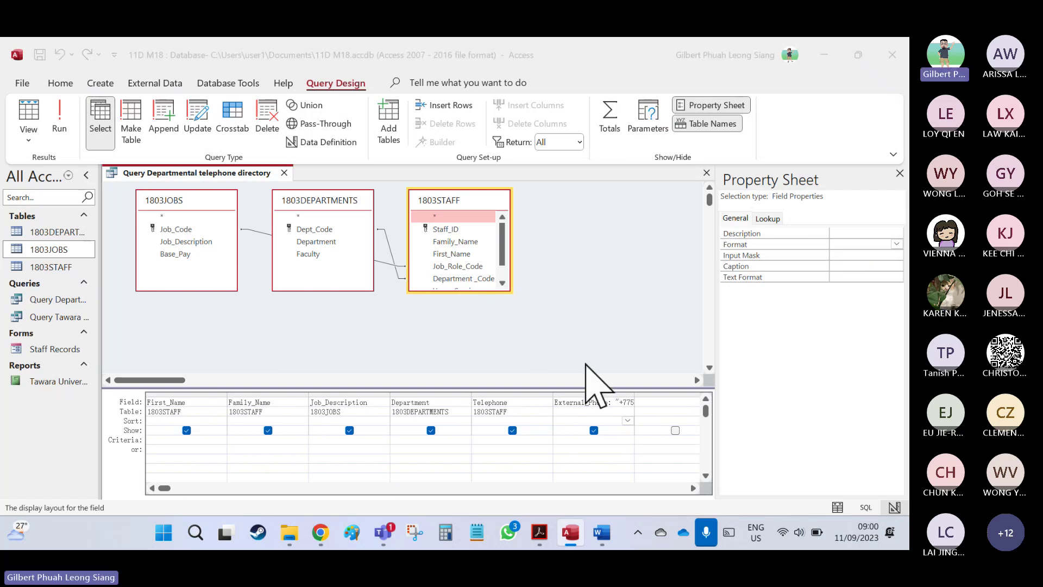
key(alt+Tab)
drag(208, 284, 588, 288)
key(alt+Tab)
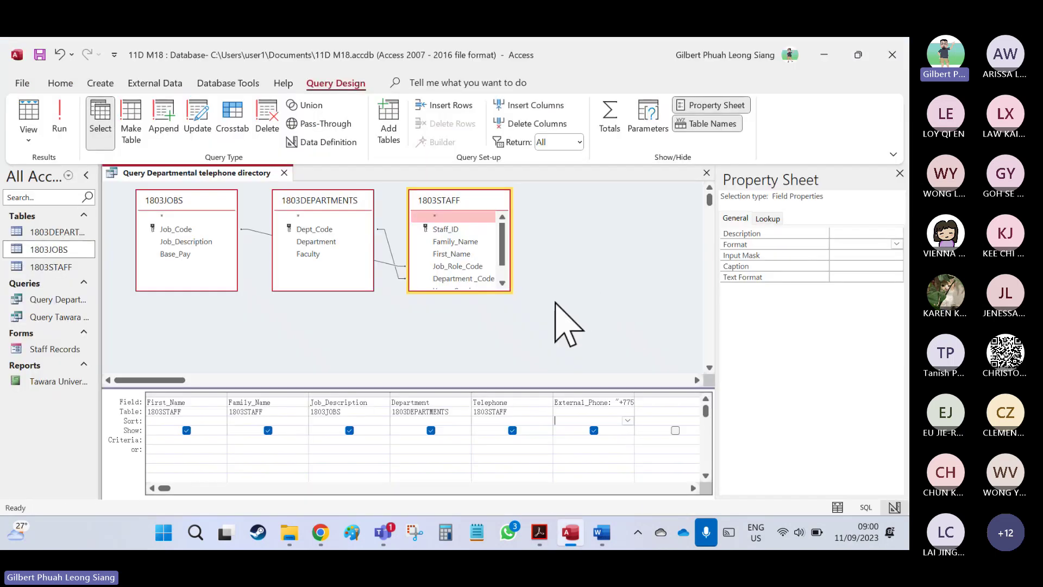
click(60, 117)
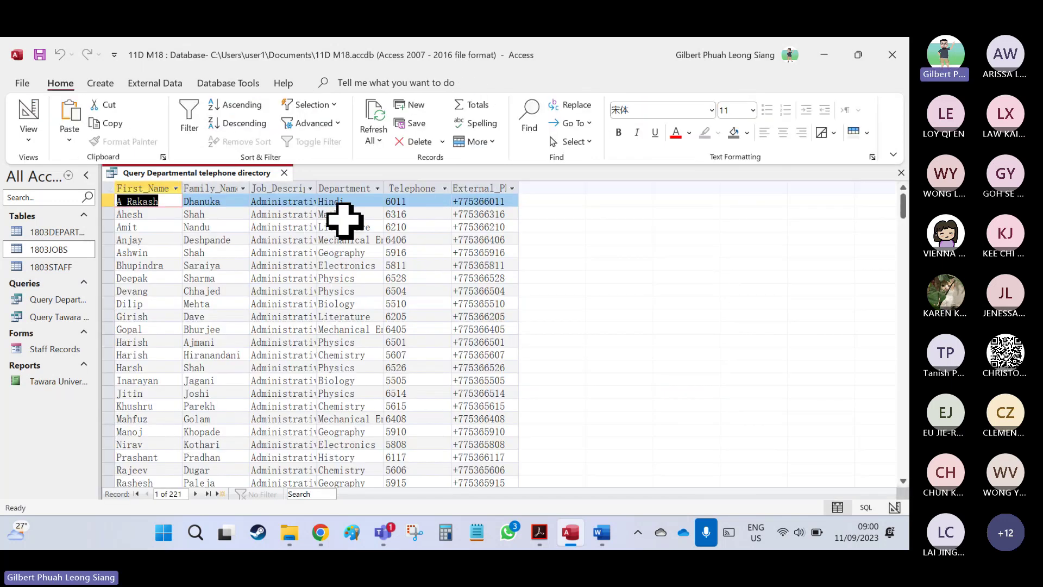
click(346, 308)
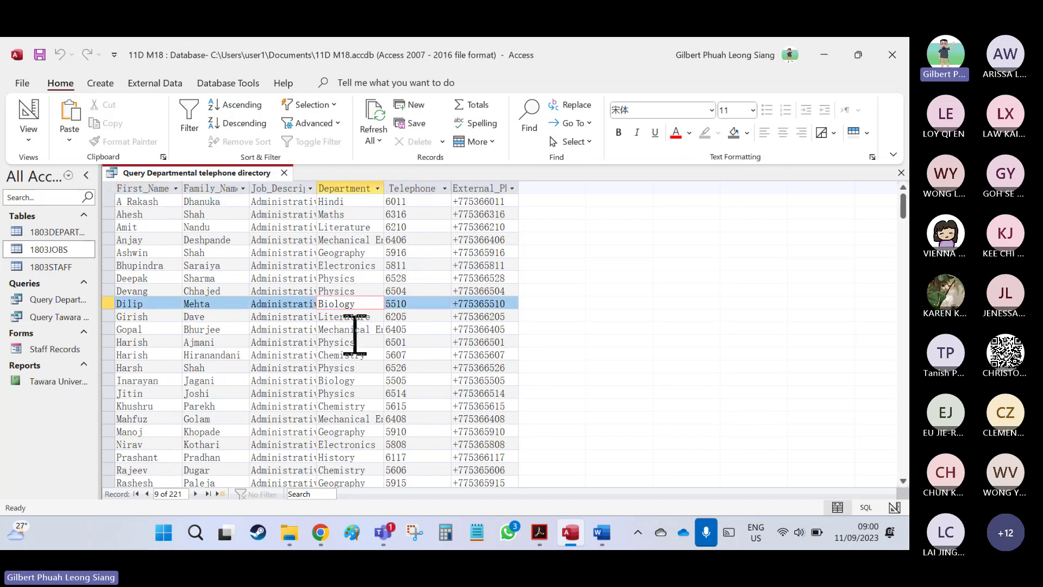
click(350, 356)
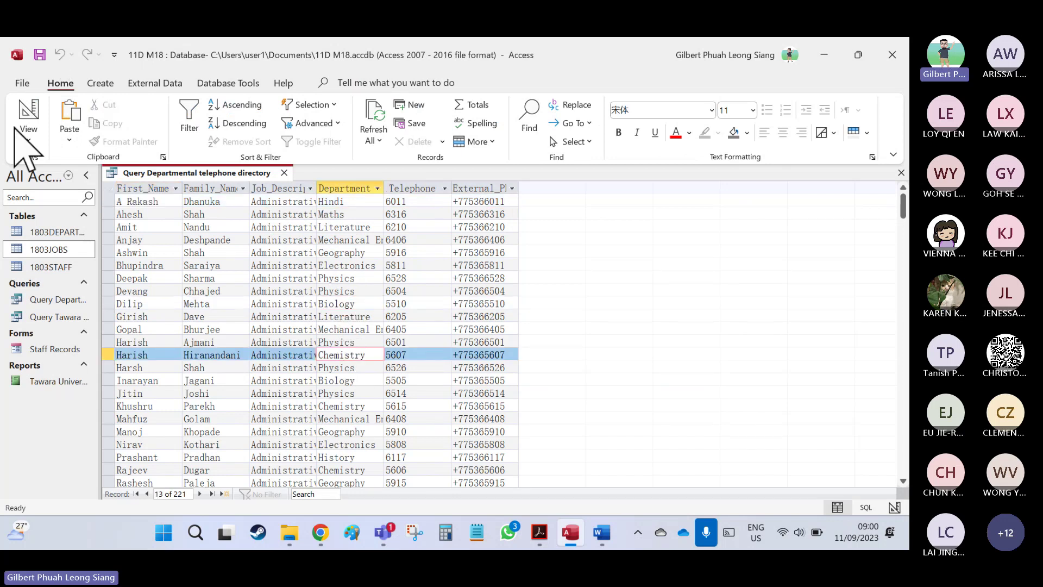
click(29, 116)
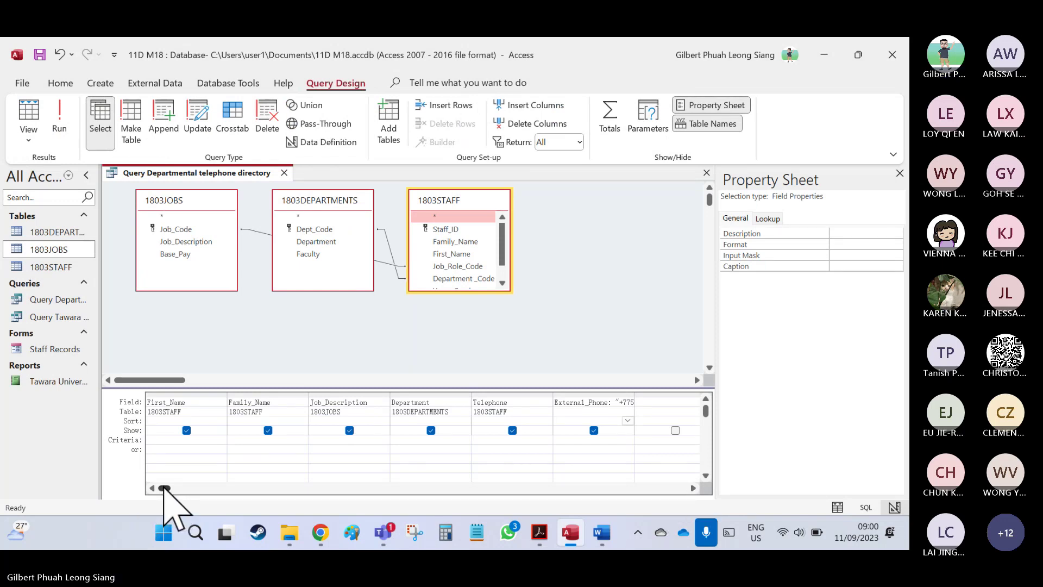
Enter "biology" Or in the Department column's Criteria cell.
click(322, 440)
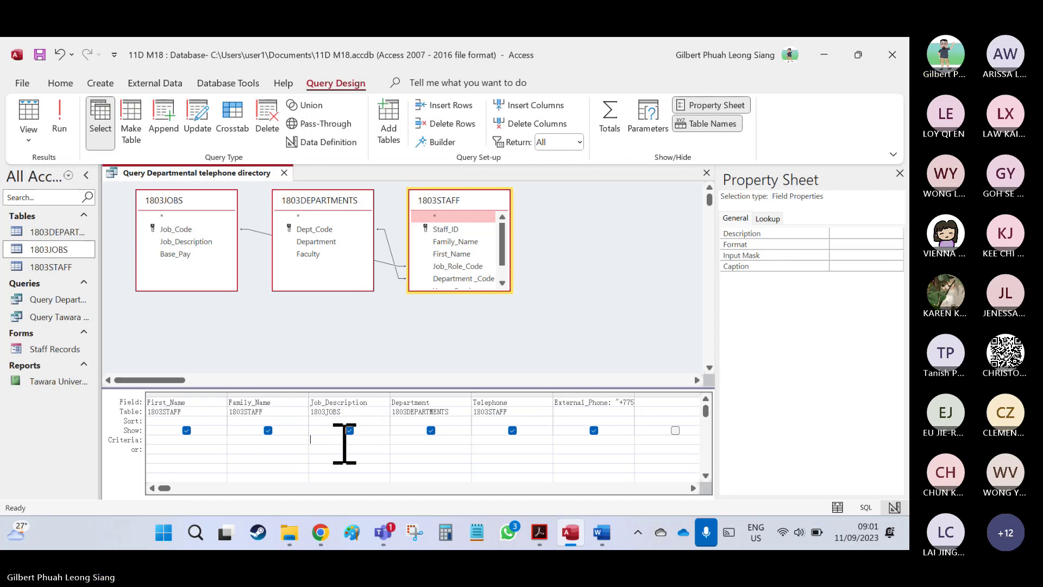
key(alt+Tab)
key(alt+Tab)
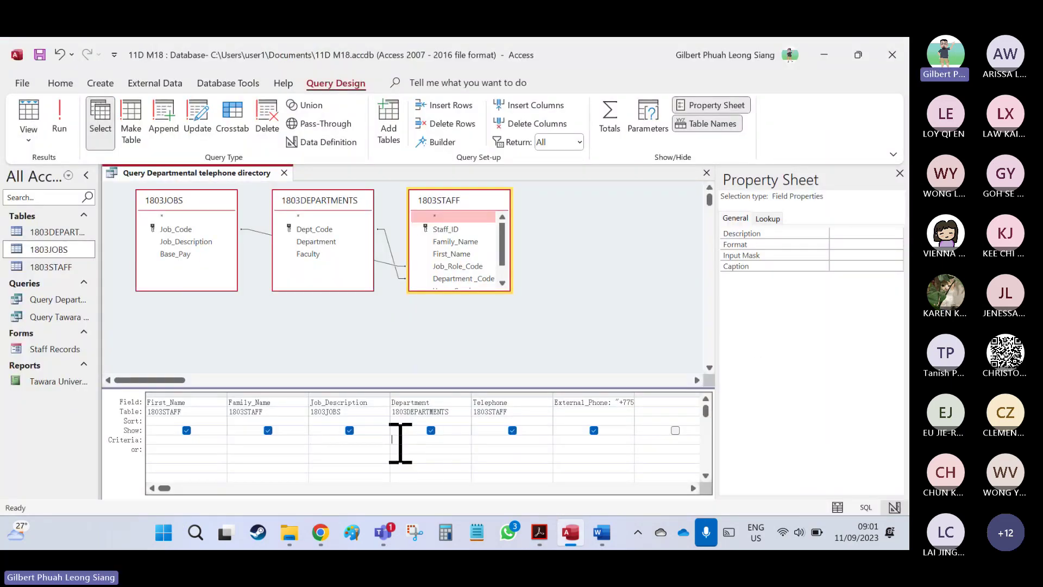
key(alt+Tab)
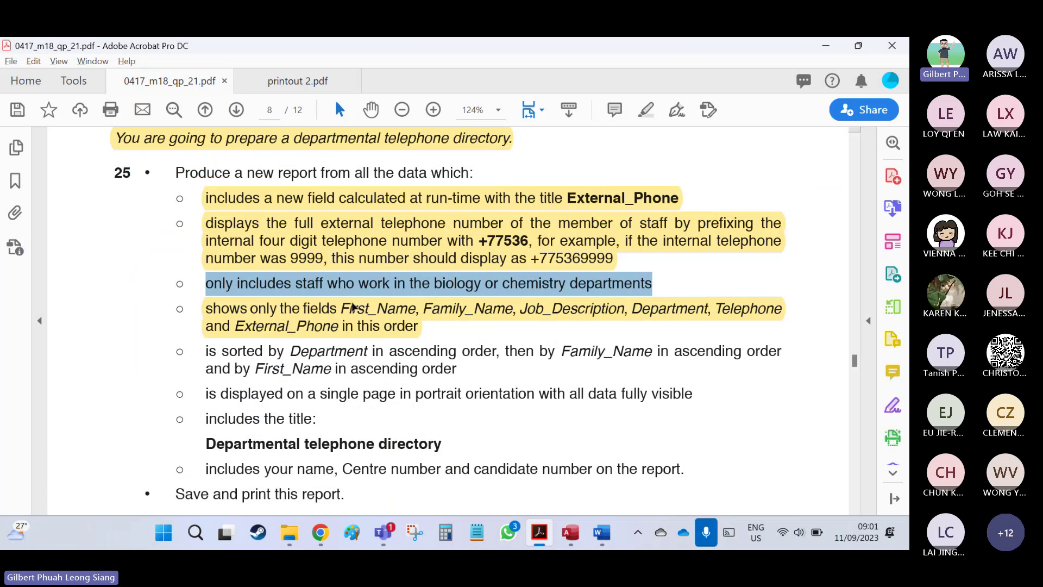
click(468, 283)
double_click(468, 282)
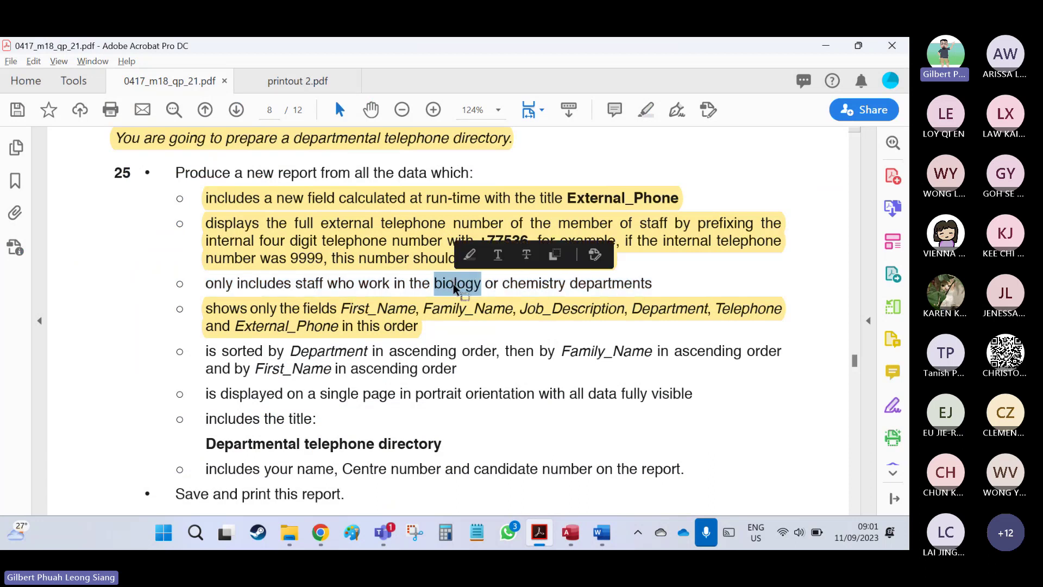
key(alt+Tab)
text(" )
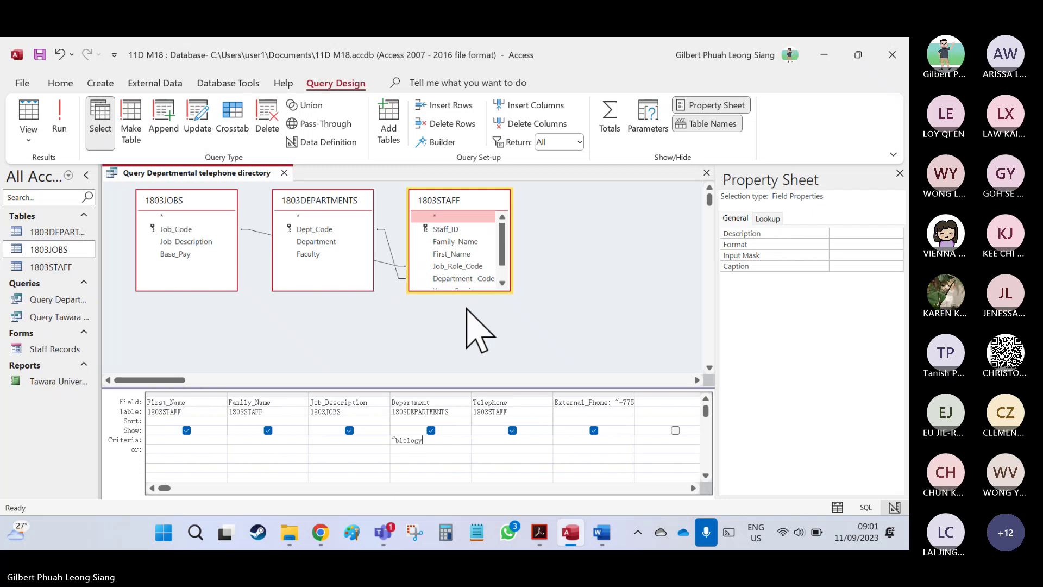
text(or)
Add "chemistry" to the criteria and run the query, showing 29 records.
key(alt+Tab)
double_click(547, 287)
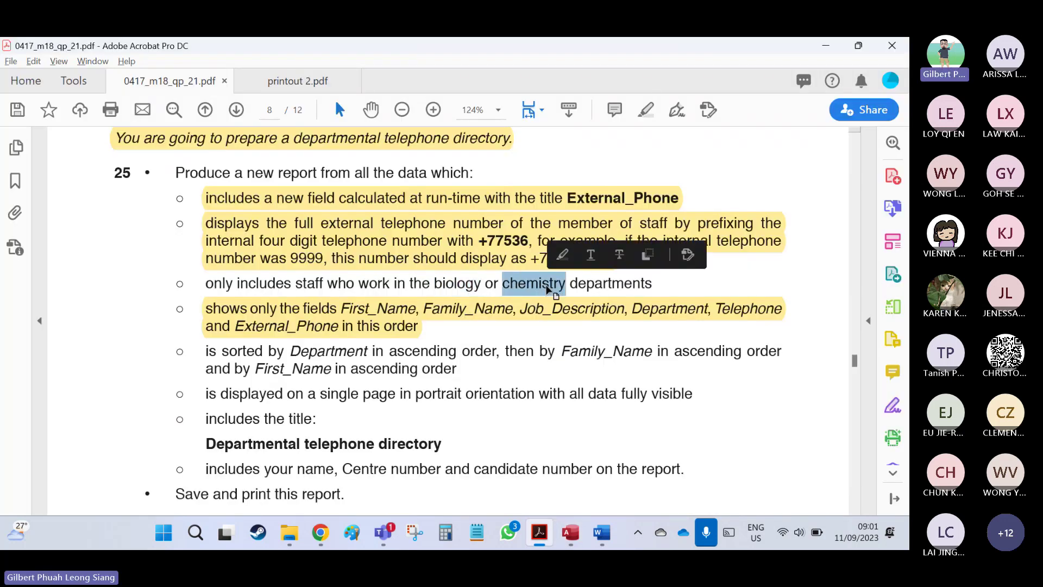
key(ctrl+c)
key(alt+Tab)
key(ctrl+v)
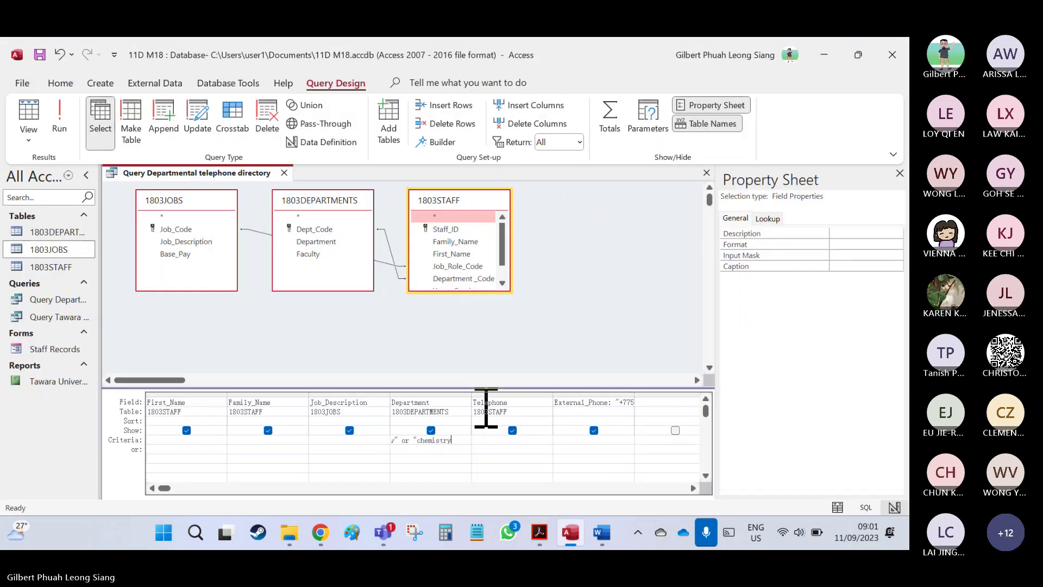
key(Return)
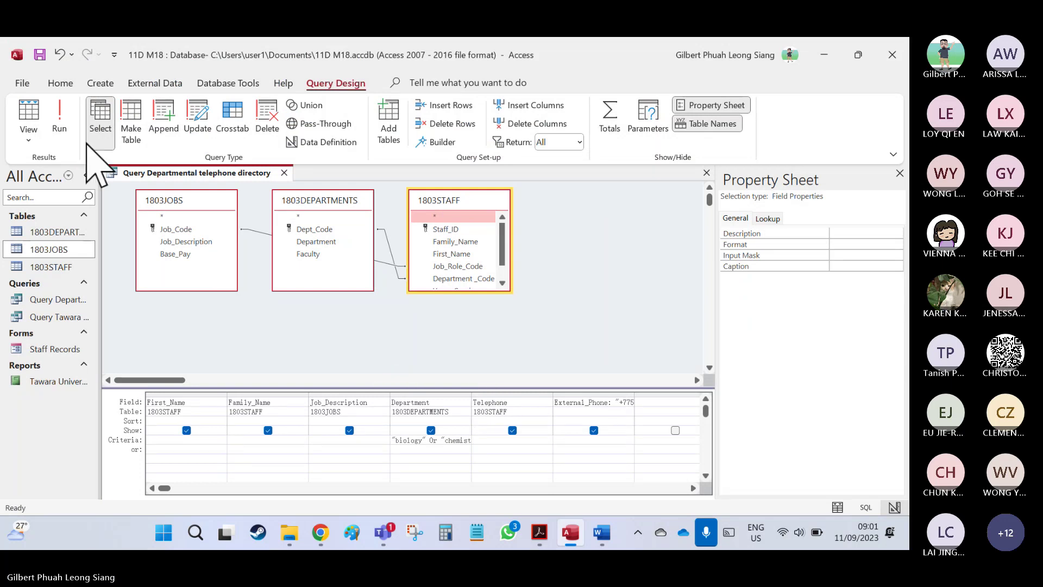
click(61, 114)
scroll(341, 260, down, 3)
scroll(344, 270, up, 7)
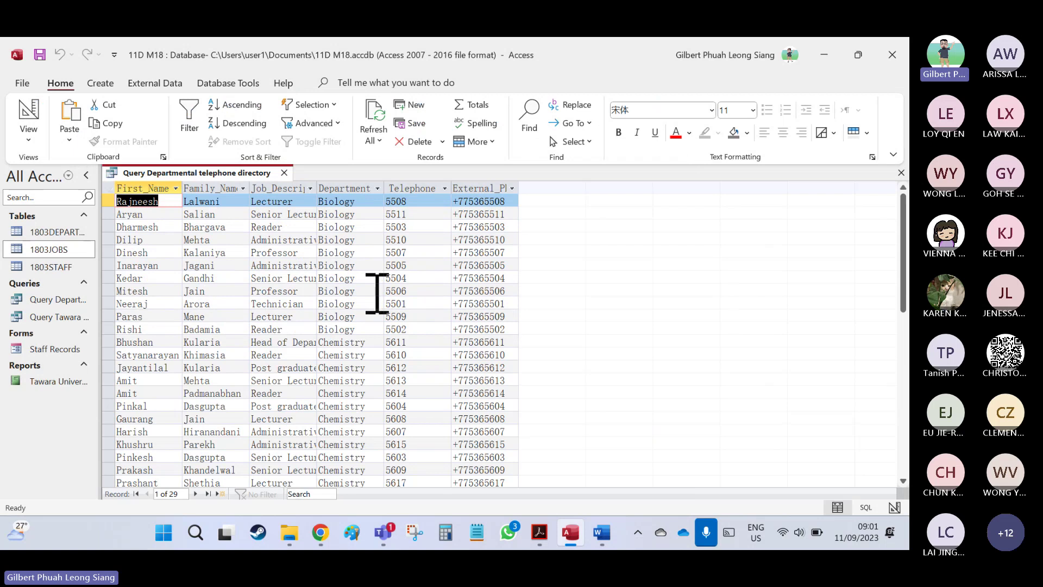
Highlight the biology-or-chemistry line and select the sorting and portrait requirements.
key(alt+Tab)
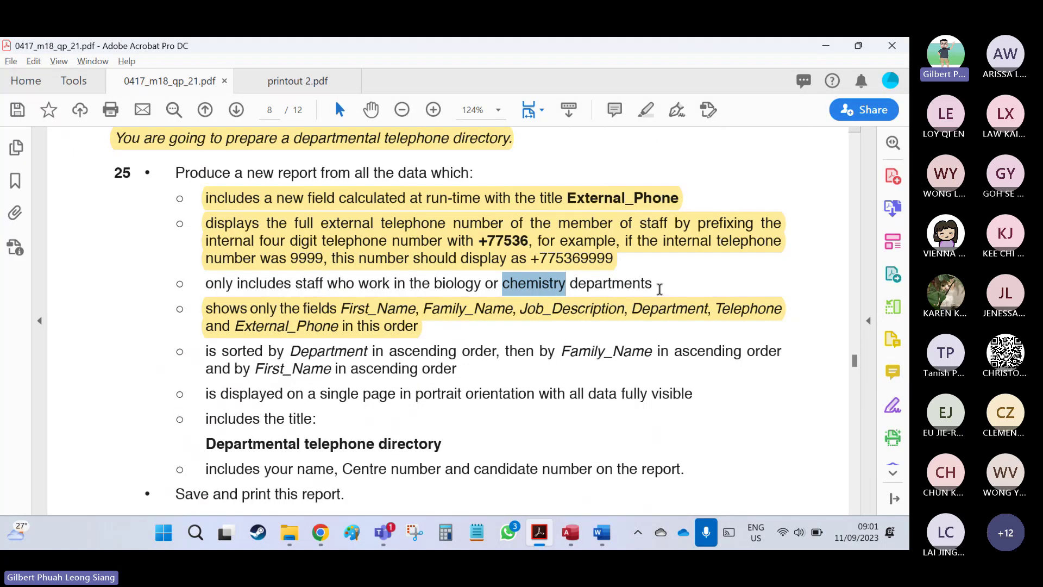
drag(708, 308, 652, 278)
click(210, 284)
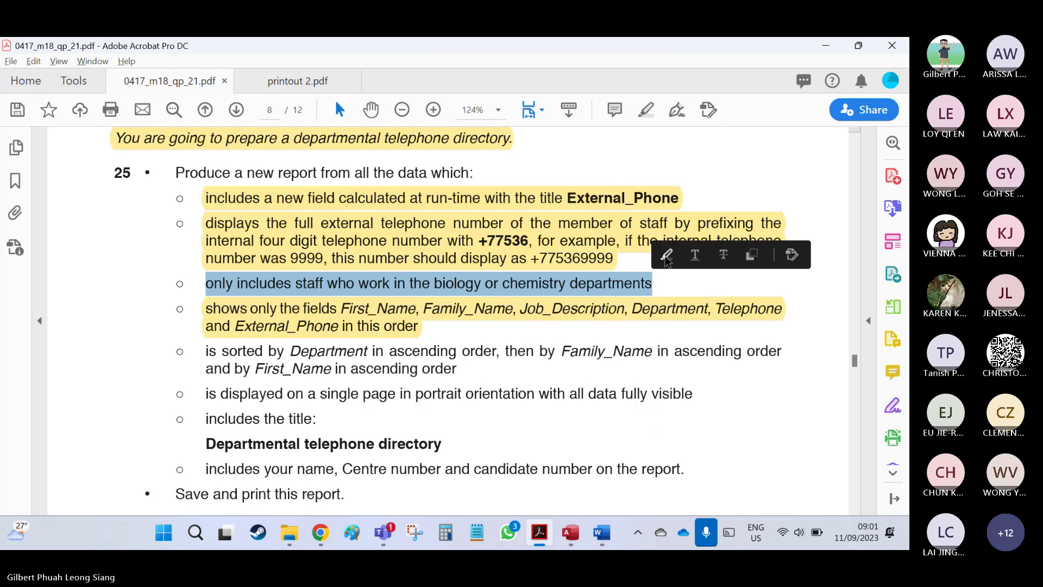
click(668, 257)
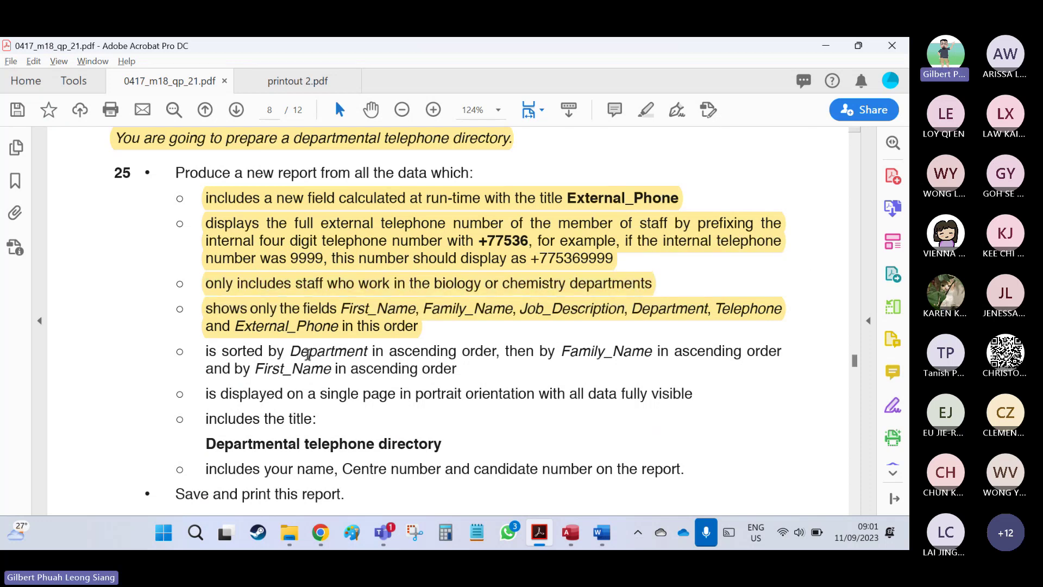
drag(207, 351, 343, 356)
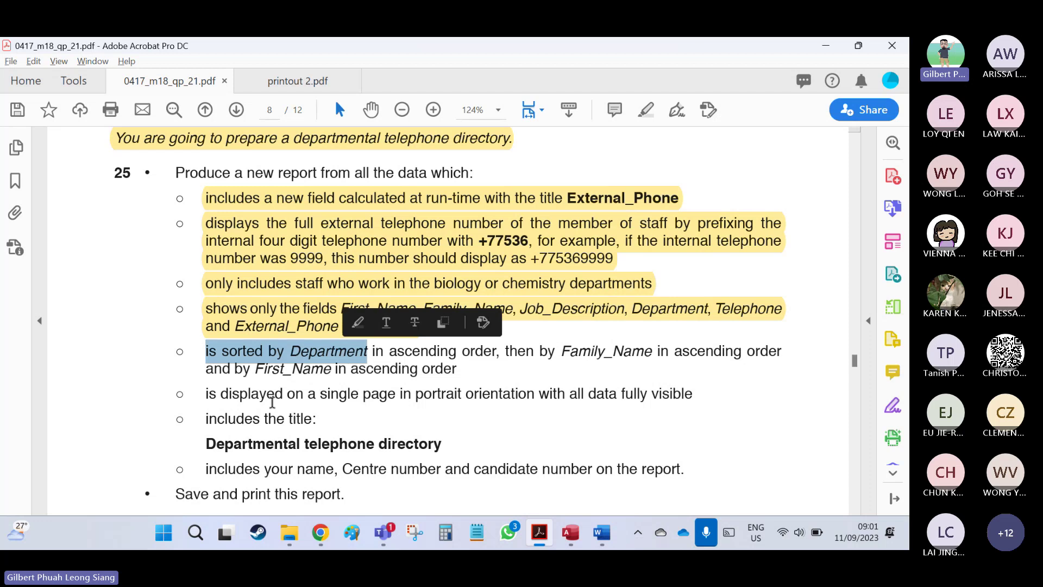
drag(207, 396, 499, 395)
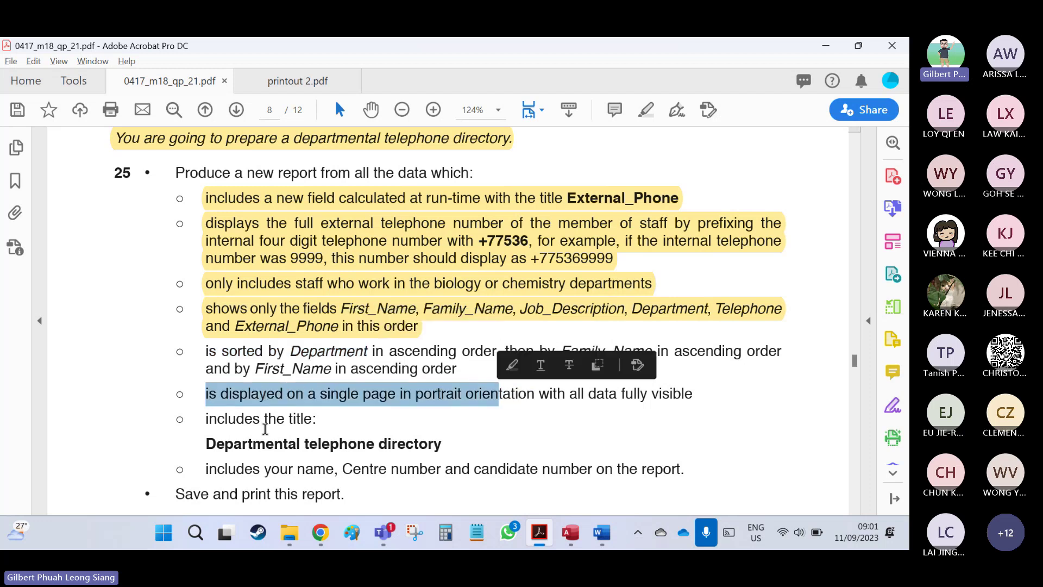
Close the Departmental telephone directory query datasheet.
key(alt+Tab)
right_click(144, 174)
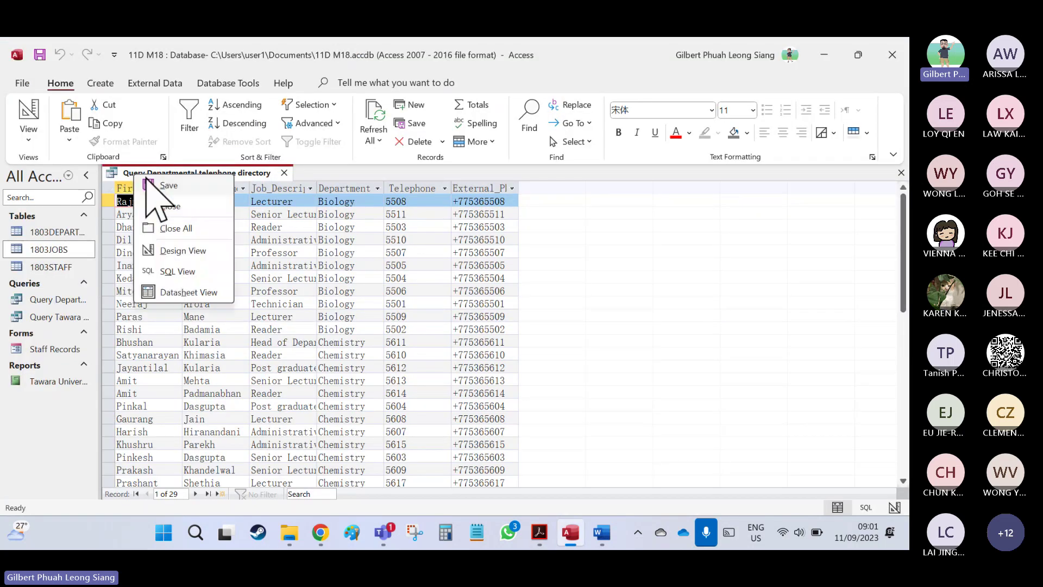
key(Escape)
click(284, 173)
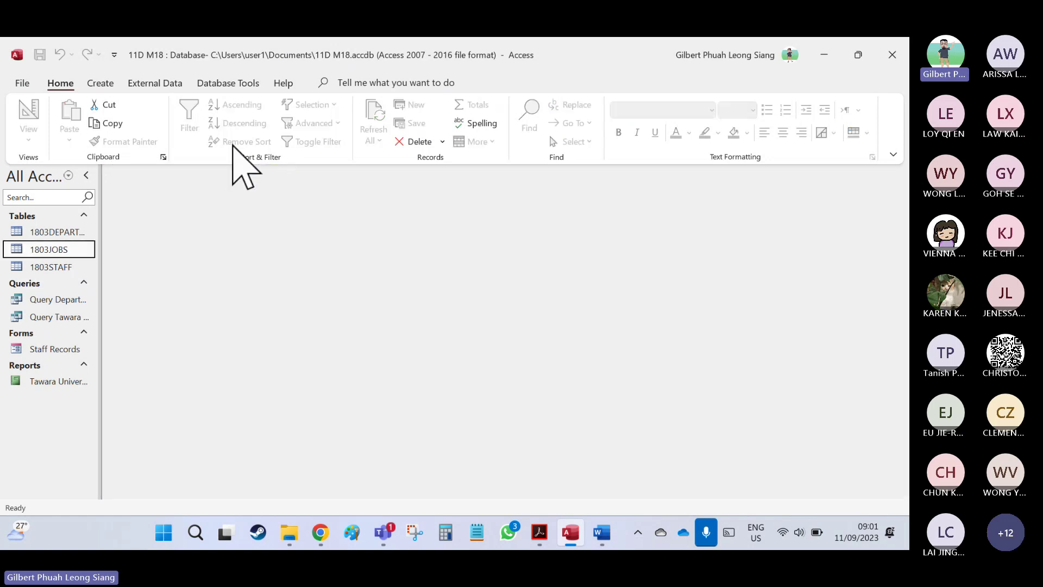
Start the Report Wizard with all fields from Query Departmental telephone directory.
click(100, 84)
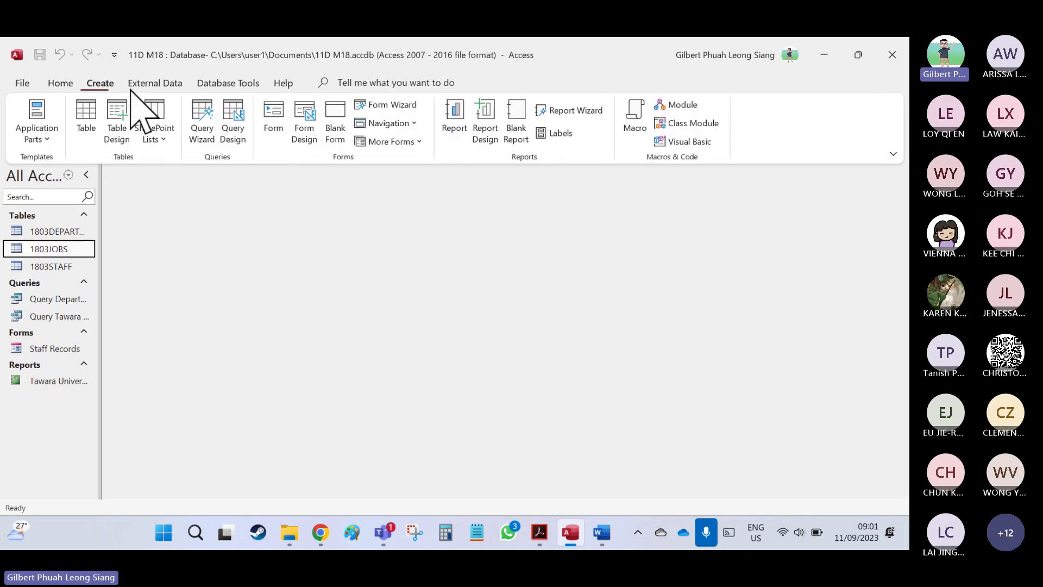
click(577, 113)
click(468, 210)
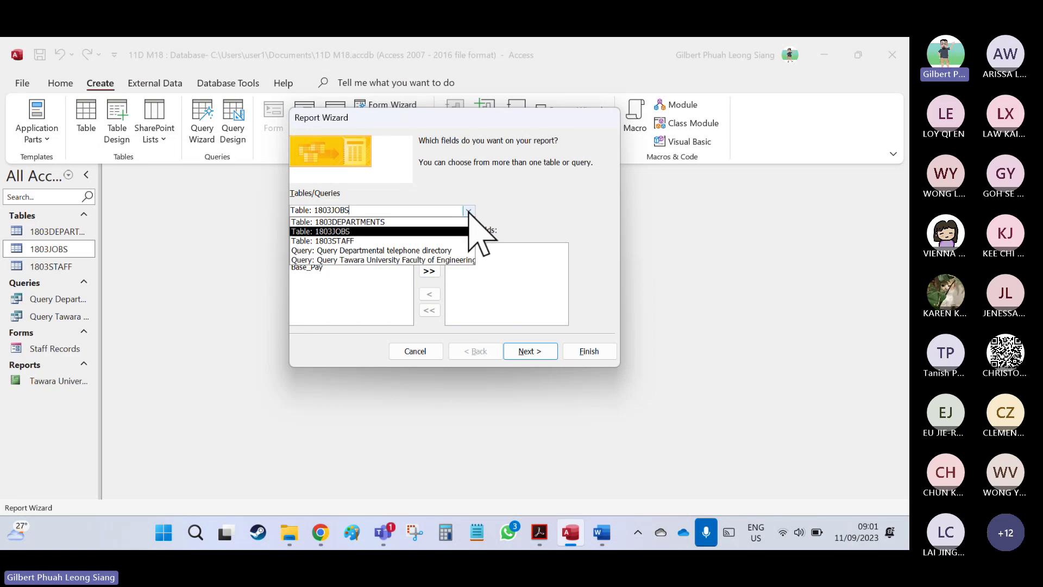
click(361, 250)
click(429, 270)
Skip the view, grouping and sorting pages to reach the layout step.
click(530, 351)
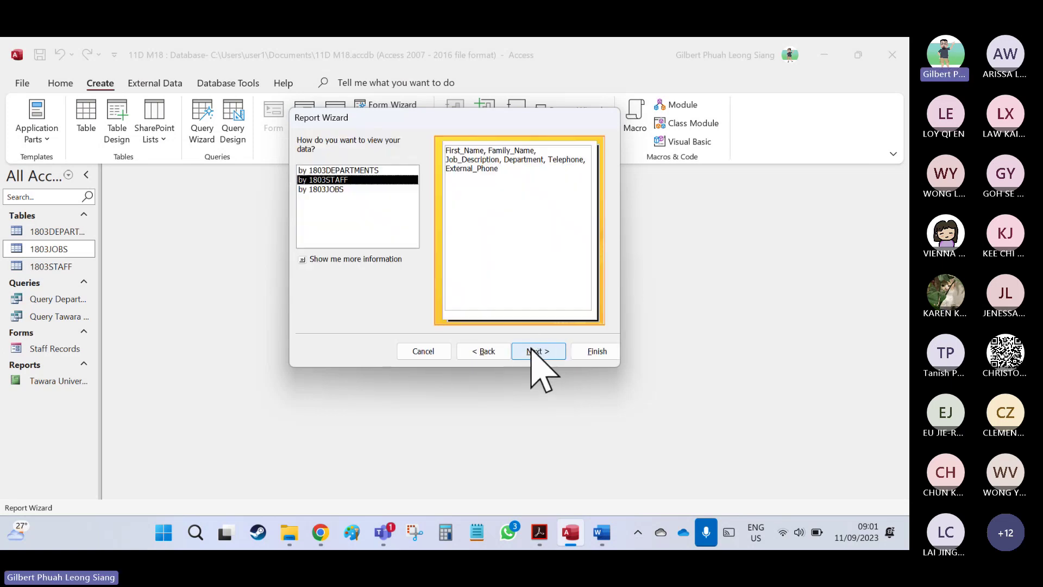
click(539, 354)
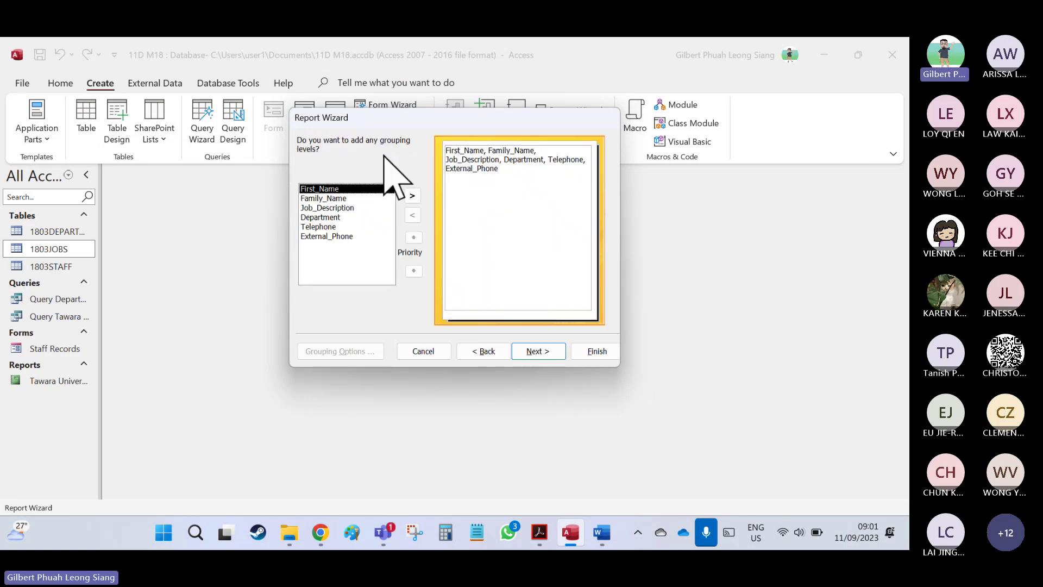
click(560, 352)
click(539, 351)
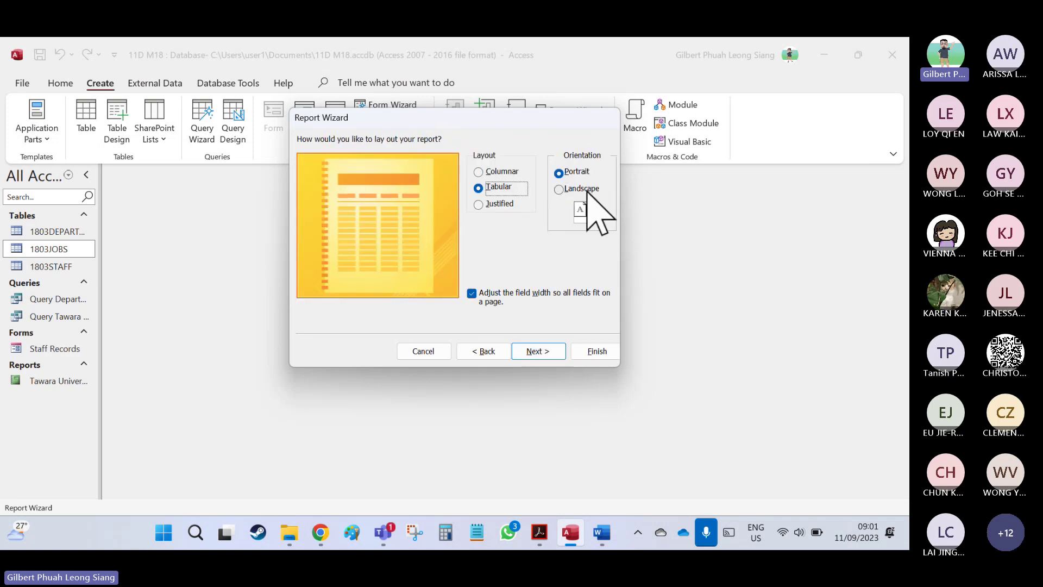
key(alt+Tab)
click(331, 400)
Mark the single-page and portrait orientation requirements in the question paper.
drag(321, 399, 462, 399)
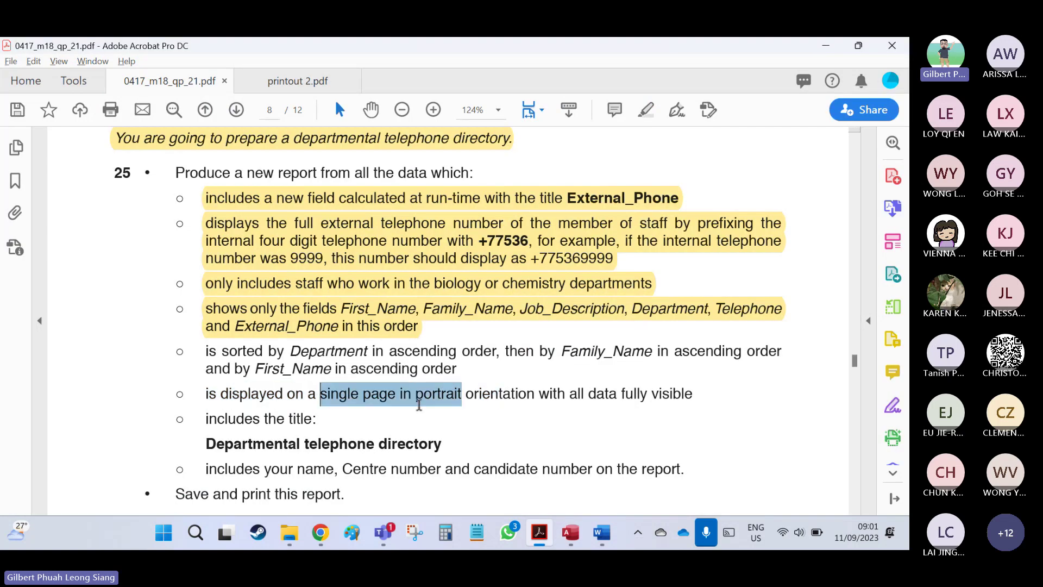
key(alt+Tab)
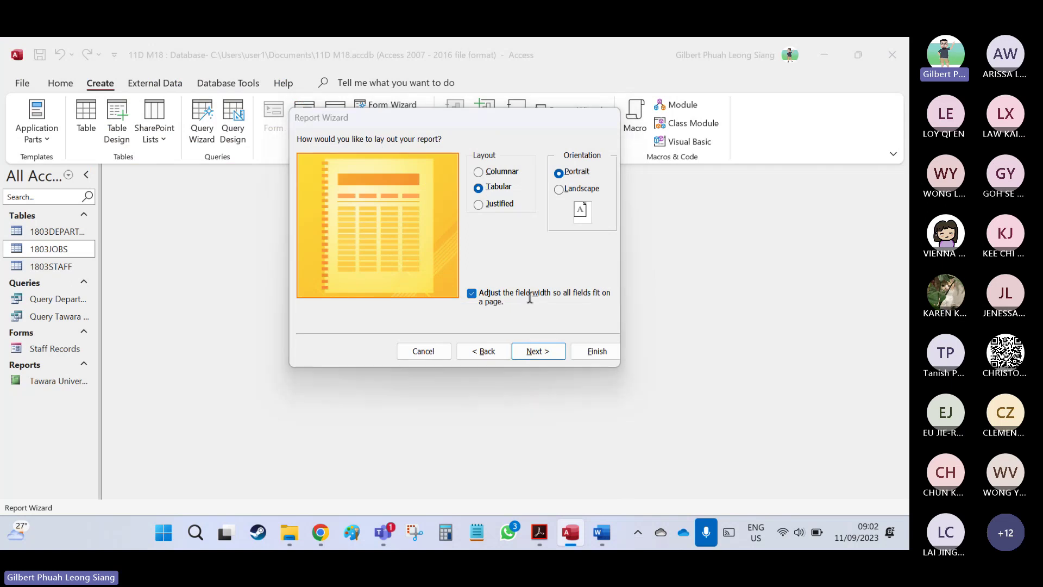
key(alt+Tab)
drag(416, 399, 565, 399)
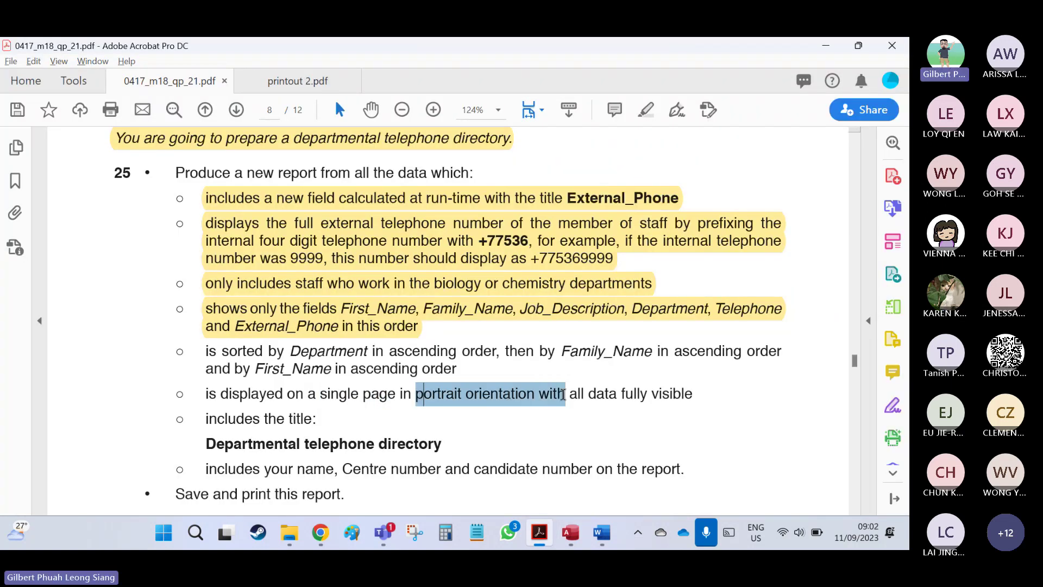
key(alt+Tab)
key(alt+Tab)
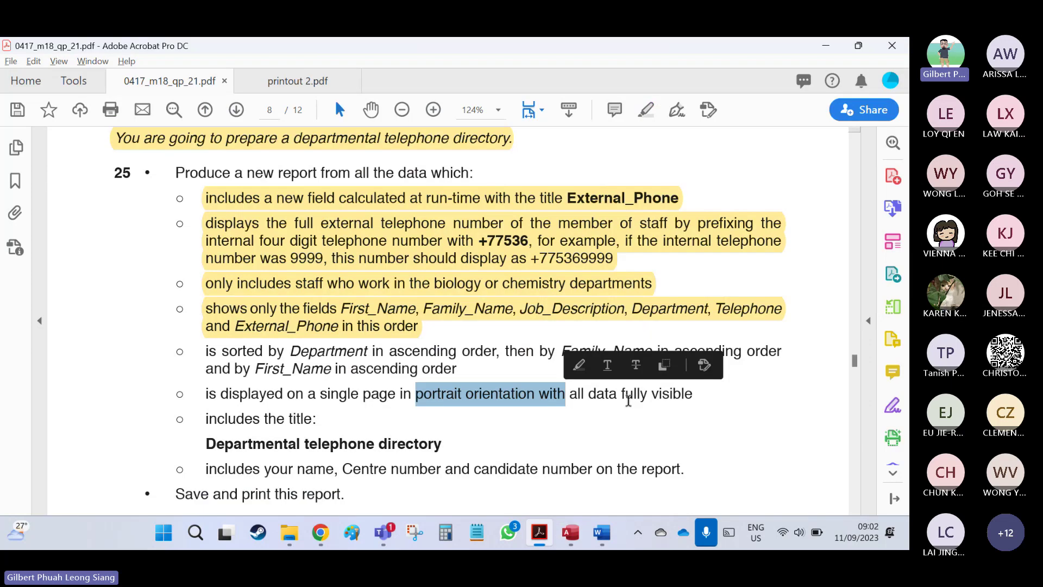
Recheck the single-page portrait line, then accept the tabular portrait layout in the wizard.
click(629, 400)
drag(697, 400, 205, 394)
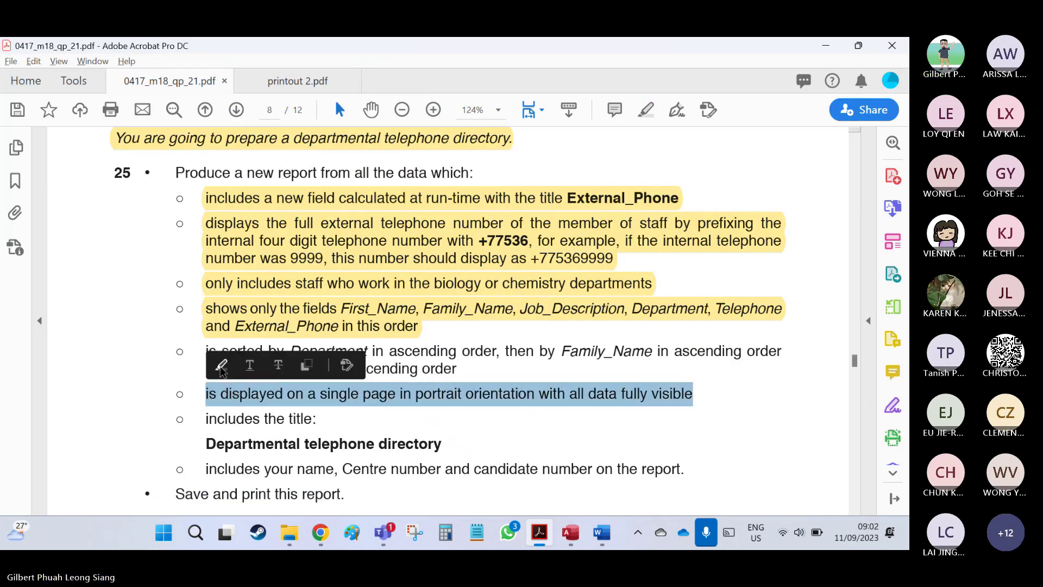
click(216, 365)
key(alt+Tab)
click(539, 352)
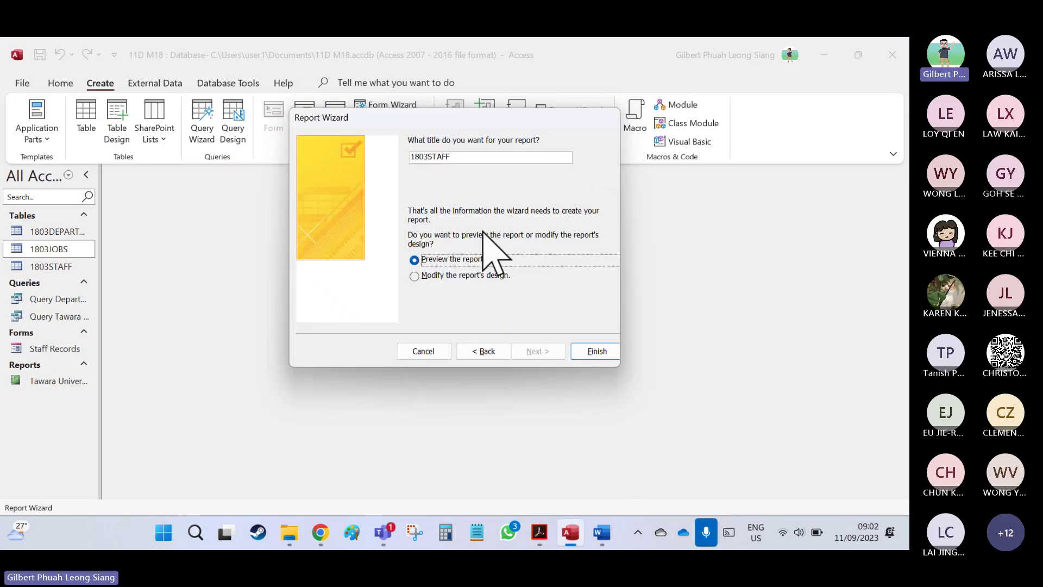
Find the required report title in the question paper and select the default title 1803STAFF.
key(alt+Tab)
drag(454, 469, 442, 444)
click(205, 444)
key(alt+Tab)
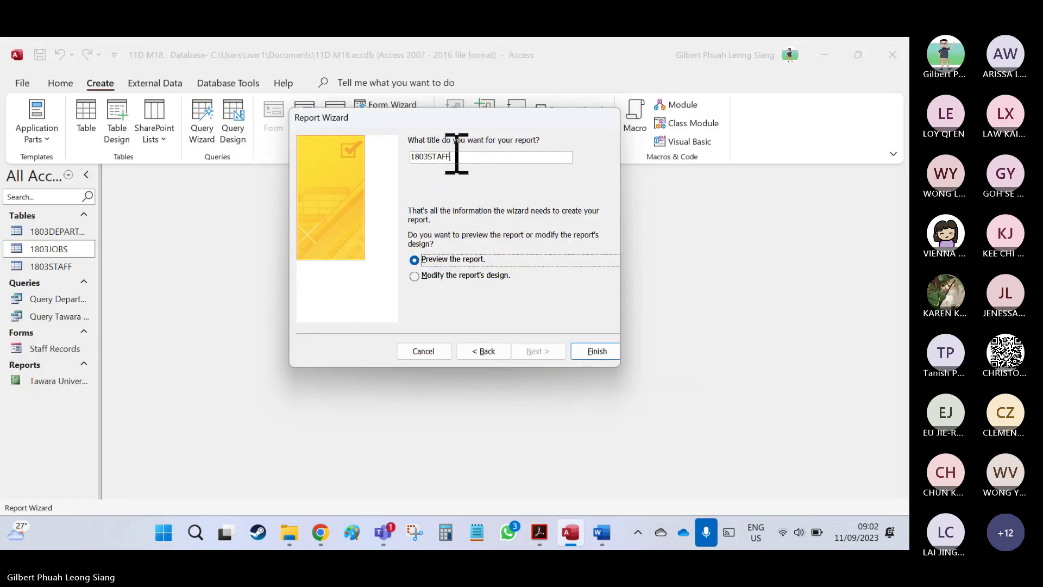
drag(457, 156, 362, 157)
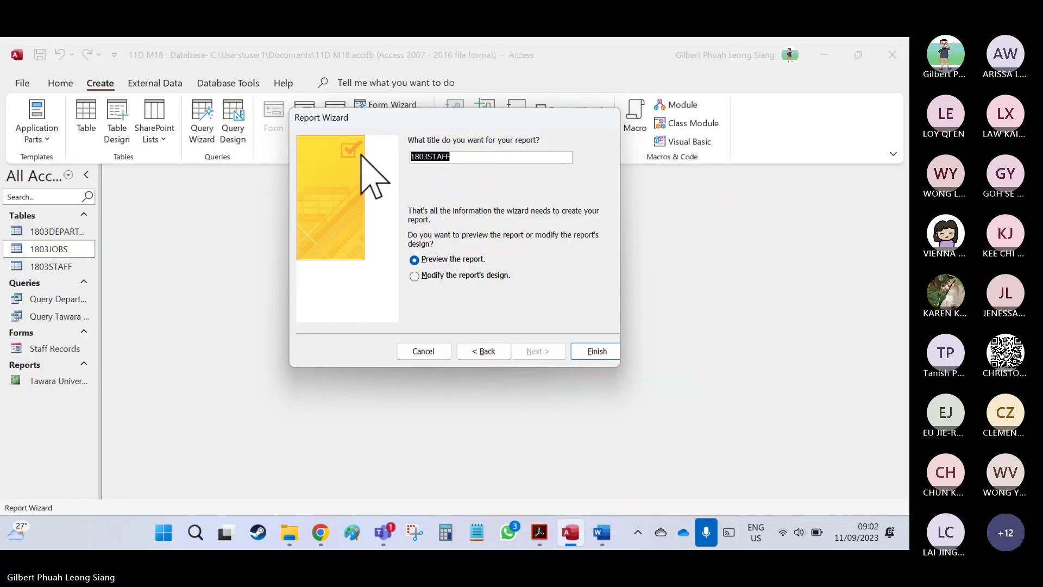
Review the earlier wizard pages, then finish the 'Departmental telephone directory' report into print preview.
click(483, 351)
click(484, 351)
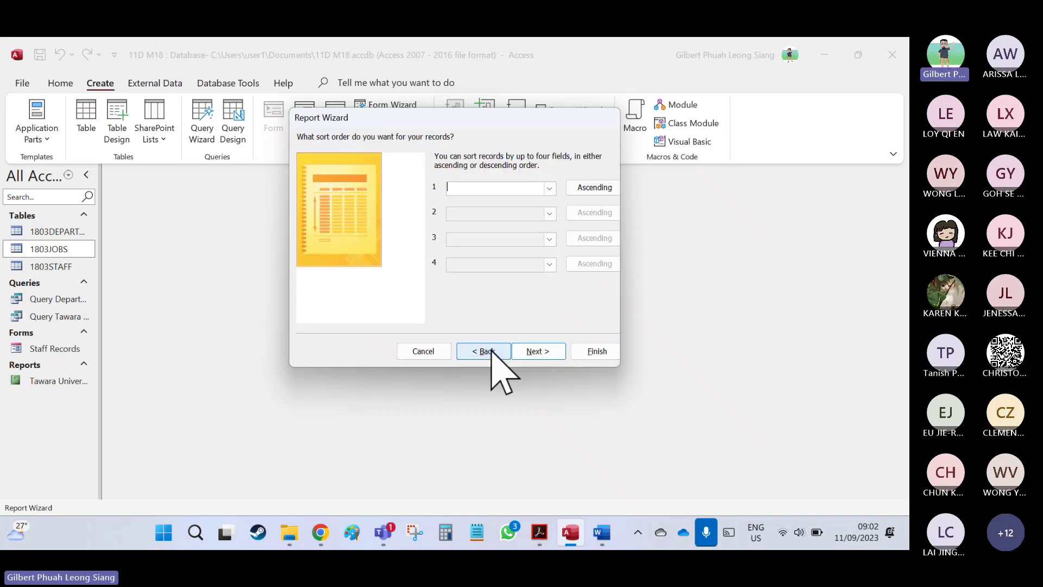
click(484, 351)
click(484, 351)
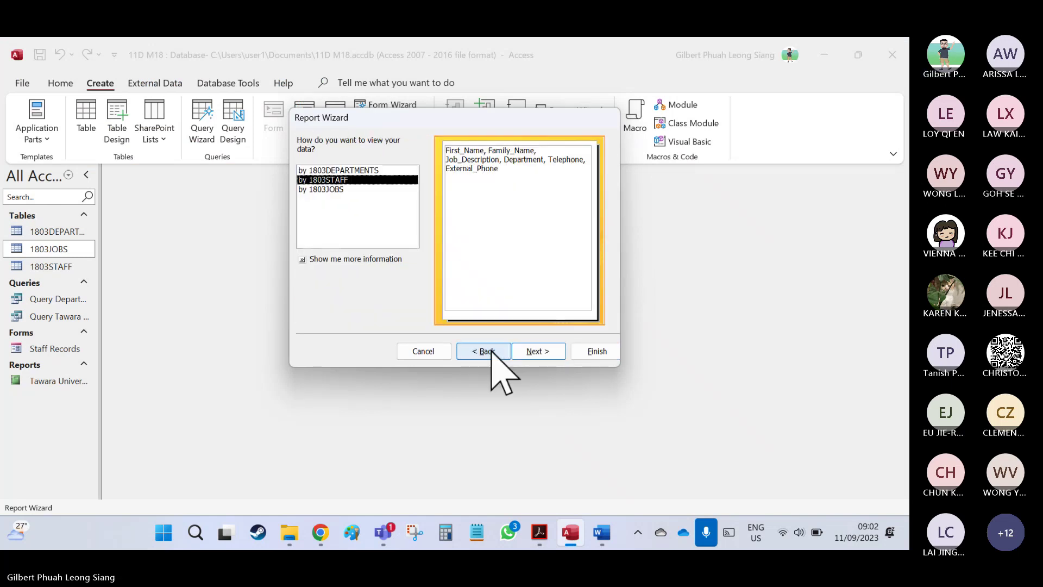
click(492, 351)
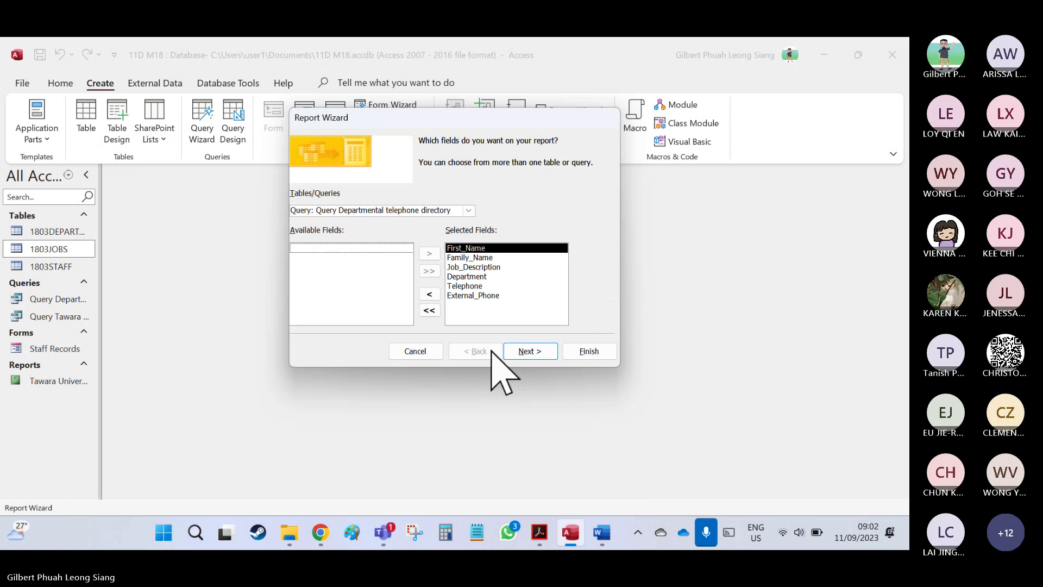
click(524, 352)
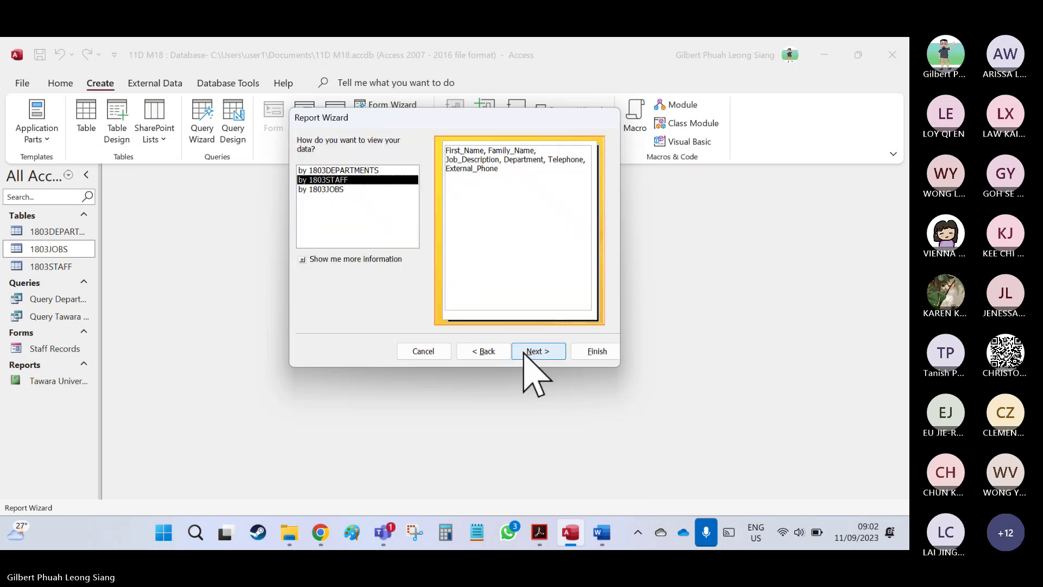
click(524, 351)
click(524, 352)
click(525, 352)
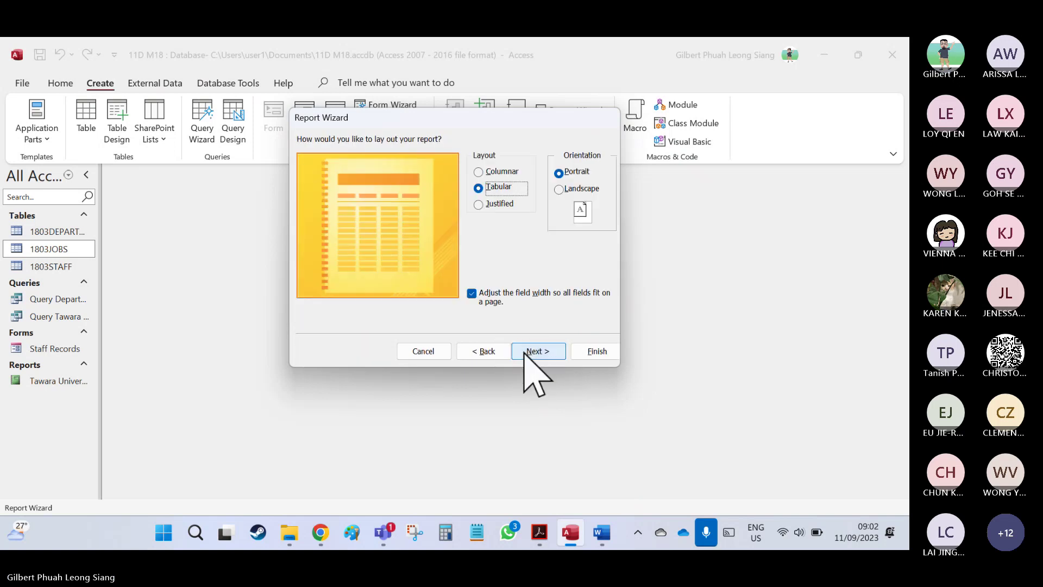
click(524, 351)
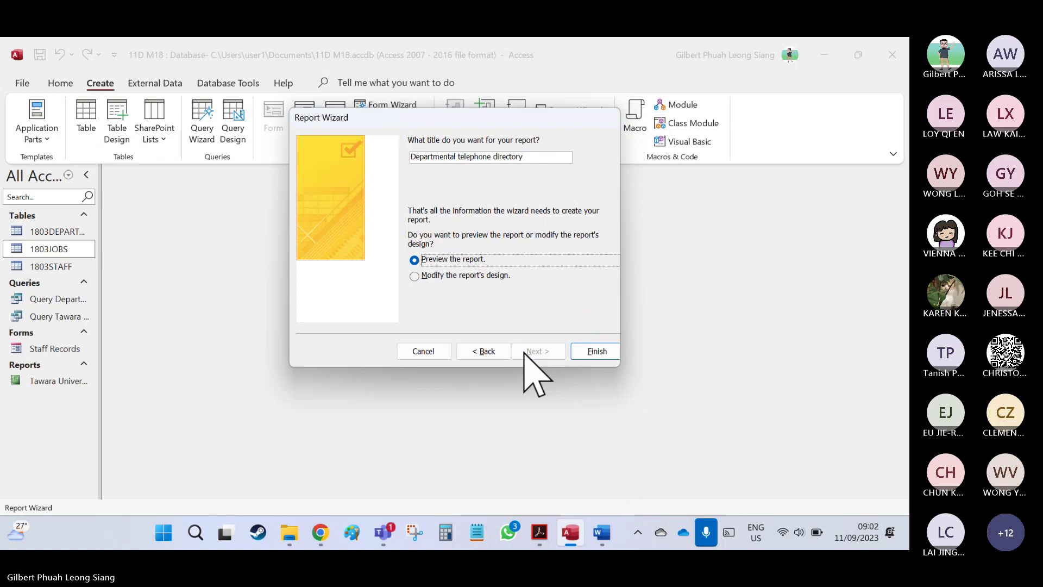
click(597, 352)
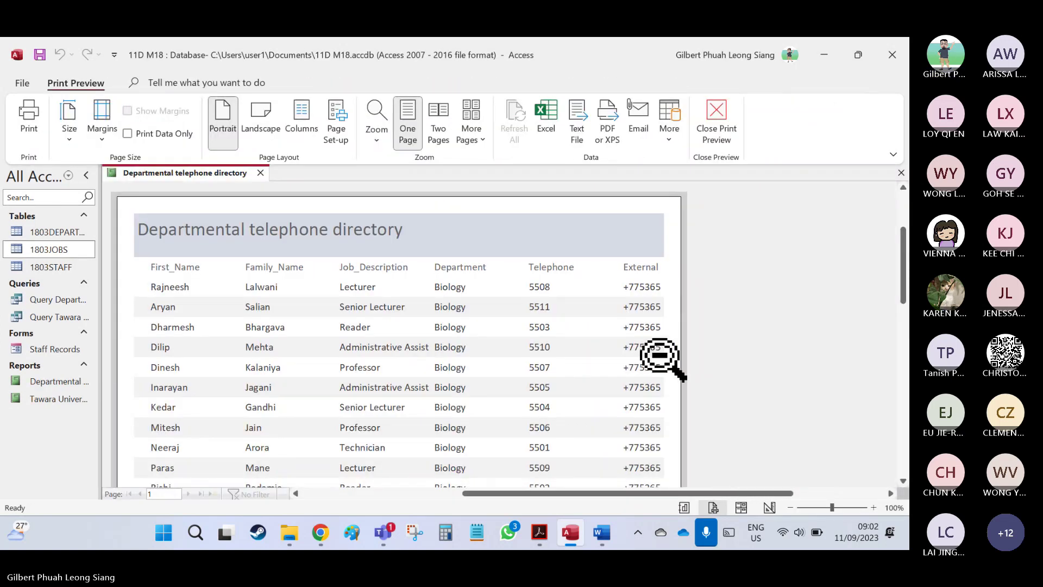
Leave print preview and show the directory report in Layout View with the Property Sheet closed.
click(718, 133)
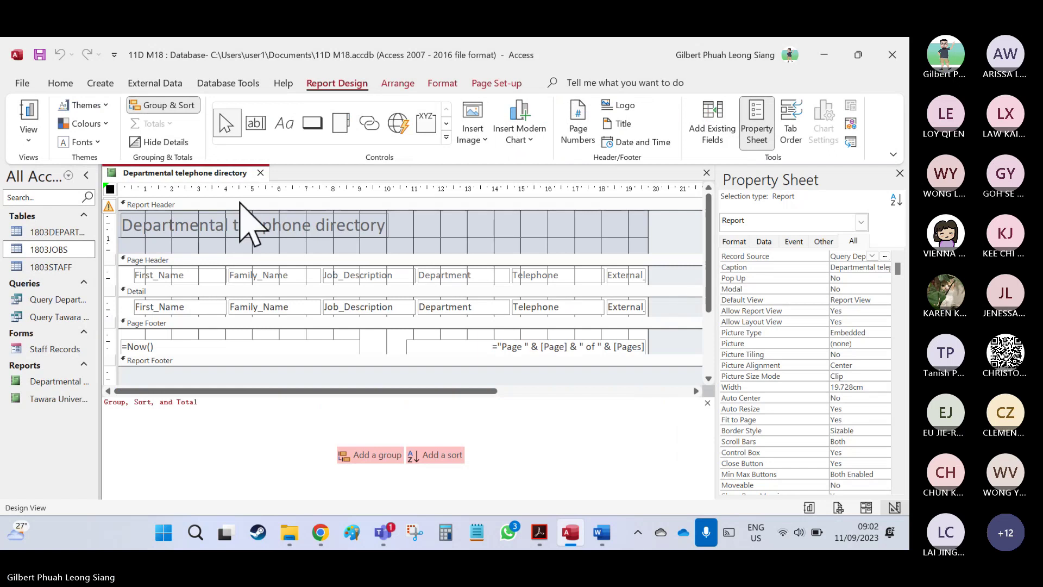
click(29, 135)
click(81, 224)
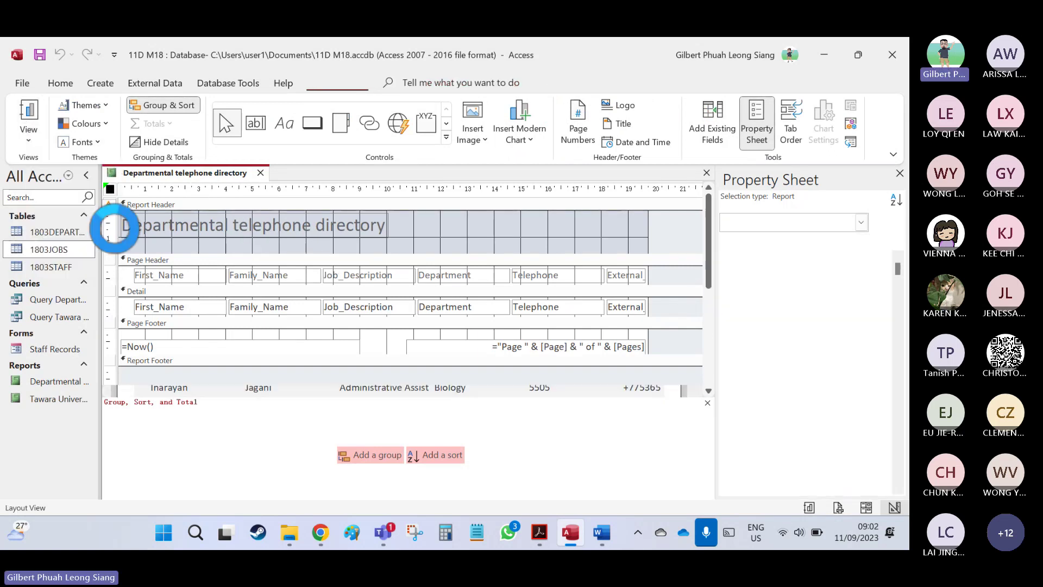
click(899, 174)
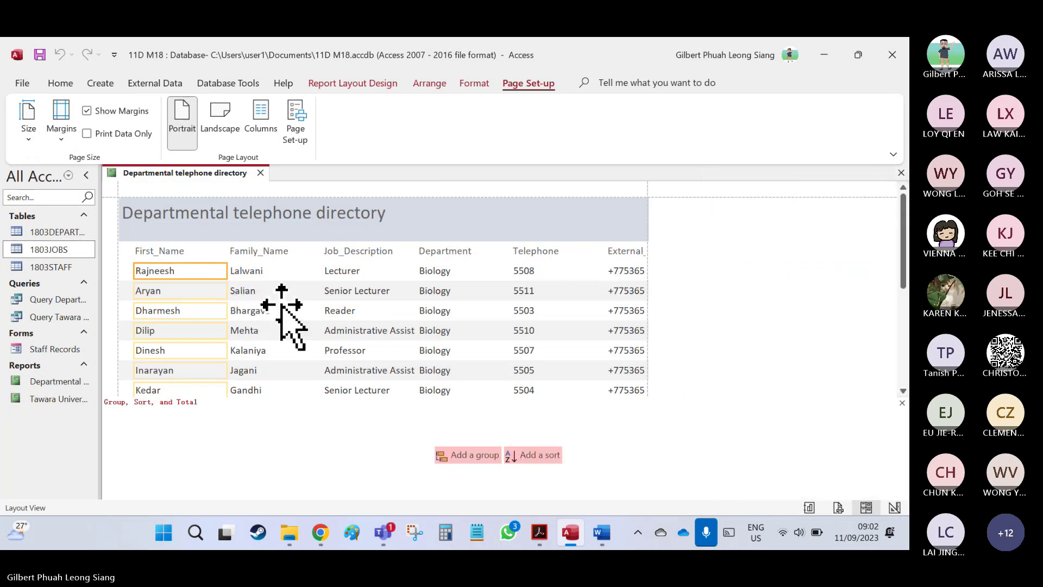
scroll(281, 304, down, 1)
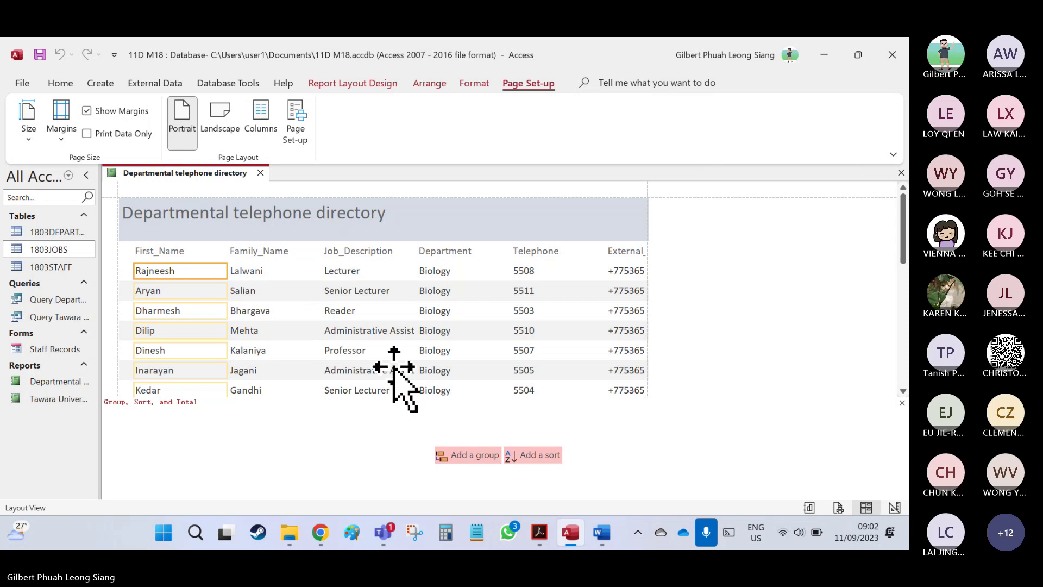
scroll(326, 400, down, 5)
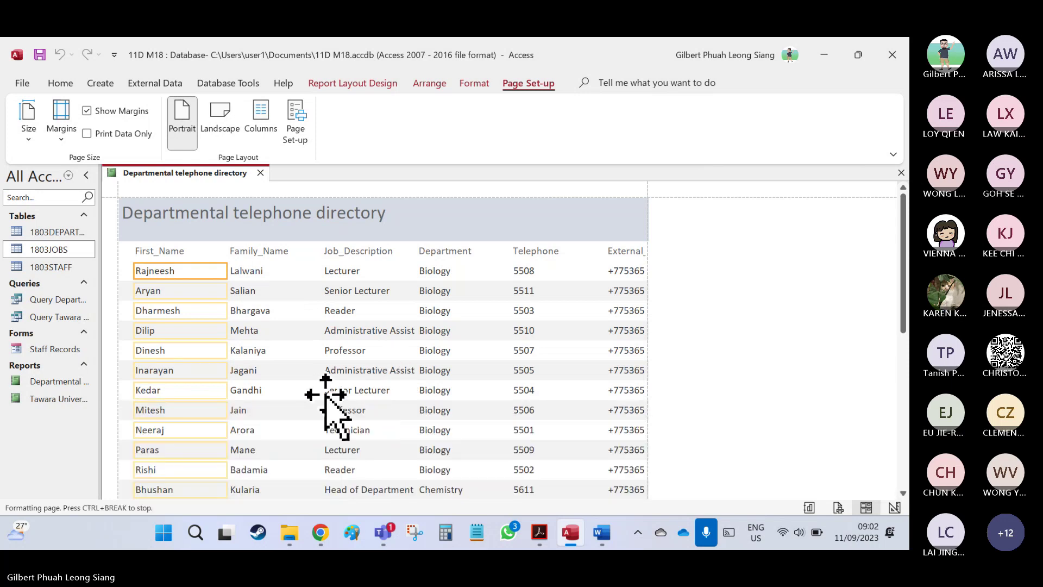
scroll(273, 368, up, 2)
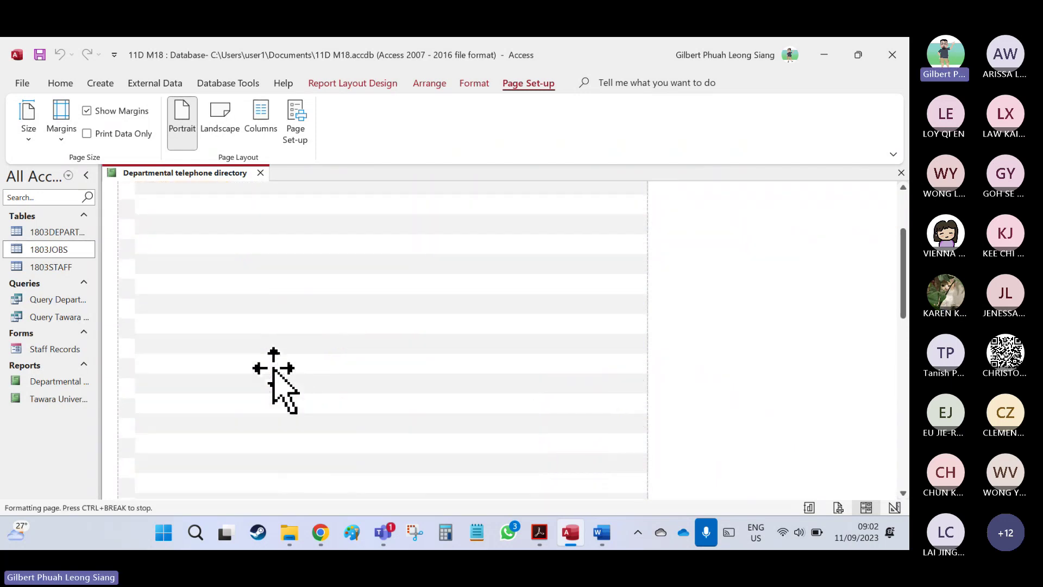
scroll(204, 296, down, 5)
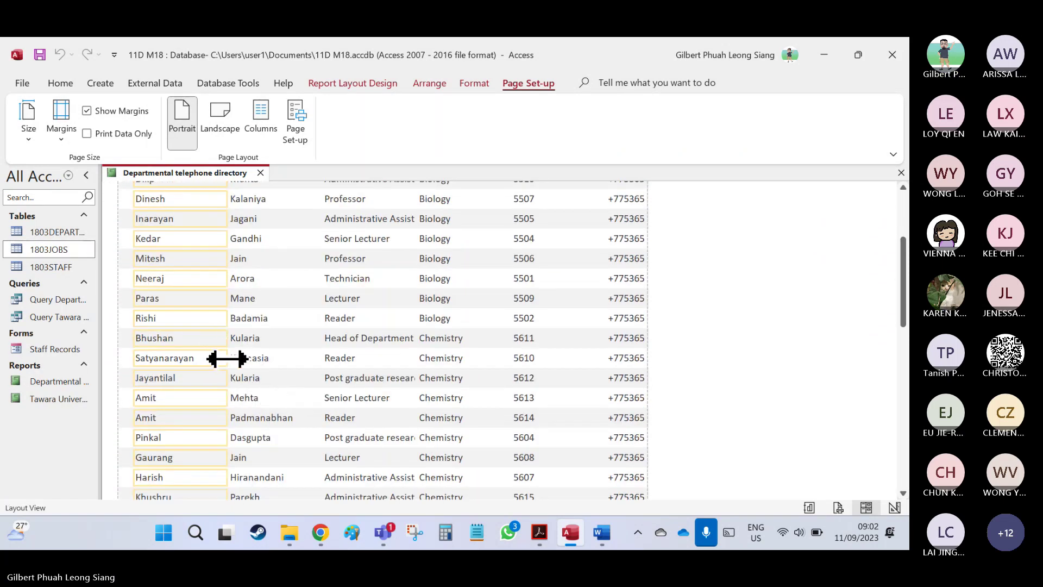
Narrow the First_Name column and shift and narrow the Family_Name column.
drag(227, 358, 201, 357)
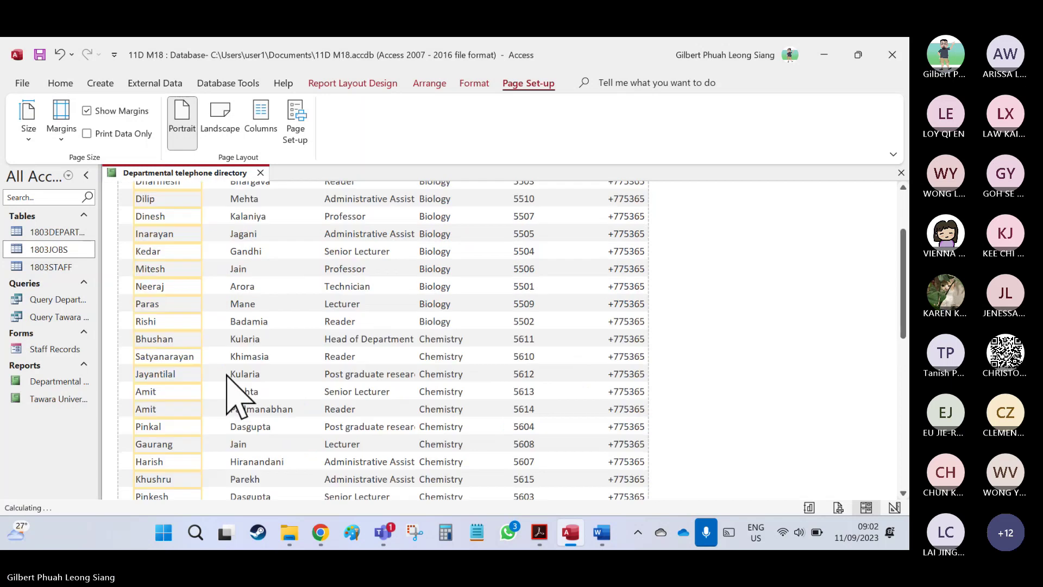
scroll(228, 380, down, 5)
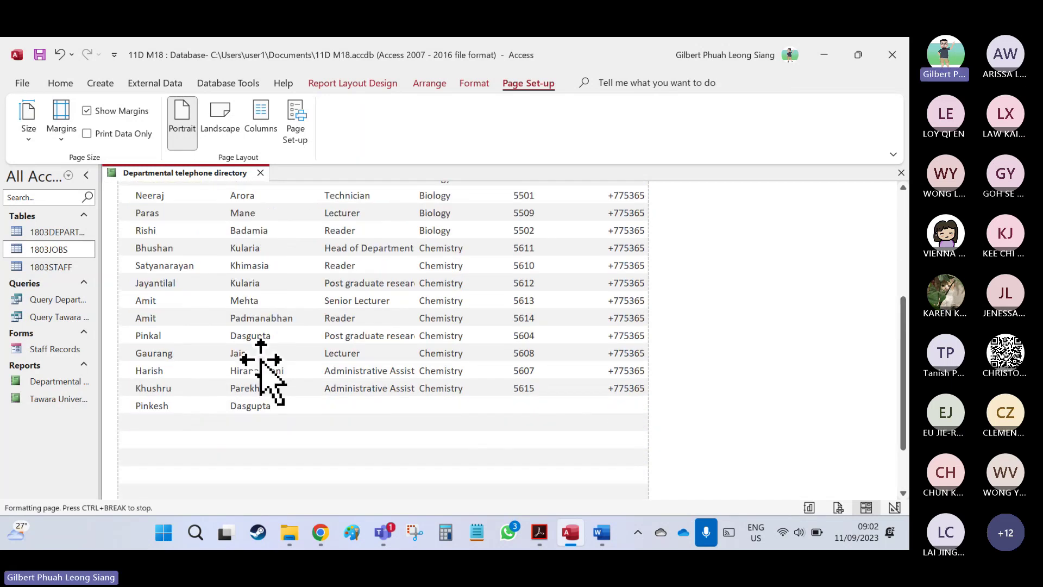
scroll(261, 359, up, 6)
click(246, 237)
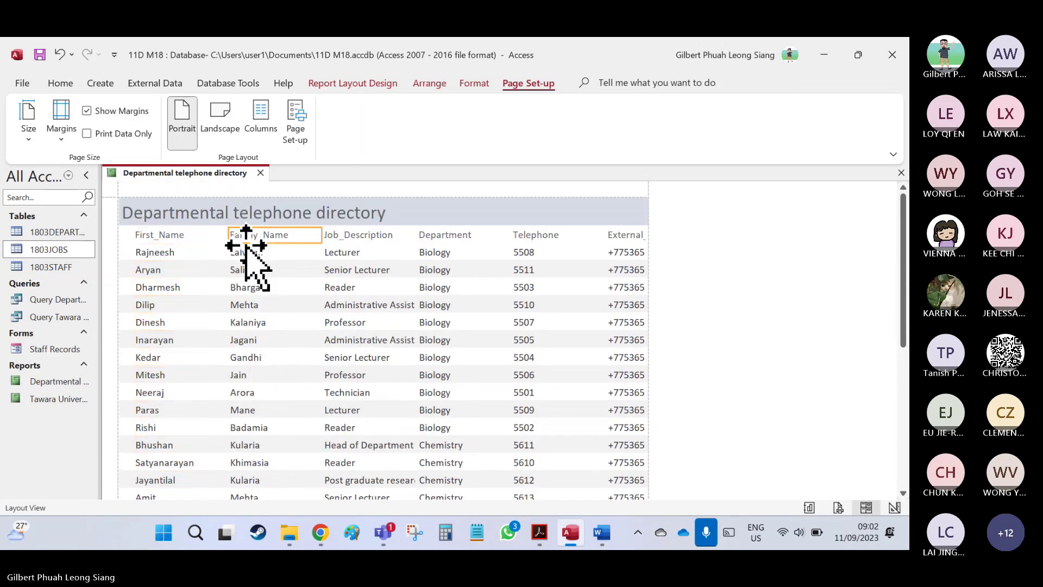
click(245, 251)
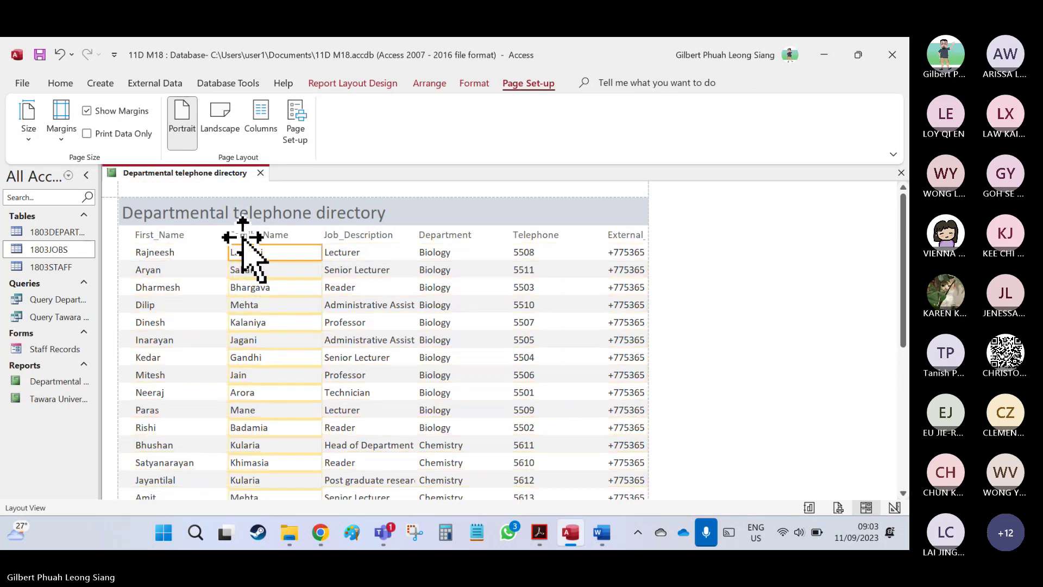
drag(229, 247, 207, 252)
scroll(304, 353, down, 3)
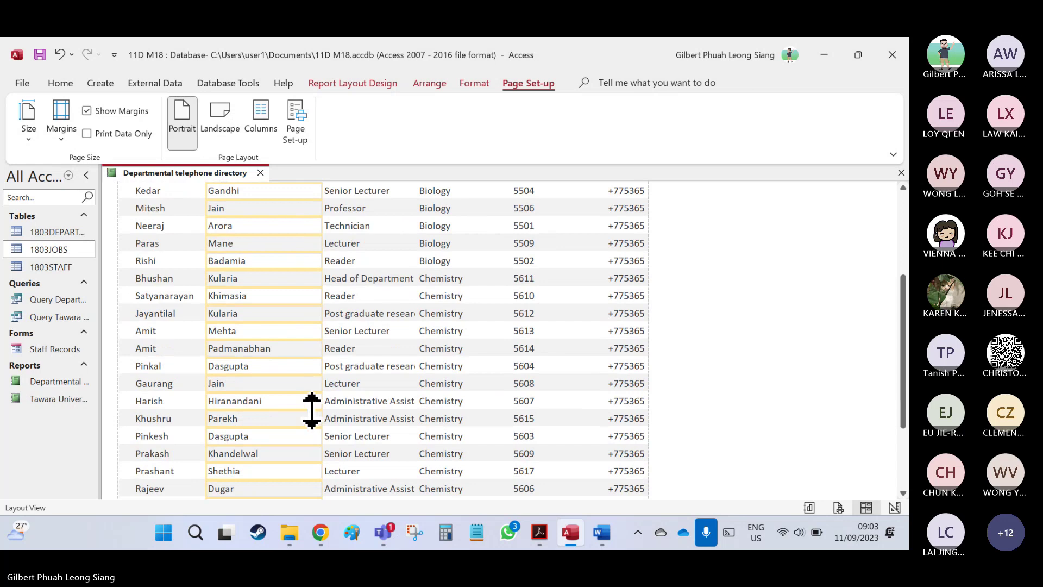
drag(322, 352, 279, 350)
scroll(326, 304, up, 2)
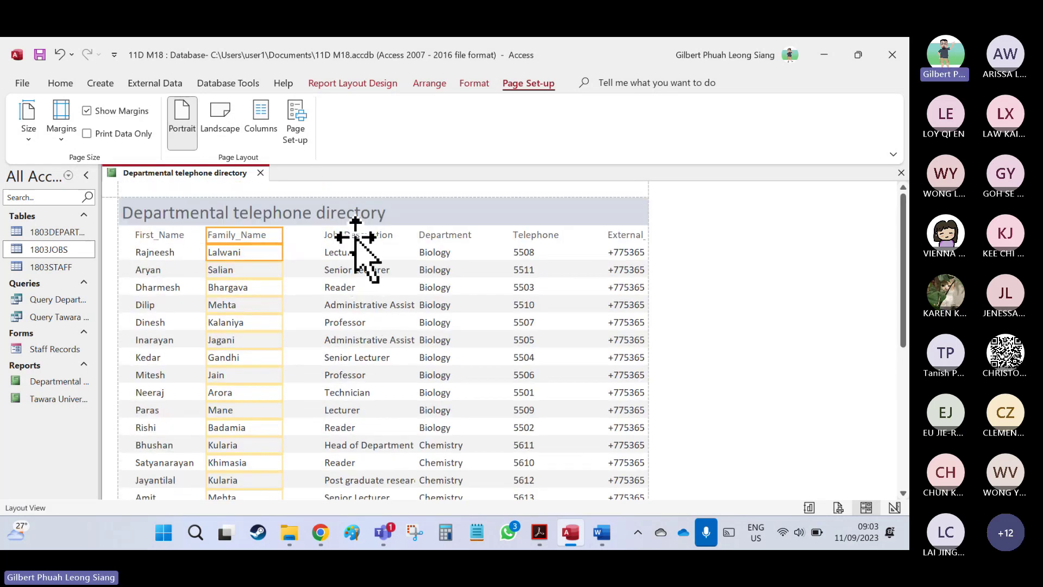
Reposition and narrow the Job_Description and Department columns.
click(349, 239)
drag(323, 251, 279, 252)
scroll(326, 350, down, 3)
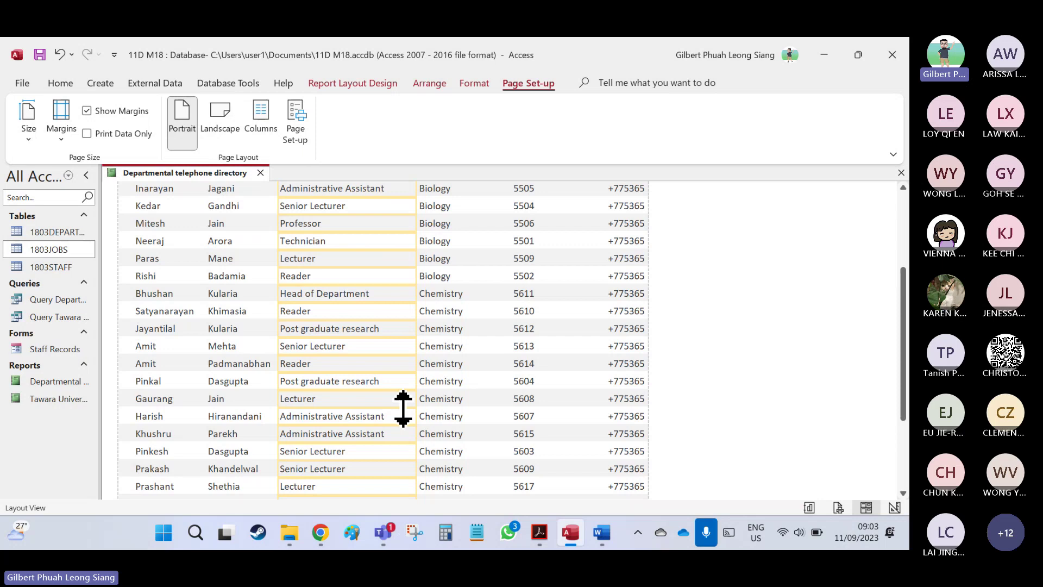
drag(403, 408, 392, 415)
scroll(412, 422, up, 3)
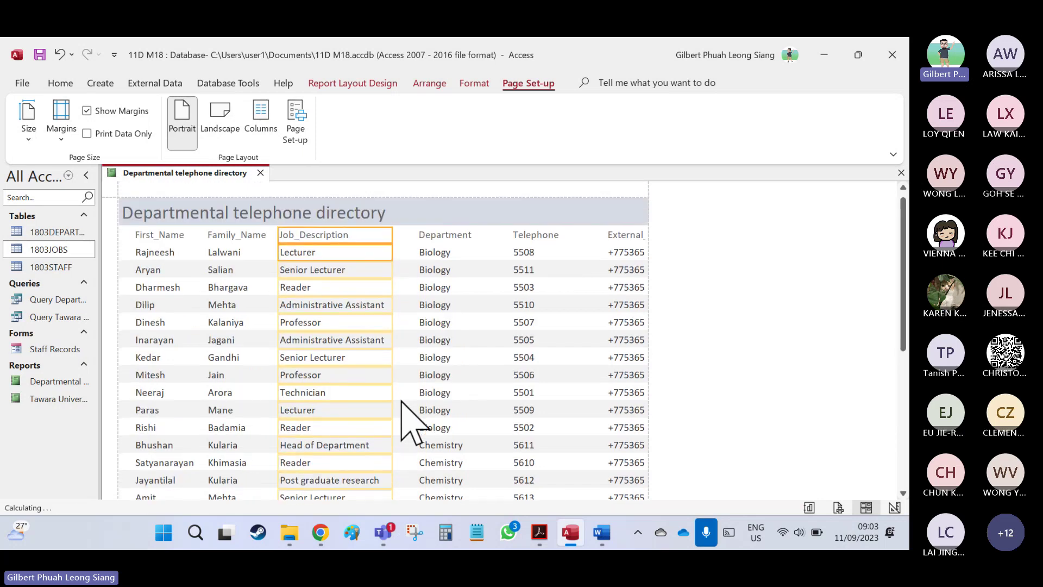
click(449, 238)
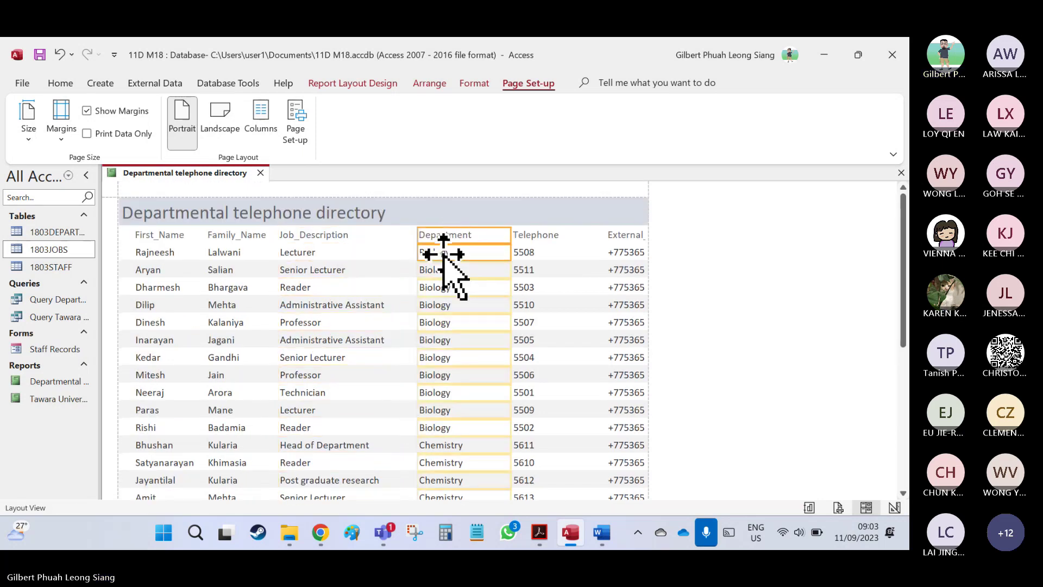
drag(414, 252, 396, 253)
scroll(413, 331, down, 10)
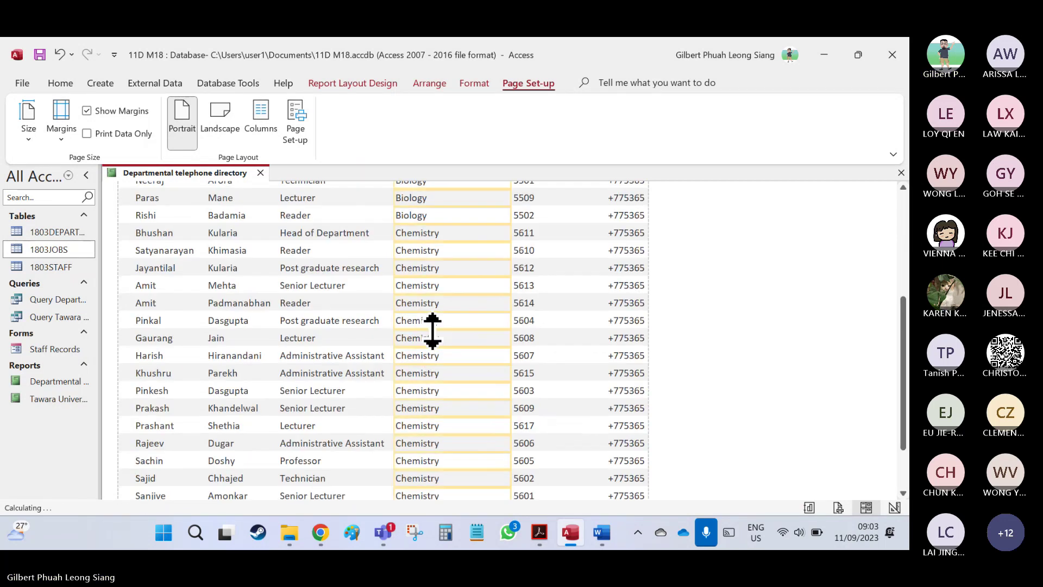
drag(510, 336, 455, 335)
Resize the Telephone column and widen External_Phone so full numbers show.
click(516, 335)
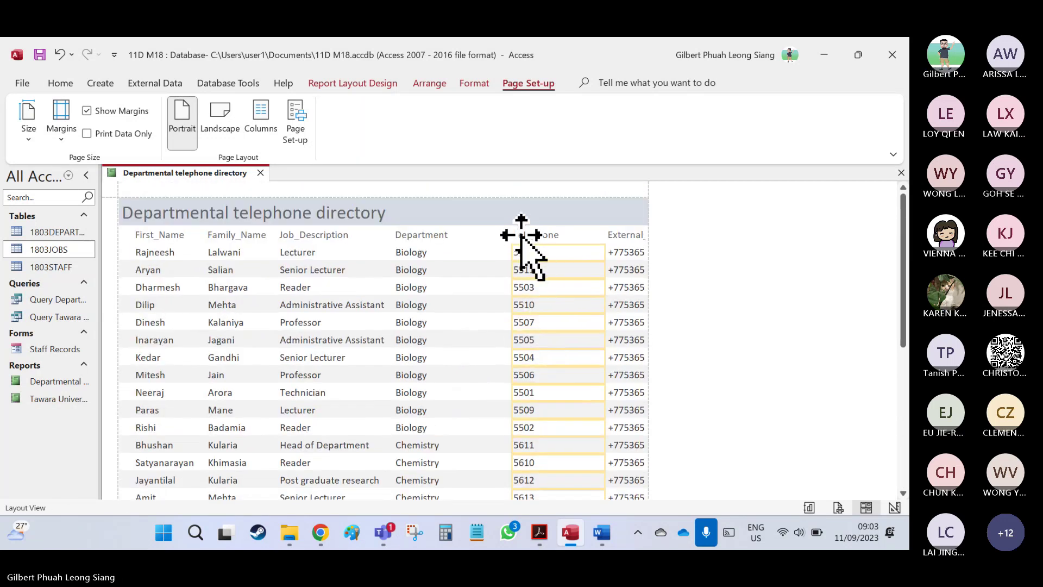
drag(513, 268, 453, 270)
drag(604, 252, 511, 257)
click(624, 244)
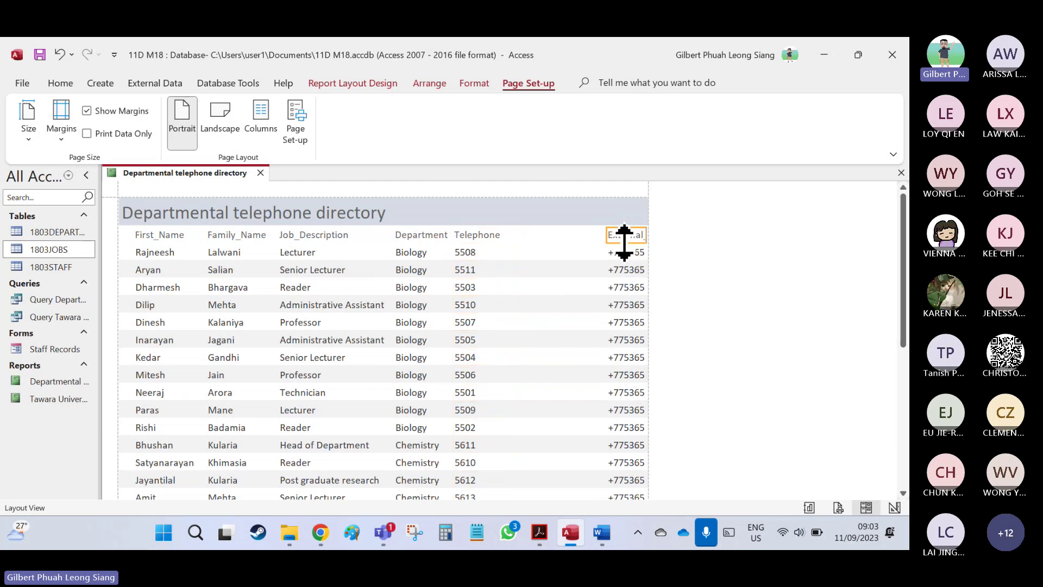
drag(606, 252, 508, 253)
scroll(587, 380, down, 3)
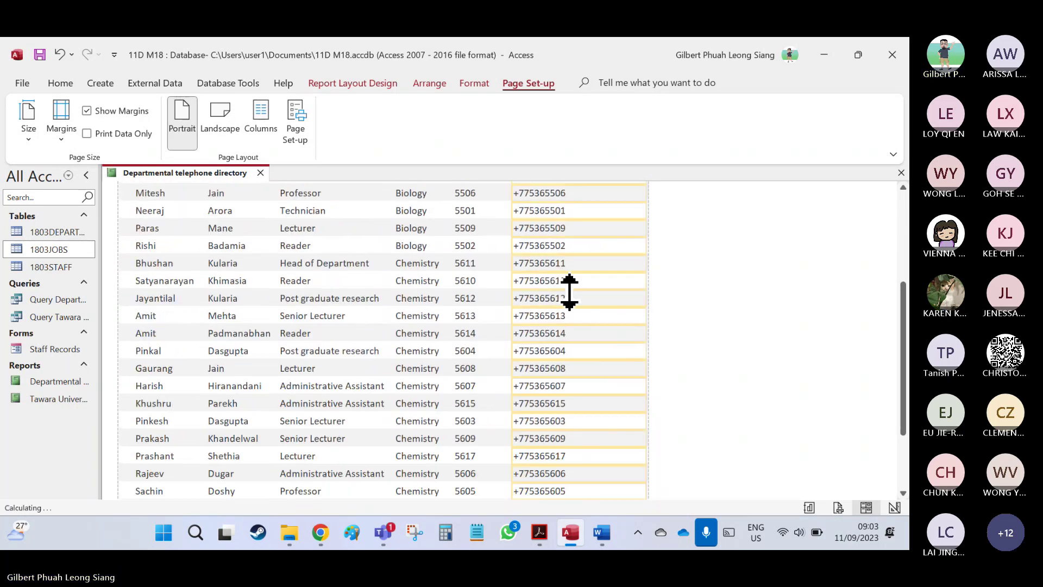
Highlight 'includes the title: Departmental telephone directory' in yellow in the question paper.
key(alt+Tab)
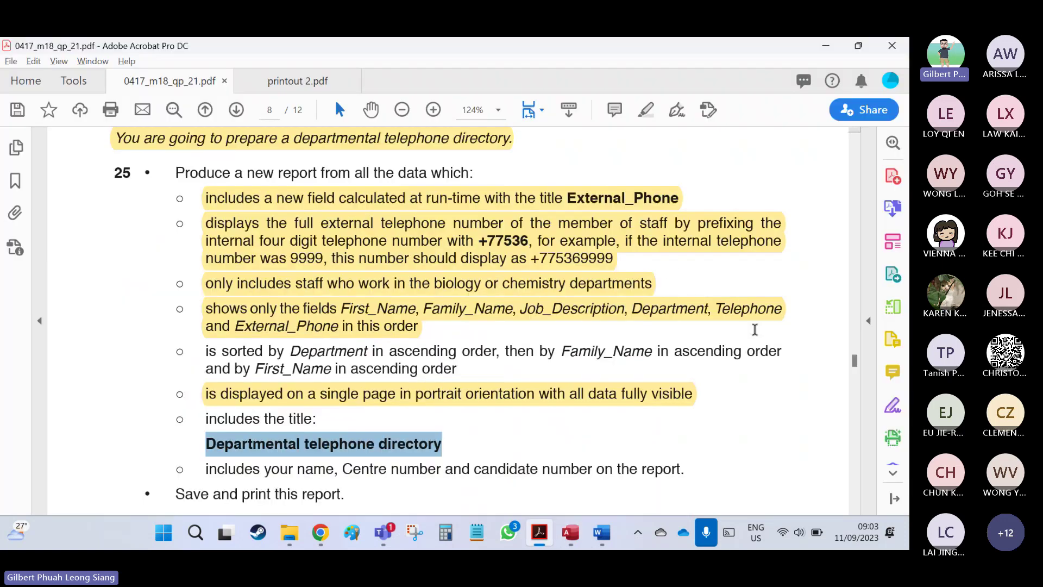
click(624, 400)
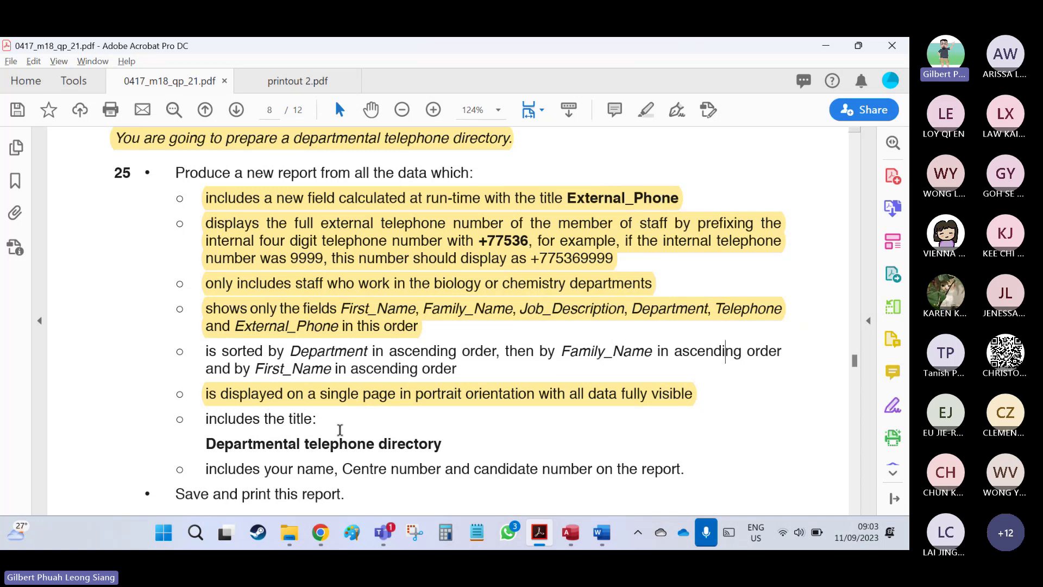
drag(445, 444, 207, 416)
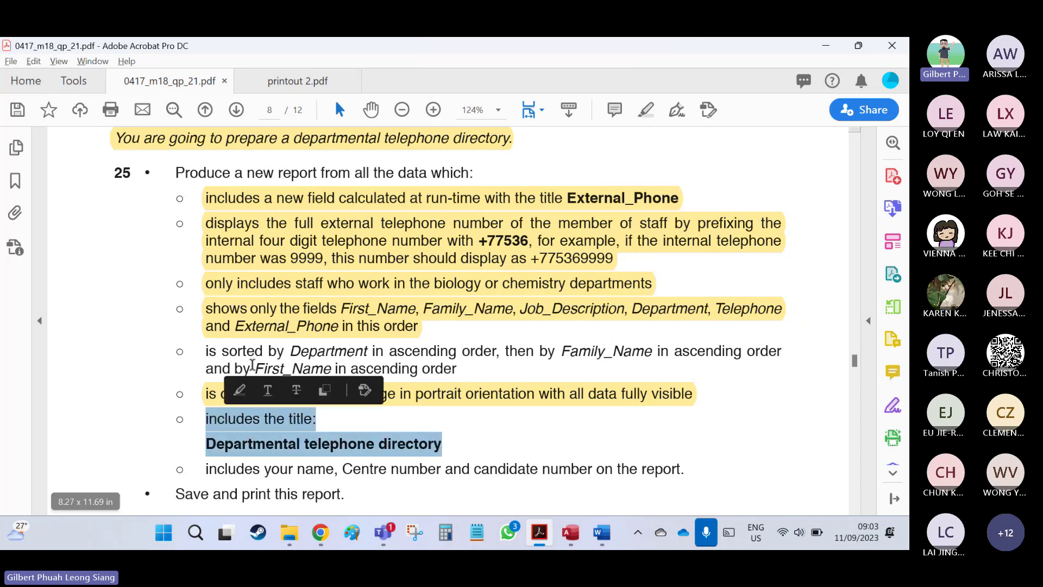
click(239, 391)
key(alt+Tab)
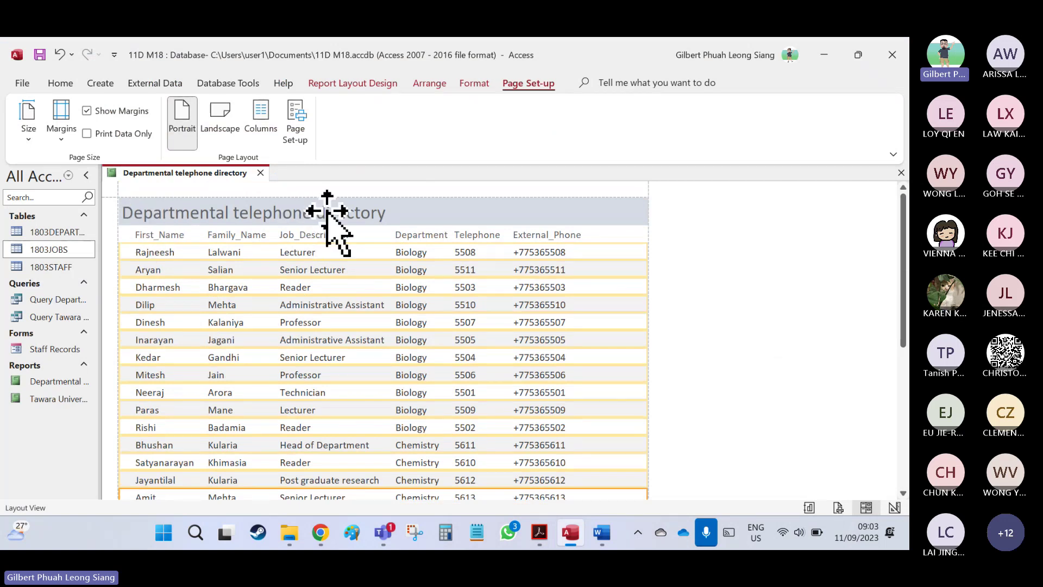
Select the sorting requirement bullet in the question paper for reference.
key(alt+Tab)
drag(207, 347, 425, 367)
key(alt+Tab)
right_click(727, 367)
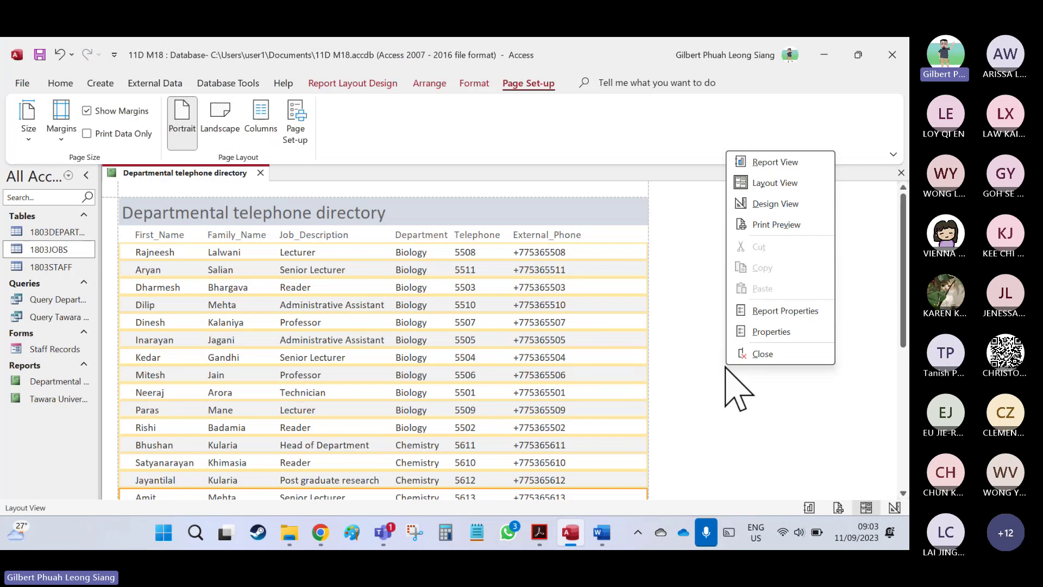
click(699, 367)
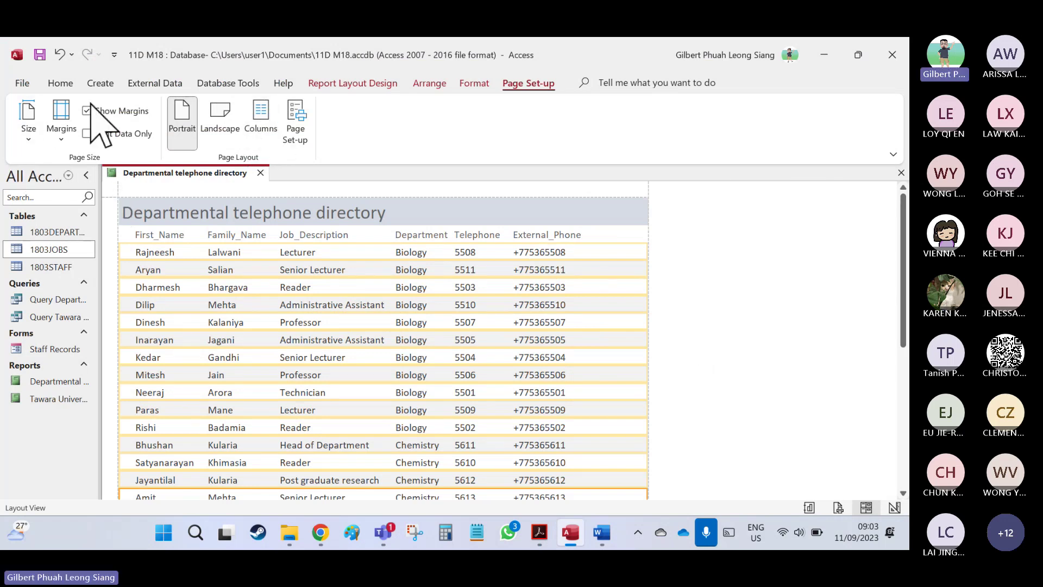
Switch the Departmental telephone directory report to Design View.
click(60, 83)
click(30, 133)
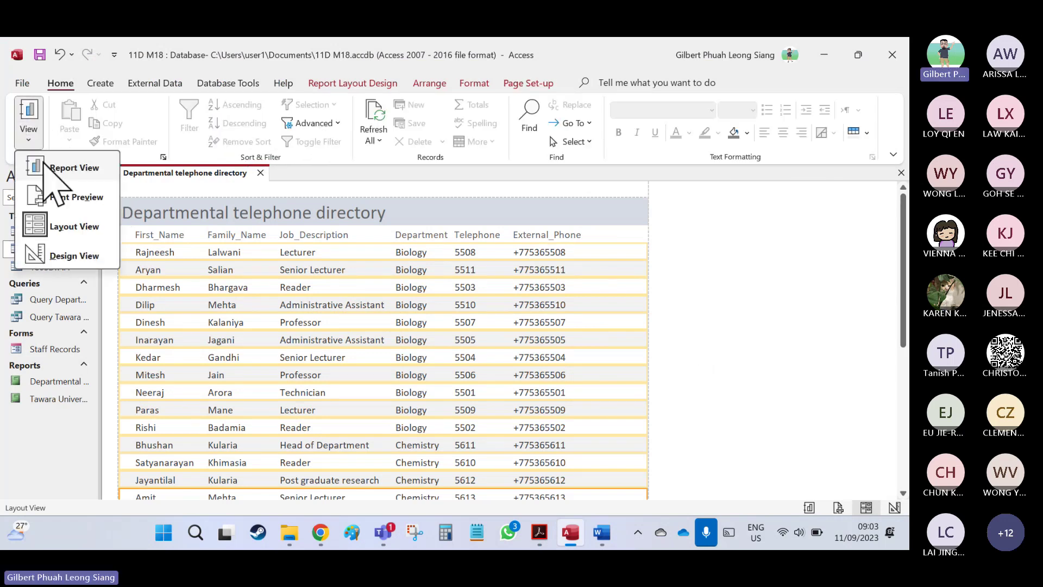
click(70, 253)
right_click(288, 388)
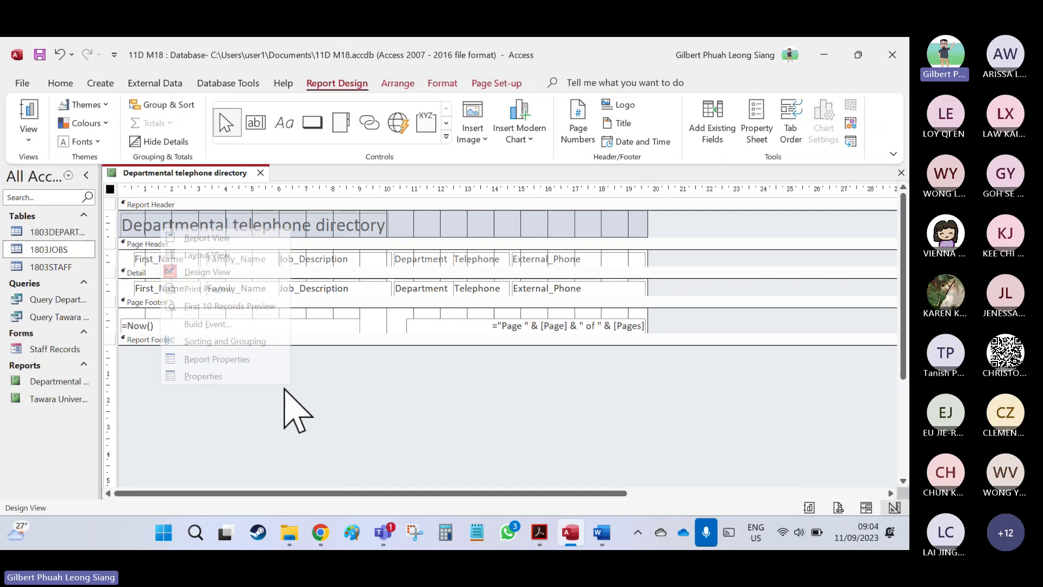
Add a first sort level on Department, ascending as the question requires.
click(190, 339)
key(alt+Tab)
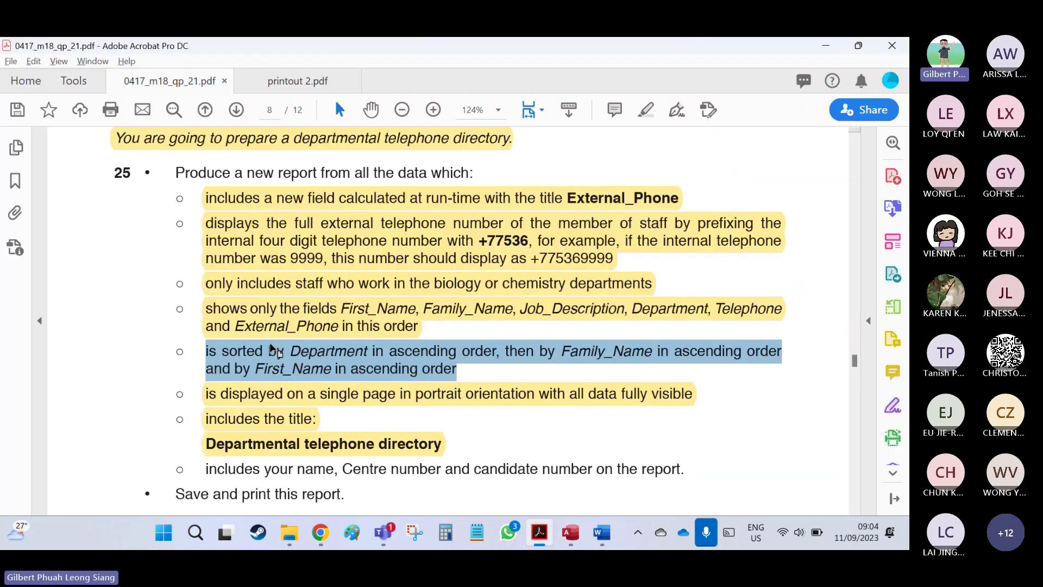
click(276, 351)
drag(292, 351, 447, 352)
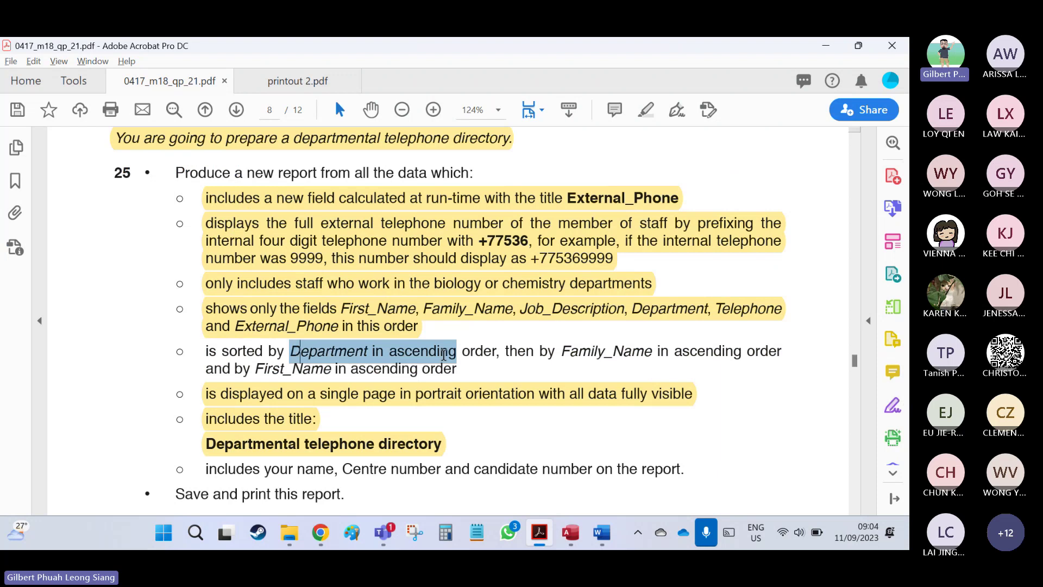
key(alt+Tab)
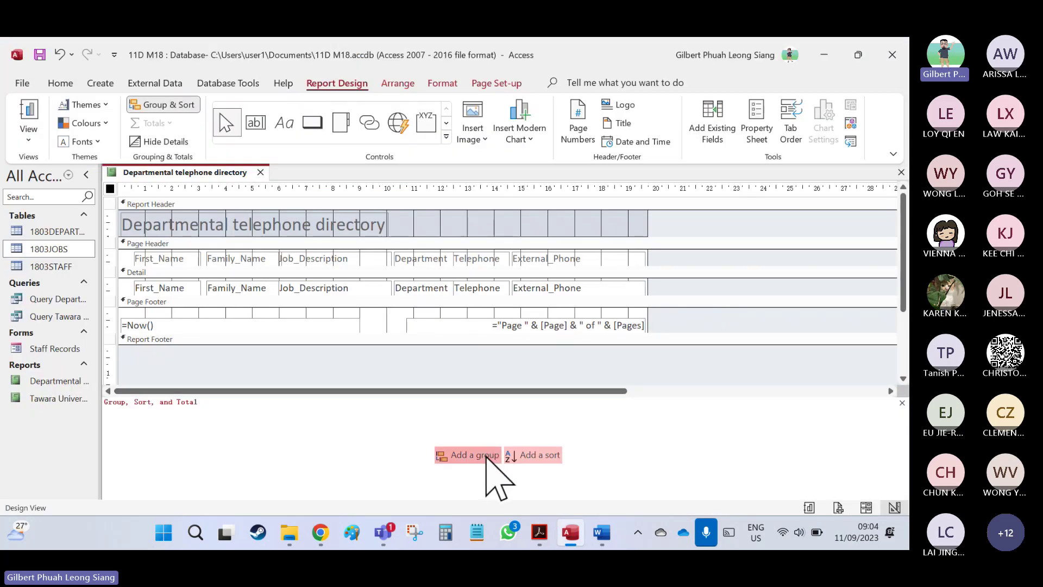
click(537, 457)
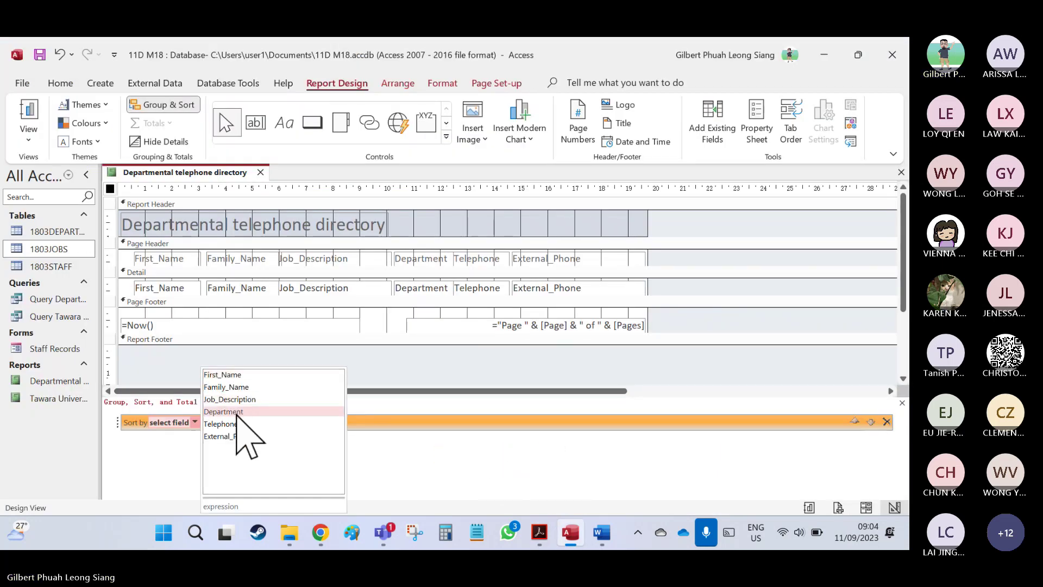
click(238, 413)
Highlight the Department sort sentence and add a second sort level on Family_Name.
key(alt+Tab)
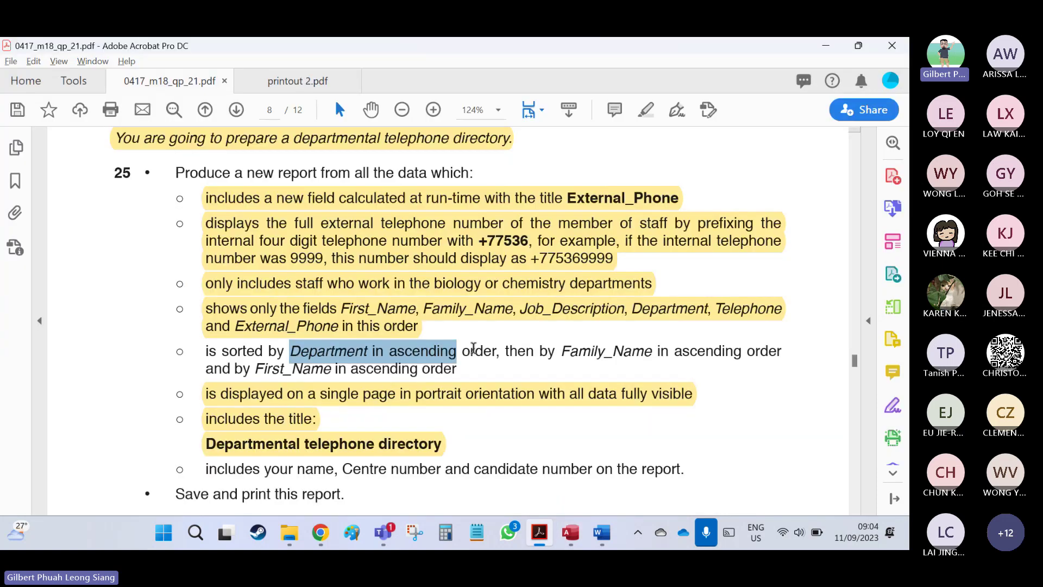
drag(497, 352, 206, 365)
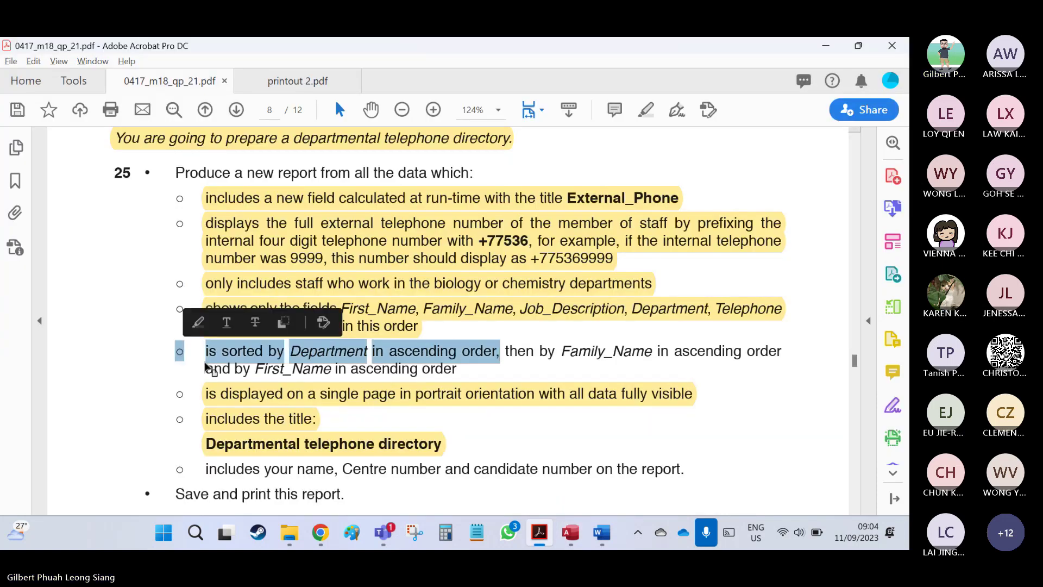
click(225, 323)
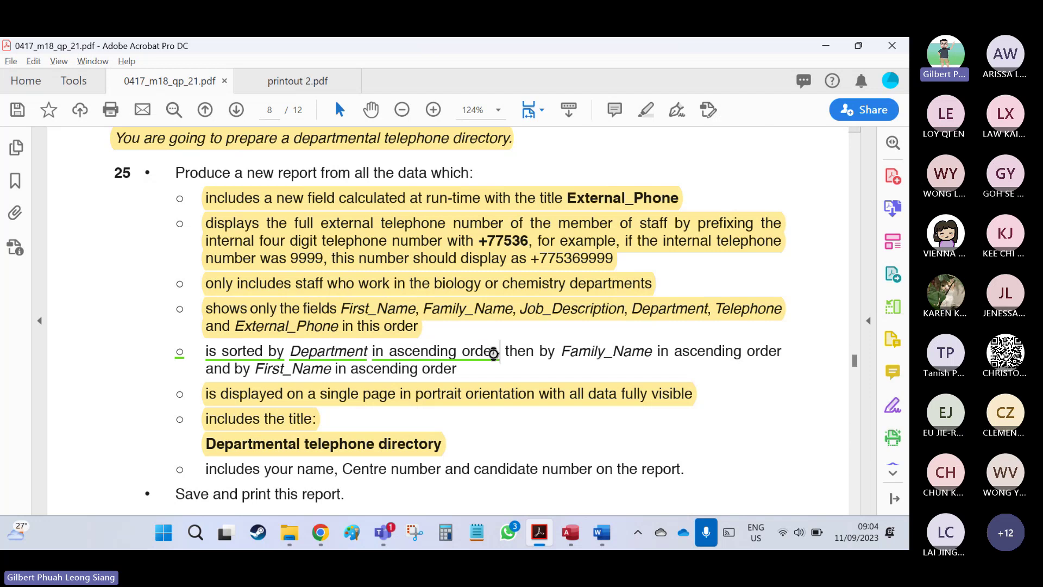
drag(501, 351, 213, 357)
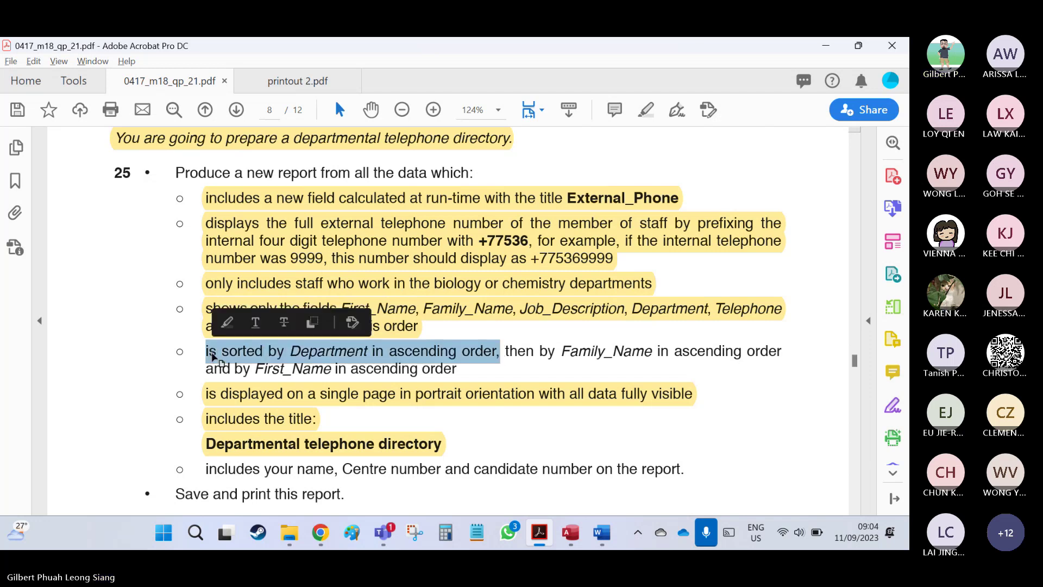
click(228, 324)
drag(505, 351, 582, 352)
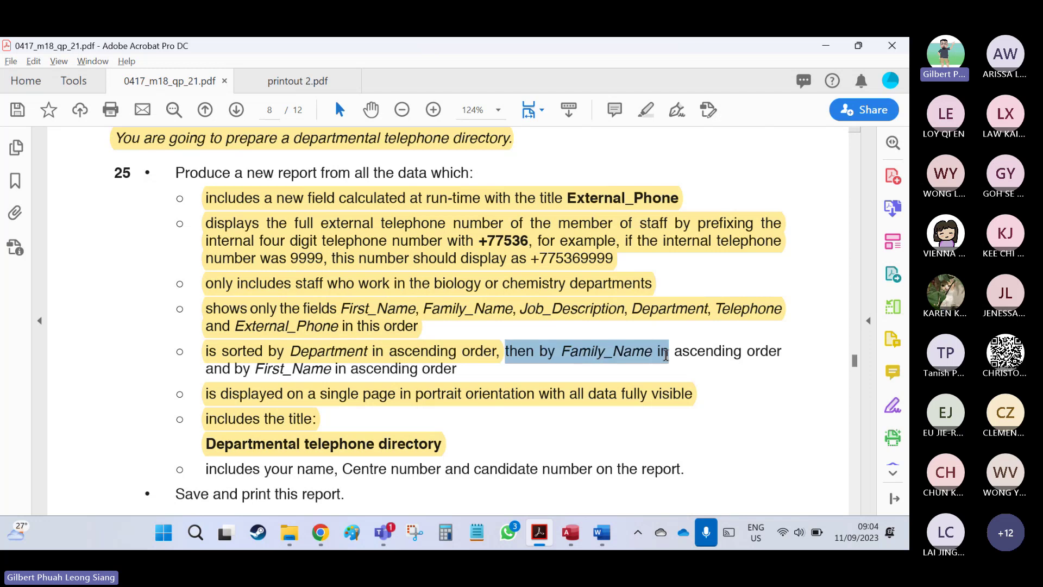
drag(666, 354, 741, 353)
key(alt+Tab)
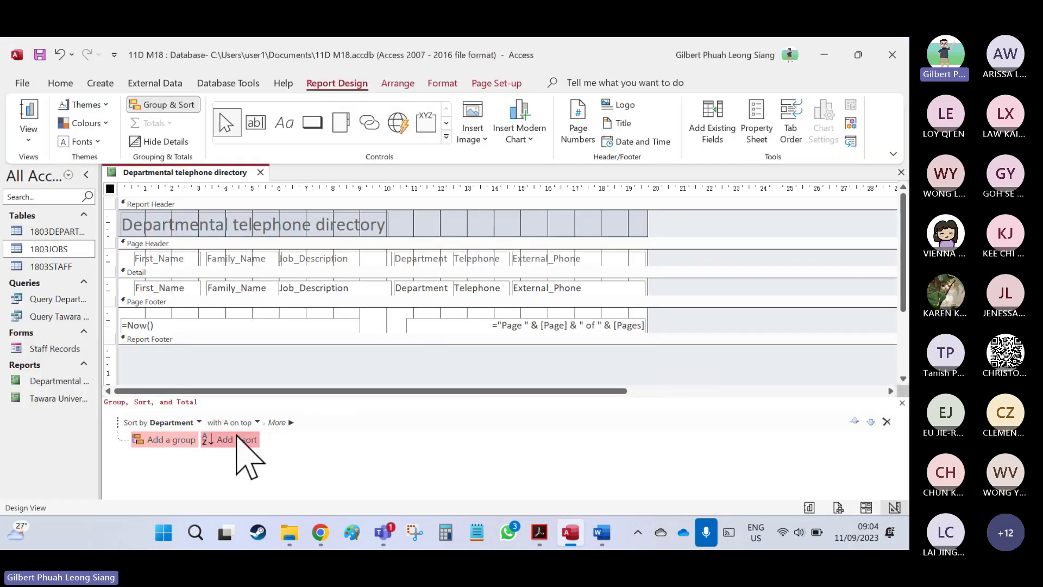
click(237, 440)
click(263, 386)
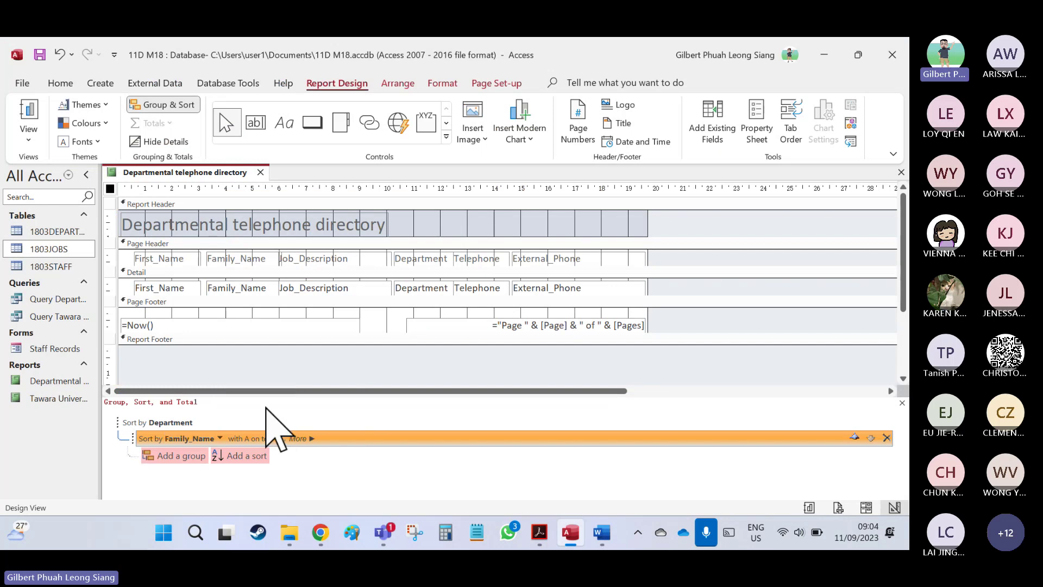
Highlight the Family_Name and First_Name sort phrases, then add a third sort level on Family_Name.
key(alt+Tab)
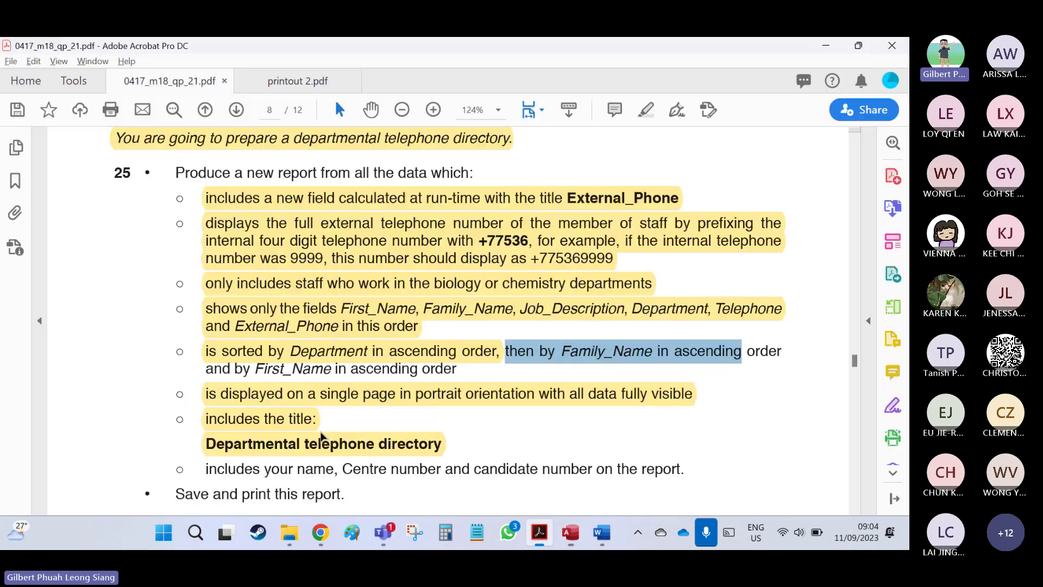
right_click(691, 370)
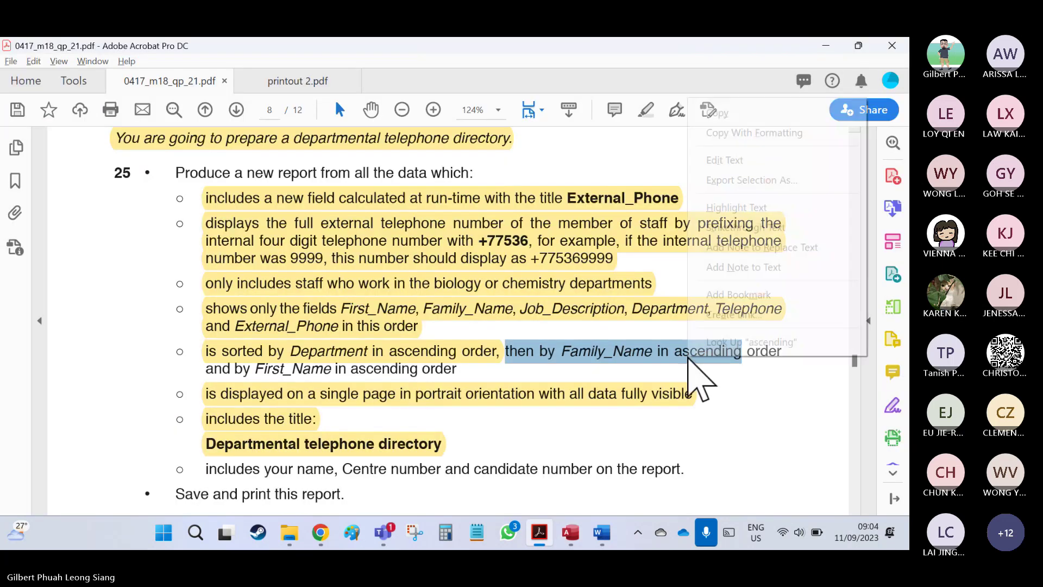
click(728, 208)
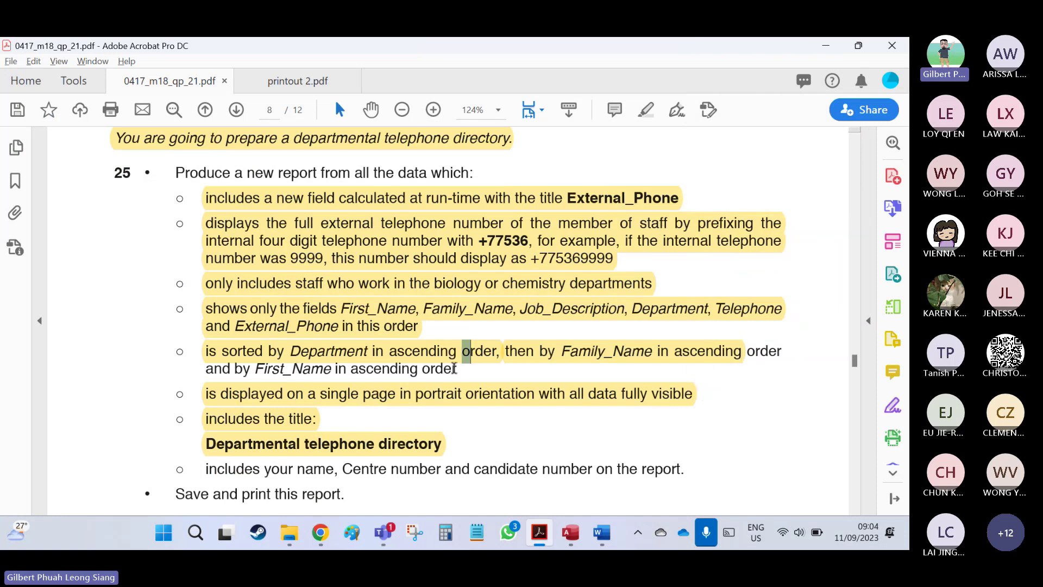
drag(454, 369, 336, 369)
click(360, 363)
drag(458, 370, 254, 369)
click(282, 340)
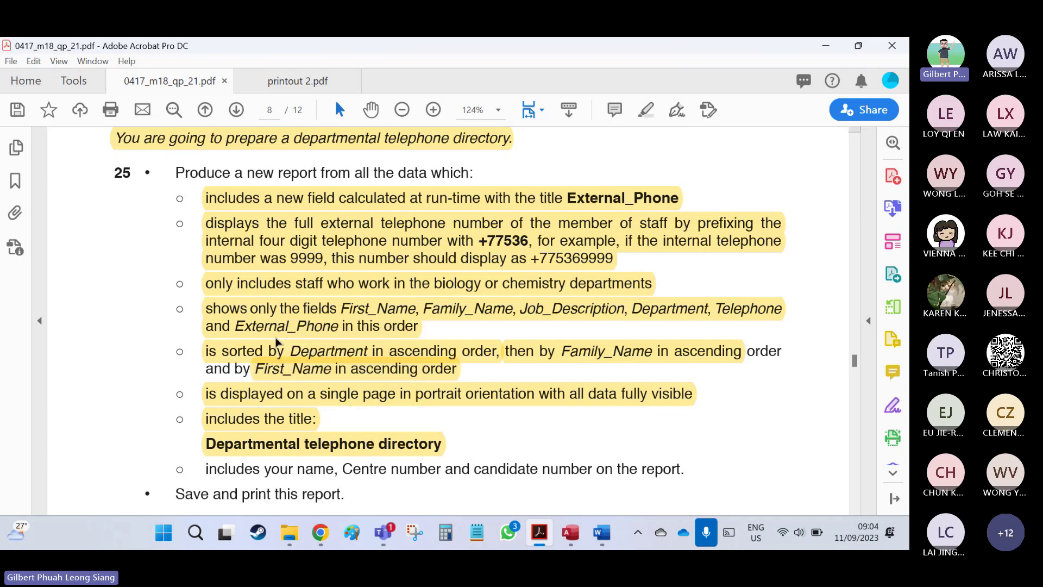
key(alt+Tab)
click(234, 456)
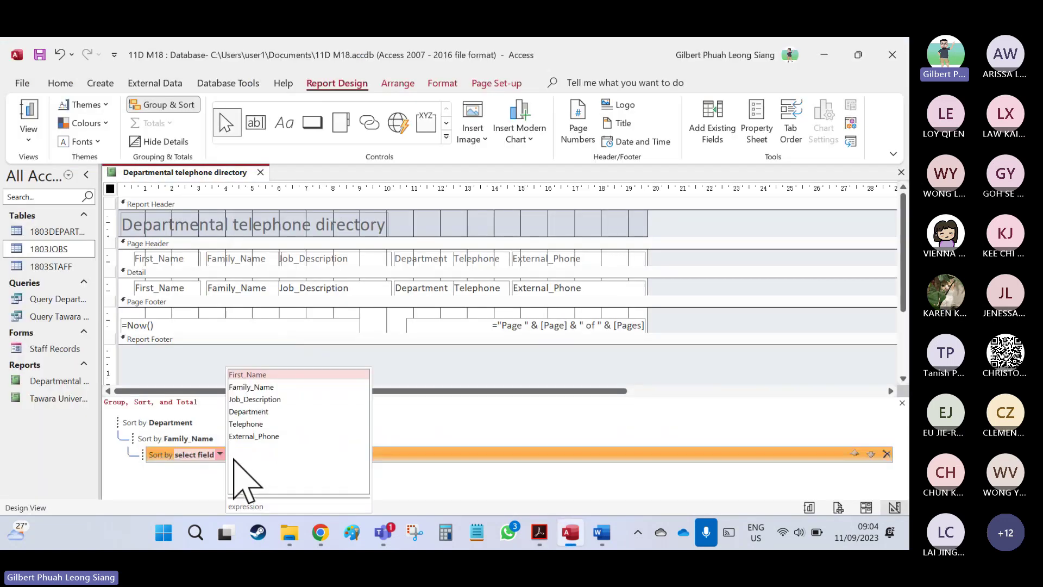
click(250, 387)
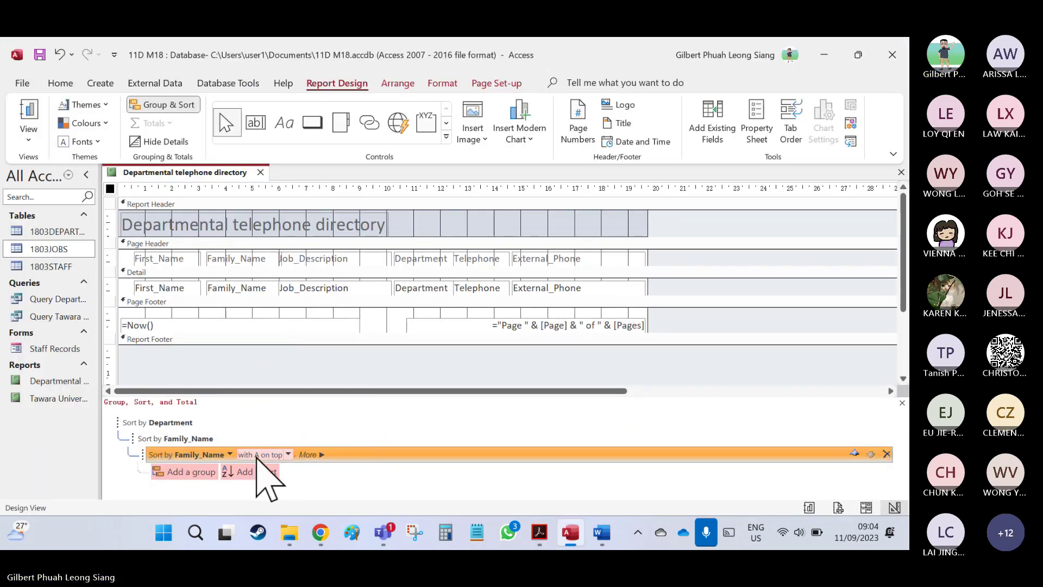
Mark the name and candidate number requirement in the question paper.
key(alt+Tab)
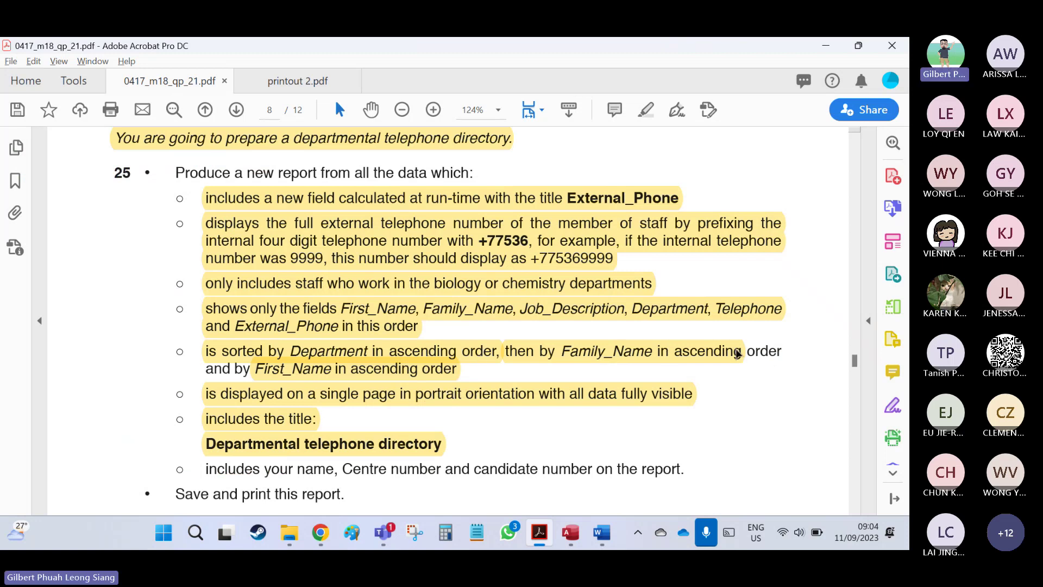
drag(207, 468, 656, 477)
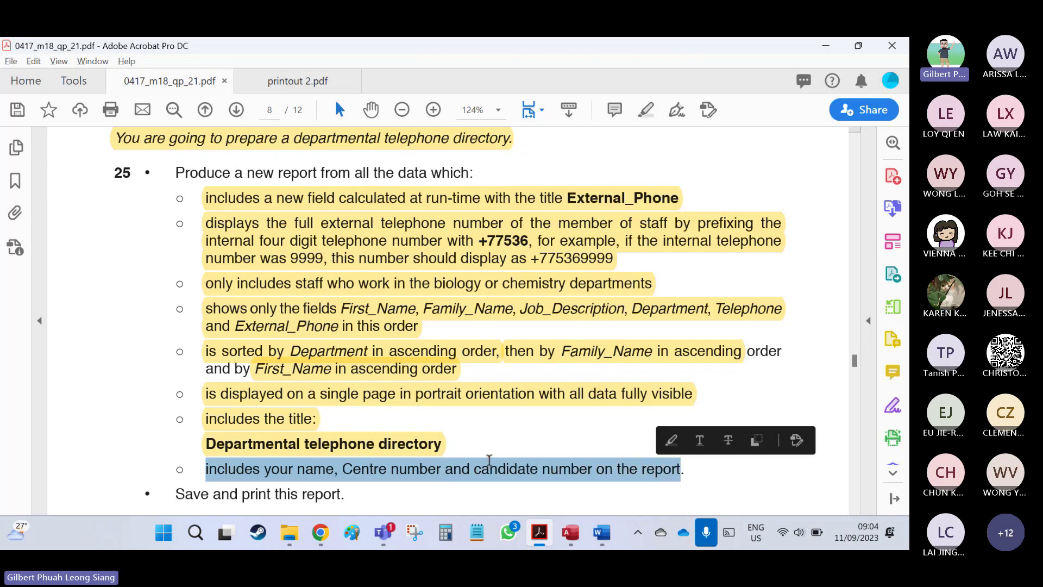
scroll(472, 456, down, 3)
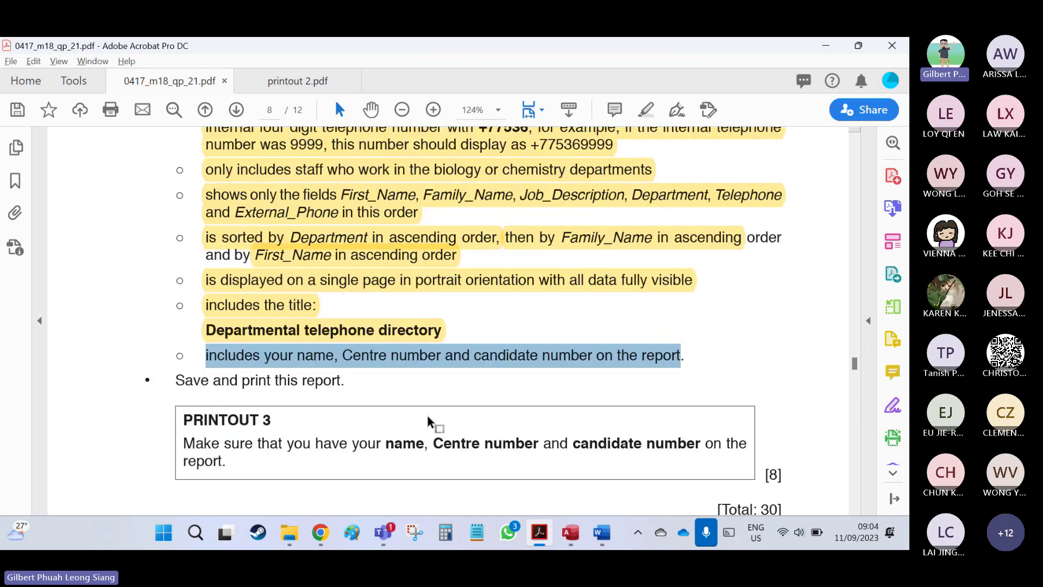
key(alt+Tab)
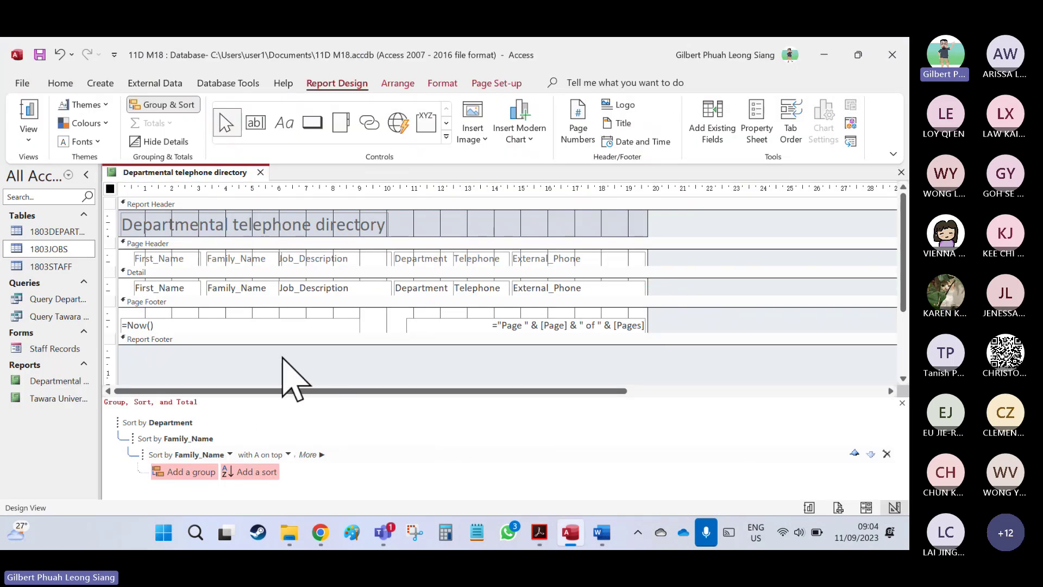
Enlarge the Report Footer and add a label with the candidate's name, centre and candidate numbers.
mouse_move(256, 346)
mouse_down()
mouse_move(254, 366)
mouse_move(266, 361)
mouse_up()
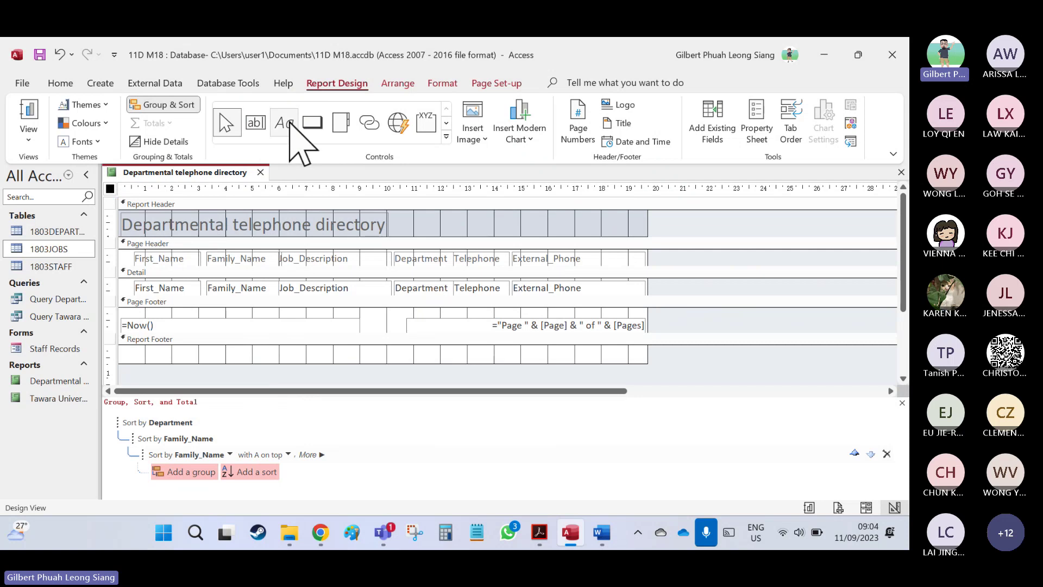
drag(380, 345, 615, 357)
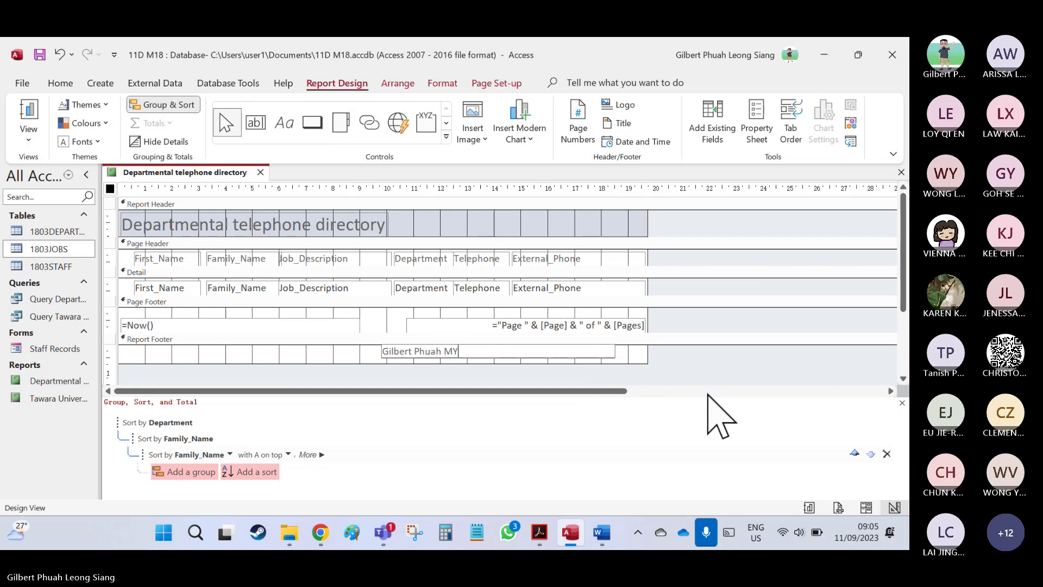
text(Gilbert Phuah MY961 000)
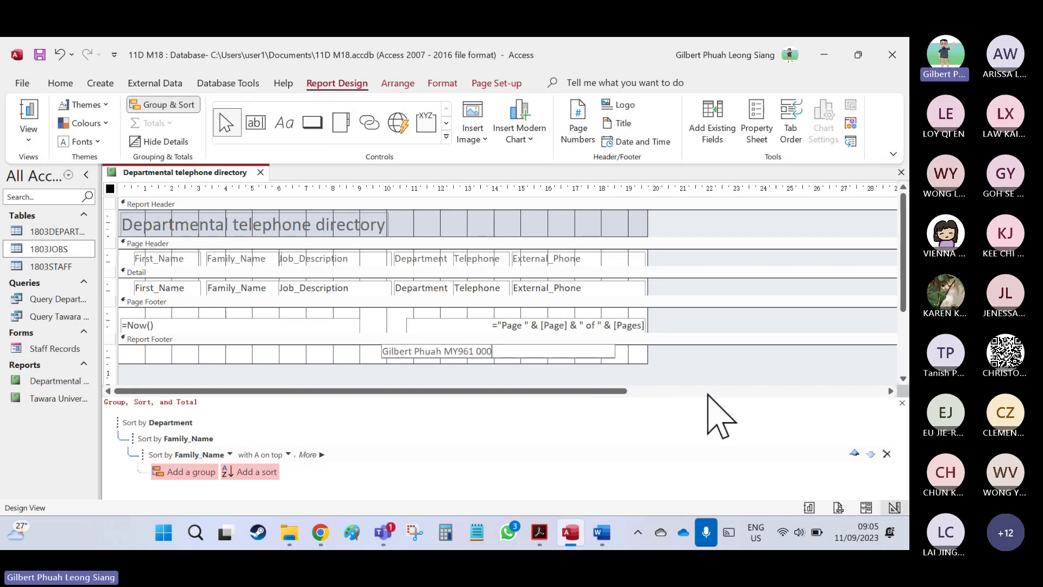
text(0)
click(690, 361)
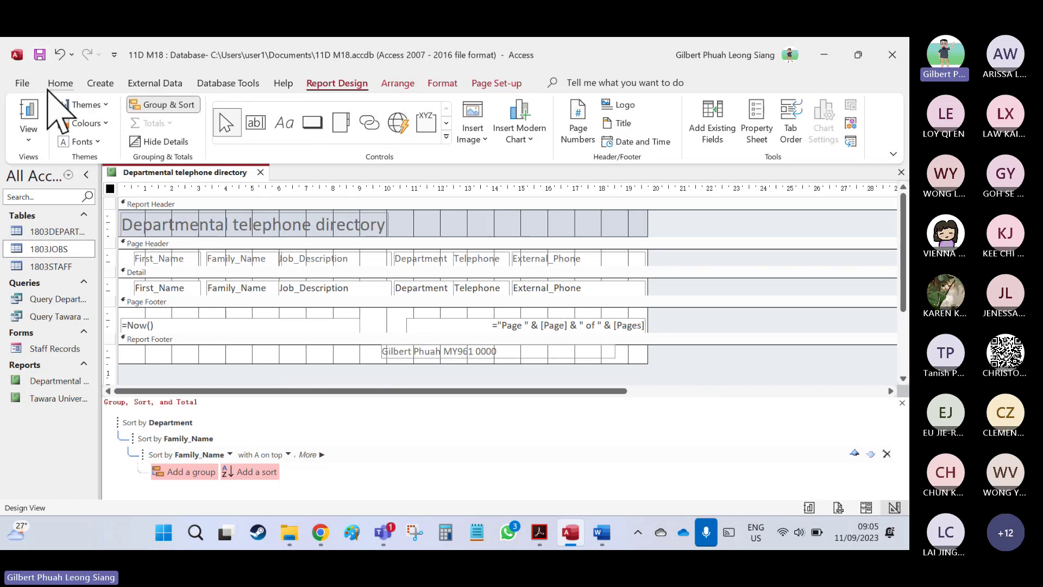
click(30, 135)
Show the report in Print Preview and check it against the question paper.
click(76, 198)
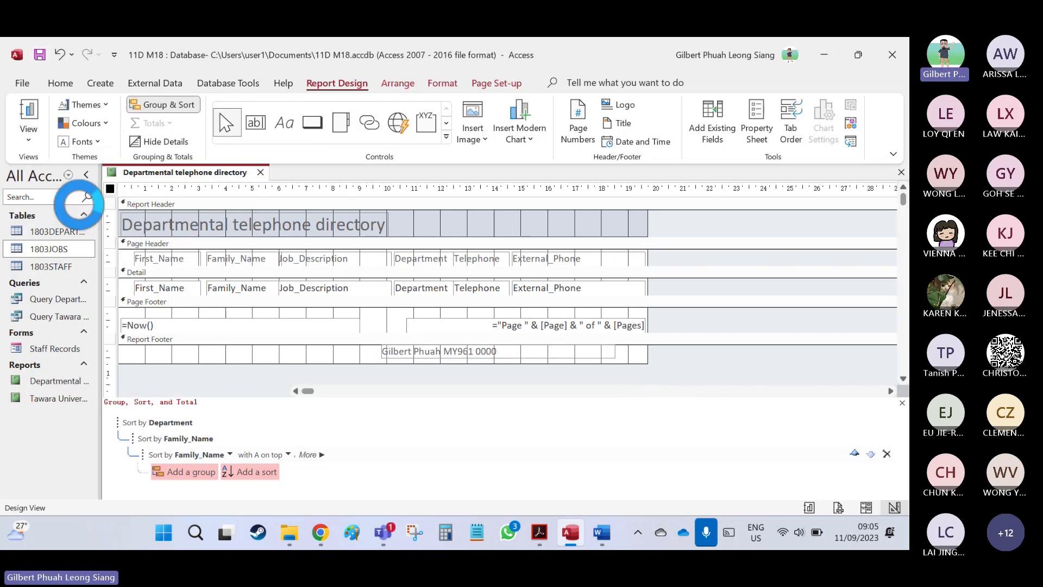
scroll(680, 366, down, 10)
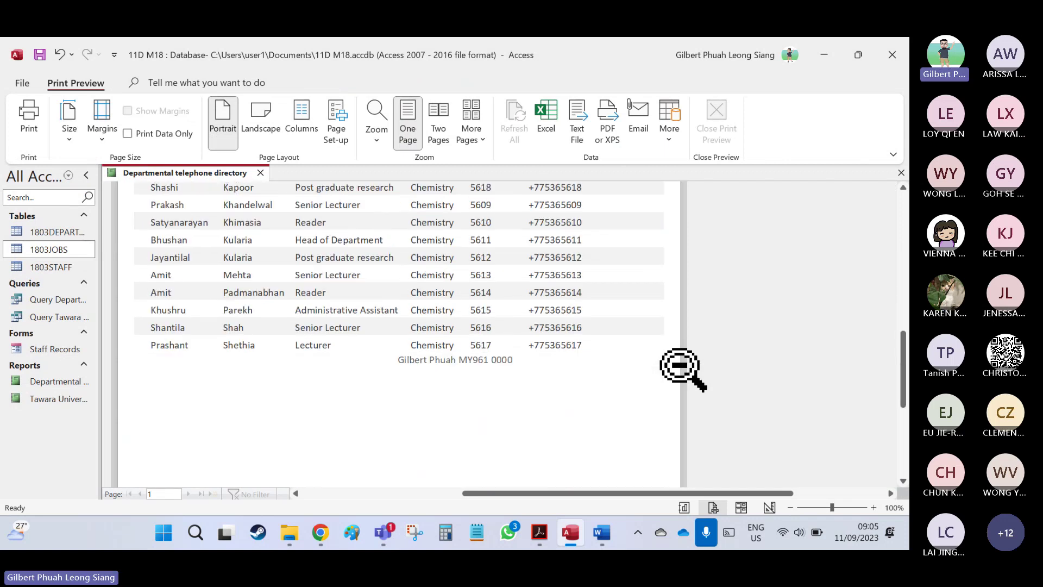
scroll(590, 427, up, 5)
scroll(589, 426, down, 4)
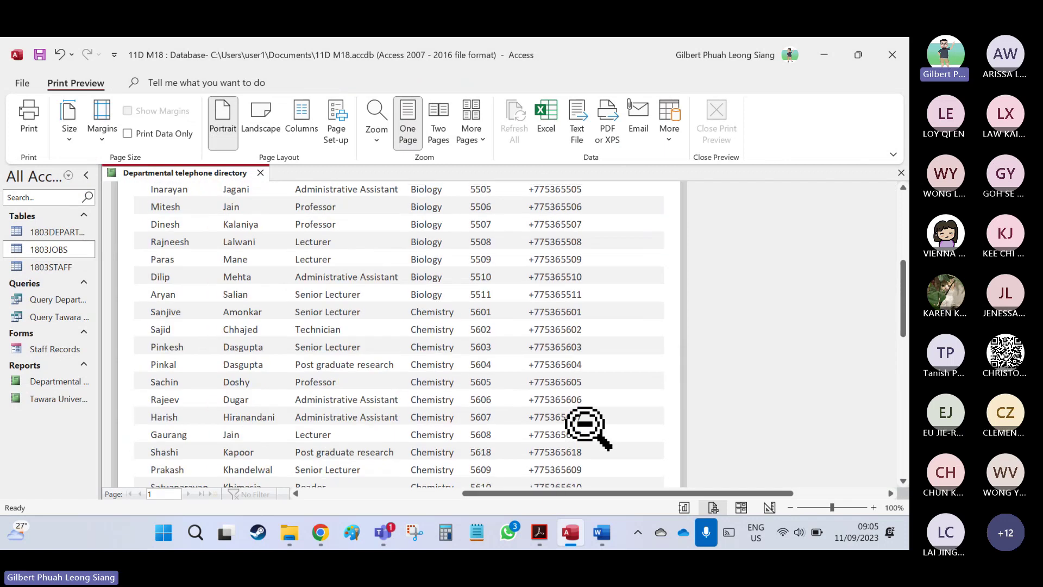
scroll(585, 427, down, 3)
key(alt+Tab)
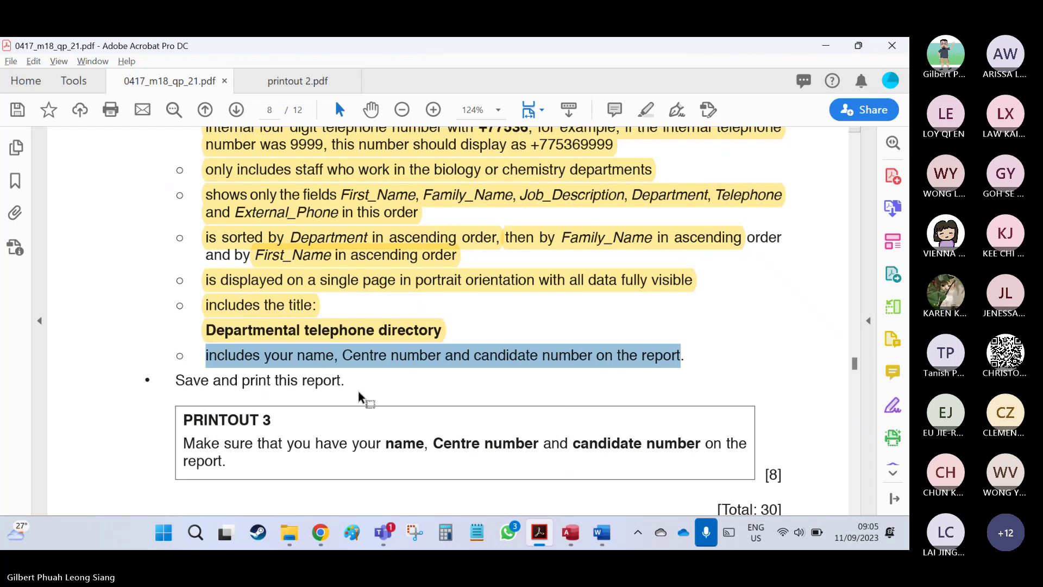
scroll(310, 386, down, 5)
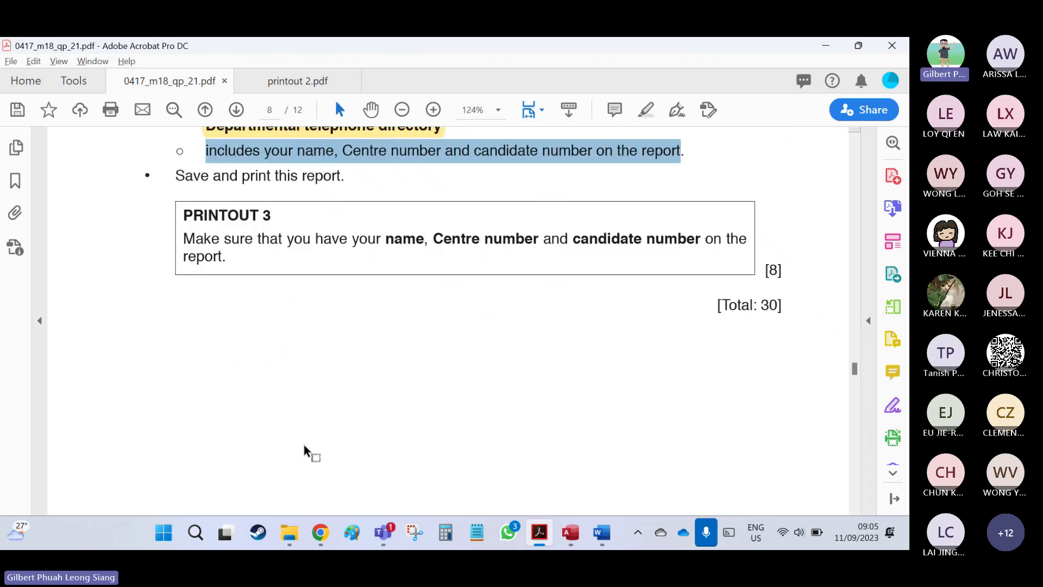
key(alt+Tab)
Print the report with Microsoft Print to PDF, saving it as 'Printout 3'.
click(30, 114)
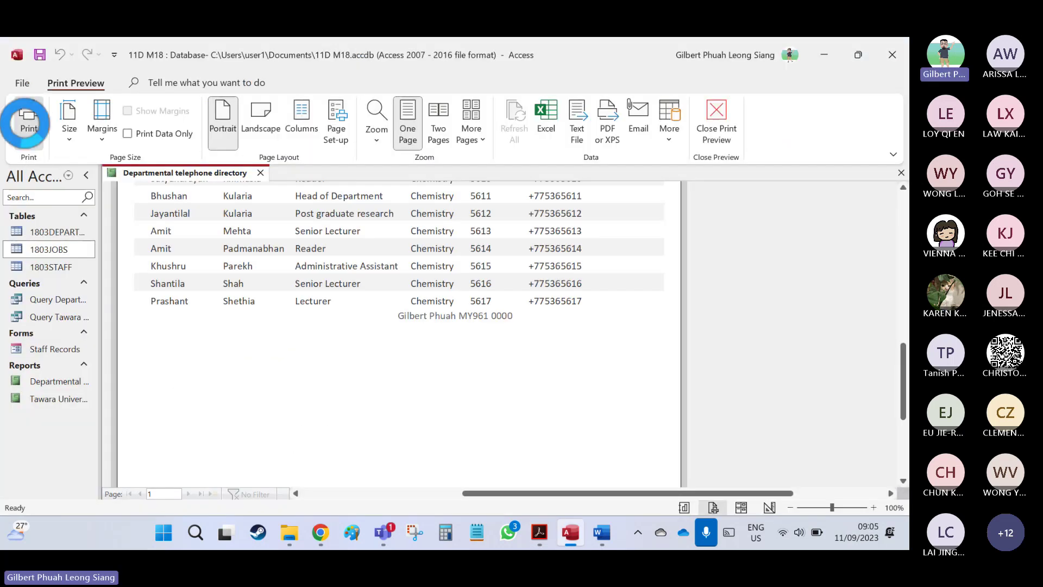
click(503, 325)
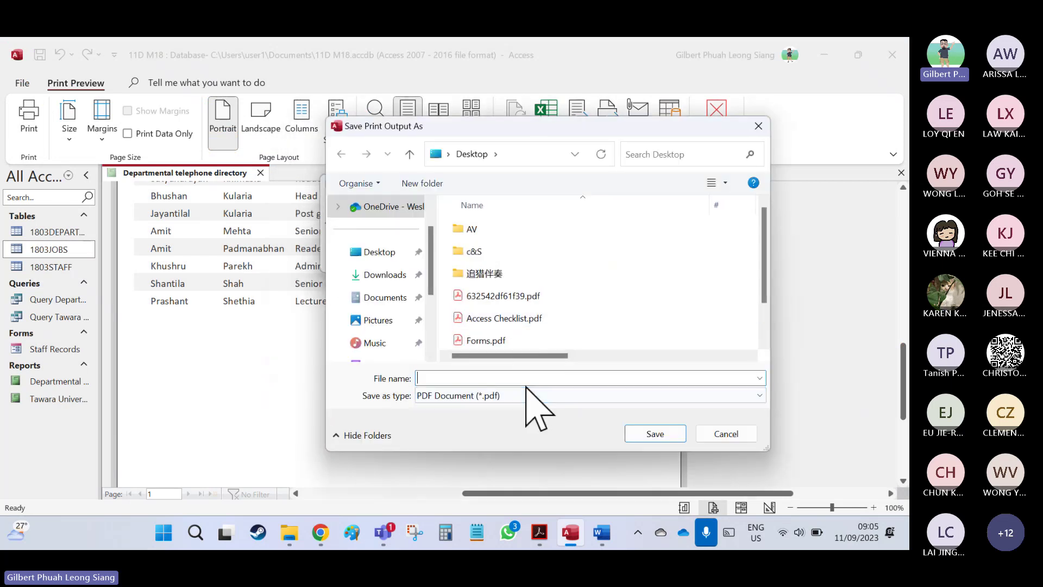
text(Pri)
key(BackSpace)
text(t )
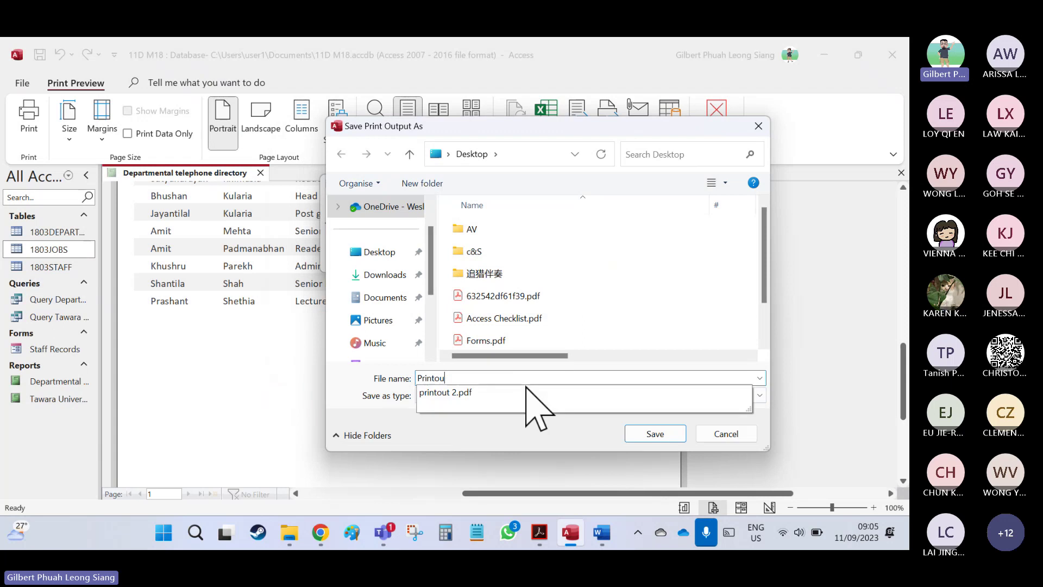
text(2)
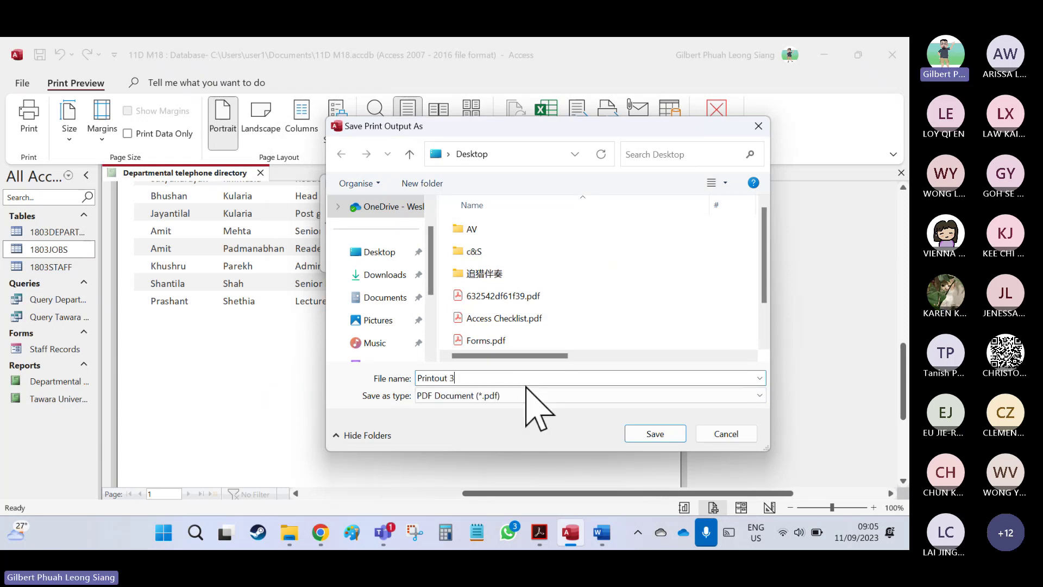
key(Return)
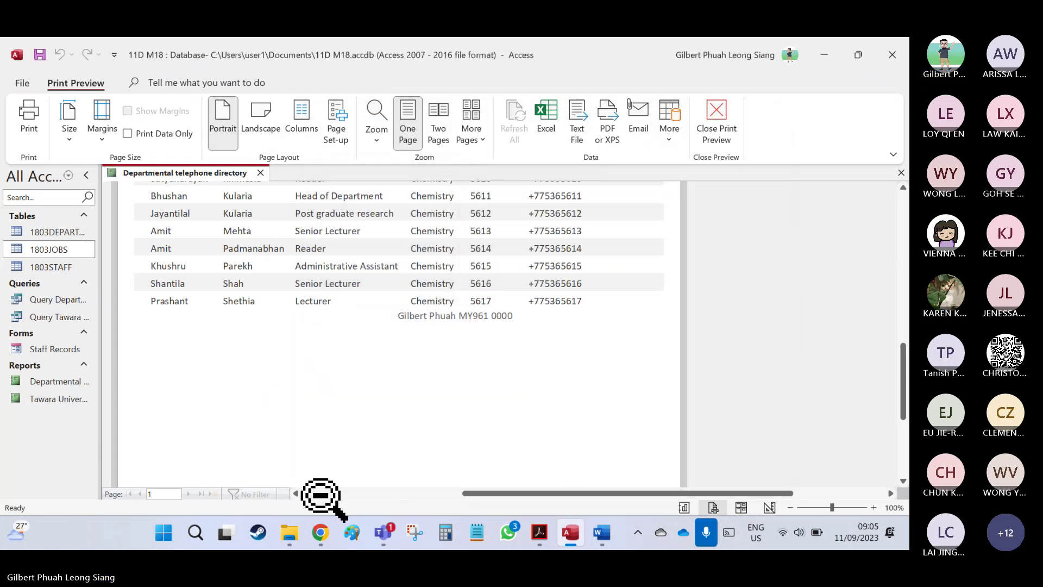
Open Printout 3.pdf from the Desktop and fit one full page in view.
click(289, 532)
double_click(676, 418)
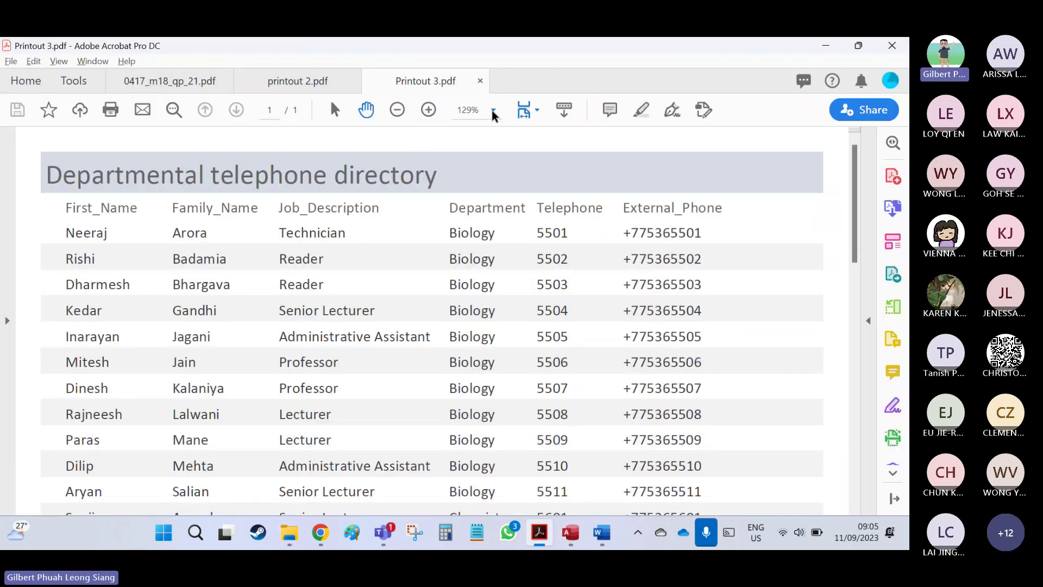
click(535, 110)
click(554, 152)
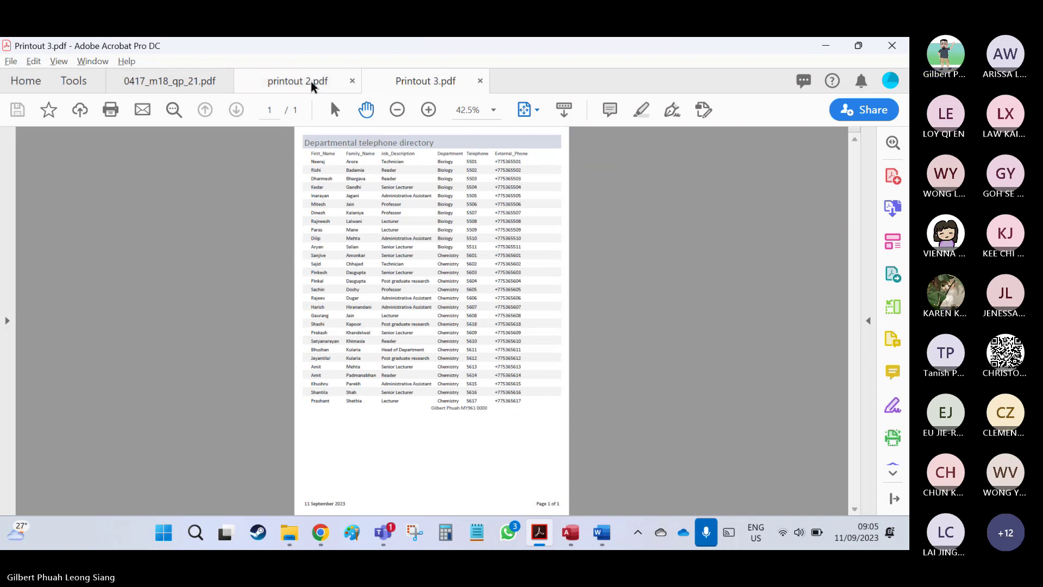
Compare Printout 3.pdf with printout 2.pdf, then bring the Word evidence document 1803EVIDENCE.rtf forward.
click(320, 84)
click(409, 81)
click(326, 83)
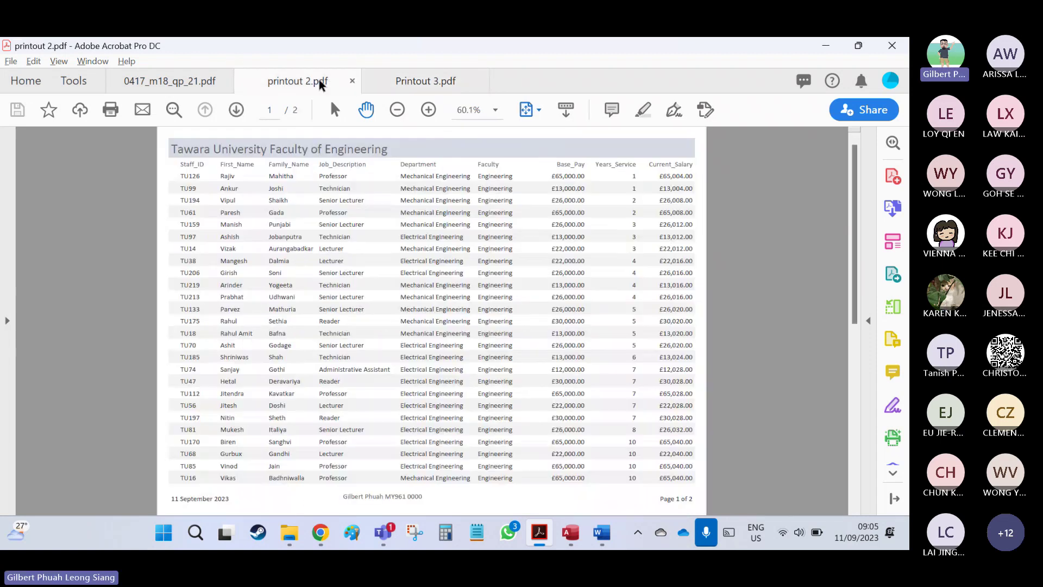
click(391, 82)
click(601, 533)
scroll(659, 380, up, 5)
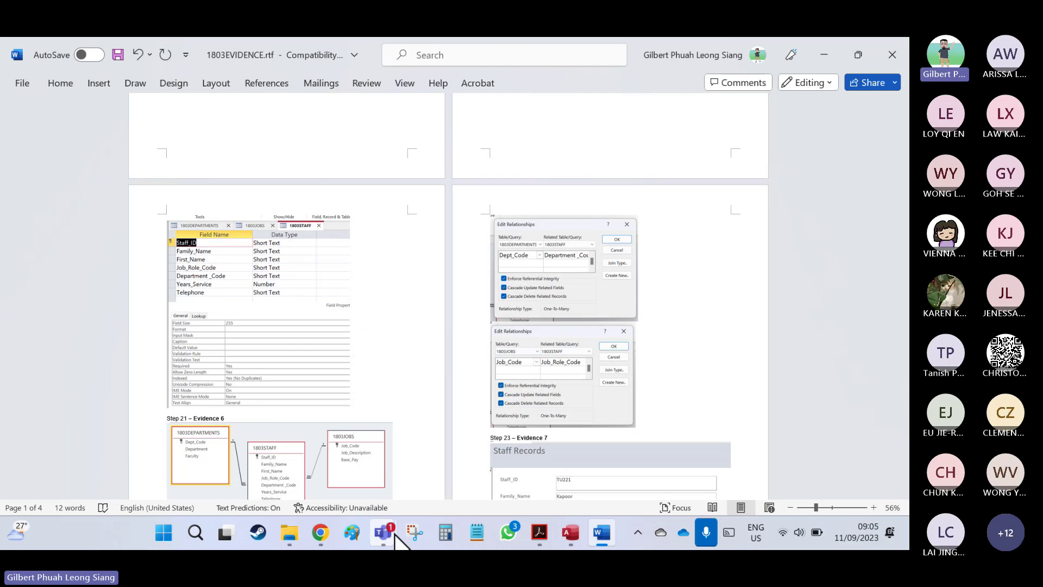
Stop and confirm ending the recording of the '0417_M18_QP_21 Task 3 Access' Teams meeting.
mouse_move(395, 538)
click(429, 435)
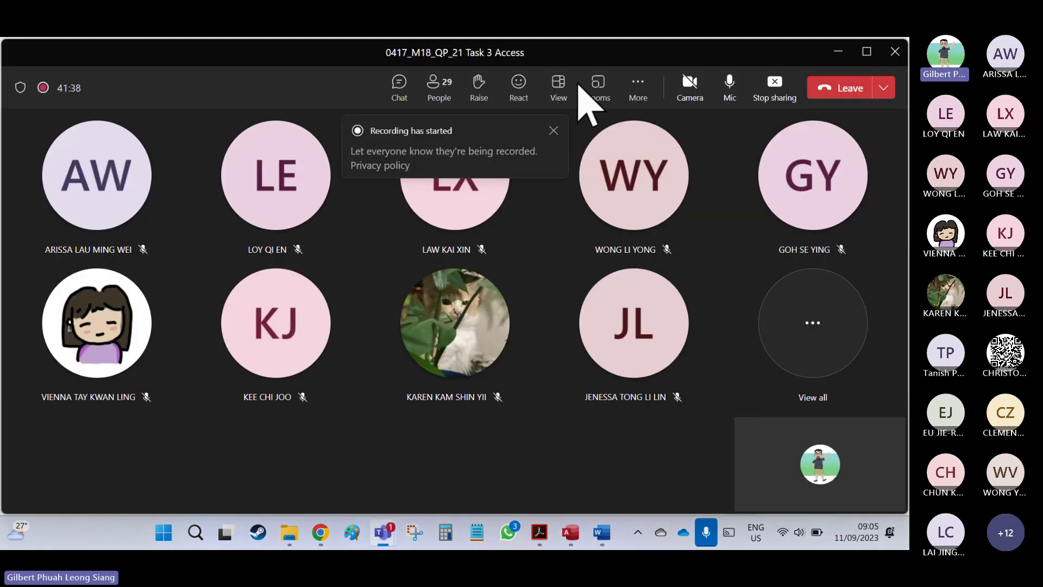
click(637, 86)
mouse_move(674, 127)
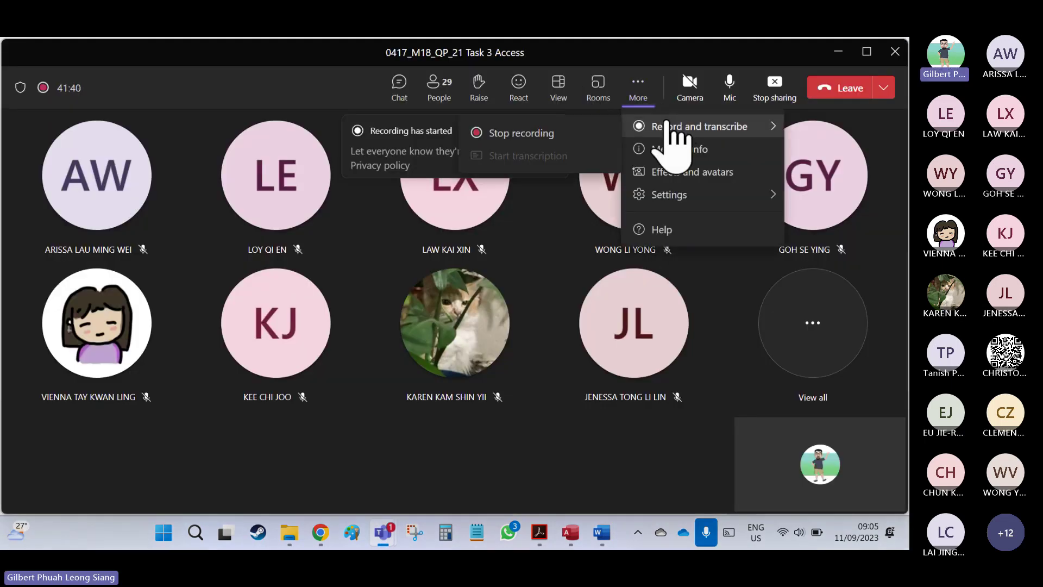
click(577, 141)
click(542, 288)
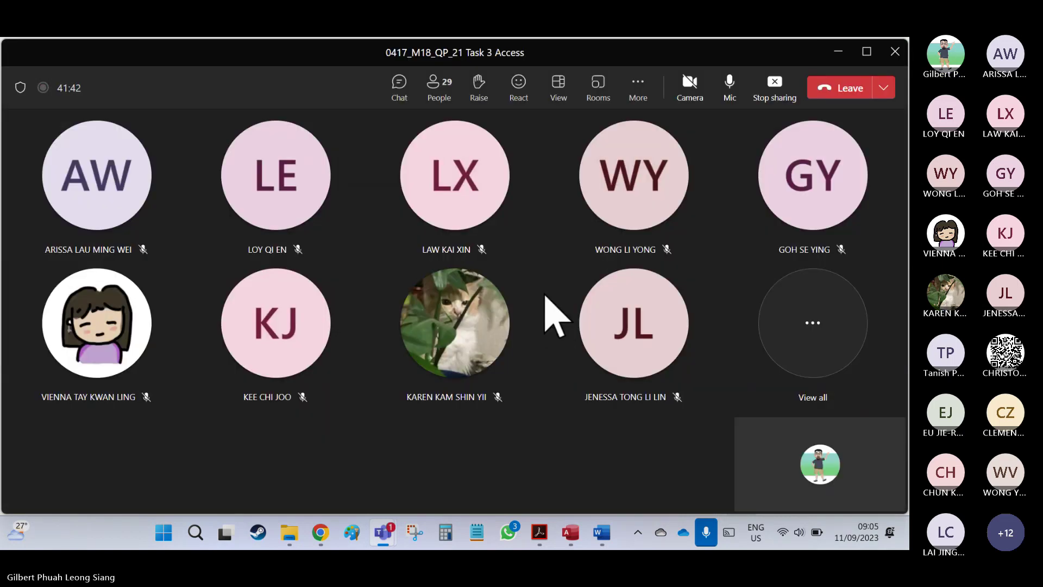